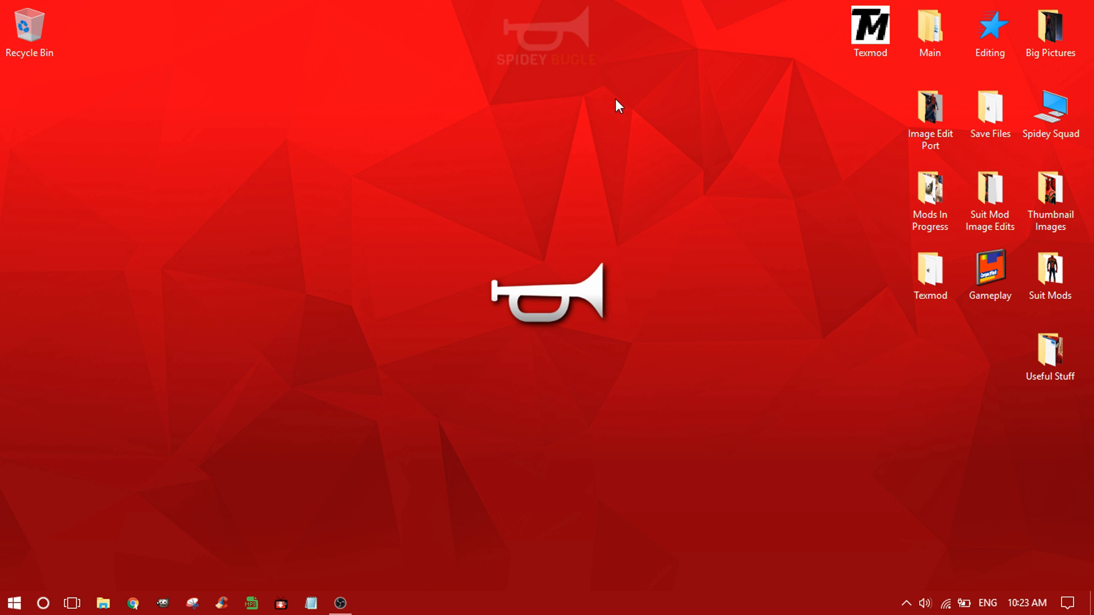
- Create a desktop folder named Spider-Man Web Of Shadows Mods and place it near the desktop's upper edge
right_click(500, 71)
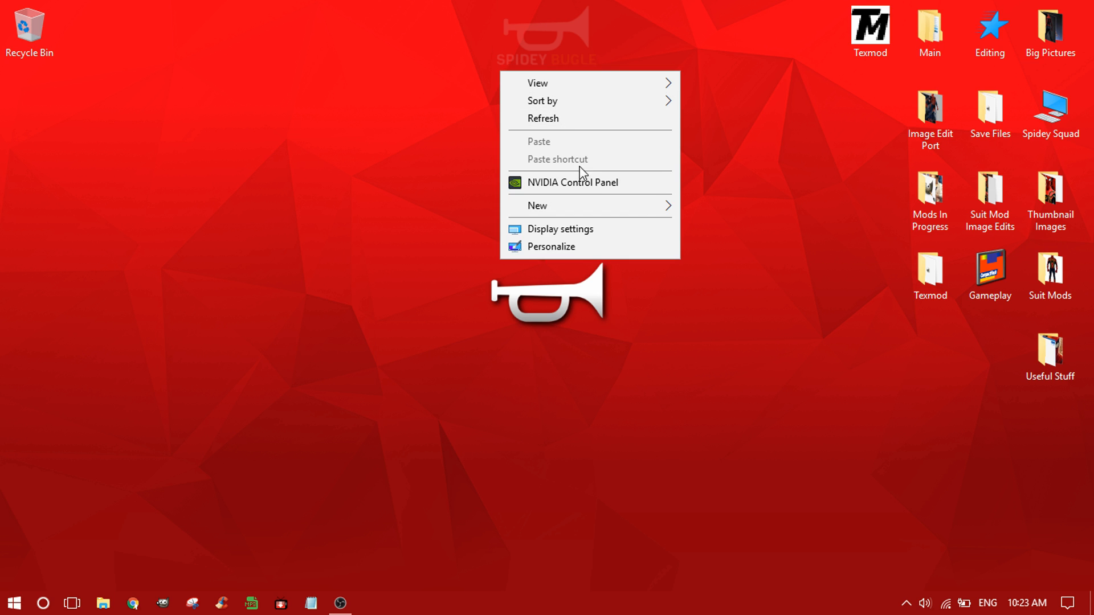
mouse_move(637, 207)
click(704, 206)
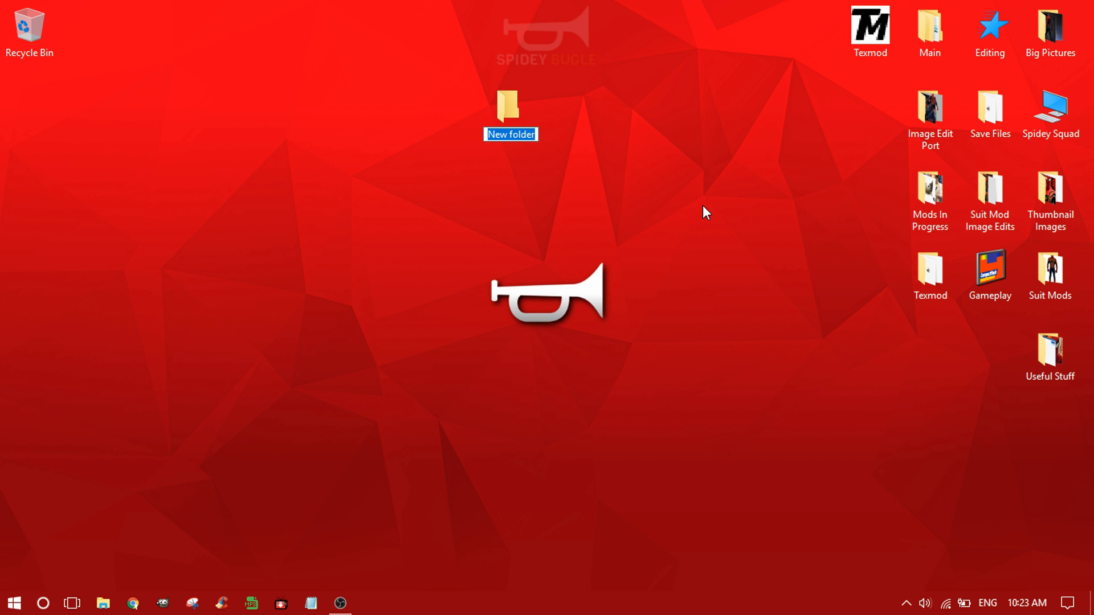
text(S)
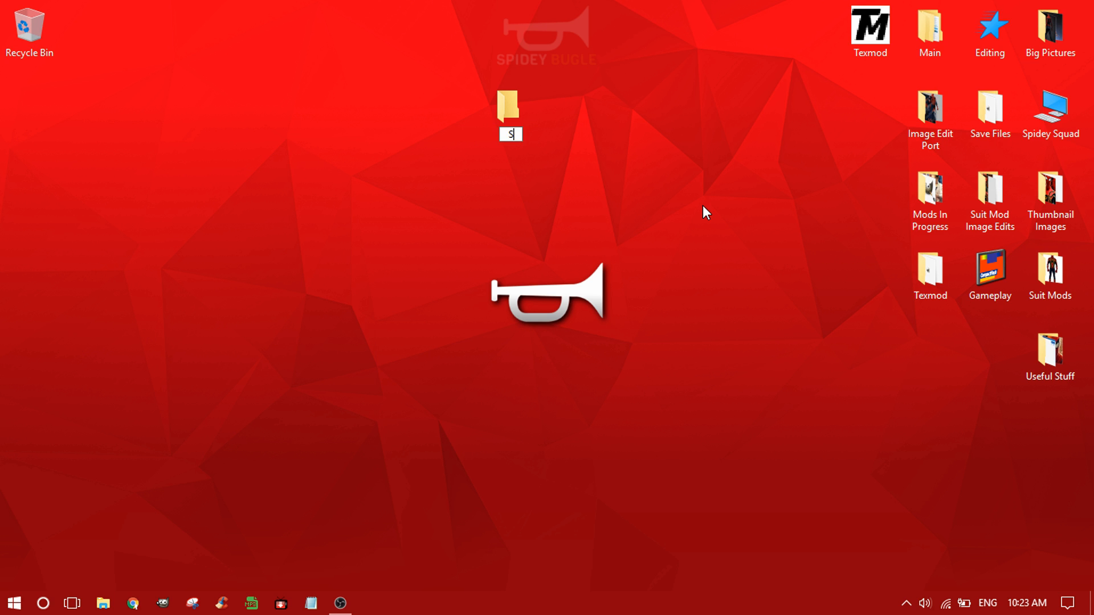
text(pider-Man Web)
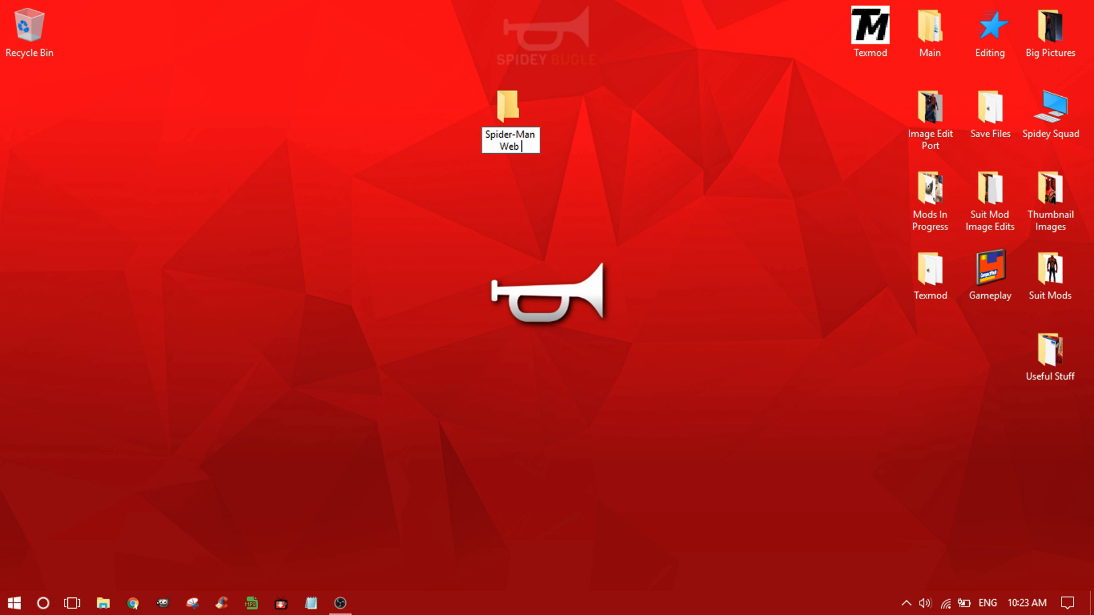
text( Of Shadows Mods)
key(Return)
drag(517, 117, 517, 36)
- Inside the Spider-Man Web Of Shadows Mods folder, create the subfolders Main Game Suit, Black Suit and City Ads, and close the window
double_click(517, 36)
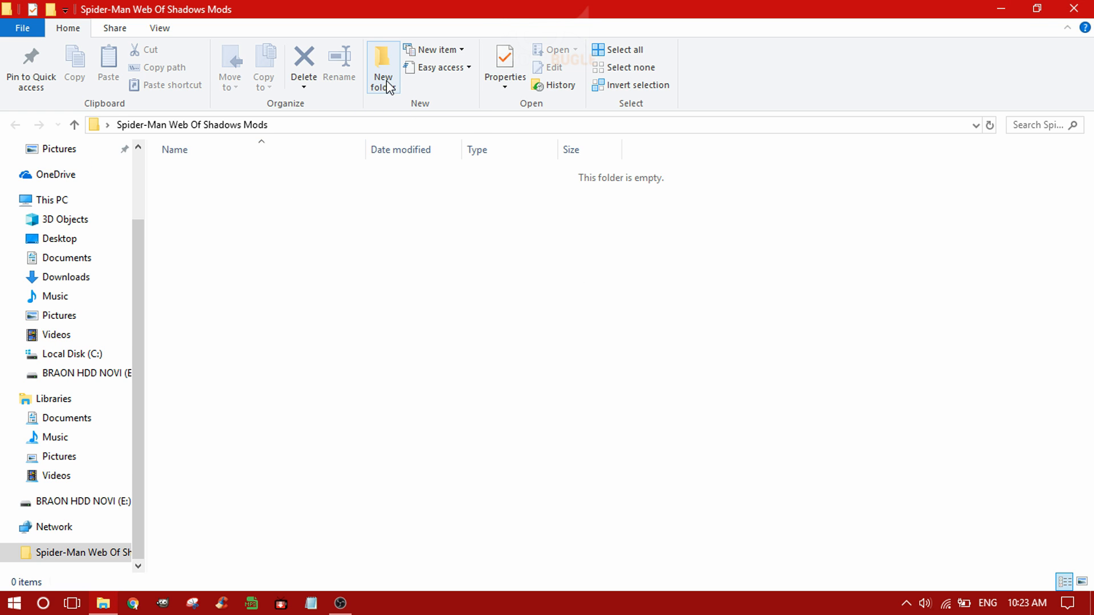
click(387, 86)
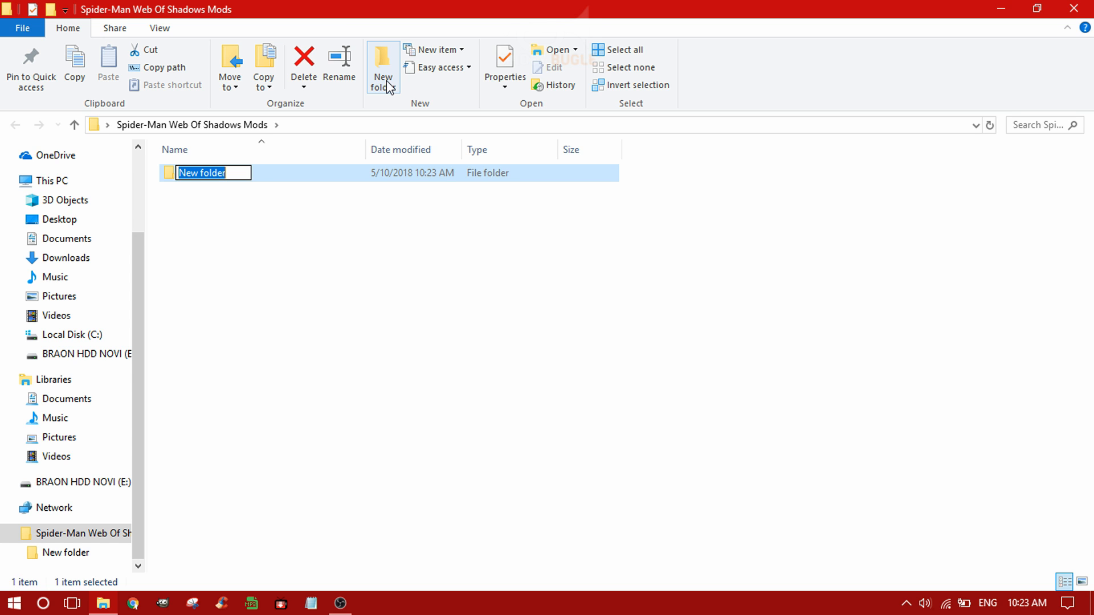
text(Main Game Suit)
key(Return)
click(405, 261)
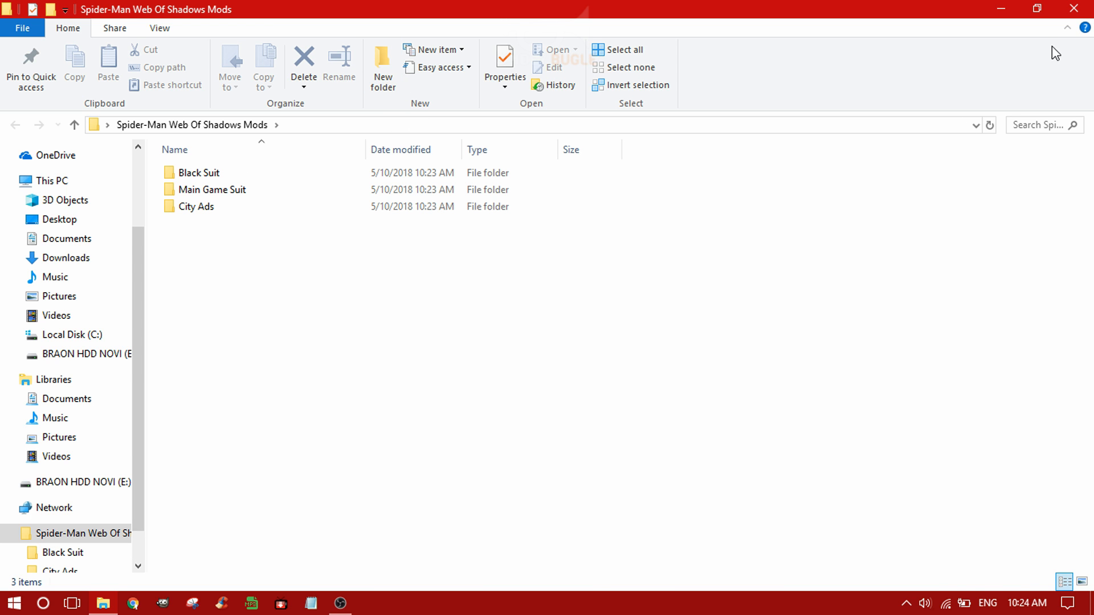
click(1074, 8)
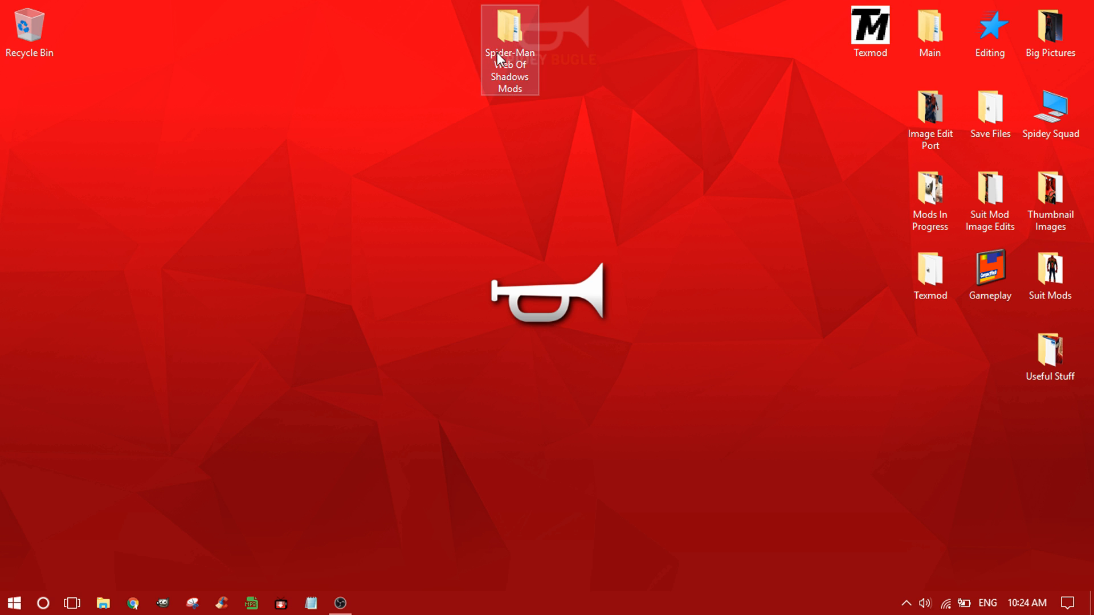
- Rearrange the desktop so the Spider-Man Web Of Shadows Mods folder and the Texmod application icon sit side by side
drag(529, 62, 412, 58)
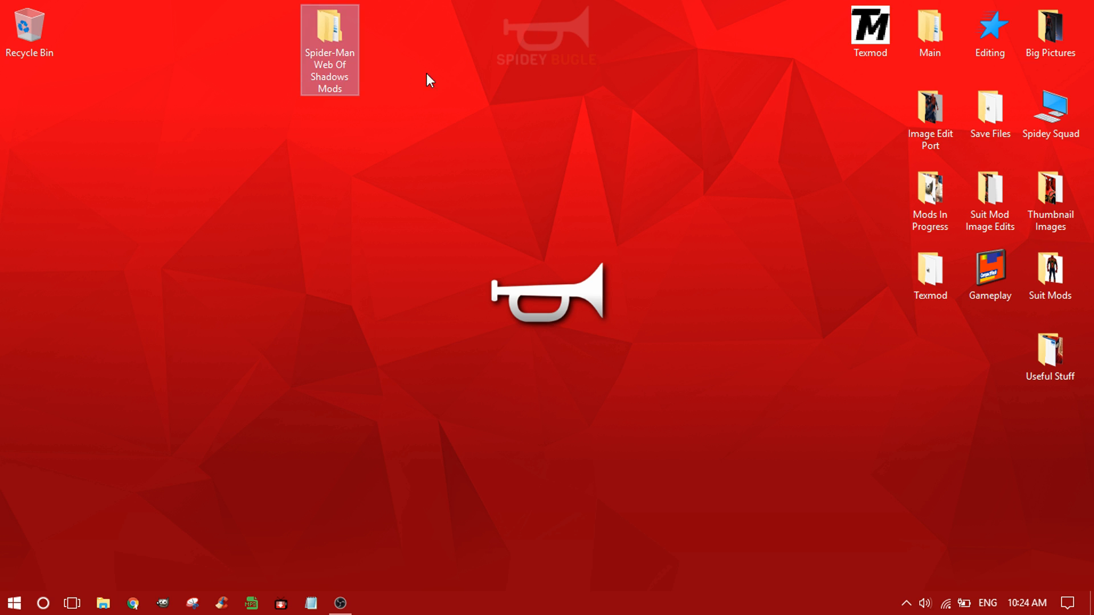
click(375, 150)
drag(868, 38, 791, 78)
drag(457, 41, 456, 43)
click(426, 108)
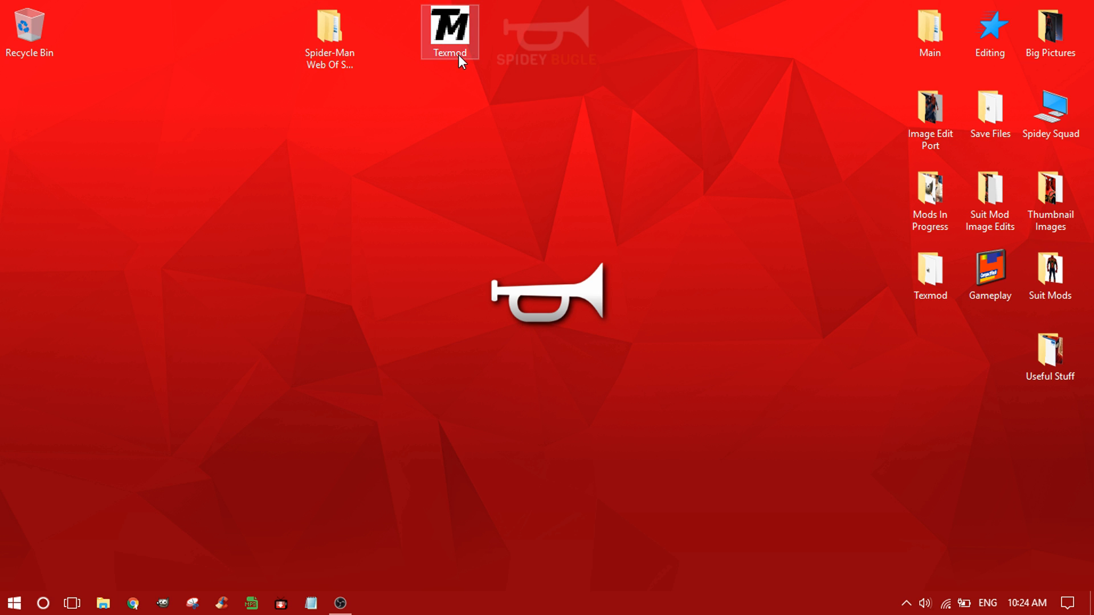
- Launch Texmod and choose the recently used Spider-Man Web of Shadows.exe from the Gameplay folder as target application
click(449, 36)
double_click(450, 39)
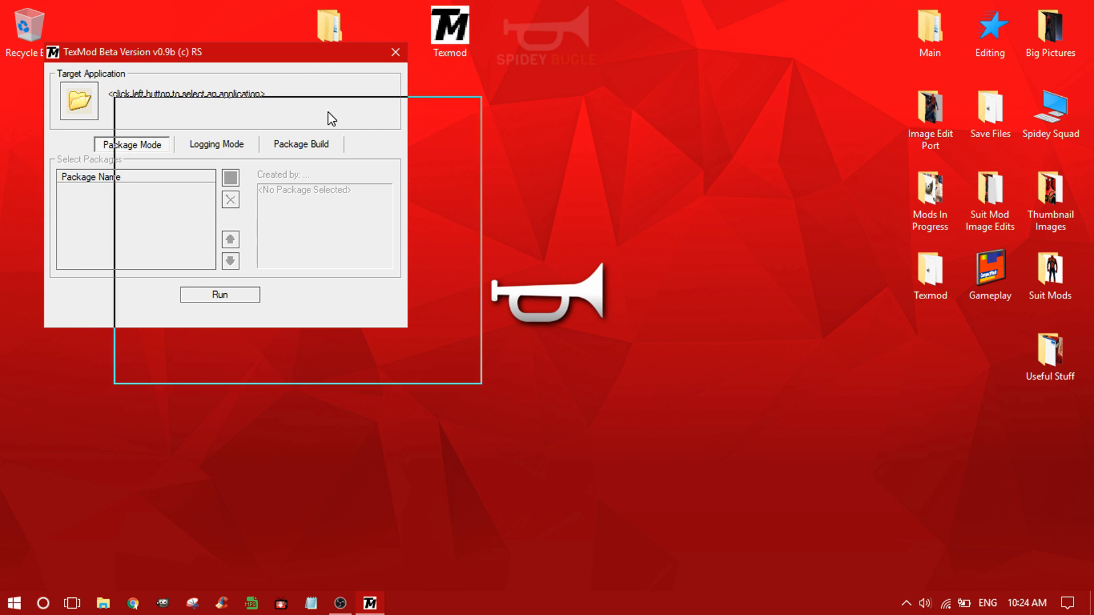
click(272, 166)
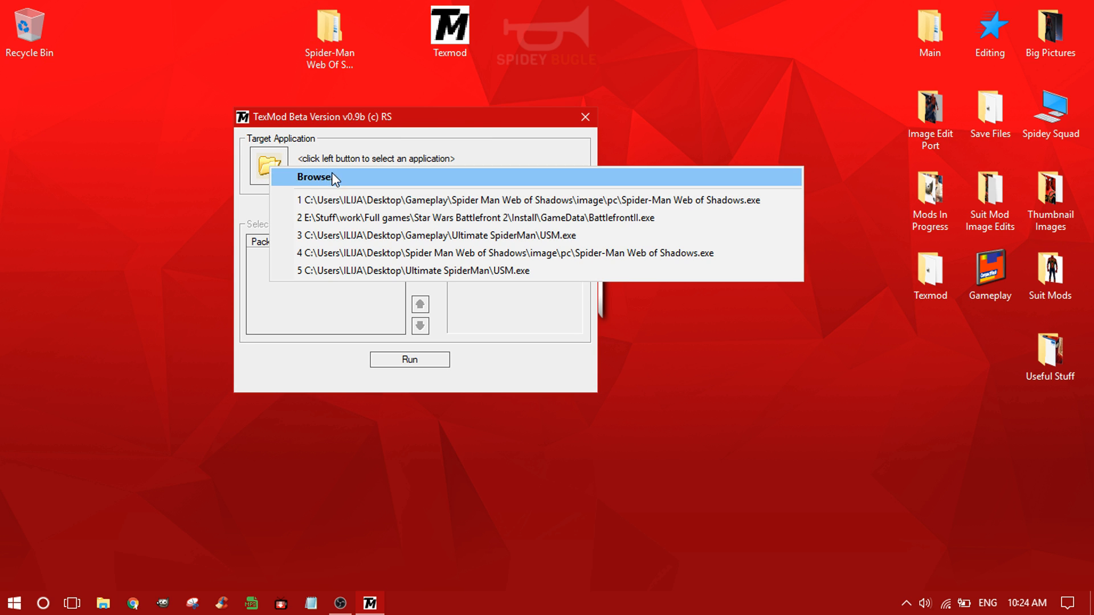
click(375, 198)
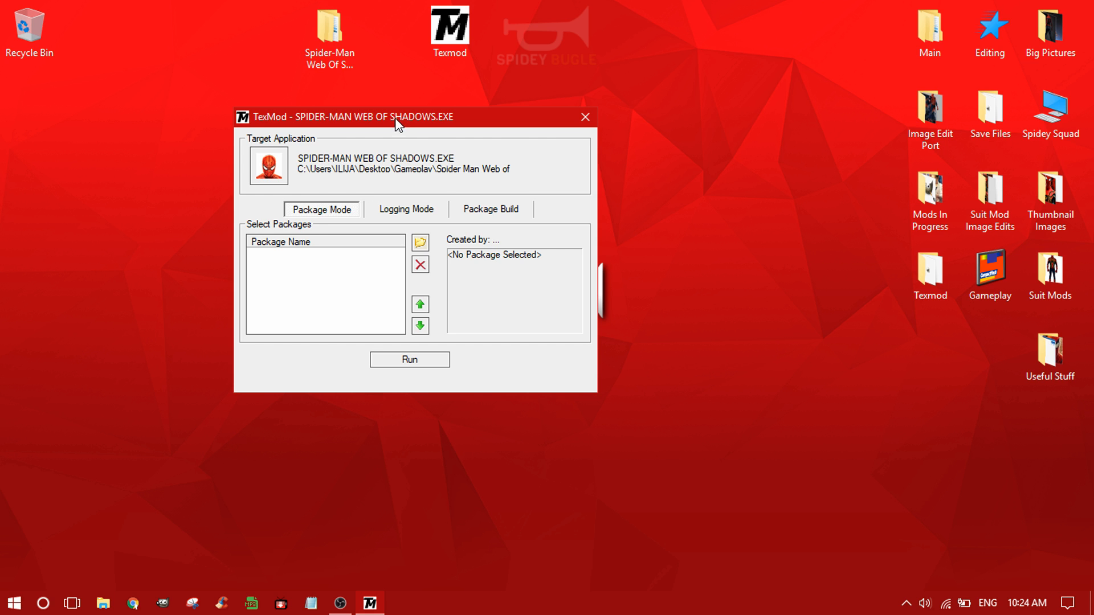
drag(397, 122, 492, 95)
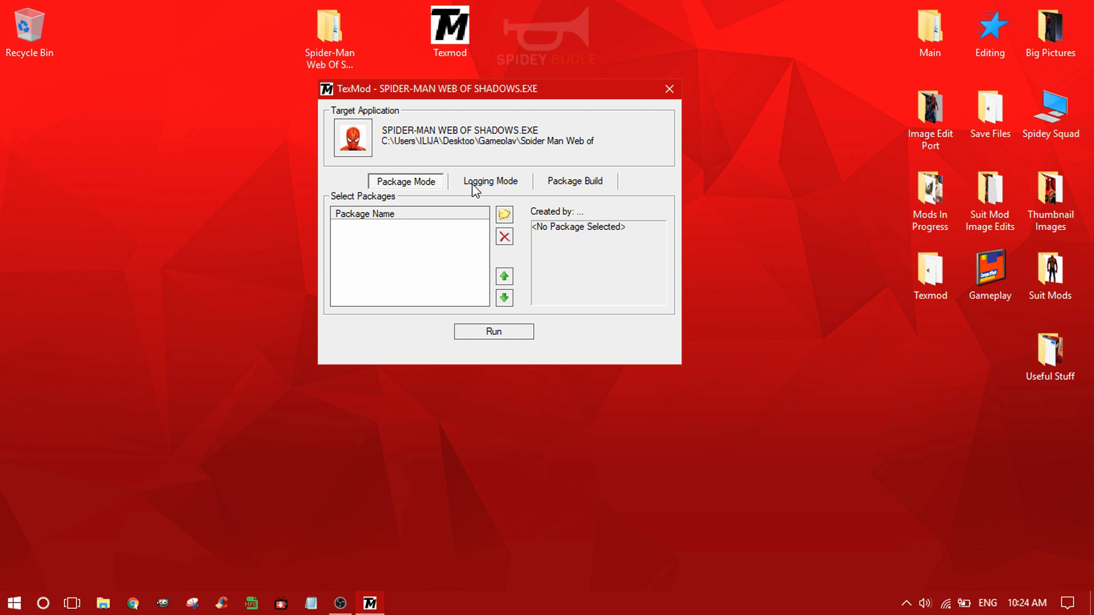
- Set the Logging Mode output folder to Main Game Suit inside Spider-Man Web Of Shadows Mods, and run the game
click(489, 183)
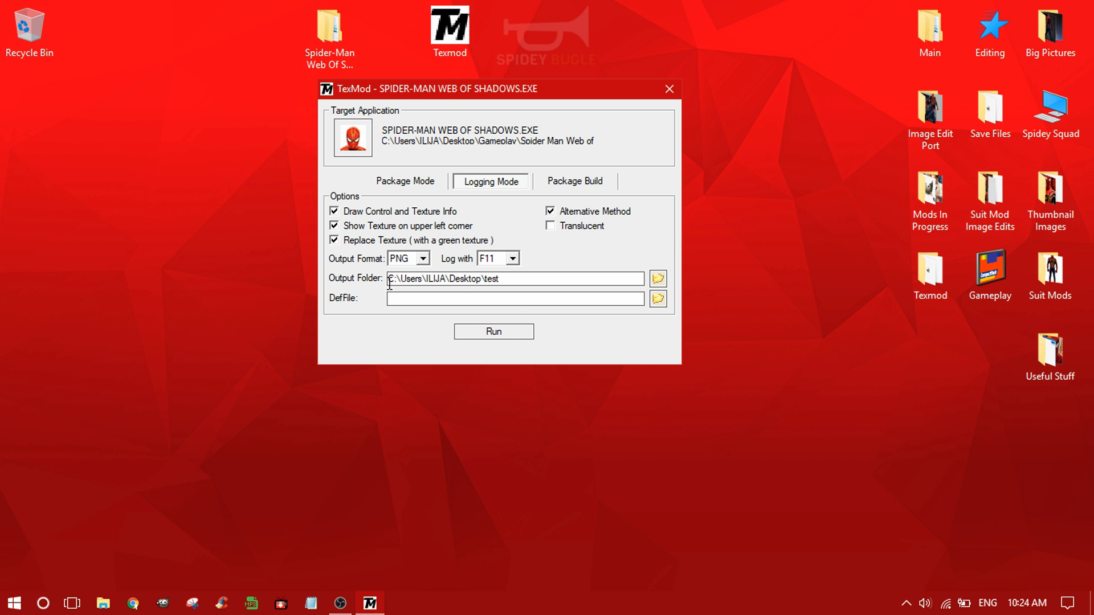
click(658, 278)
double_click(501, 334)
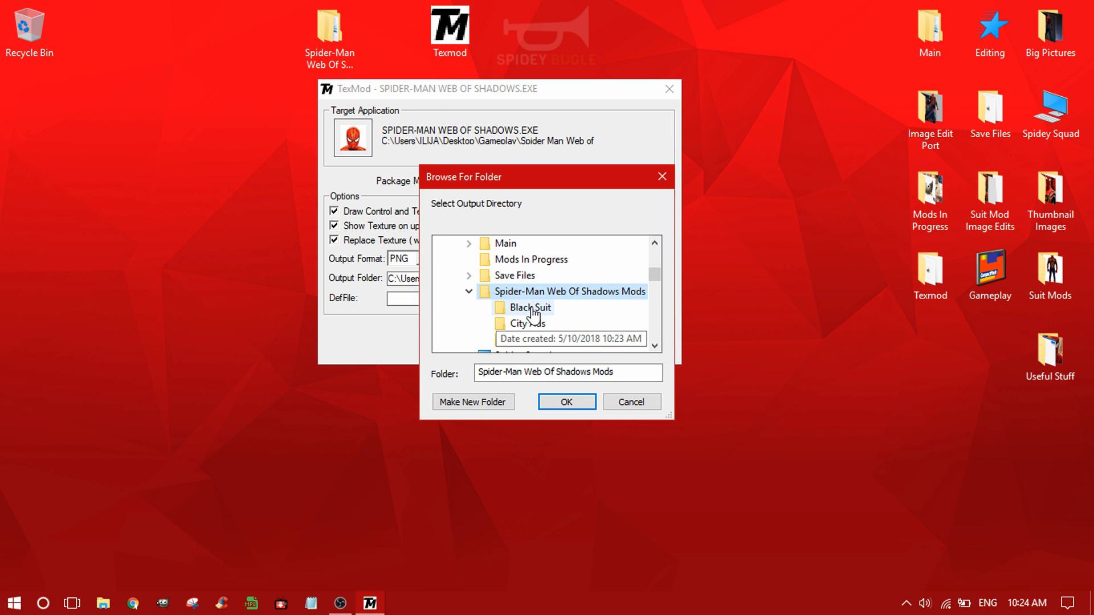
click(530, 323)
scroll(542, 302, down, 1)
click(539, 292)
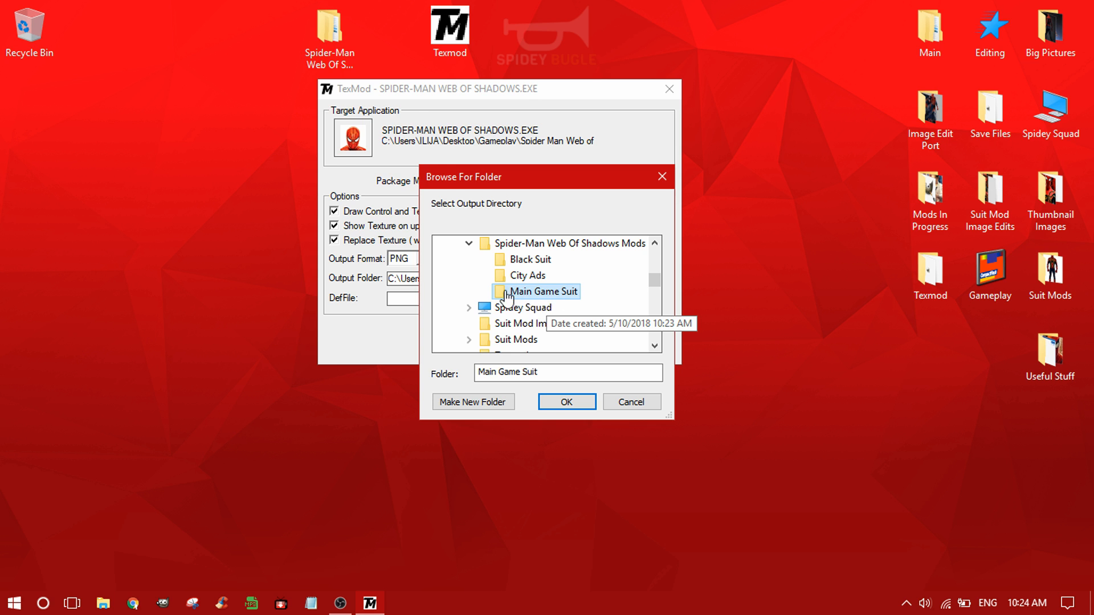
click(567, 401)
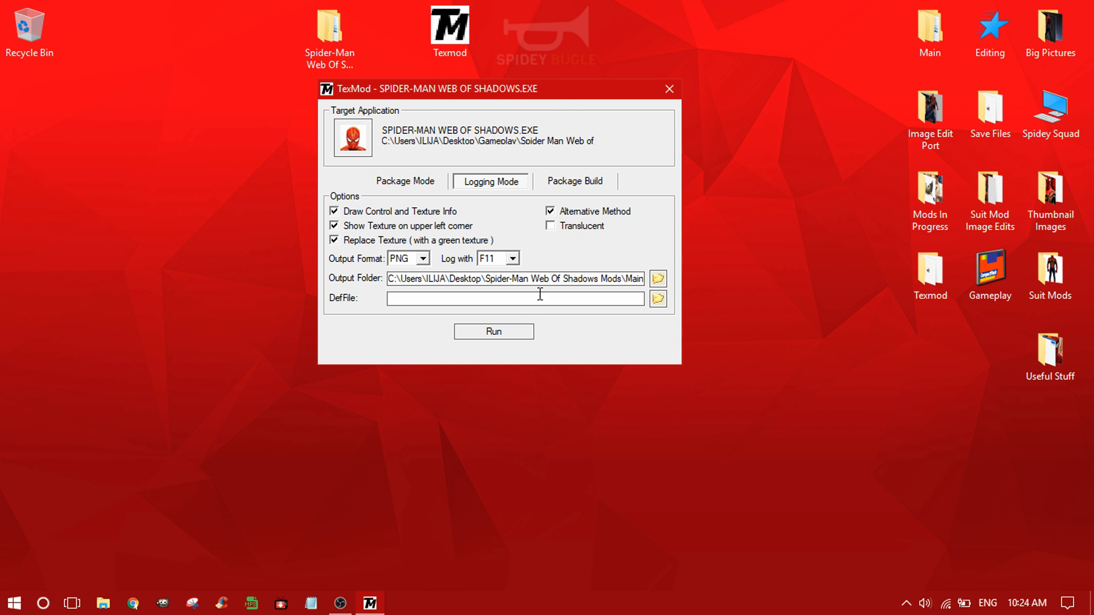
drag(544, 89, 511, 101)
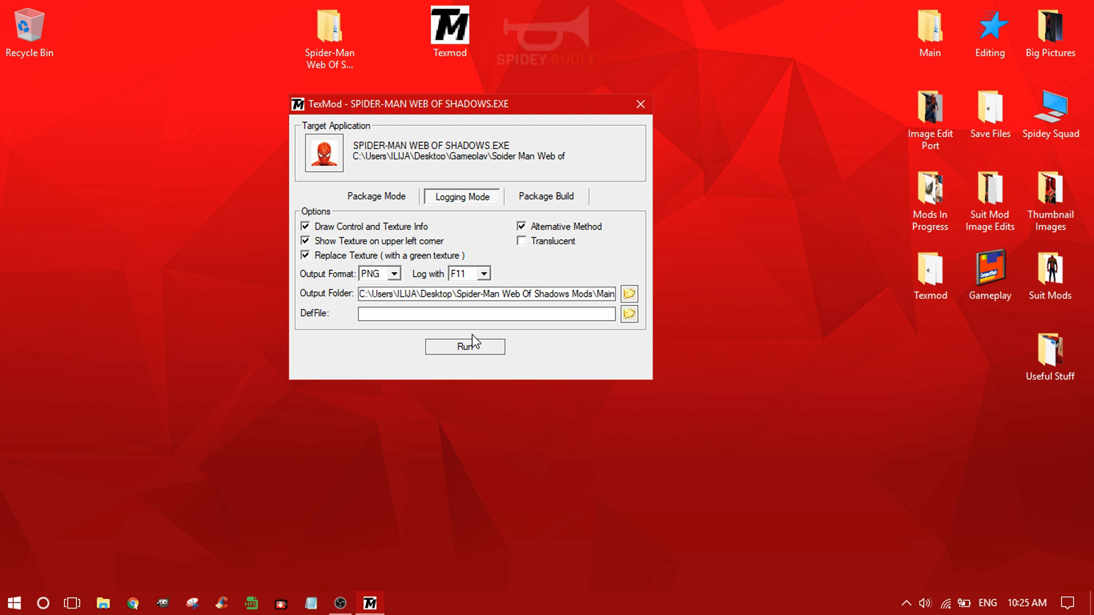
click(472, 346)
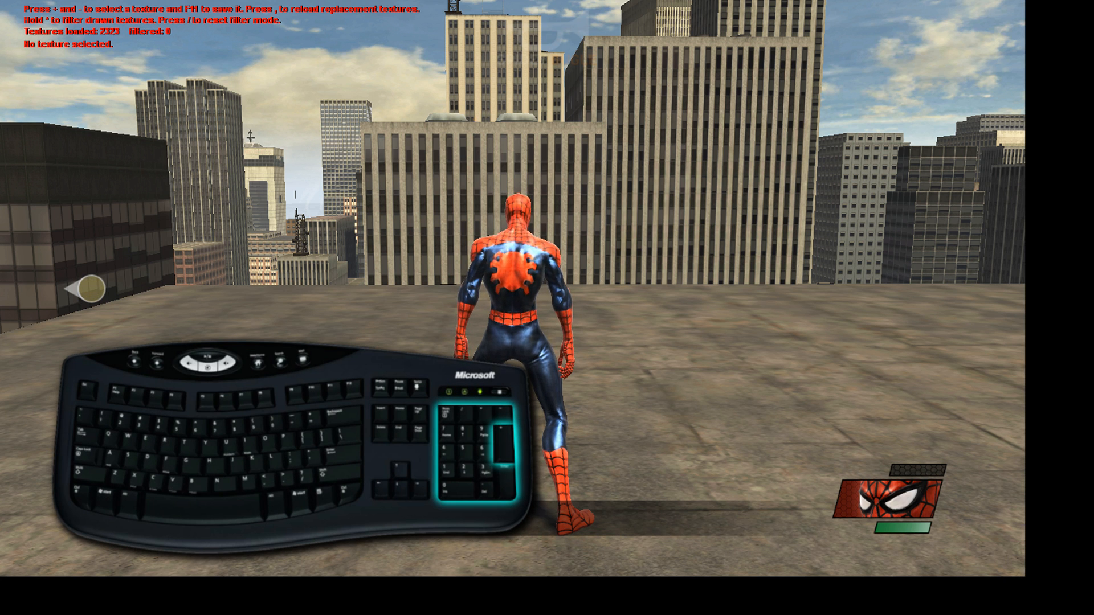
- Step forward through the loaded game textures to the 256x128 coloured-stripe health bar texture and save it to the output folder
key(KP_Add)
key(KP_Add)
key(KP_Add)
key(KP_Add)
key(KP_Add)
key(KP_Add)
key(KP_Add)
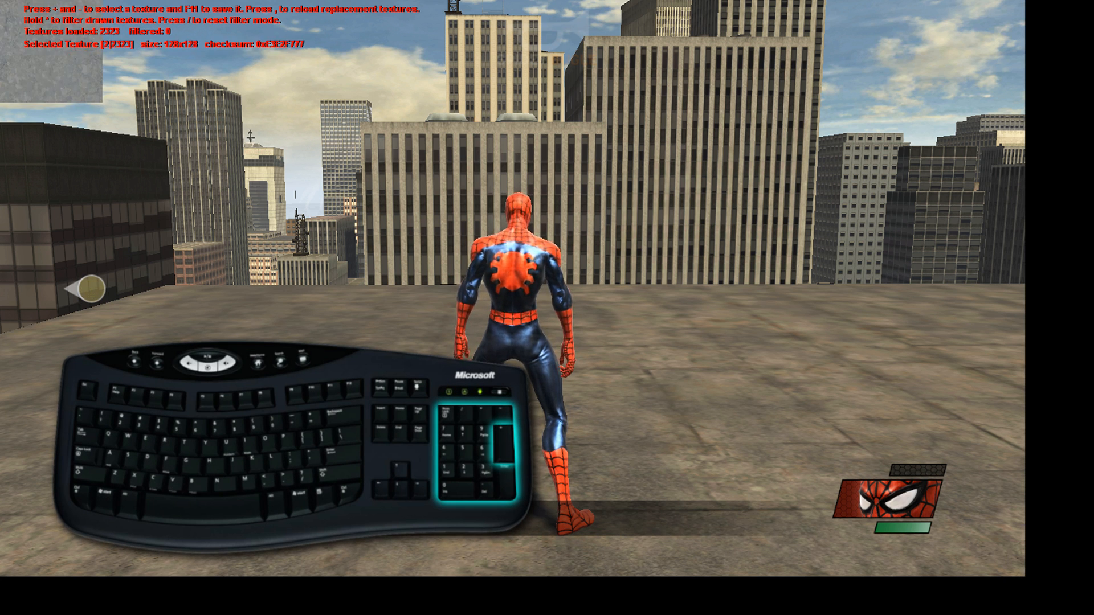
key(KP_Add)
key(KP_Add)
key(KP_Add)
key(KP_Add)
key(KP_Add)
key(KP_Add)
key(KP_Add)
key(KP_Add)
key(KP_Add)
key(KP_Add)
key(KP_Add)
key(KP_Add)
key(KP_Add)
key(KP_Add)
key(KP_Add)
key(KP_Add)
key(KP_Add)
key(KP_Add)
key(KP_Add)
key(KP_Add)
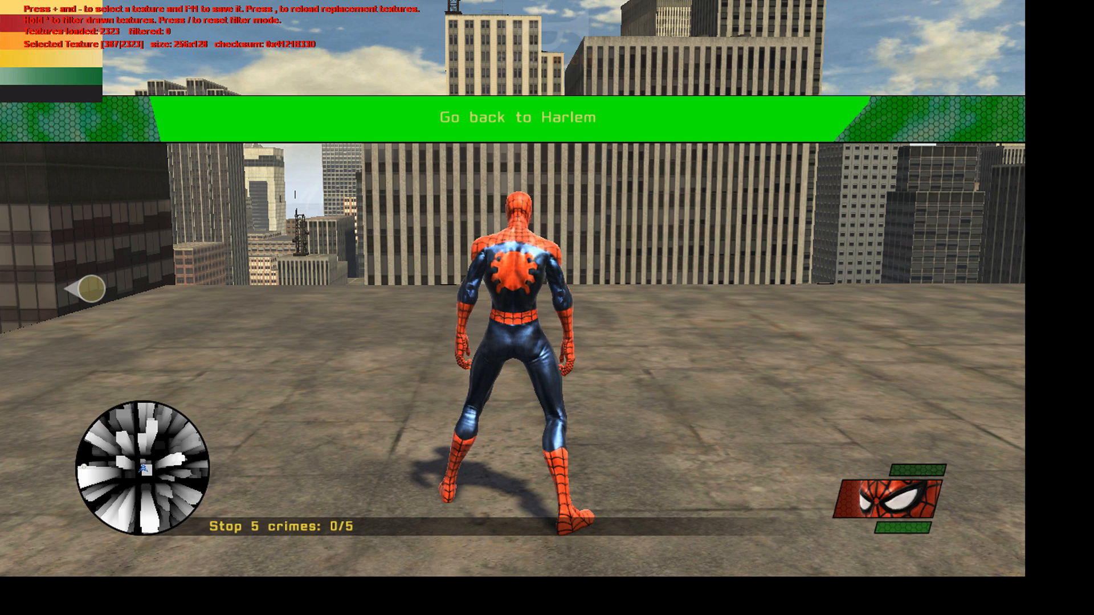
- Advance through the loaded textures to the 512x512 red-and-blue suit texture for the arms and legs, and save it
key(plus)
key(plus)
key(plus)
key(plus)
key(plus)
key(plus)
key(plus)
key(plus)
key(plus)
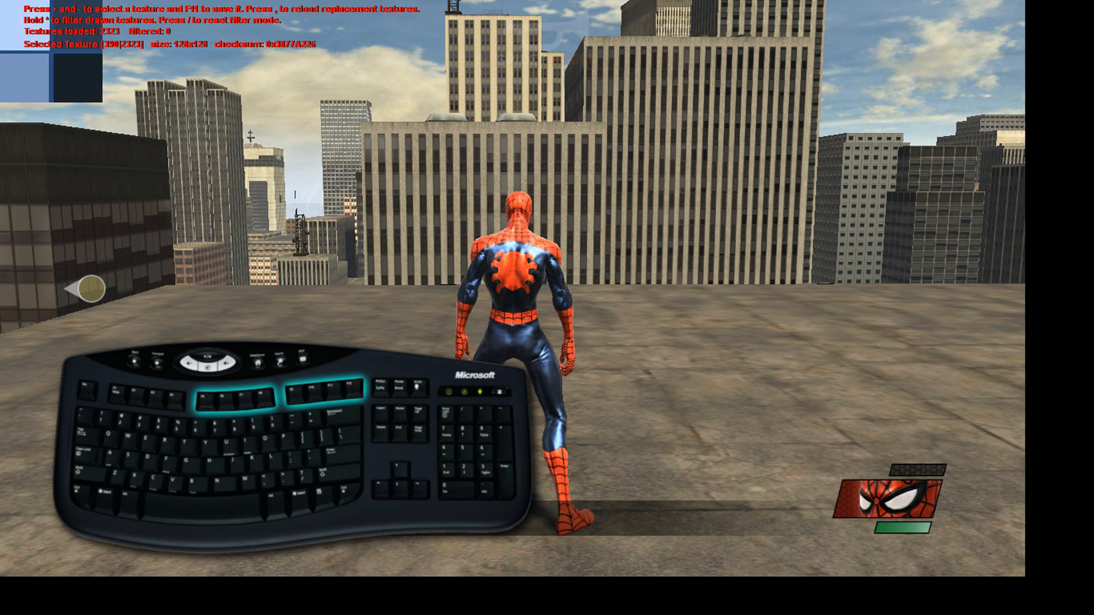
key(plus)
key(plus)
key(plus)
key(plus)
key(plus)
key(plus)
key(plus)
key(plus)
key(plus)
key(plus)
key(plus)
key(plus)
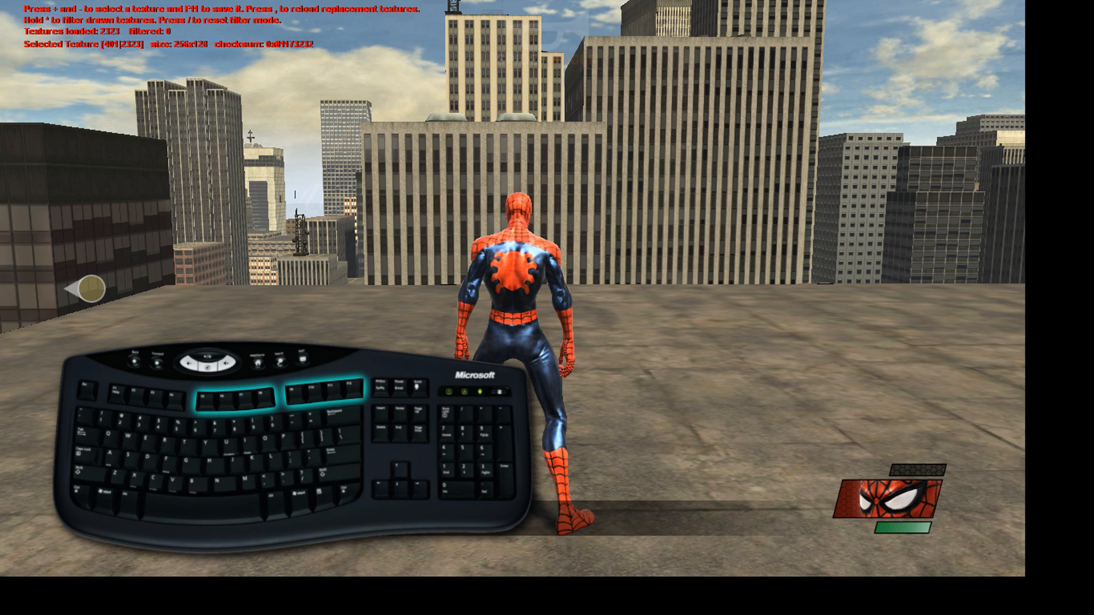
key(plus)
key(plus)
key(plus)
key(plus)
key(plus)
key(plus)
key(plus)
key(plus)
key(plus)
key(plus)
key(plus)
key(plus)
key(plus)
key(plus)
key(plus)
key(plus)
key(plus)
key(plus)
key(plus)
key(plus)
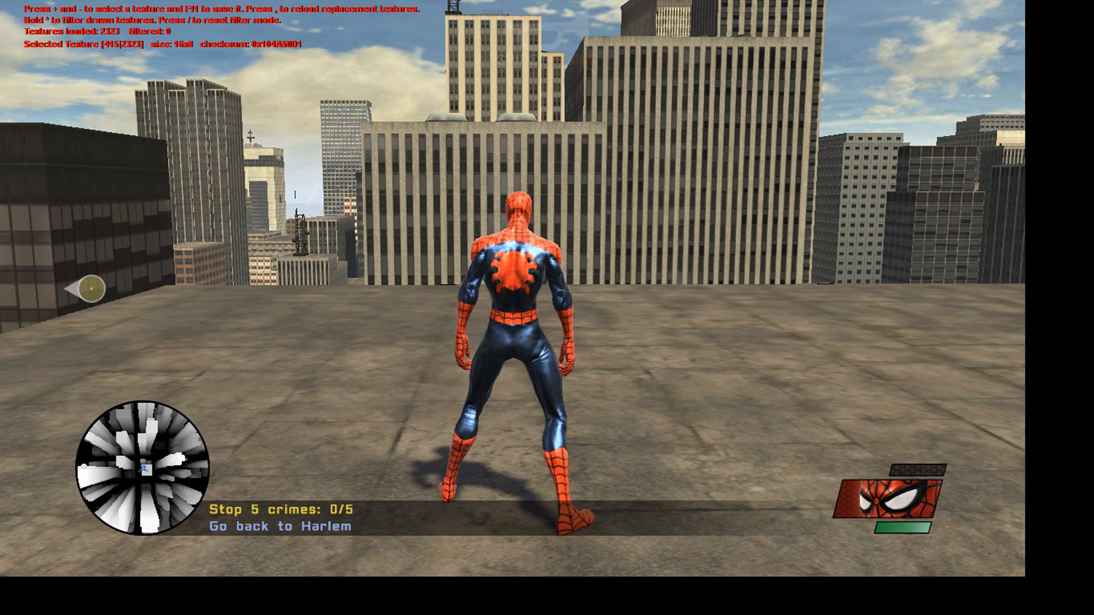
key(plus)
key(plus)
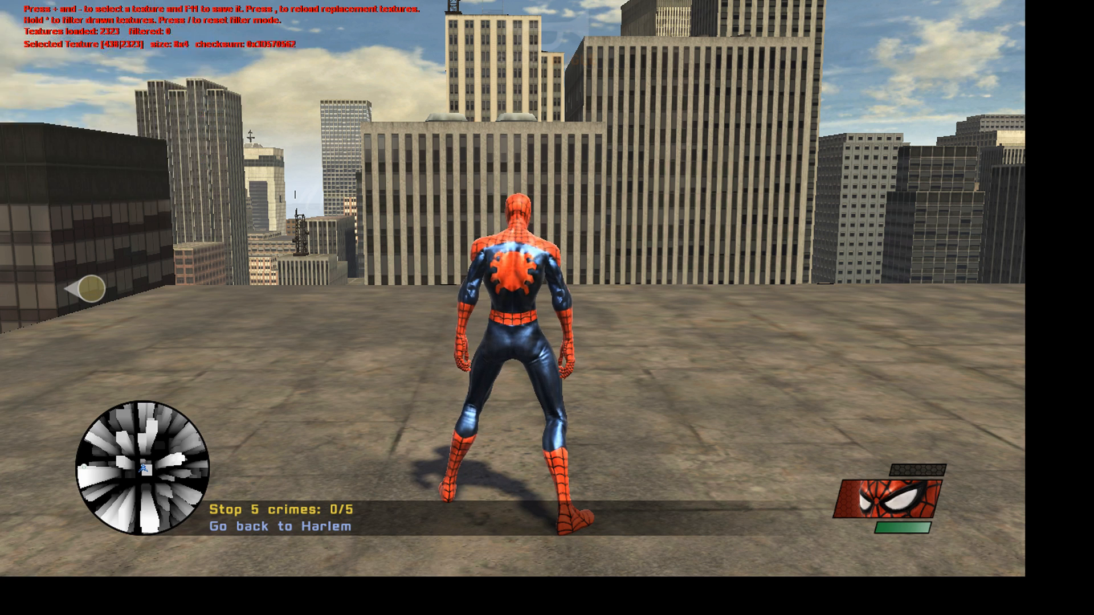
key(plus)
key(plus)
key(plus)
key(plus)
key(plus)
key(plus)
key(plus)
key(plus)
key(plus)
key(plus)
key(plus)
key(plus)
key(plus)
key(plus)
key(plus)
key(plus)
key(plus)
key(plus)
key(plus)
key(plus)
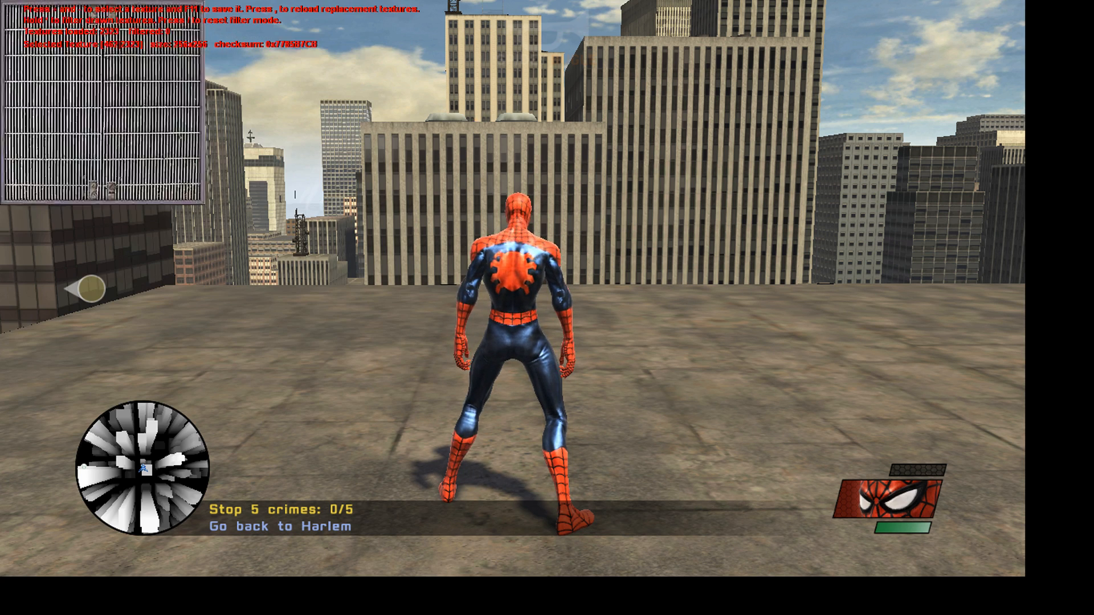
key(plus)
key(plus)
key(plus)
key(plus)
key(plus)
key(plus)
key(plus)
key(plus)
key(plus)
key(plus)
key(plus)
key(plus)
key(plus)
key(plus)
key(plus)
key(plus)
key(plus)
key(plus)
key(plus)
key(plus)
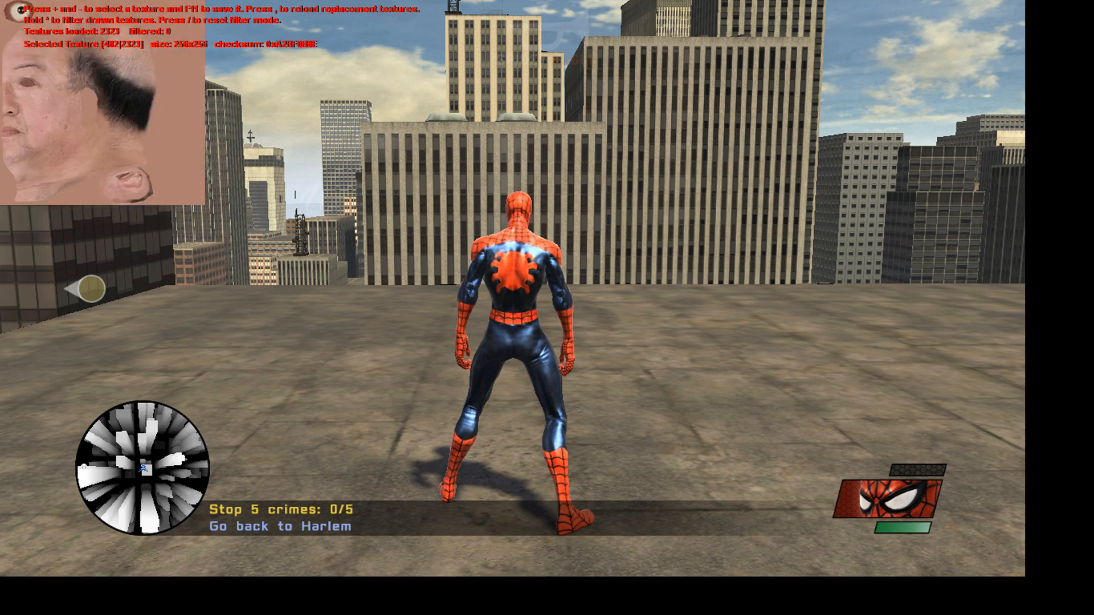
key(plus)
key(plus)
key(plus)
key(plus)
key(plus)
key(plus)
key(plus)
key(plus)
key(plus)
key(plus)
key(plus)
key(plus)
key(plus)
key(plus)
key(plus)
key(plus)
key(plus)
key(plus)
key(plus)
key(plus)
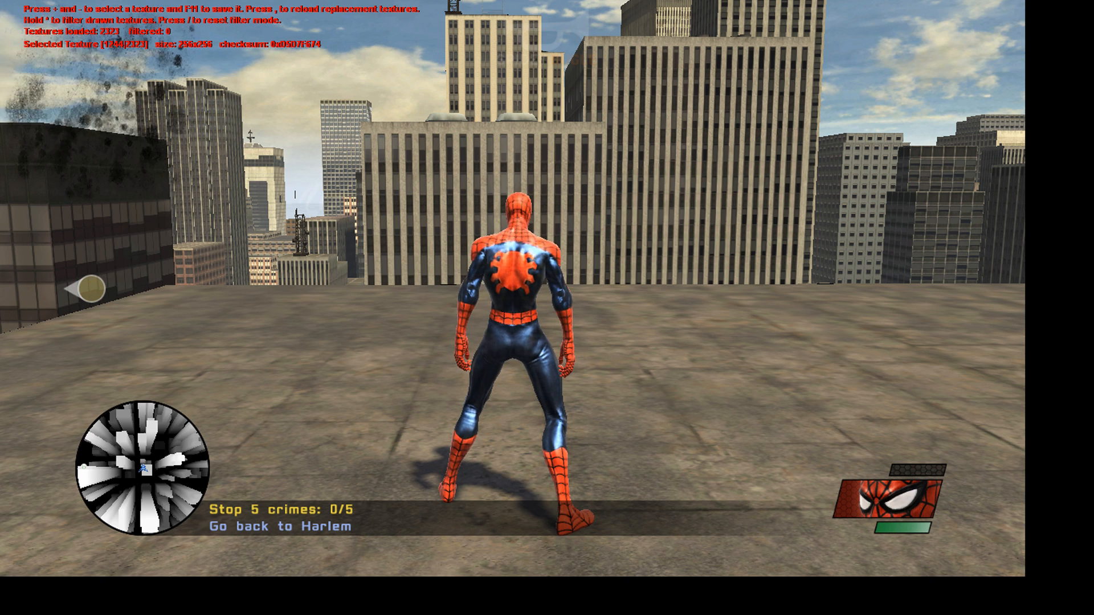
key(plus)
key(plus)
key(plus)
key(plus)
key(plus)
key(plus)
key(plus)
key(plus)
key(plus)
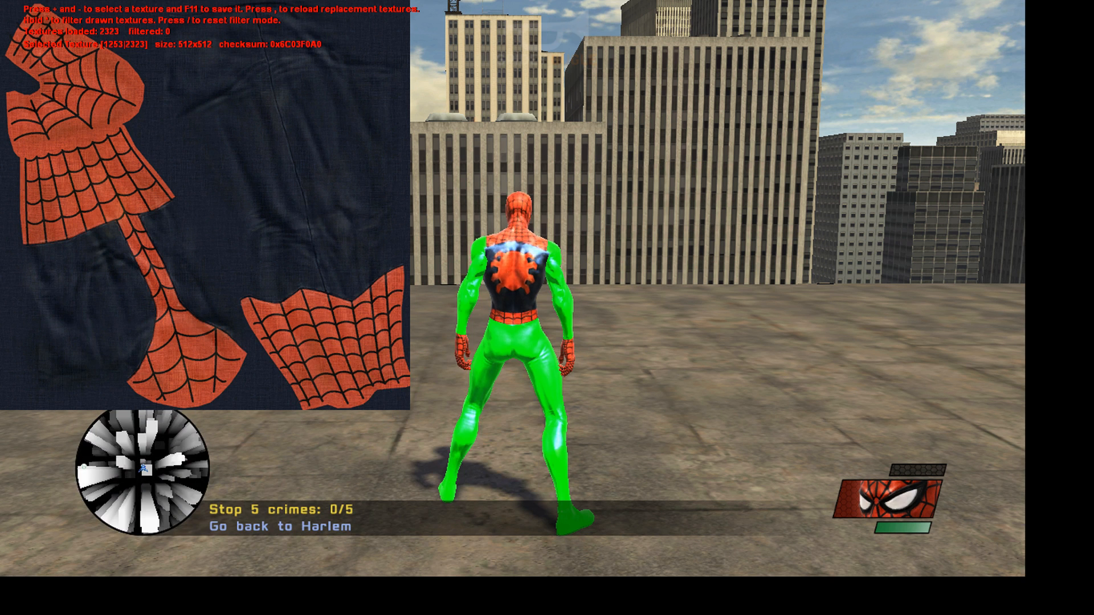
- Step on to the 512x512 grey and blue-and-black maps for the suit's arms and legs, saving each one
key(plus)
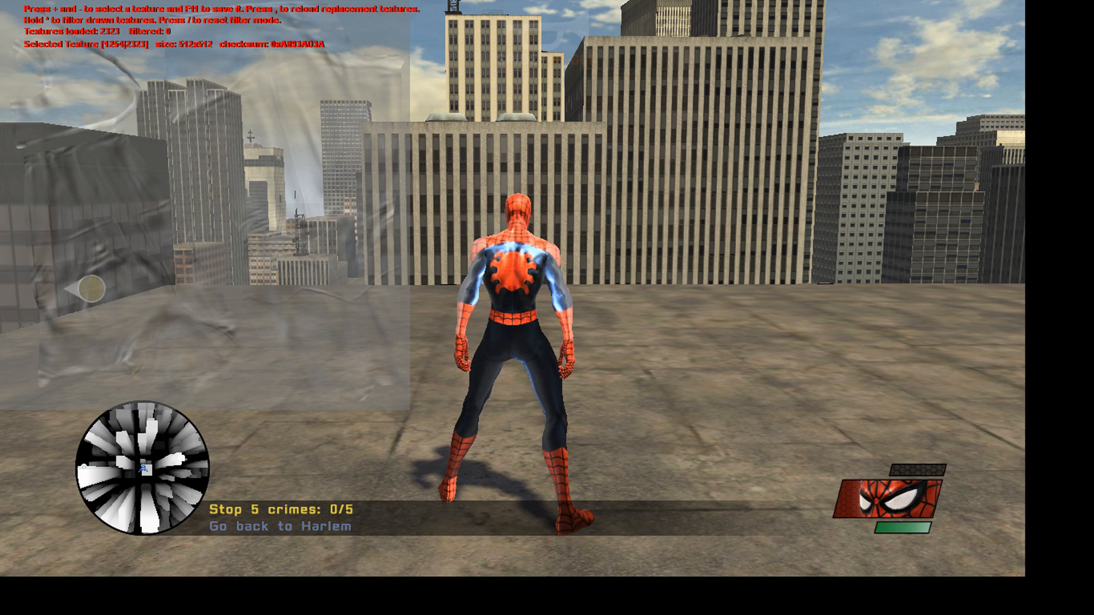
key(plus)
key(plus)
key(plus)
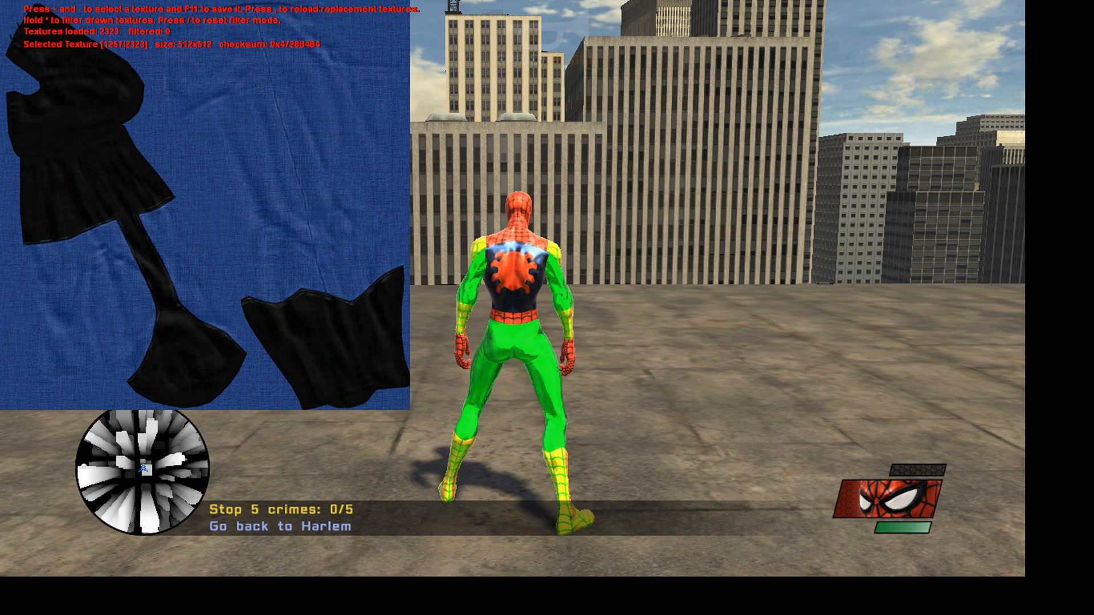
- Step on to the 1024x1024 mask and torso texture and its grey and blue-and-black companion maps, and save them
key(plus)
key(plus)
key(plus)
key(plus)
key(plus)
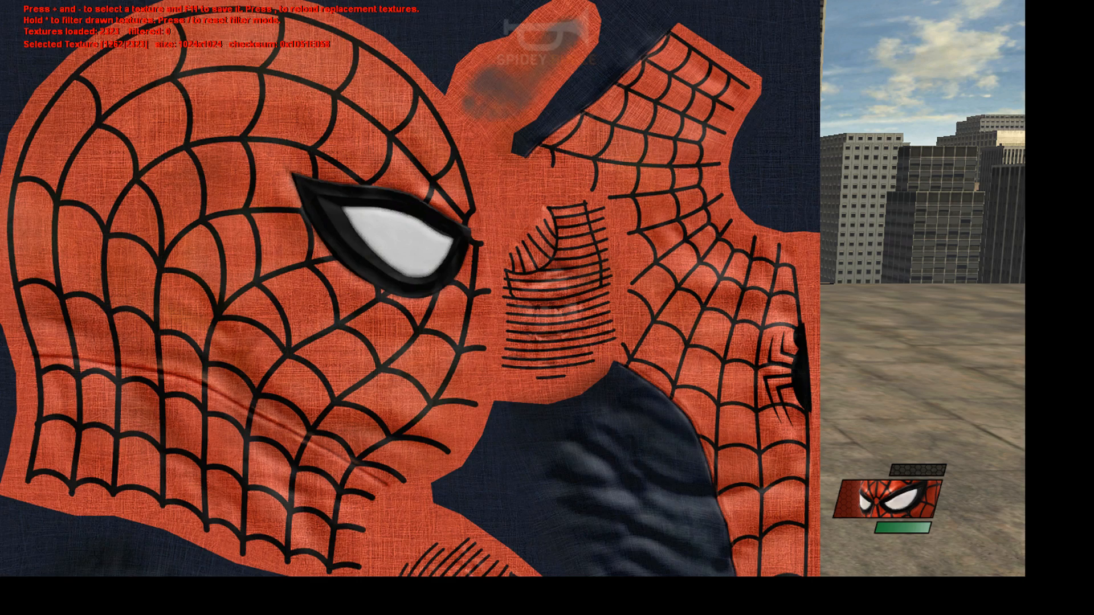
key(plus)
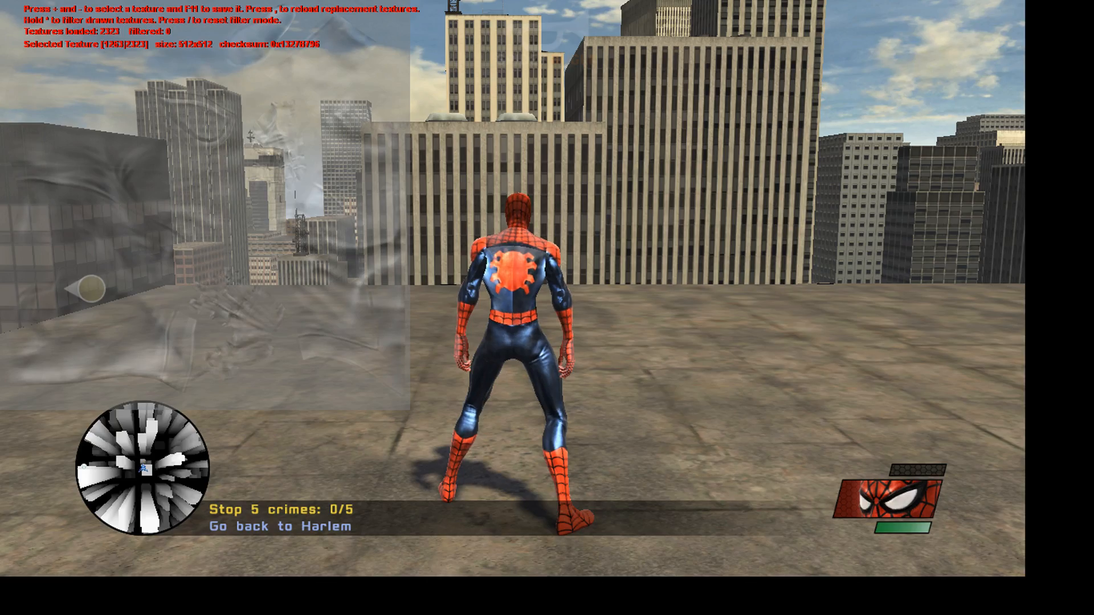
key(plus)
key(plus)
key(plus)
key(plus)
key(plus)
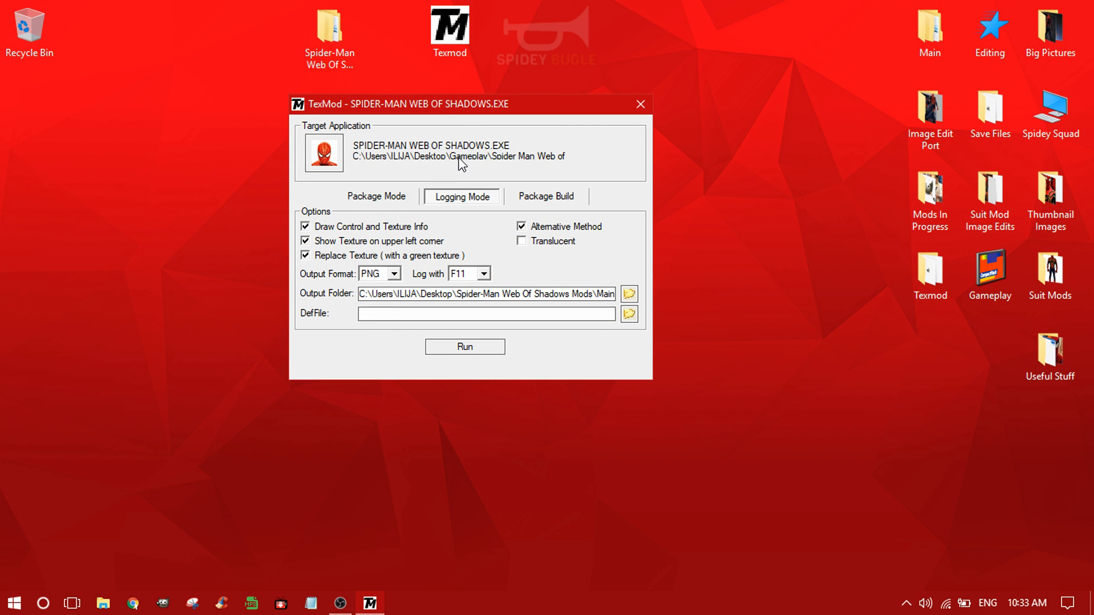
- Open Main Game Suit inside the Spider-Man Web Of Shadows Mods folder and create a subfolder named Default Textures
double_click(344, 43)
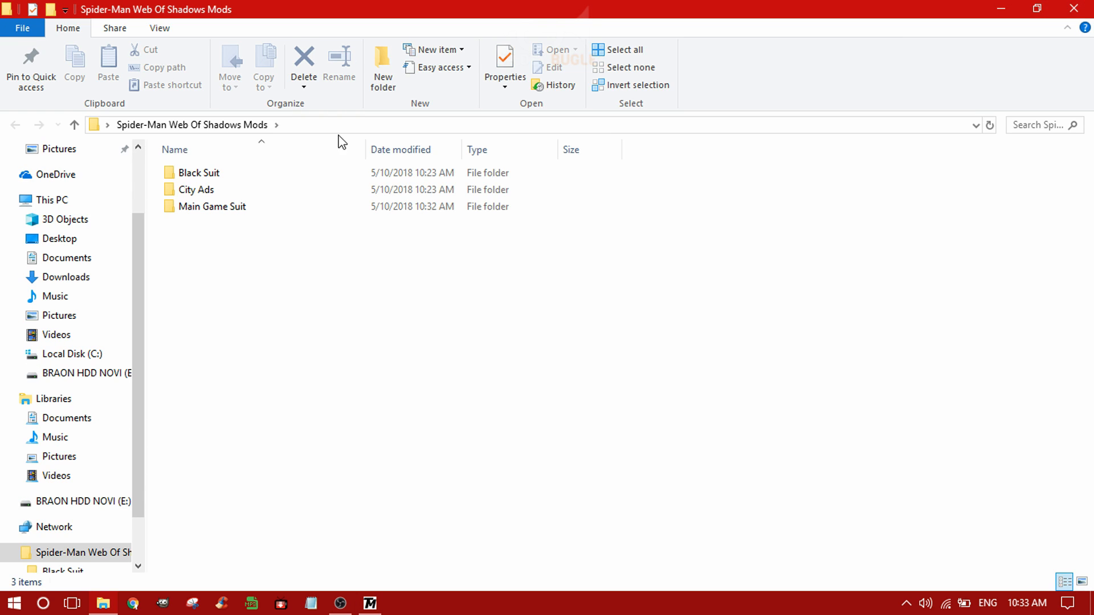
double_click(242, 207)
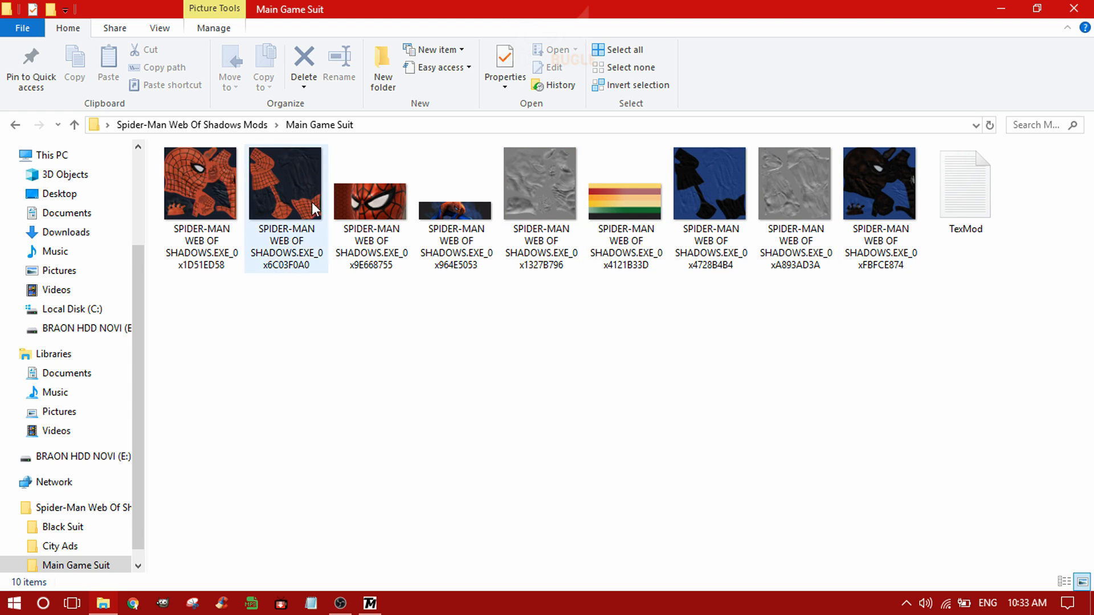
click(386, 83)
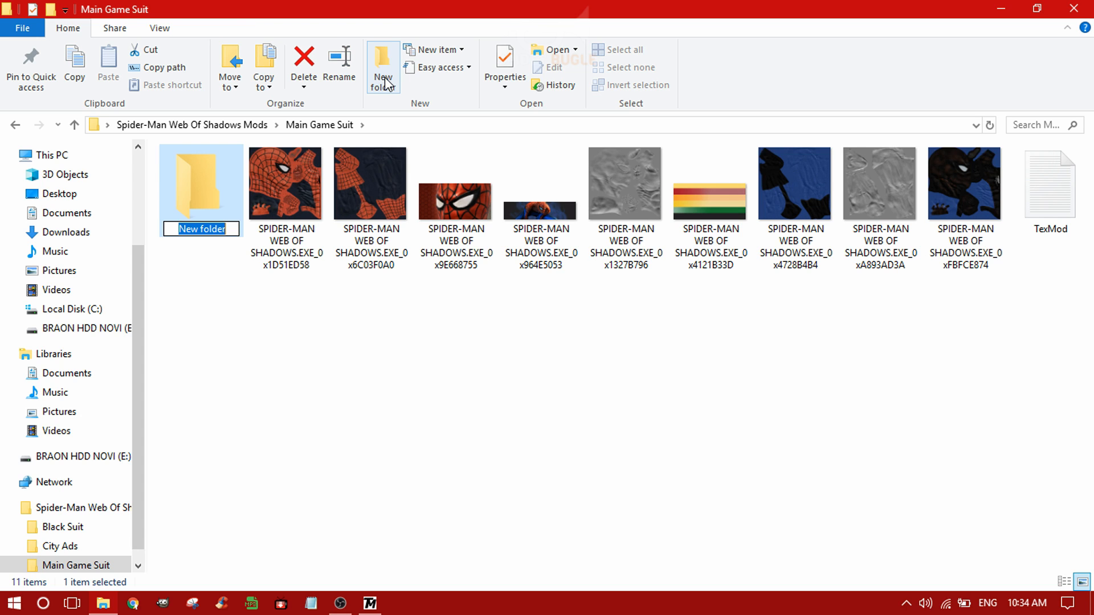
text(Default Textures)
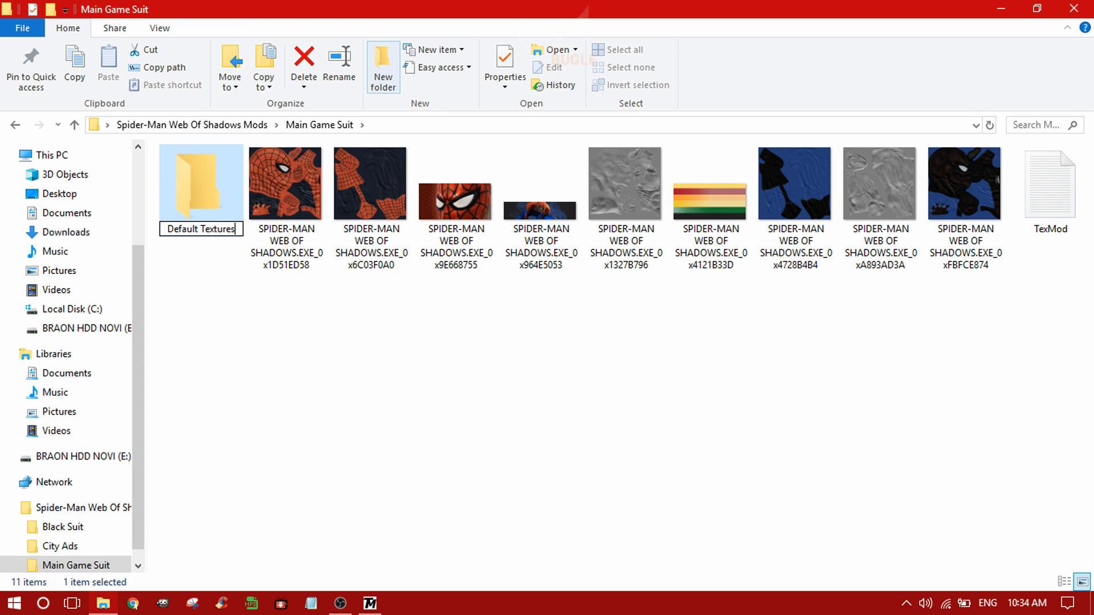
click(503, 369)
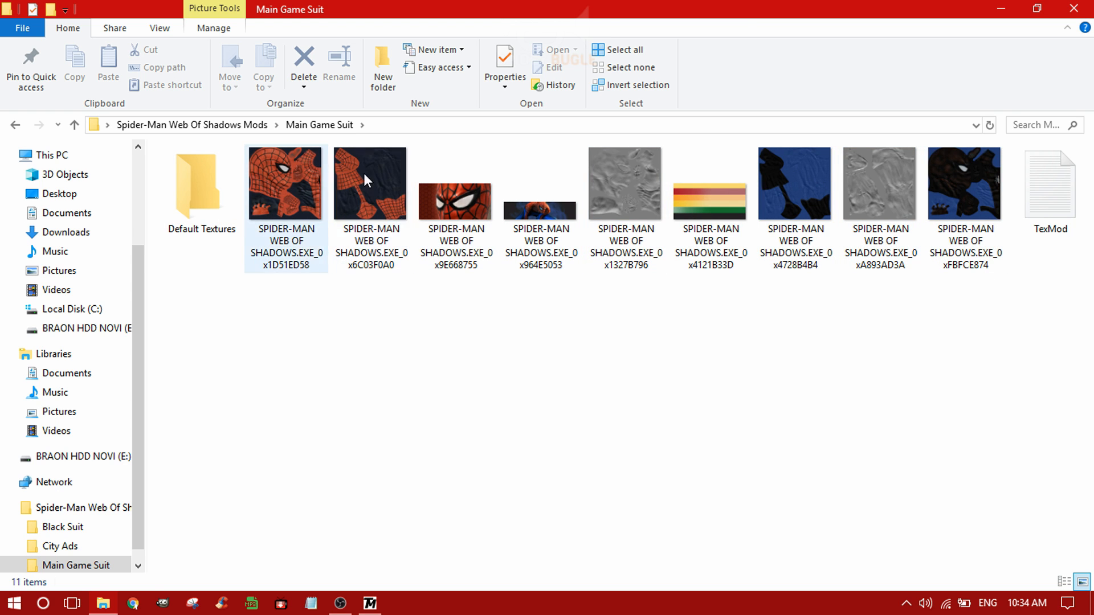
- Copy all nine saved texture images into the Default Textures folder and batch-rename the copies as WOS Texture
drag(972, 303, 284, 192)
right_click(284, 192)
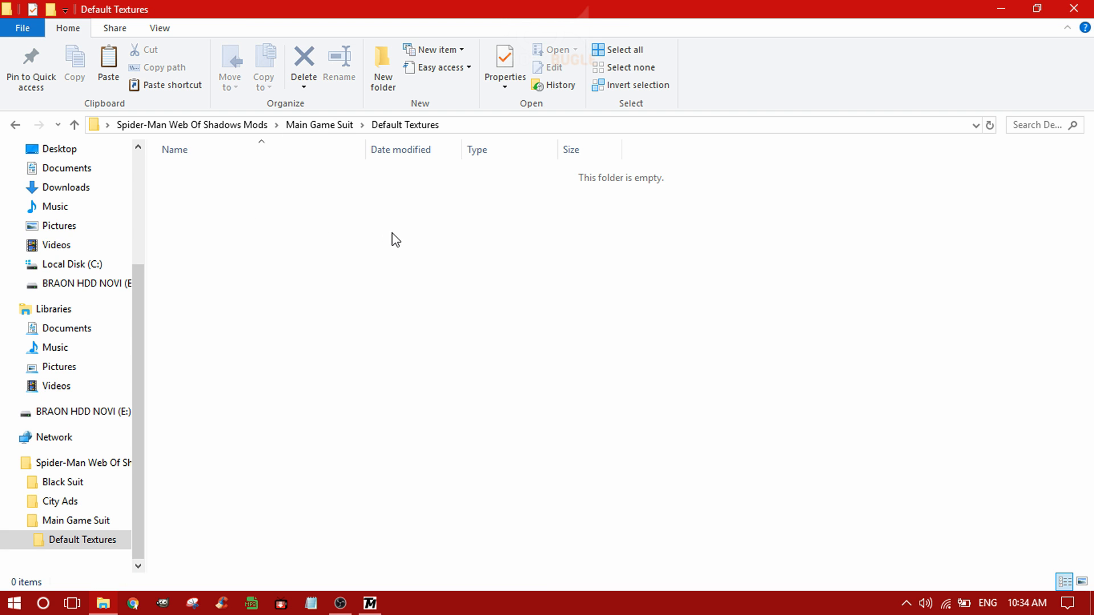
right_click(394, 232)
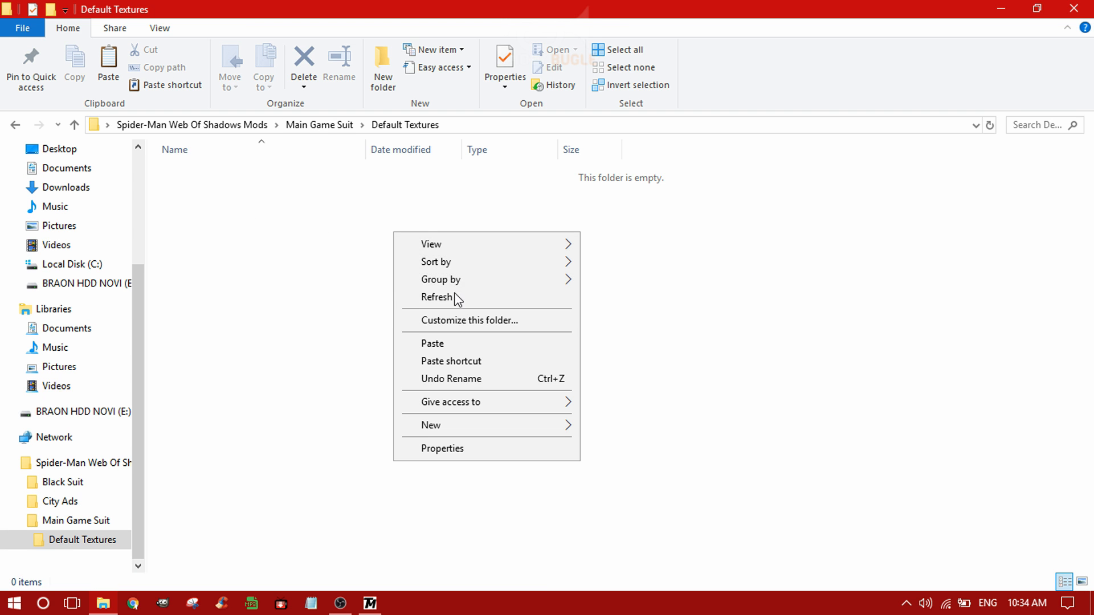
click(432, 344)
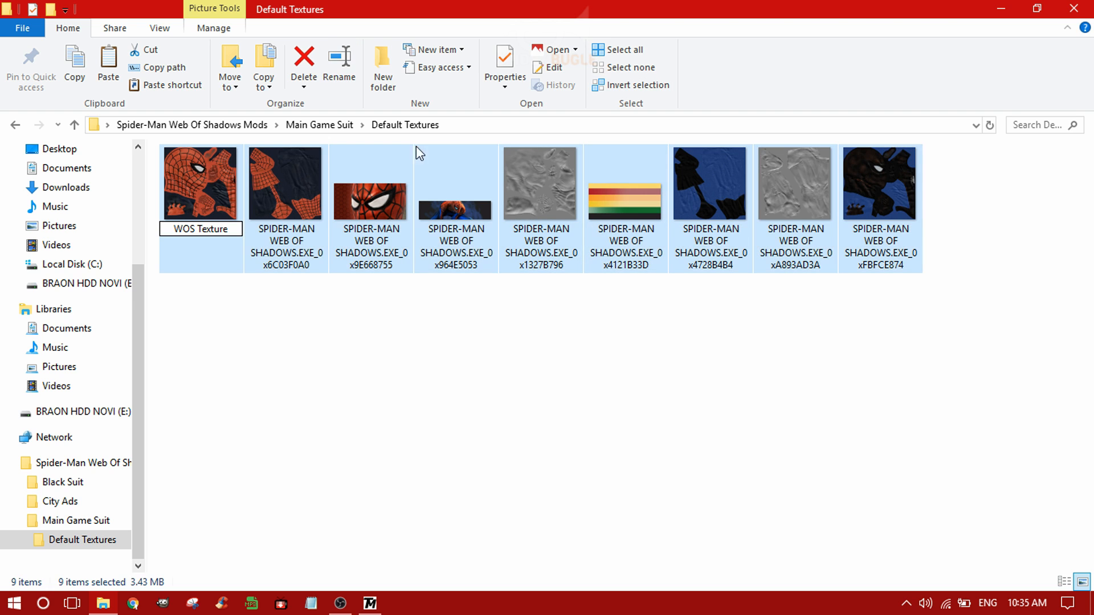
click(464, 321)
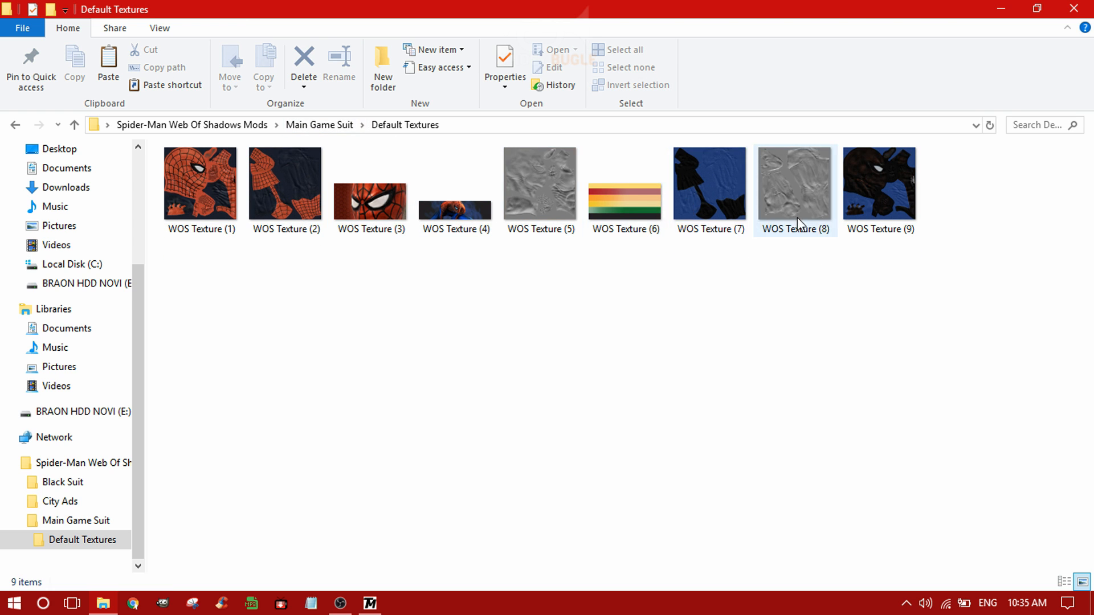
click(320, 125)
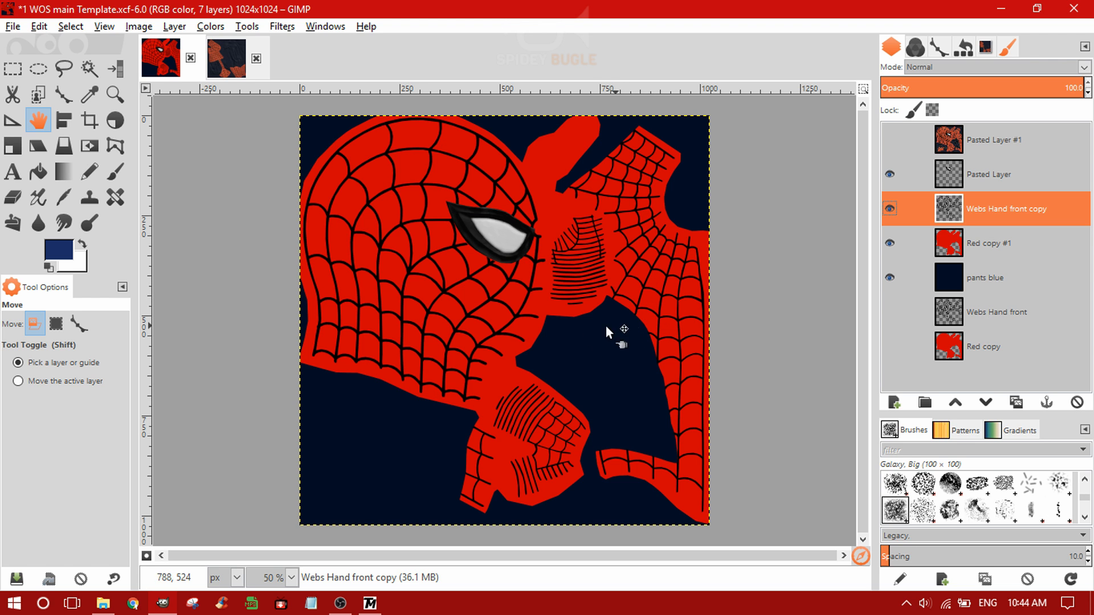
- Switch to GIMP and examine the main template with Pasted Layer #1 shown and the arms-and-legs template against the exported textures
click(890, 140)
key(ctrl+Page_Down)
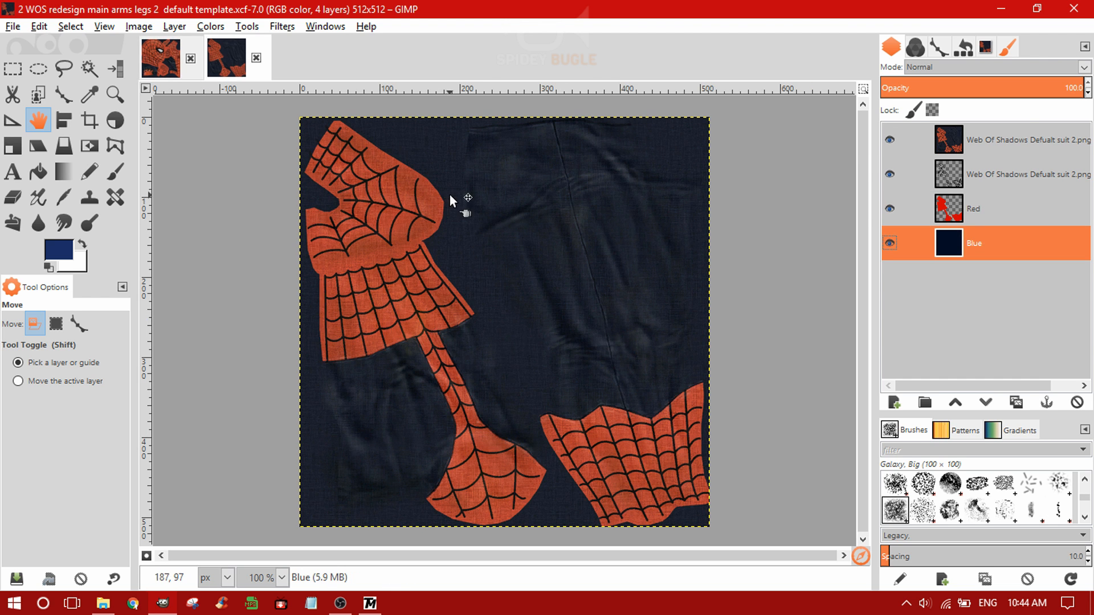
key(ctrl+Page_Up)
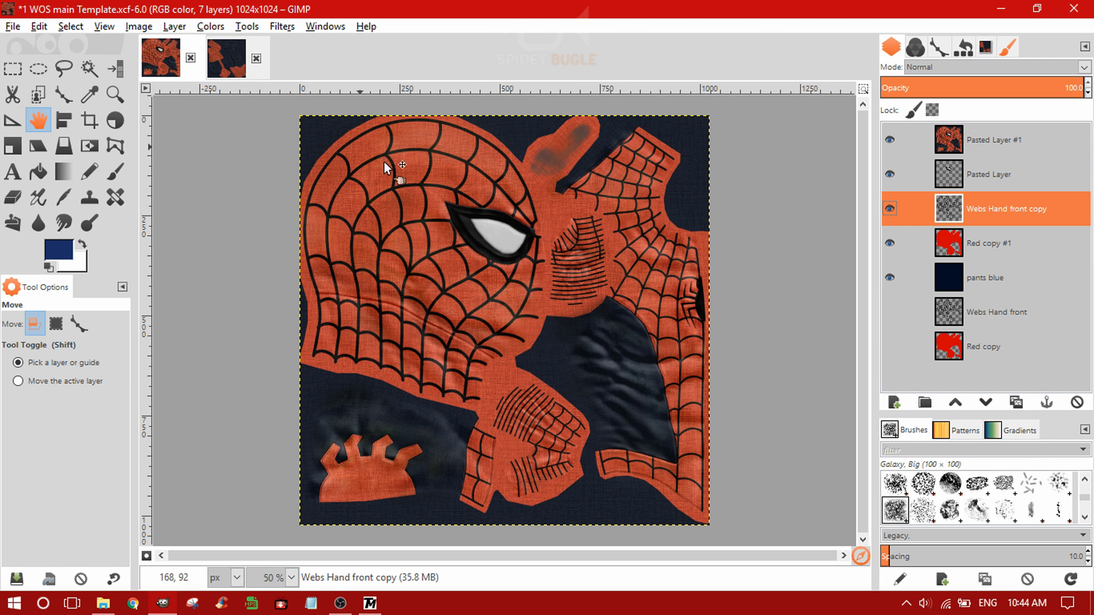
key(alt+Tab)
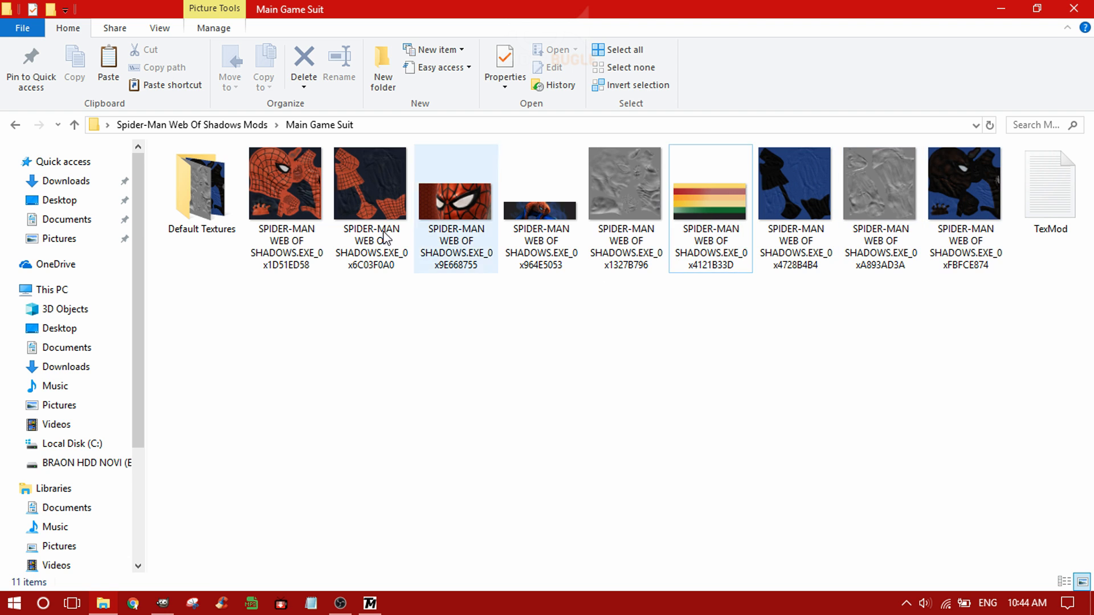
click(160, 604)
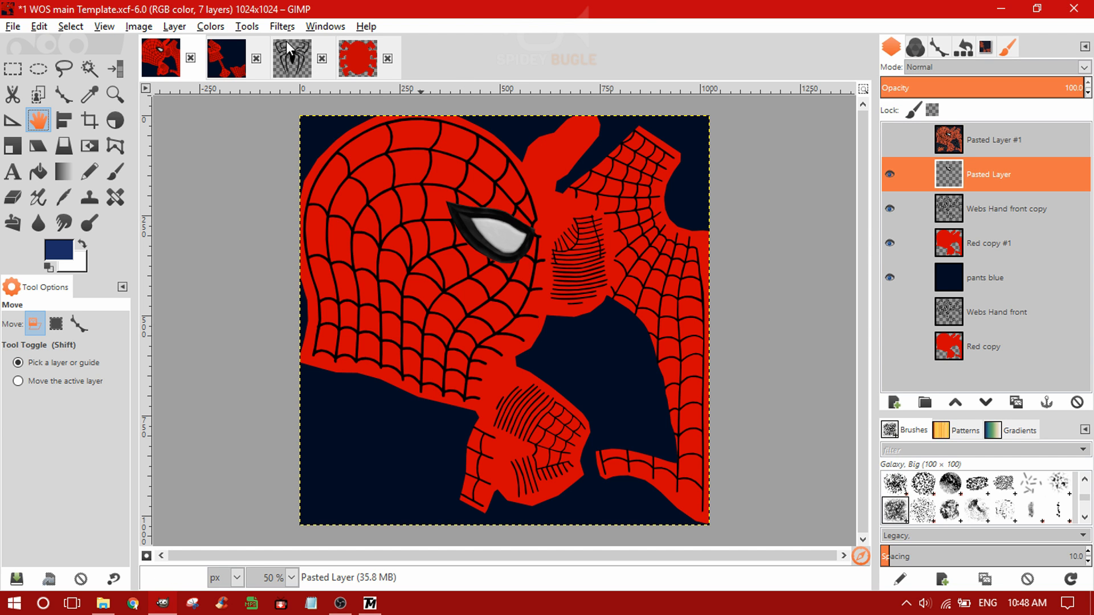
- Examine the opened Black suit logo image and the red spider logo image
click(291, 63)
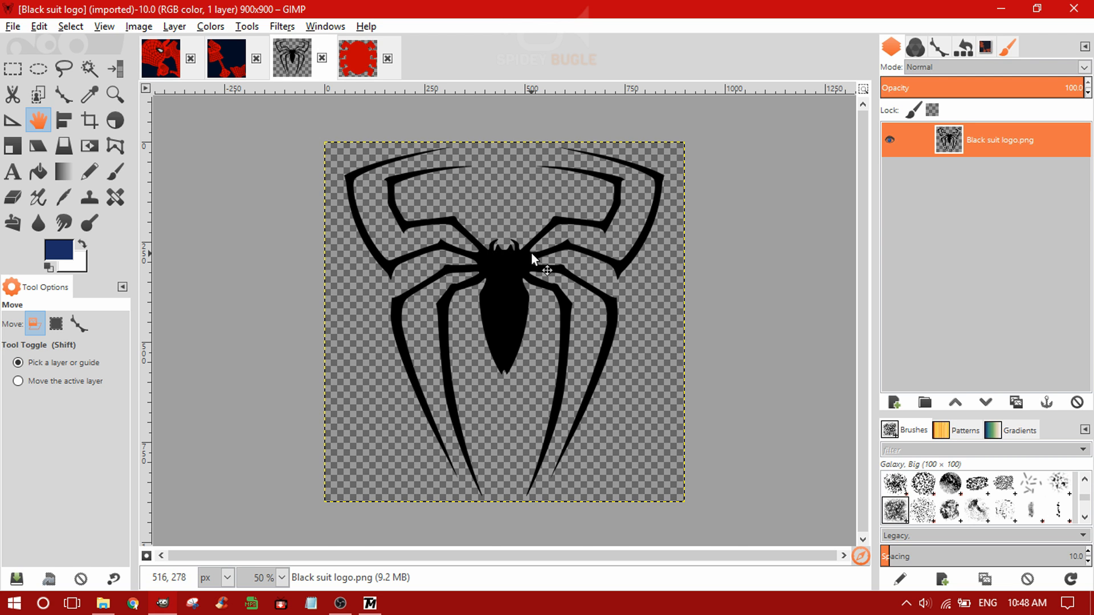
scroll(551, 250, up, 1)
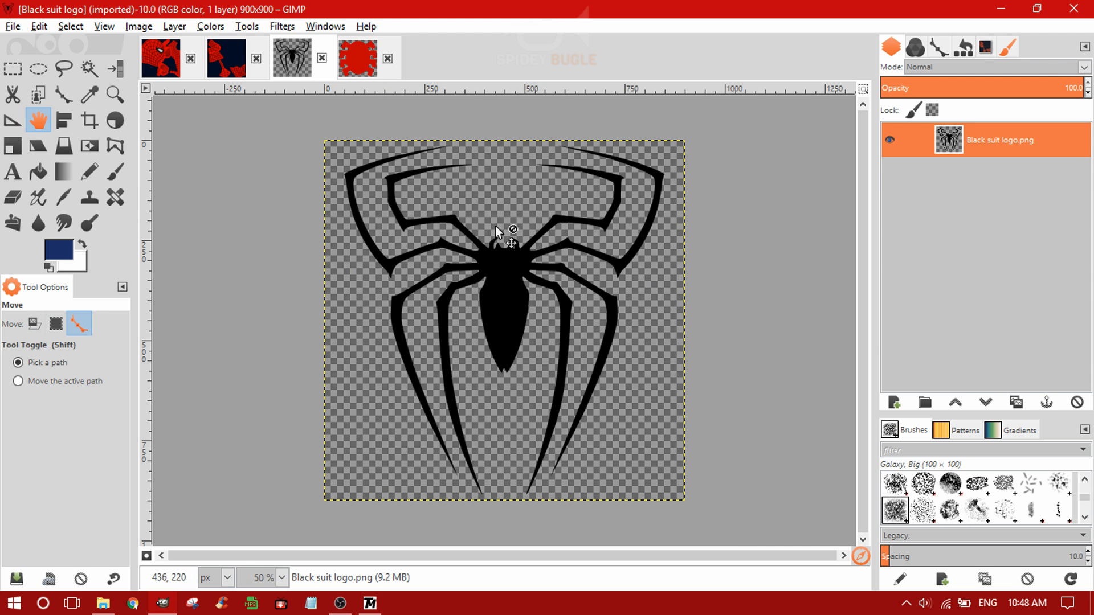
scroll(501, 229, down, 1)
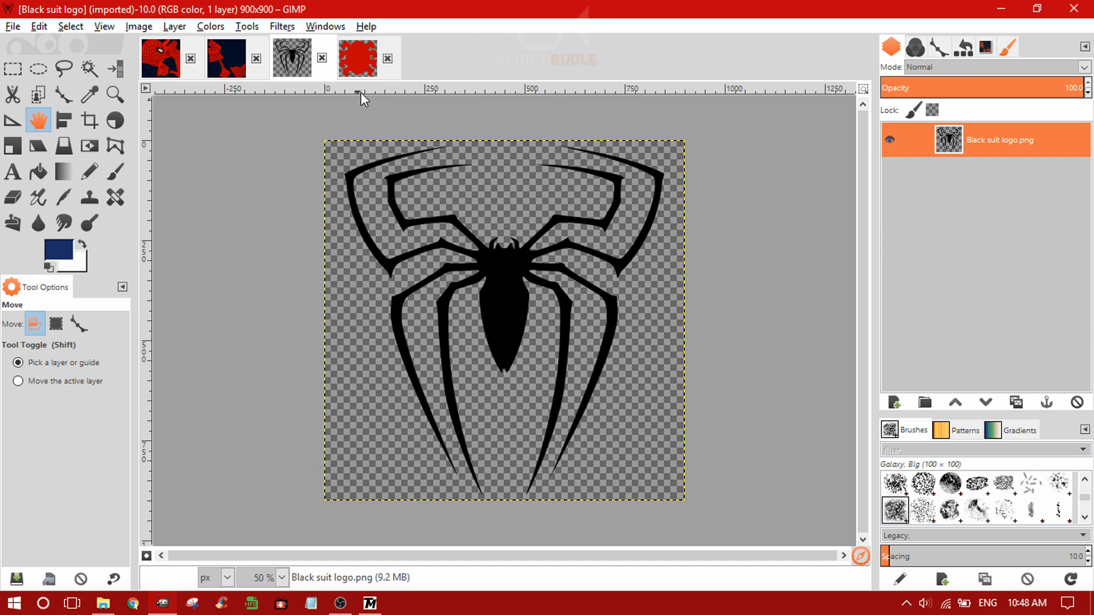
click(358, 63)
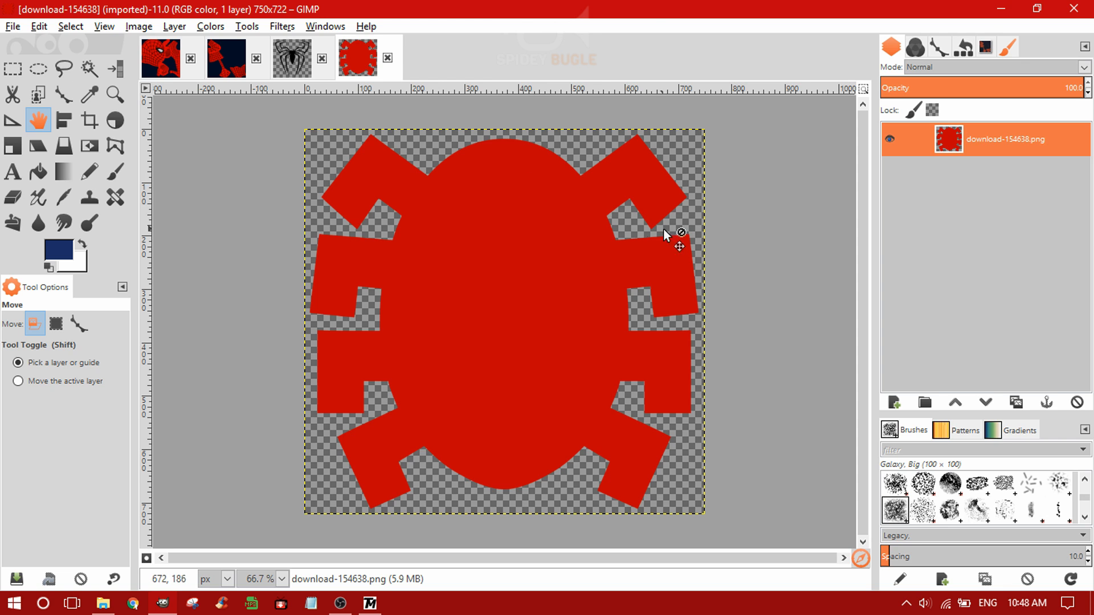
- Copy the entire Black suit logo image and paste it into the 1 WOS main Template image as a new layer
click(280, 56)
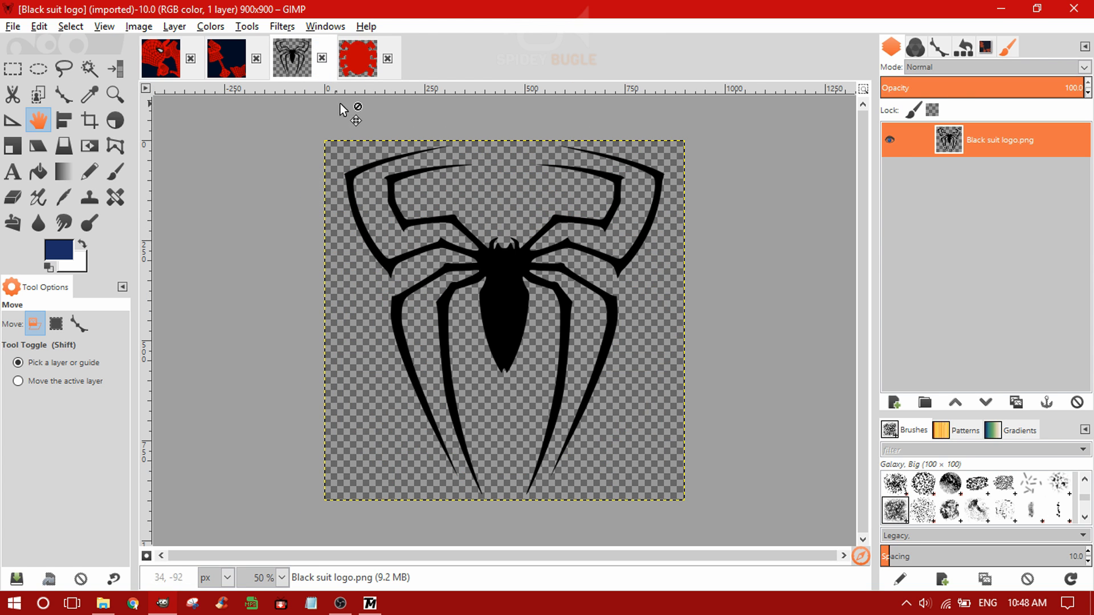
key(ctrl)
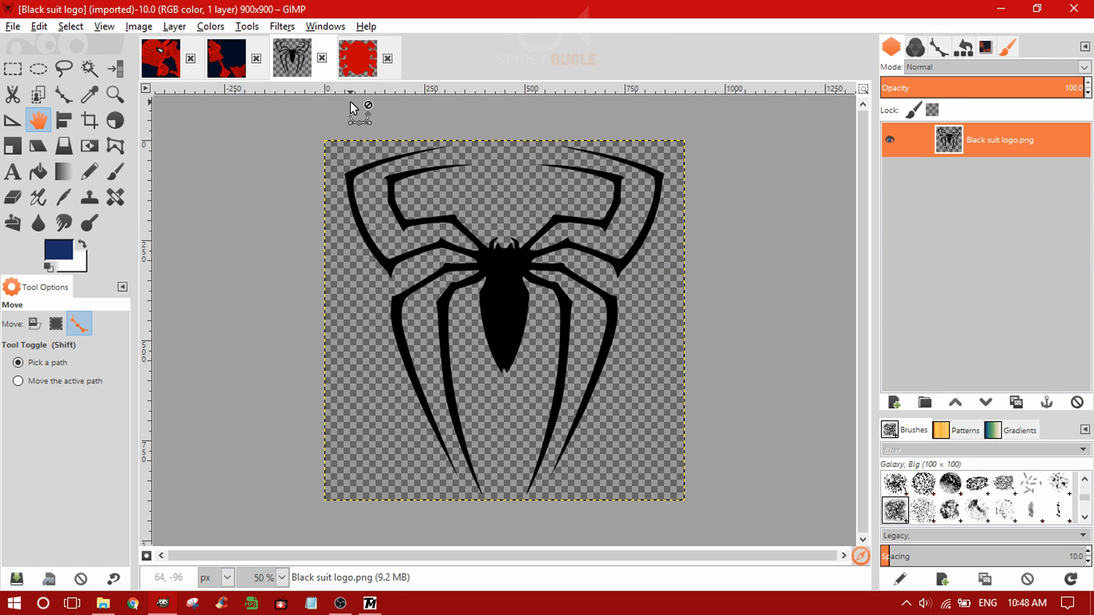
key(ctrl+a)
key(ctrl+c)
click(161, 58)
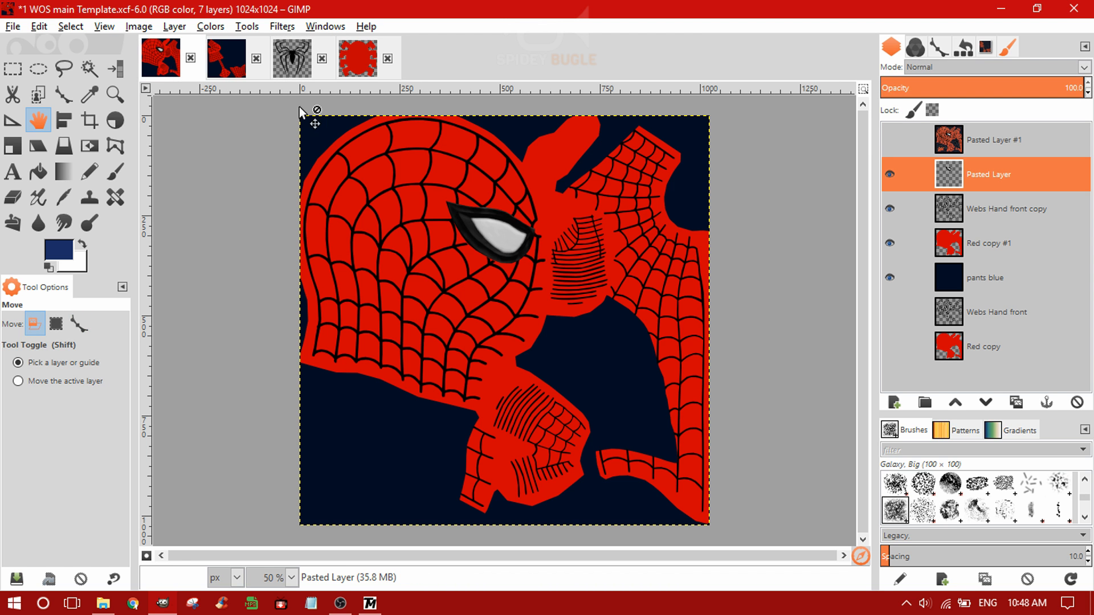
key(ctrl)
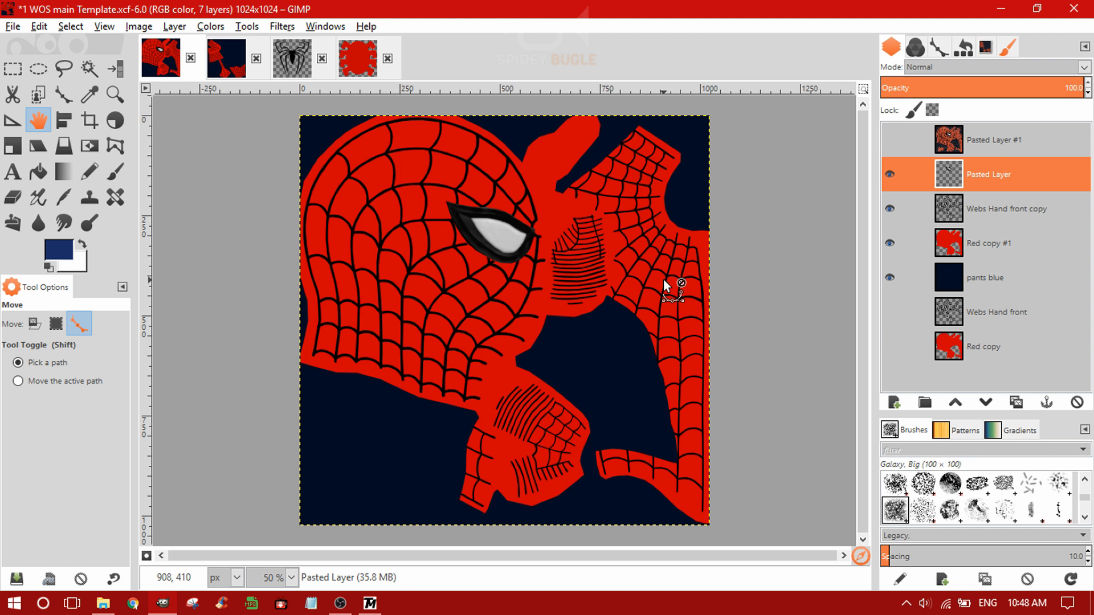
key(ctrl+v)
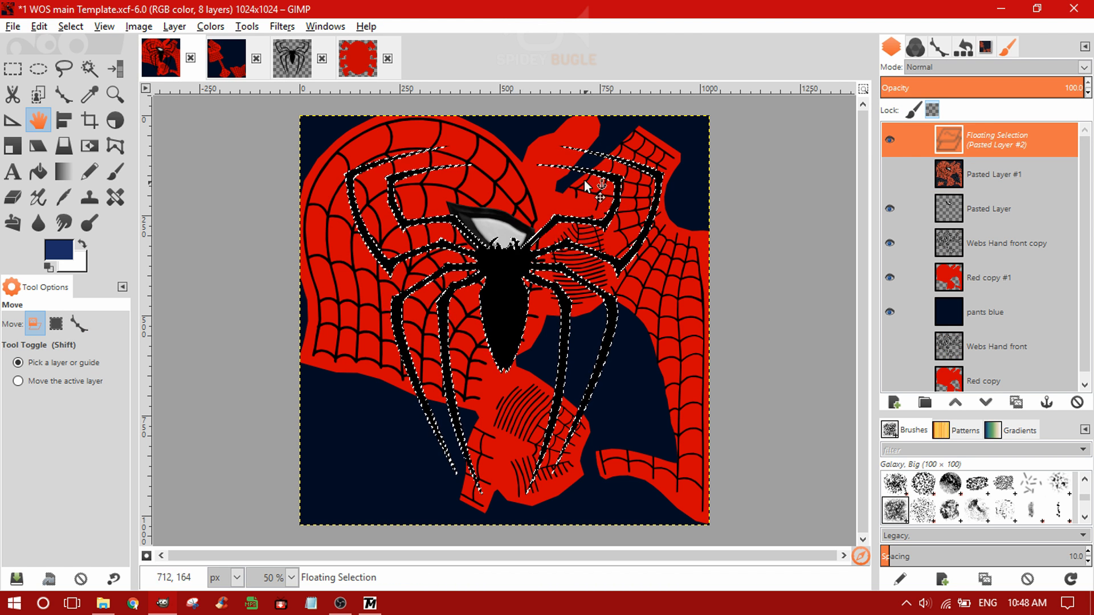
click(895, 402)
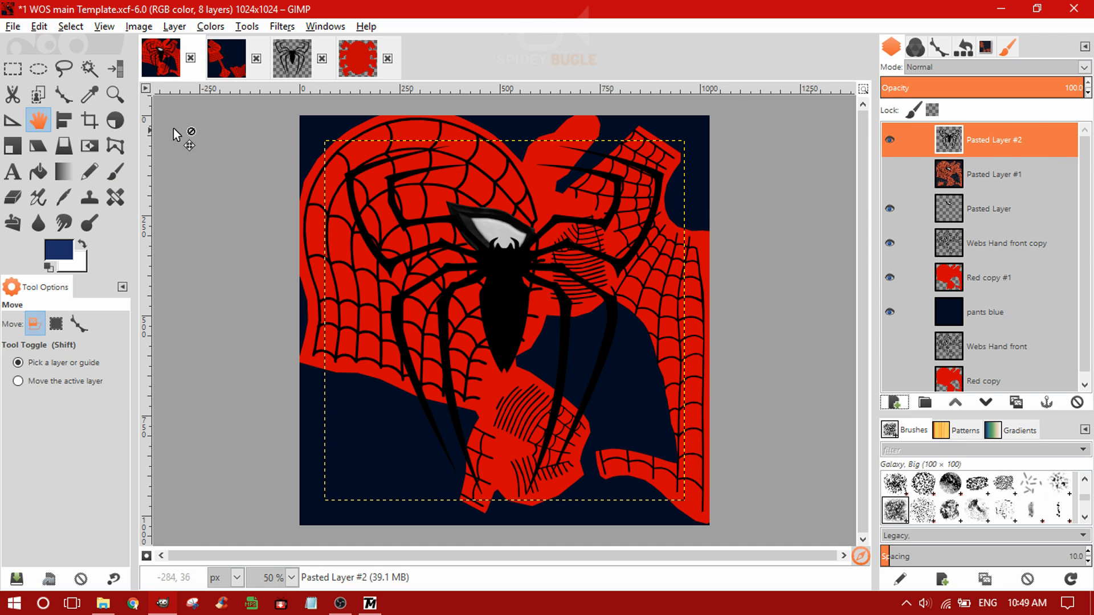
- Add a horizontal and a vertical guide at 50 percent of the main template
click(12, 145)
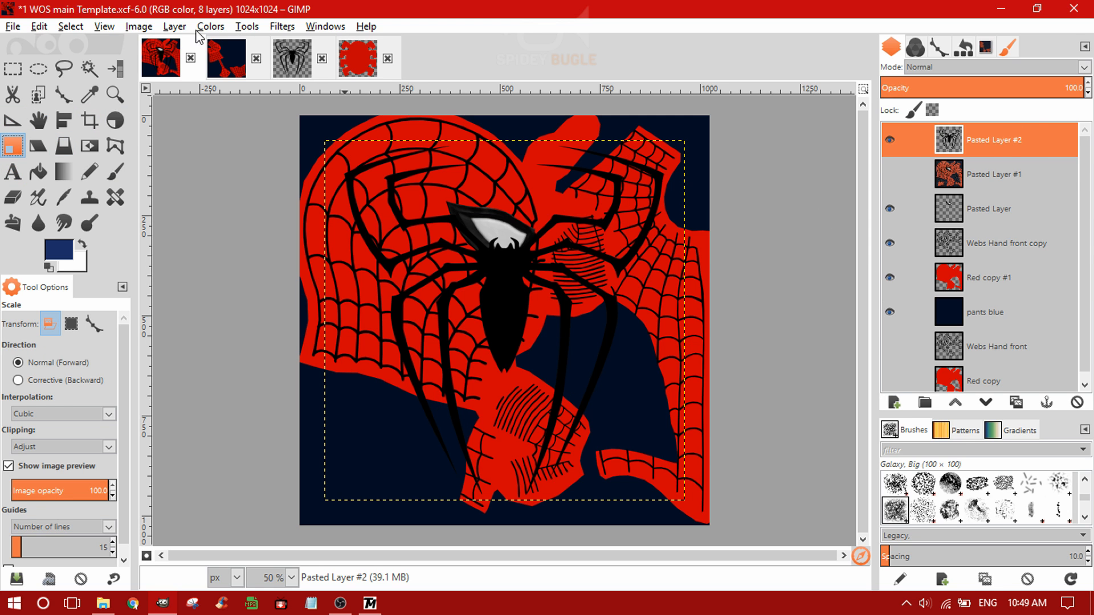
click(137, 27)
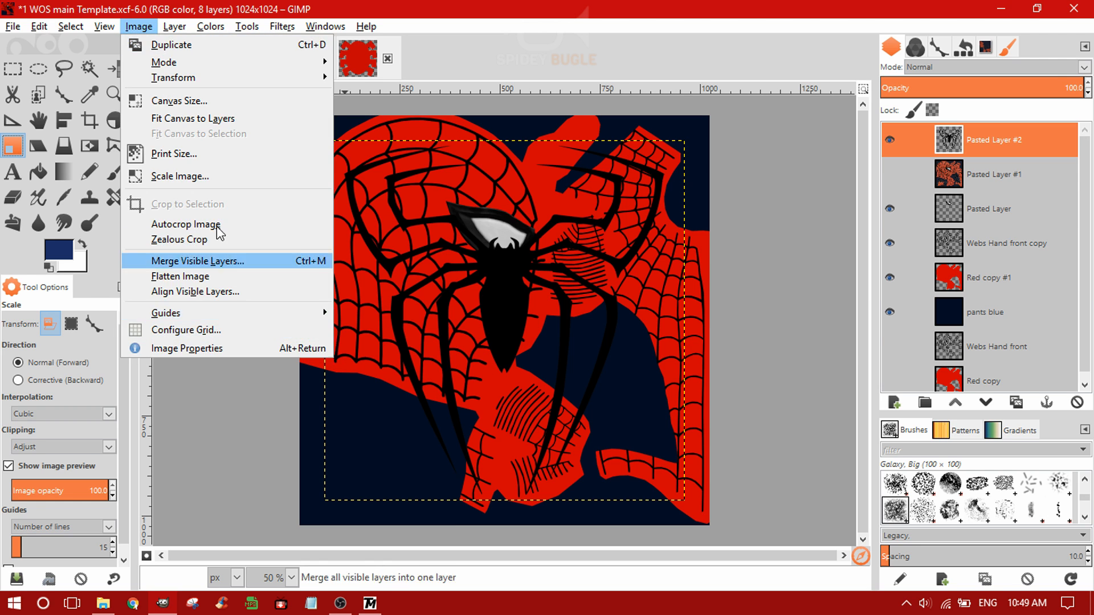
mouse_move(319, 312)
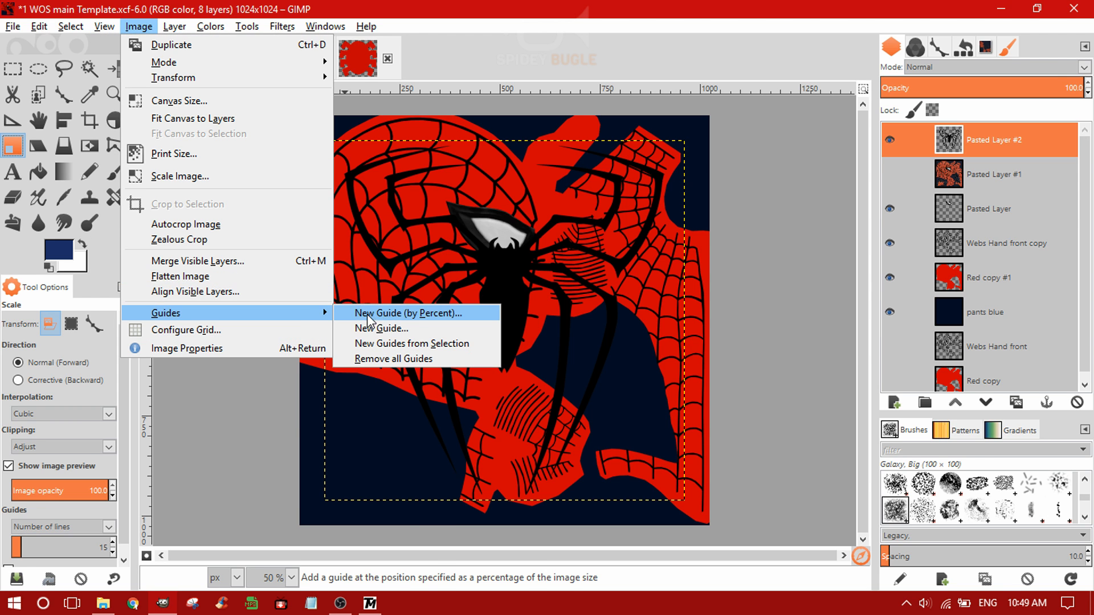
click(395, 315)
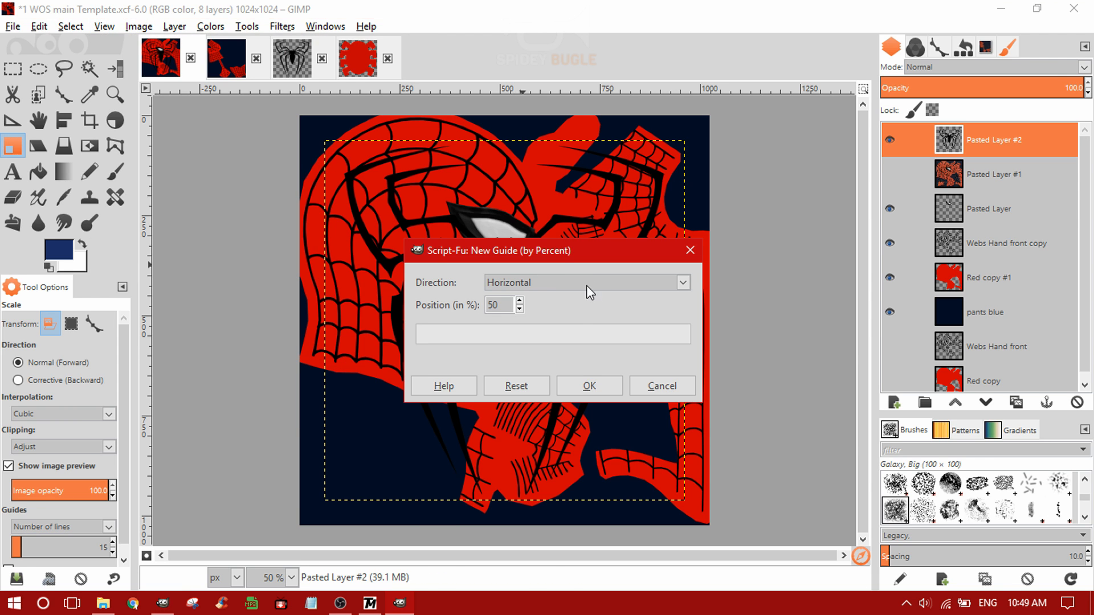
click(603, 382)
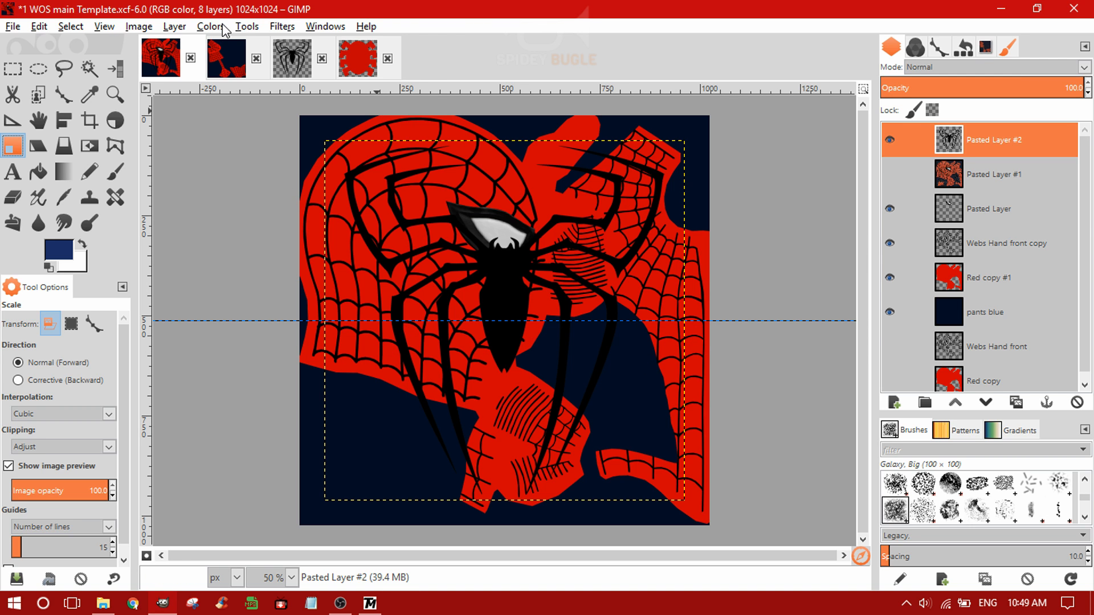
click(251, 27)
mouse_move(282, 27)
click(341, 61)
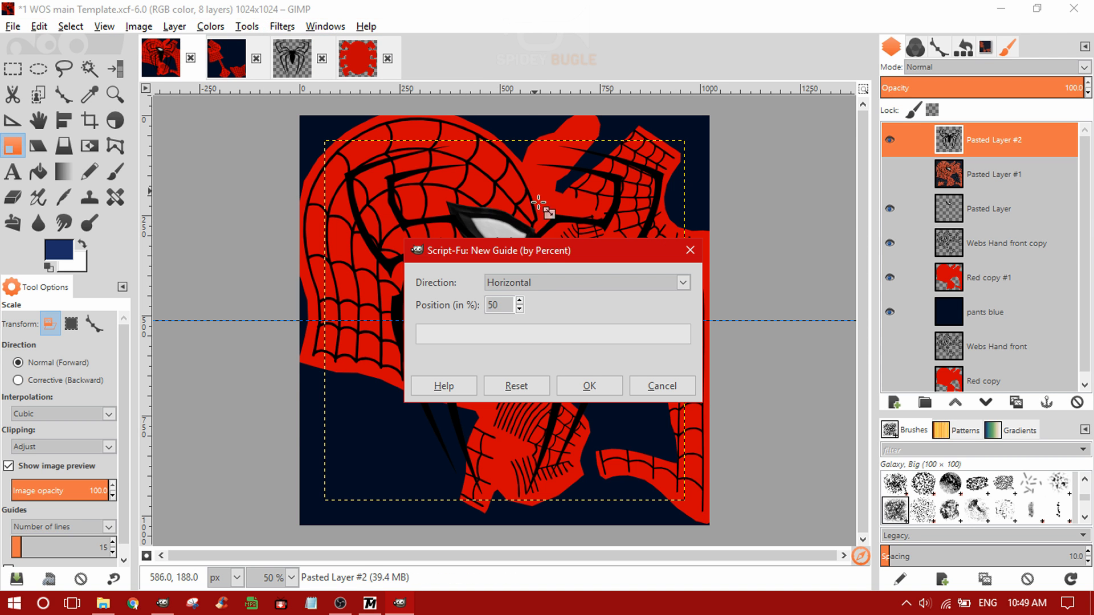
click(527, 283)
click(542, 316)
click(588, 385)
- Move the spider logo so its body is centred on the canvas's right edge, and show Pasted Layer #1
key(m)
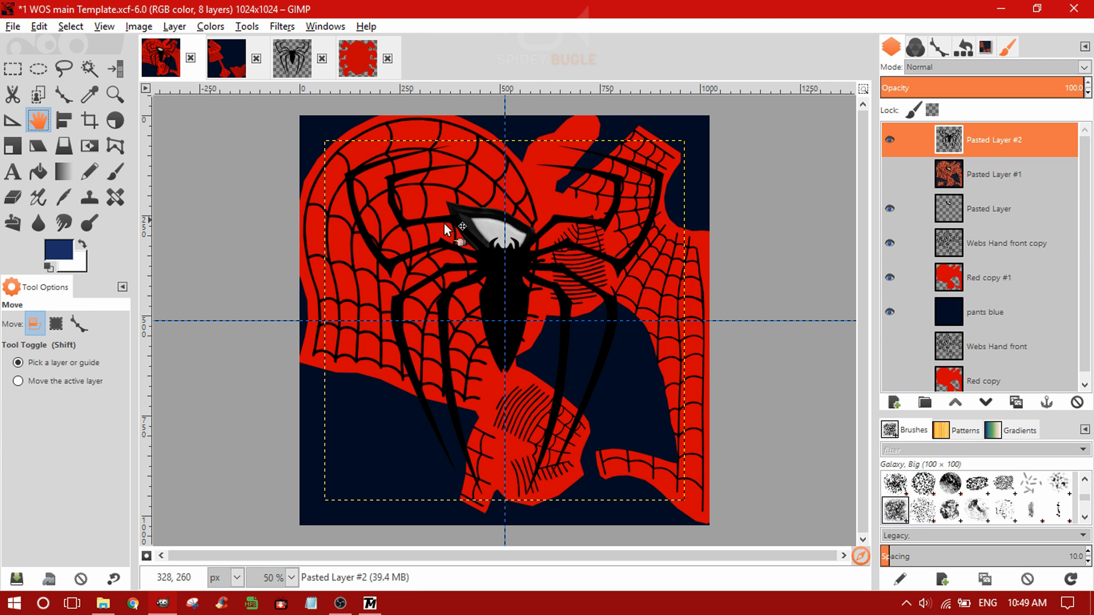
drag(514, 260, 707, 261)
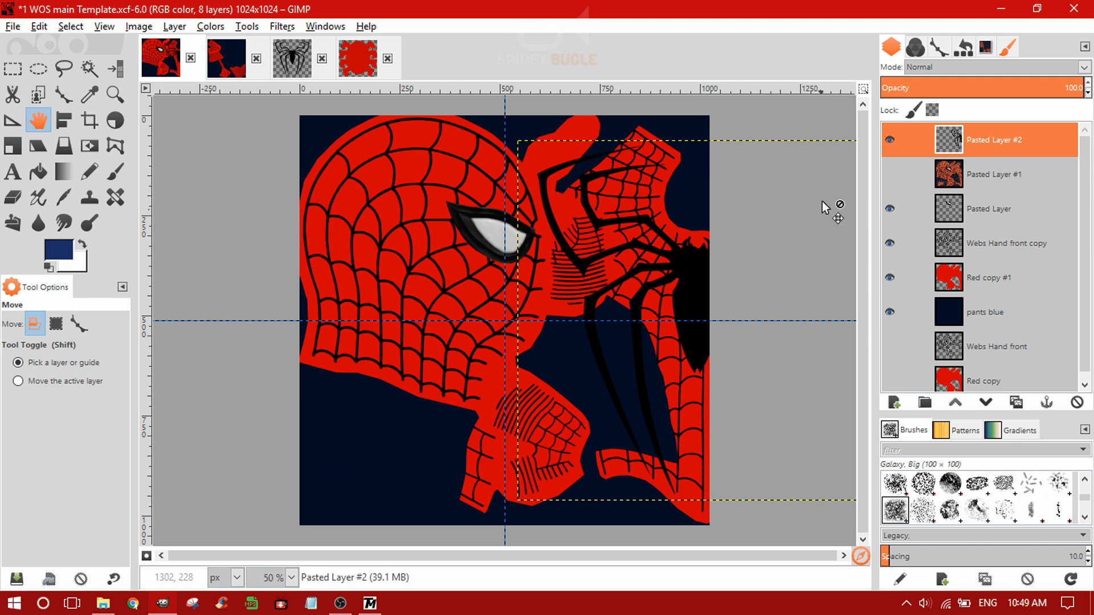
click(889, 174)
- Colorize the spider logo layer white by raising the lightness to its maximum
click(211, 26)
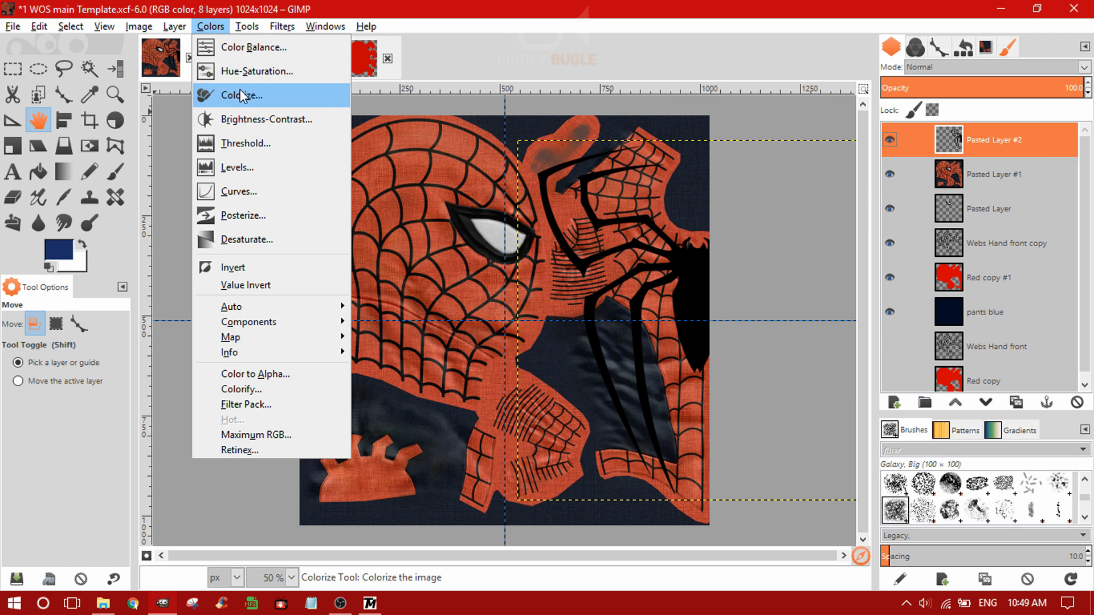
click(244, 95)
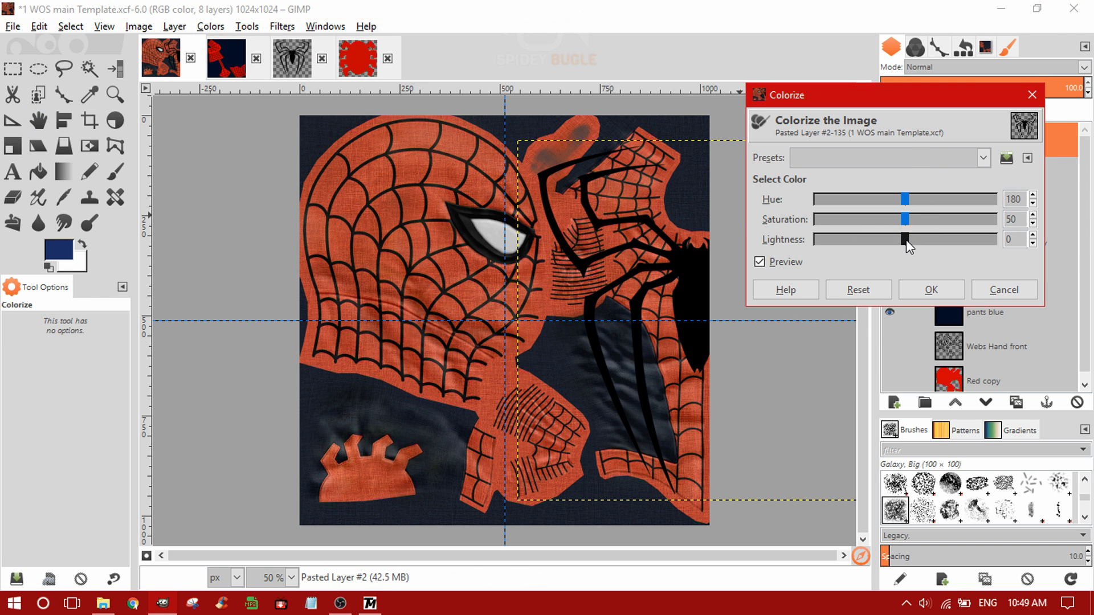
drag(905, 242, 995, 239)
click(931, 290)
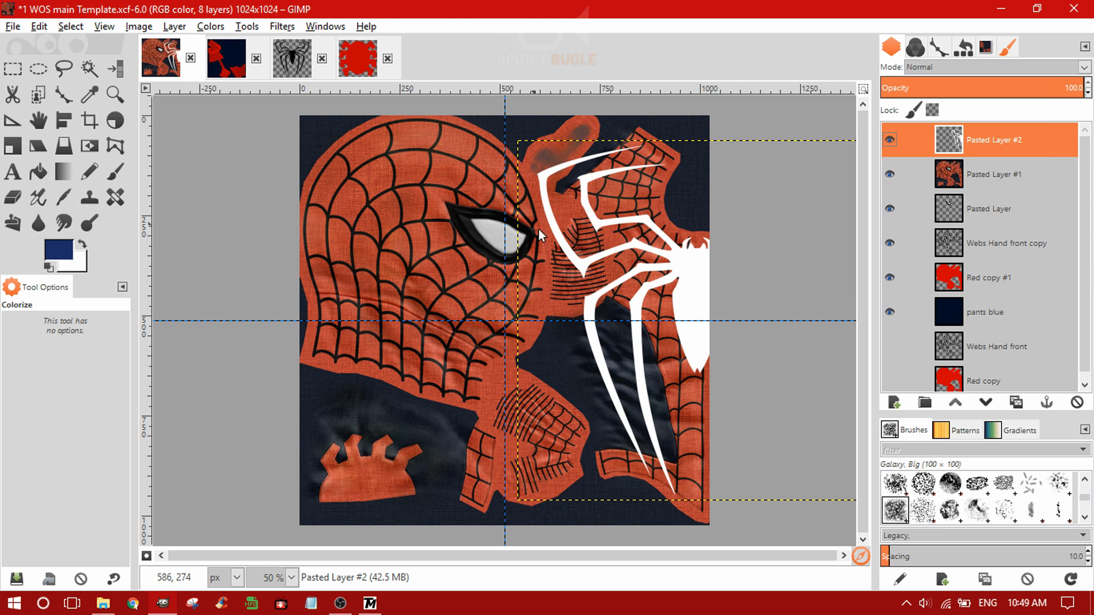
- Scale the white spider logo layer down proportionally to about 280 px square
click(12, 146)
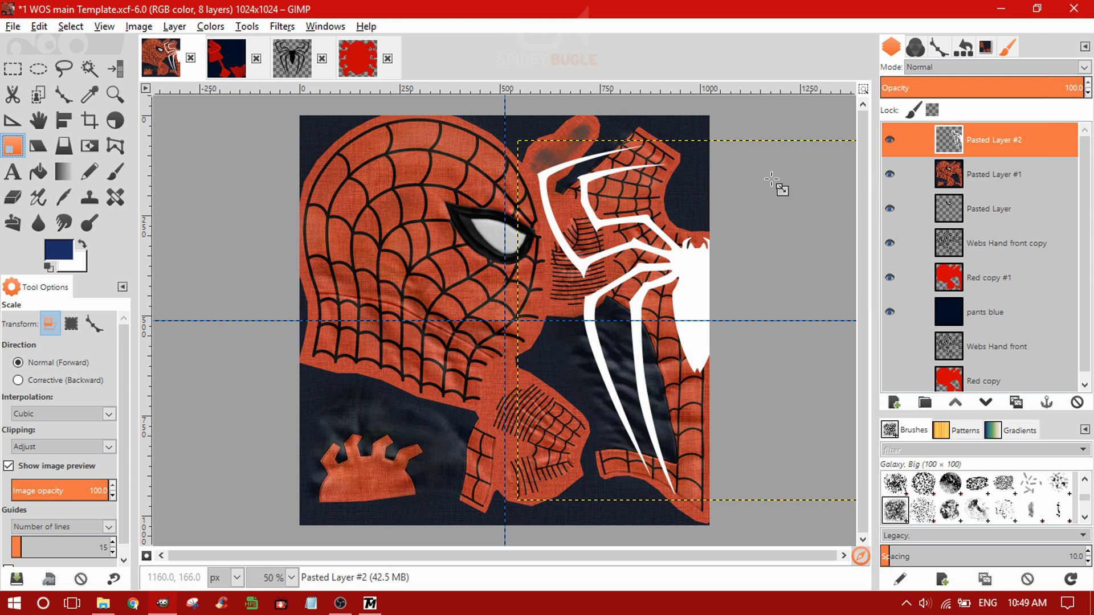
key(plus)
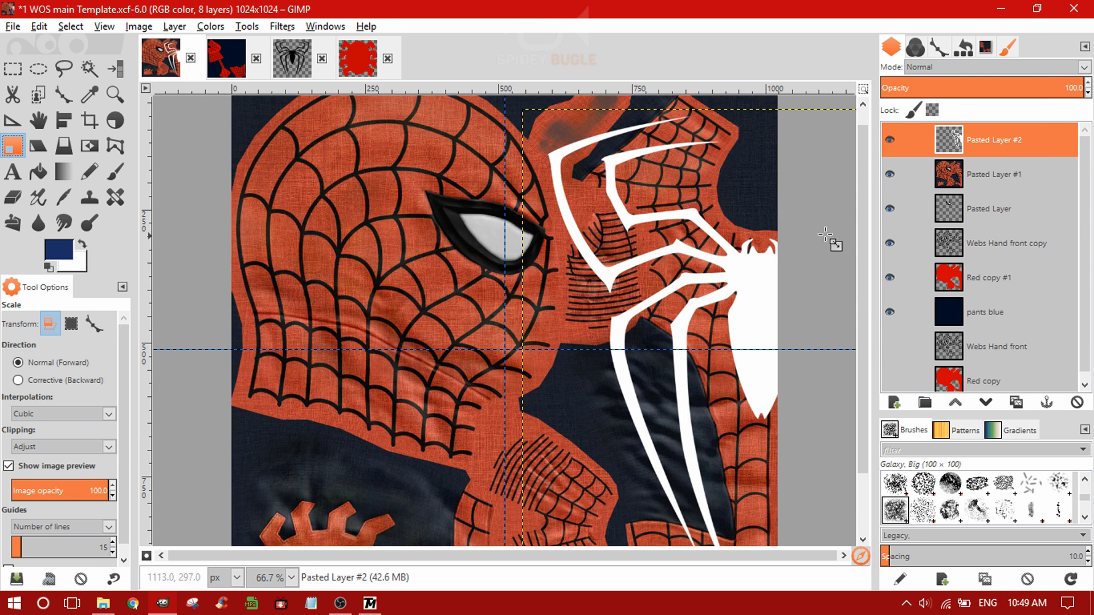
click(842, 145)
click(935, 293)
click(64, 121)
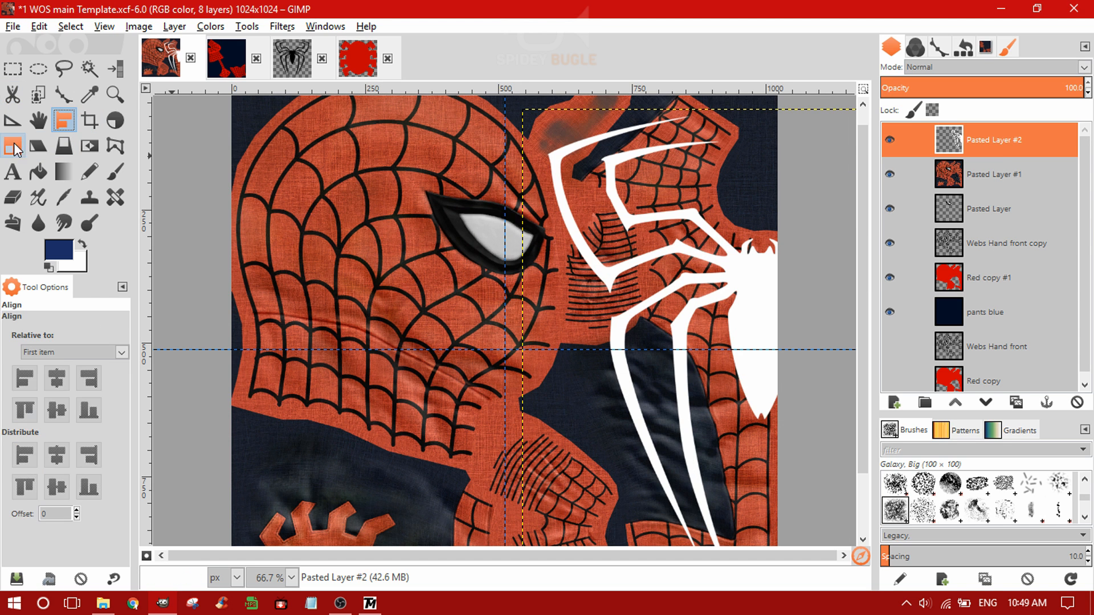
click(17, 150)
key(minus)
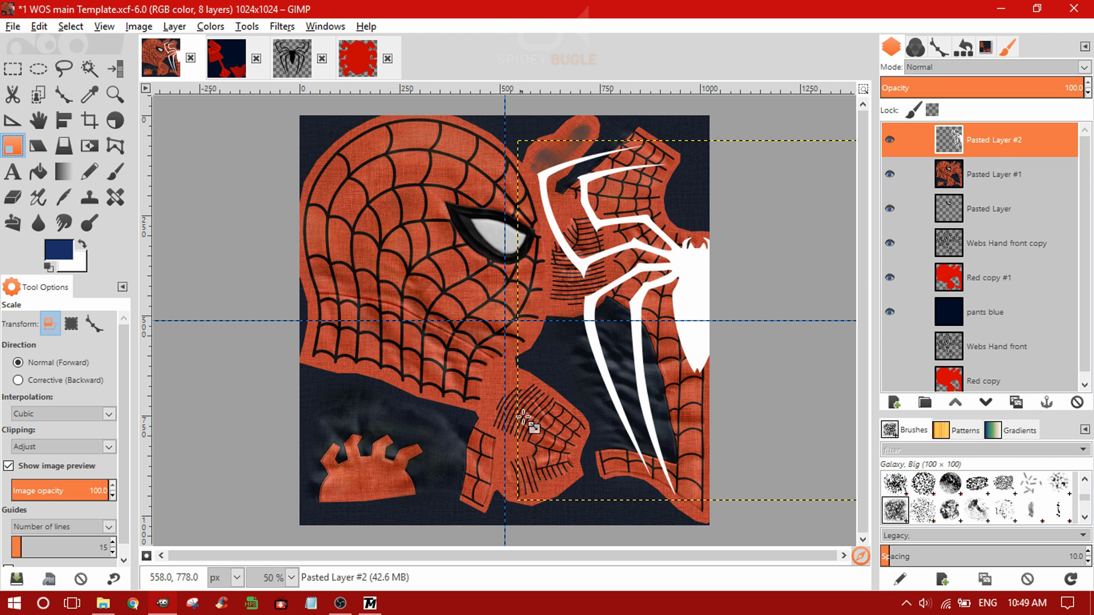
click(520, 154)
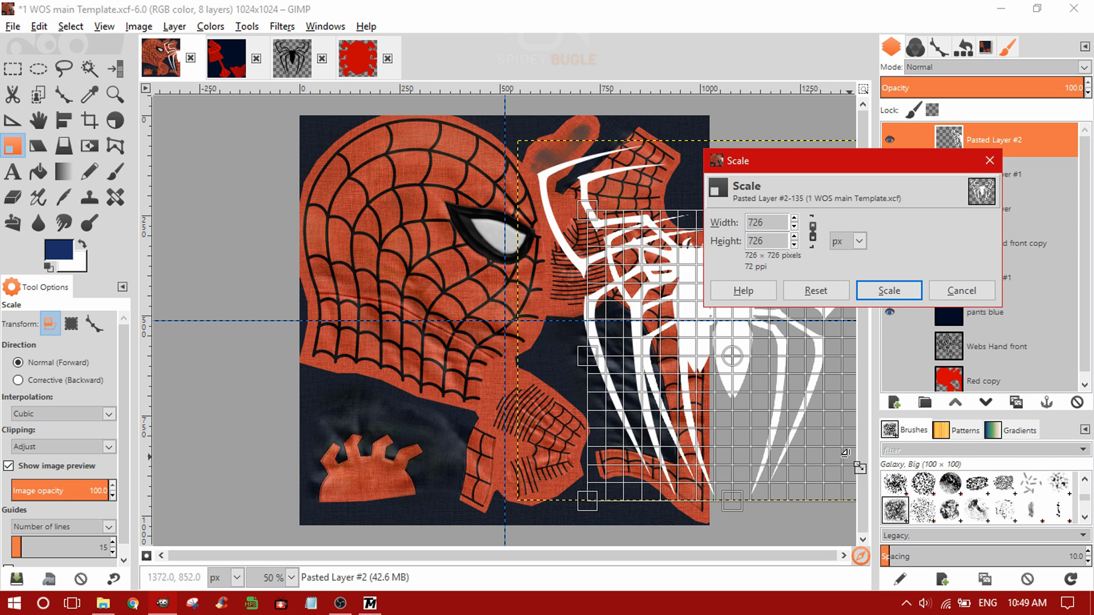
drag(843, 452, 698, 290)
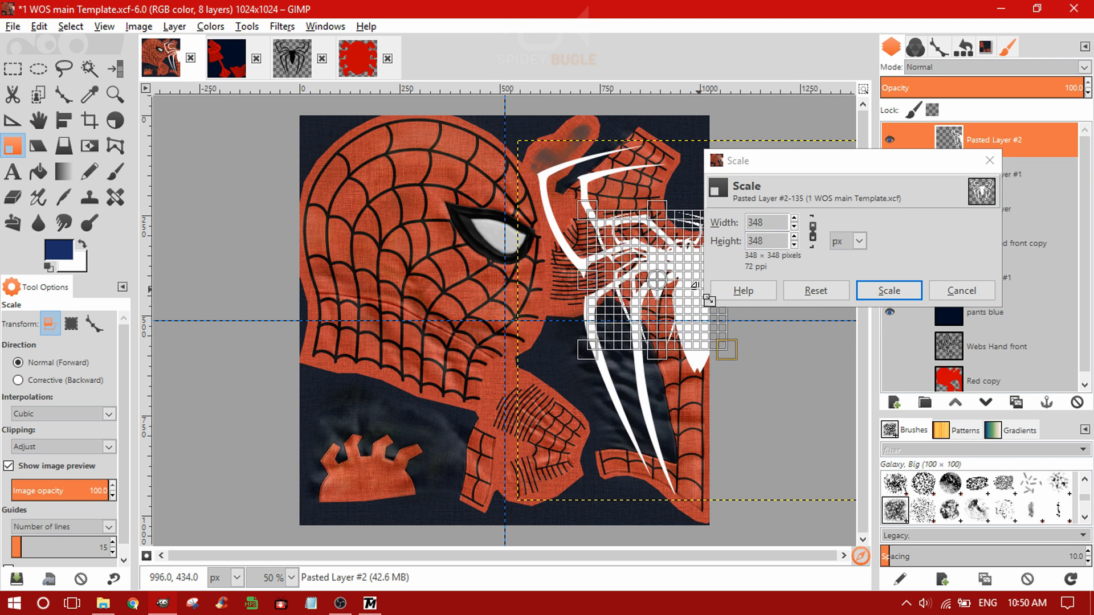
click(40, 121)
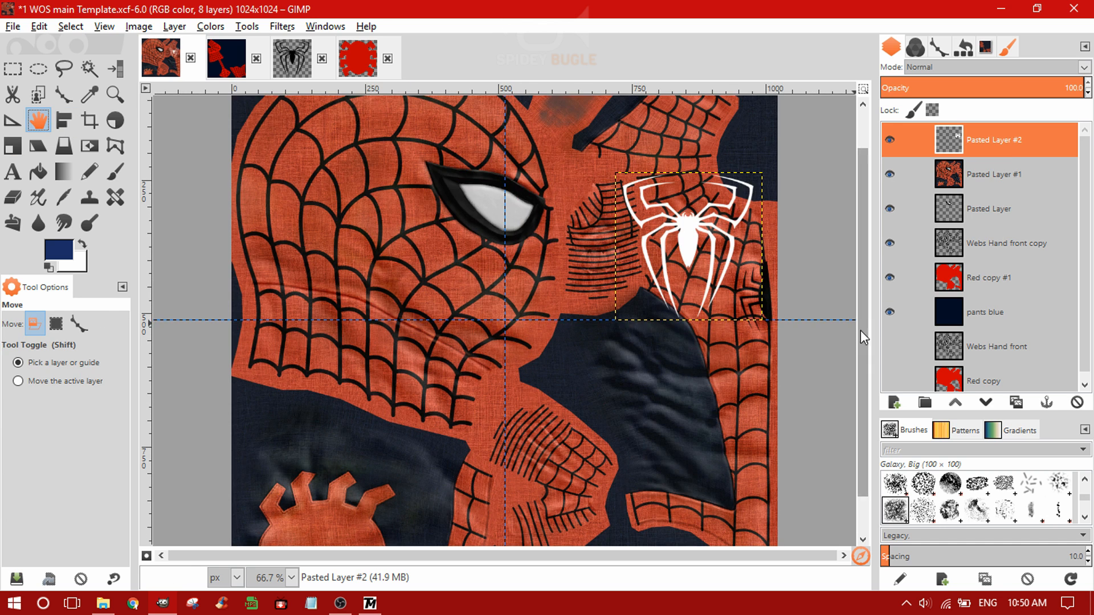
- Show Pasted Layer #2 and move the spider logo over the original chest spider, with its body at the canvas's right edge
scroll(734, 277, up, 2)
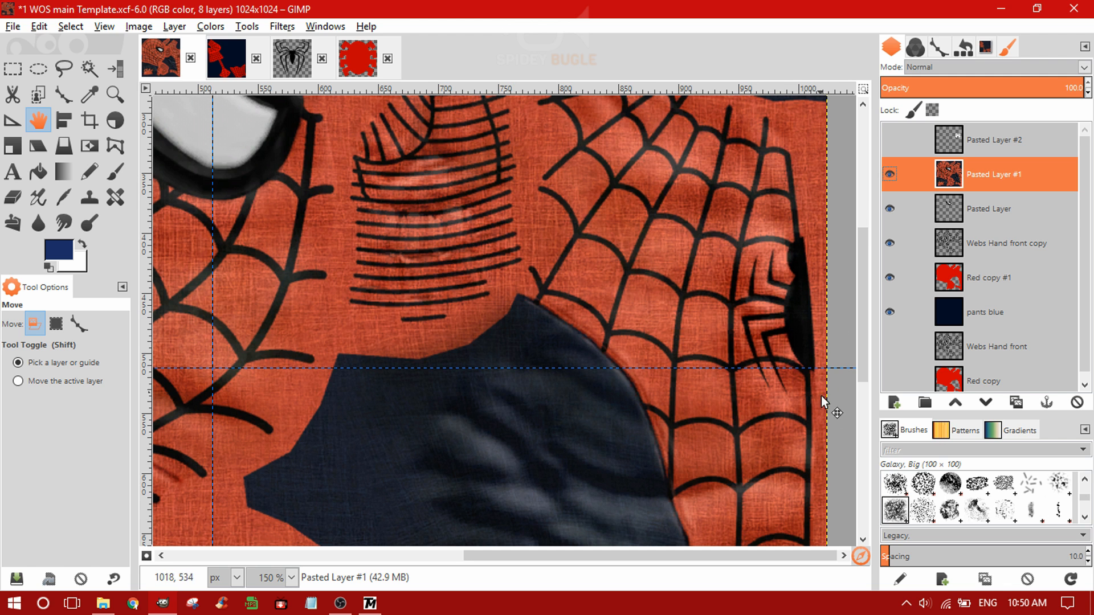
scroll(829, 360, up, 3)
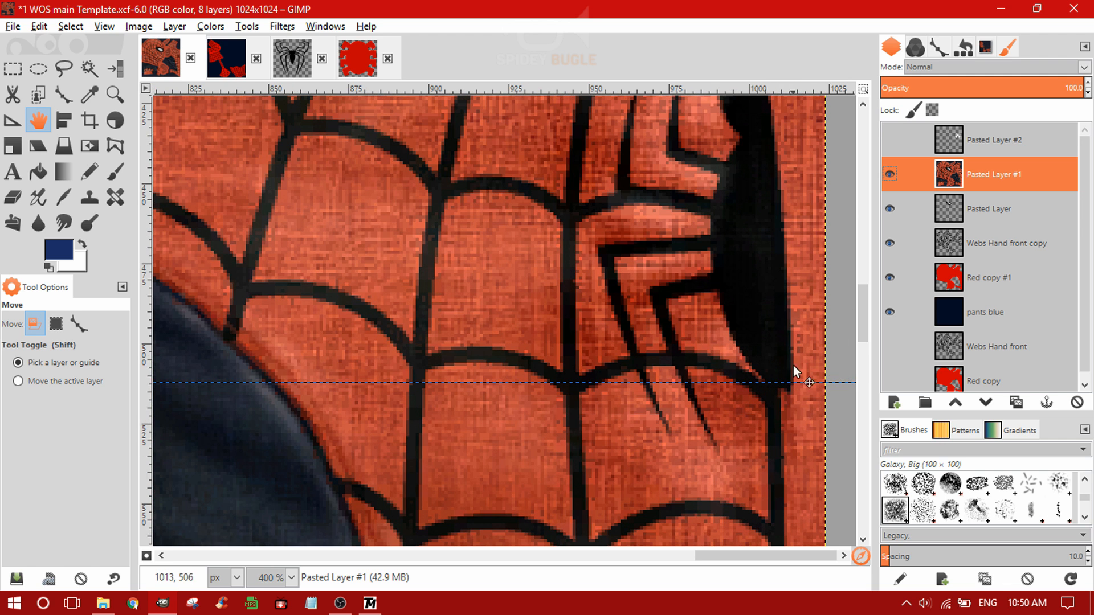
scroll(741, 267, down, 1)
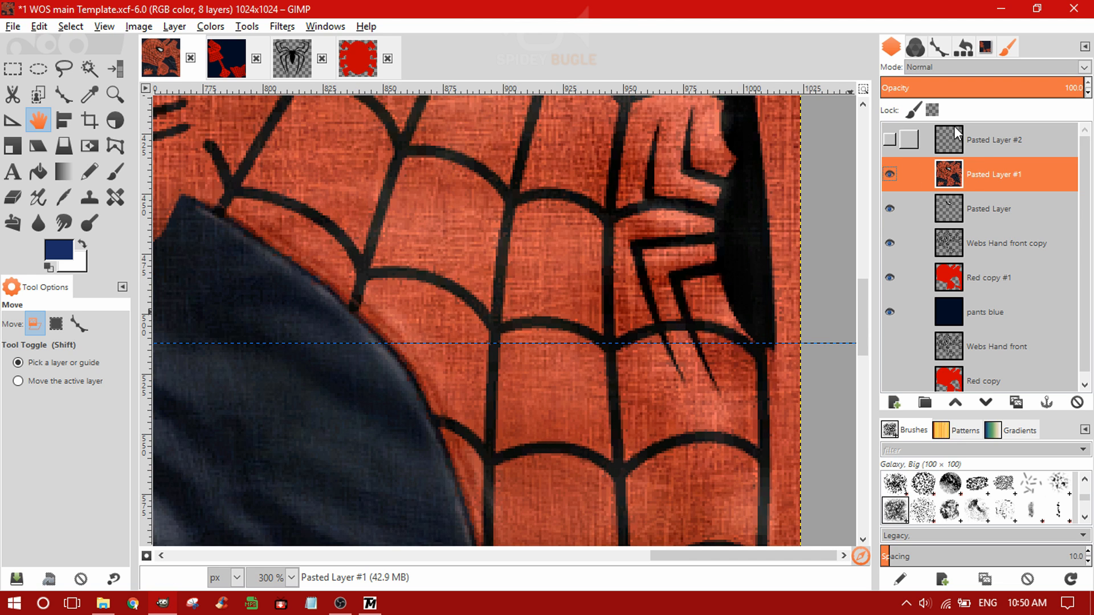
click(889, 140)
click(997, 140)
drag(403, 146, 757, 379)
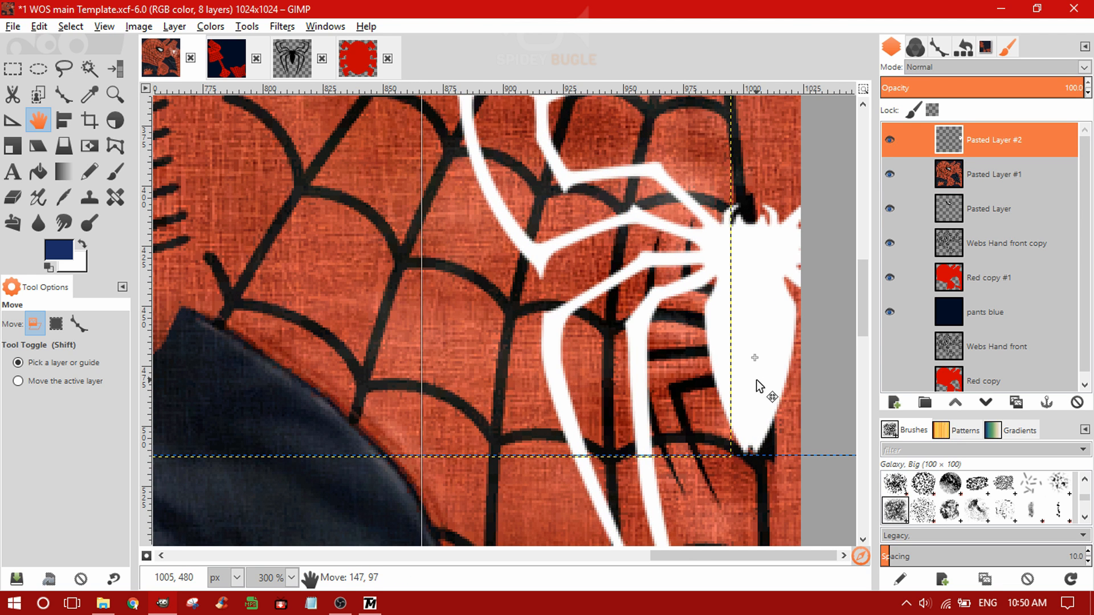
scroll(699, 429, up, 2)
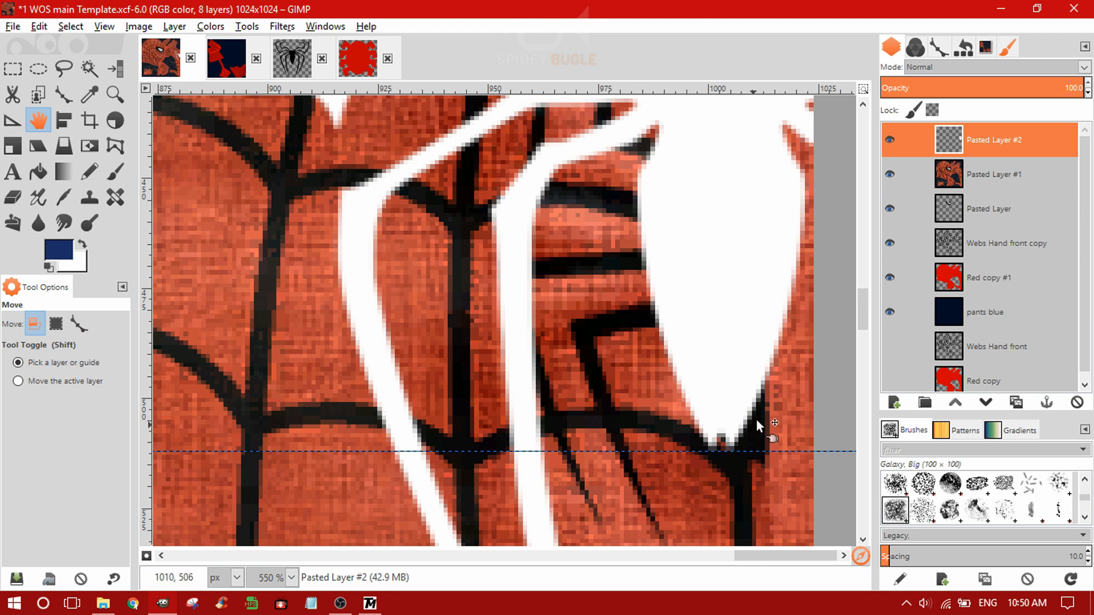
scroll(730, 273, down, 2)
drag(716, 211, 731, 278)
- Rotate the spider logo layer by a very slight angle about its centre
key(shift+r)
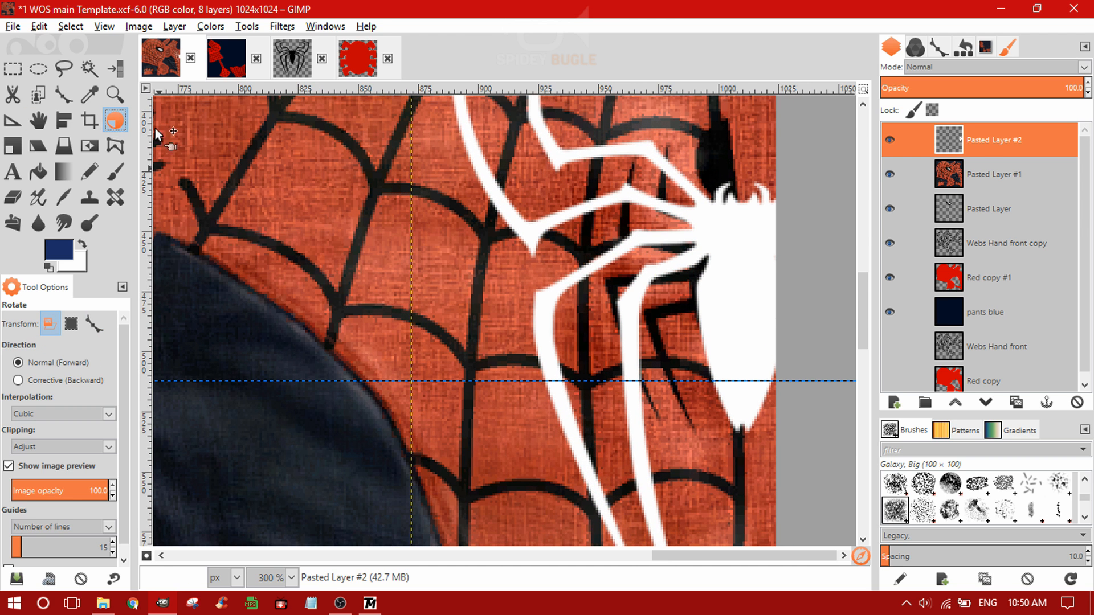
click(739, 264)
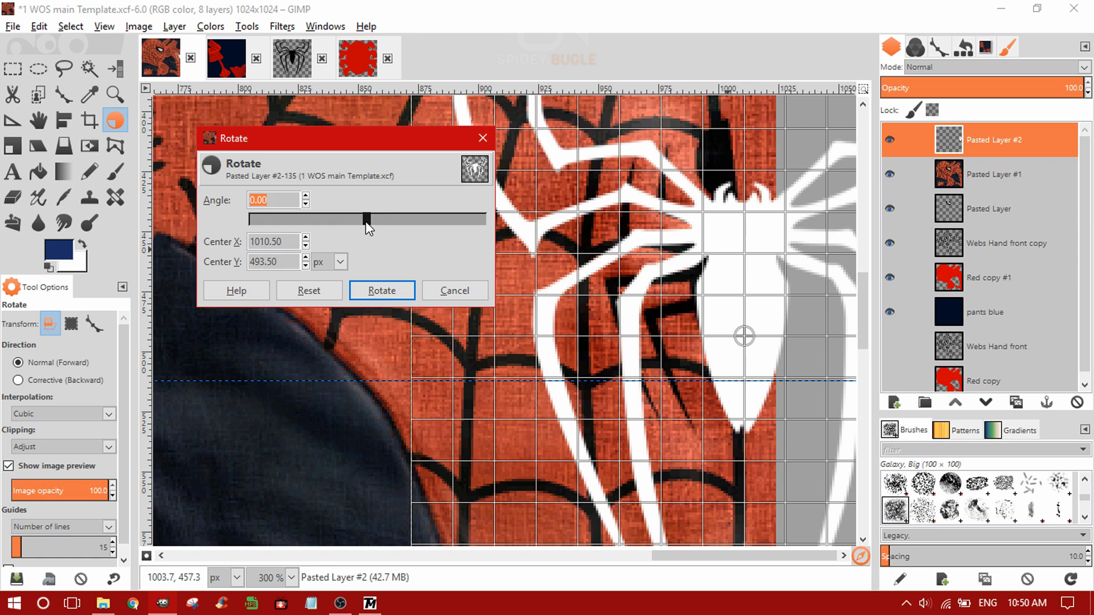
drag(364, 221, 362, 220)
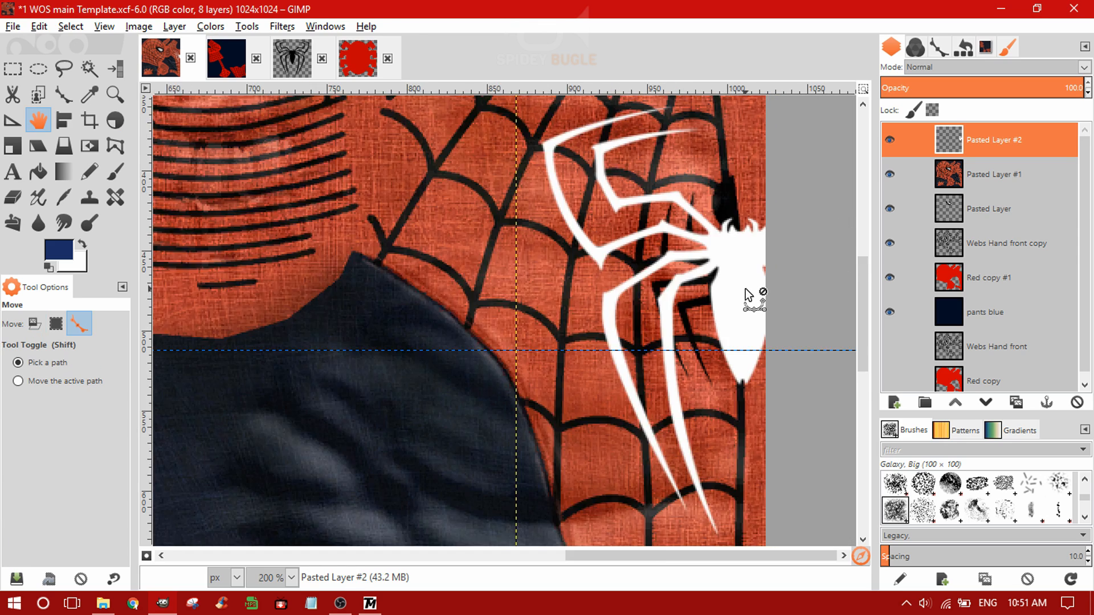
- Nudge the spider logo layer up by about 2 px over the original chest spider
scroll(745, 289, down, 1)
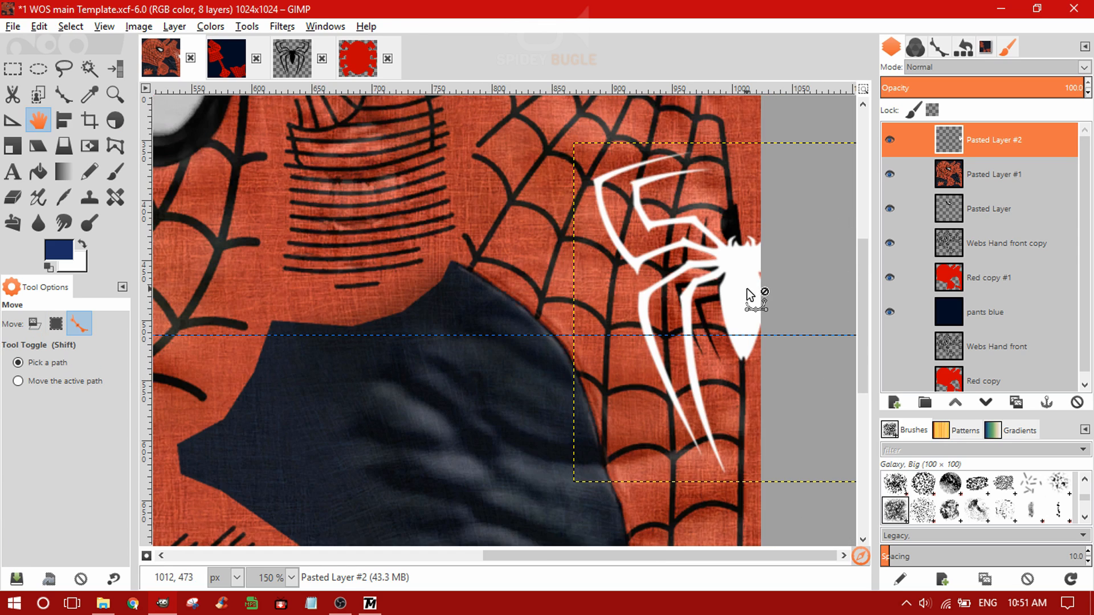
scroll(747, 288, down, 1)
scroll(746, 286, up, 3)
scroll(747, 286, down, 2)
drag(737, 278, 737, 276)
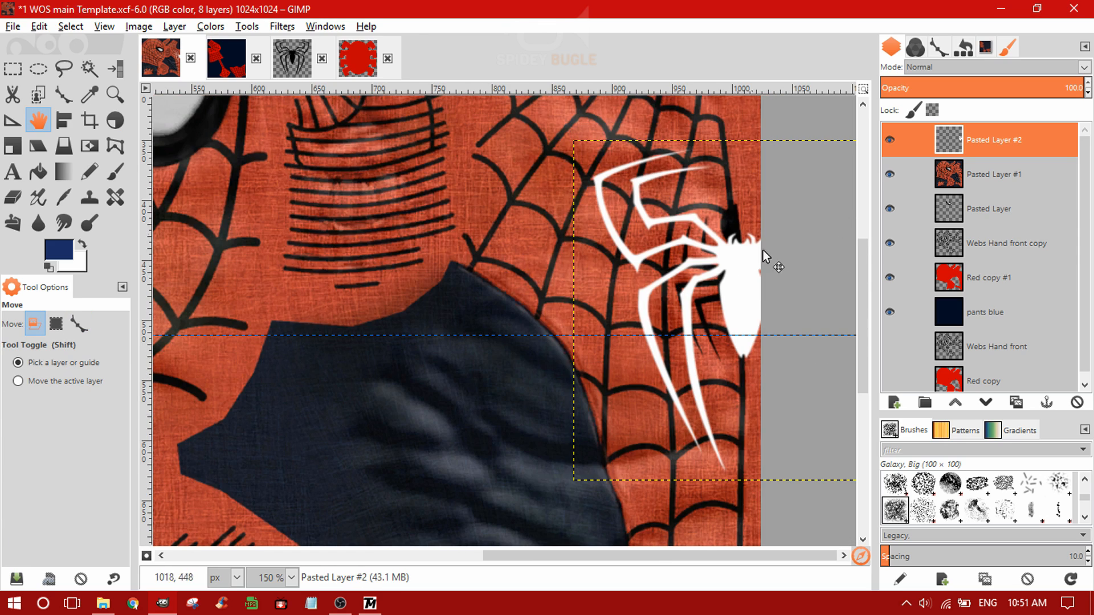
- Hide Pasted Layer #1 and check the spider logo against the plain red and blue suit layers
click(890, 171)
scroll(728, 242, down, 3)
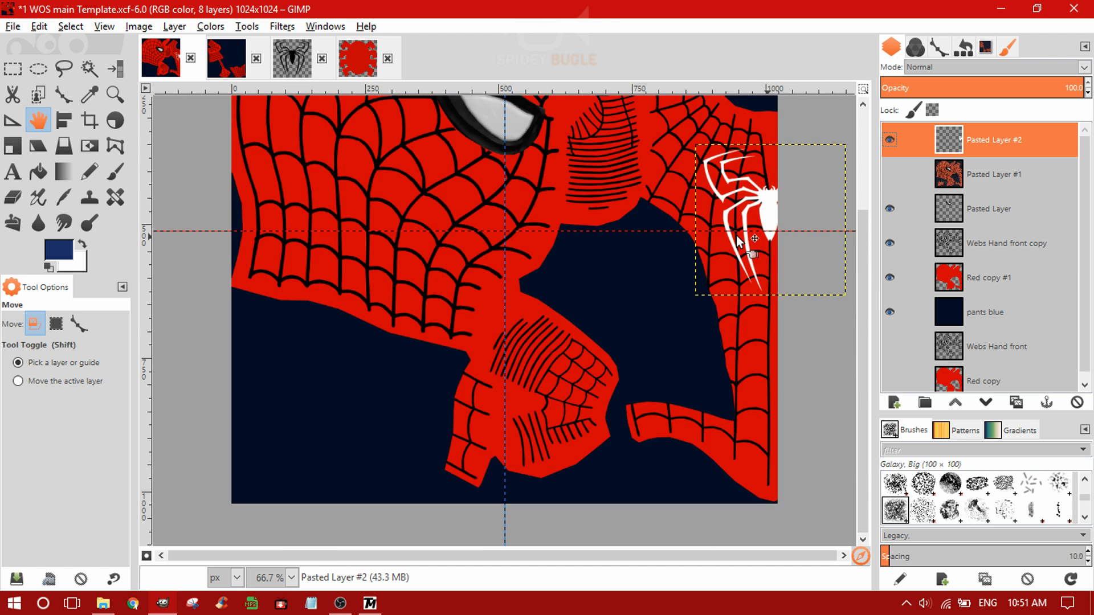
scroll(736, 234, up, 3)
scroll(761, 231, up, 1)
scroll(771, 228, down, 1)
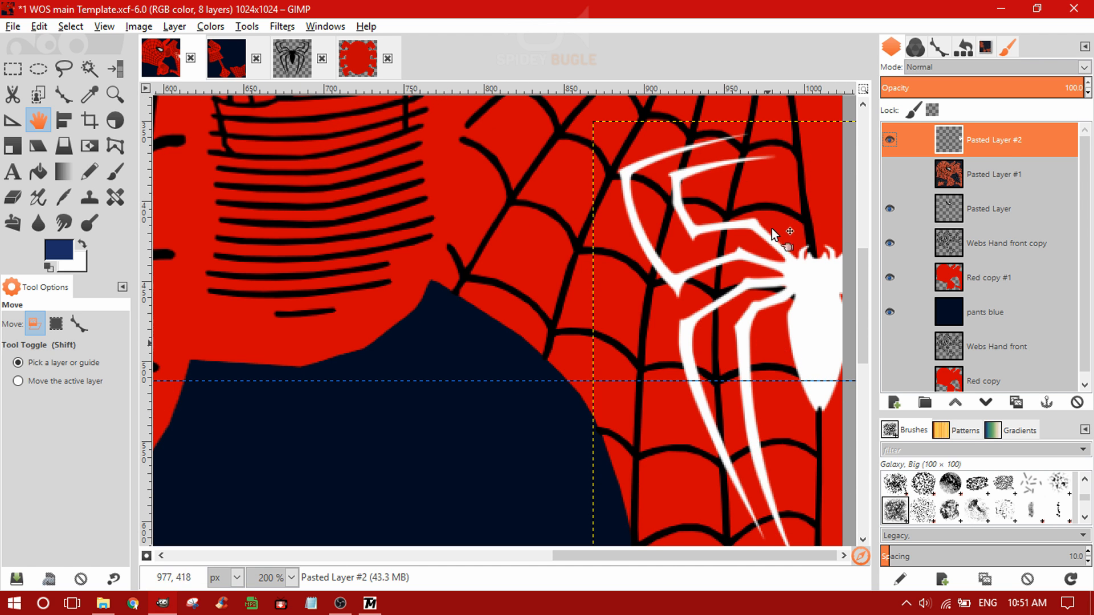
- Fit the boundary of the spider logo layer, Pasted Layer #2, to the image size
right_click(991, 136)
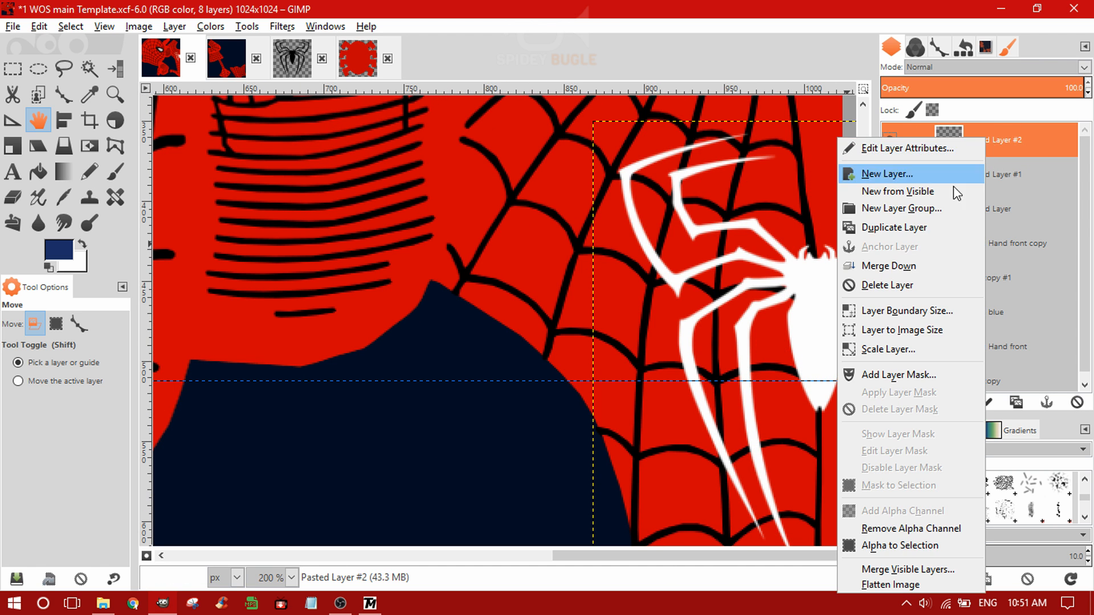
click(998, 137)
scroll(726, 203, down, 2)
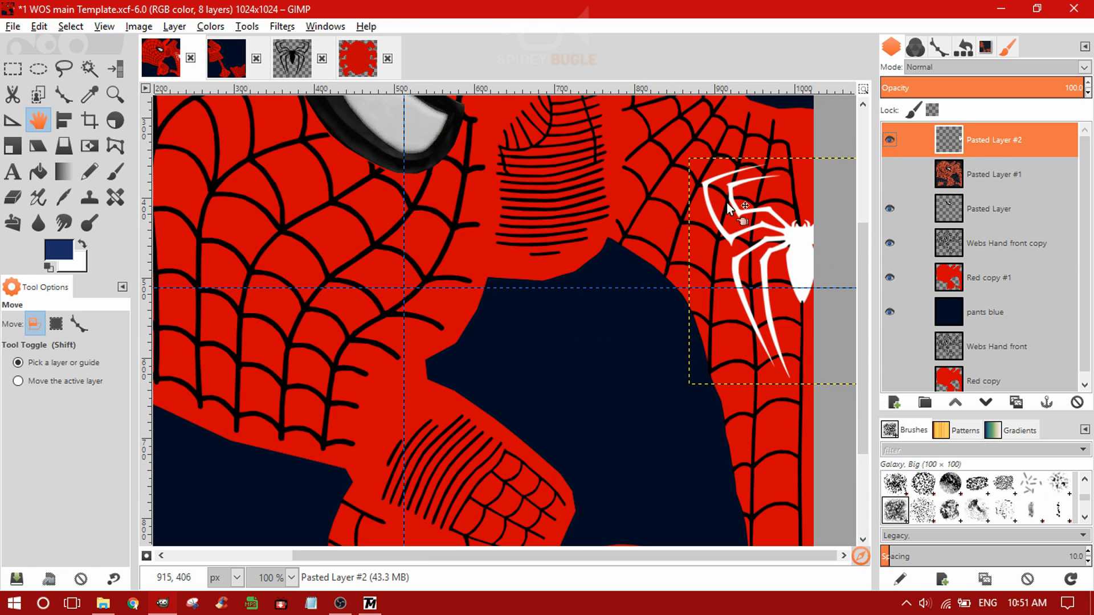
right_click(982, 140)
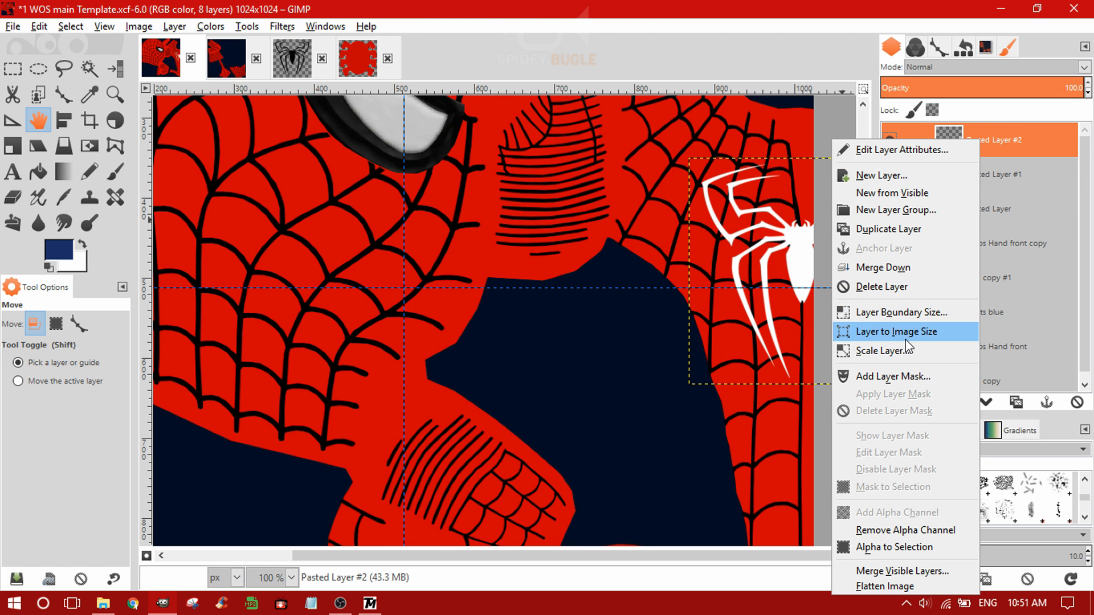
click(863, 331)
scroll(714, 265, up, 2)
scroll(719, 265, down, 2)
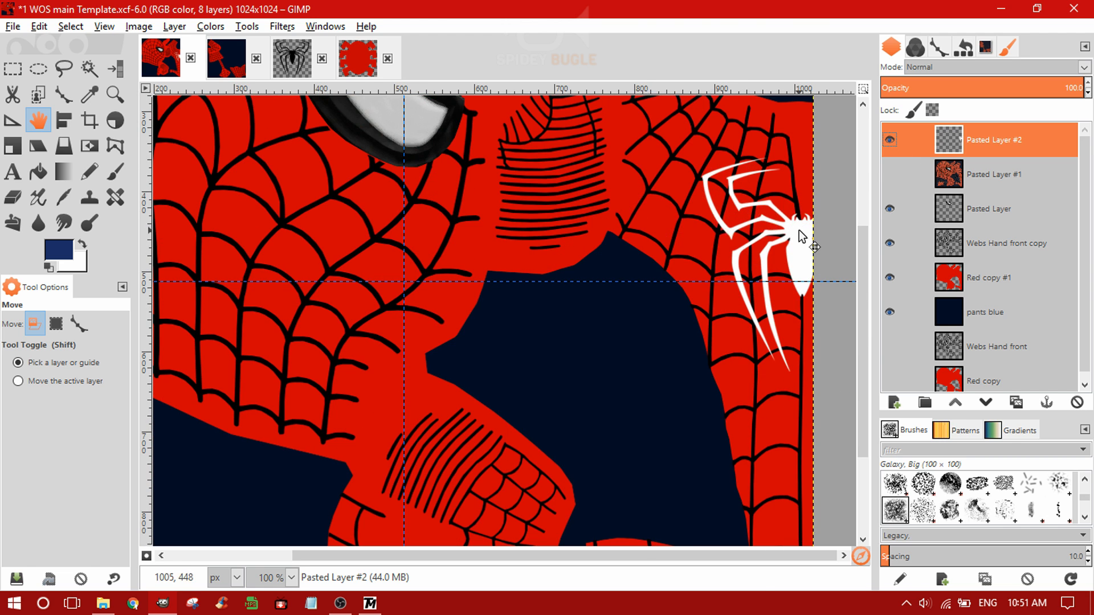
- Colorize the spider logo layer black by setting the lightness to -100
scroll(795, 231, up, 2)
scroll(795, 231, down, 2)
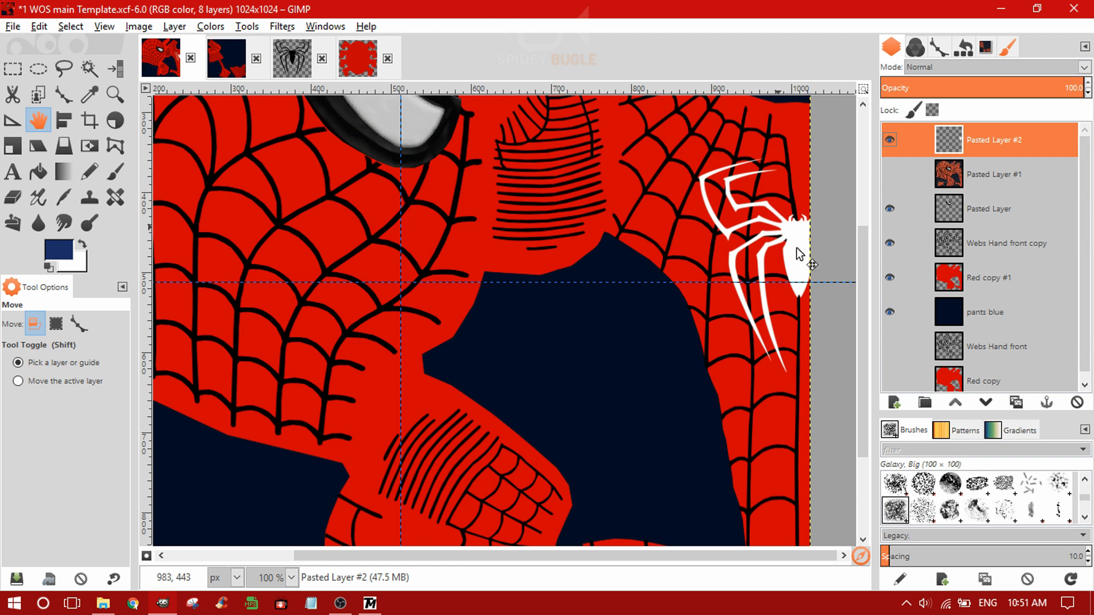
scroll(785, 236, up, 4)
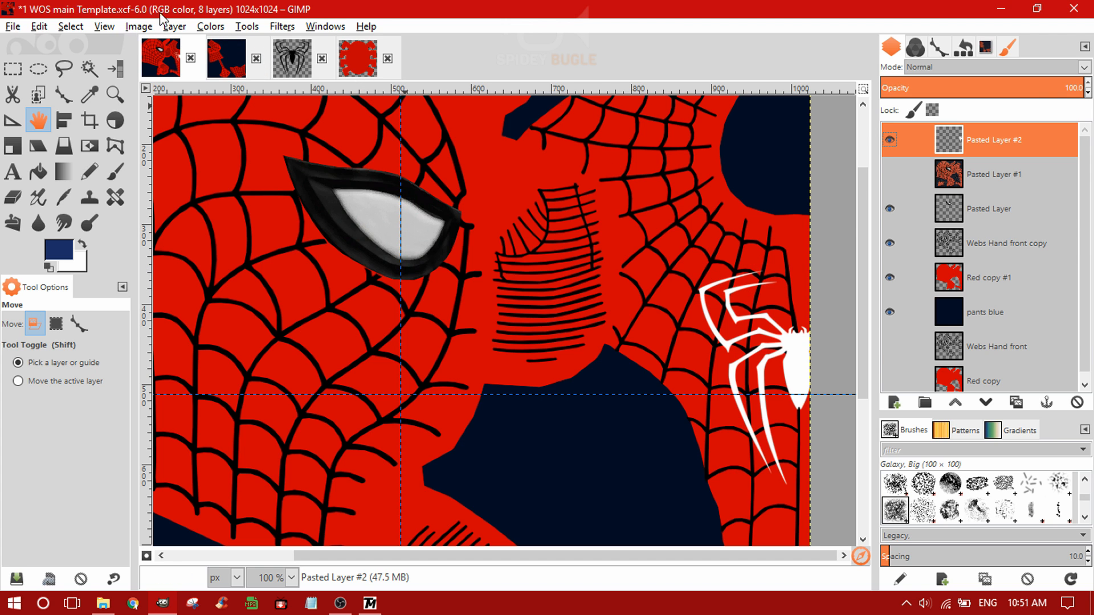
click(210, 26)
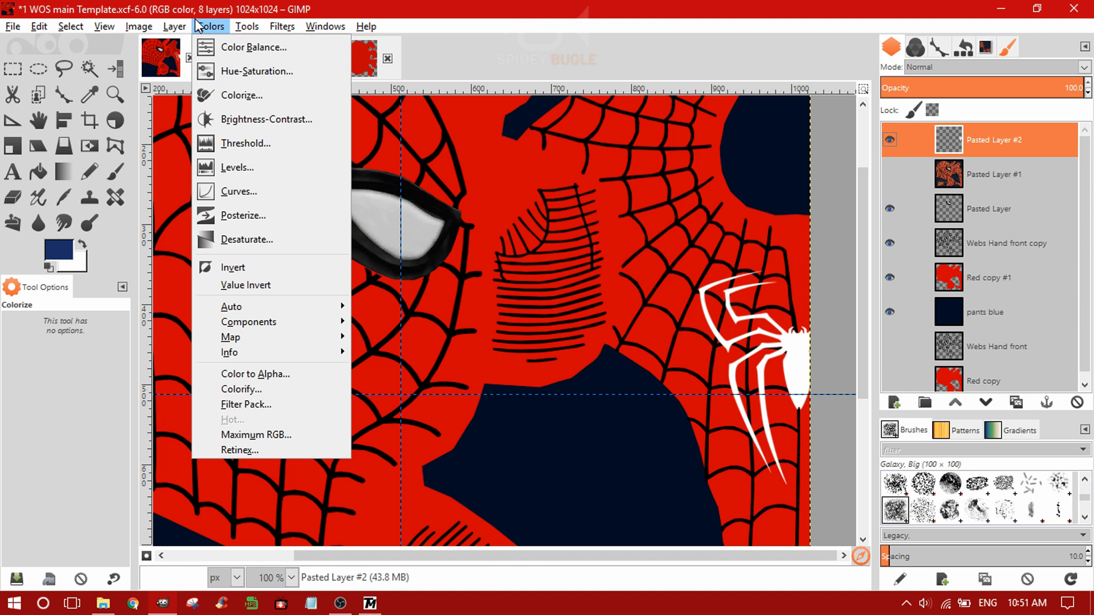
click(239, 95)
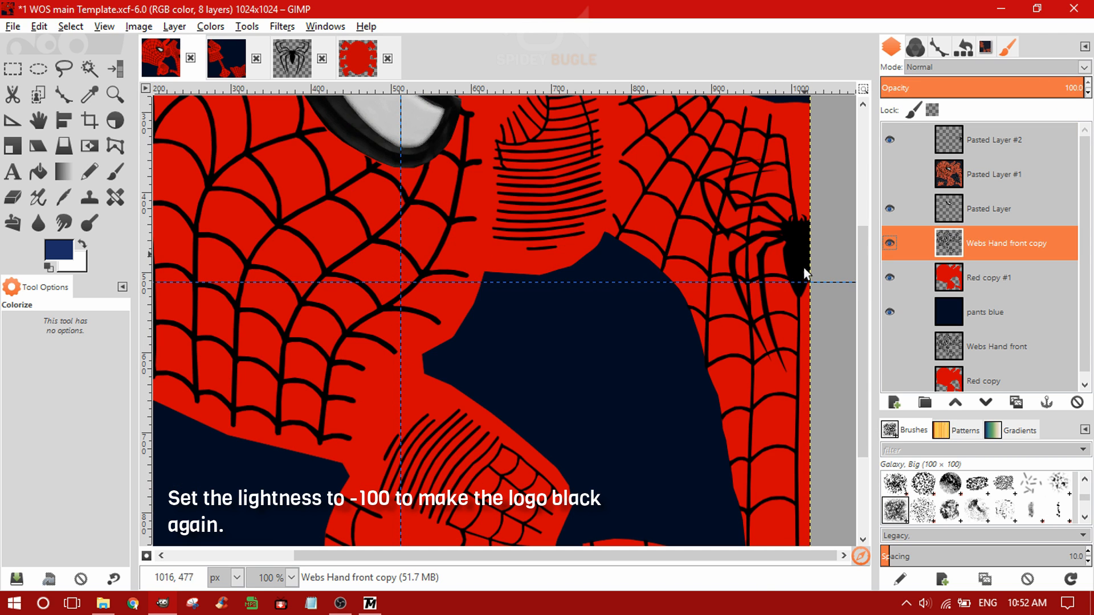
- Lower the opacity of the Webs Hand front copy layer to 26.3 so the webs appear fainter than the logo
scroll(806, 274, up, 3)
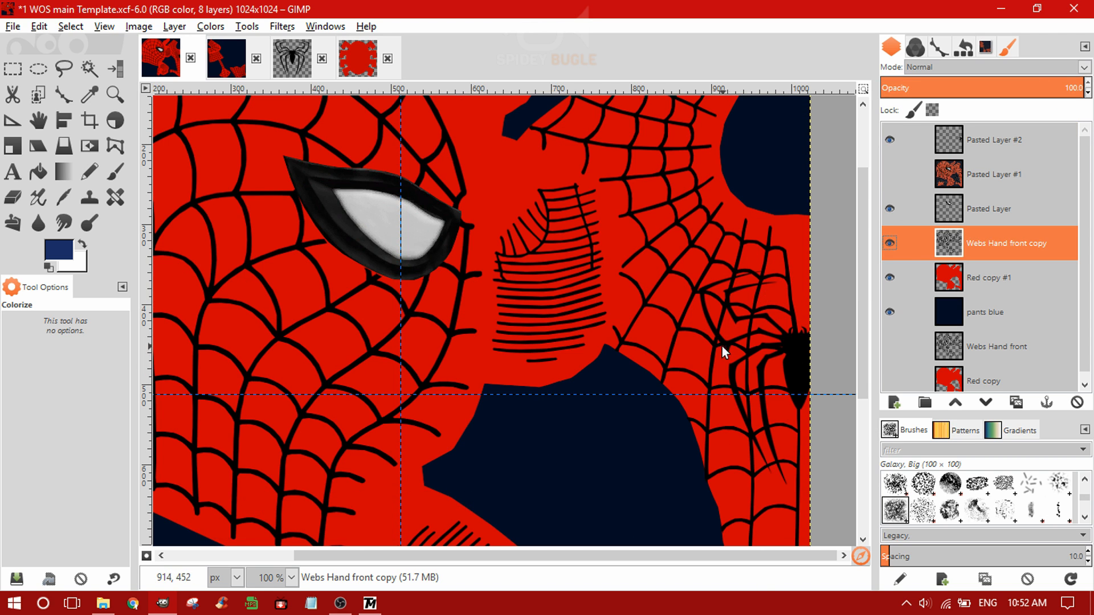
scroll(741, 310, down, 3)
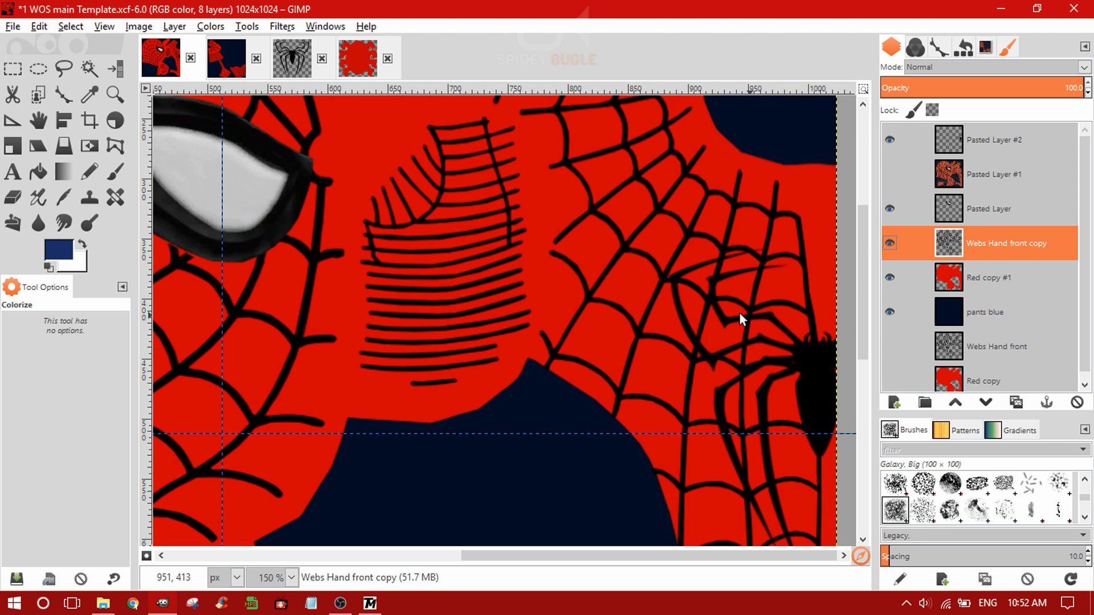
scroll(781, 313, up, 1)
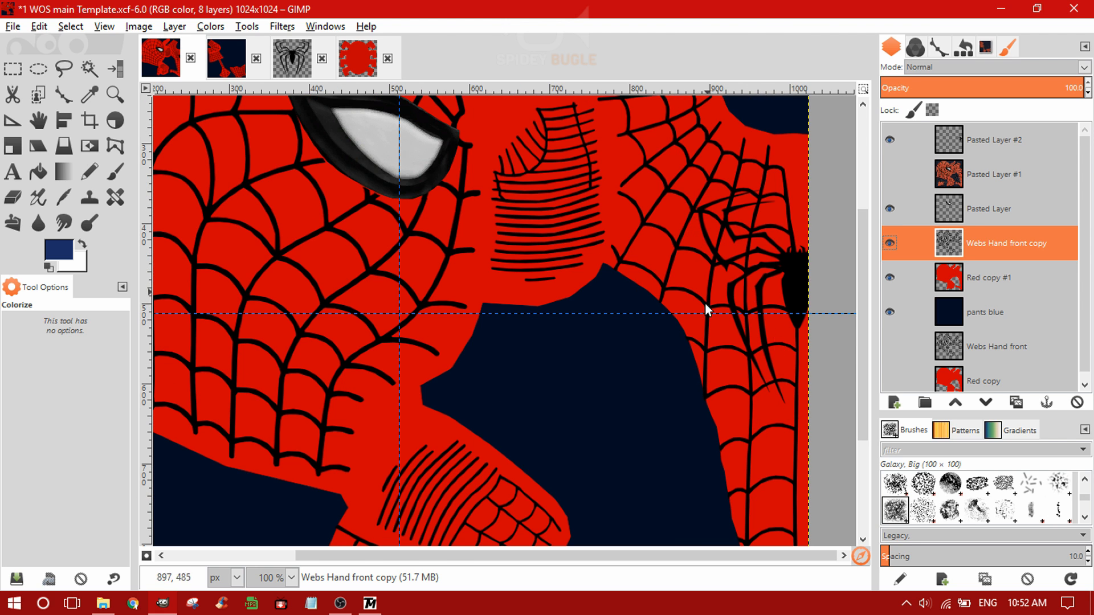
click(1009, 87)
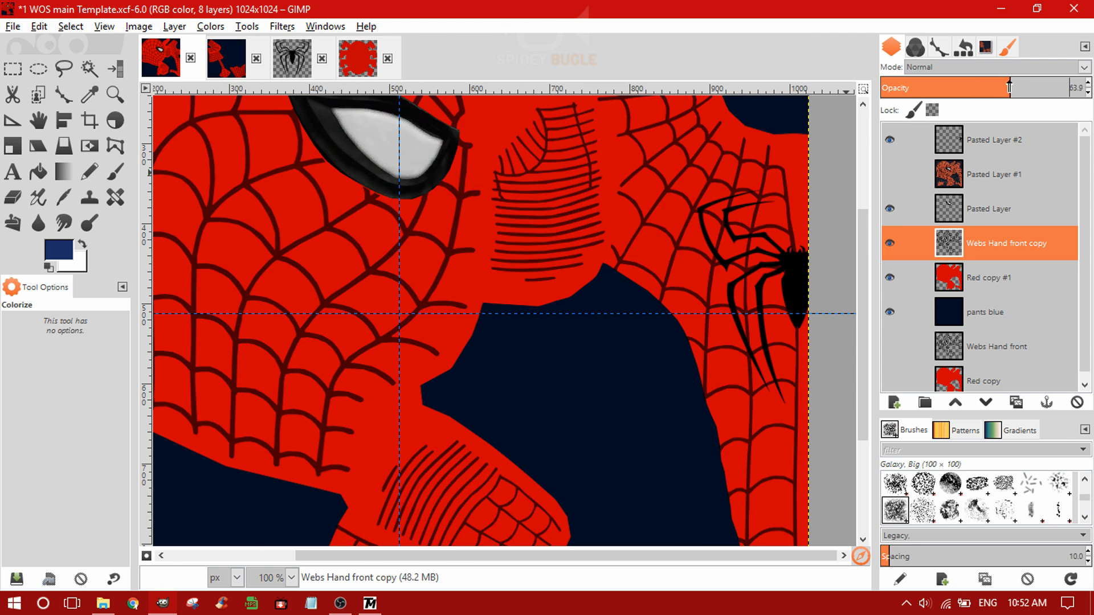
drag(1009, 87, 961, 84)
drag(964, 85, 959, 85)
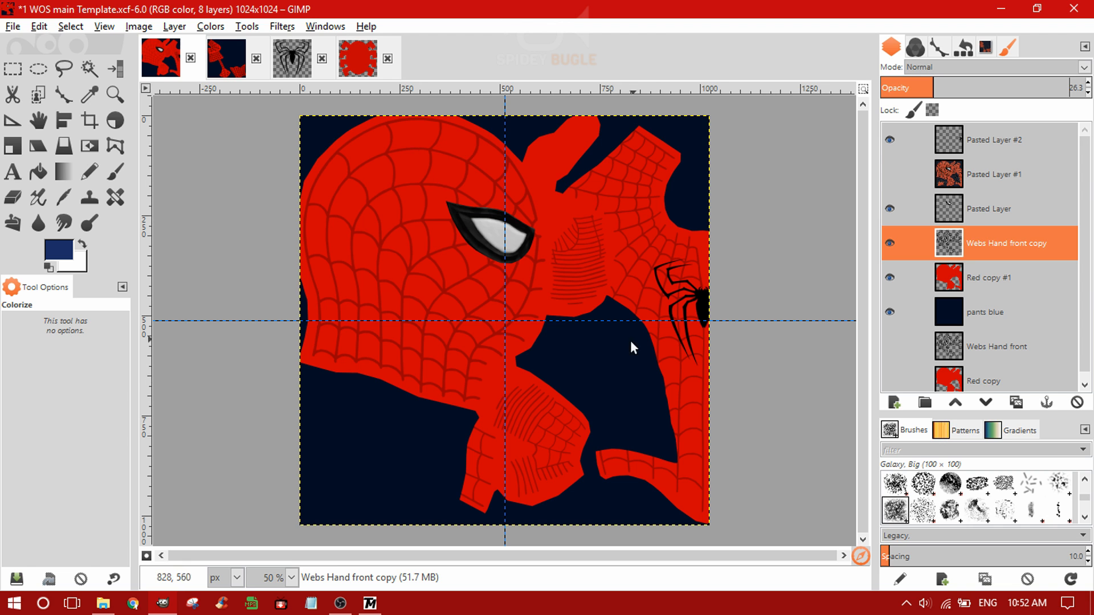
scroll(706, 319, up, 3)
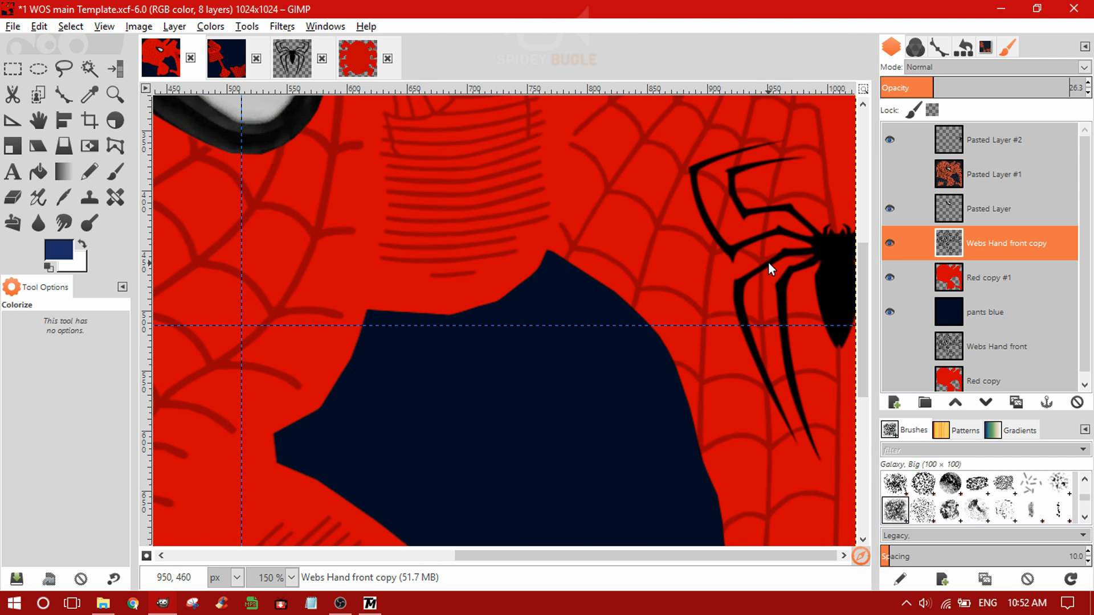
scroll(768, 262, down, 1)
scroll(722, 276, down, 2)
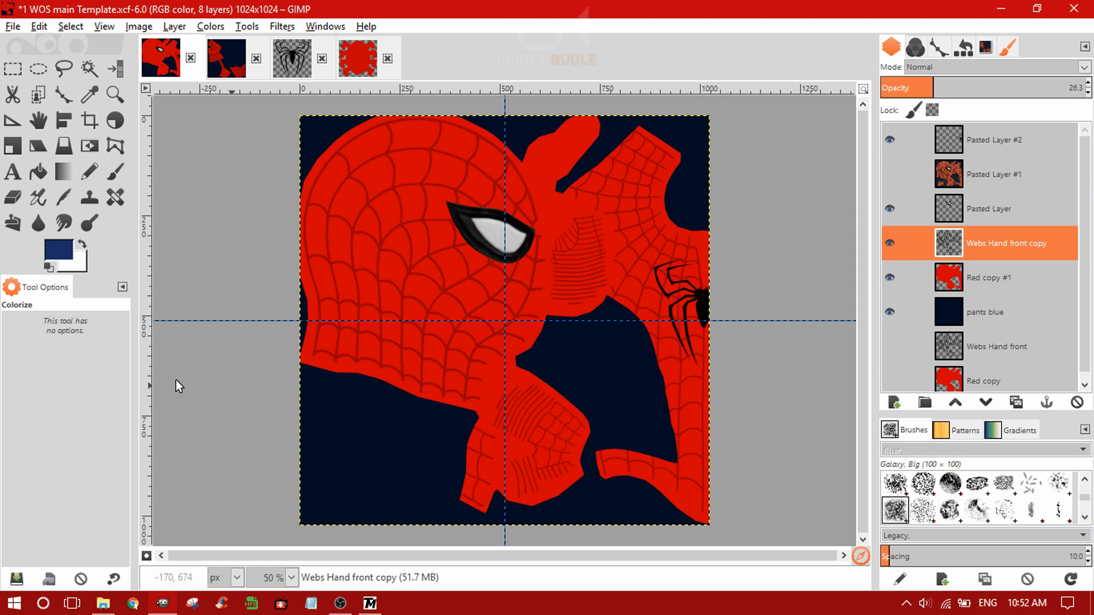
- Copy the whole red spider emblem from download-154638.png and paste it as a new layer in the main suit template
click(357, 57)
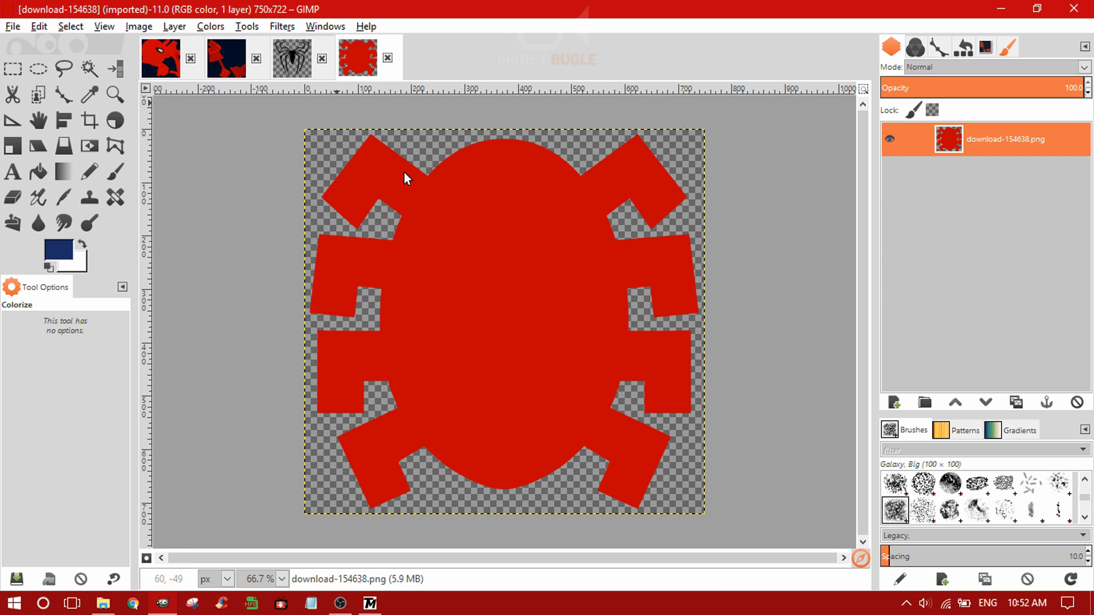
key(ctrl+a)
click(161, 57)
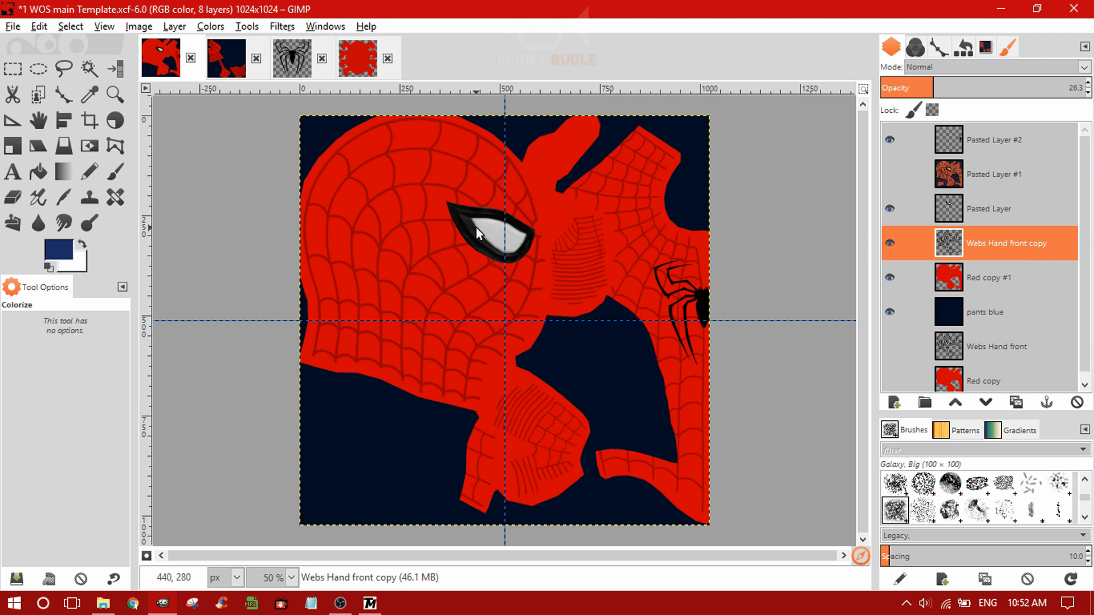
key(ctrl+v)
key(shift+ctrl+n)
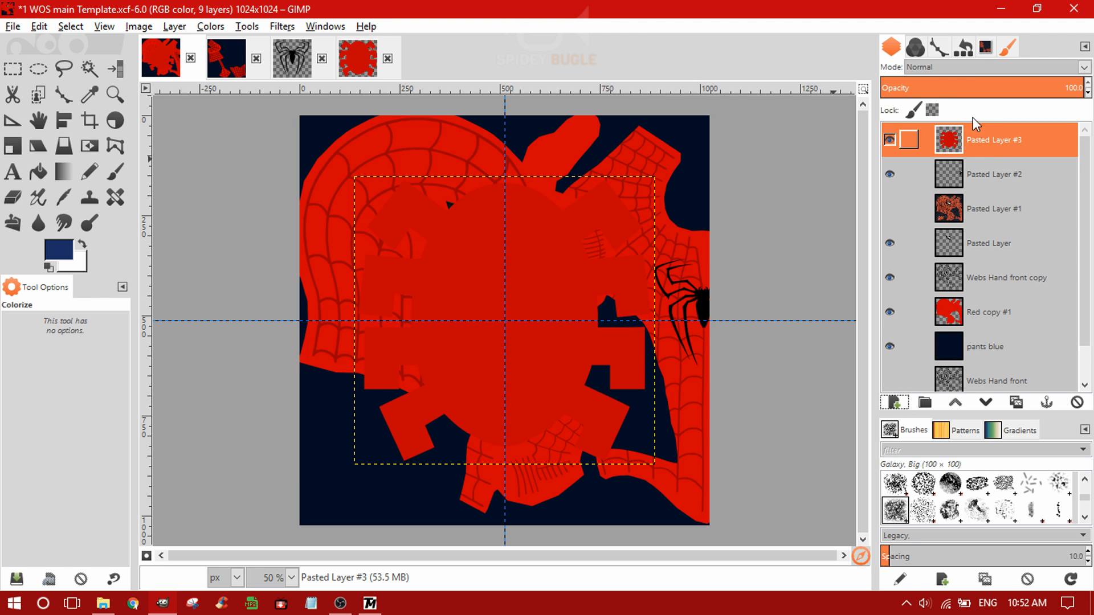
- Colorize the pasted round spider emblem white, then hide its layer to view the original suit texture of Pasted Layer #1
click(211, 26)
click(239, 96)
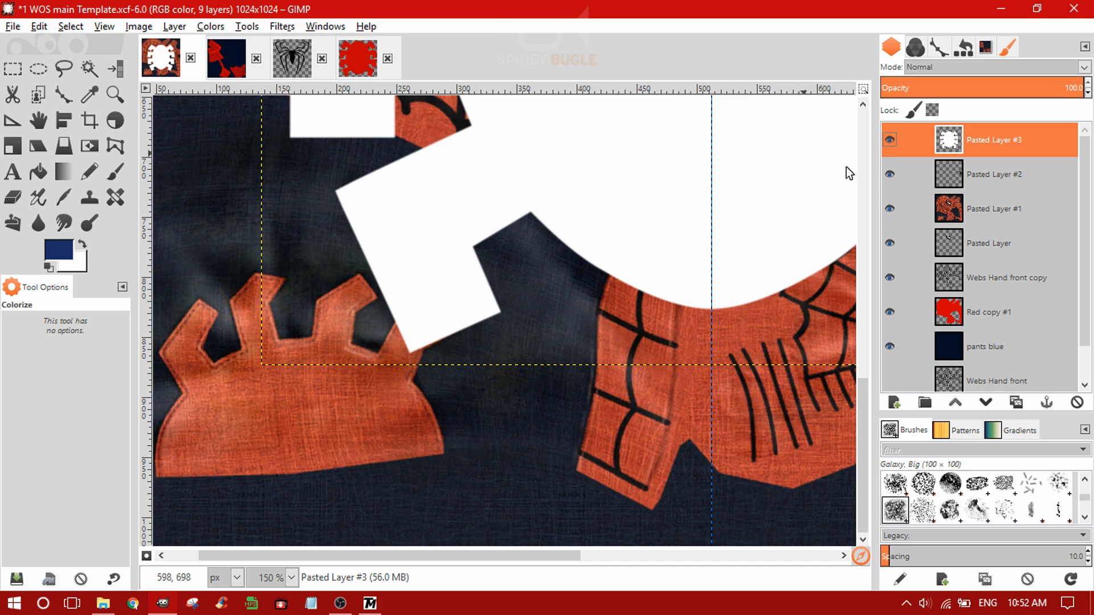
click(890, 139)
scroll(632, 206, down, 2)
scroll(753, 231, up, 3)
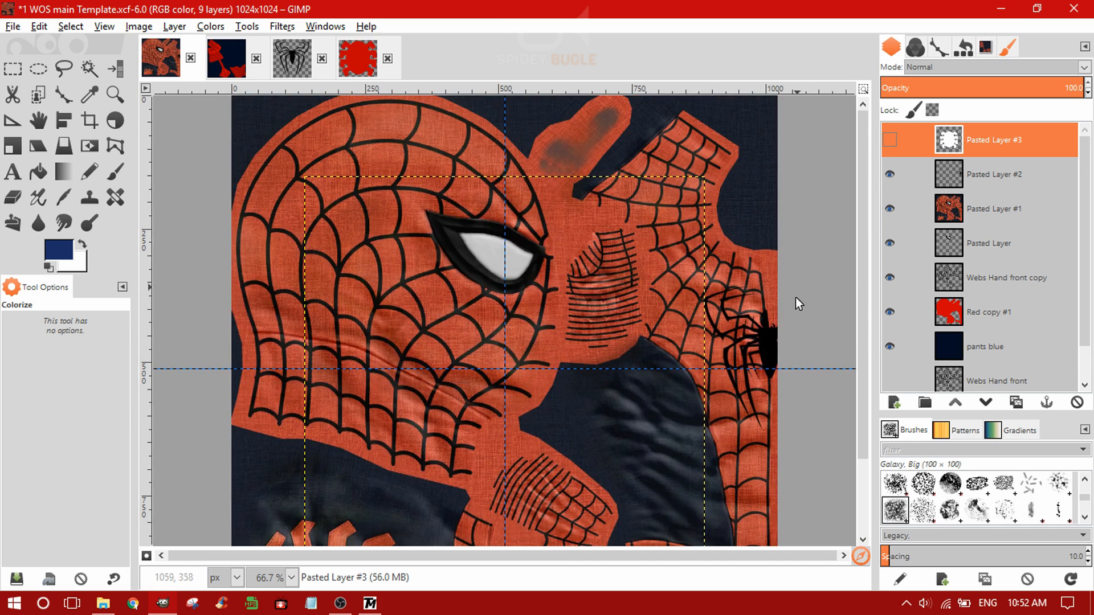
scroll(733, 371, down, 3)
- Switch to File Explorer and open the grey texture SPIDER-MAN WEB OF SHADOWS.EXE_0x1327B796 from the Main Game Suit folder in GIMP
key(alt+Tab)
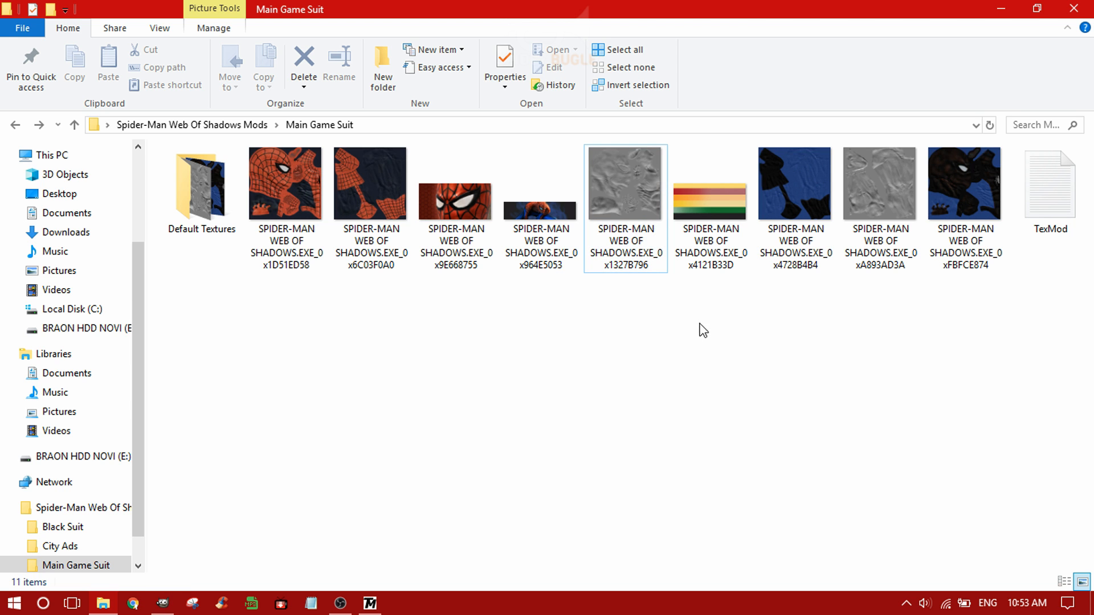
right_click(625, 188)
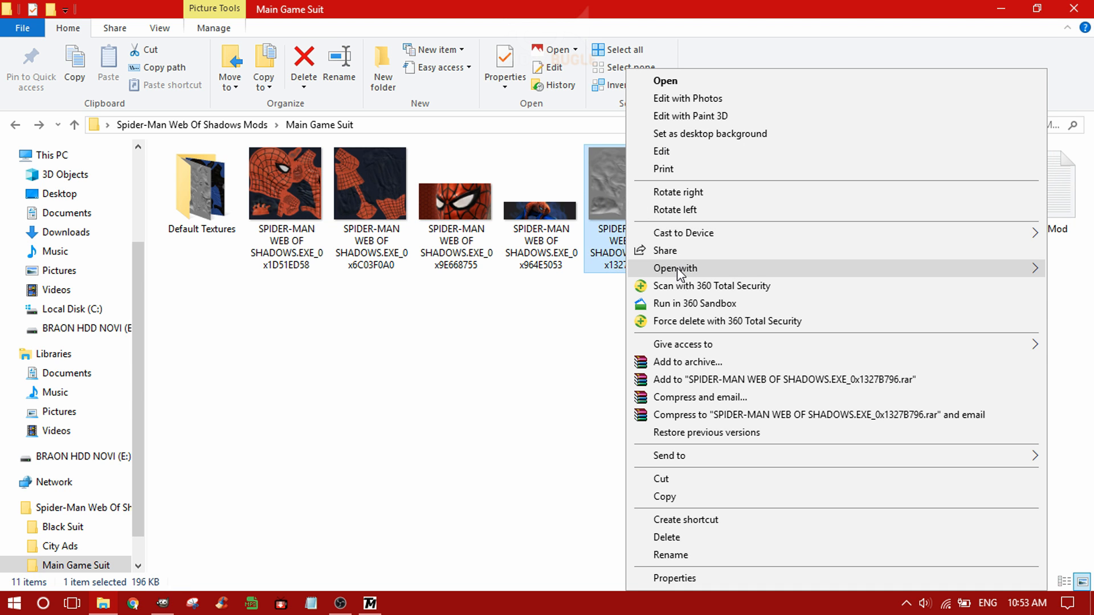
mouse_move(677, 268)
click(570, 269)
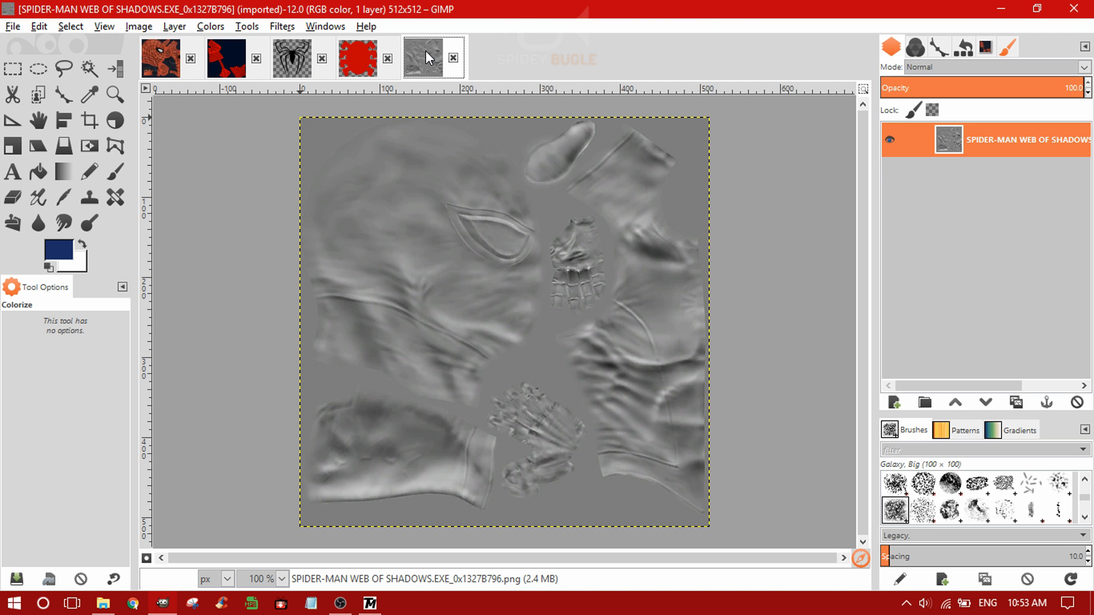
- Copy the entire grey wrinkle texture and paste it as a new layer in the main suit template
key(ctrl+a)
key(ctrl+c)
click(154, 63)
key(ctrl+v)
click(894, 402)
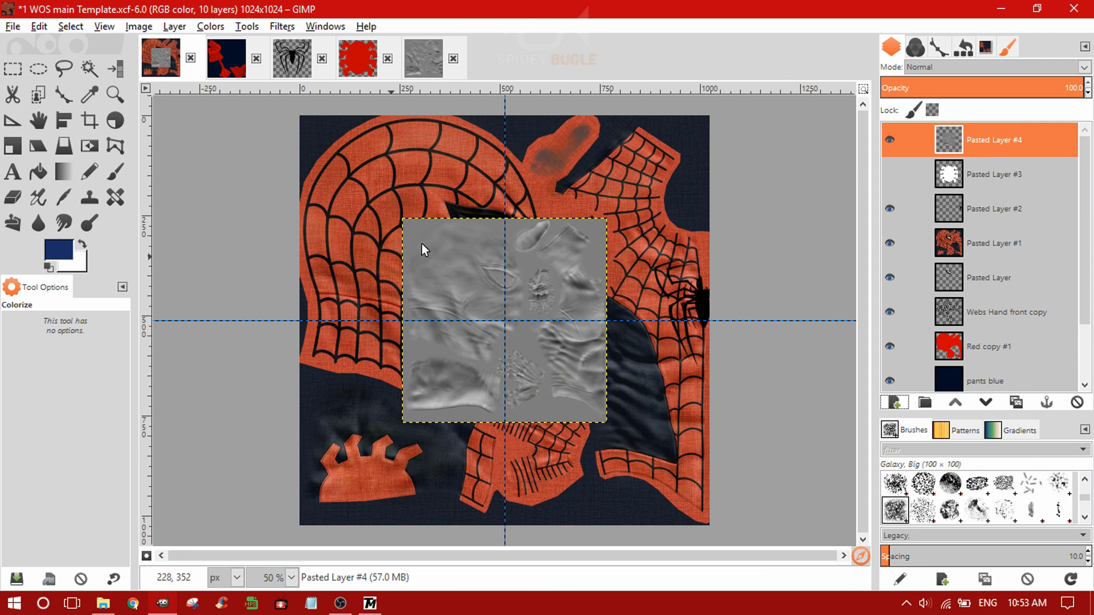
- Scale the grey wrinkle texture layer, Pasted Layer #4, to a width of 1024 px with matching height
key(shift+s)
click(557, 292)
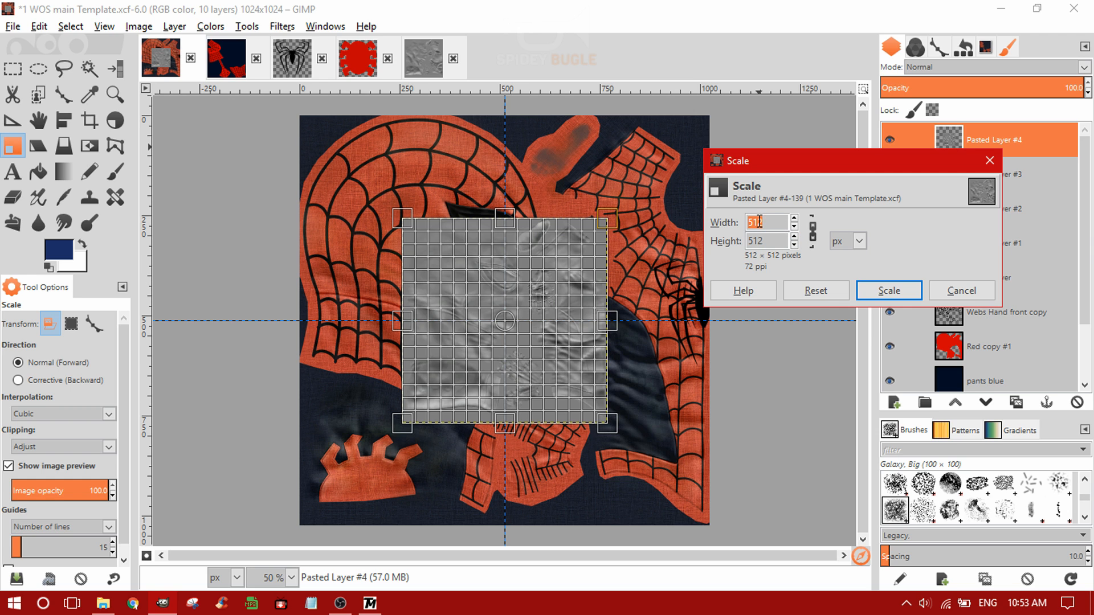
text(1024)
key(Tab)
click(870, 283)
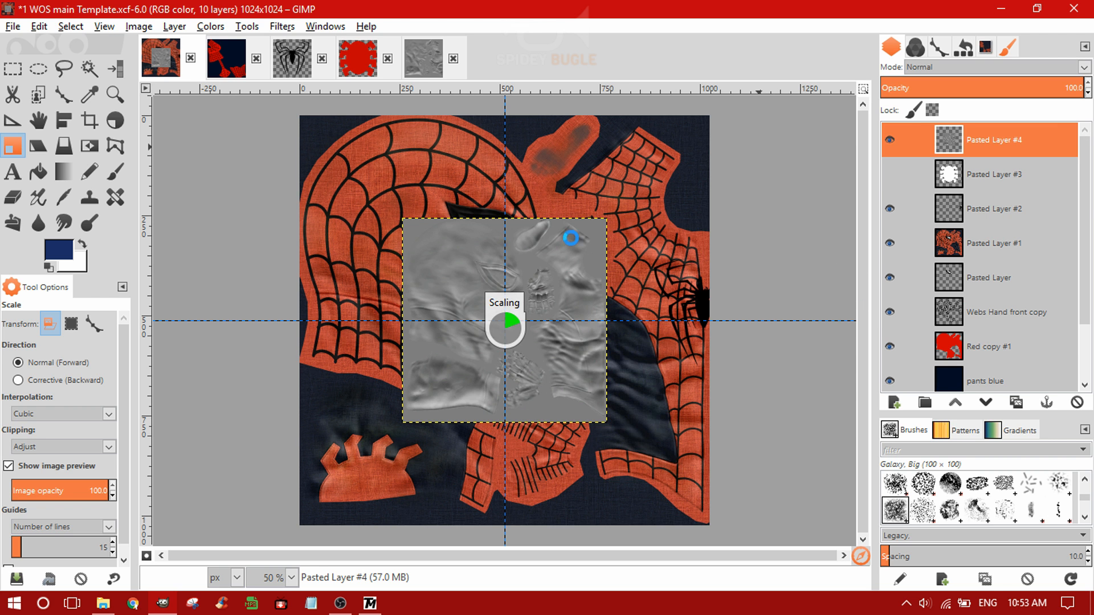
- Align the grey wrinkle texture with the canvas edges and place its layer directly beneath Pasted Layer #2
click(36, 121)
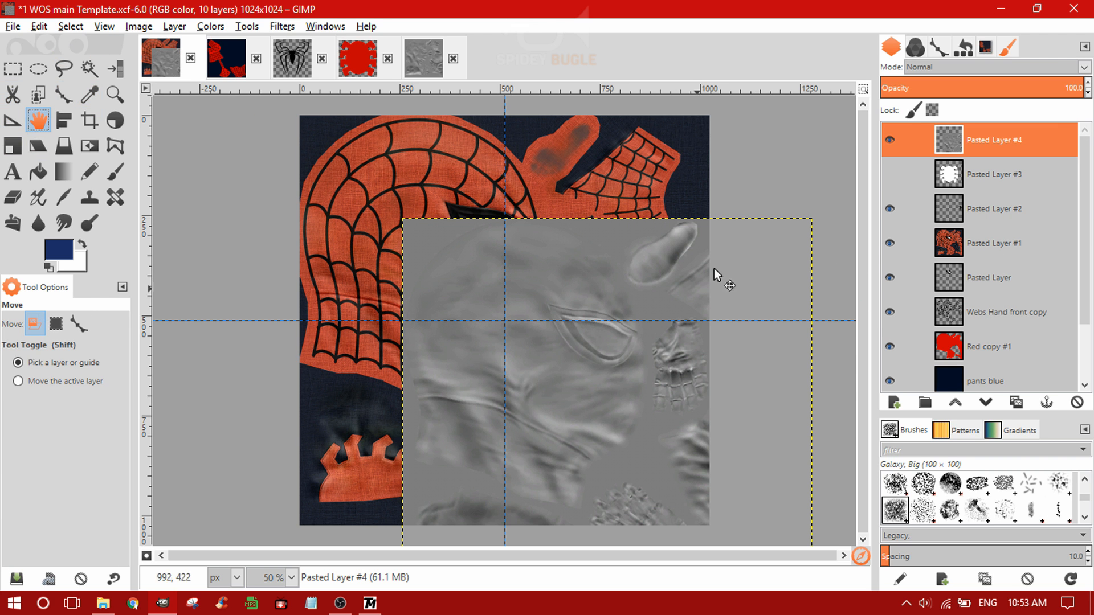
drag(630, 268, 603, 245)
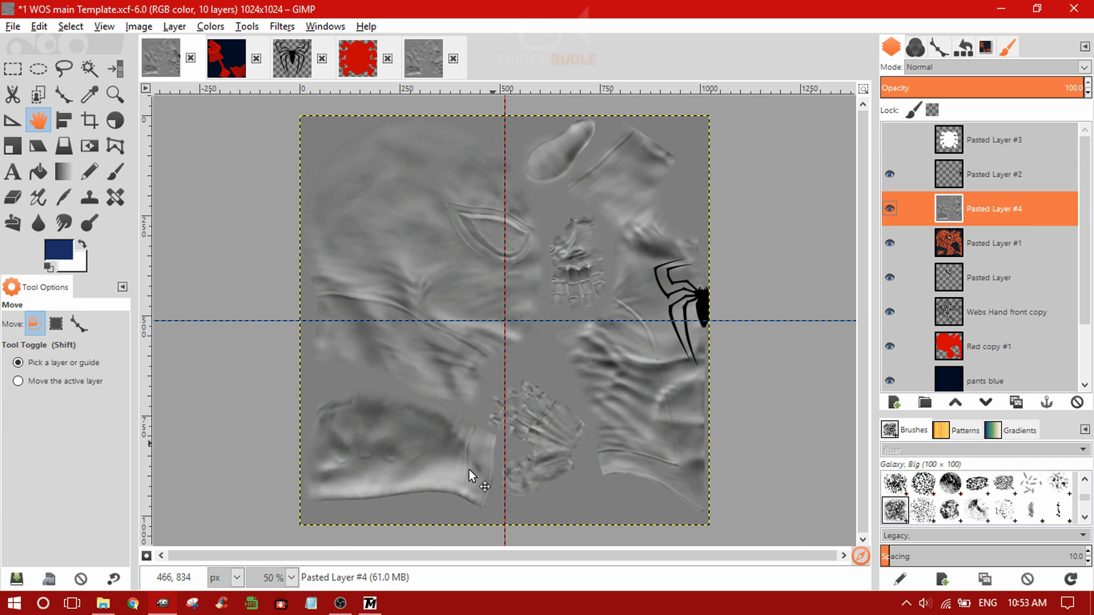
- Lower the opacity of Pasted Layer #4 to 46.3 and compare its wrinkles with the original emblem and waist area
scroll(433, 490, up, 5)
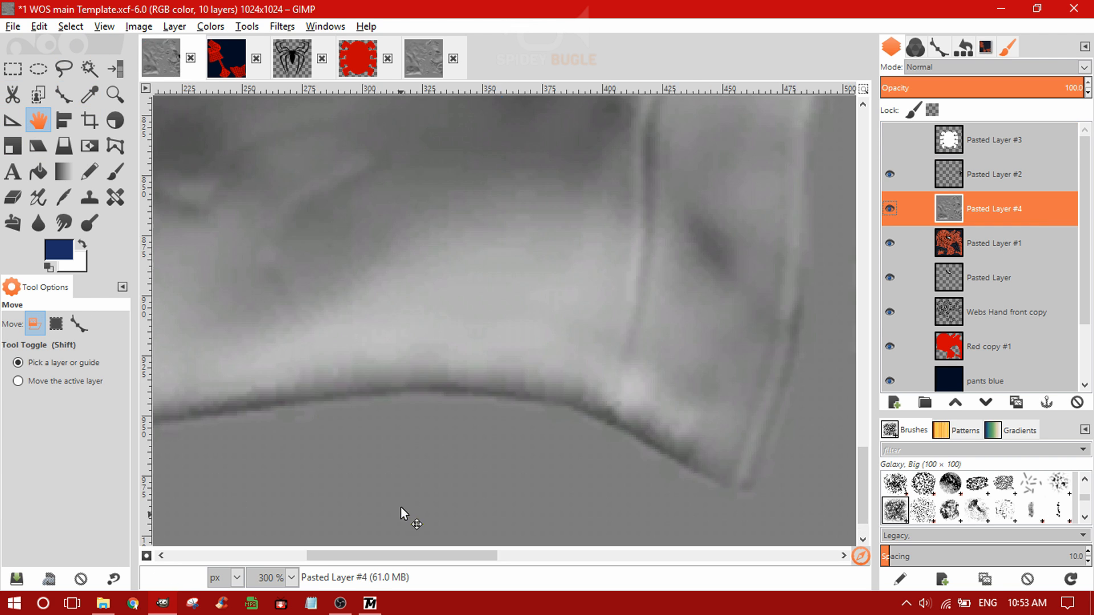
scroll(395, 437, down, 2)
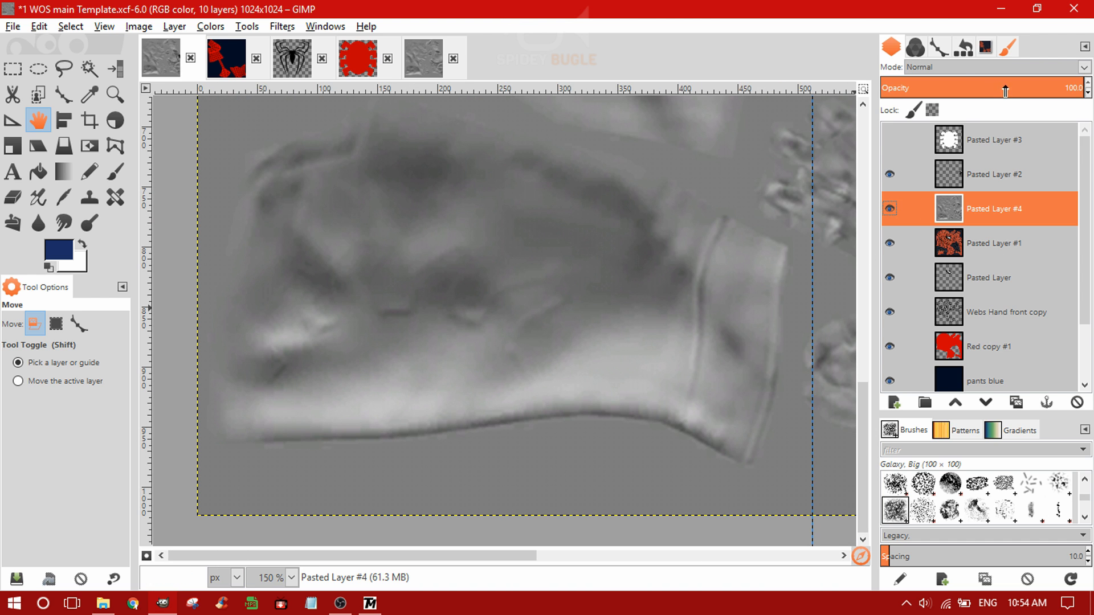
drag(1005, 91, 972, 86)
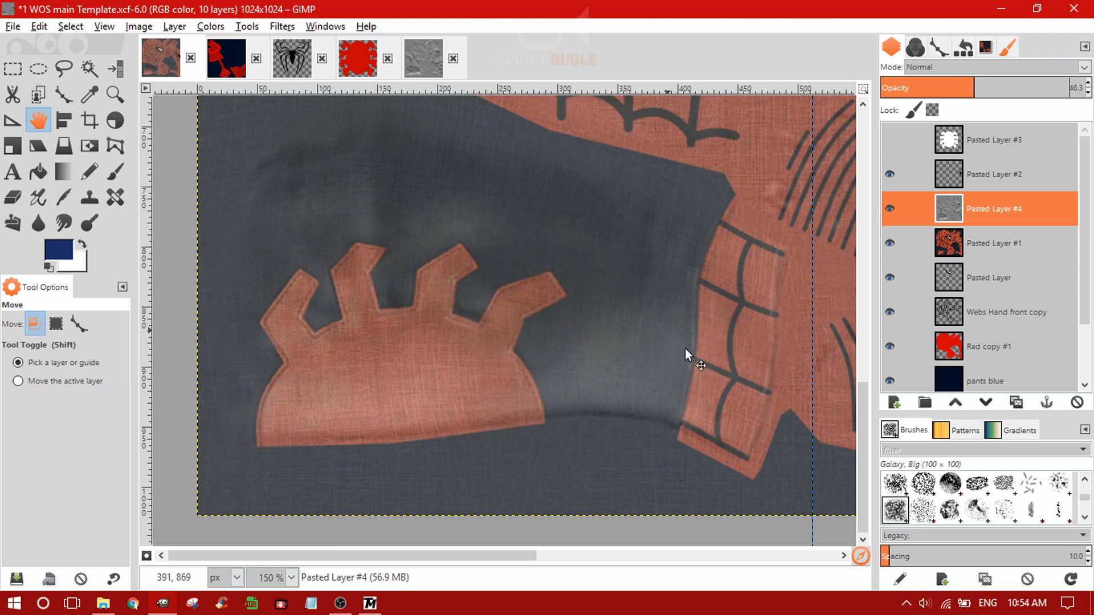
scroll(621, 388, up, 3)
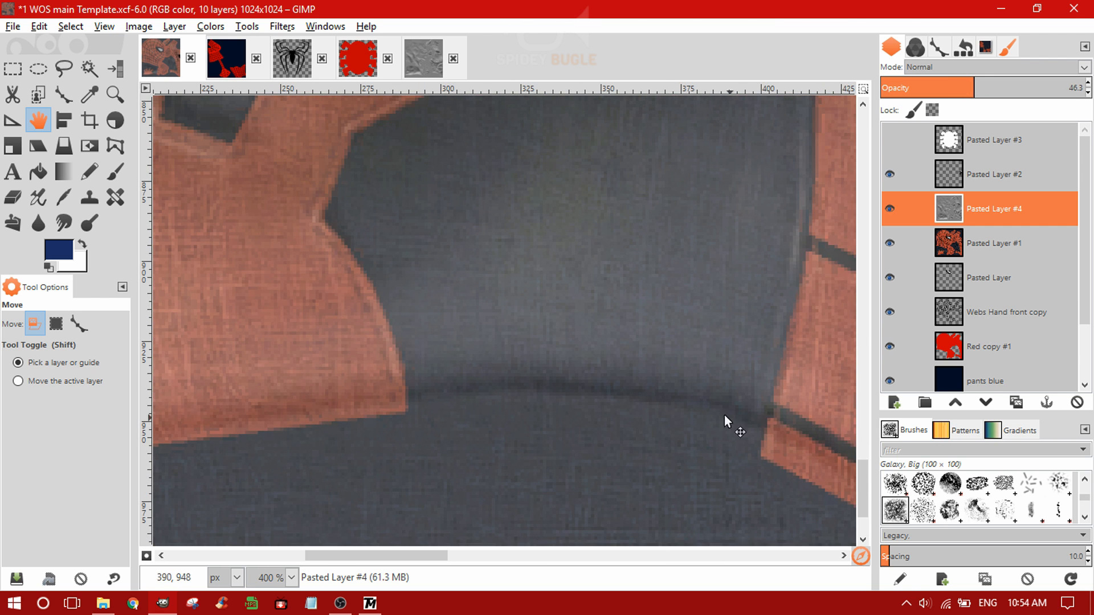
scroll(629, 407, down, 2)
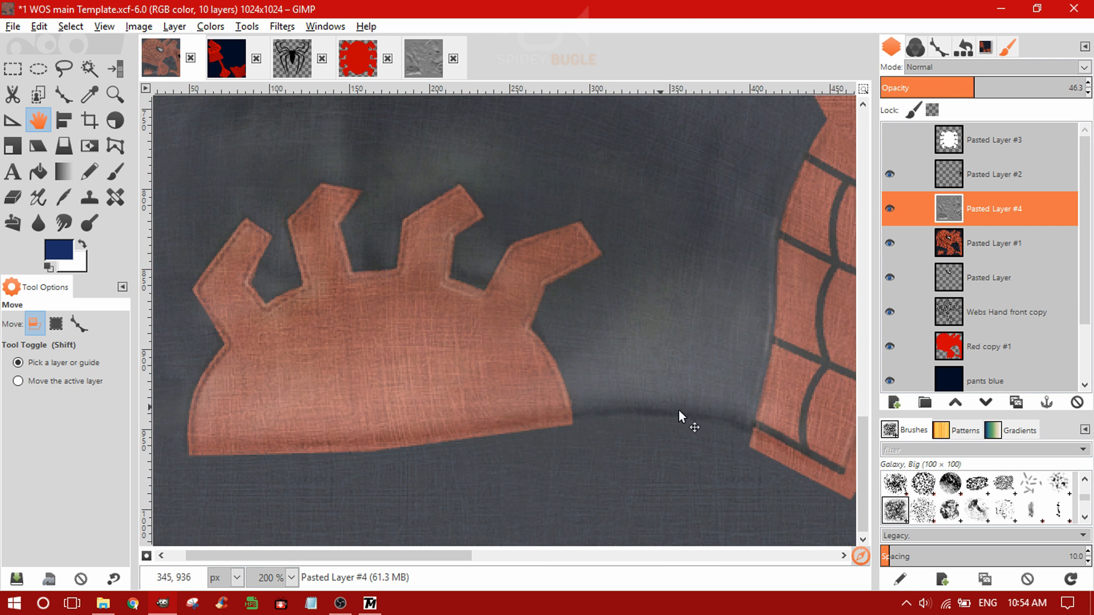
scroll(589, 436, down, 4)
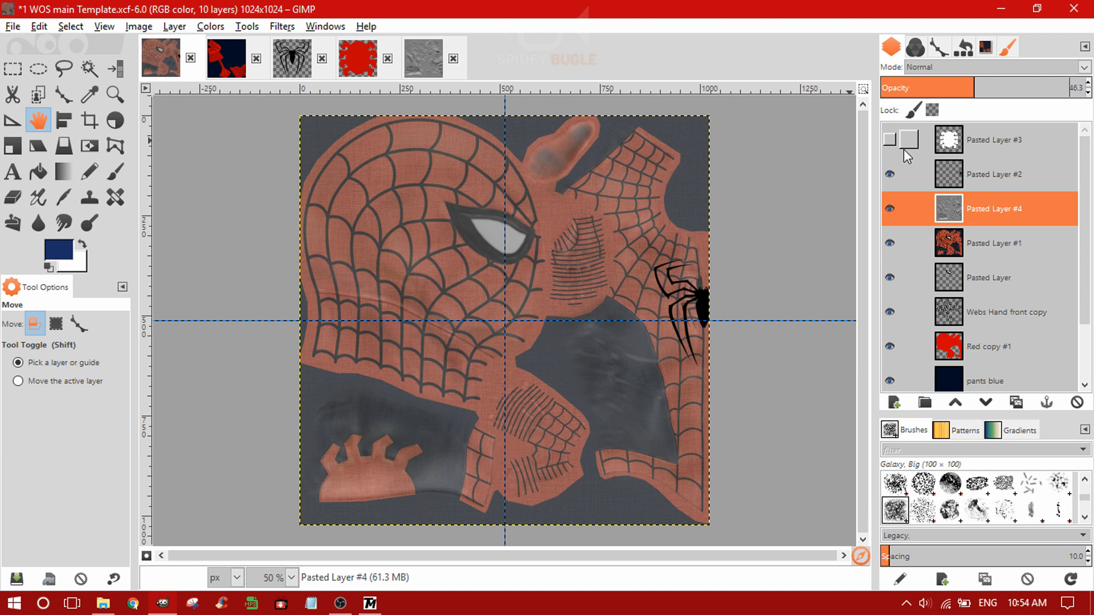
- Show Pasted Layer #3 and rotate the white spider emblem by -89.6 degrees
click(890, 140)
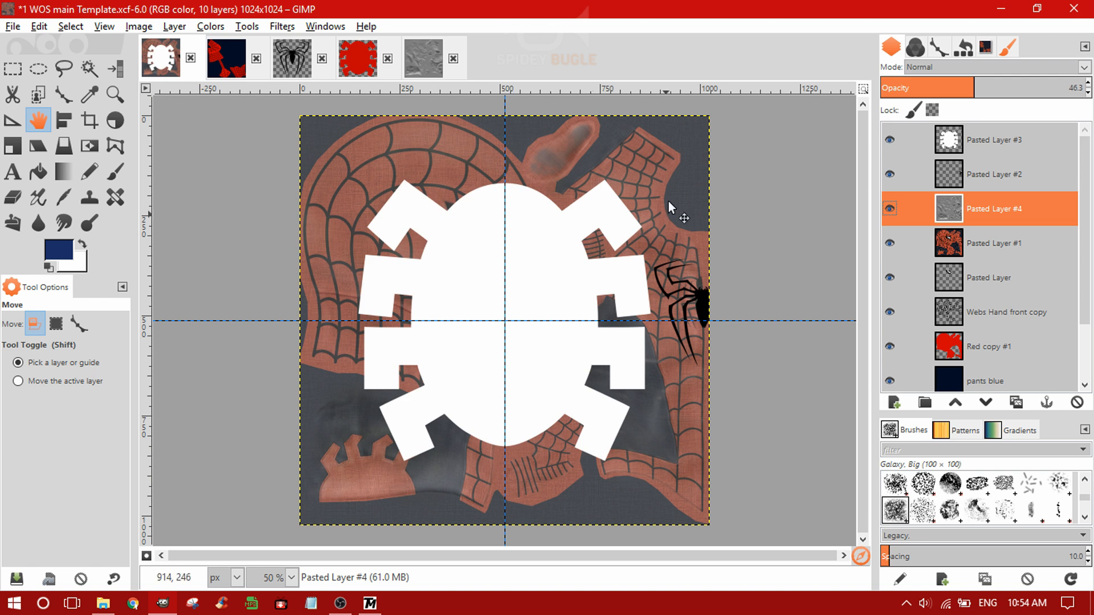
click(114, 120)
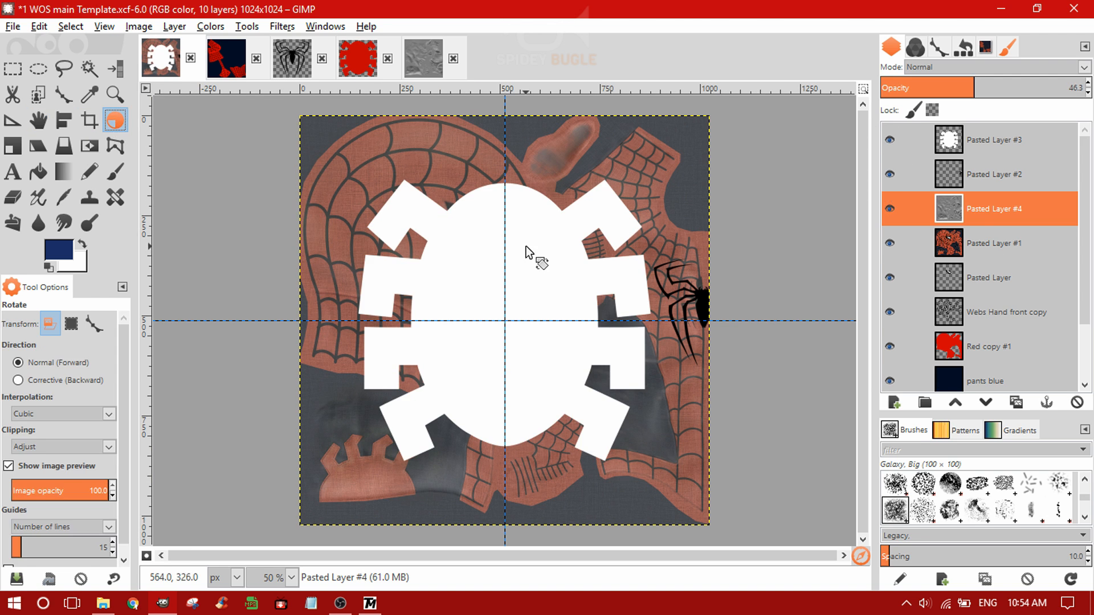
click(968, 149)
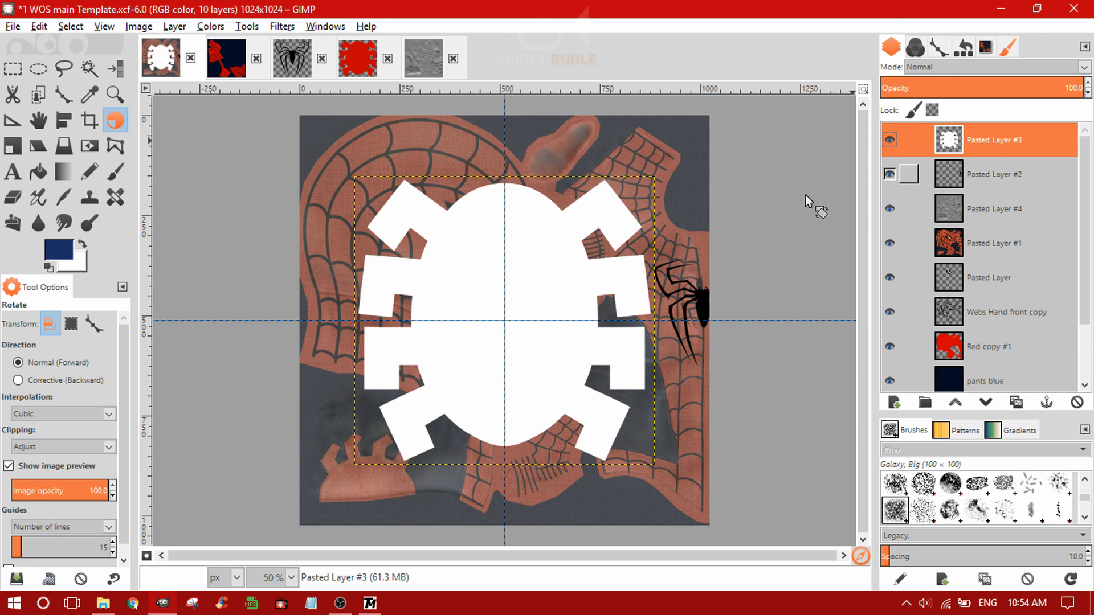
click(543, 238)
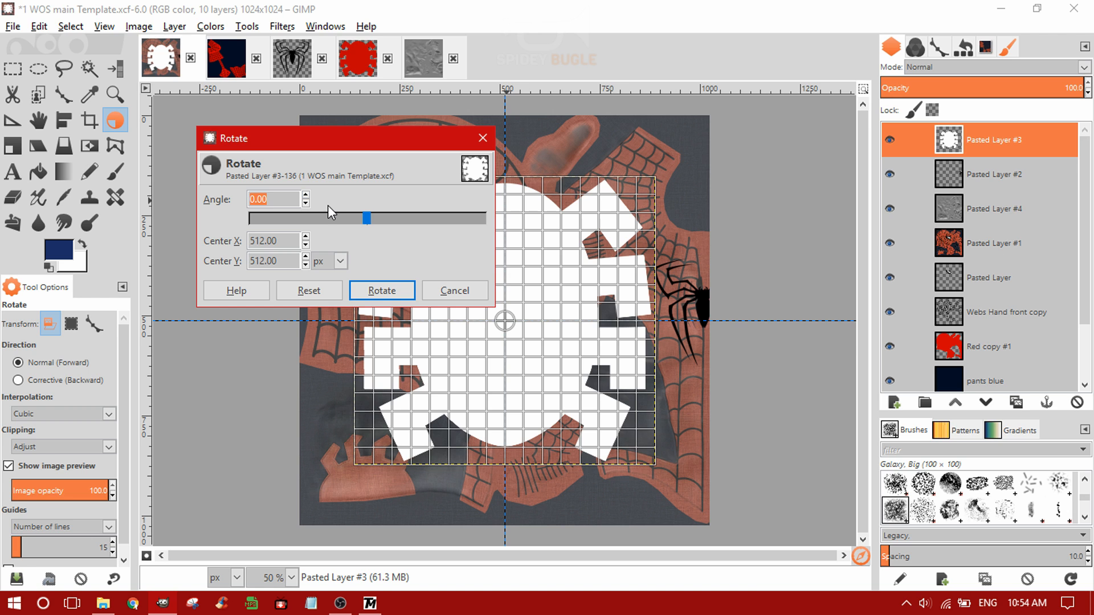
text(-89.6)
key(Return)
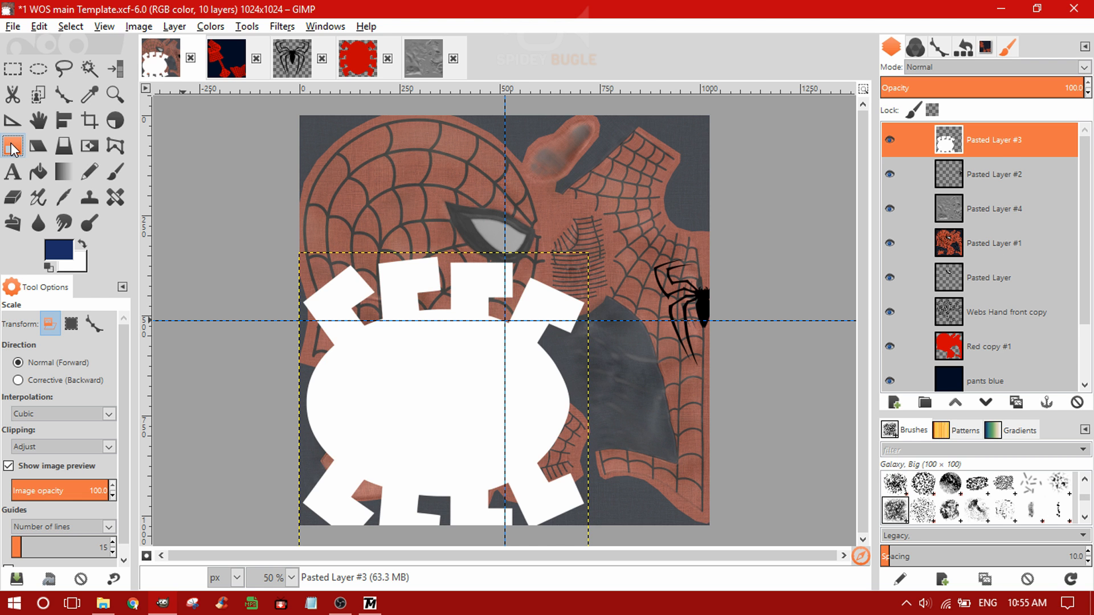
- Shrink the white spider emblem to about 245 px wide and move it over the original half emblem near the texture's bottom edge
drag(338, 513, 382, 382)
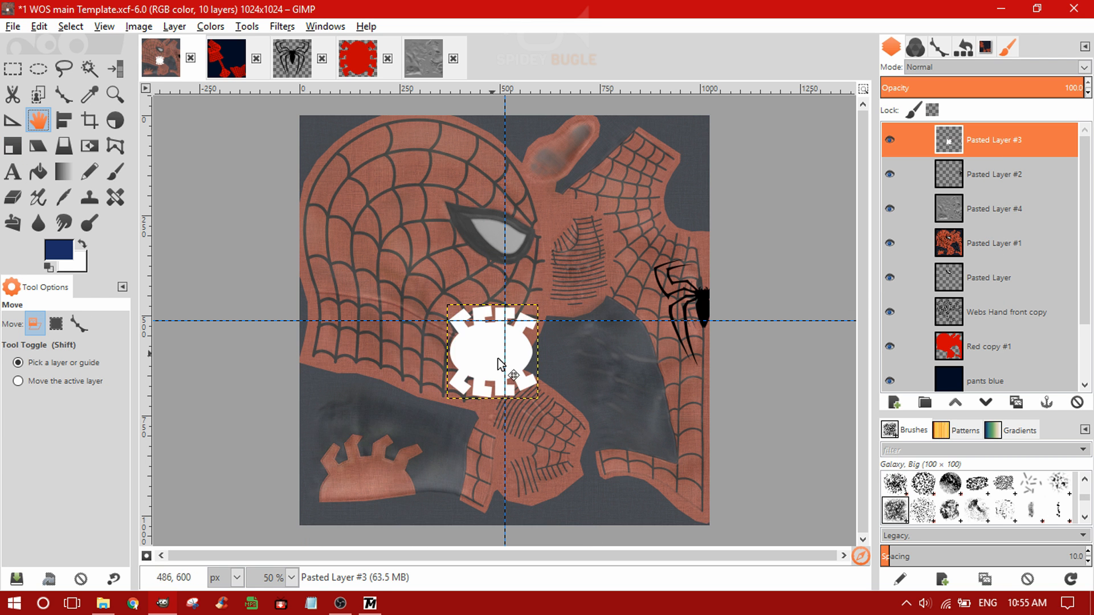
drag(477, 342, 353, 503)
key(2)
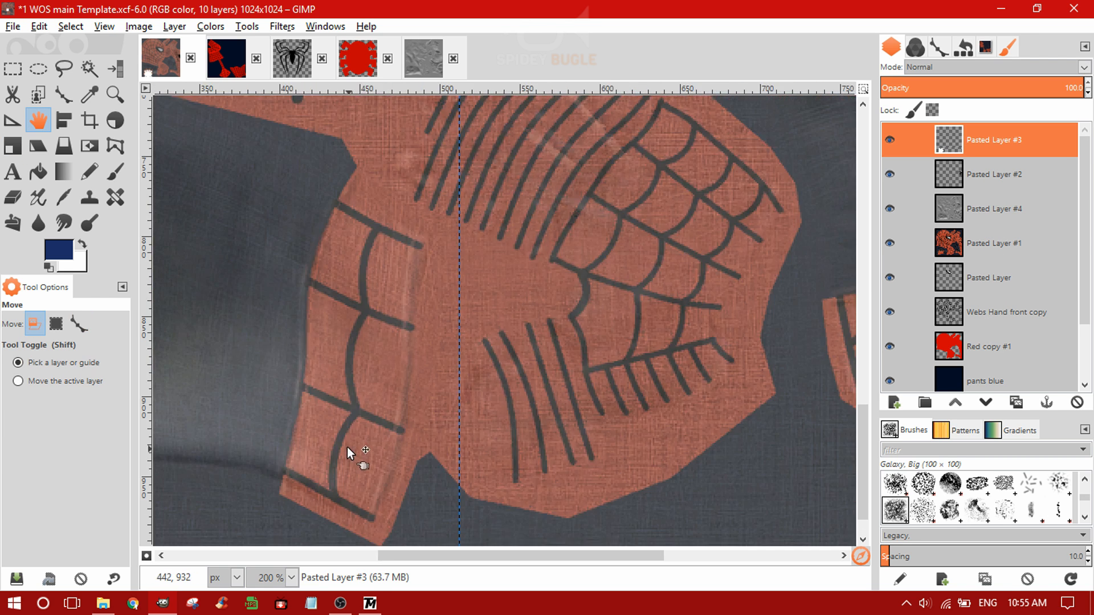
scroll(500, 289, down, 3)
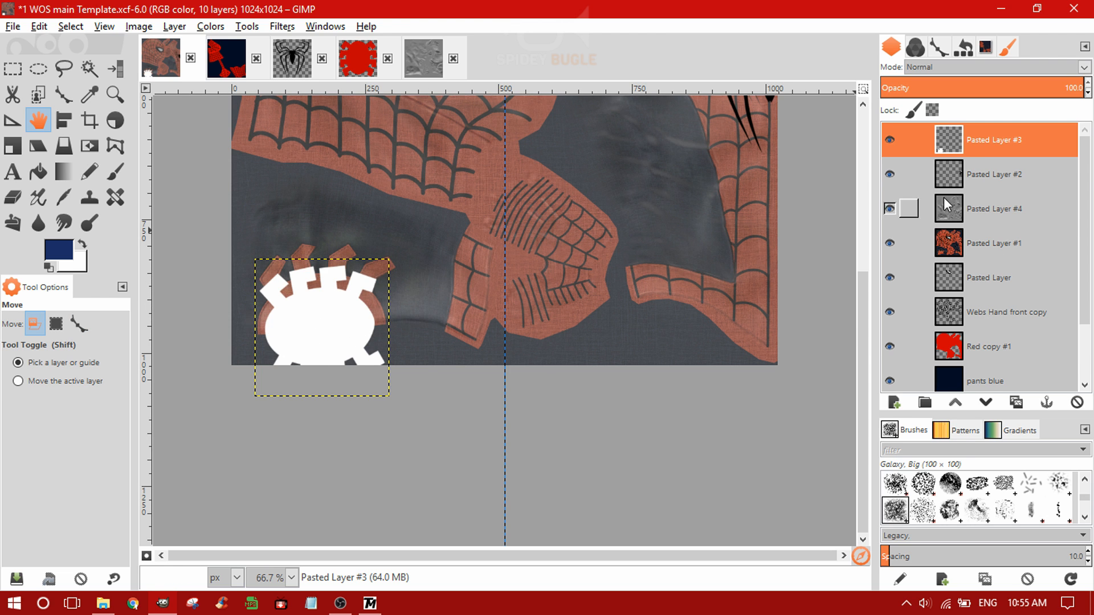
- Fit the boundary of Pasted Layer #3 to the image size and hide Pasted Layer #4 and Pasted Layer #1
right_click(969, 140)
click(886, 332)
right_click(984, 141)
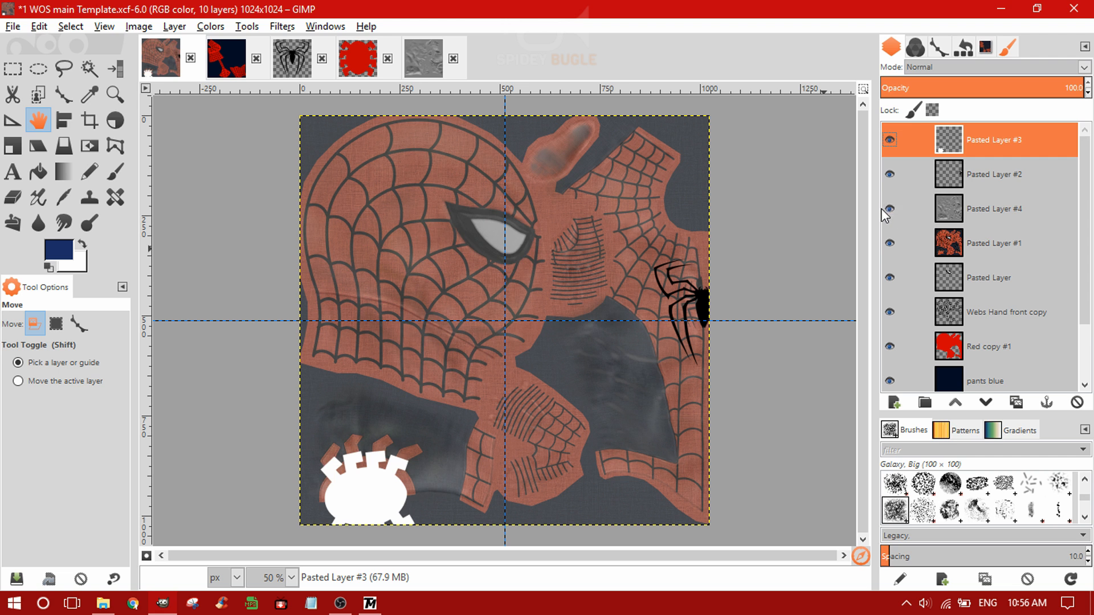
click(889, 209)
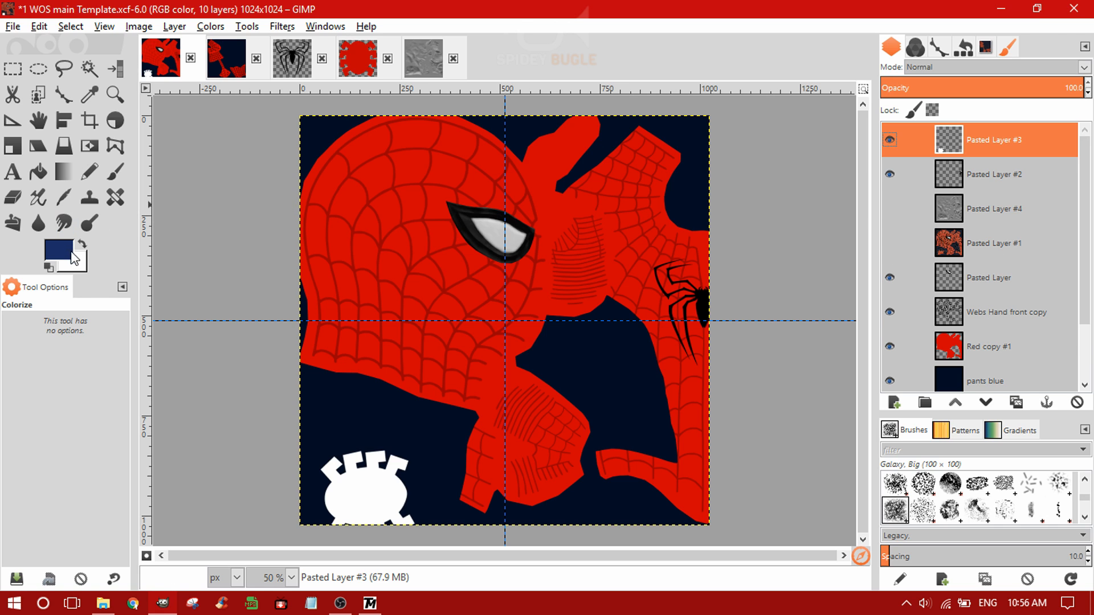
- Set the foreground color to the suit's red, ce0000, by sampling it from the canvas
click(69, 255)
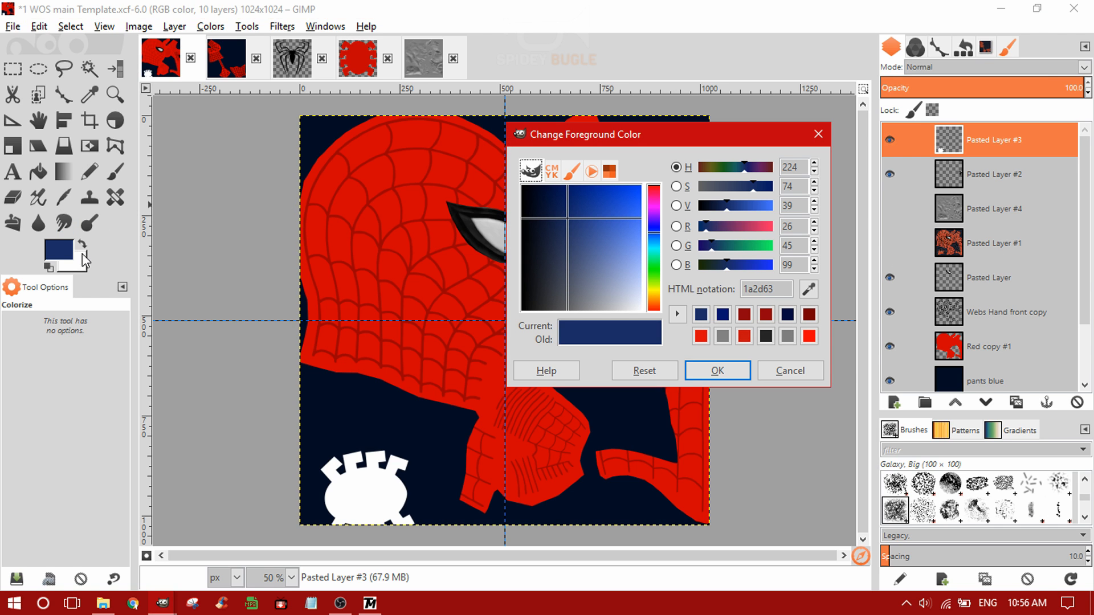
click(789, 370)
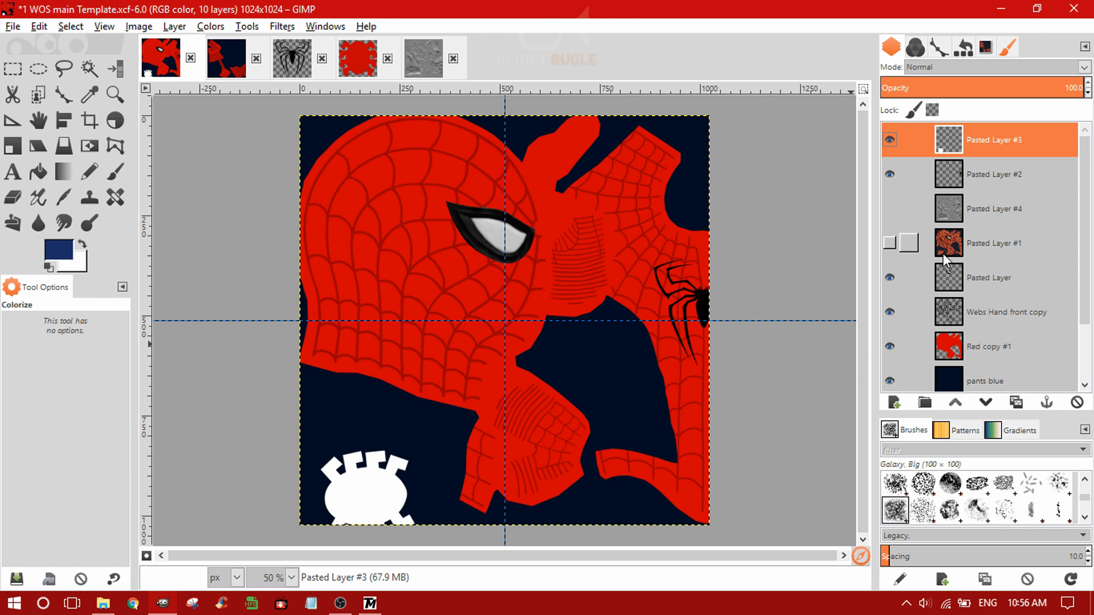
click(69, 255)
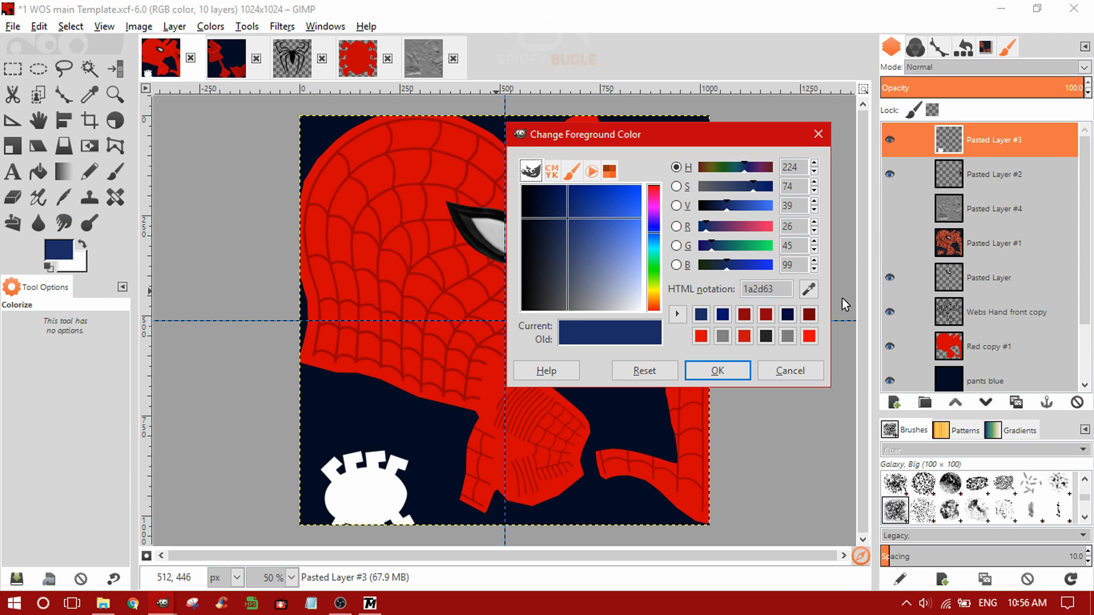
click(808, 289)
click(485, 392)
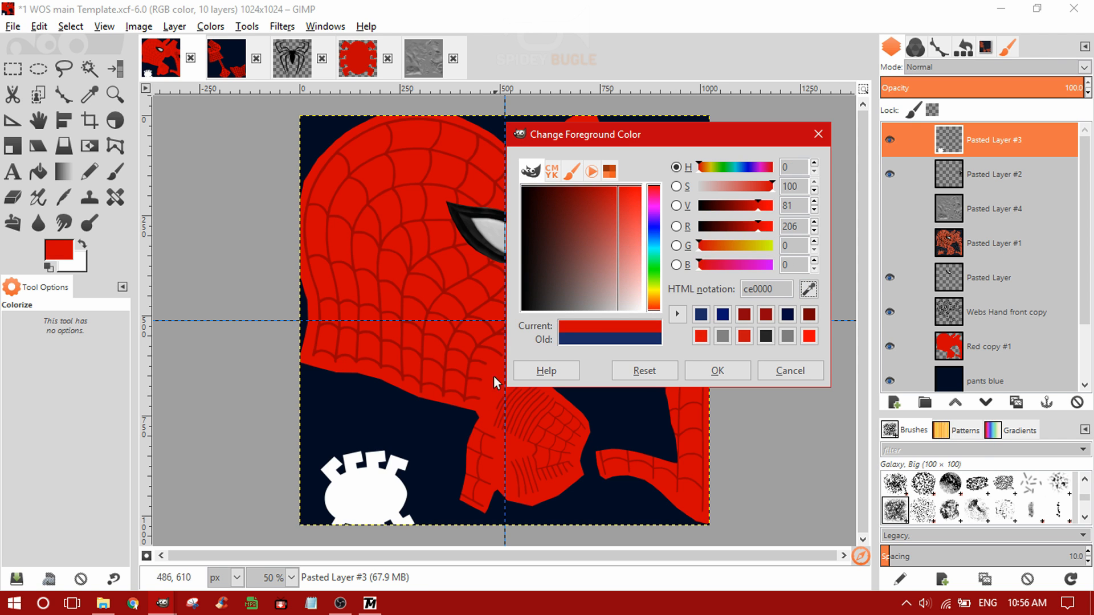
click(717, 371)
right_click(978, 139)
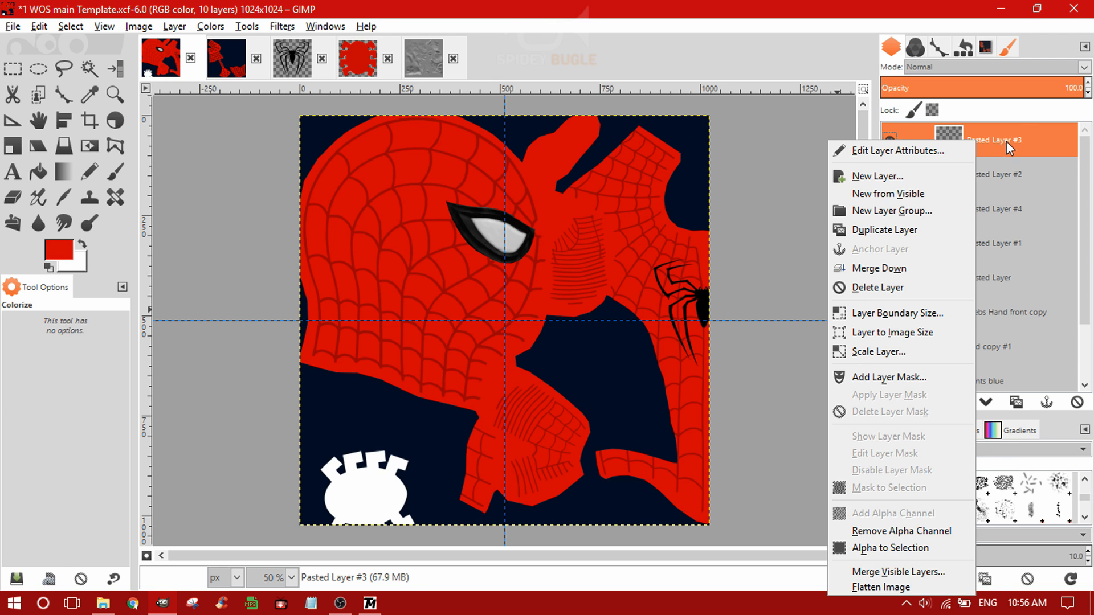
click(1006, 141)
right_click(983, 145)
click(961, 140)
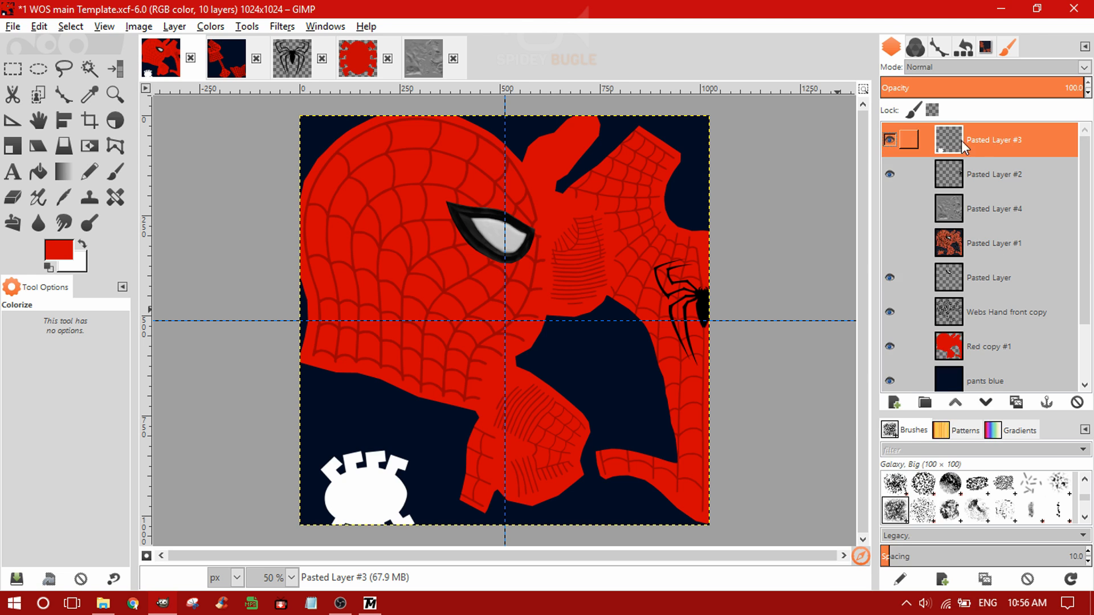
- Select the white emblem's shape from Pasted Layer #3's alpha and add a transparent 1024 × 1024 layer named Back logo
right_click(981, 144)
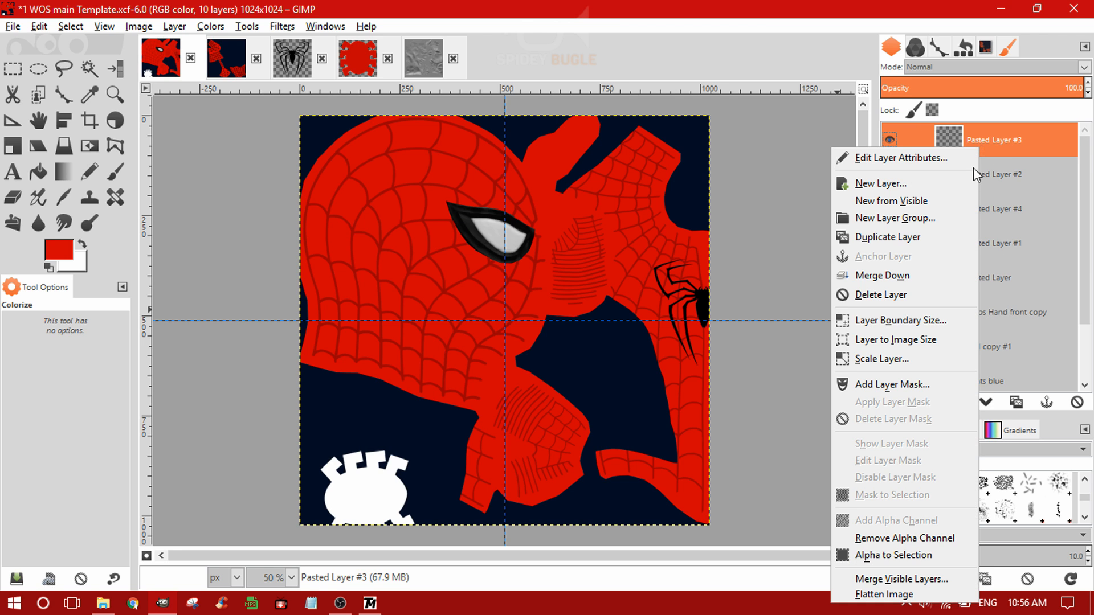
click(873, 555)
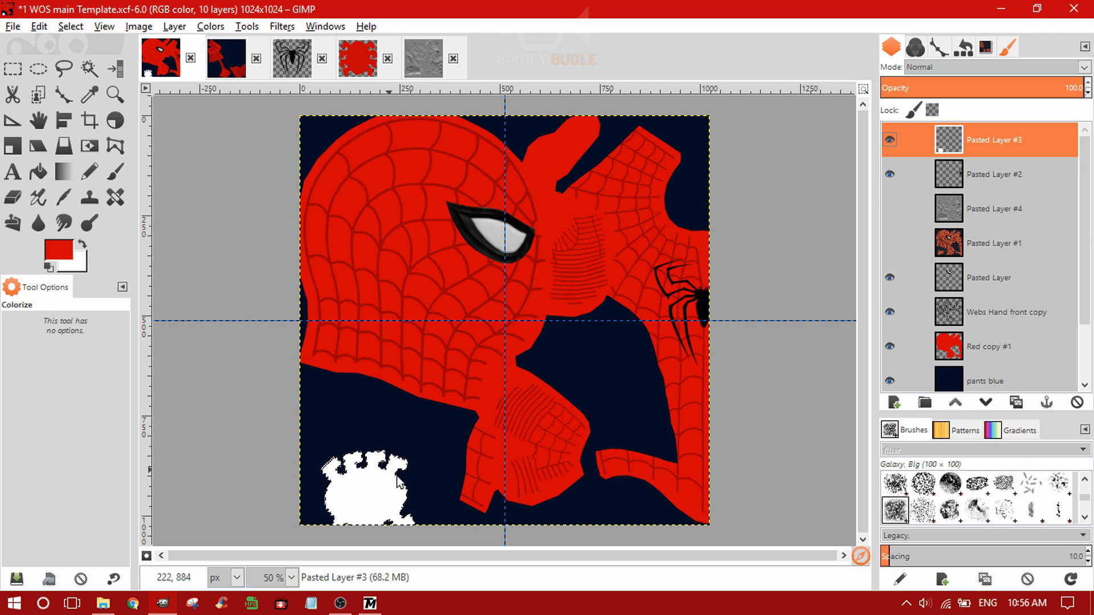
click(894, 403)
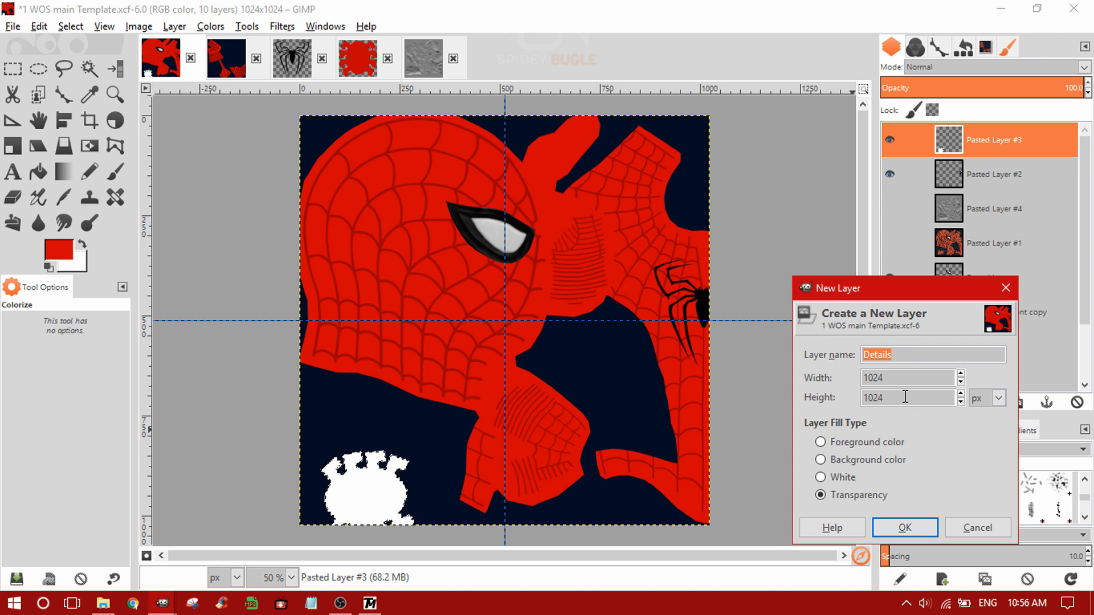
text(Back logo)
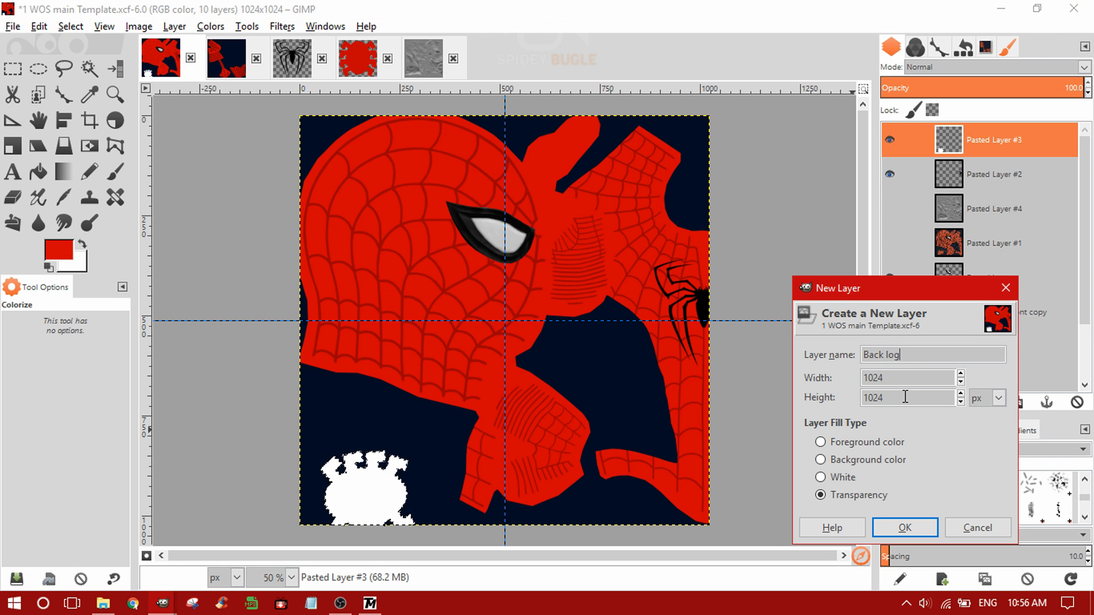
key(Return)
- Hide Pasted Layer #3 and make Back logo the active layer
click(889, 174)
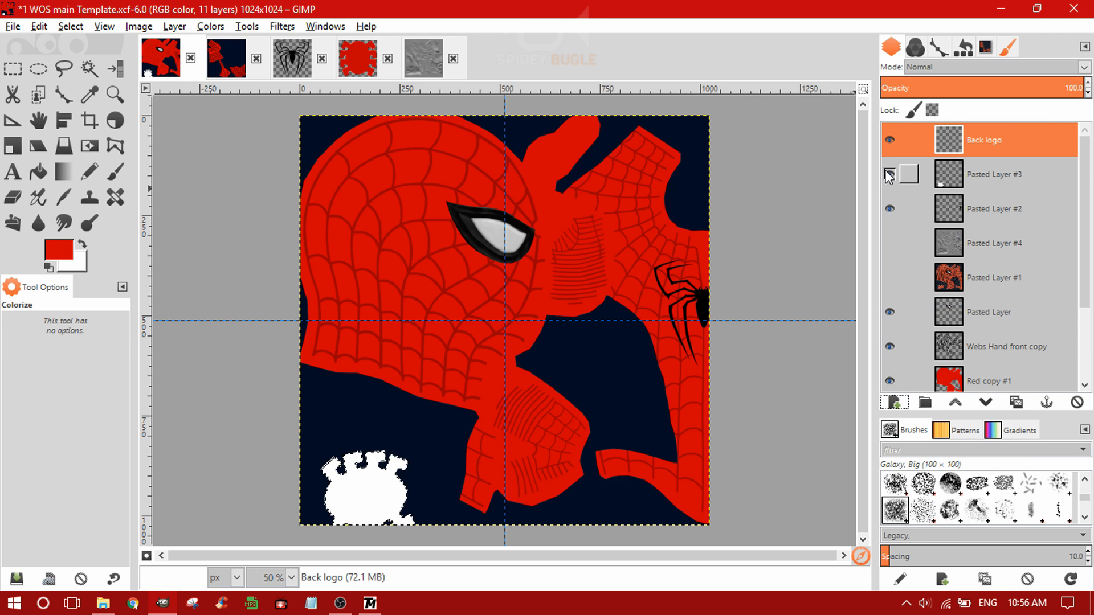
click(969, 178)
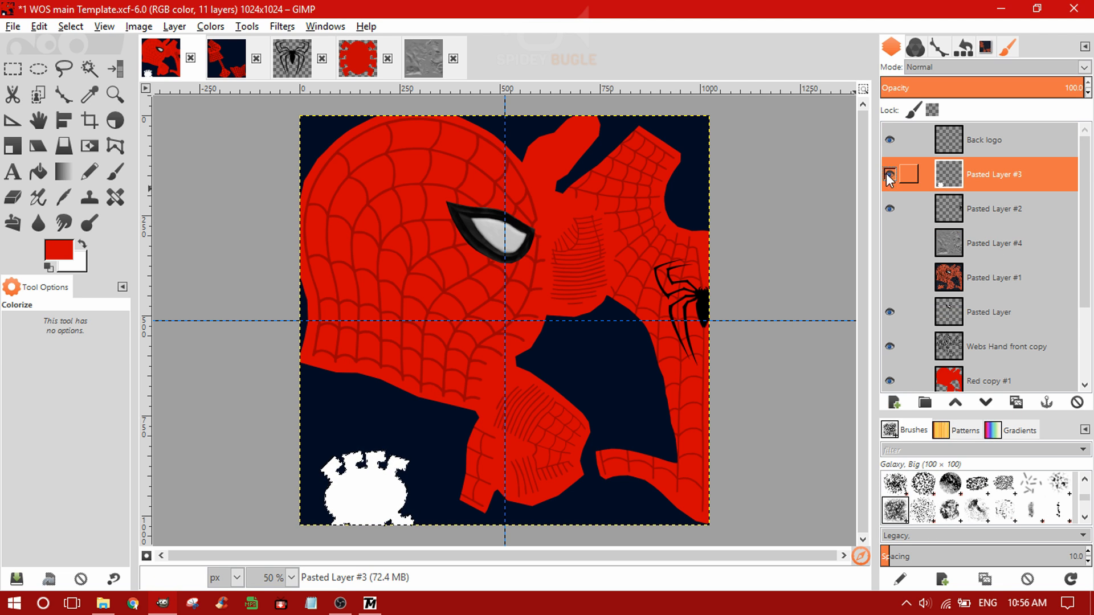
click(890, 173)
click(976, 136)
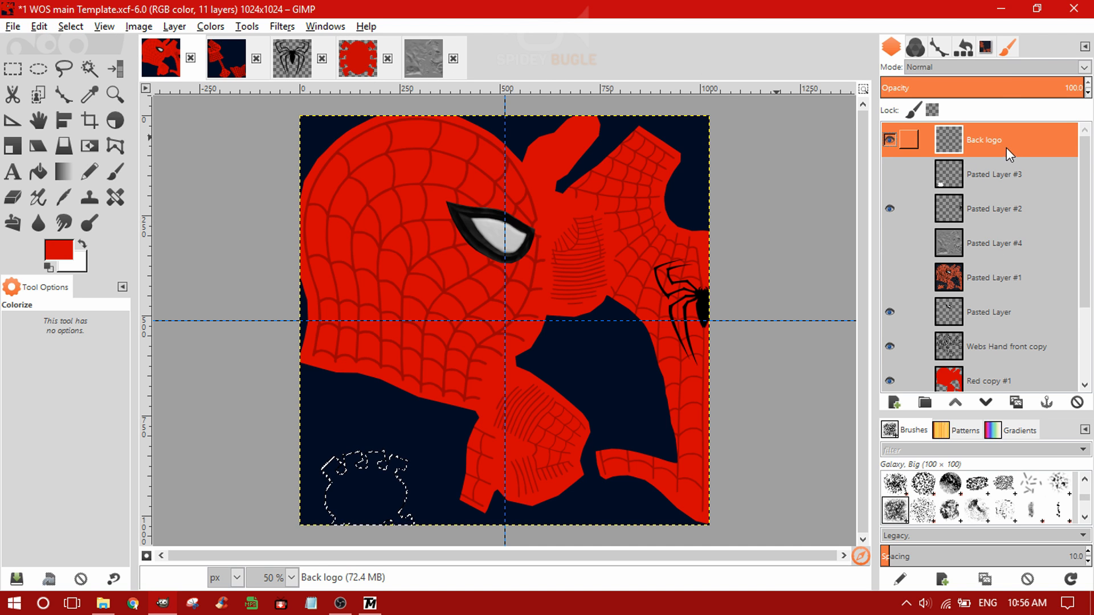
- Fill the emblem selection on the Back logo layer with the red foreground color and clear the selection
click(39, 26)
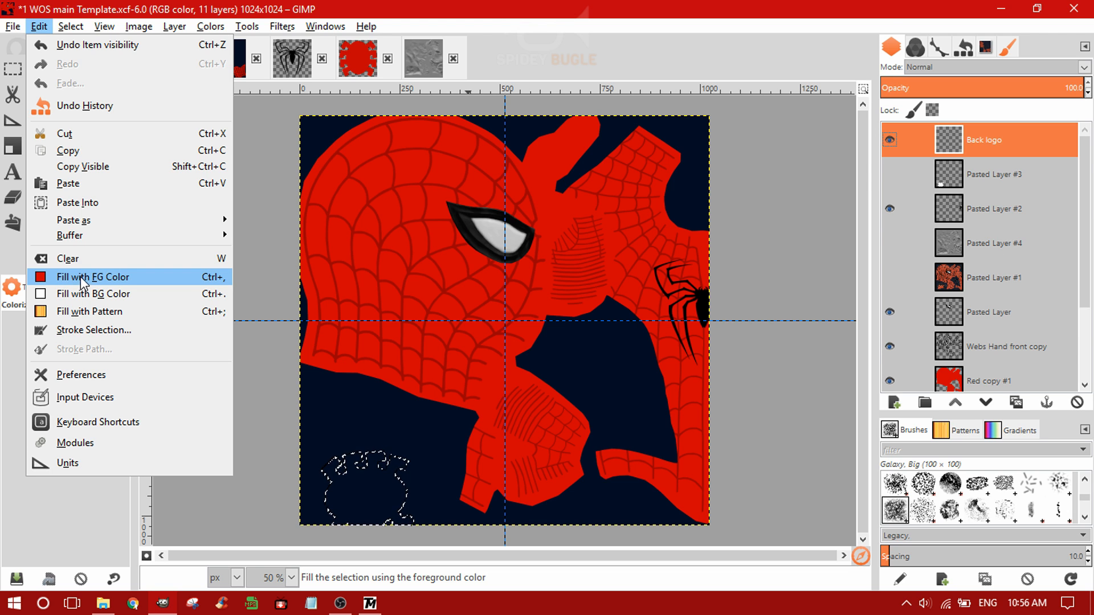
click(39, 26)
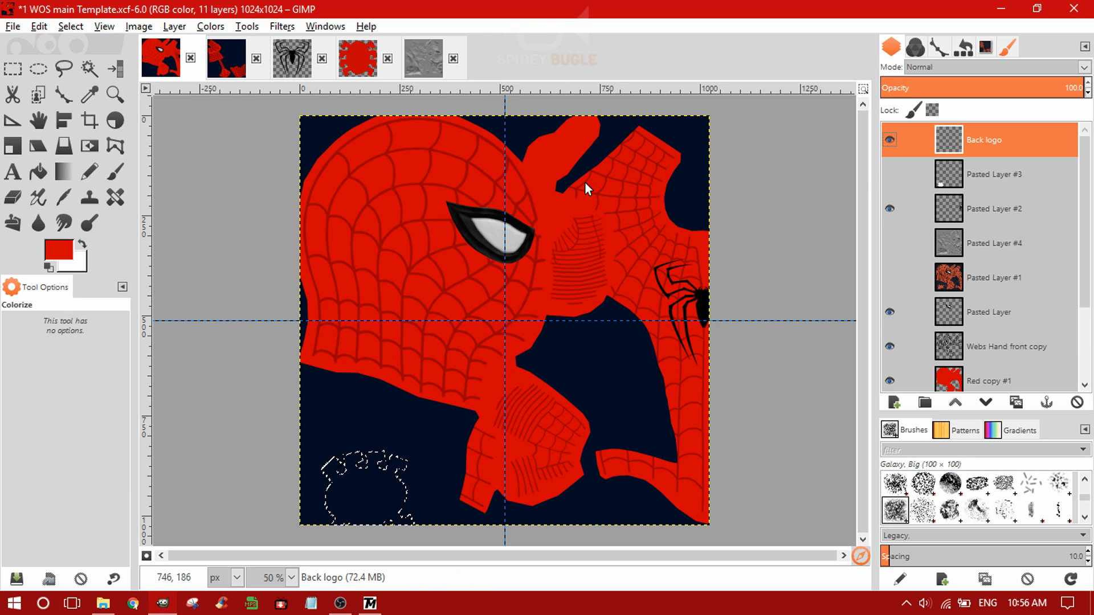
click(39, 26)
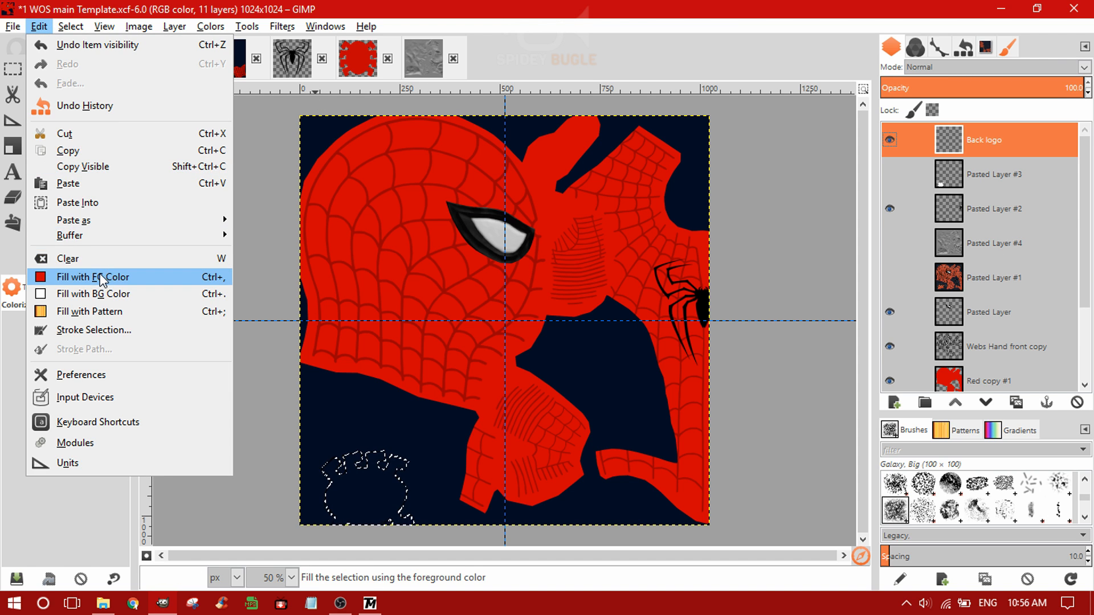
click(106, 275)
click(71, 26)
click(80, 63)
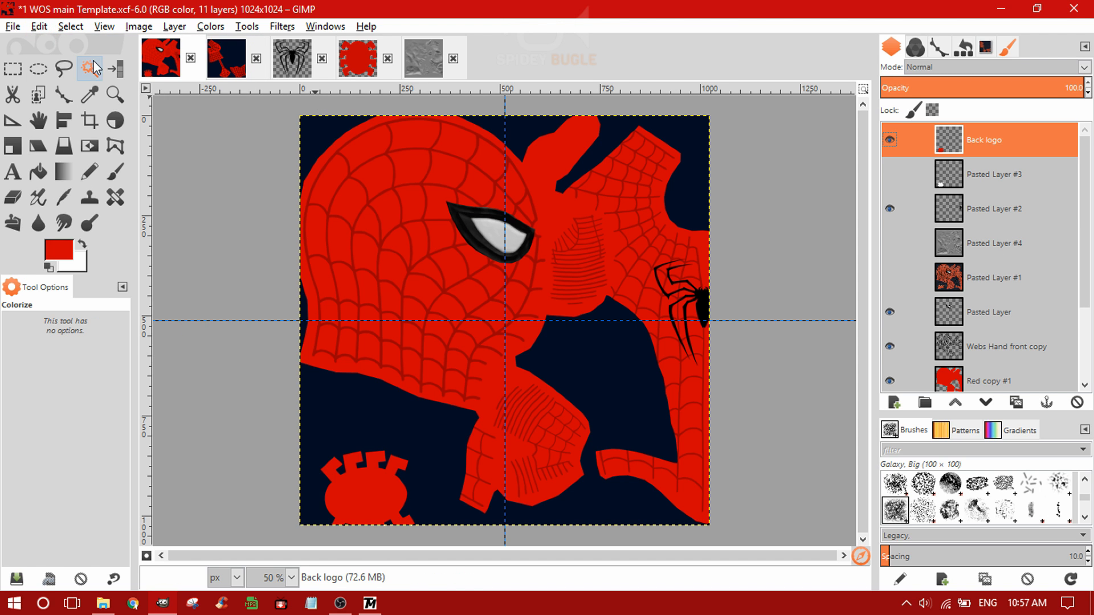
click(67, 26)
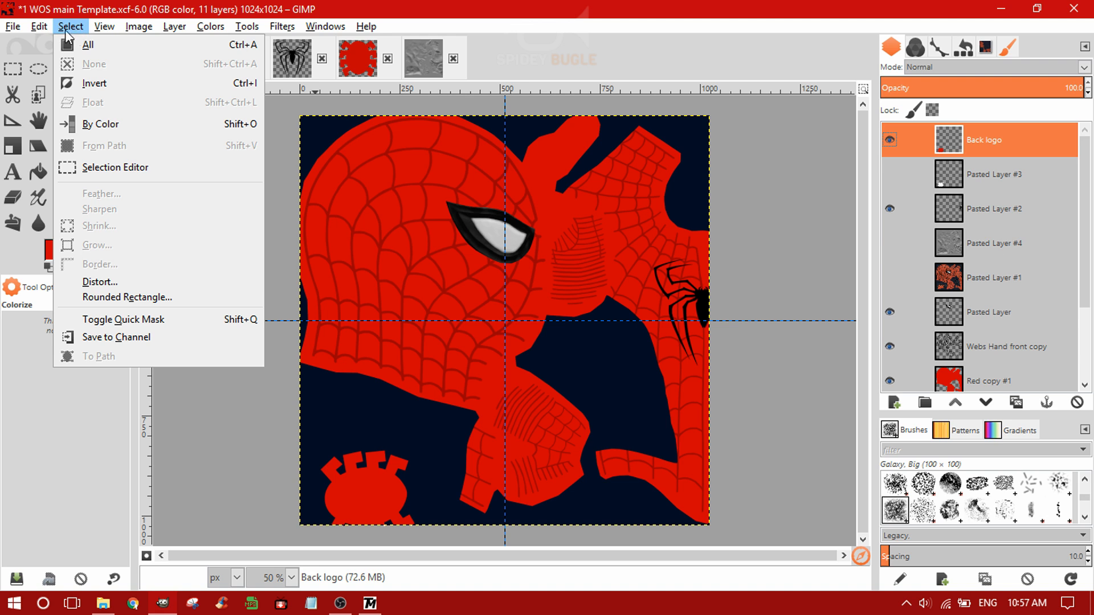
click(71, 27)
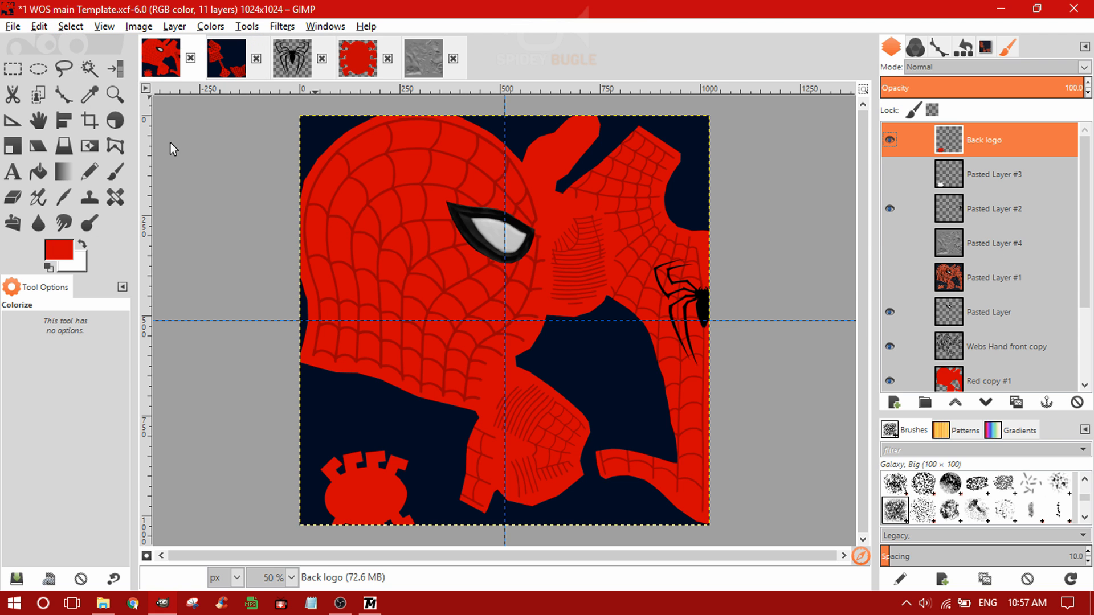
- Check the opacity of the Webs Hand front copy layer and compare it with the layers of the arms and legs texture
scroll(550, 459, down, 1)
scroll(503, 456, up, 1)
click(214, 55)
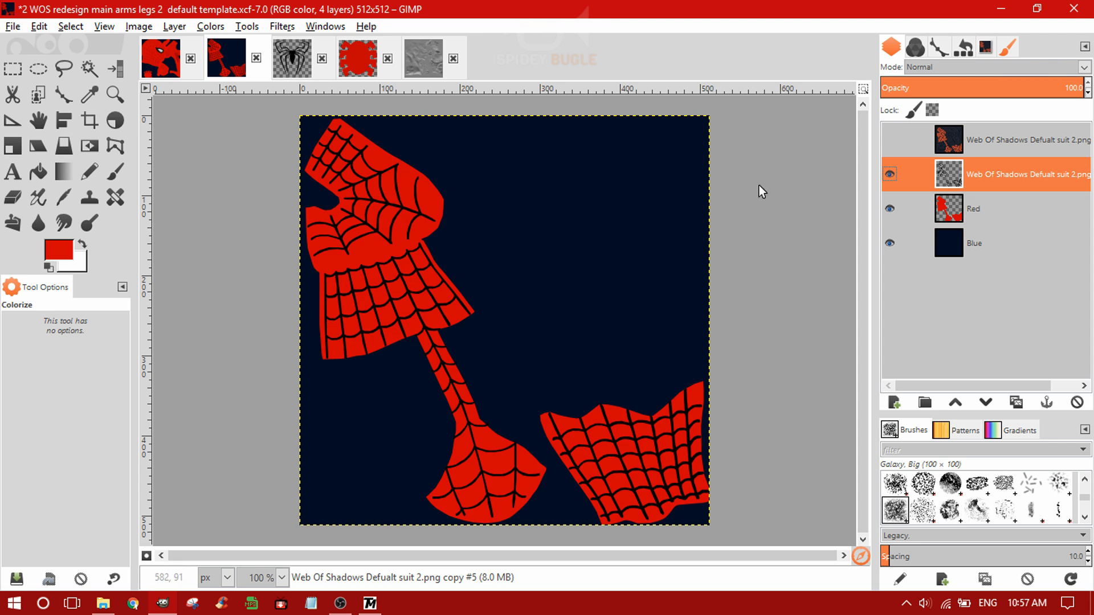
click(162, 51)
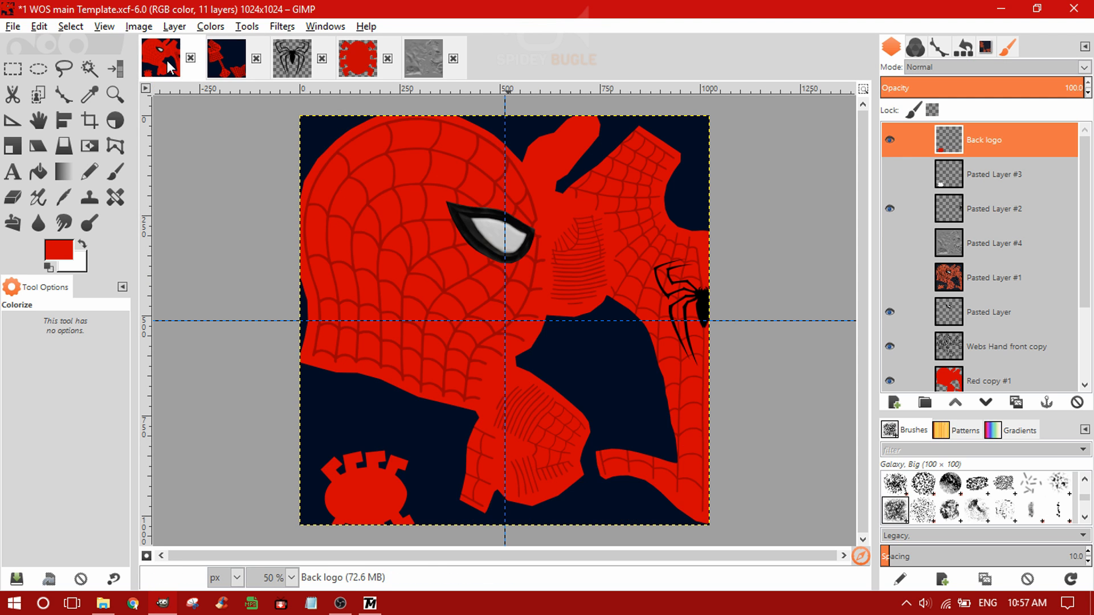
click(971, 343)
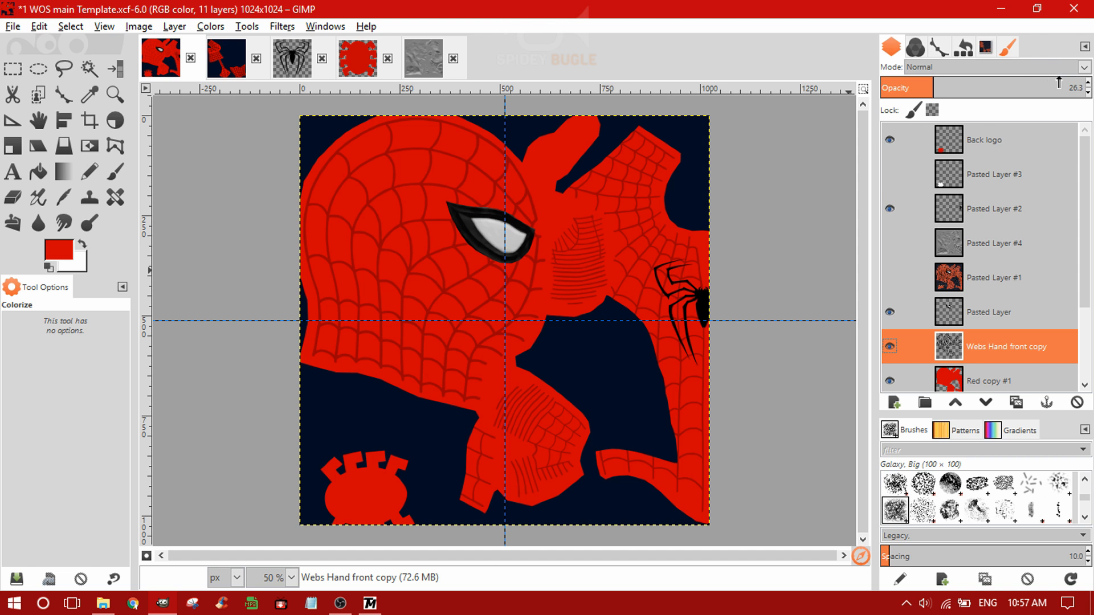
click(225, 60)
click(982, 210)
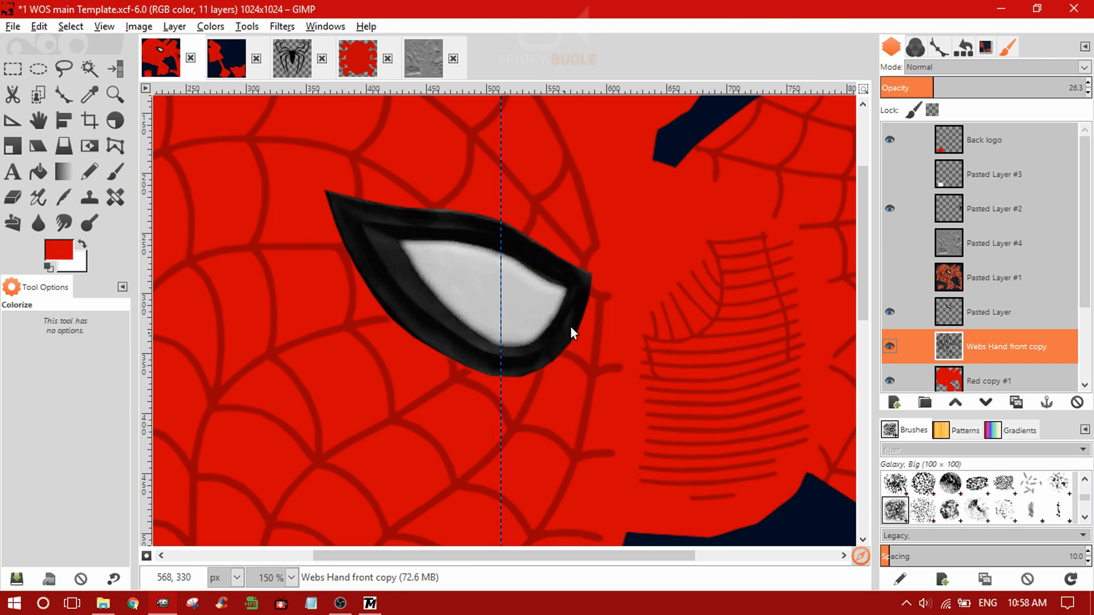
- Return to the main template's Pasted Layer with black as foreground color and confirm white ffffff as the background color
scroll(507, 302, down, 2)
scroll(521, 291, down, 3)
scroll(522, 289, up, 2)
scroll(496, 248, up, 3)
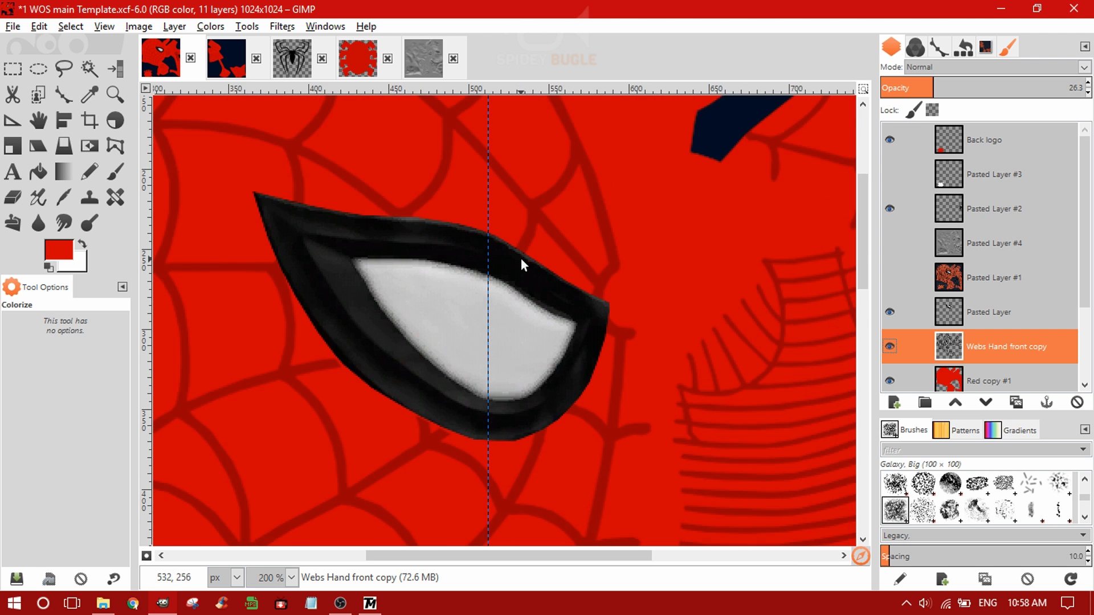
scroll(521, 258, down, 2)
scroll(528, 261, down, 3)
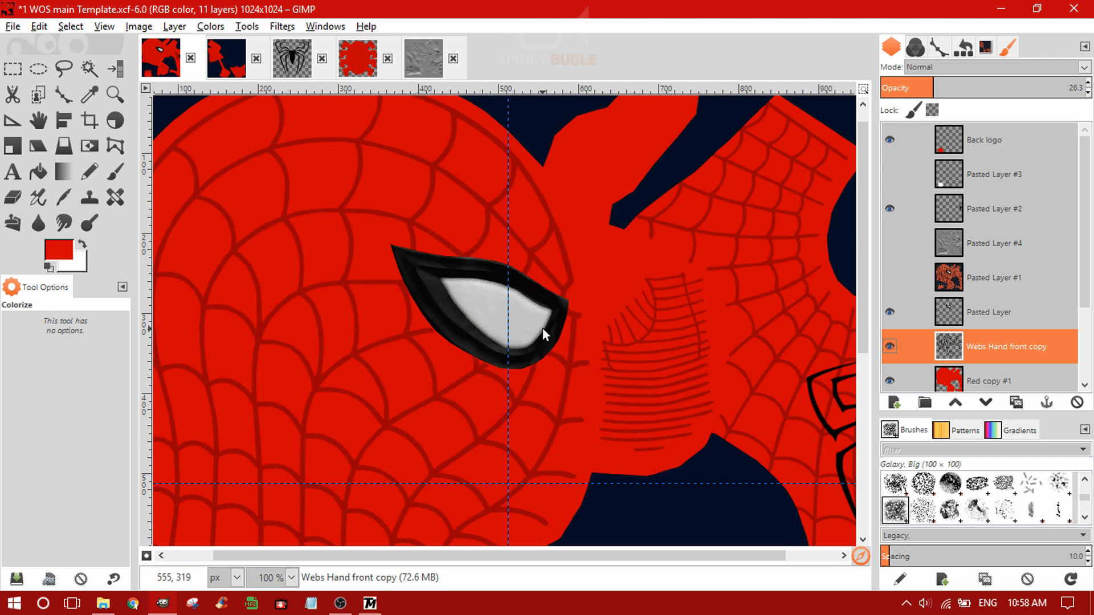
scroll(542, 328, up, 1)
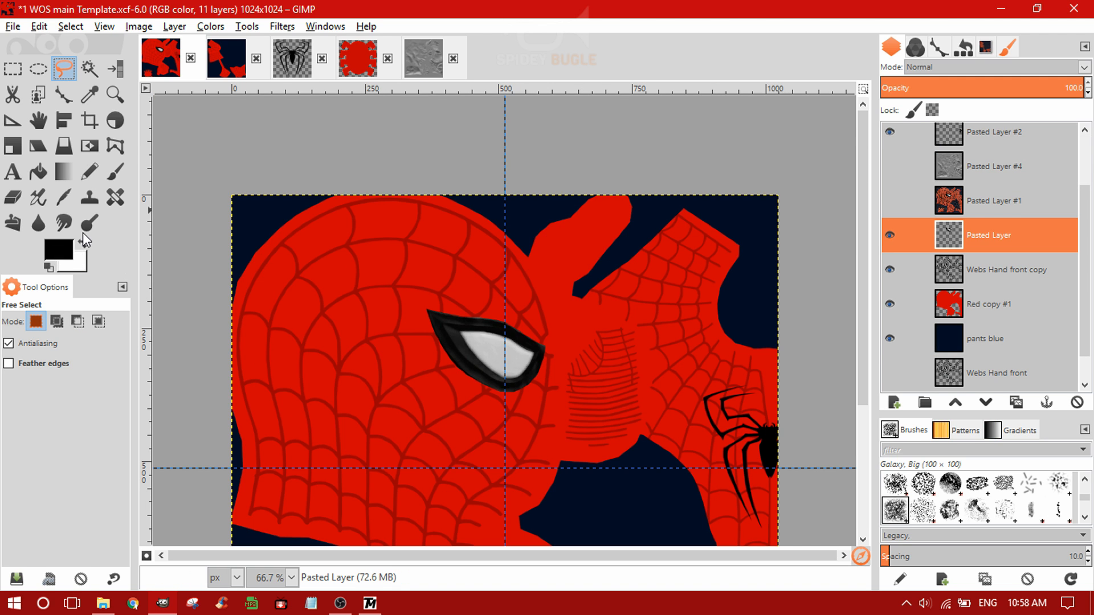
click(77, 262)
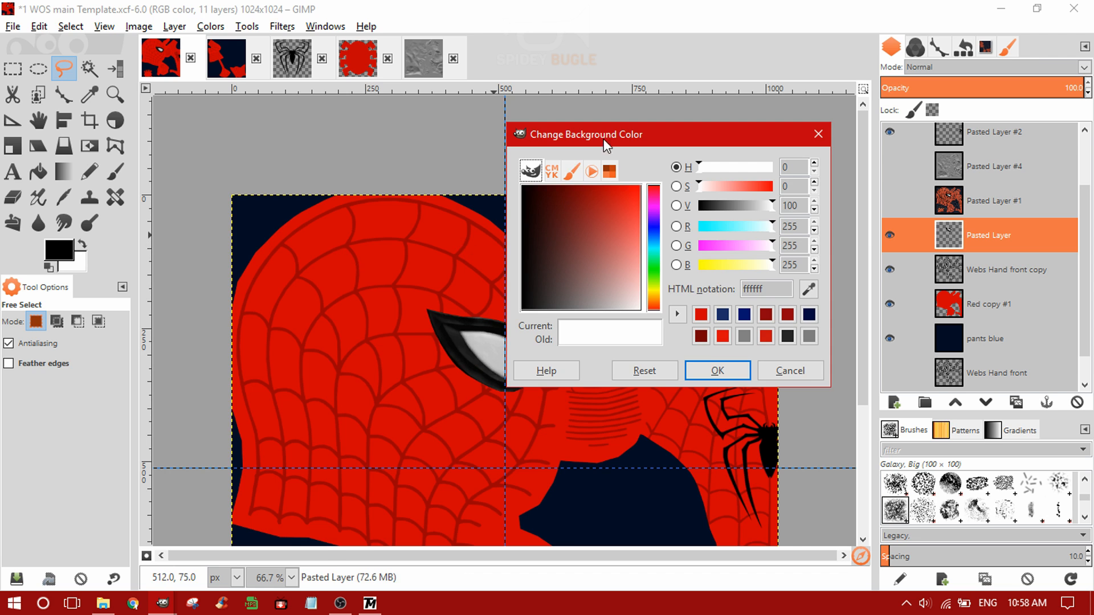
click(717, 369)
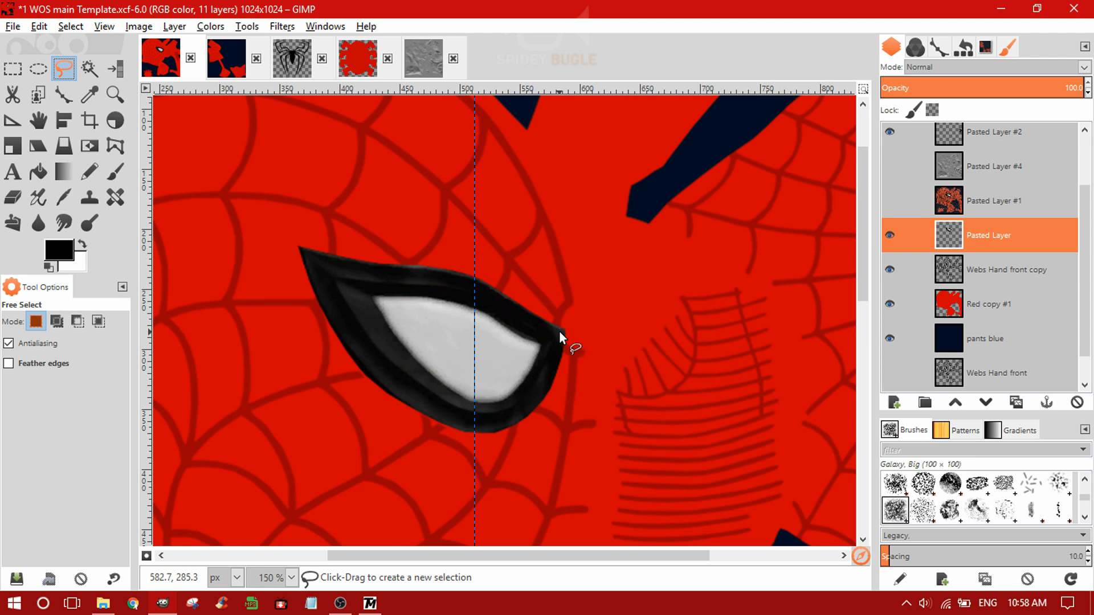
- With Pasted Layer #1 shown as reference, add a transparent layer named Eye Lense and outline a sharper eye shape with Free Select
click(889, 201)
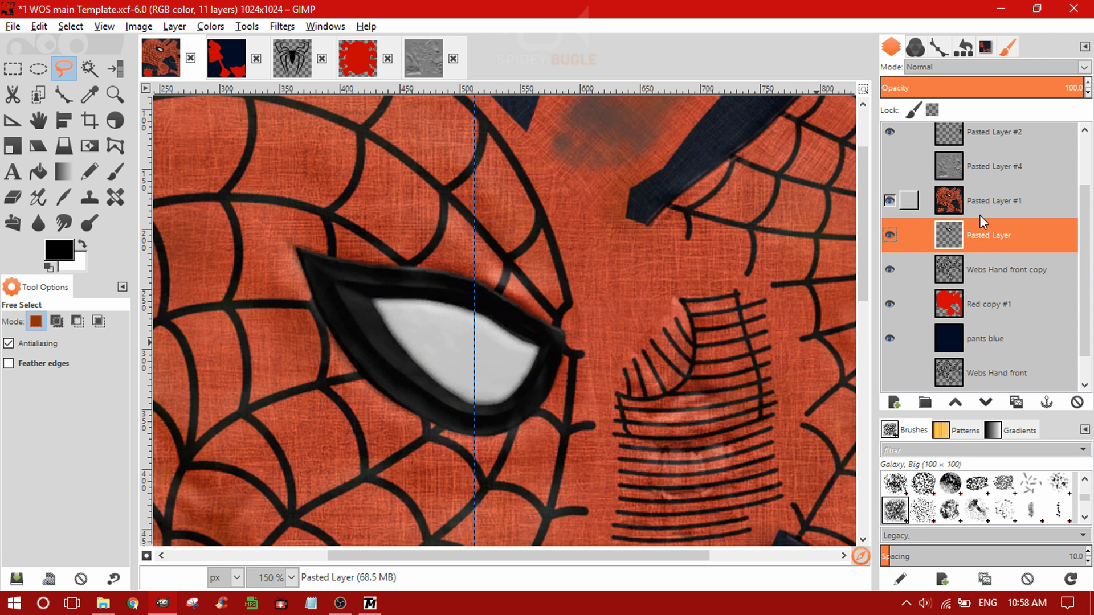
click(893, 403)
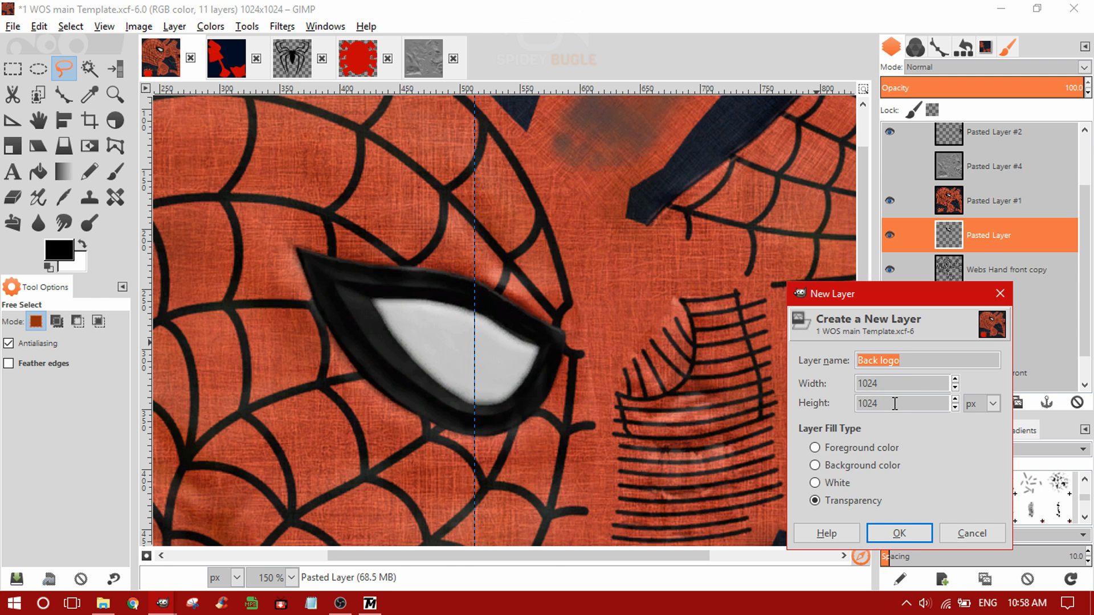
click(564, 330)
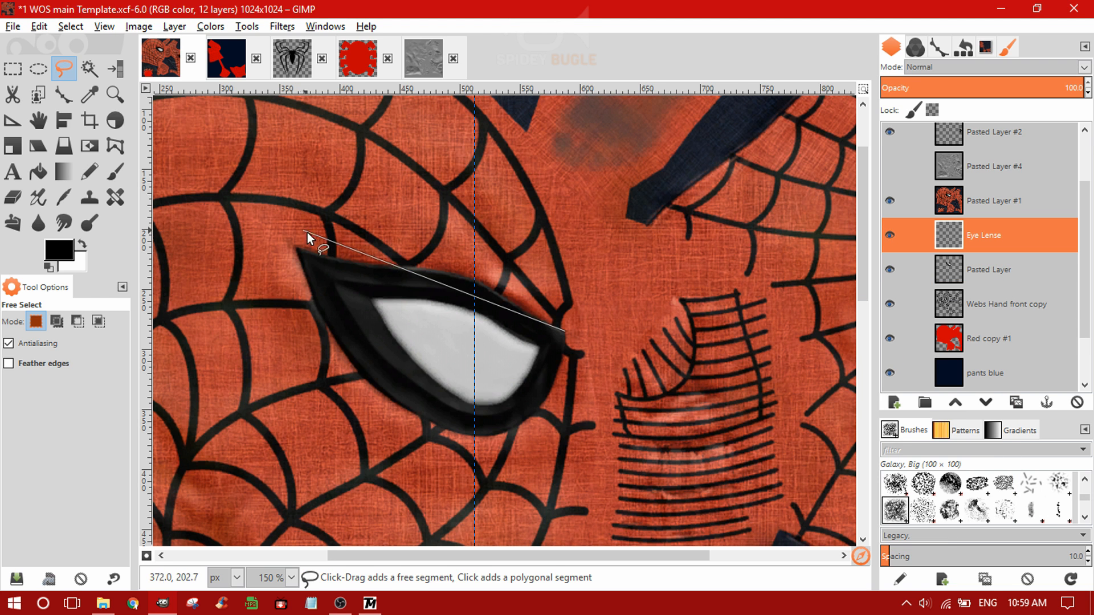
click(275, 194)
click(307, 296)
click(341, 359)
click(447, 450)
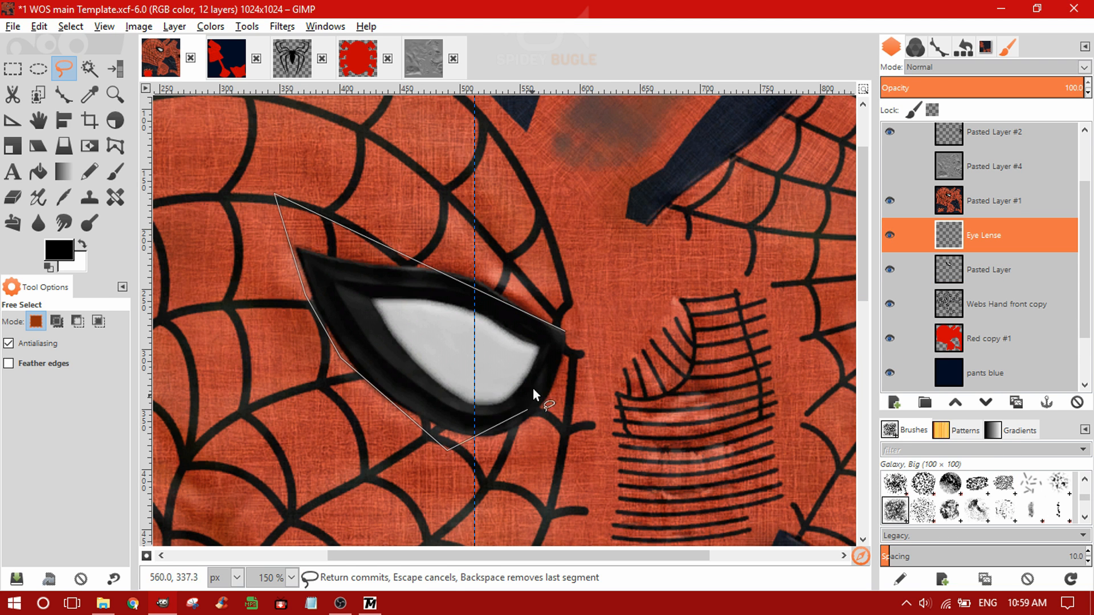
double_click(566, 333)
ctrl+scroll(564, 335, down, 1)
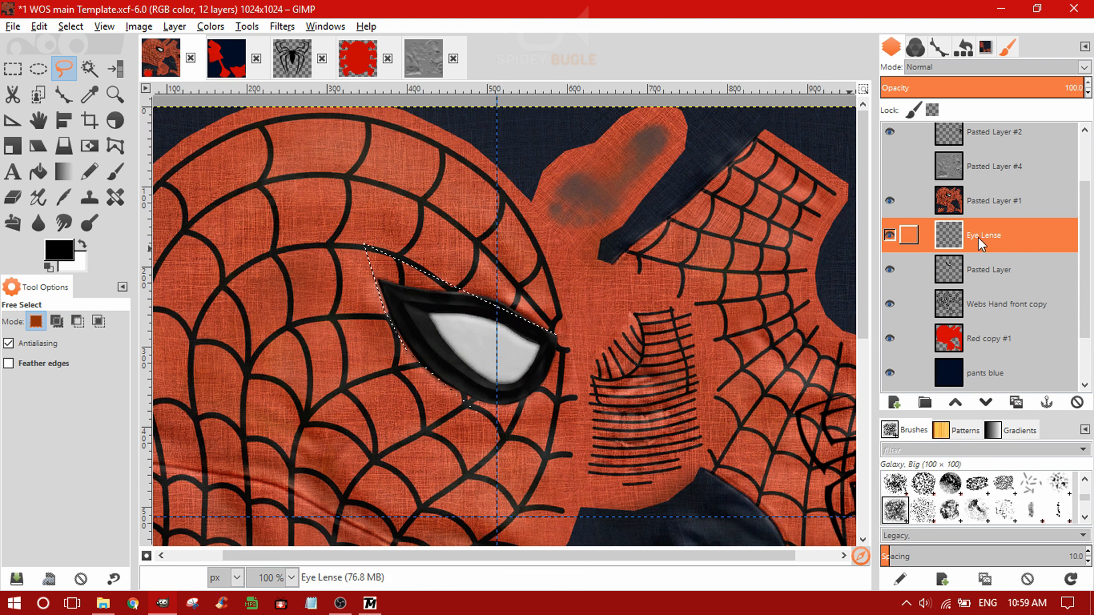
- Hide Pasted Layer #1 and Pasted Layer, and fill the eye selection on the Eye Lense layer with black
click(889, 200)
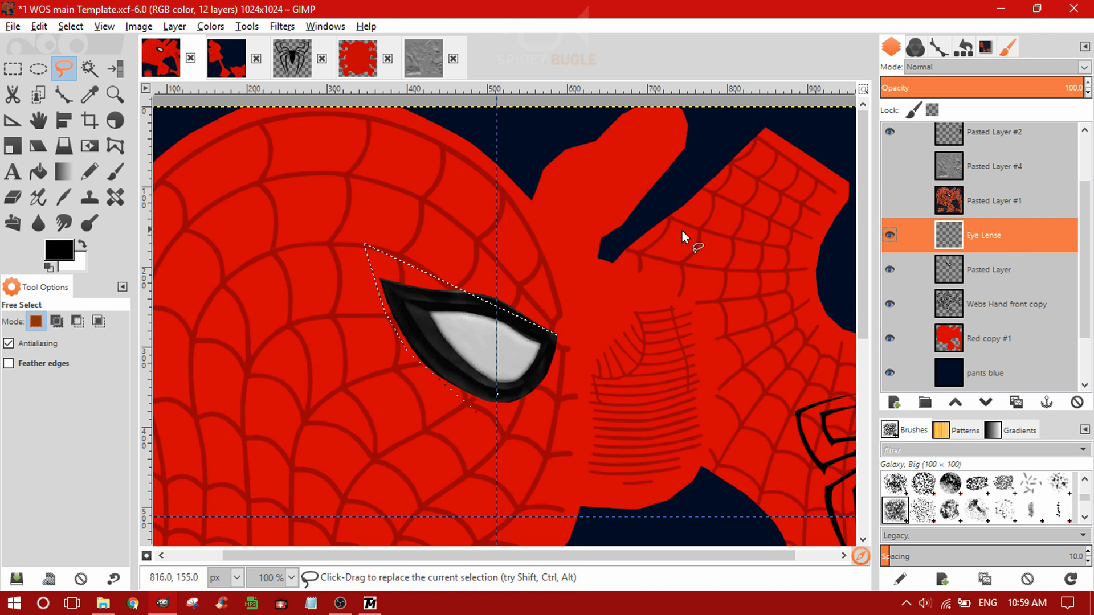
click(888, 272)
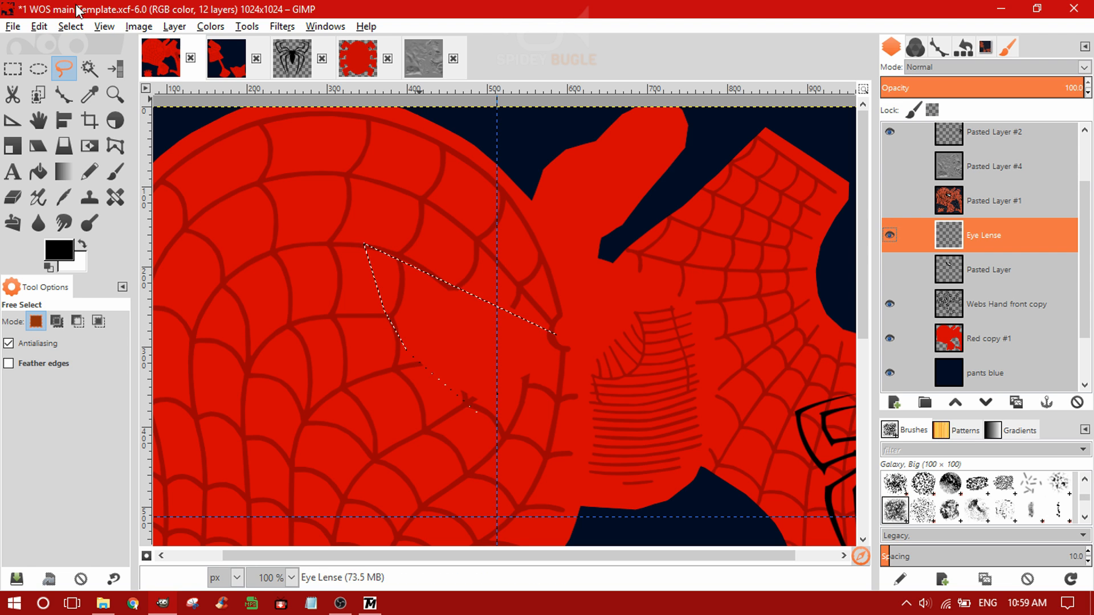
click(39, 26)
click(76, 274)
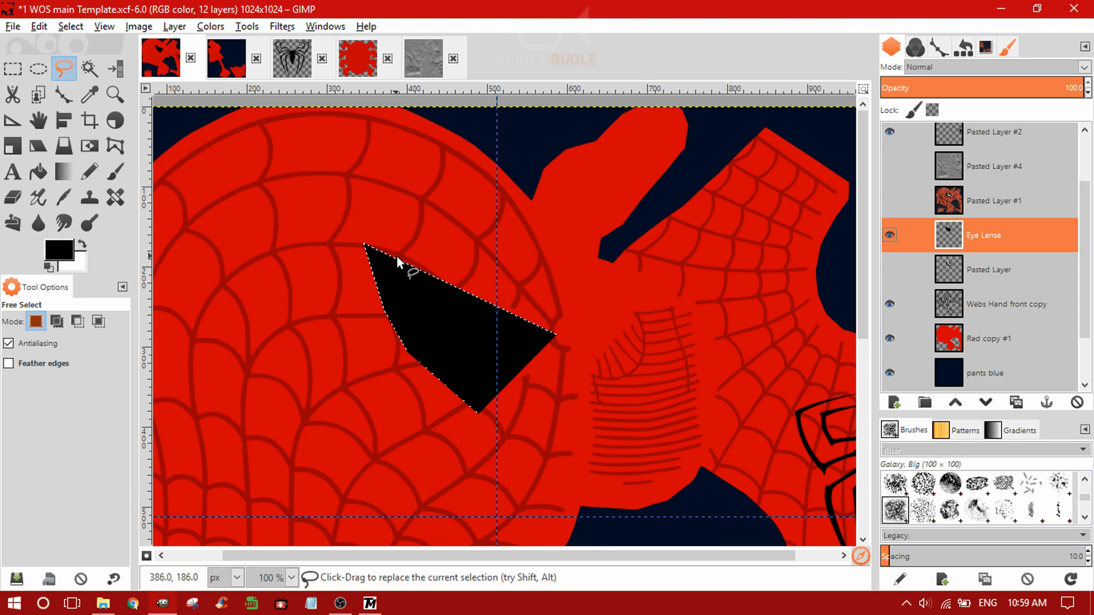
scroll(397, 256, down, 1)
scroll(432, 287, up, 1)
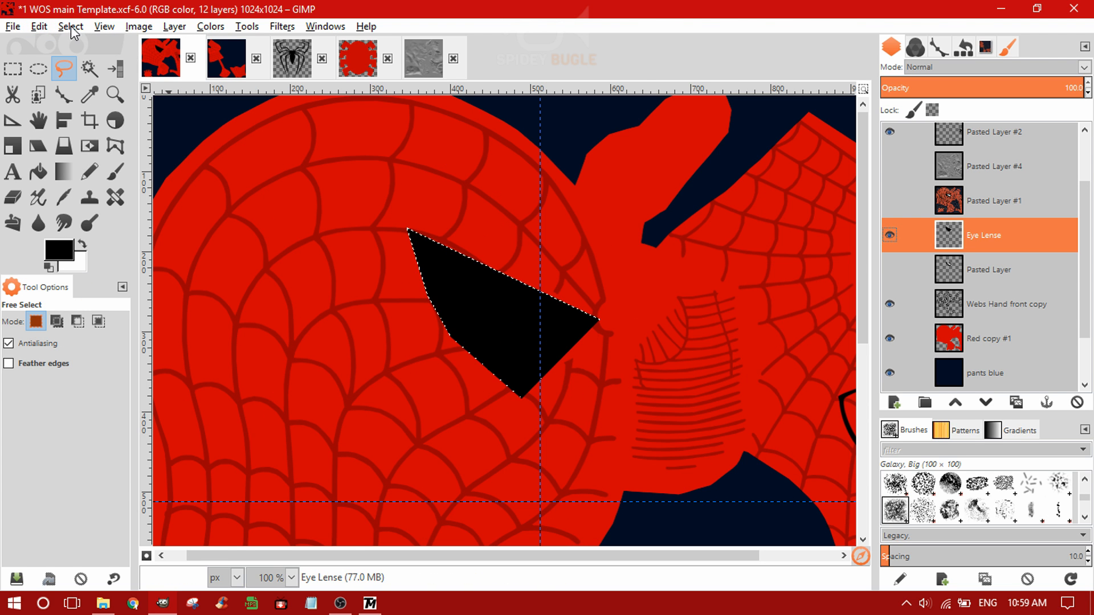
- Add a transparent 1024 × 1024 layer named Eye Lense w above the Eye Lense layer
right_click(909, 235)
click(896, 408)
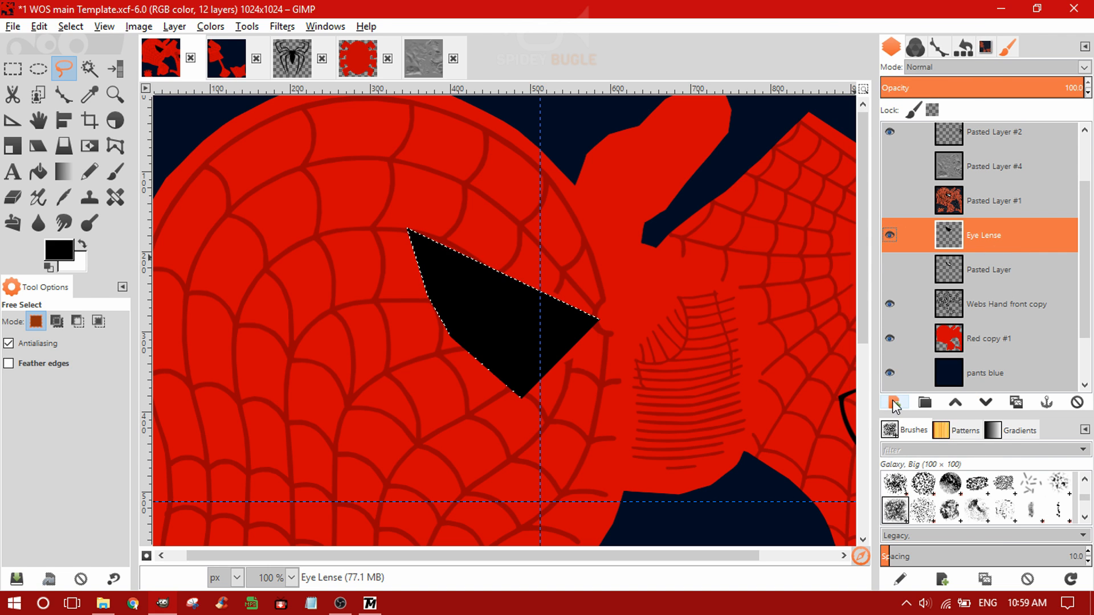
click(893, 405)
click(919, 362)
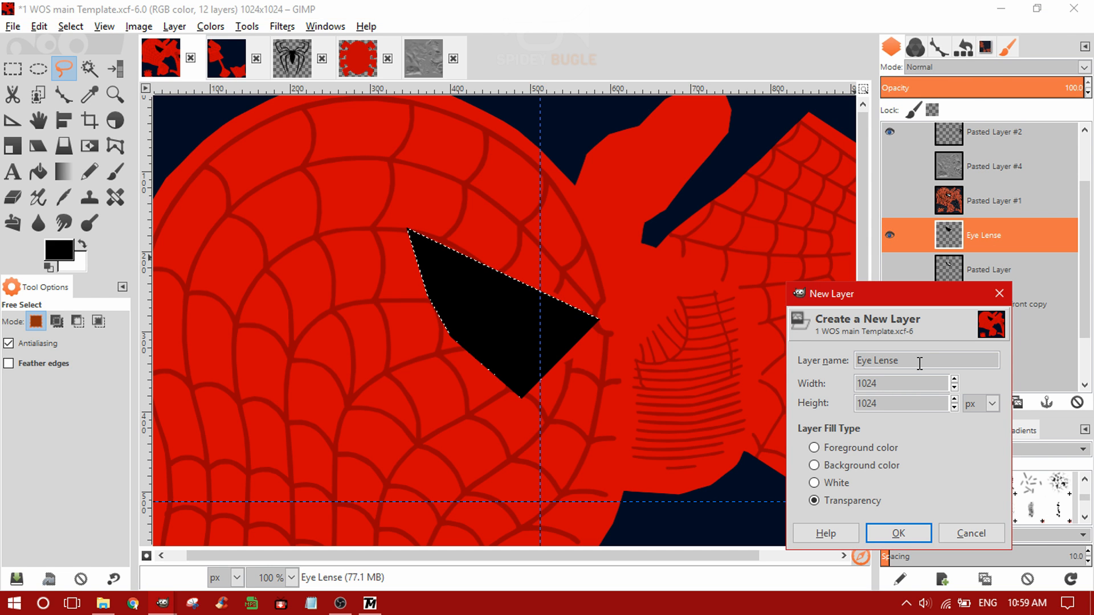
text(w)
key(Return)
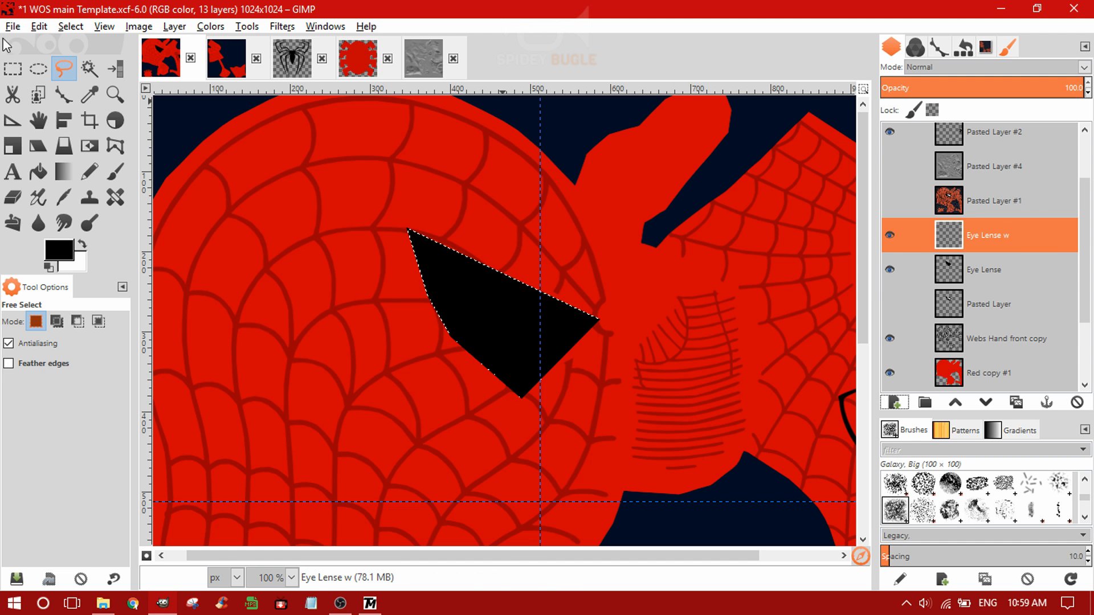
- Try shrinking the eye selection on the Eye Lense w layer by 5 px and then further, inspect its margin, and undo the shrinking
click(38, 26)
mouse_move(70, 26)
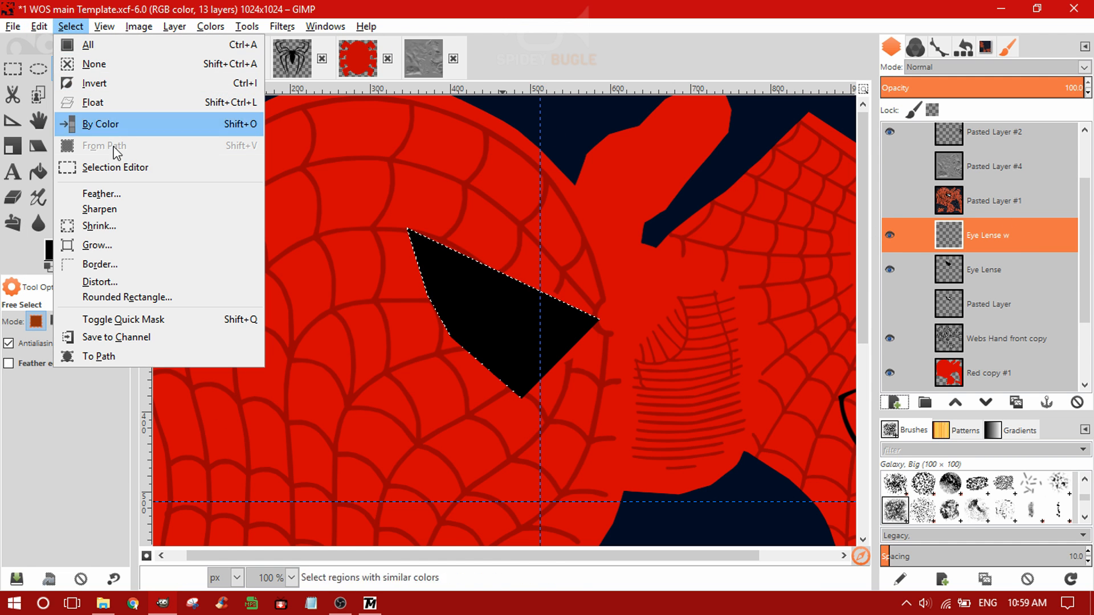
click(110, 231)
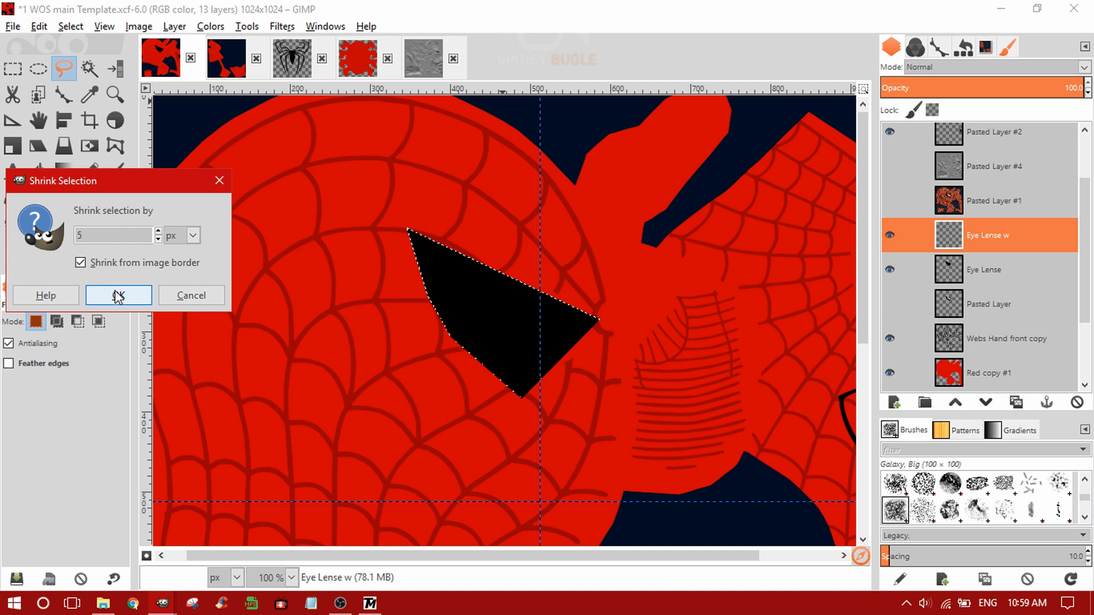
click(118, 293)
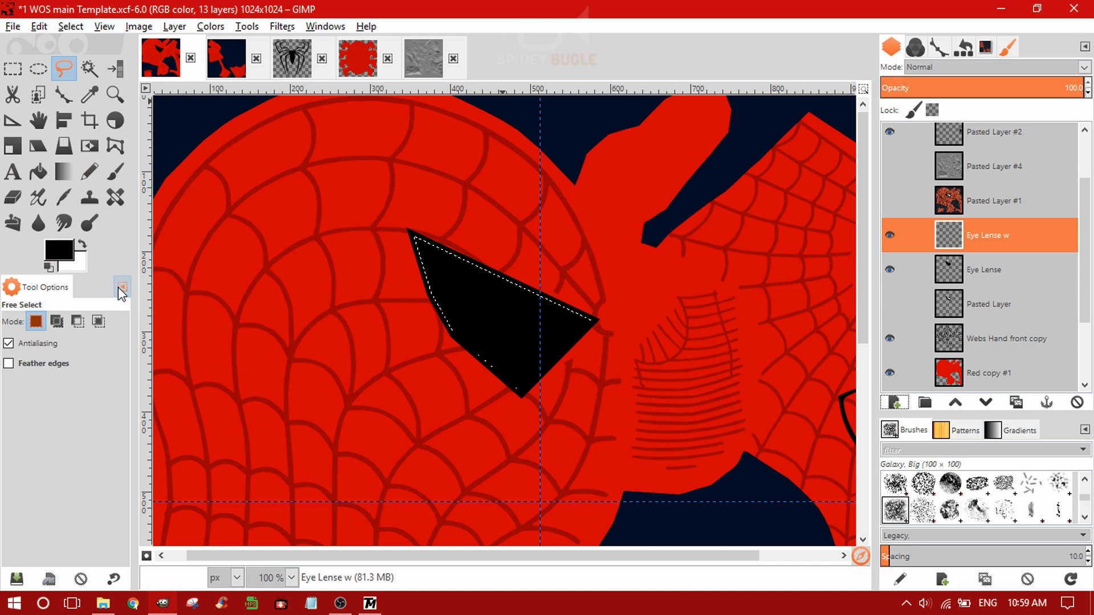
click(71, 27)
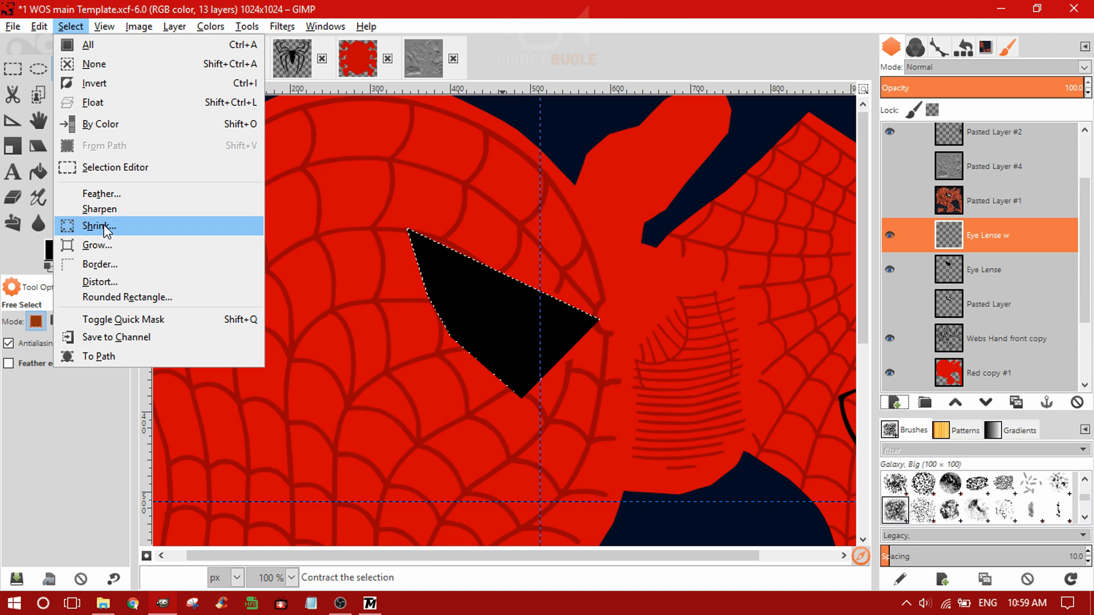
click(106, 227)
click(118, 290)
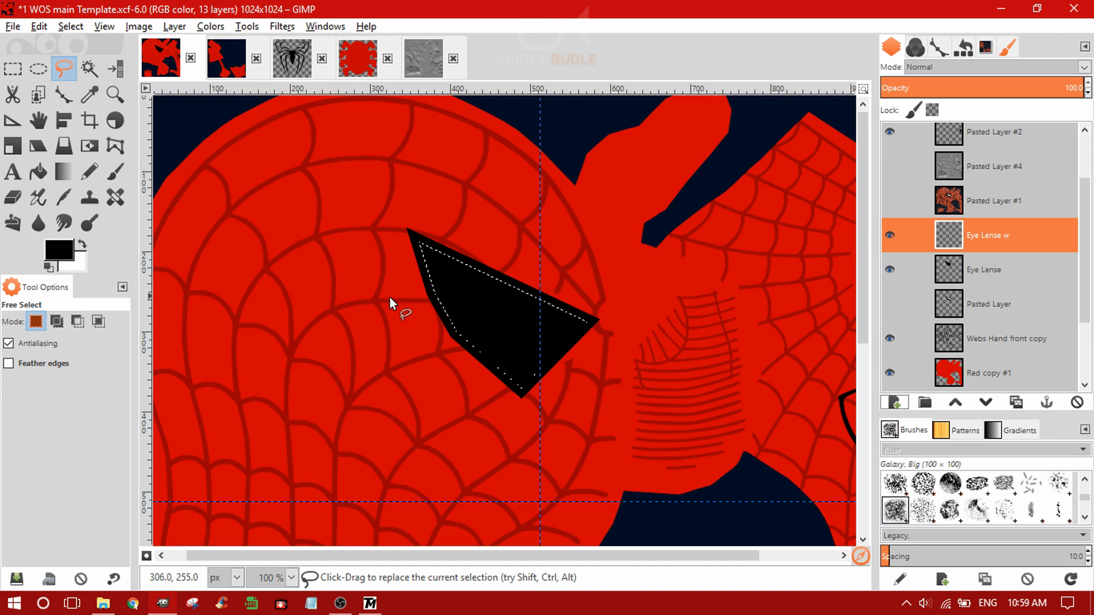
scroll(545, 303, up, 2)
scroll(613, 332, up, 1)
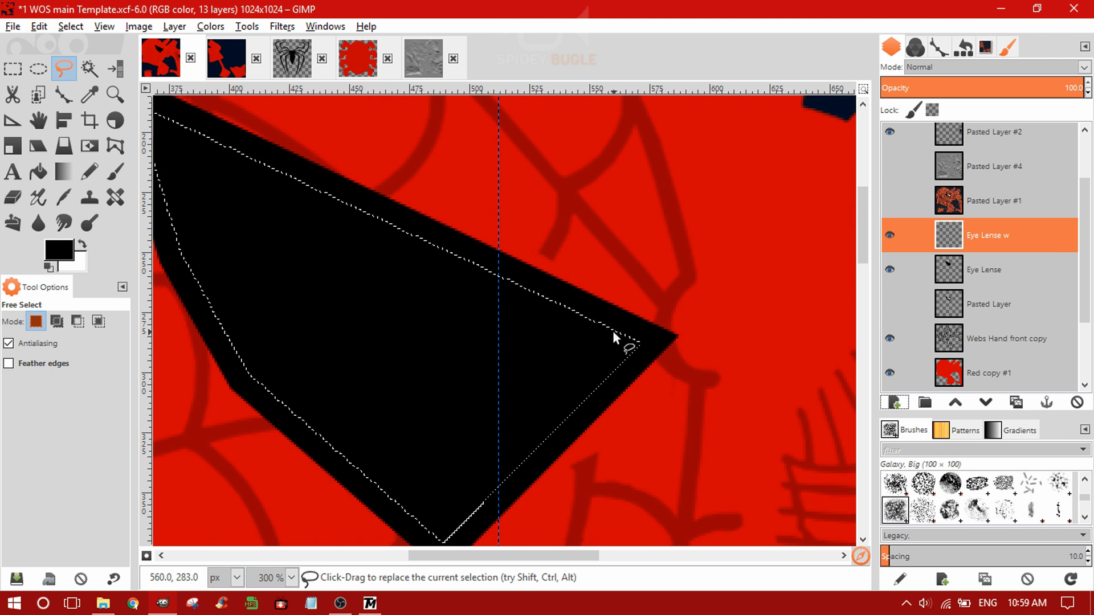
scroll(613, 330, down, 1)
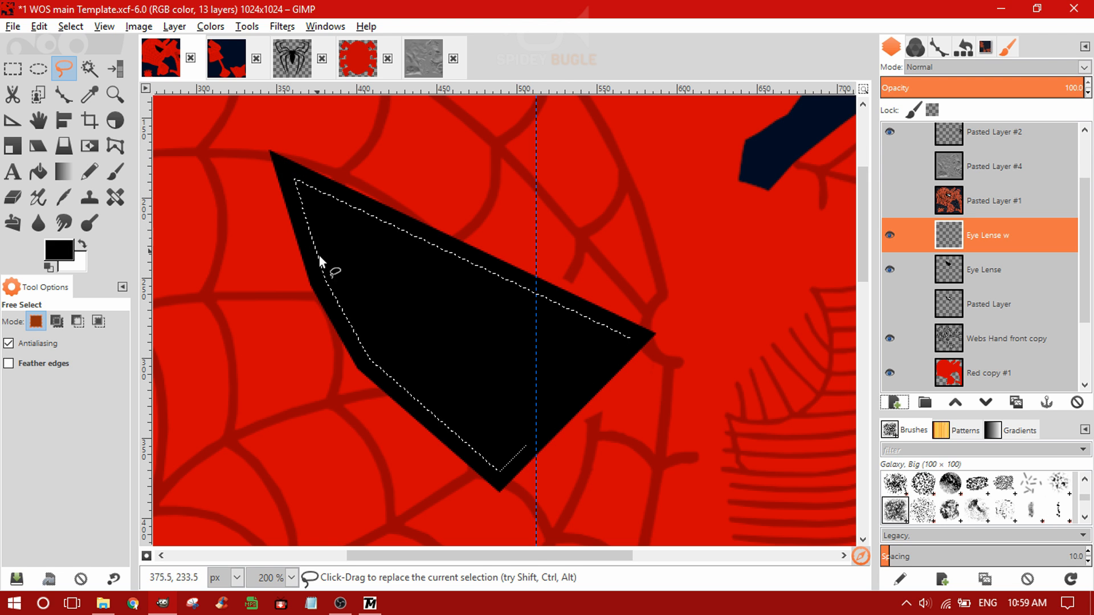
key(ctrl+z)
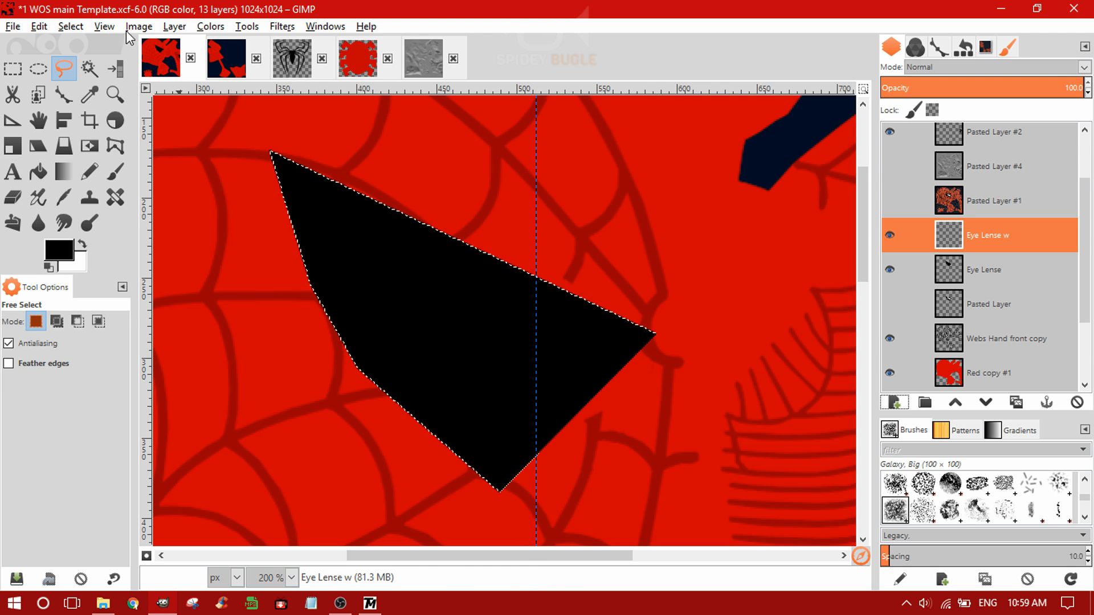
- Shrink the full eye selection on the Eye Lense w layer enough to leave a thick black rim around the lens
click(80, 27)
click(107, 226)
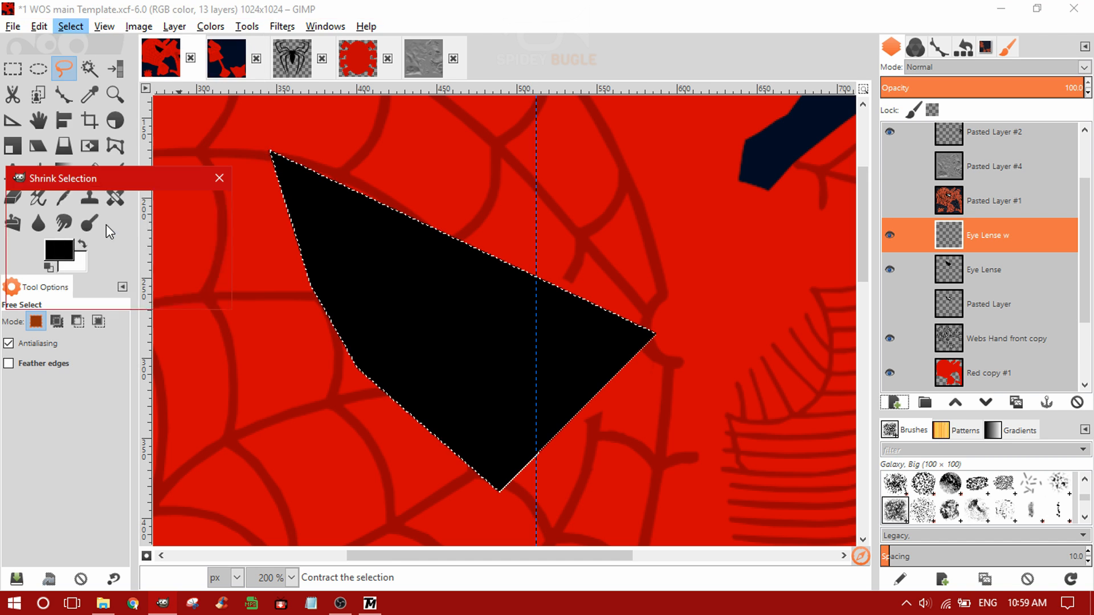
text(20)
click(119, 293)
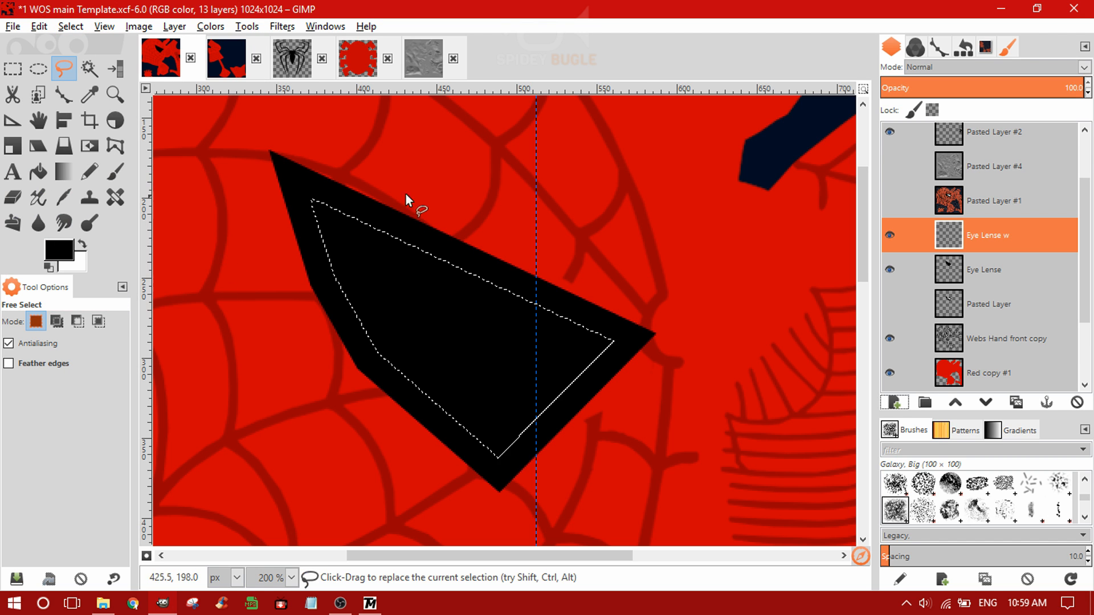
scroll(408, 202, down, 1)
scroll(380, 202, up, 1)
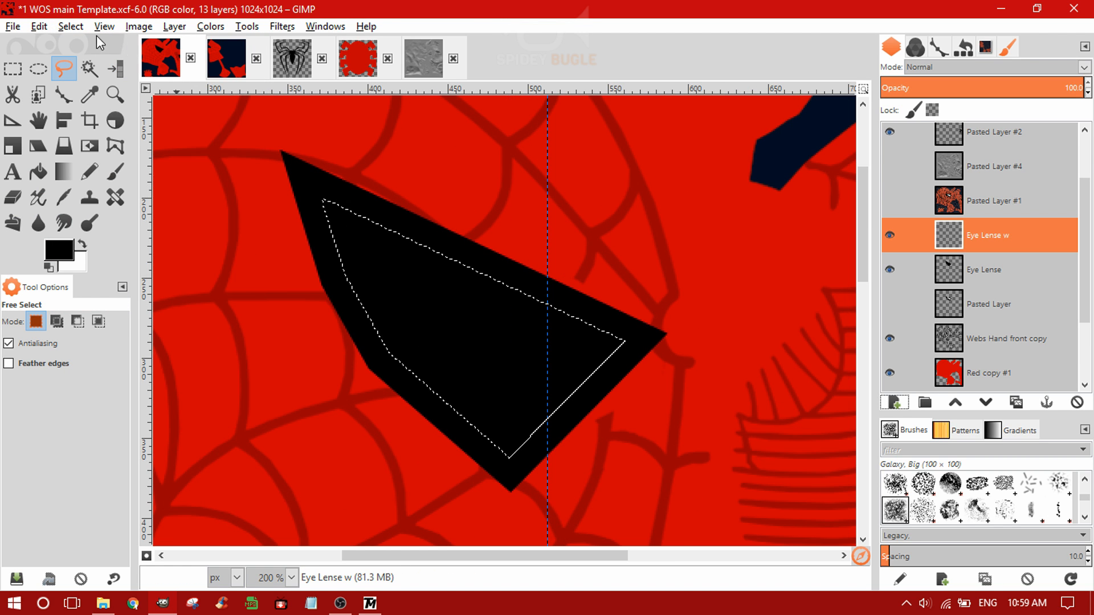
- Fill the shrunken eye selection on the Eye Lense w layer with the white background color and deselect it
click(42, 26)
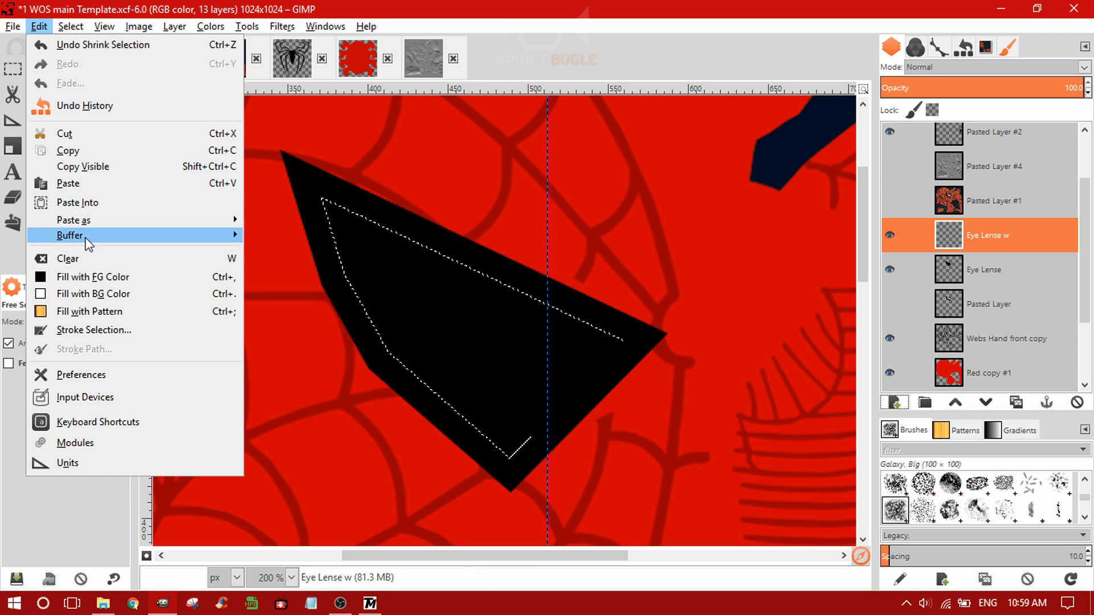
click(112, 290)
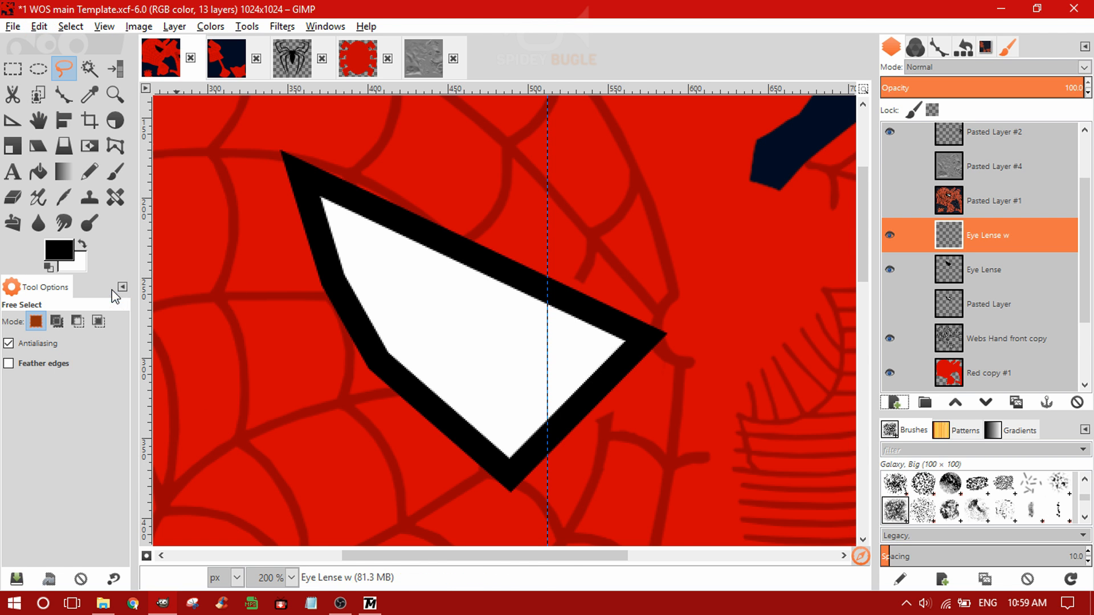
click(70, 26)
click(94, 64)
scroll(541, 244, down, 4)
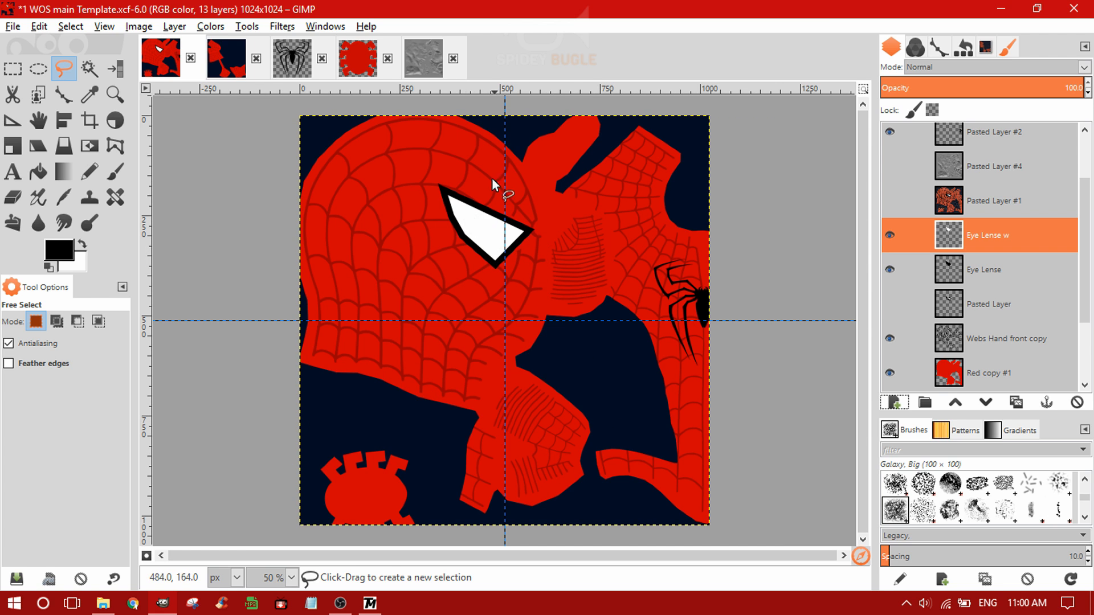
- Export the main template to the Main Game Suit folder as PNG, replacing SPIDER-MAN WEB OF SHADOWS.EXE_0x1D51ED58.png
click(230, 69)
scroll(230, 69, up, 1)
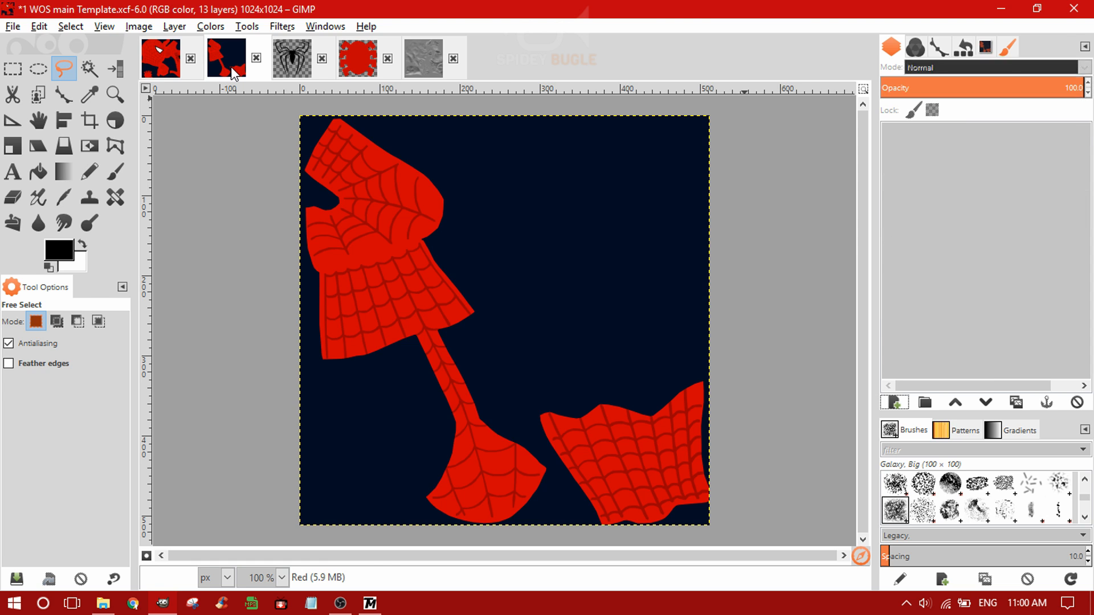
click(14, 27)
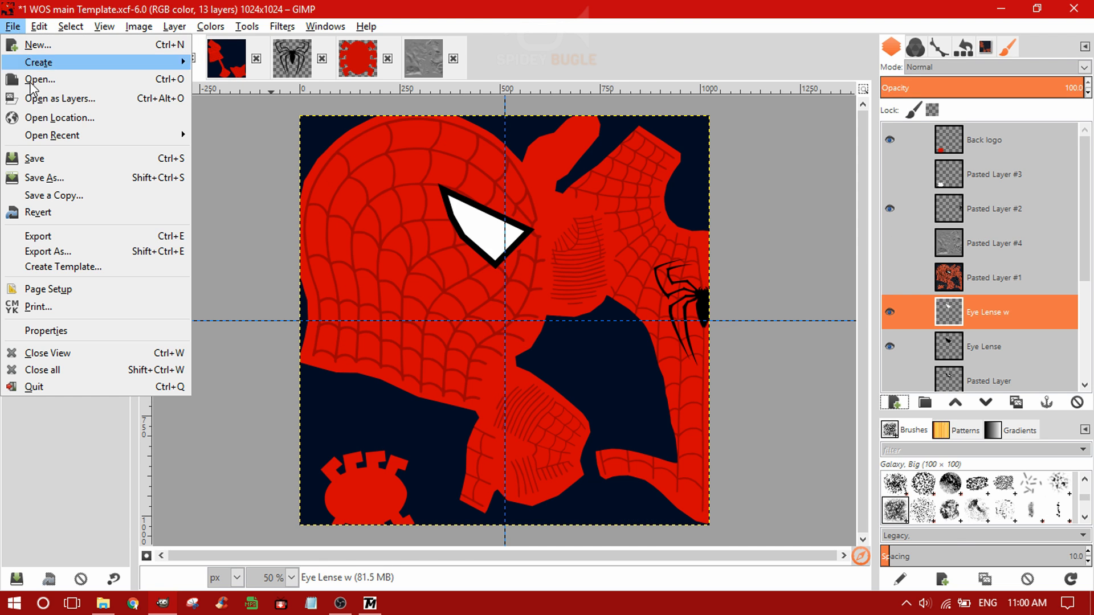
click(65, 251)
double_click(348, 304)
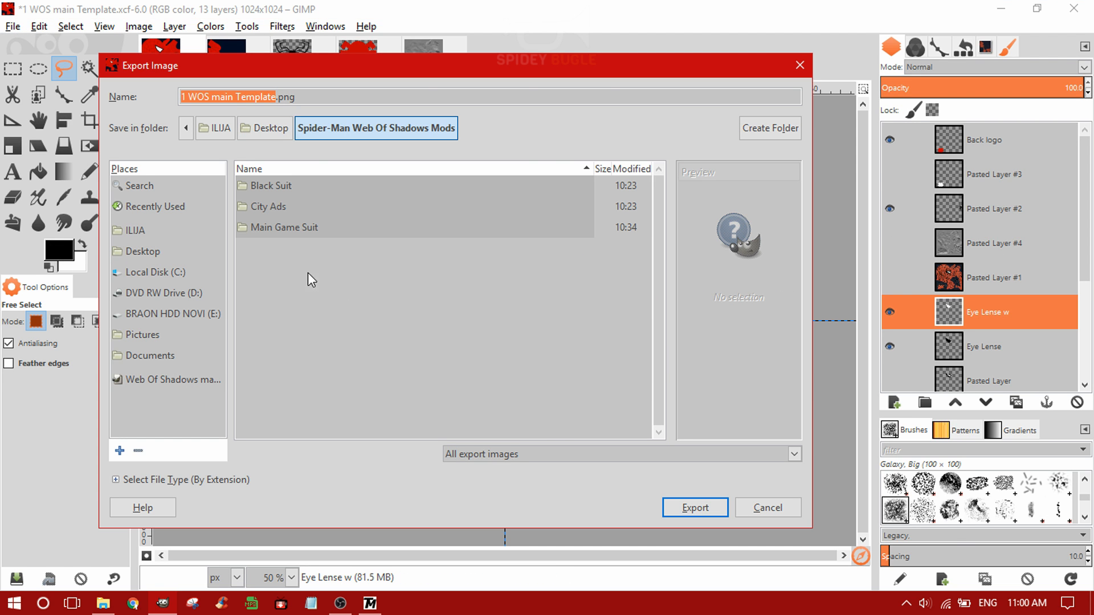
double_click(276, 228)
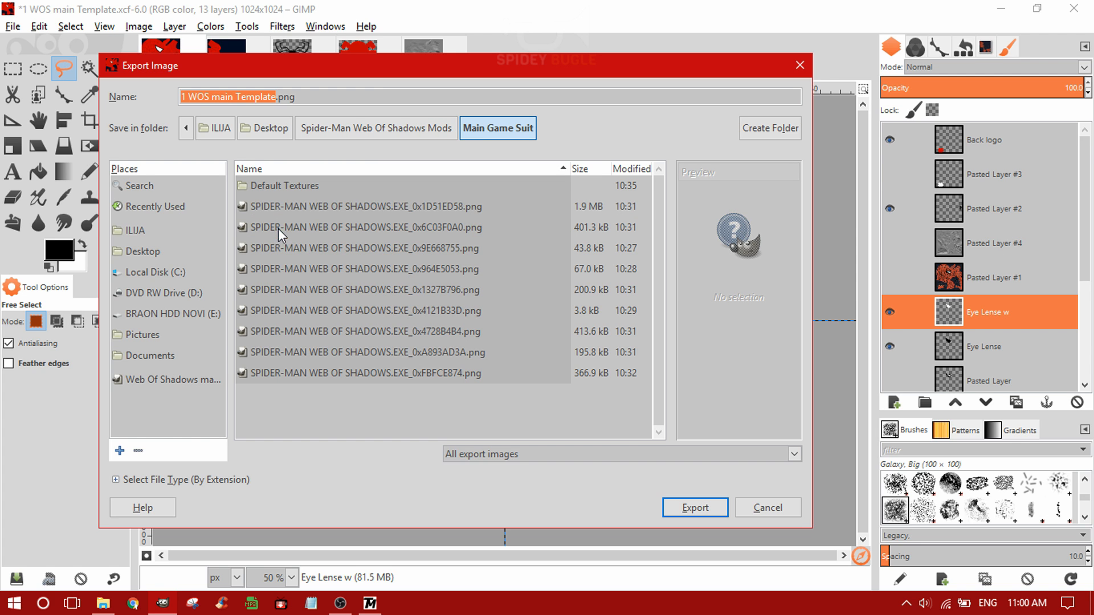
click(345, 202)
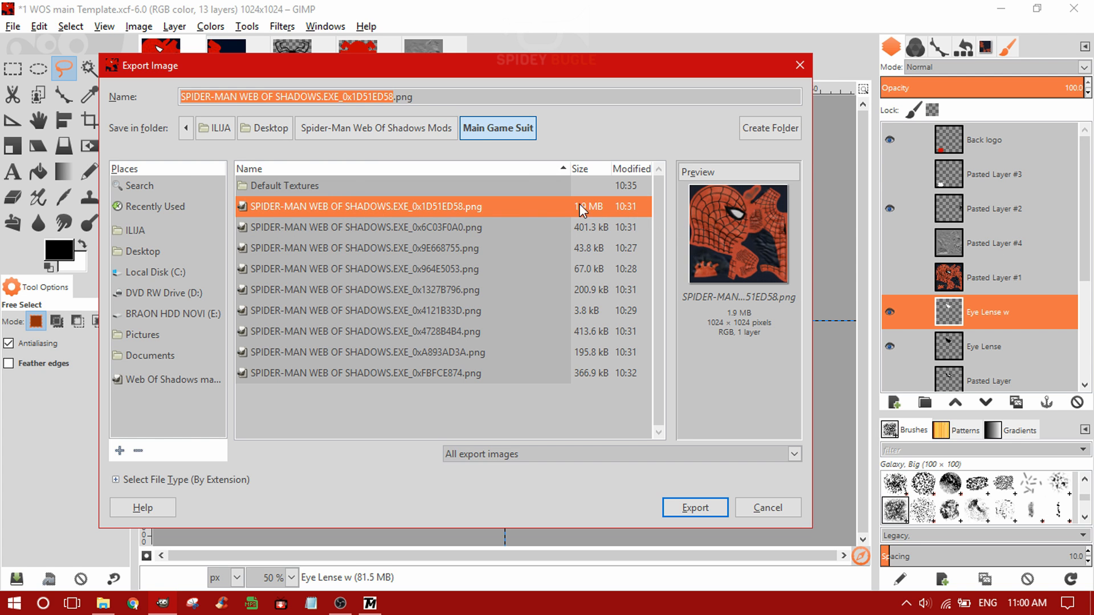
click(748, 504)
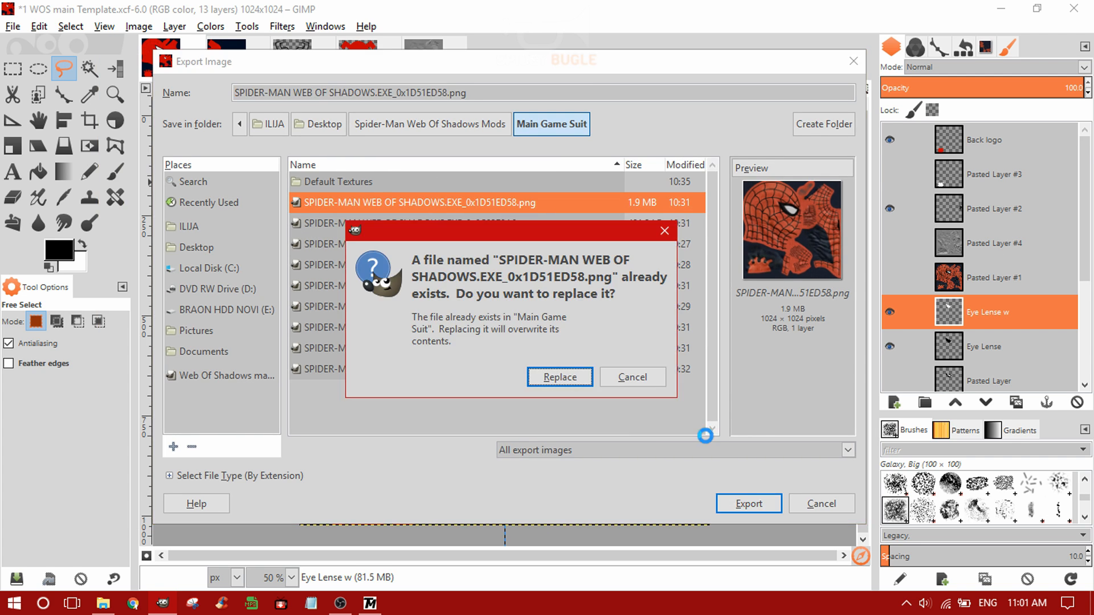
click(568, 379)
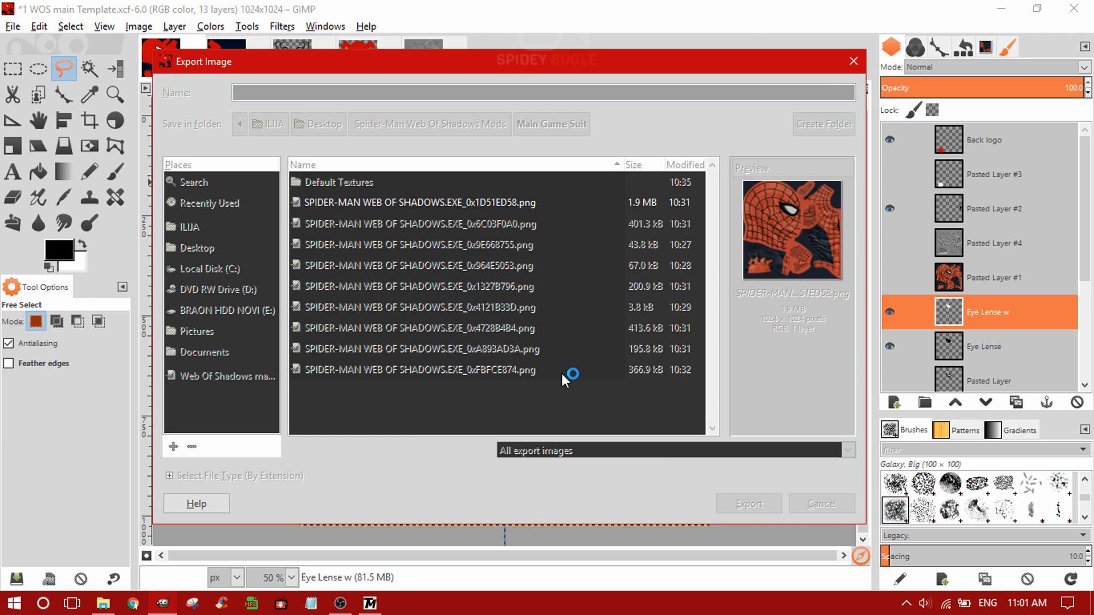
click(565, 448)
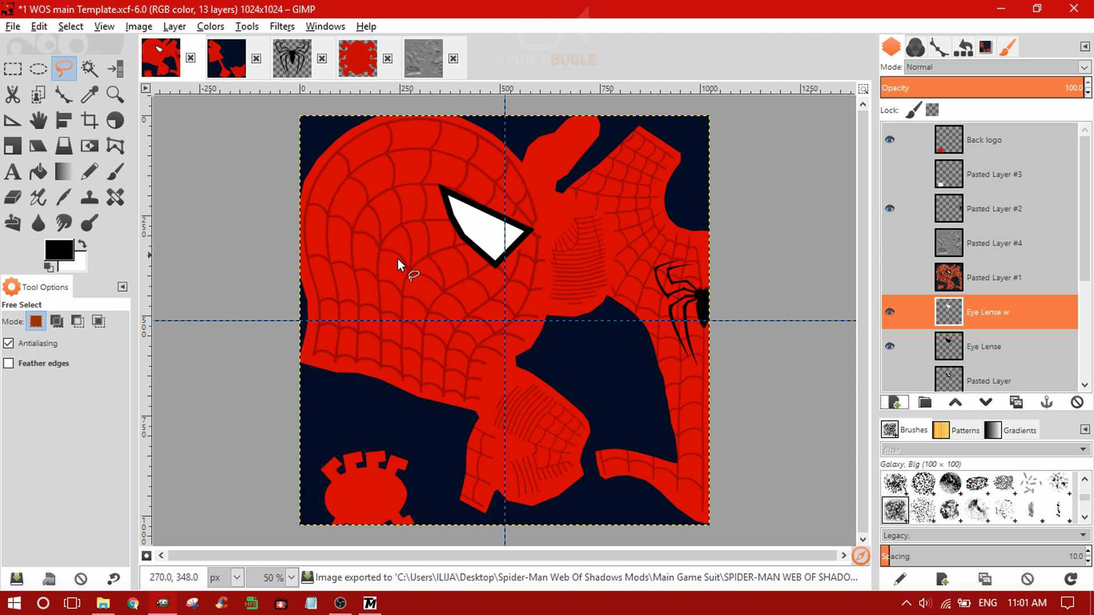
- Export the arms and legs template to the Main Game Suit folder as PNG, replacing SPIDER-MAN WEB OF SHADOWS.EXE_0x6C03F0A0.png
click(226, 57)
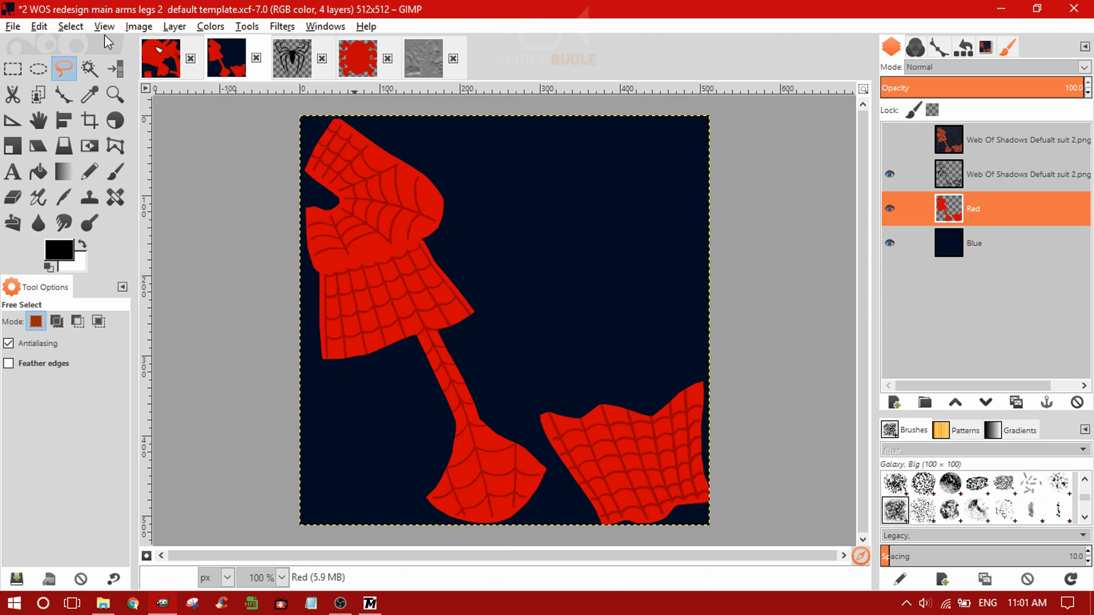
click(13, 26)
click(29, 251)
double_click(343, 223)
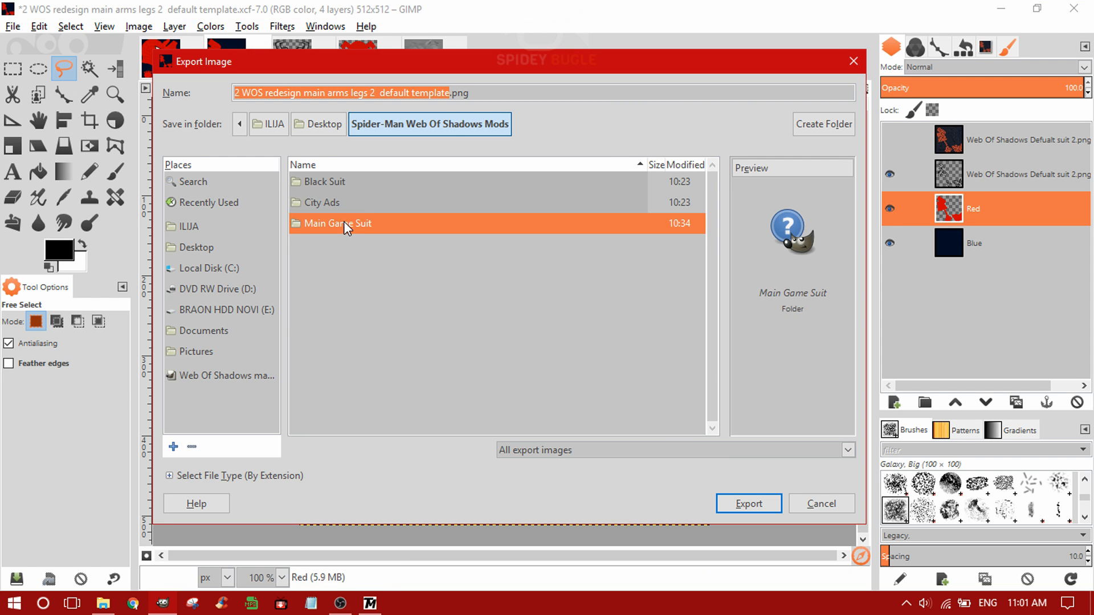
click(501, 223)
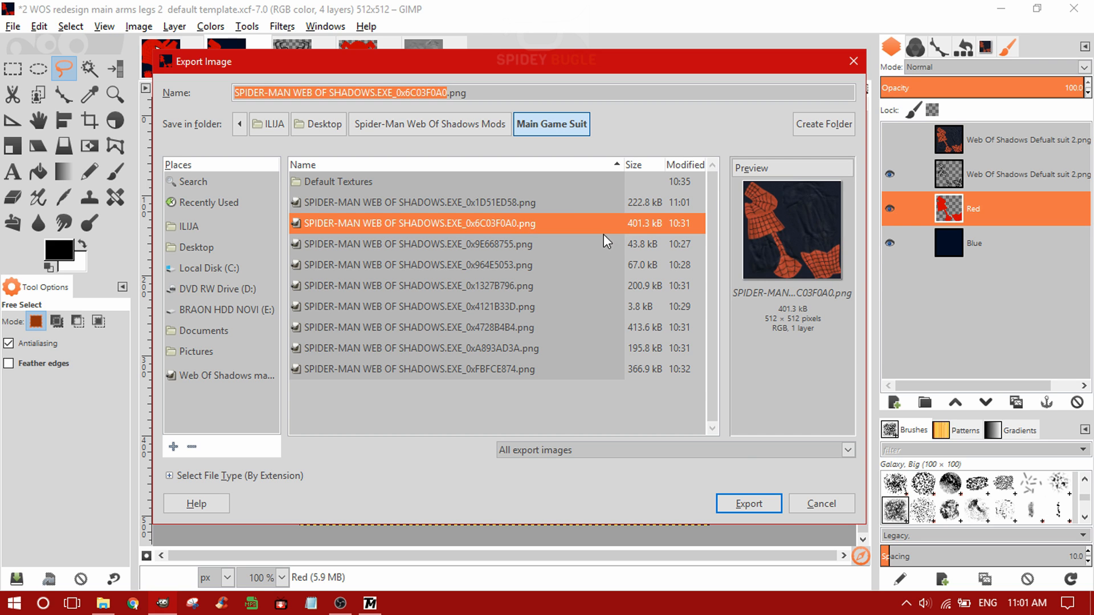
click(746, 503)
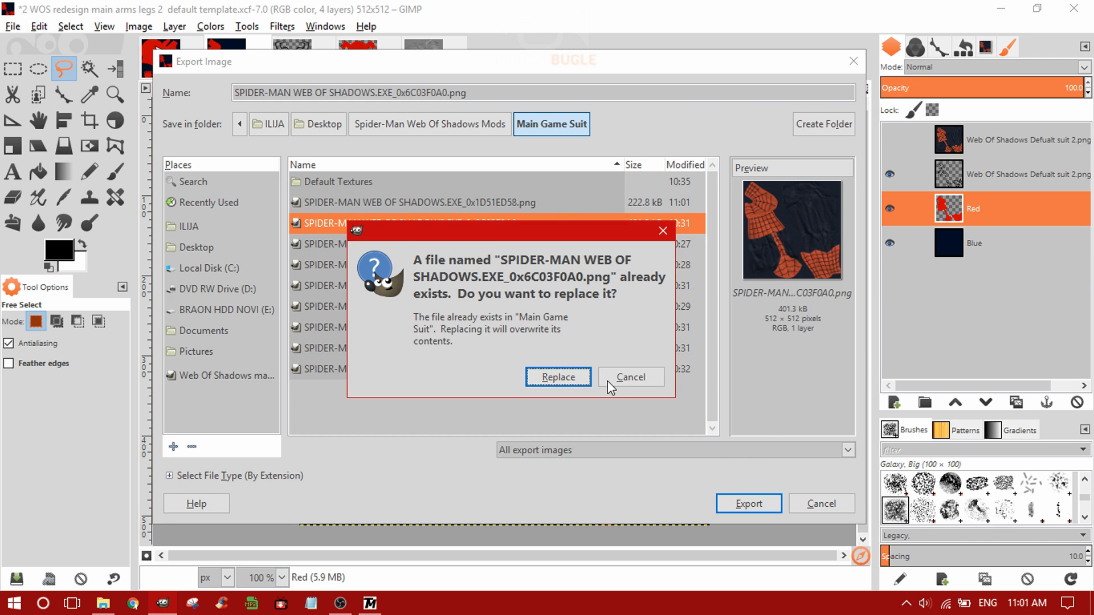
click(564, 376)
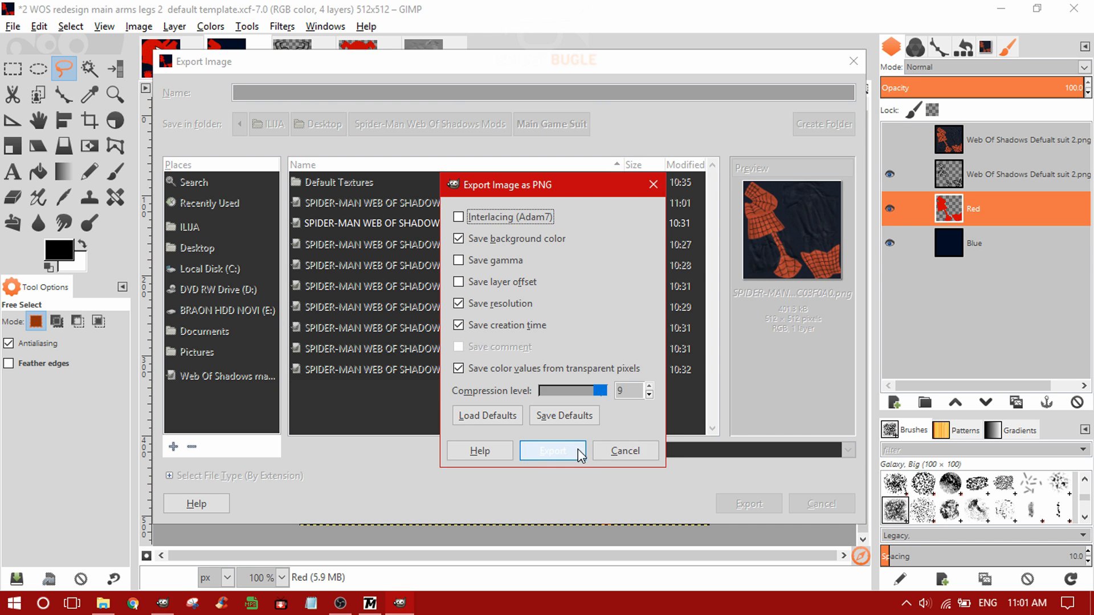
click(576, 448)
- Switch to File Explorer and check the exported suit textures in the Main Game Suit folder
key(alt+Tab)
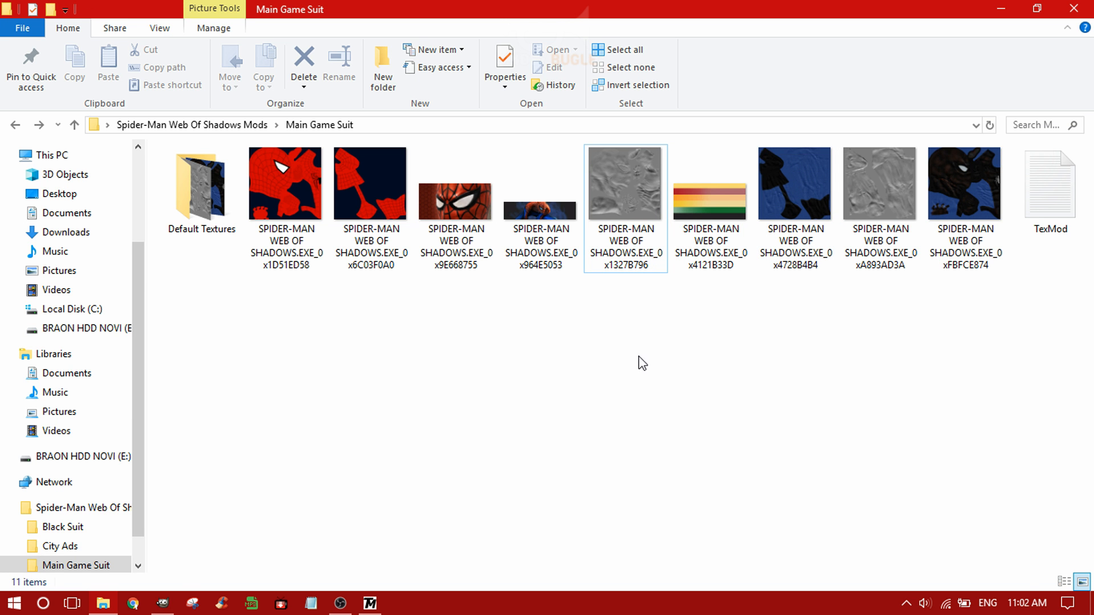
click(163, 604)
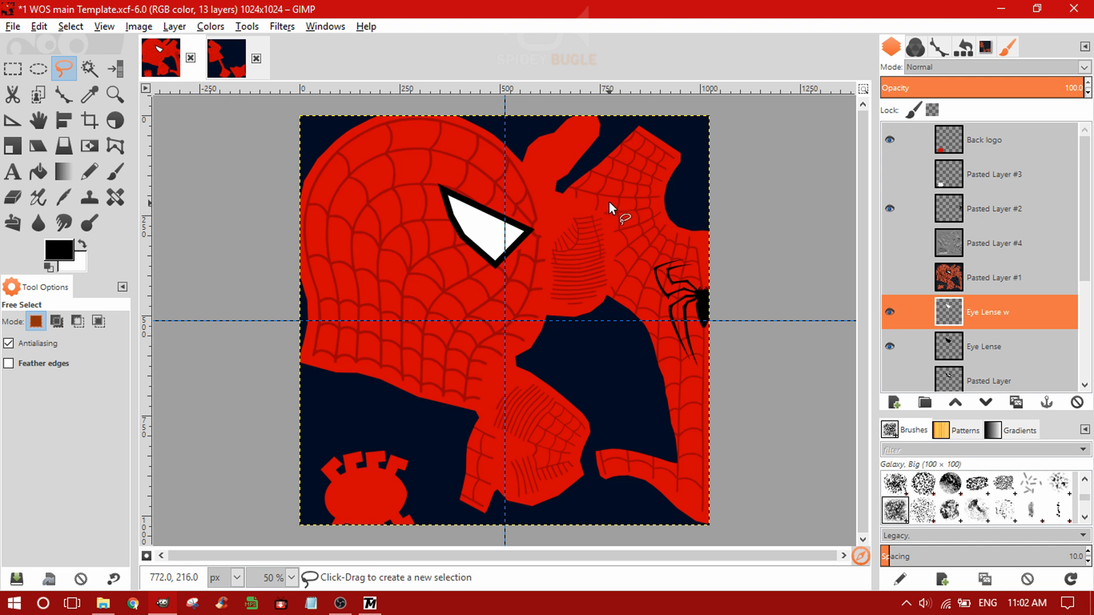
click(103, 604)
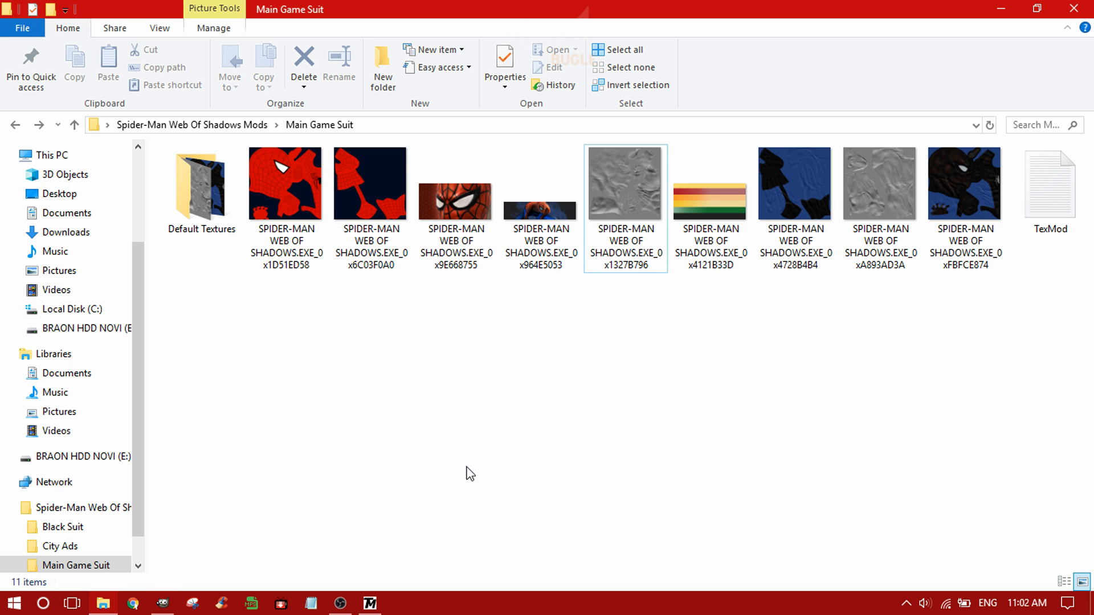
click(773, 230)
click(997, 192)
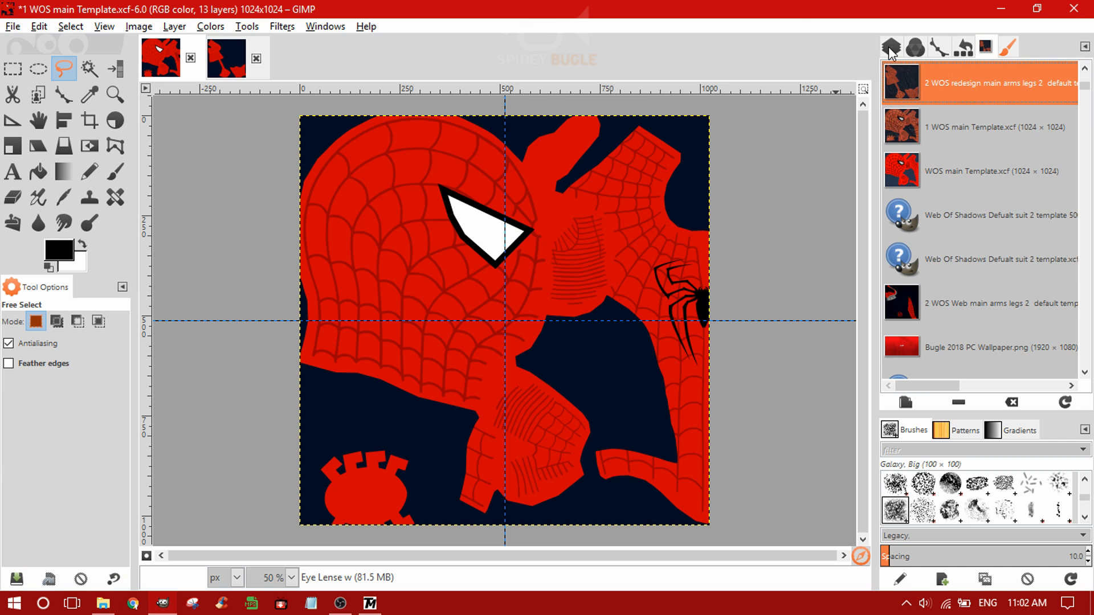
- Return to GIMP and save the main template as WOS Template main.xcf in the Spider-Man Web Of Shadows Mods folder
click(162, 603)
click(13, 26)
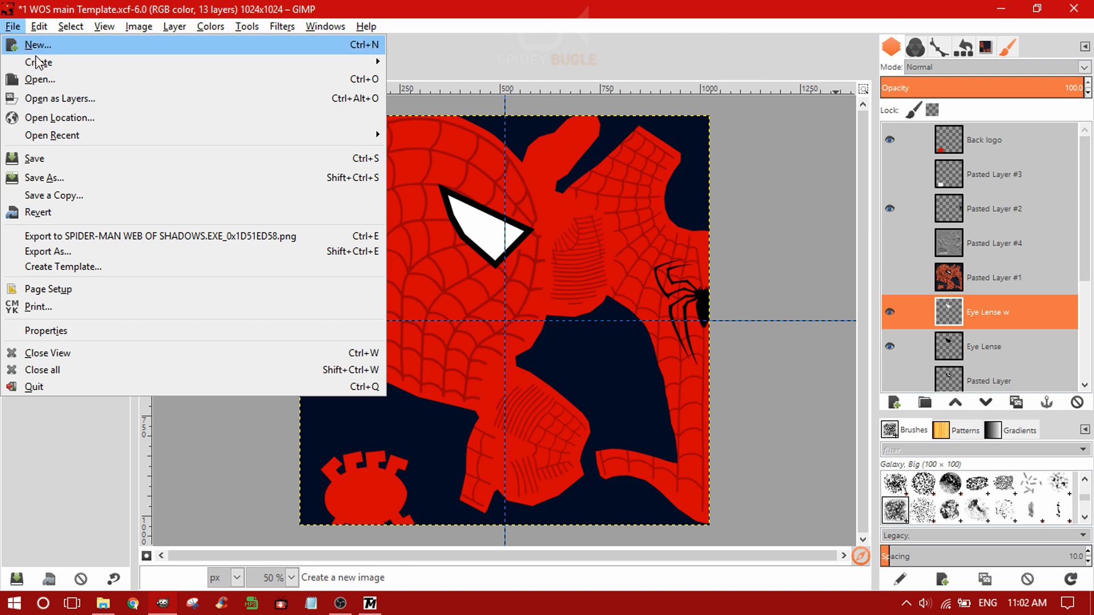
click(69, 181)
text(WOS Template main.xcf)
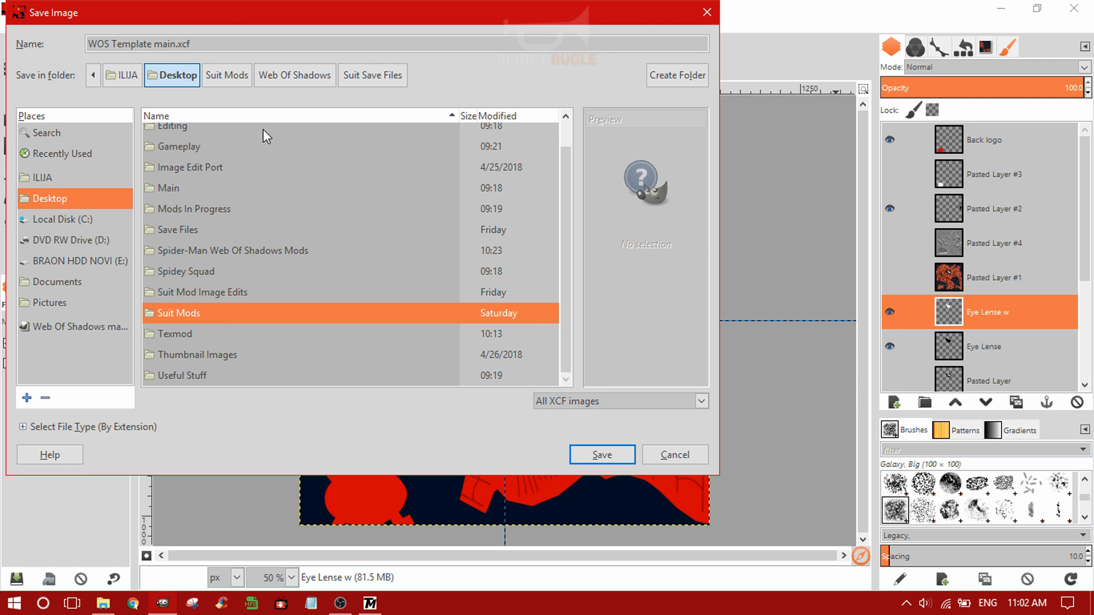
double_click(281, 250)
click(602, 454)
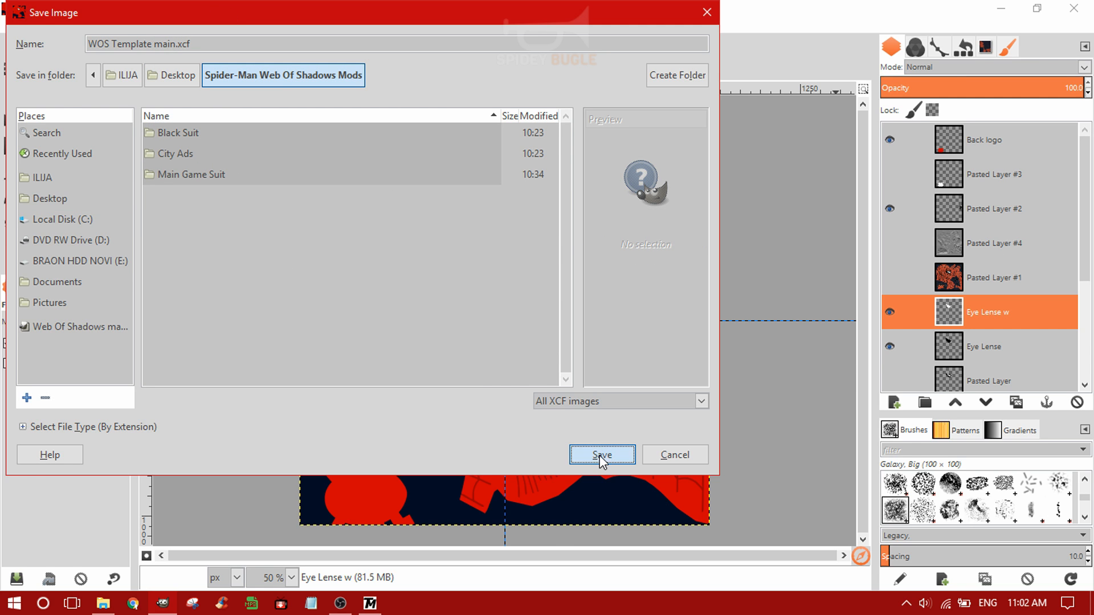
- Save the arms and legs template as WOS Template arms legs.xcf in the Spider-Man Web Of Shadows Mods folder
click(228, 60)
click(12, 26)
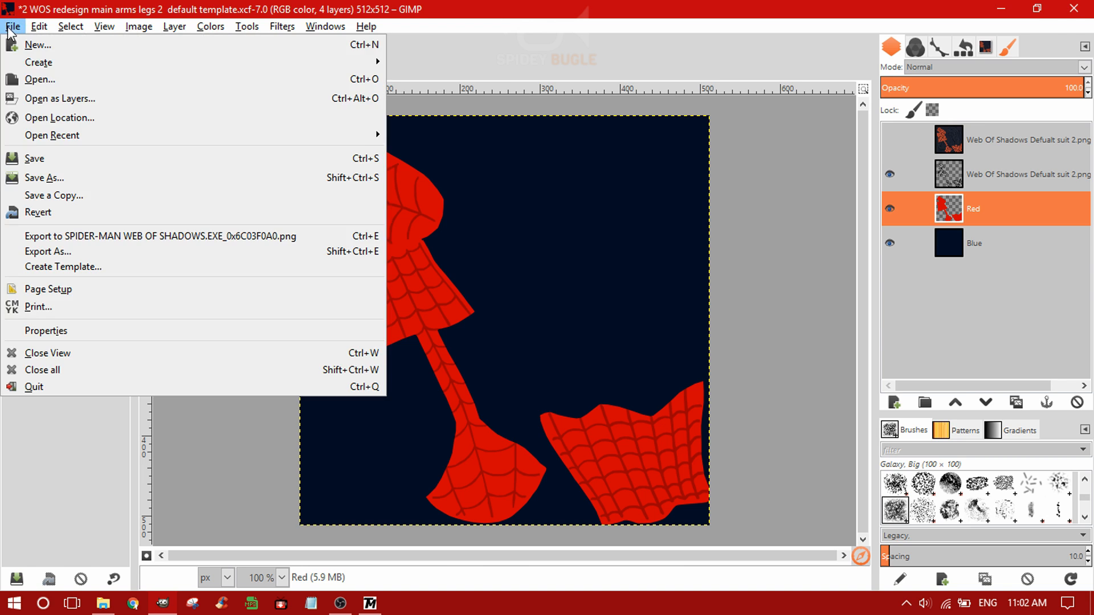
click(46, 176)
click(202, 196)
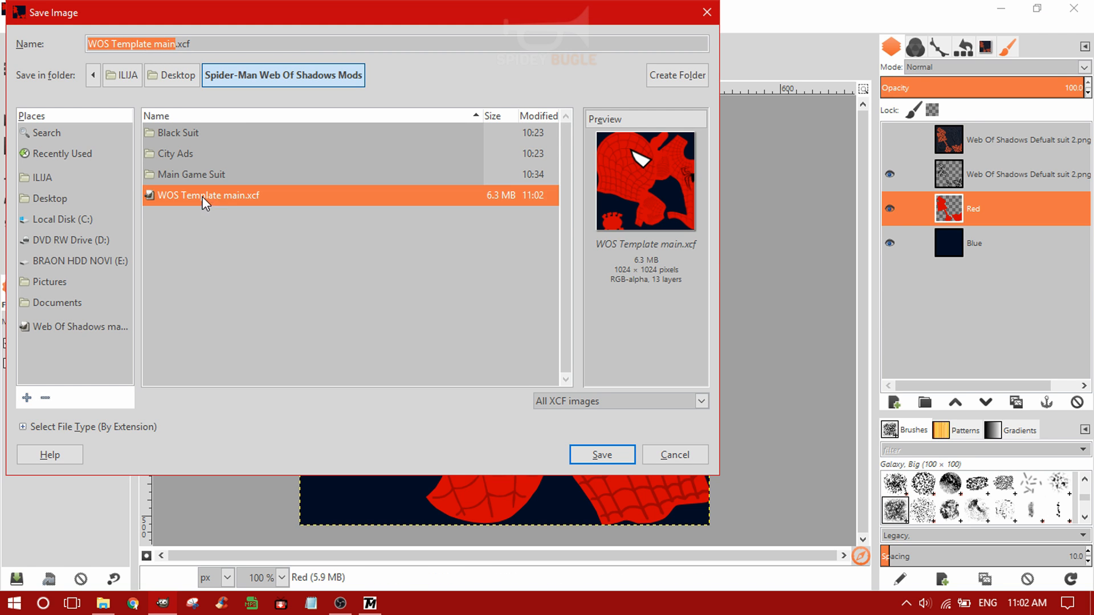
click(176, 45)
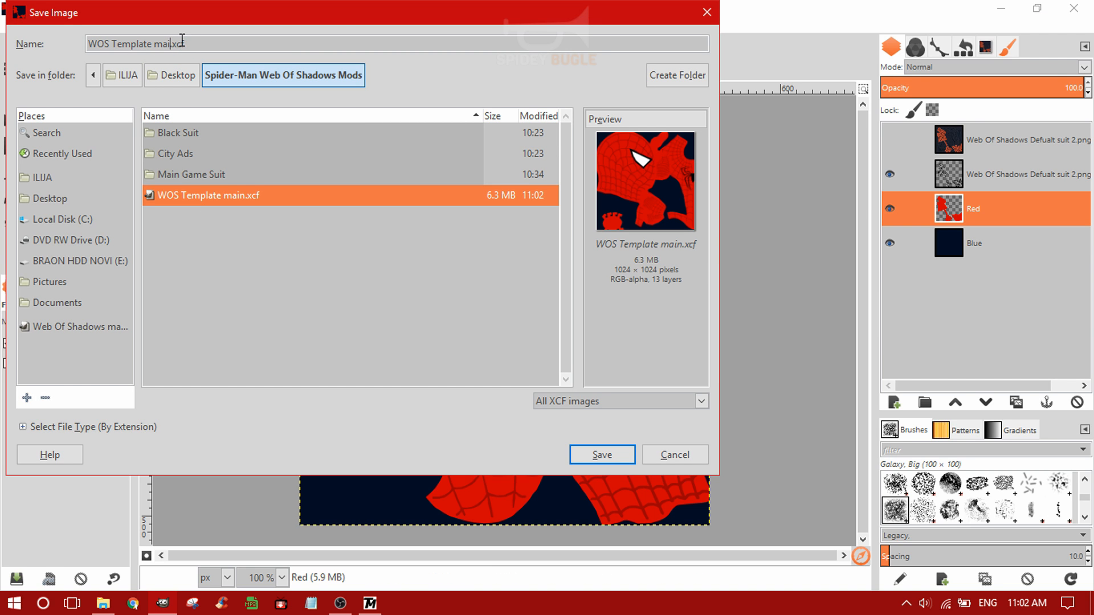
text(arms legs)
click(614, 459)
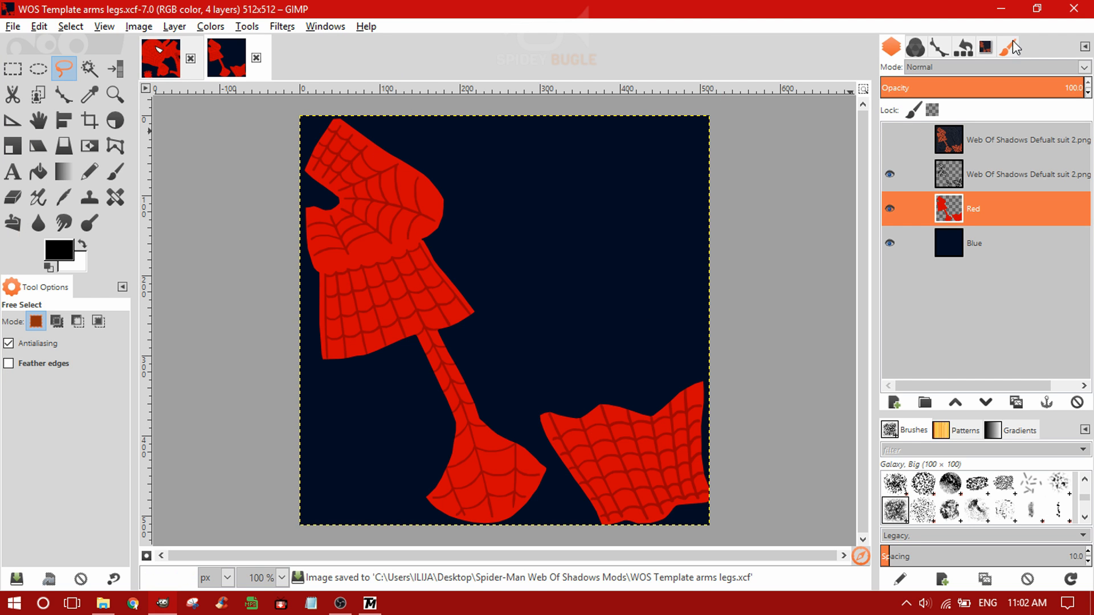
- Open second copies of WOS Template main.xcf and WOS Template arms legs.xcf from the recent documents history
click(985, 47)
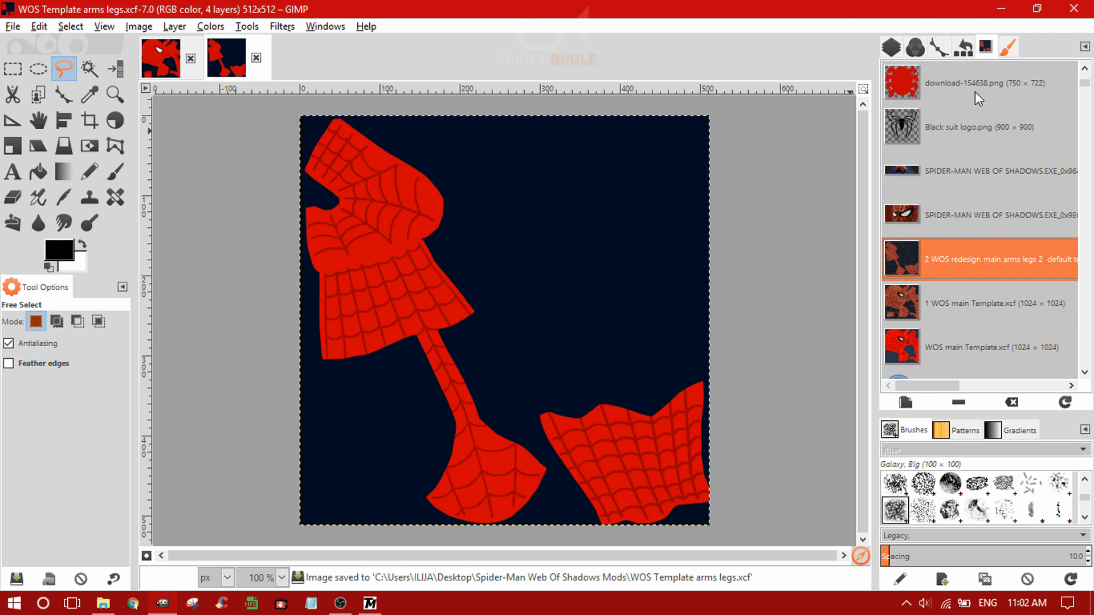
double_click(954, 128)
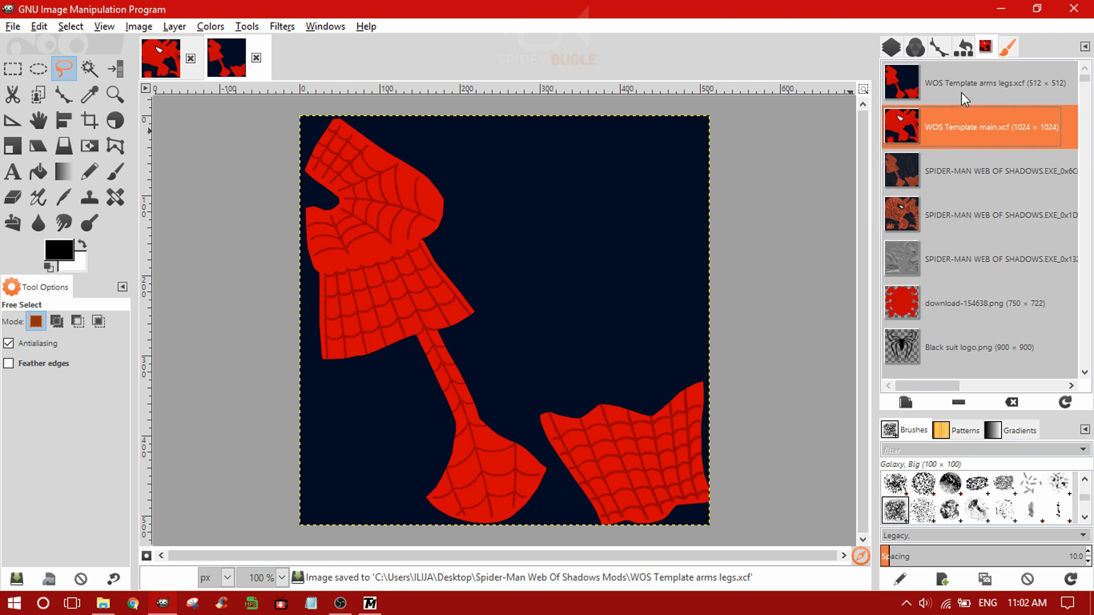
double_click(951, 122)
click(891, 48)
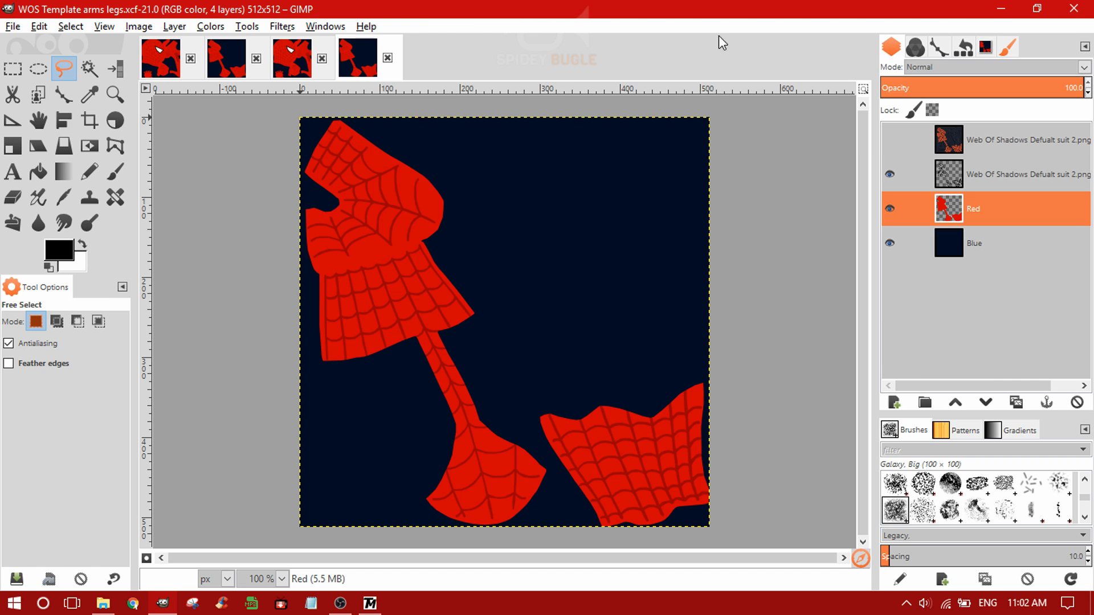
- Look over the open template copies, then switch to File Explorer to check the textures in the Main Game Suit folder
click(285, 55)
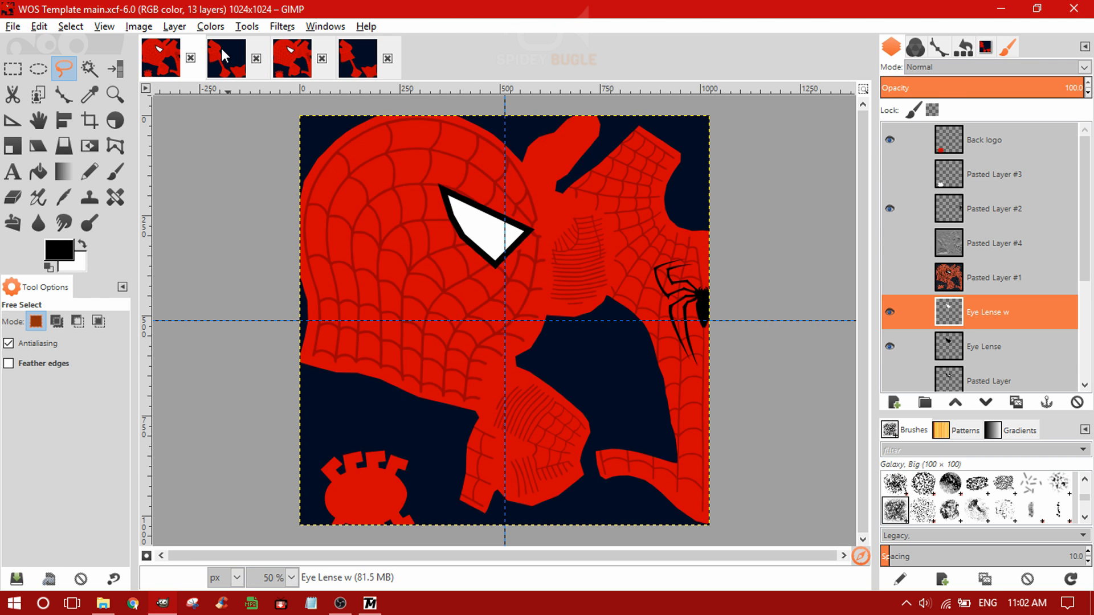
click(245, 54)
click(286, 55)
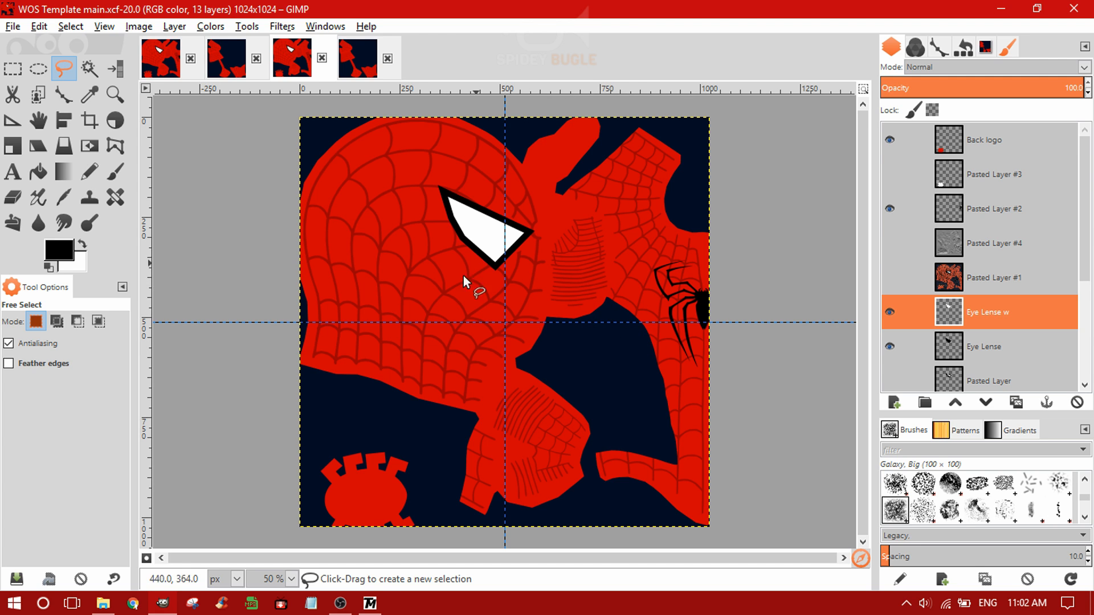
click(102, 603)
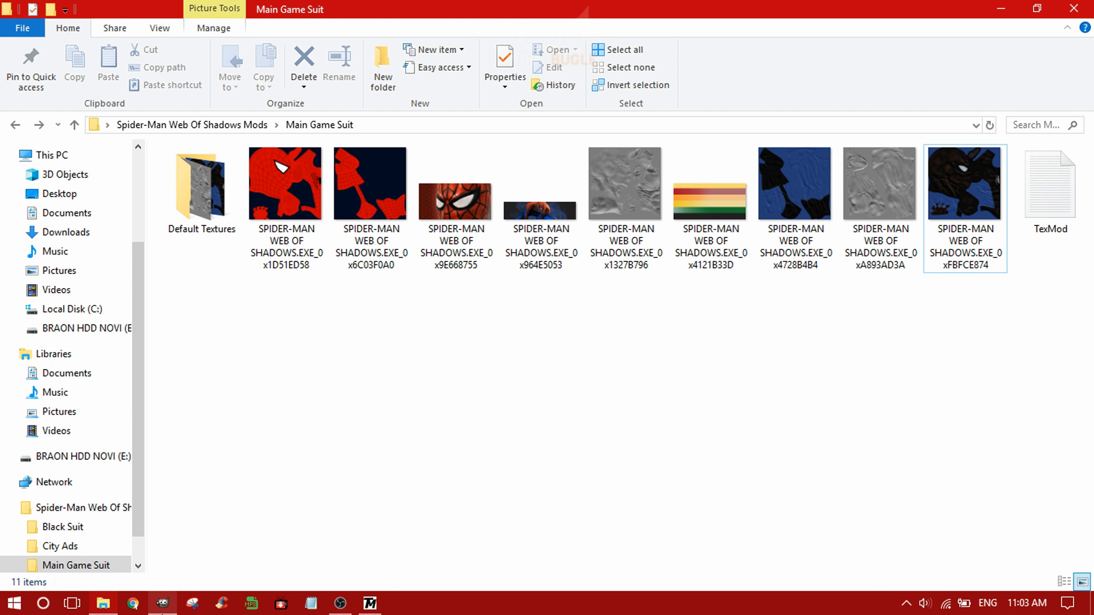
- Return to GIMP and scale the second copy of the main template to 512 × 512 pixels
click(162, 604)
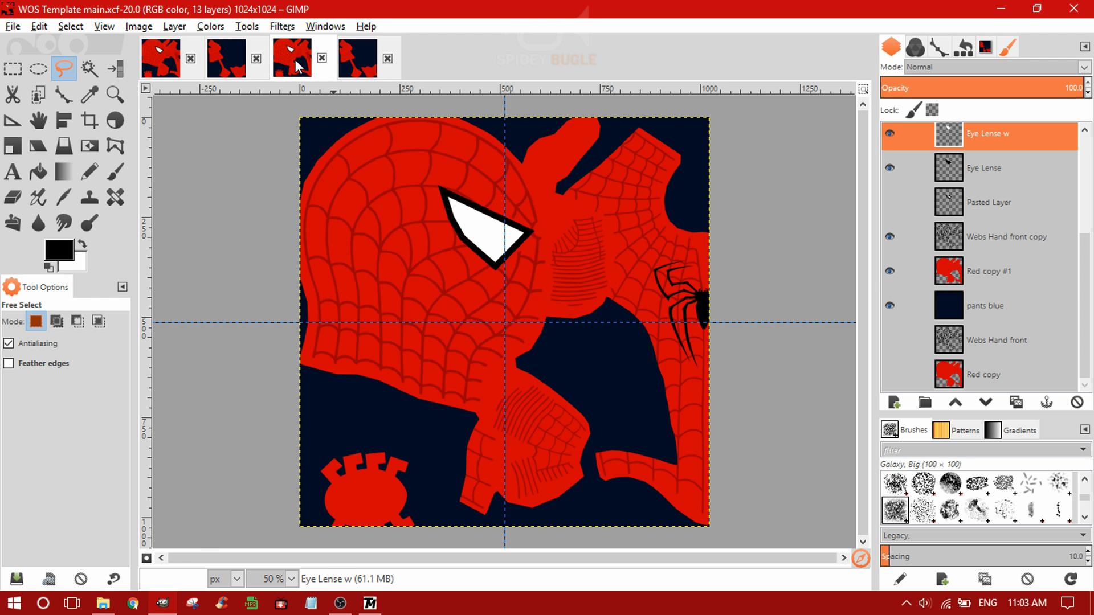
click(139, 26)
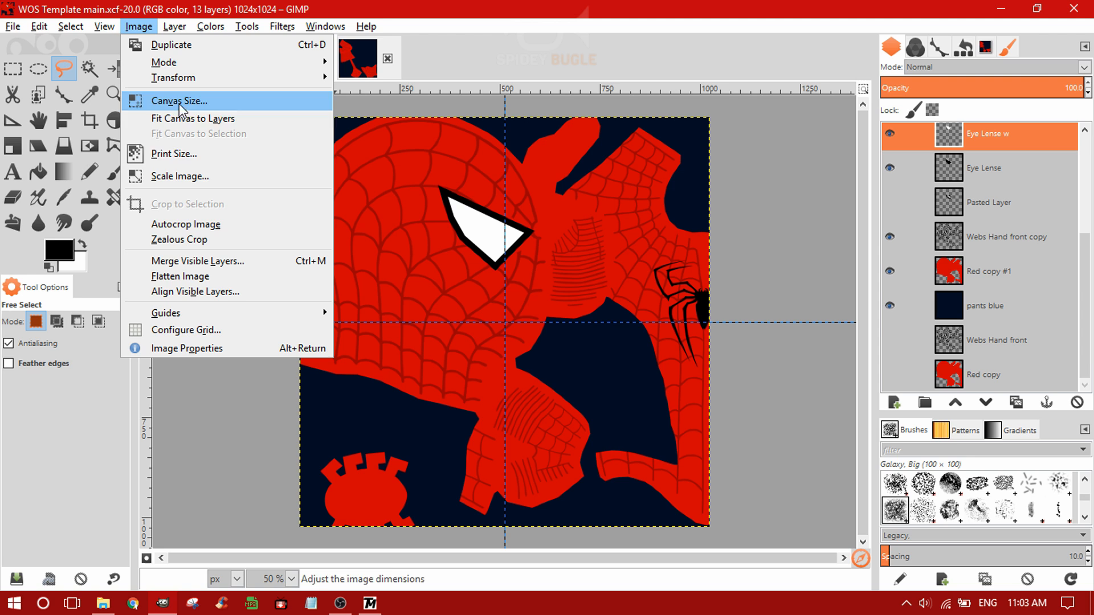
click(167, 177)
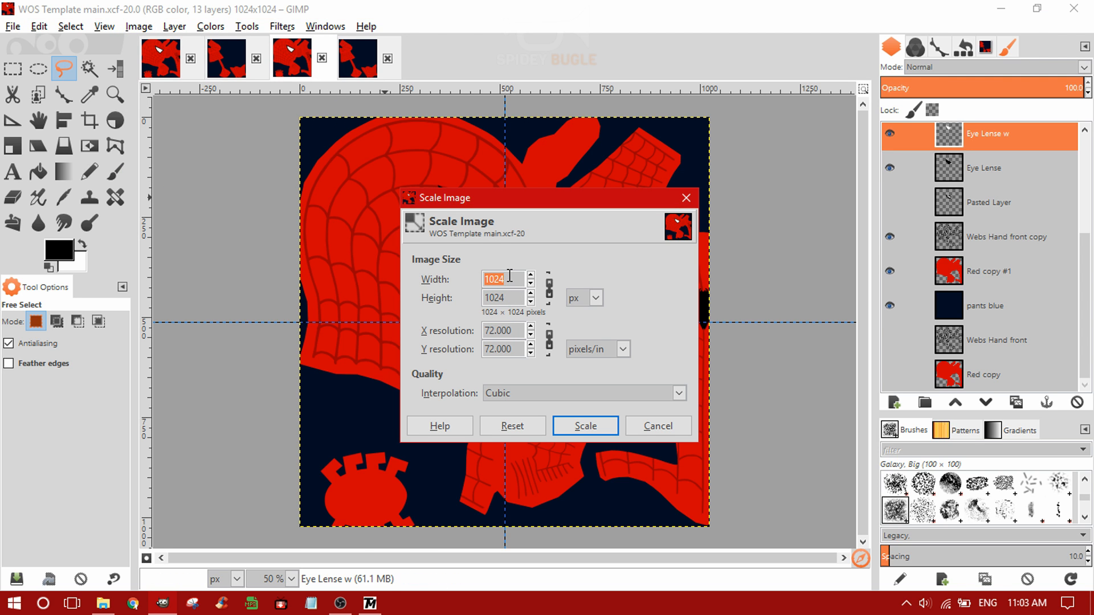
text(512)
click(585, 425)
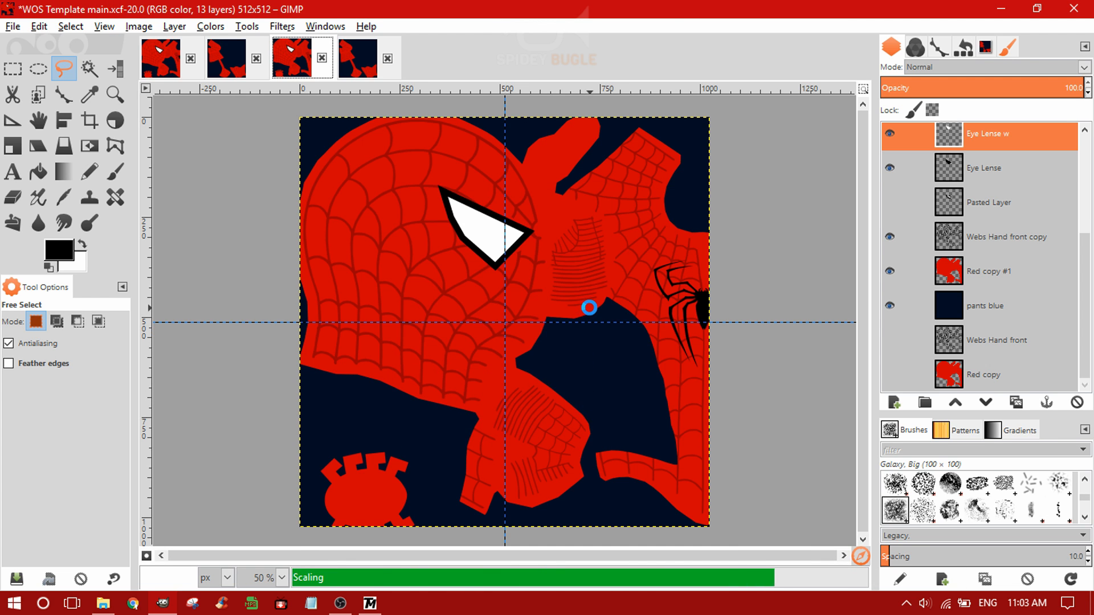
scroll(551, 330, up, 2)
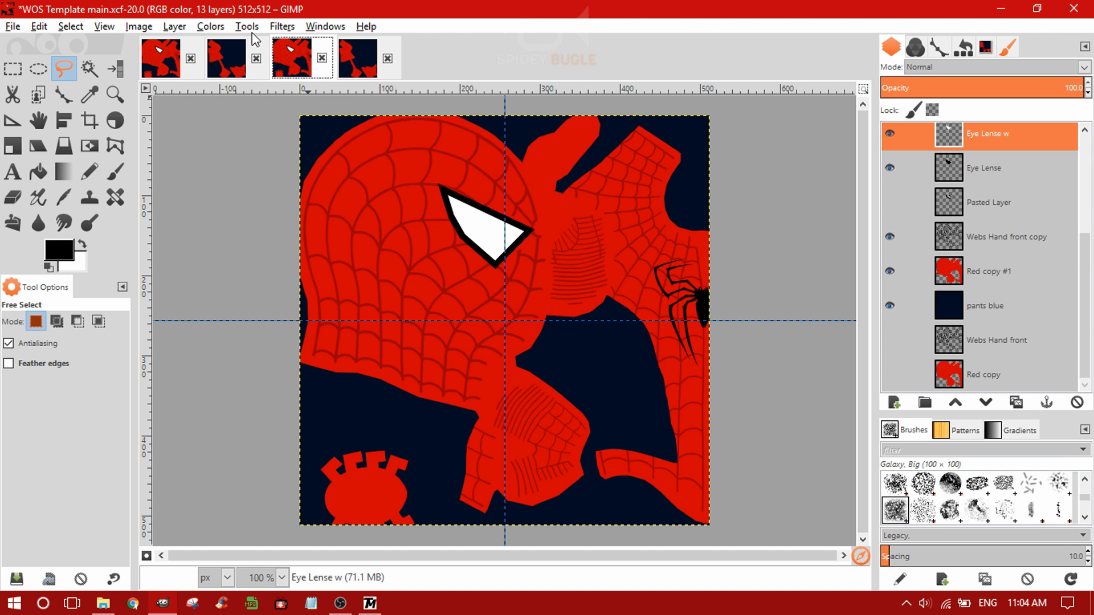
click(214, 28)
click(214, 28)
click(214, 28)
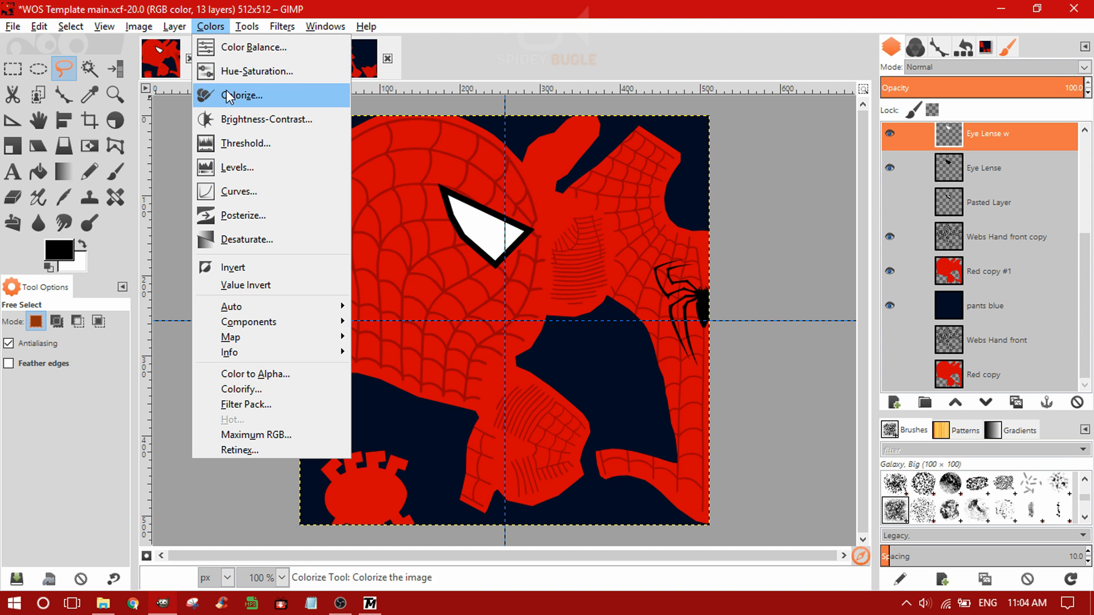
click(214, 29)
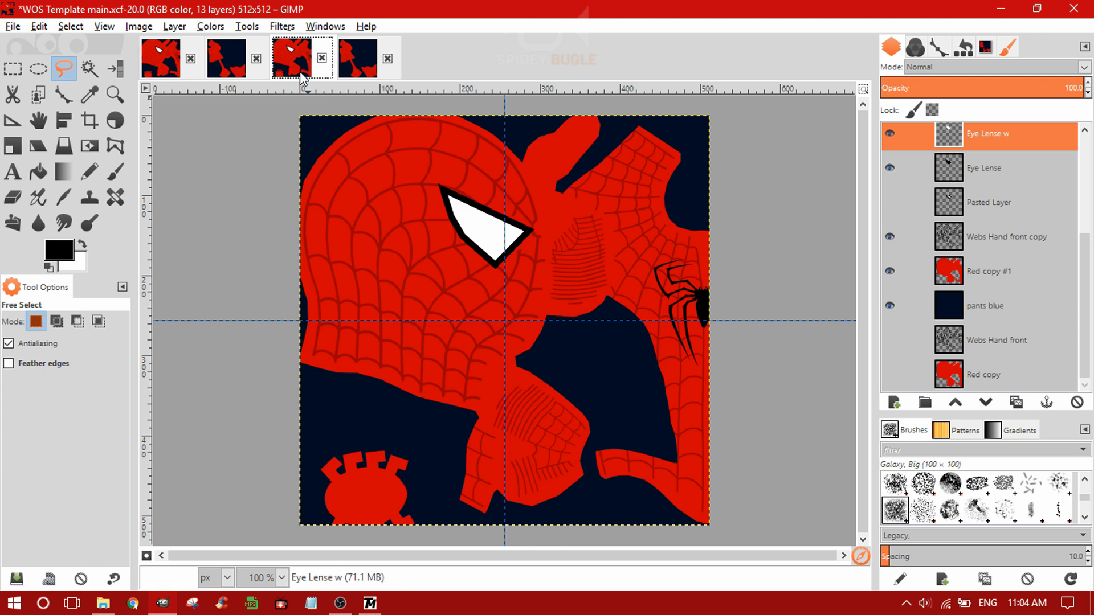
click(358, 57)
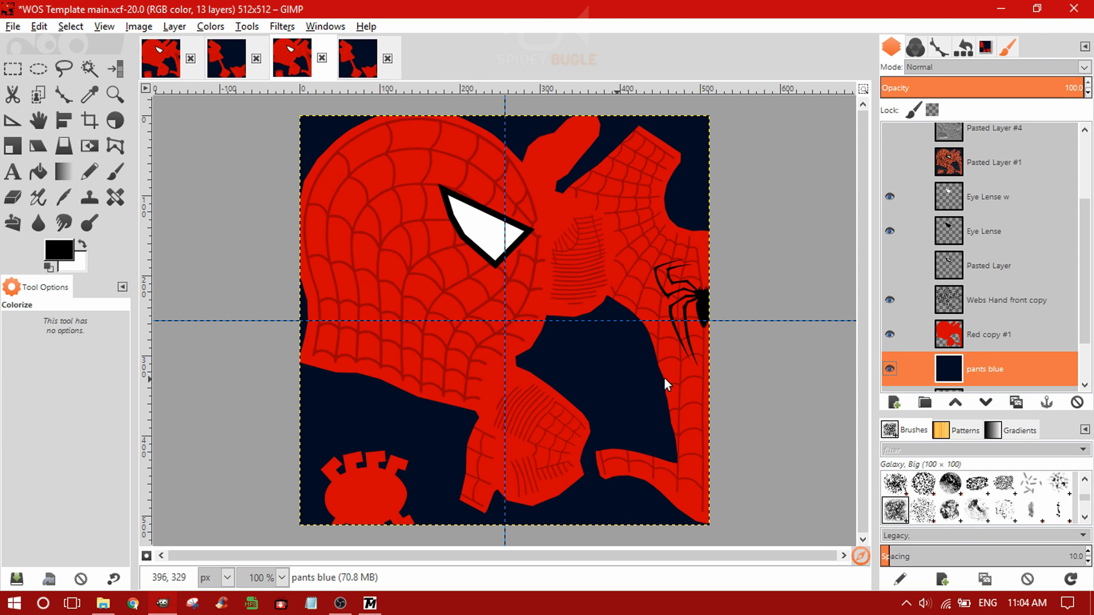
- Lighten the pants blue layer of the scaled main template with Hue-Saturation, setting the lightness to 10
click(210, 27)
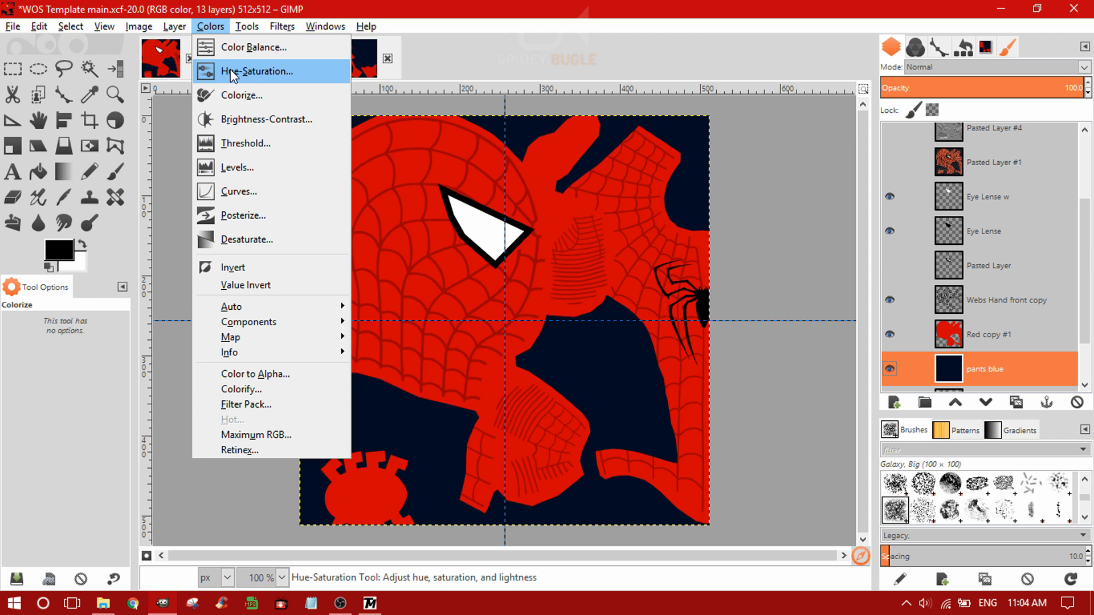
click(268, 73)
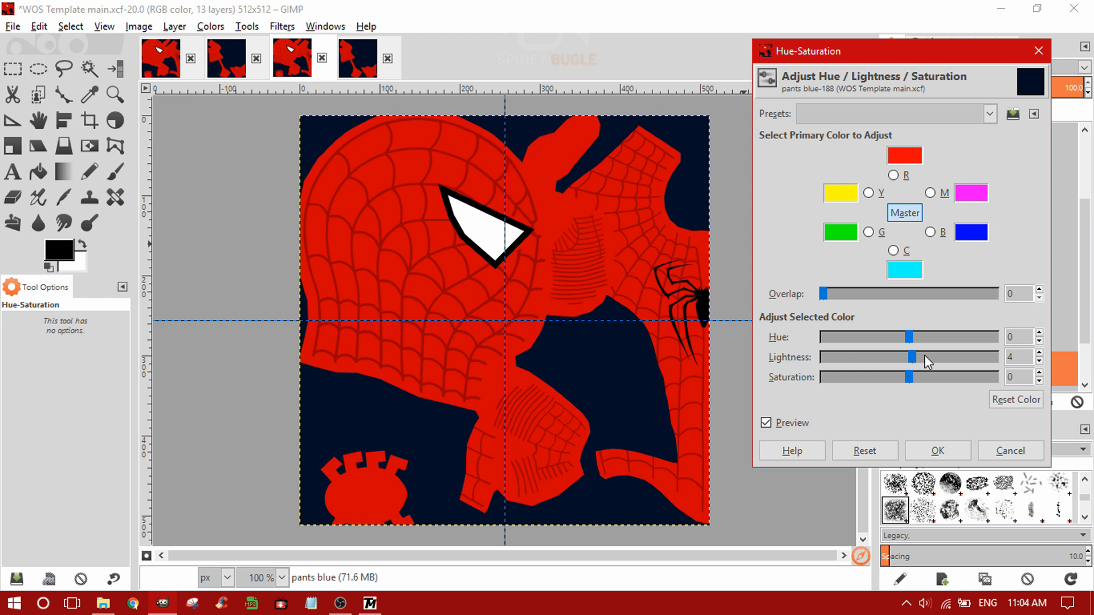
scroll(924, 354, up, 2)
scroll(924, 354, up, 2)
click(950, 448)
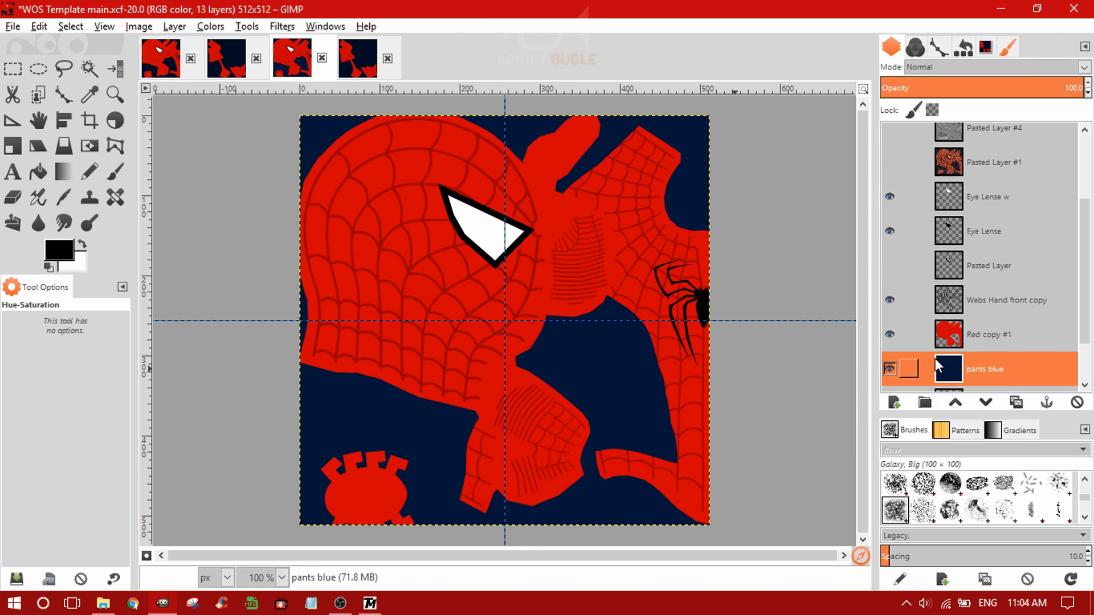
- Reuse the latest Hue-Saturation preset on the Red copy #1 layer to set its lightness to 10
click(929, 336)
click(210, 26)
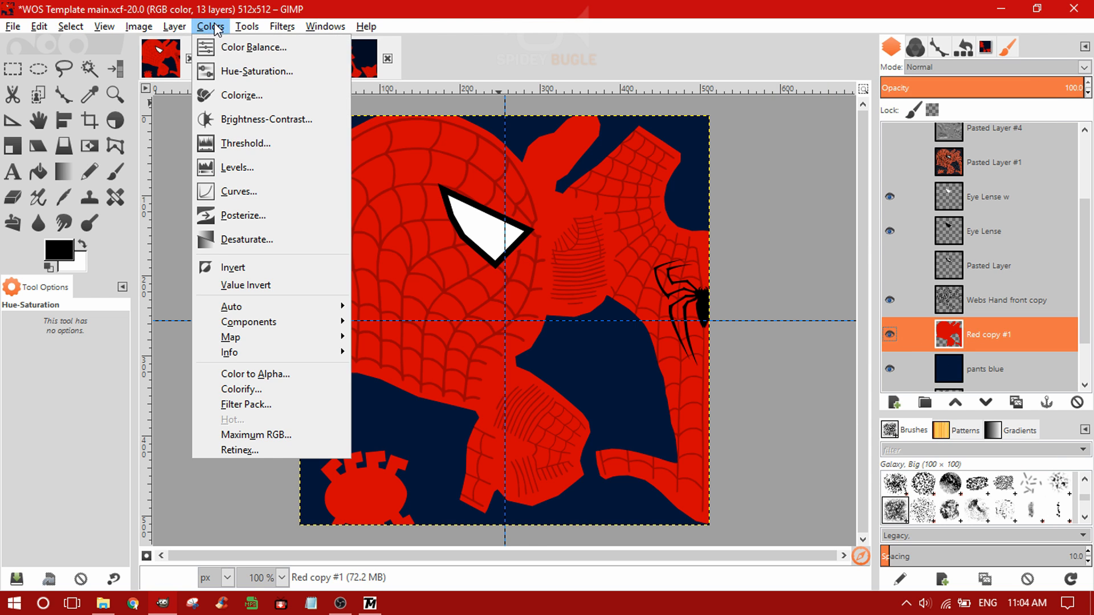
click(243, 65)
click(829, 117)
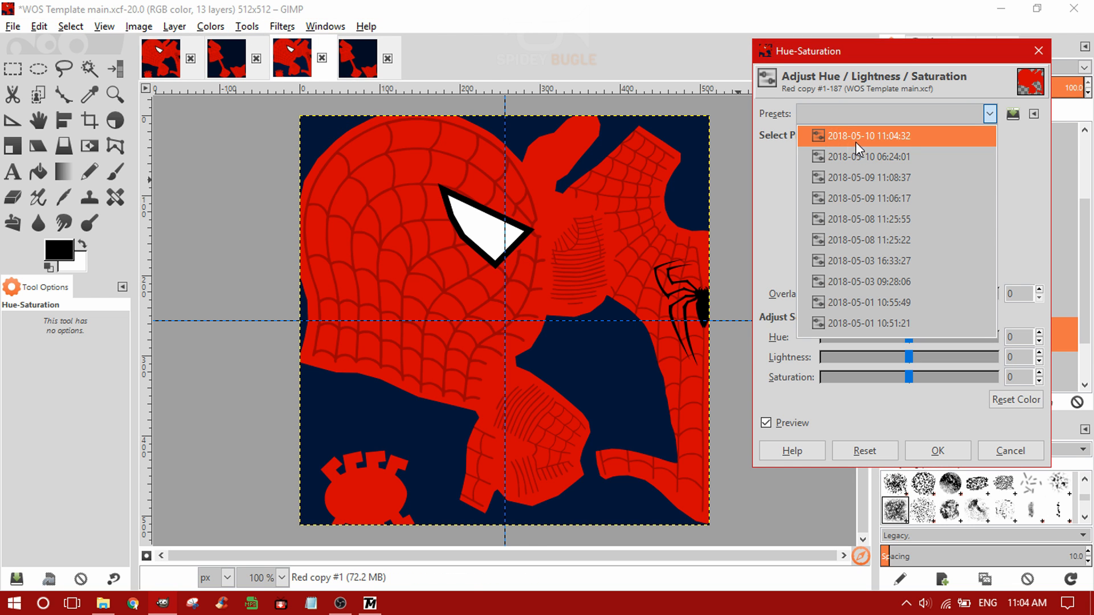
click(790, 122)
click(836, 113)
click(839, 136)
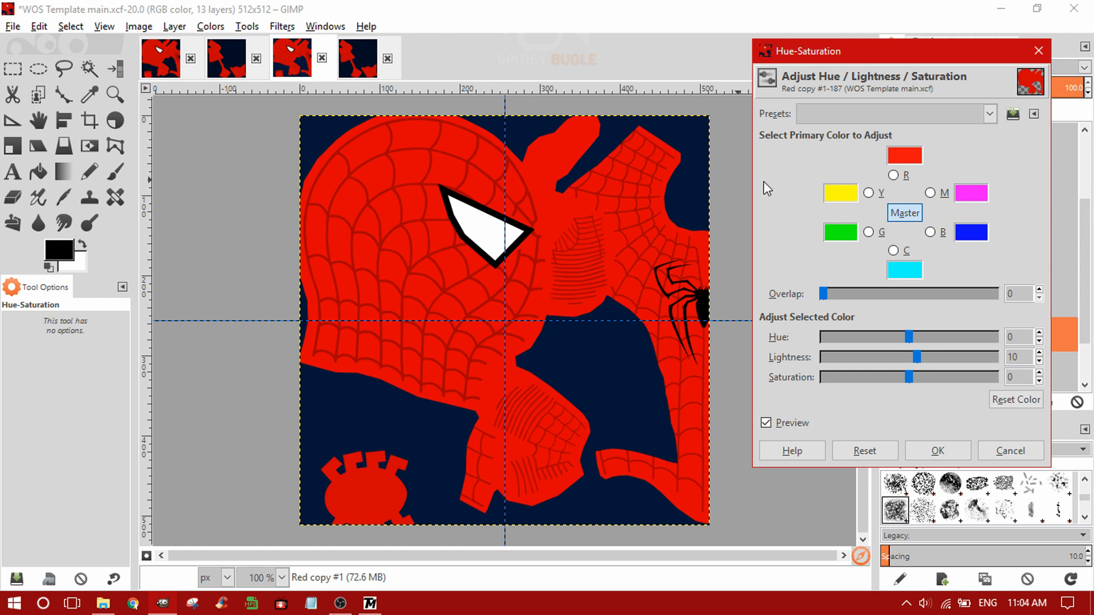
click(937, 456)
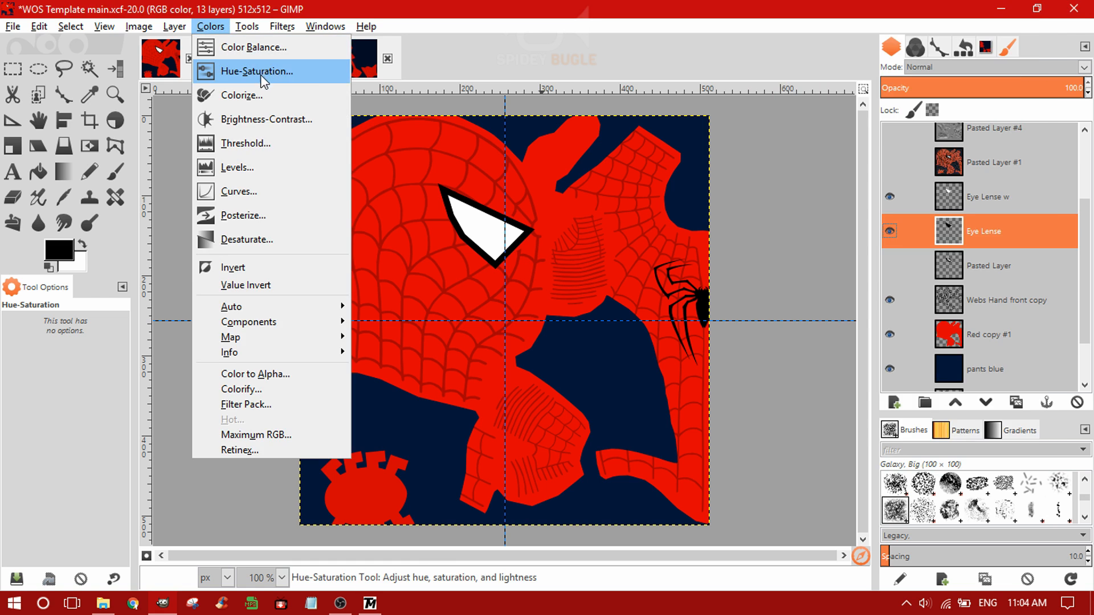
- Apply the latest Hue-Saturation preset with lightness 10 to the Eye Lense layer
click(261, 73)
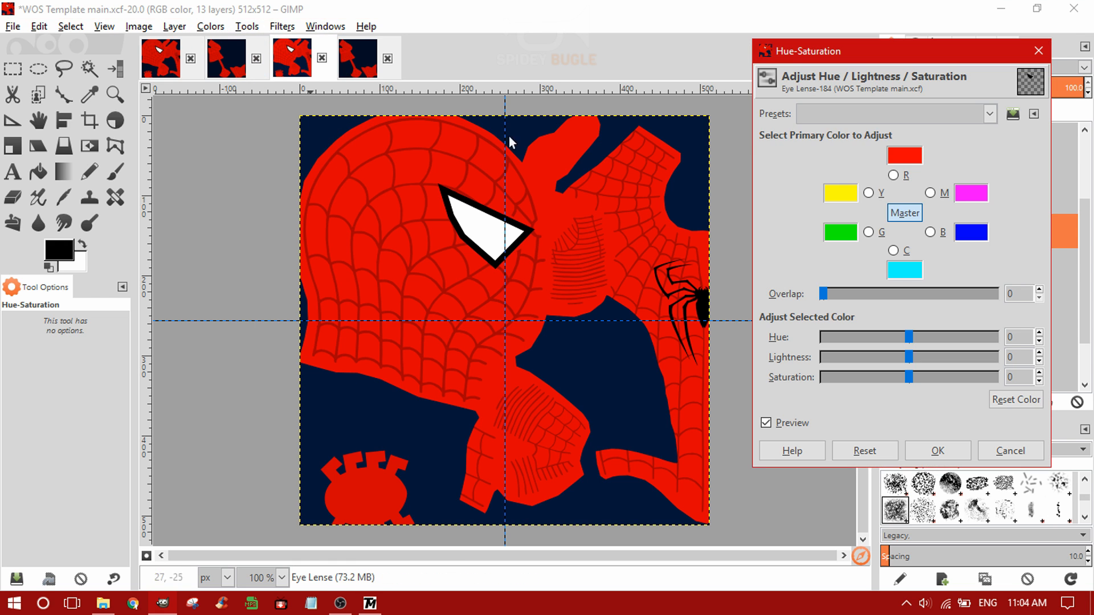
click(850, 113)
click(859, 135)
click(938, 450)
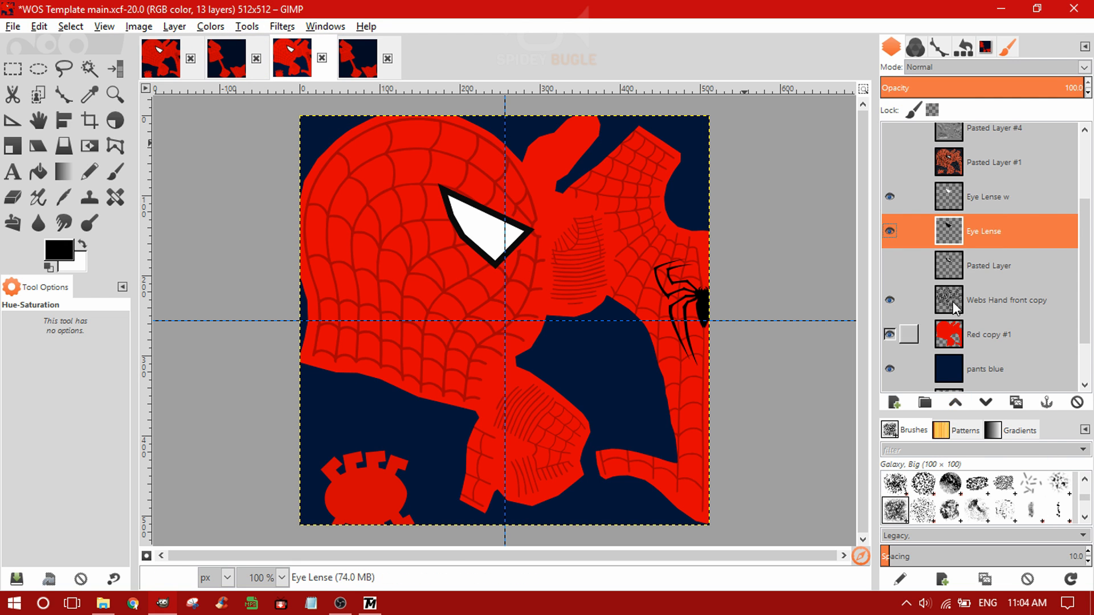
- Lighten the chest spider emblem on Pasted Layer #2 with Hue-Saturation, setting the lightness to 30
scroll(970, 216, up, 1)
scroll(974, 217, up, 2)
click(985, 208)
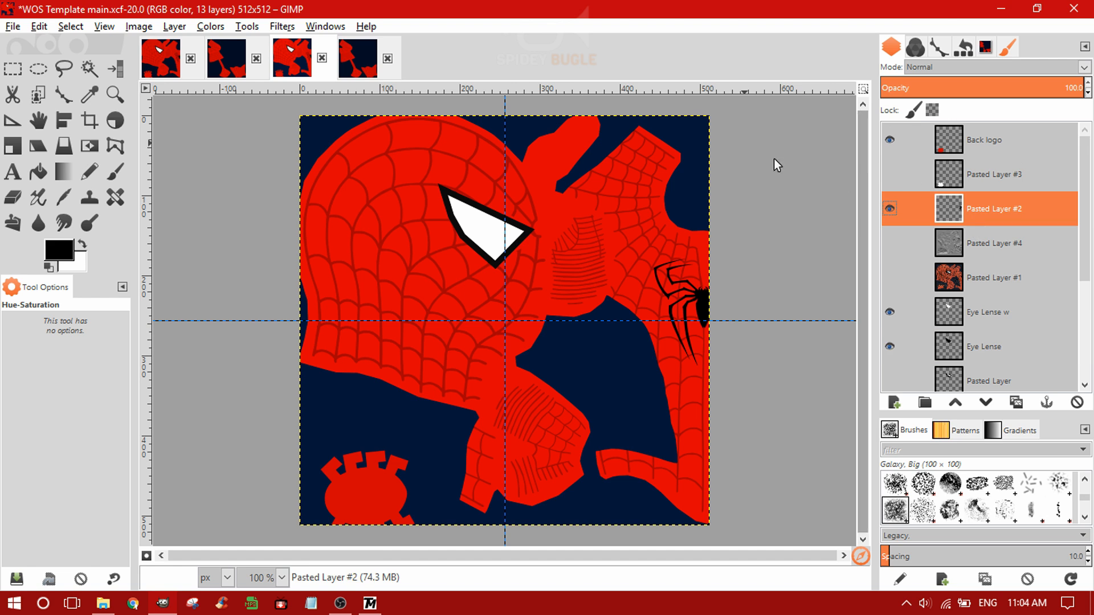
click(246, 27)
mouse_move(210, 26)
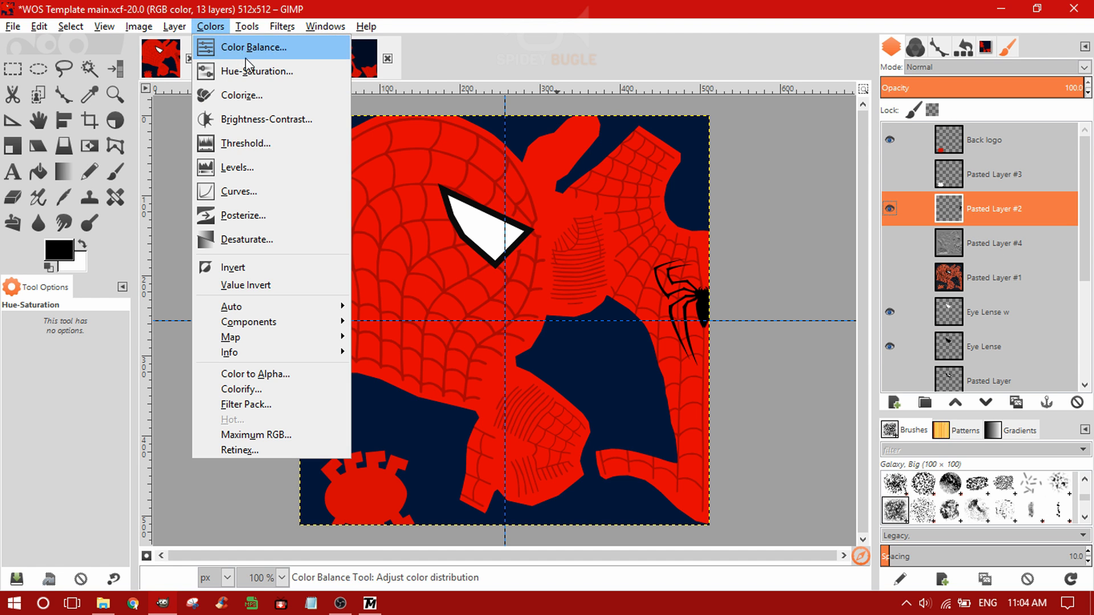
click(274, 70)
click(867, 117)
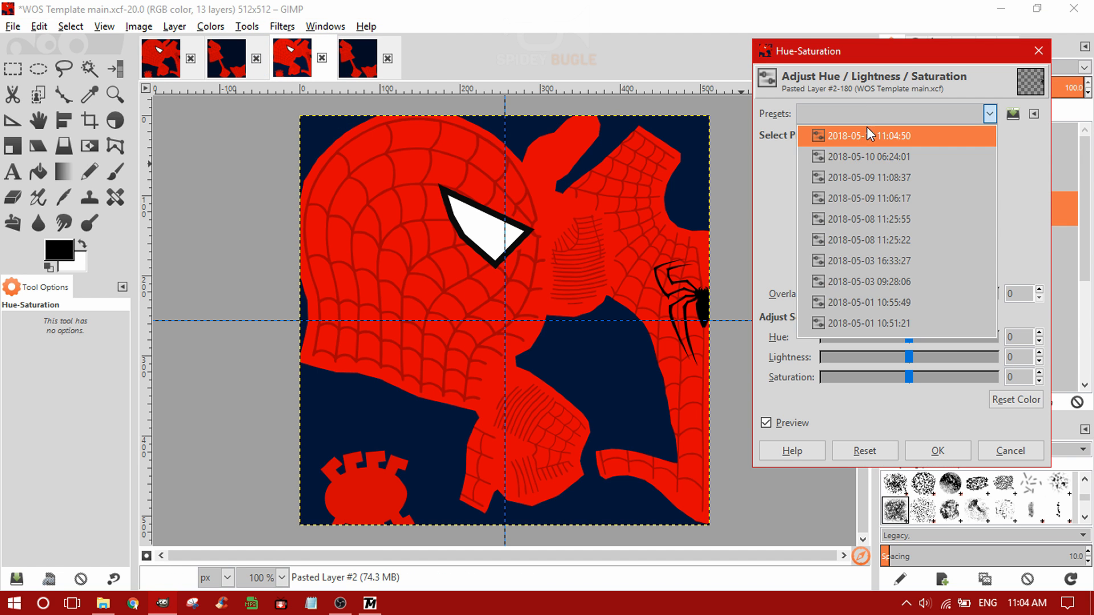
click(869, 134)
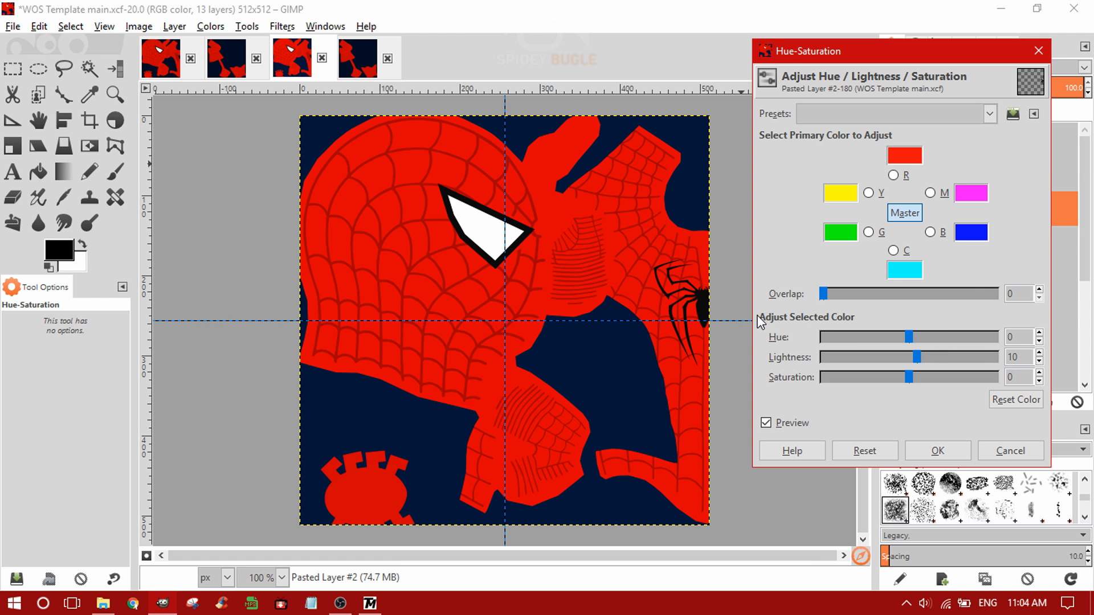
scroll(710, 324, up, 3)
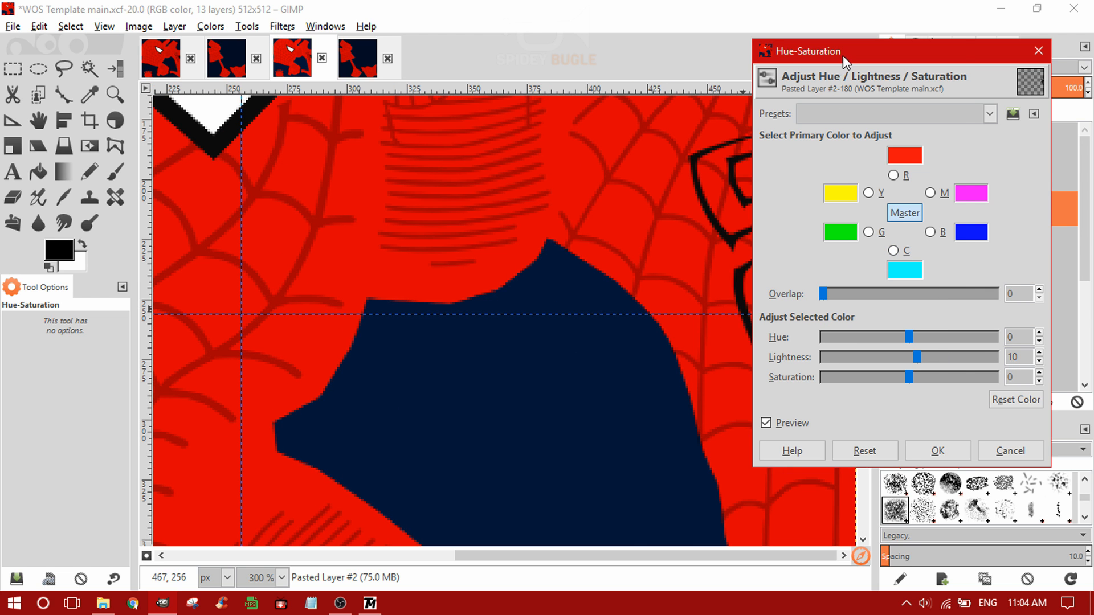
drag(842, 56, 390, 48)
click(484, 345)
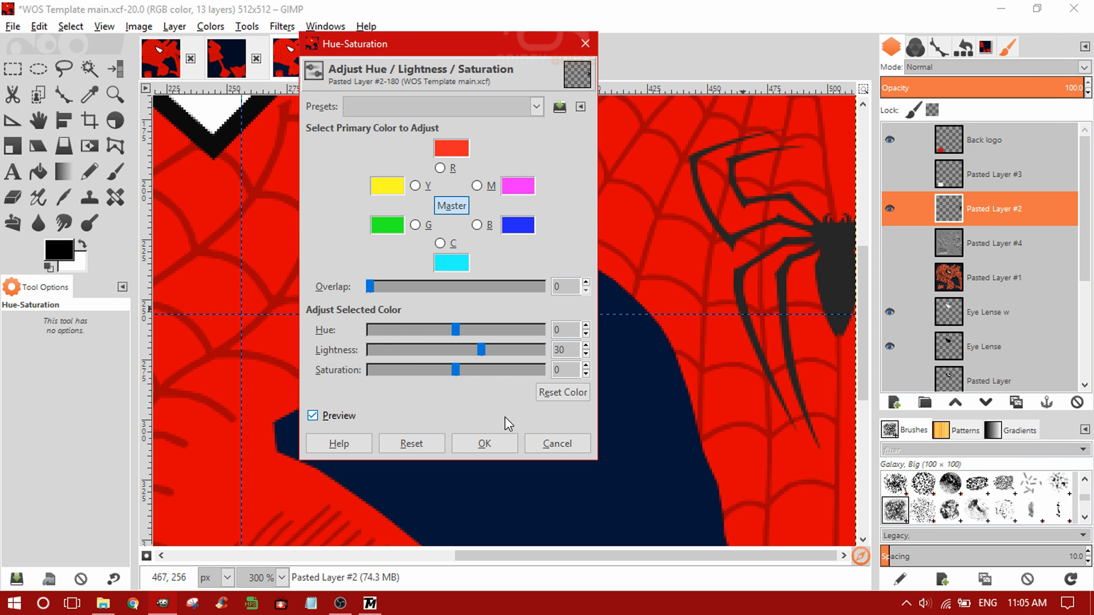
click(483, 444)
scroll(569, 300, down, 3)
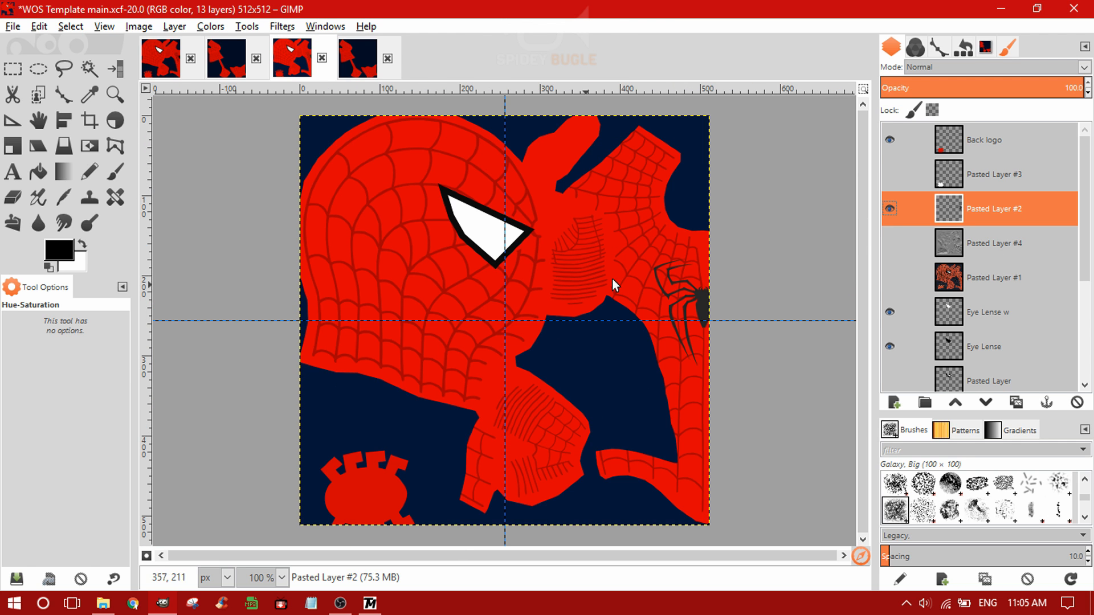
click(986, 143)
click(185, 27)
mouse_move(210, 26)
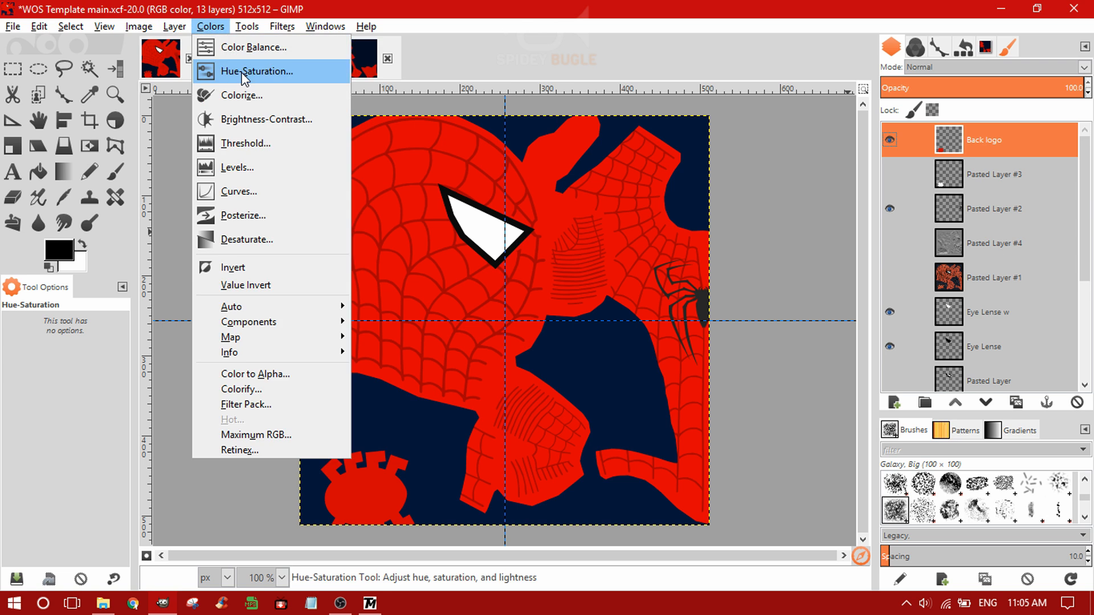
click(246, 72)
click(447, 108)
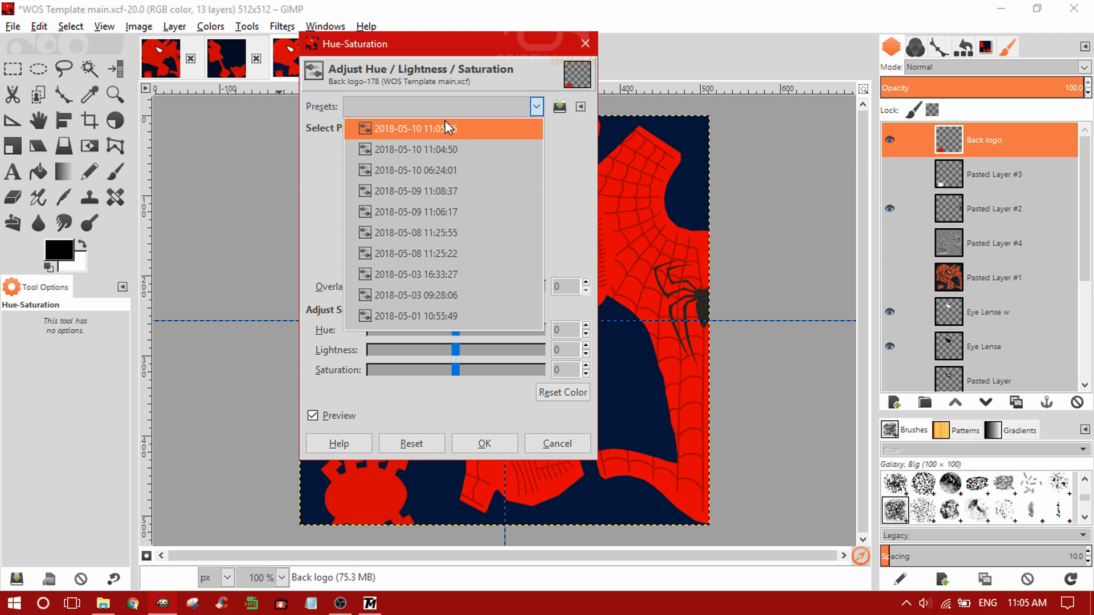
click(446, 128)
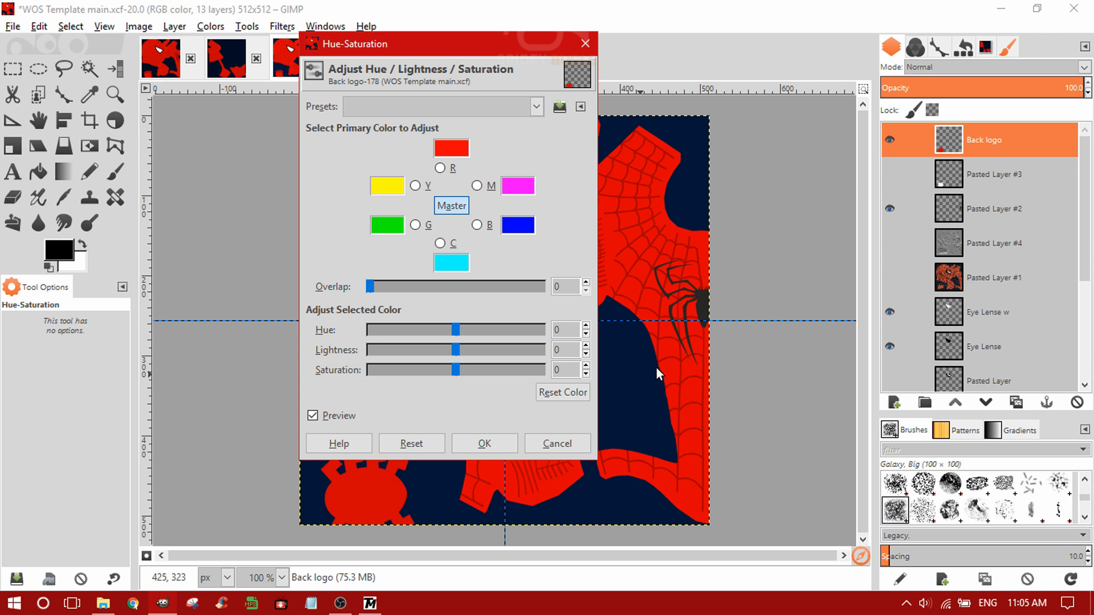
click(466, 107)
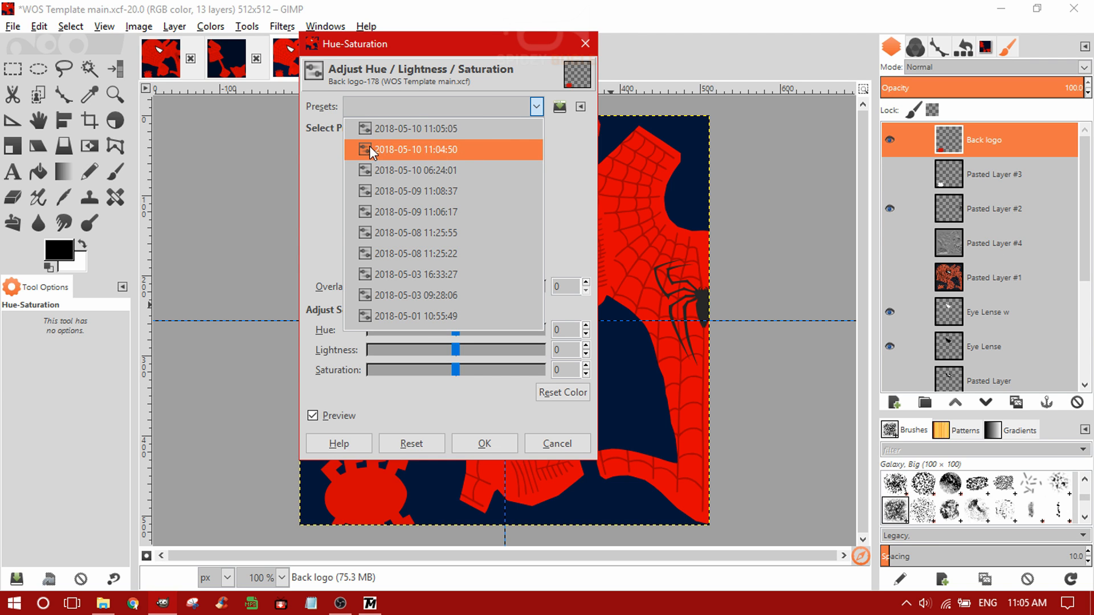
click(416, 146)
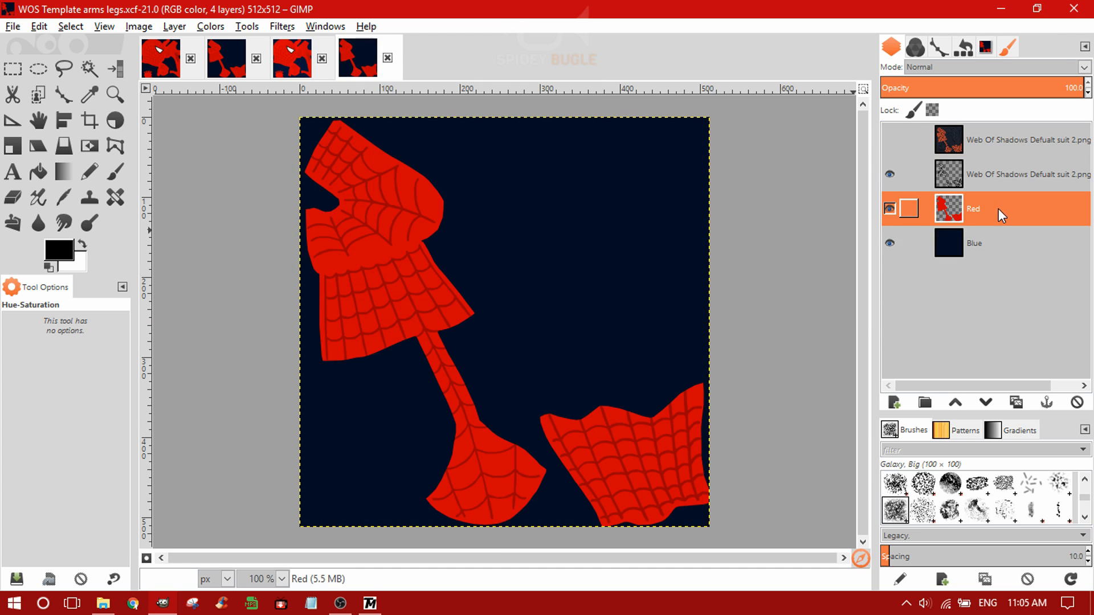
click(986, 238)
click(211, 26)
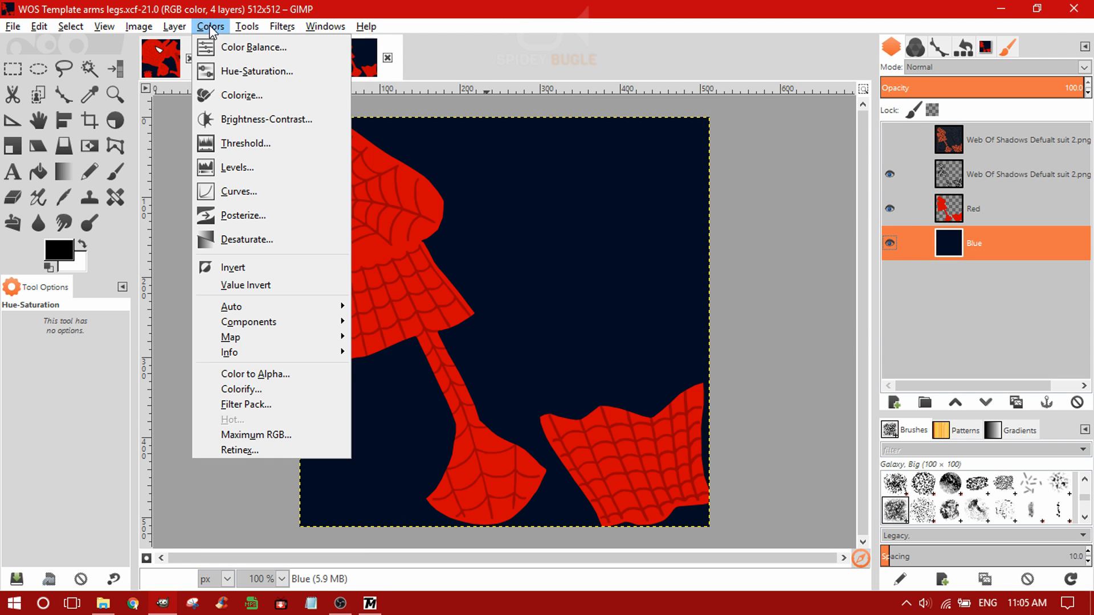
click(234, 69)
click(429, 108)
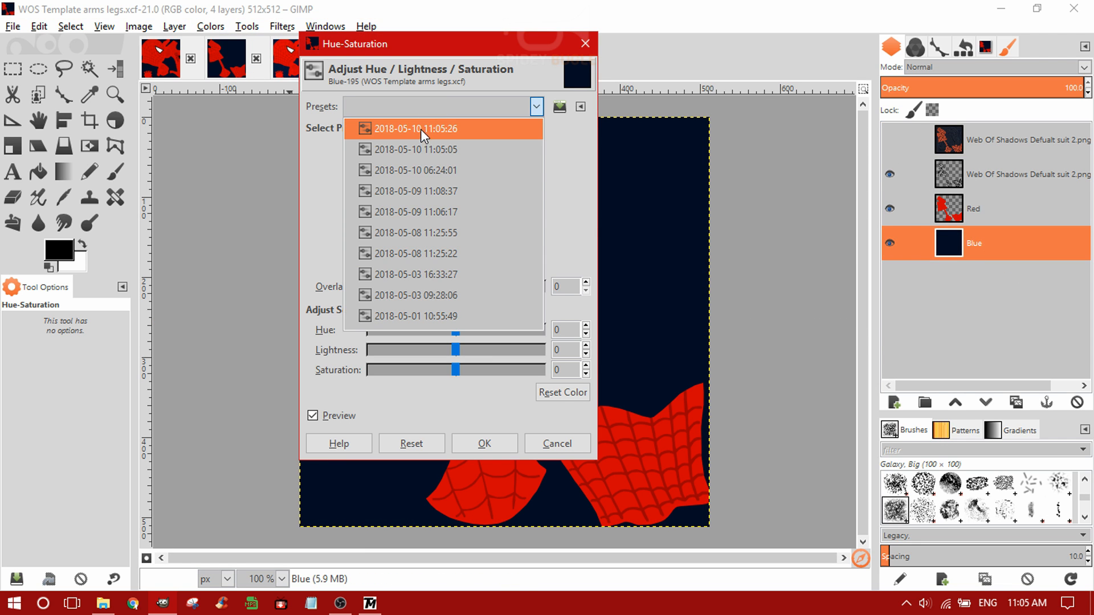
click(421, 128)
click(485, 443)
- Reuse the latest Hue-Saturation preset to lighten the Red layer of the arms and legs template
click(928, 210)
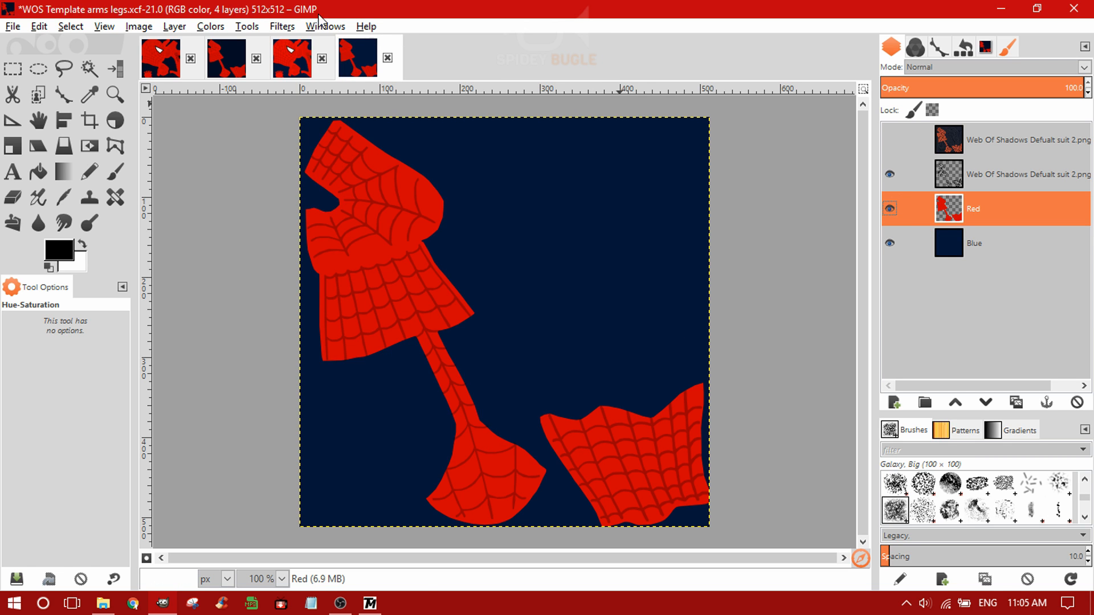
click(210, 26)
click(246, 72)
click(450, 107)
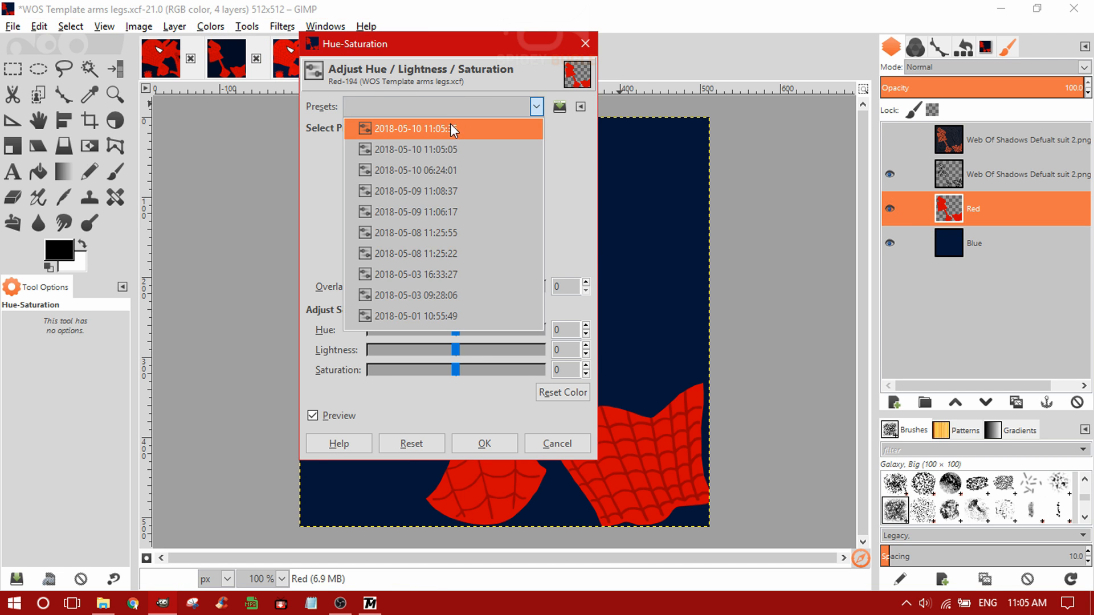
click(450, 129)
click(482, 444)
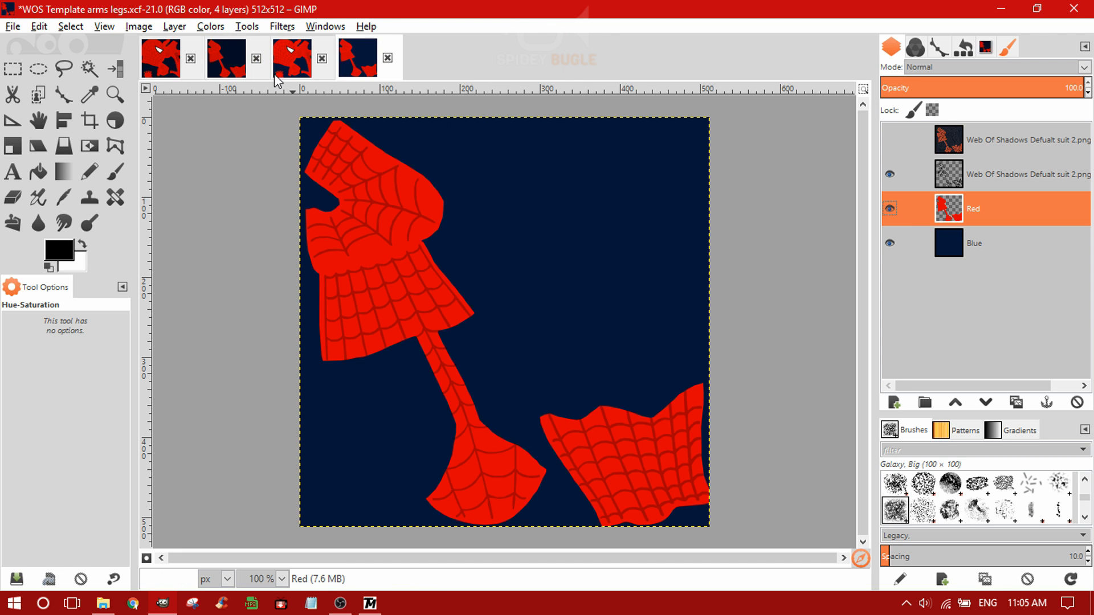
- Save the arms and legs image as a separate file named WOS Template arms legs texture.xcf, and switch to the lightened main template
click(13, 26)
click(34, 179)
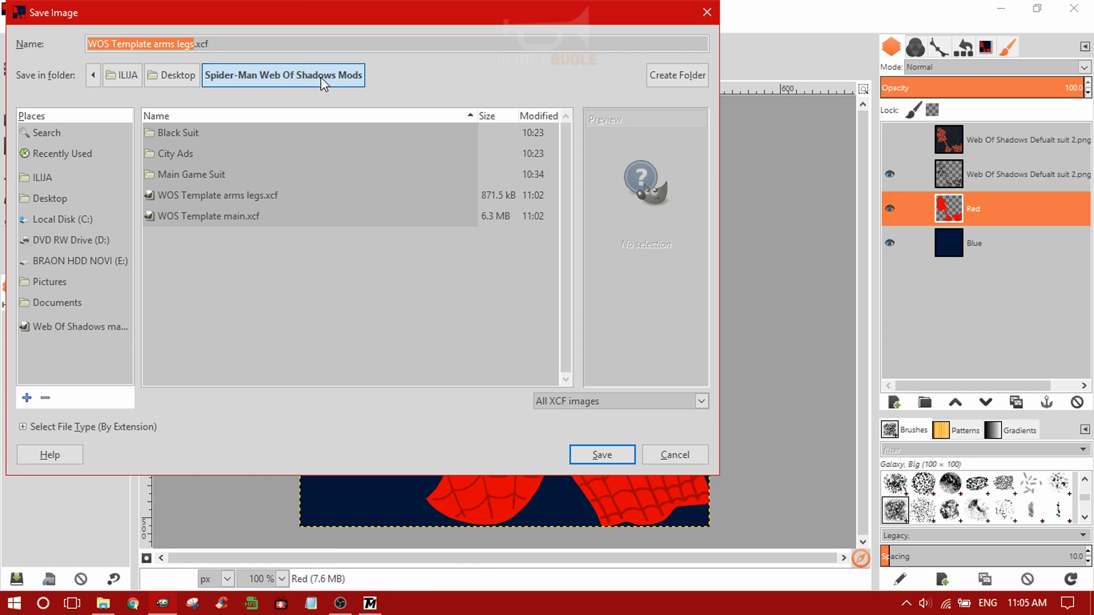
click(195, 43)
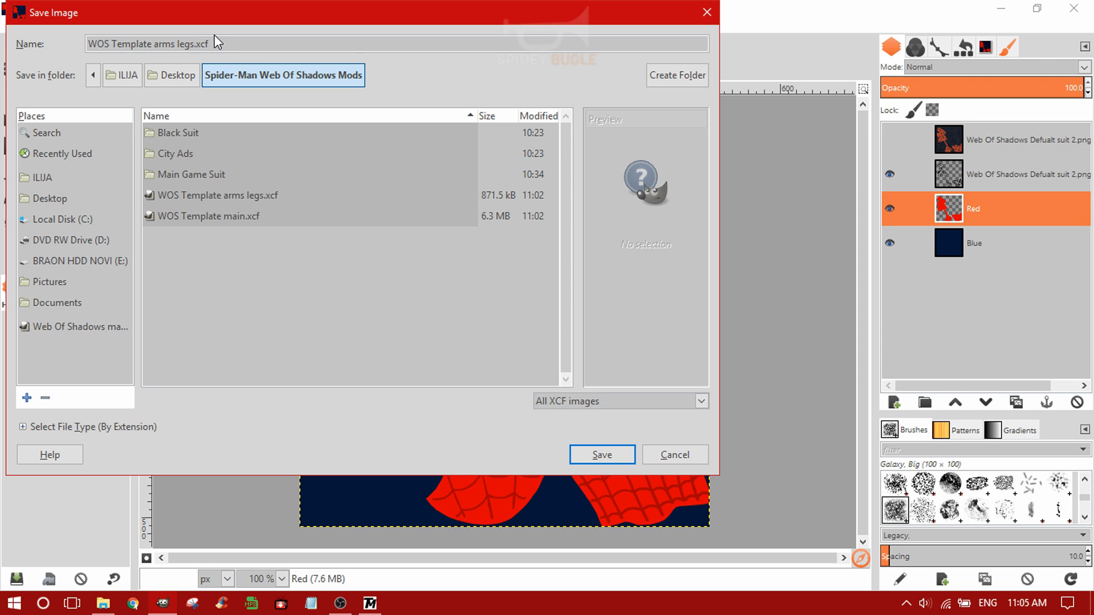
text(texture)
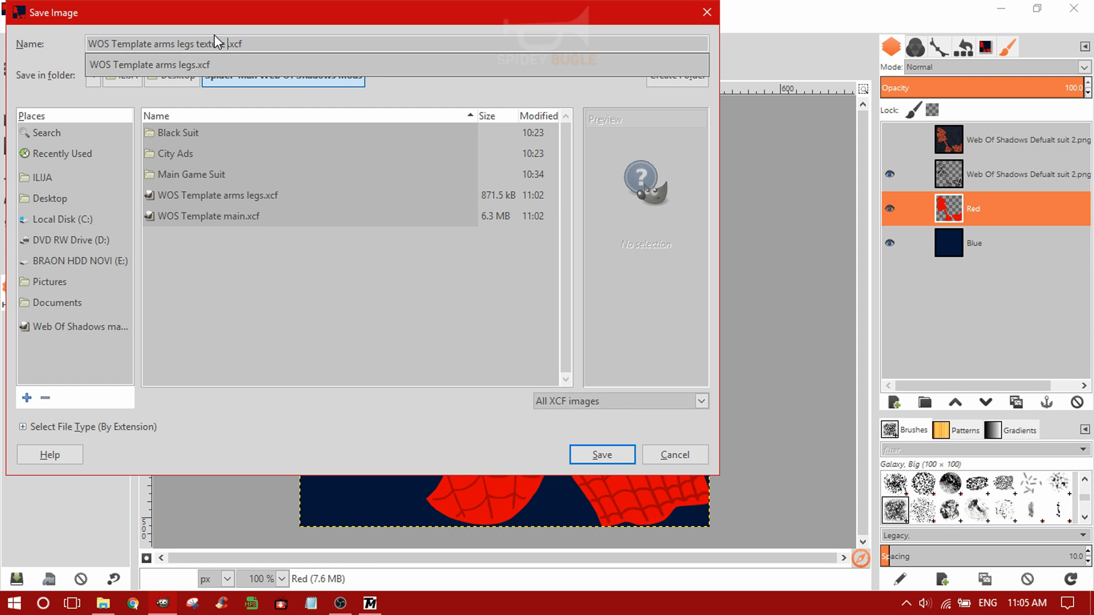
click(607, 449)
click(612, 458)
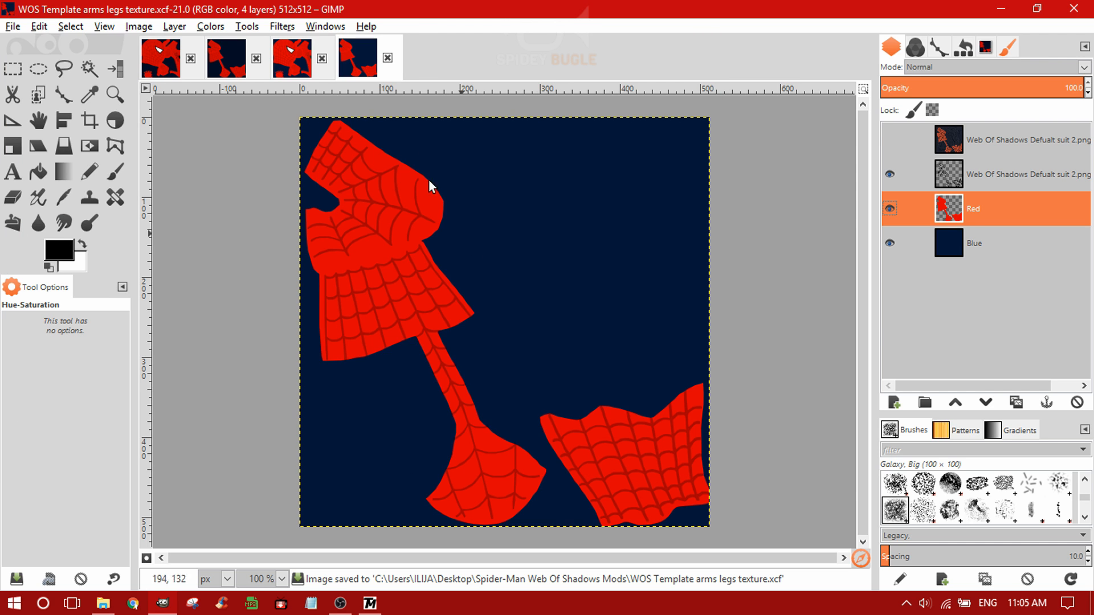
click(296, 64)
click(12, 26)
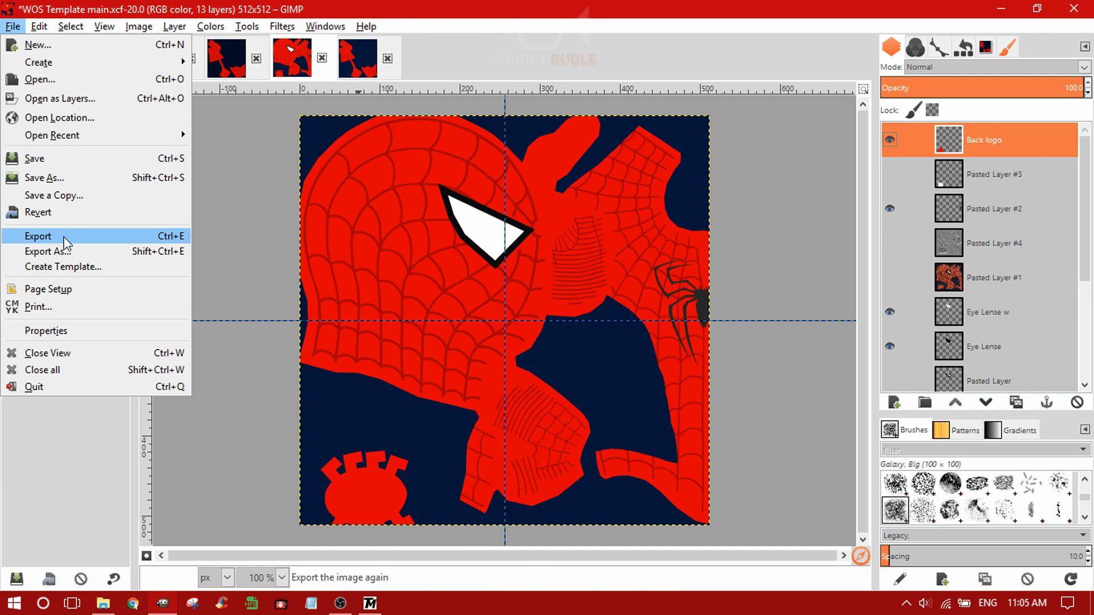
click(34, 259)
click(820, 504)
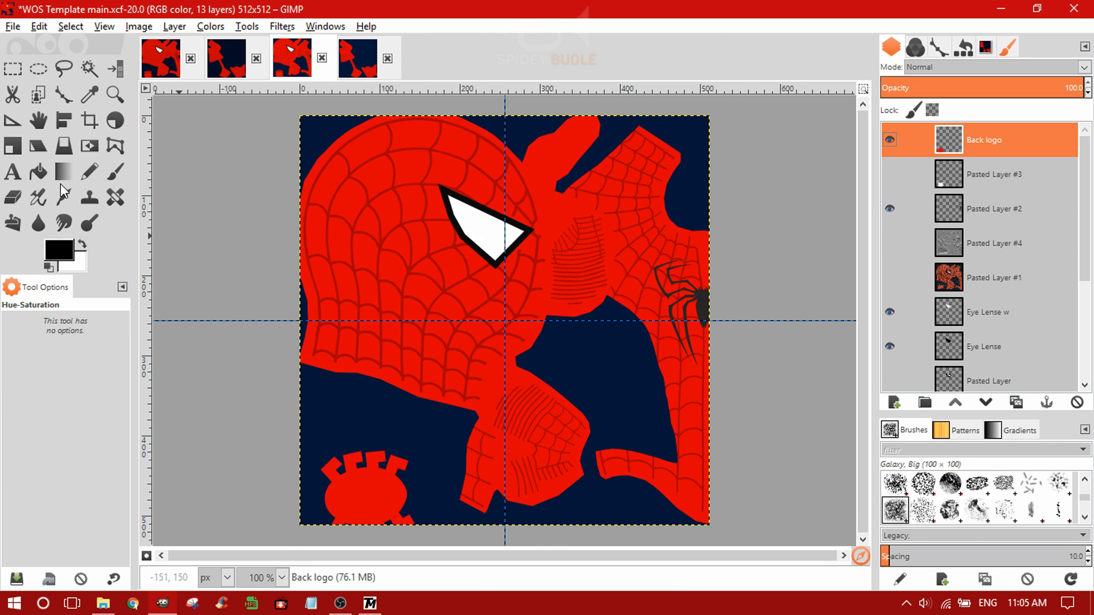
- Save the lightened main template as WOS Template main texture.xcf in the Spider-Man Web Of Shadows Mods folder
click(12, 27)
click(52, 178)
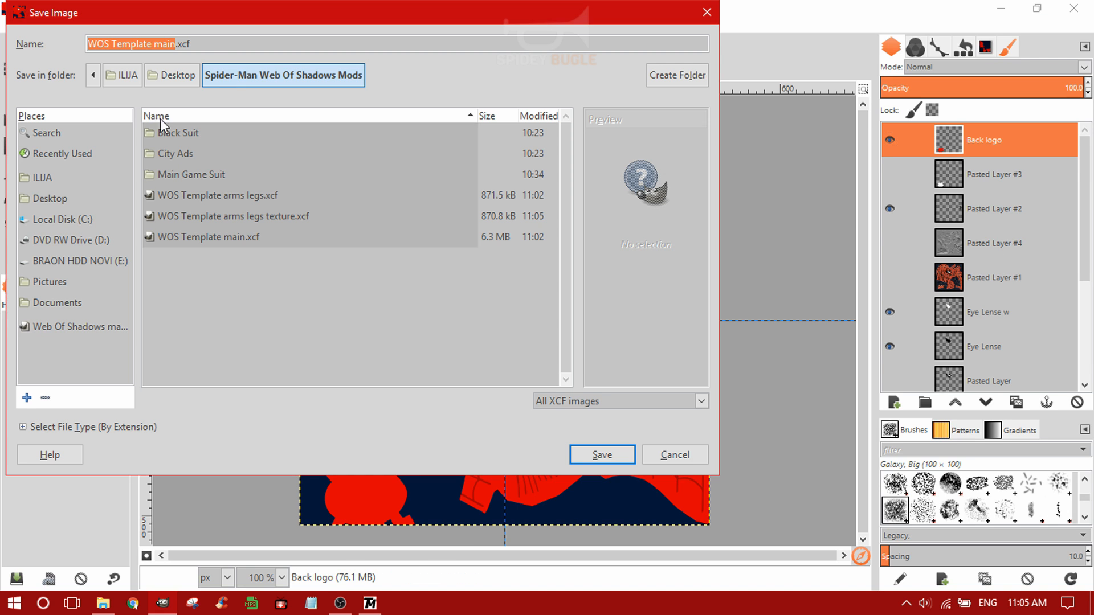
click(182, 45)
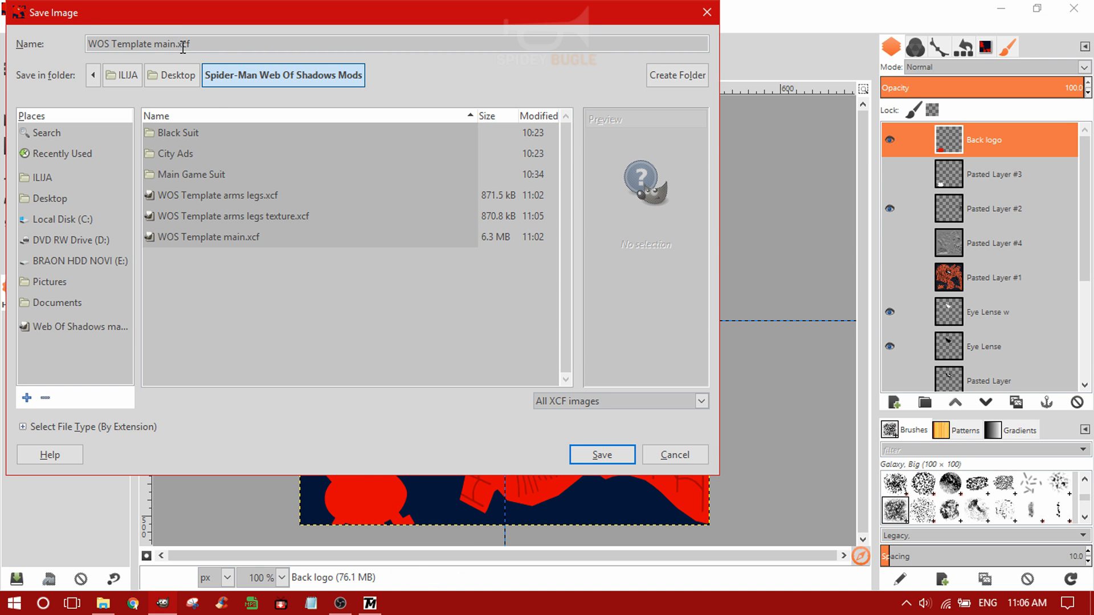
click(606, 455)
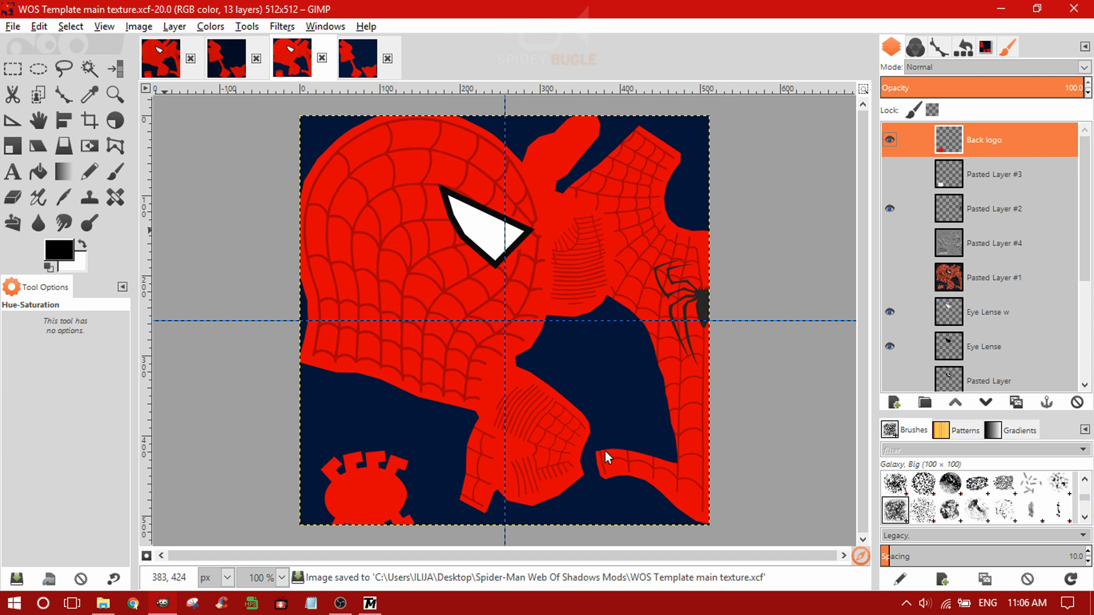
- Export the main texture to the Main Game Suit folder, replacing SPIDER-MAN WEB OF SHADOWS.EXE_0xFBFCE874.png
click(13, 26)
click(91, 249)
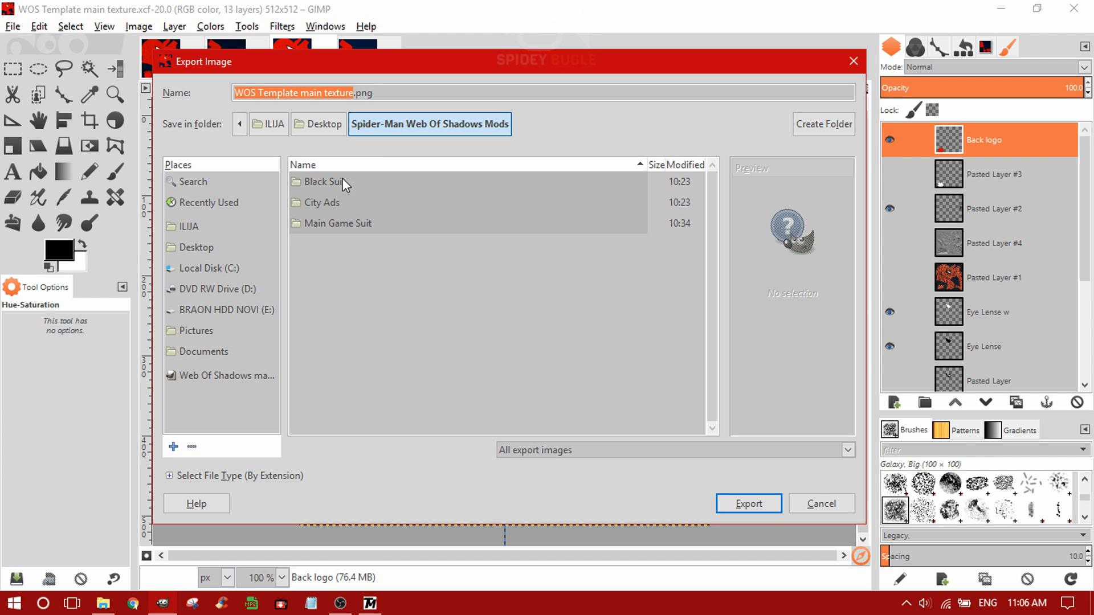
double_click(338, 223)
click(505, 204)
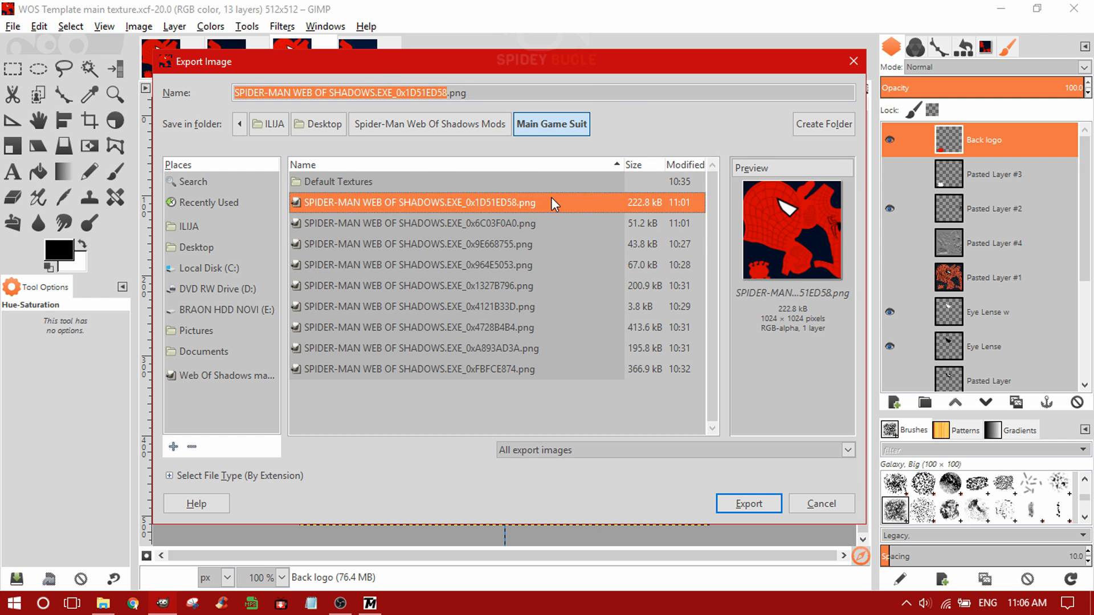
key(Down)
key(Down)
key(Down)
key(Down)
key(Down)
key(Down)
key(Down)
key(Down)
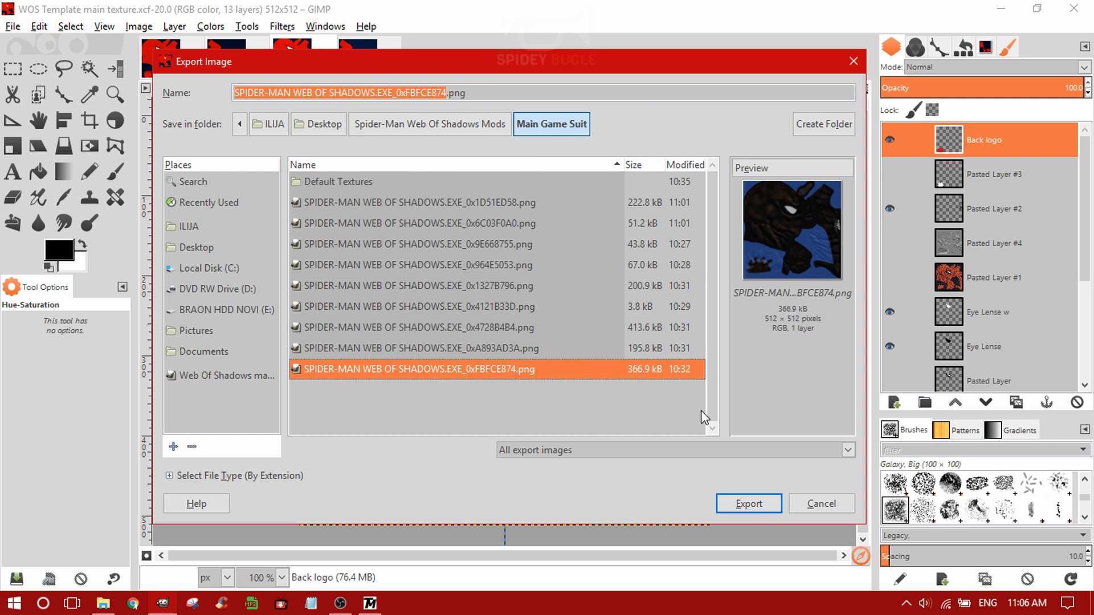
click(749, 502)
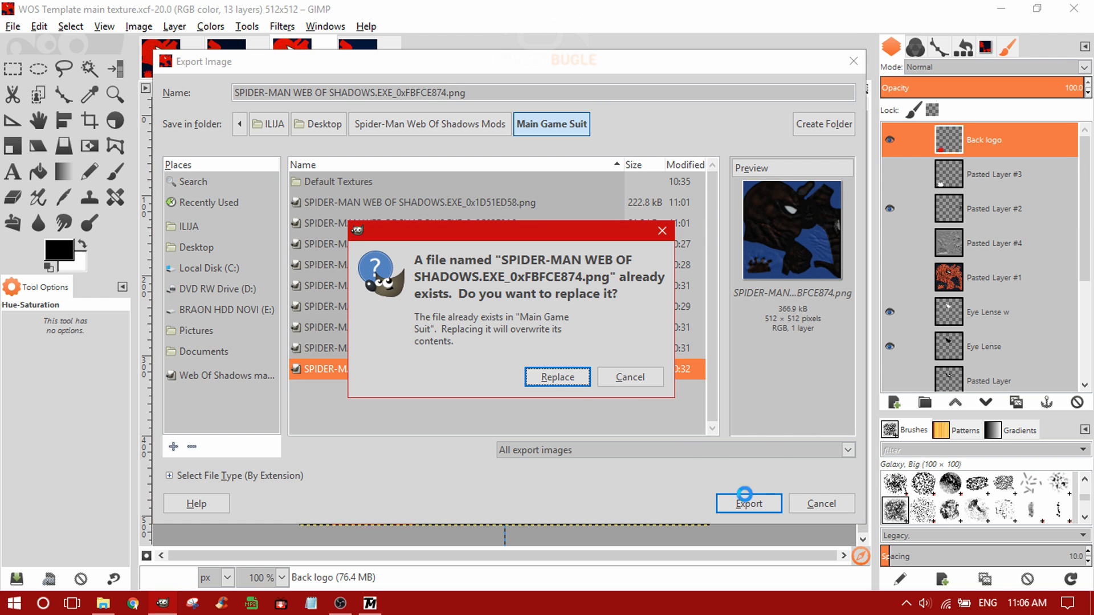
click(557, 377)
- Export the arms and legs texture to the Main Game Suit folder as a PNG, replacing SPIDER-MAN WEB OF SHADOWS.EXE_0x4728B4B4.png
click(358, 57)
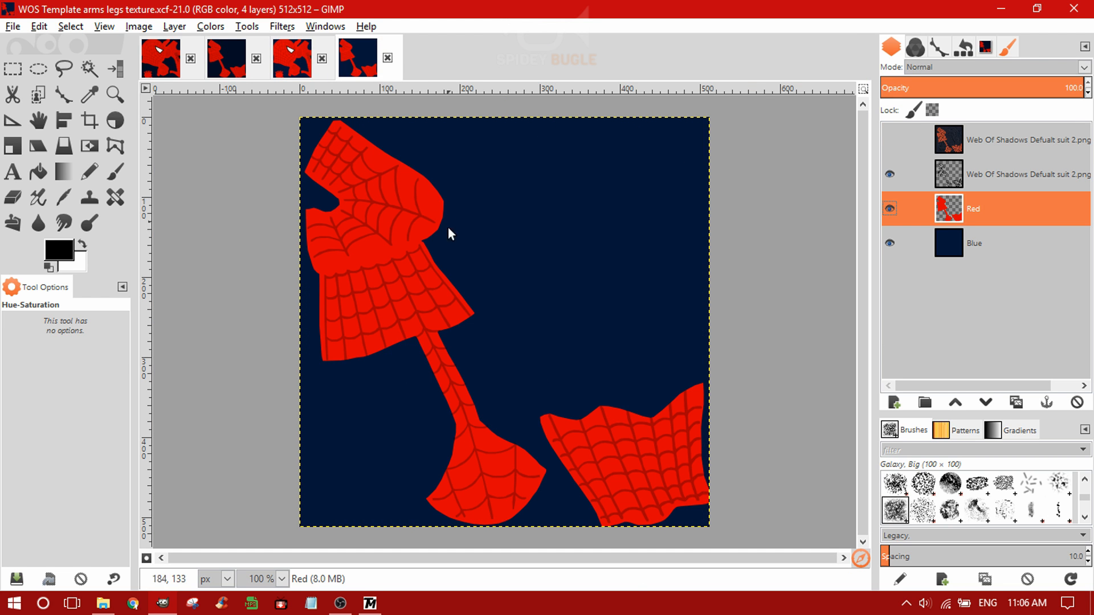
click(12, 26)
click(79, 254)
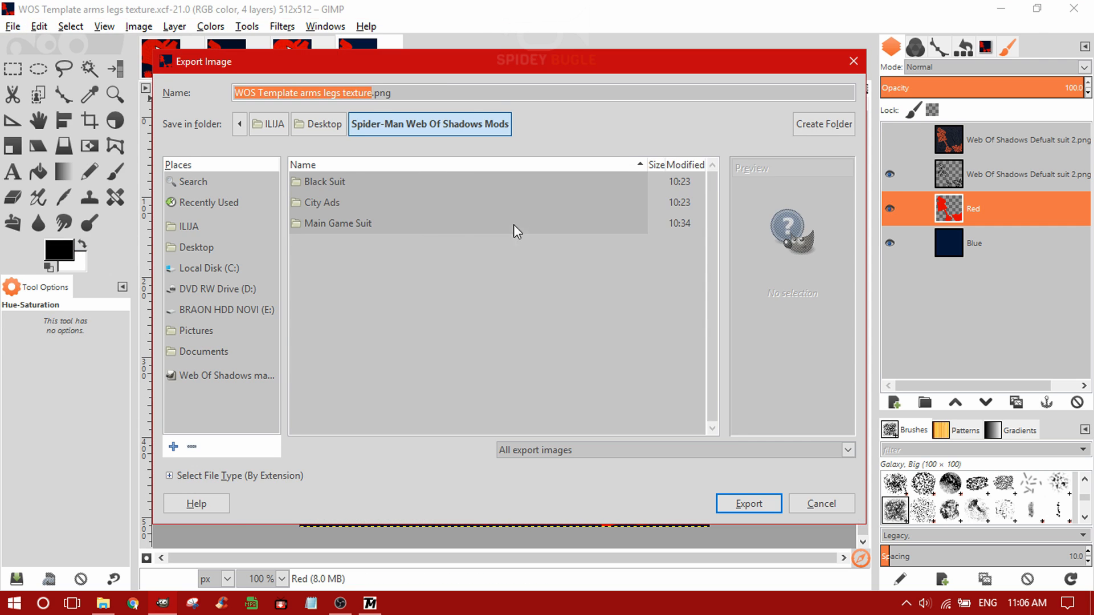
double_click(433, 228)
key(Up)
key(Down)
click(760, 497)
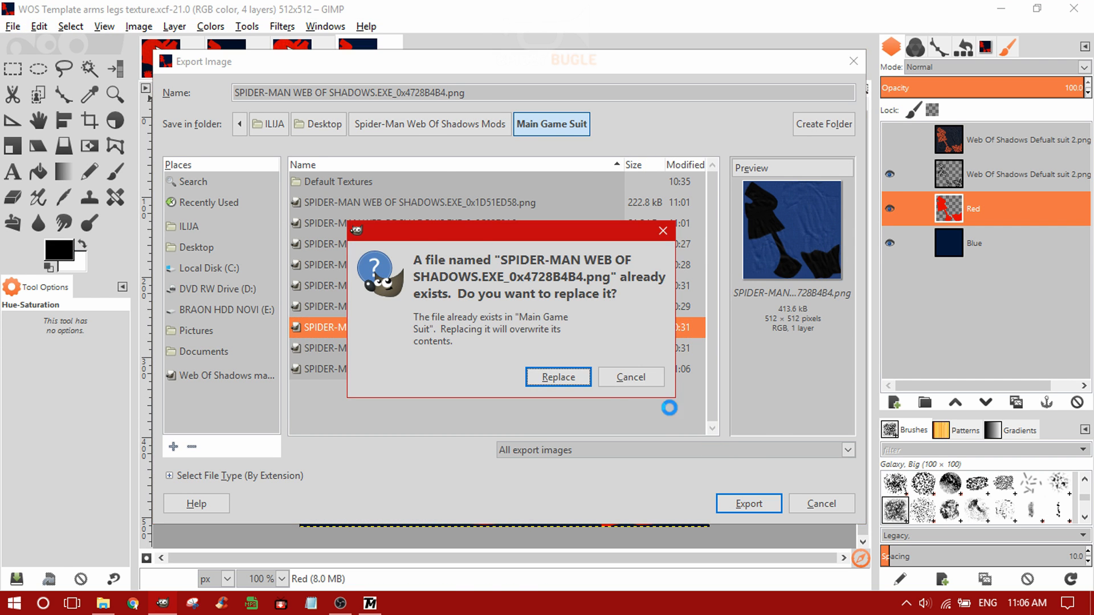
click(558, 377)
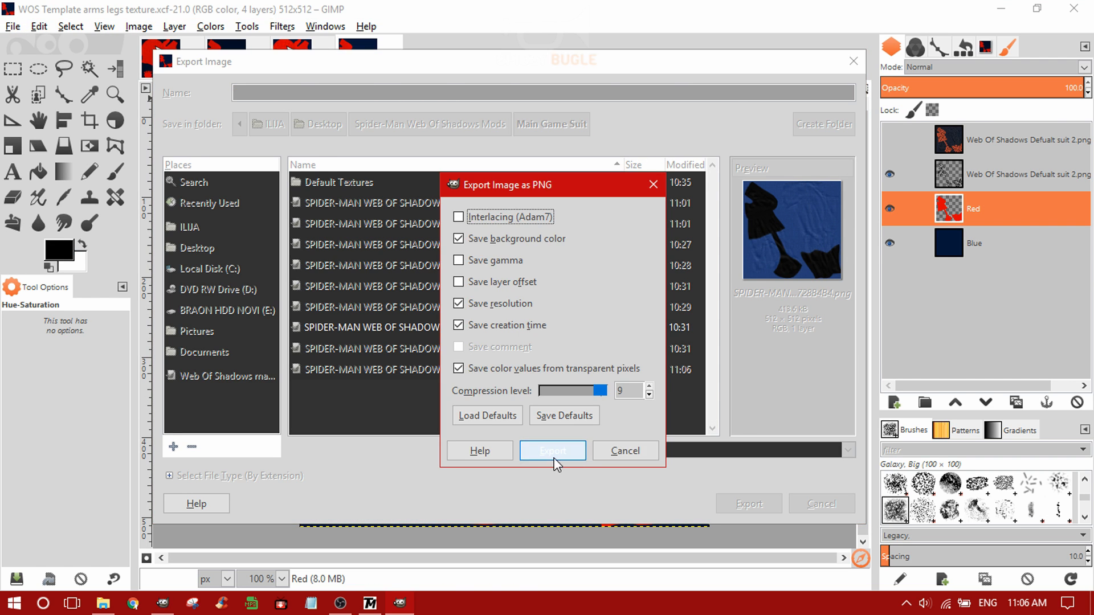
click(559, 460)
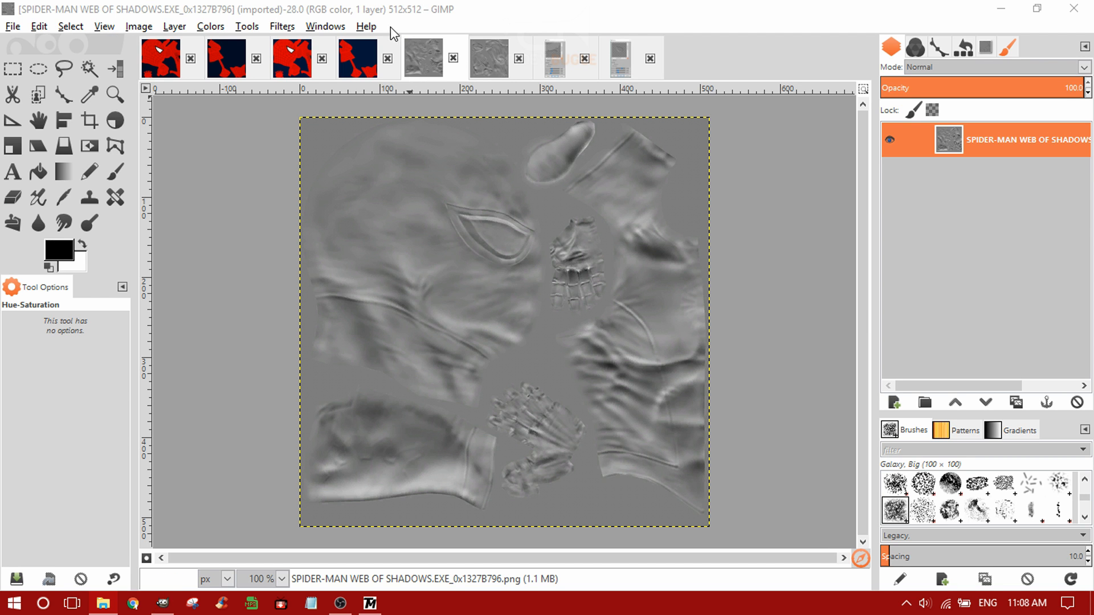
- Add a transparent 512 × 512 layer named Main to the gray bump texture 0x1327B796
click(553, 67)
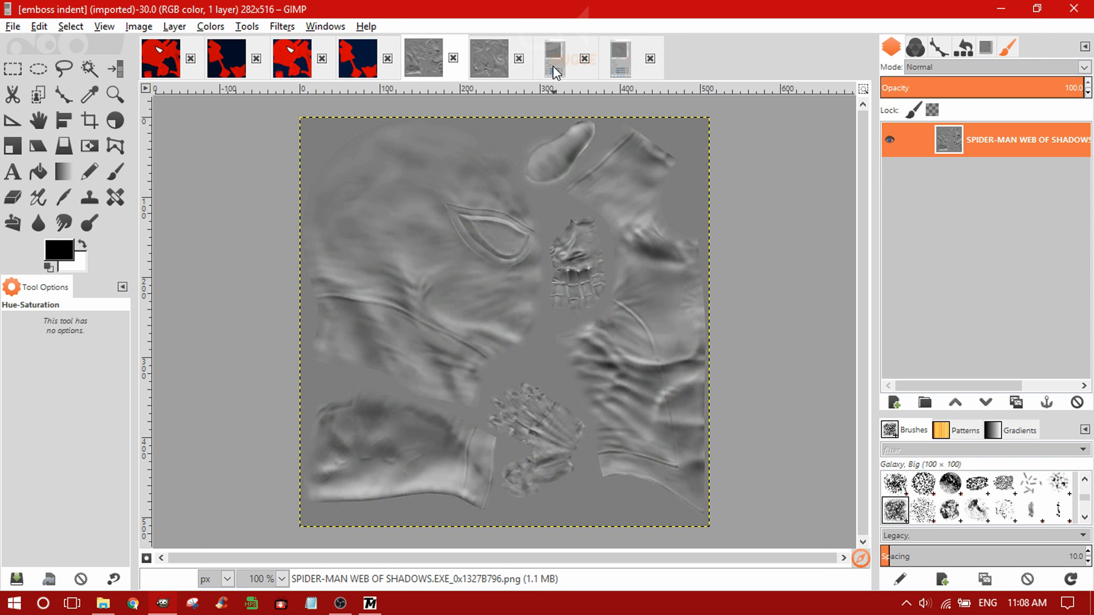
click(425, 59)
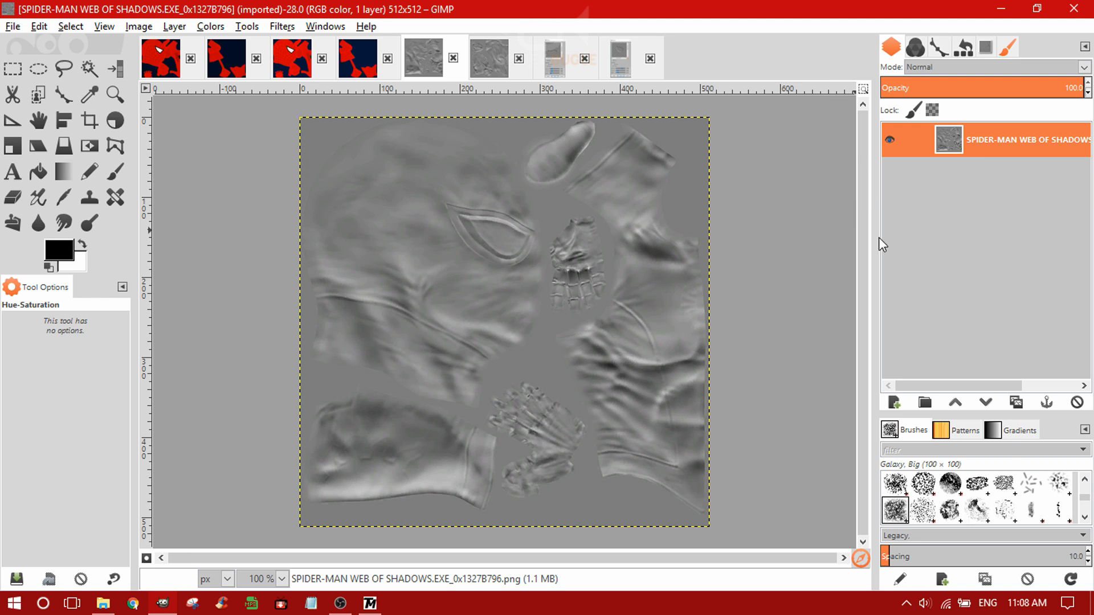
click(894, 402)
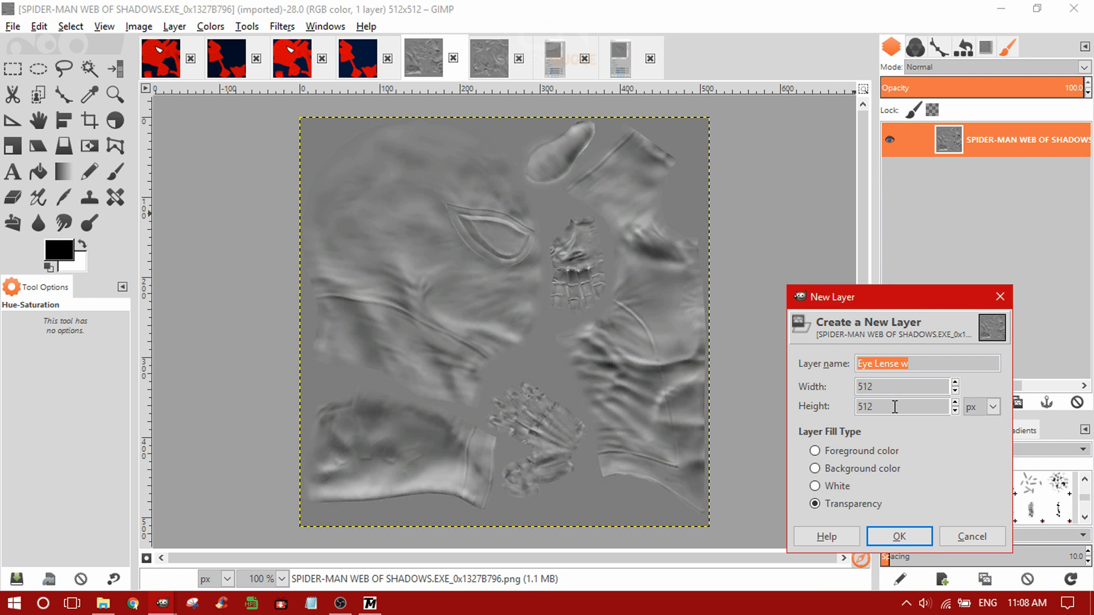
text(Main)
key(Return)
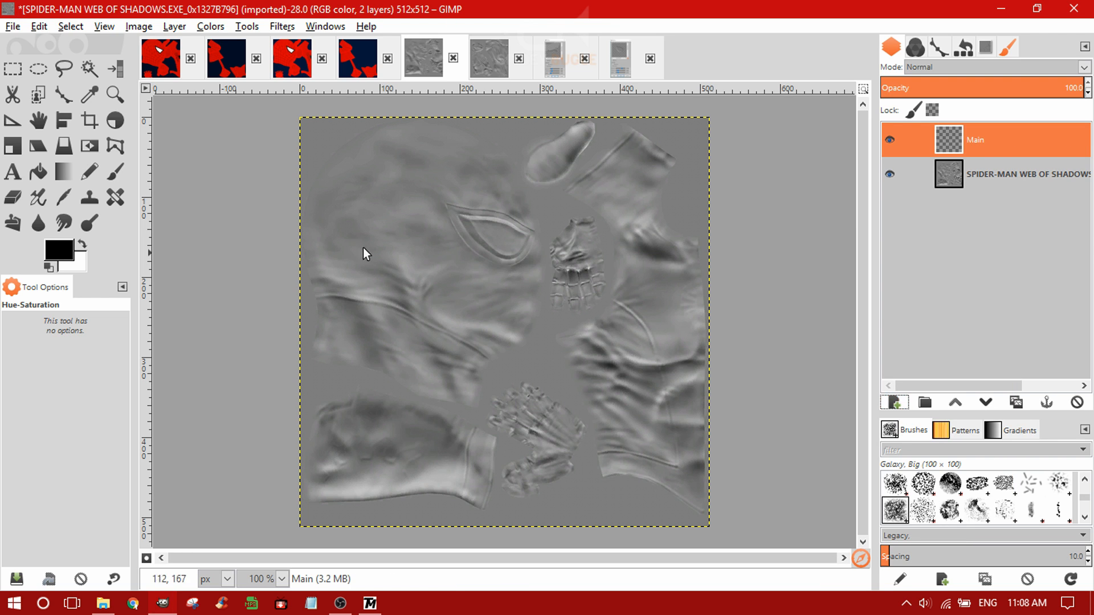
- Sample the texture's flat gray background as the foreground color and fill the Main layer with it
click(65, 259)
click(808, 289)
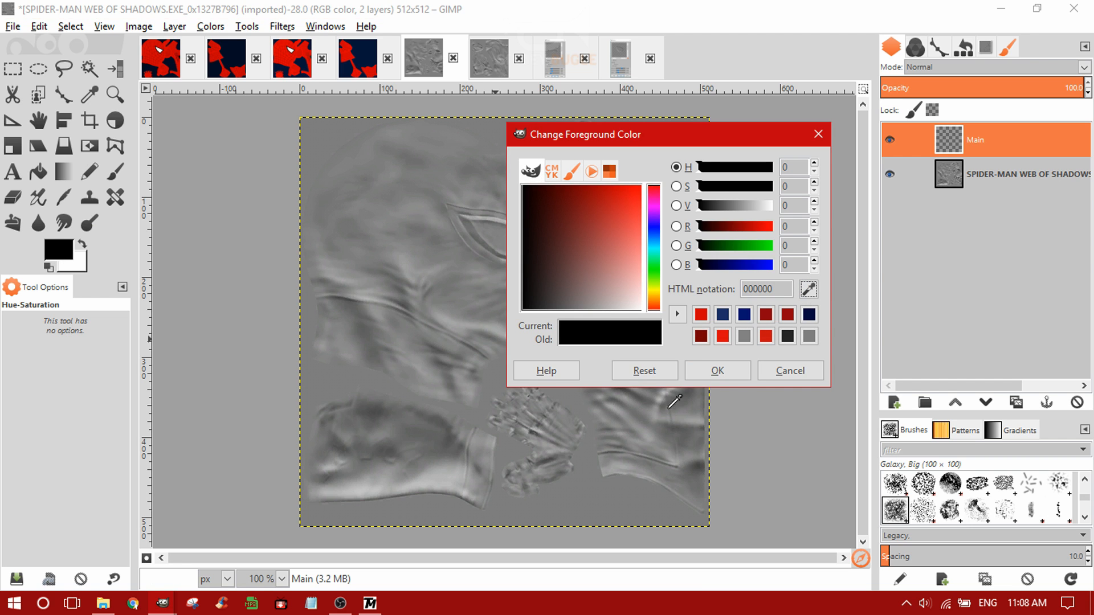
click(581, 503)
click(717, 371)
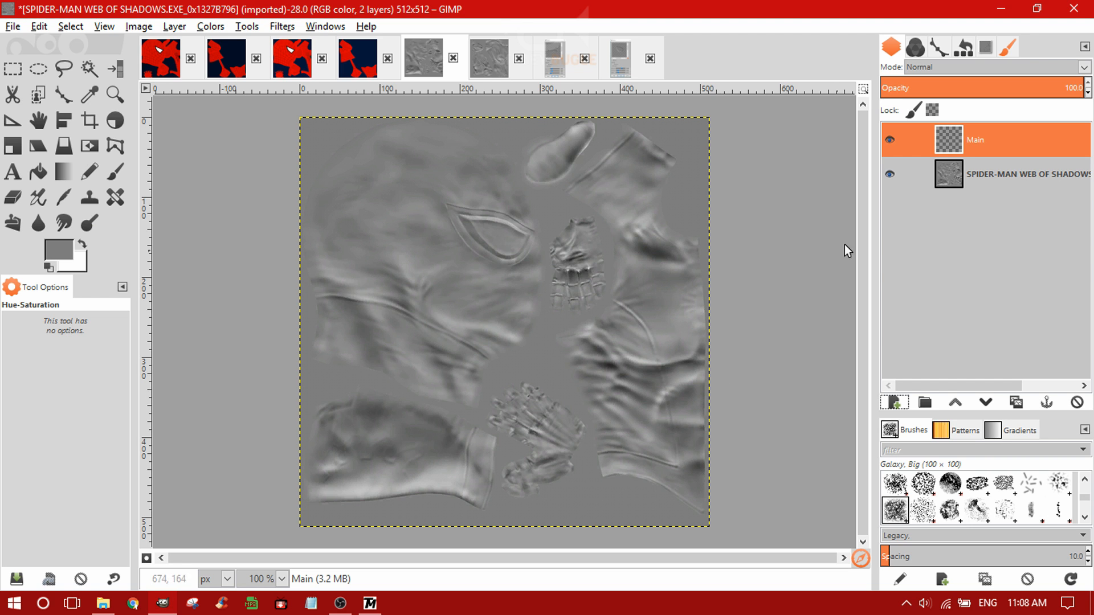
click(39, 26)
click(89, 277)
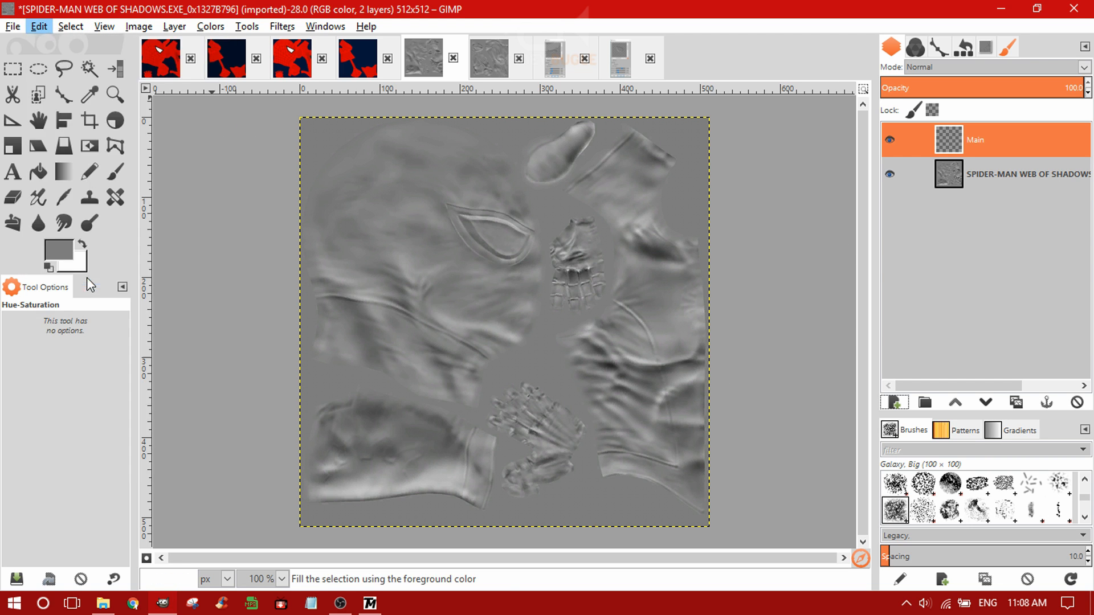
- Add a transparent layer named Main to the gray bump texture 0xA893AD3A and fill it with the foreground gray
click(487, 74)
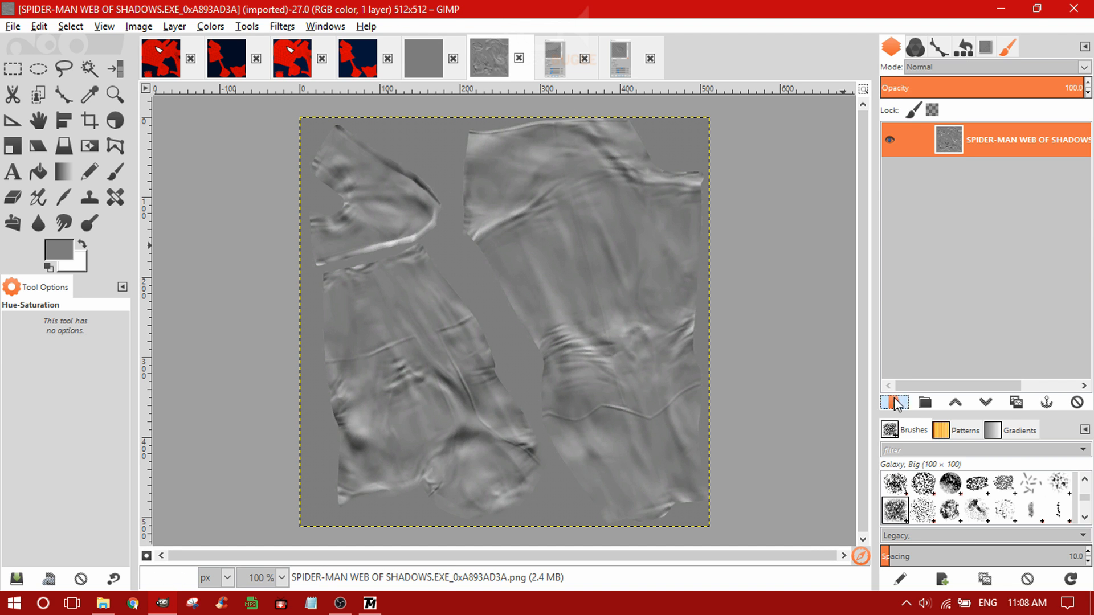
click(893, 402)
click(900, 528)
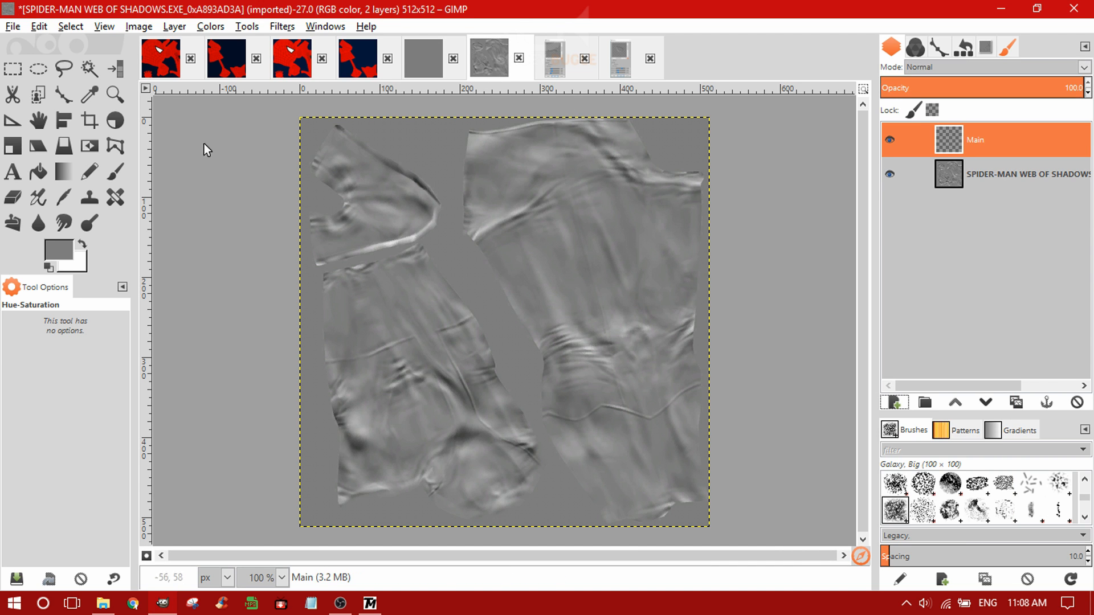
click(39, 26)
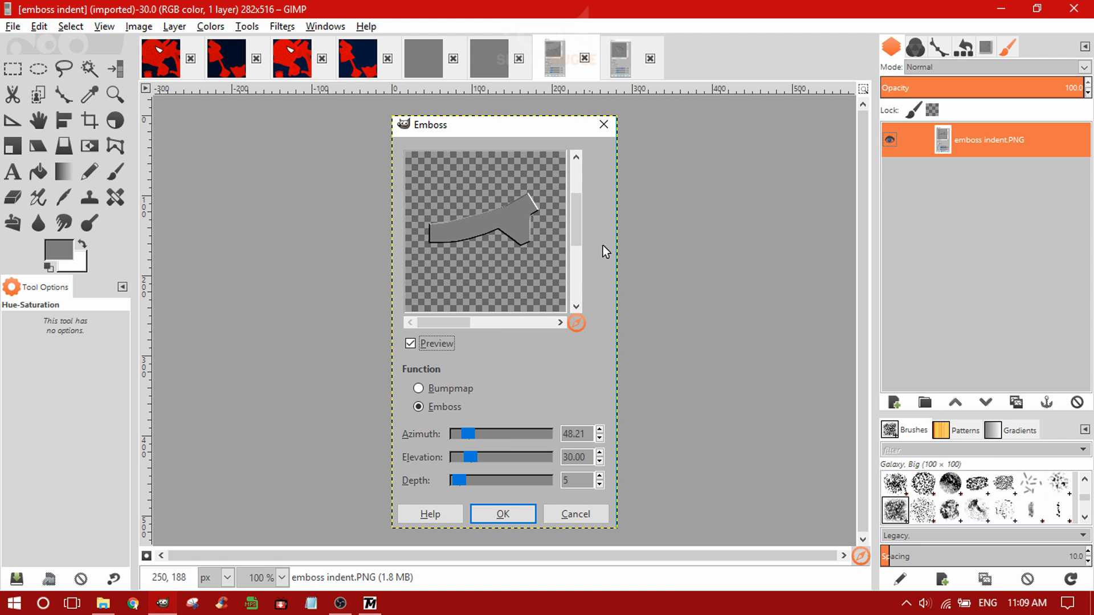
scroll(562, 54, down, 1)
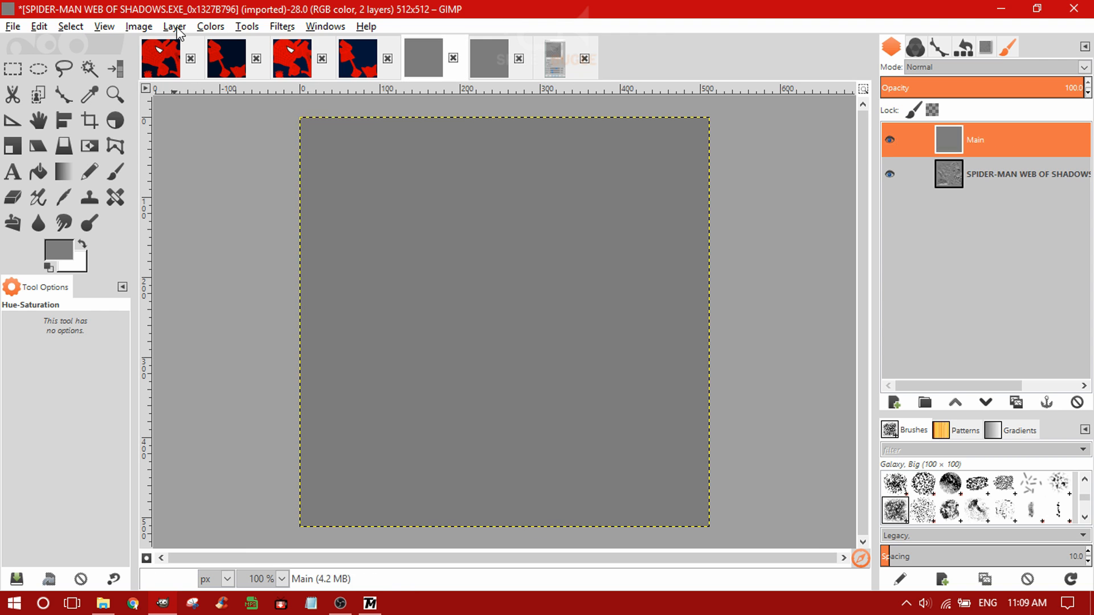
- Add horizontal and vertical guides through the center of bump textures 0x1327B796 and 0xA893AD3A
click(174, 26)
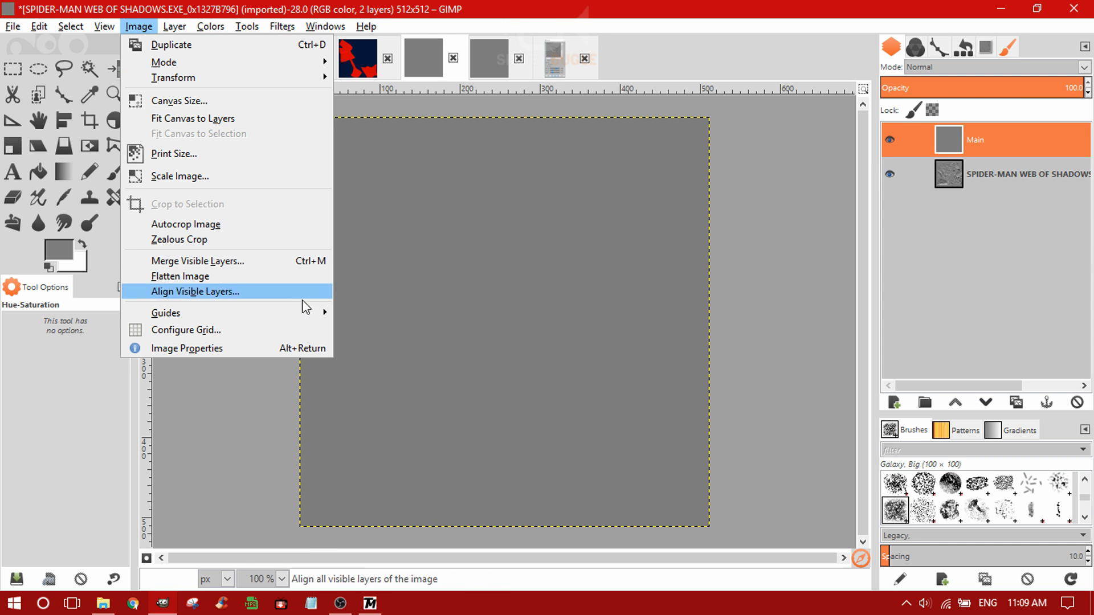
mouse_move(318, 312)
click(381, 316)
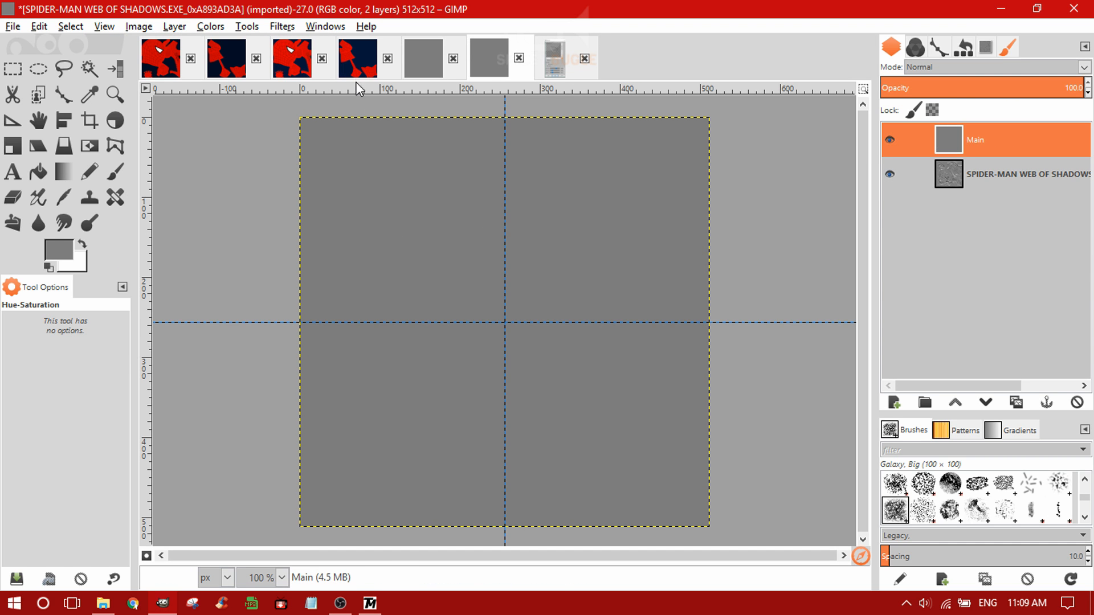
- Copy the Eye Lense layer from the WOS Template main texture and paste it as a new layer into bump texture 0x1327B796
scroll(346, 56, up, 3)
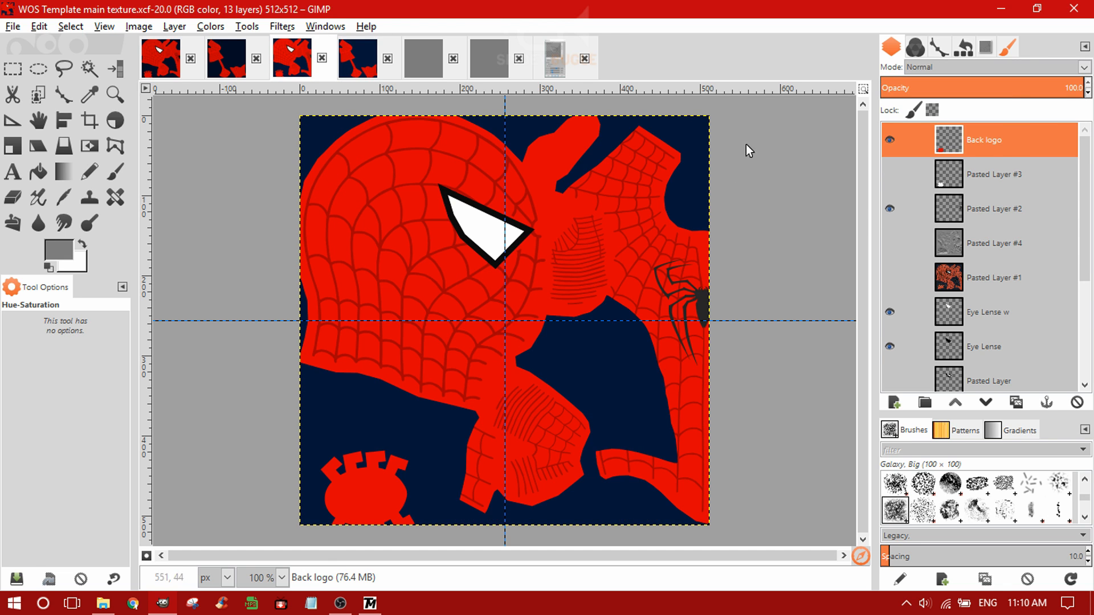
scroll(996, 270, down, 5)
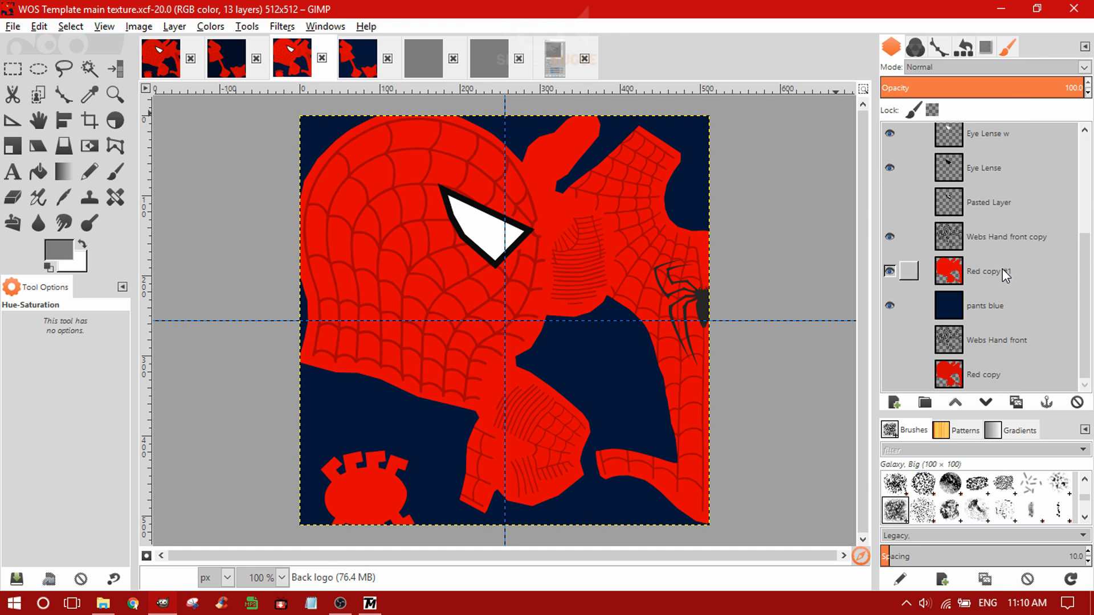
click(979, 161)
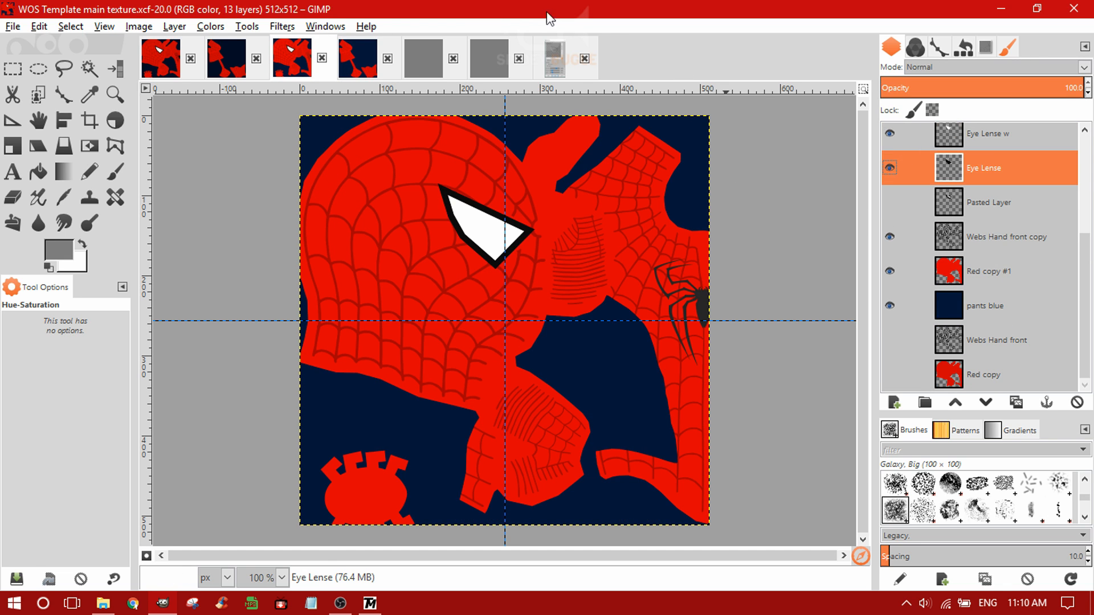
key(ctrl+c)
click(434, 53)
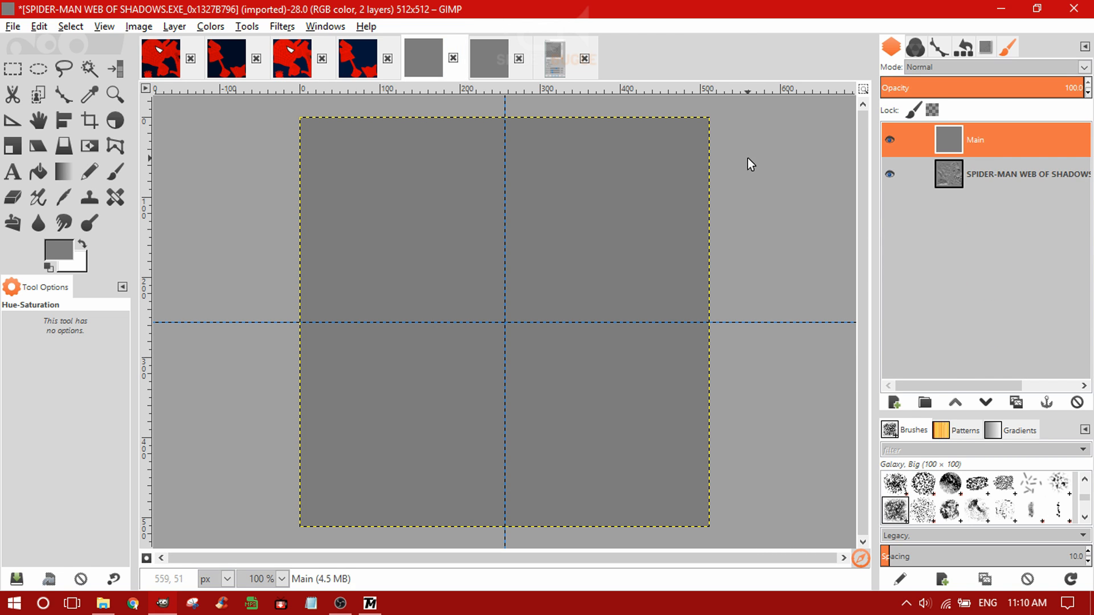
key(ctrl+v)
click(894, 403)
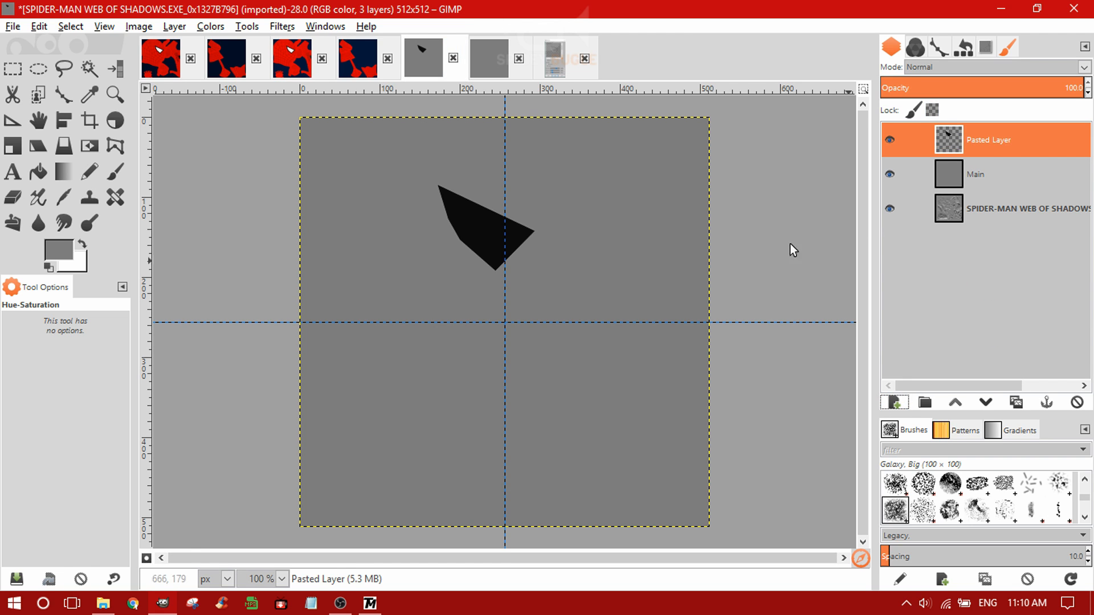
- Copy the white Eye Lense w layer from the main texture template and paste it as a new layer into bump texture 0x1327B796
key(alt+3)
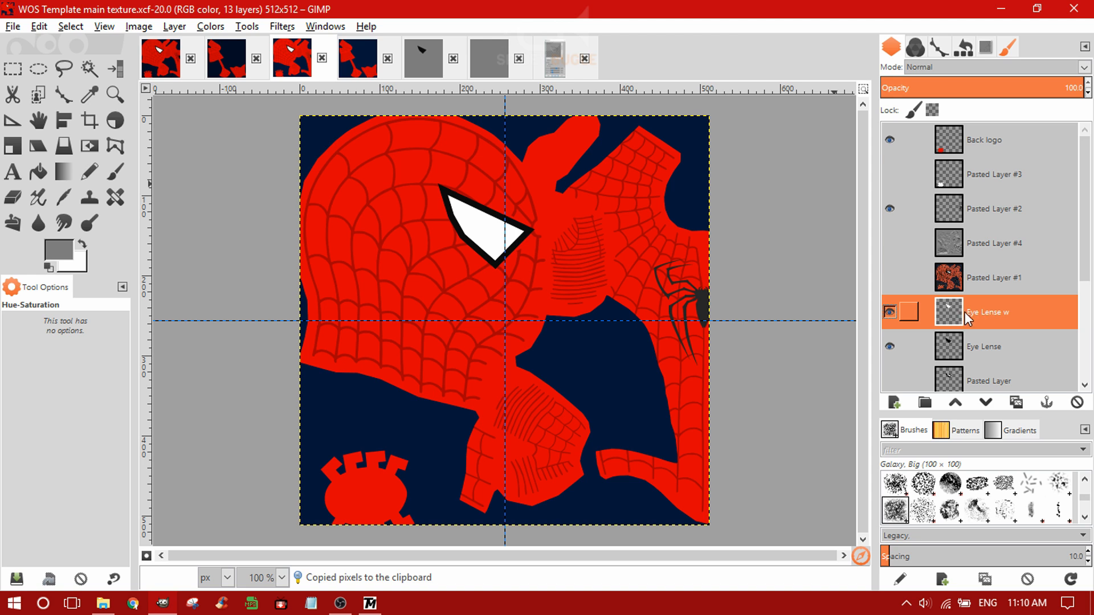
key(ctrl+c)
click(423, 50)
key(ctrl+v)
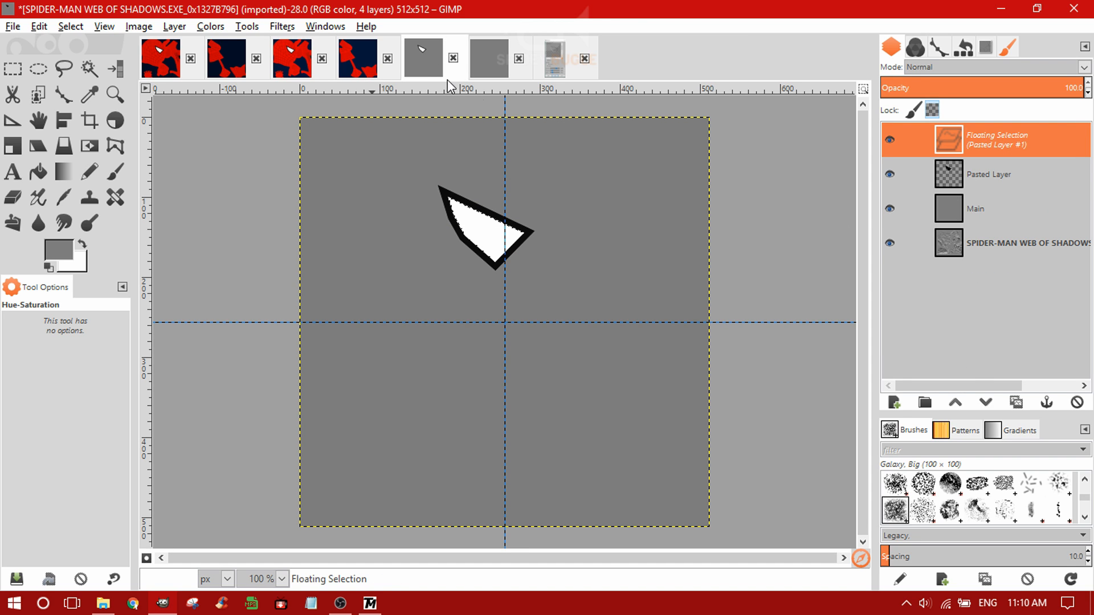
click(893, 402)
- Cut the white lens shape out of the black eye layer using its alpha selection, with the white layer hidden, and clear the selection
right_click(984, 138)
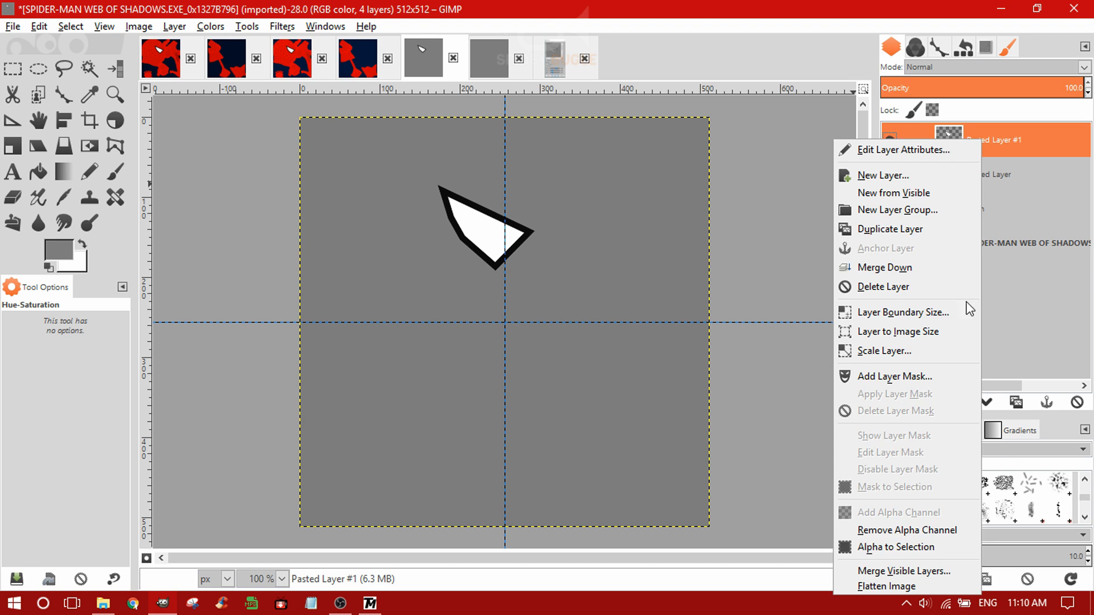
click(901, 545)
click(981, 188)
click(889, 140)
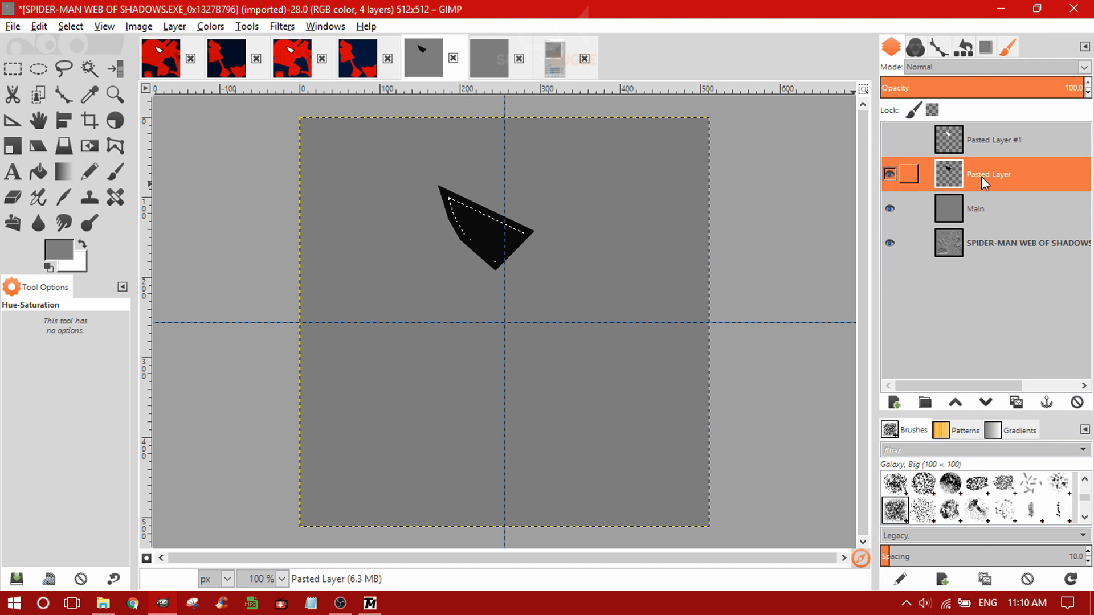
key(Delete)
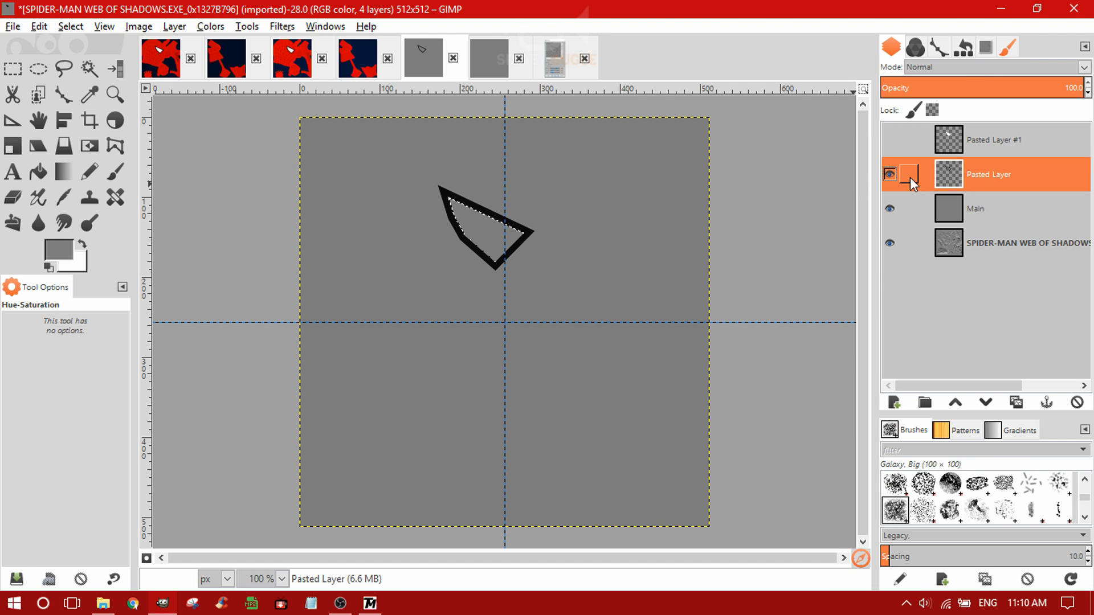
key(ctrl+shift+a)
key(2)
scroll(477, 195, up, 1)
click(71, 26)
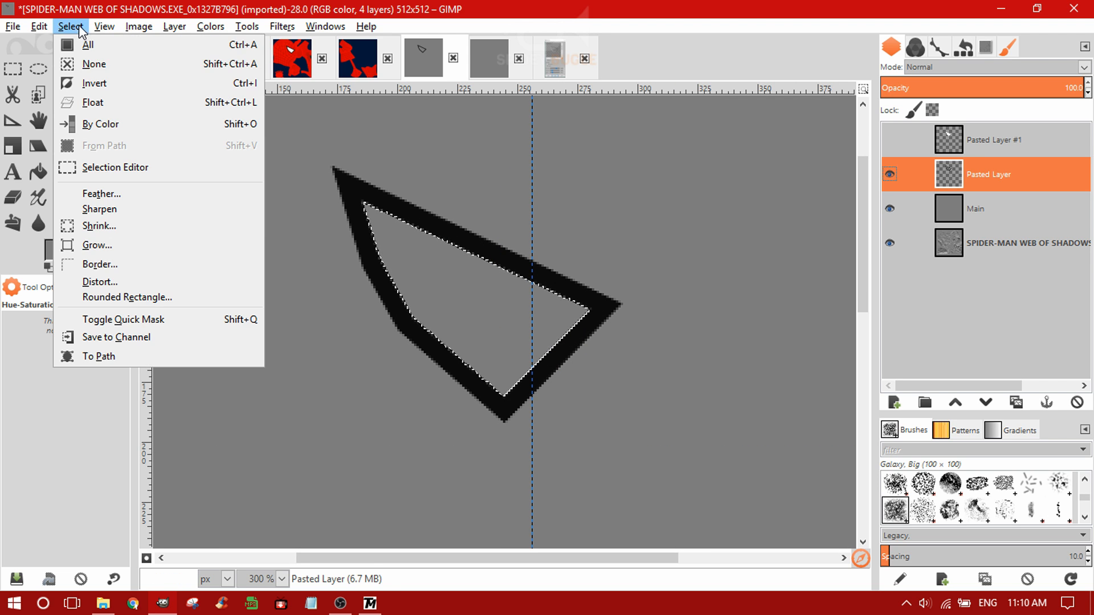
click(91, 66)
- Move the white lens layer beneath the black eye outline, make it visible and colorize it with a lightness of -100
drag(981, 140, 981, 194)
click(889, 174)
click(210, 26)
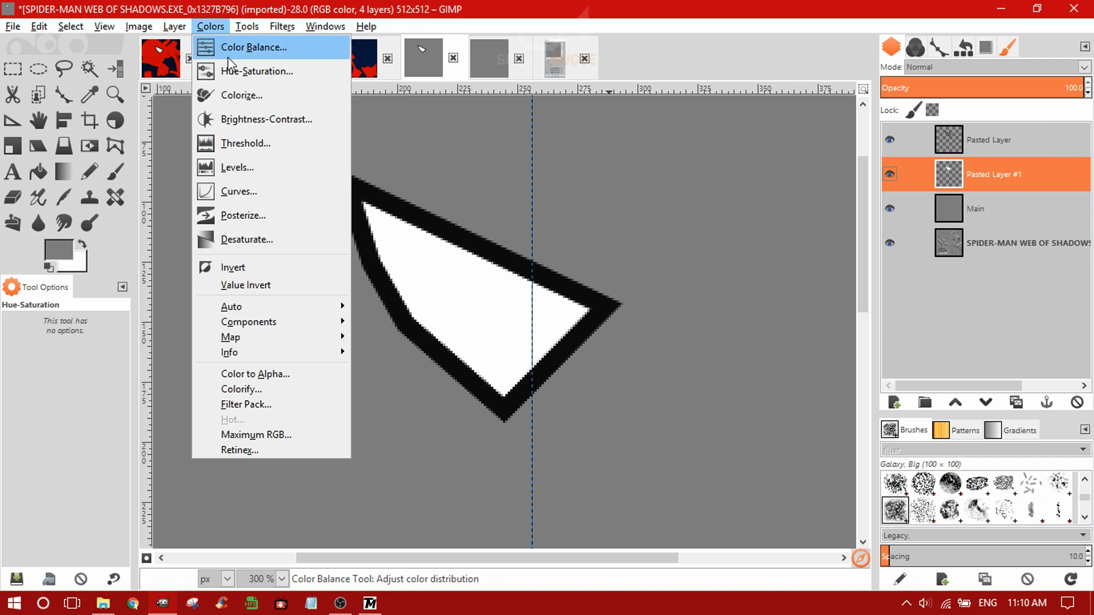
click(240, 95)
drag(904, 238, 817, 239)
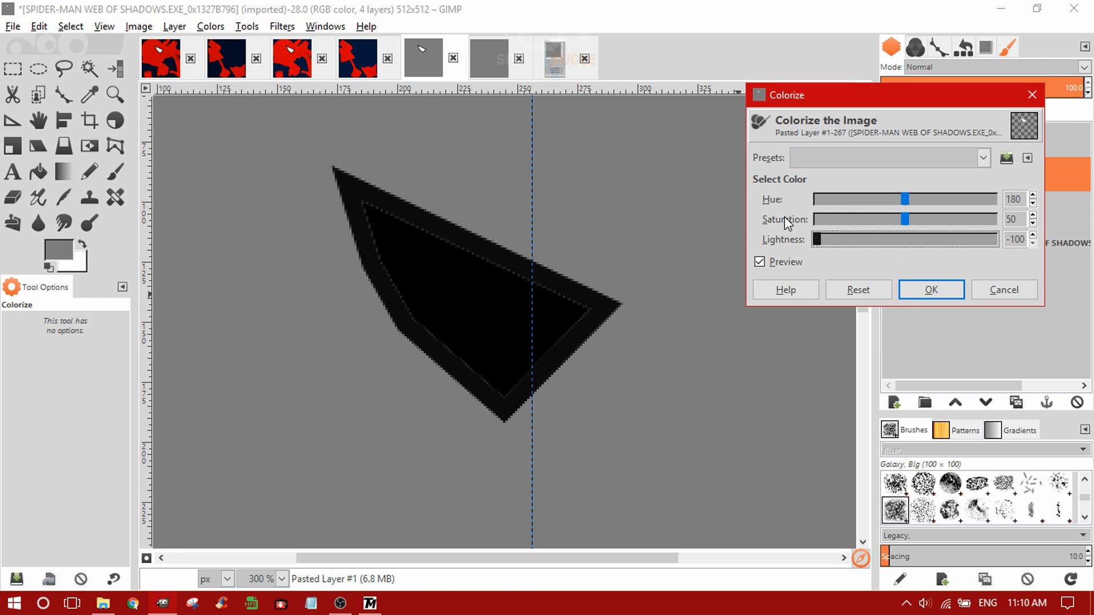
click(930, 290)
scroll(601, 258, down, 1)
scroll(601, 258, down, 2)
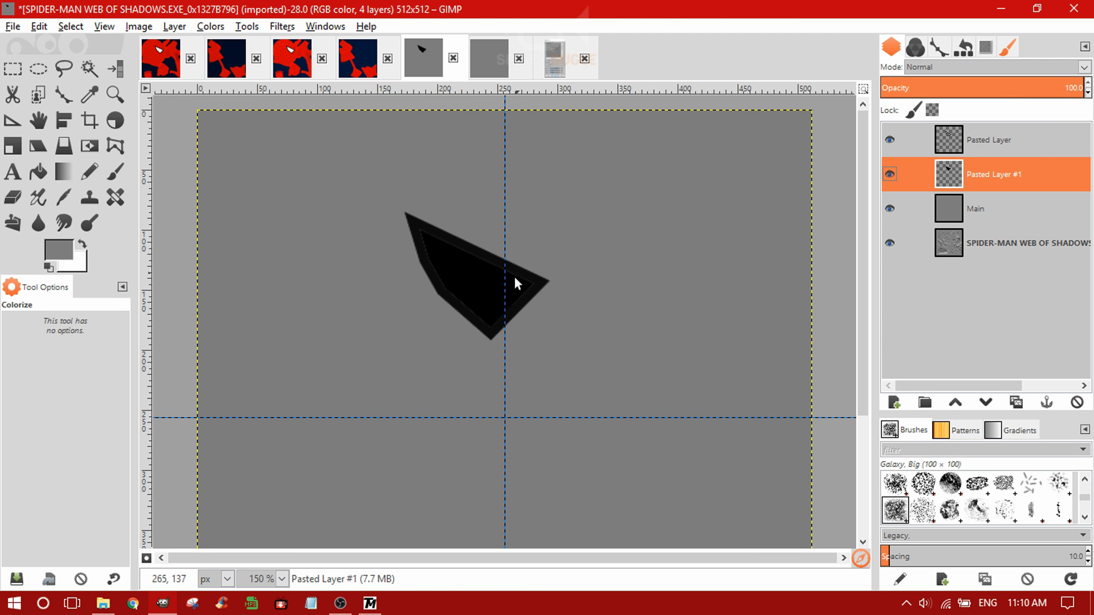
- Select Pasted Layer #2 in the main texture template and toggle its visibility to check what it contains
click(292, 58)
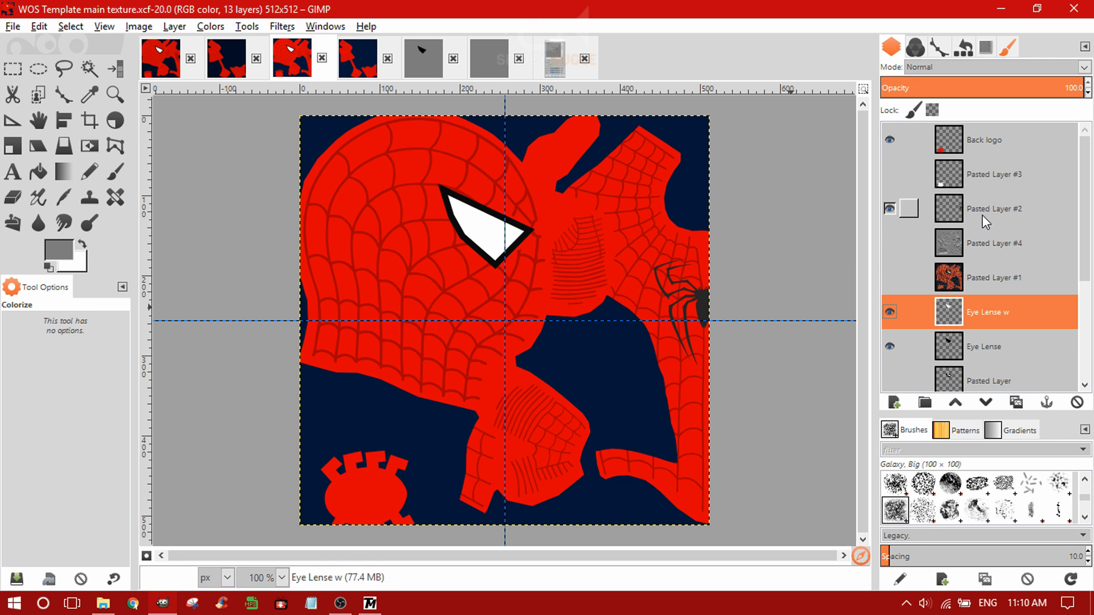
click(981, 215)
click(889, 208)
click(889, 208)
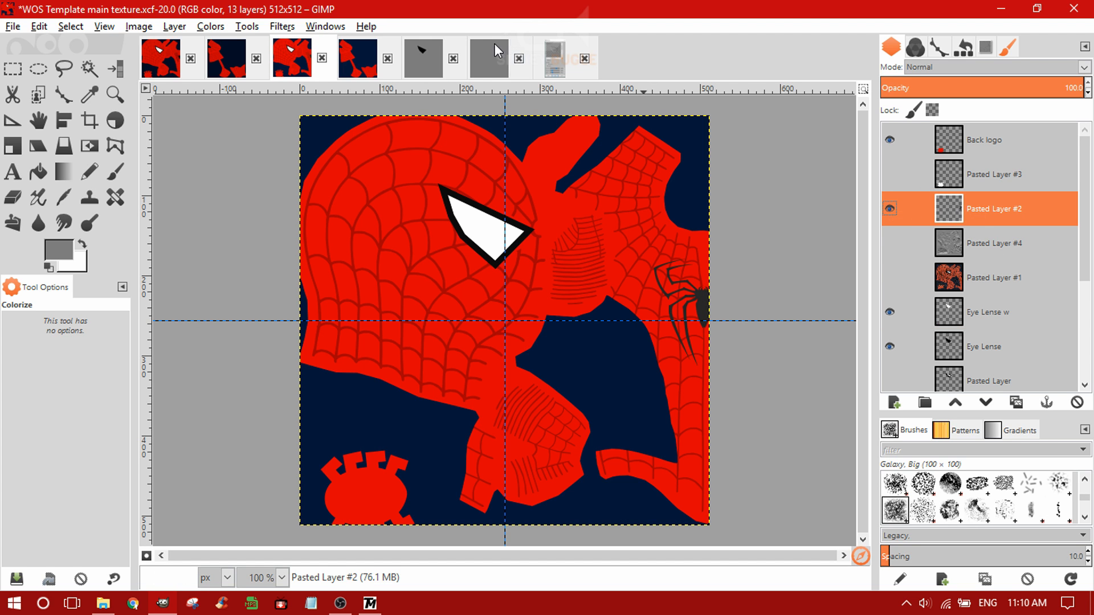
- Copy the black spider emblem layer from the main texture image and paste it into the grey texture image as a new layer
key(ctrl+c)
click(430, 59)
key(ctrl+v)
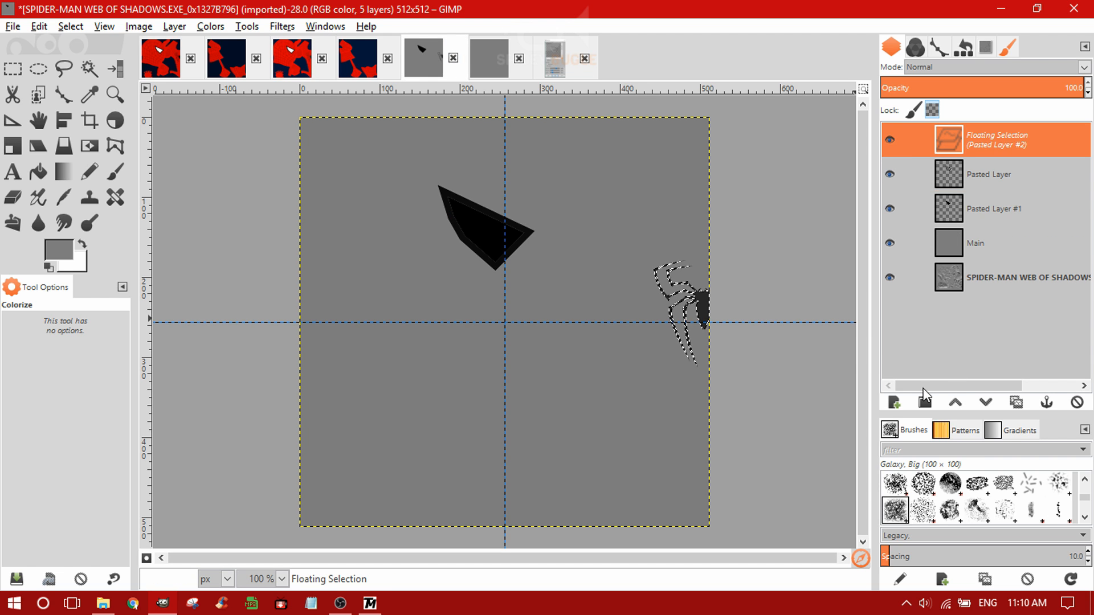
click(894, 402)
- Copy the main texture's Back logo layer and paste it into the grey texture image as a new layer
scroll(431, 56, up, 2)
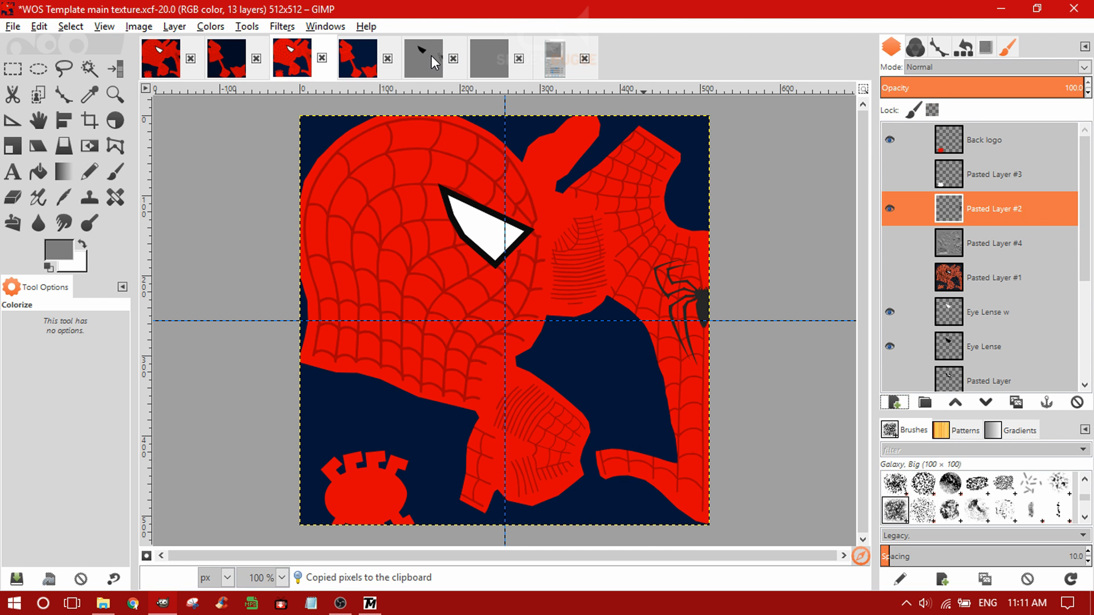
click(996, 147)
key(ctrl+c)
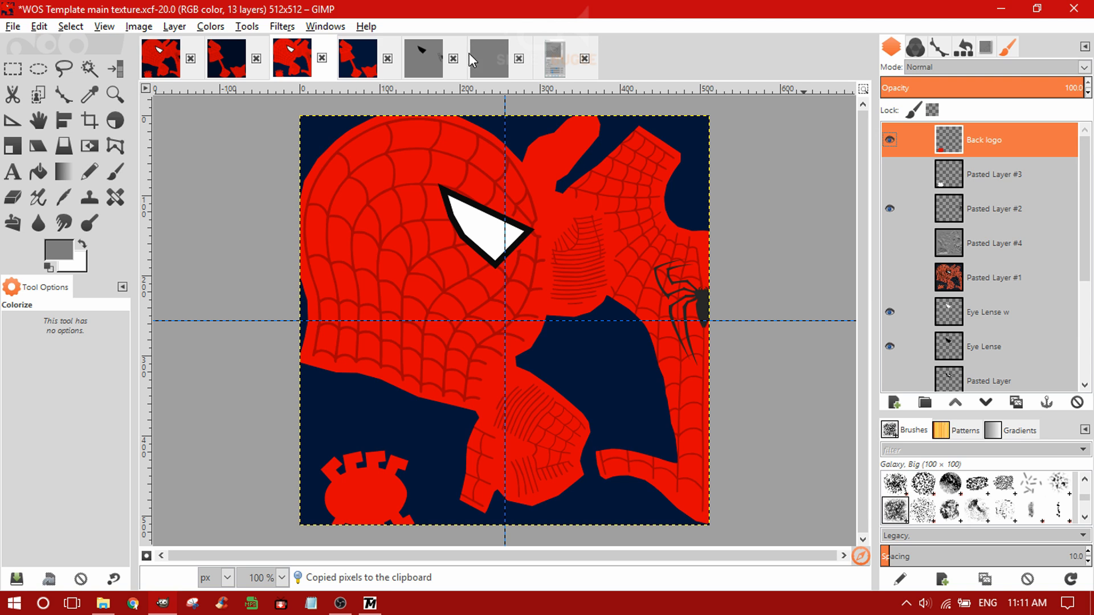
click(433, 61)
key(ctrl+v)
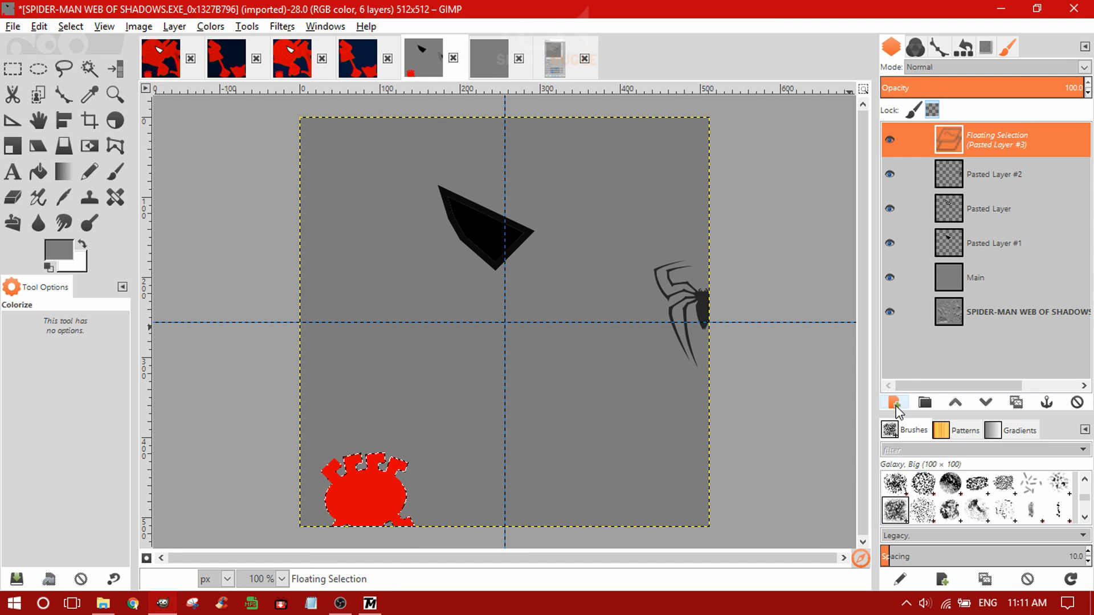
click(894, 403)
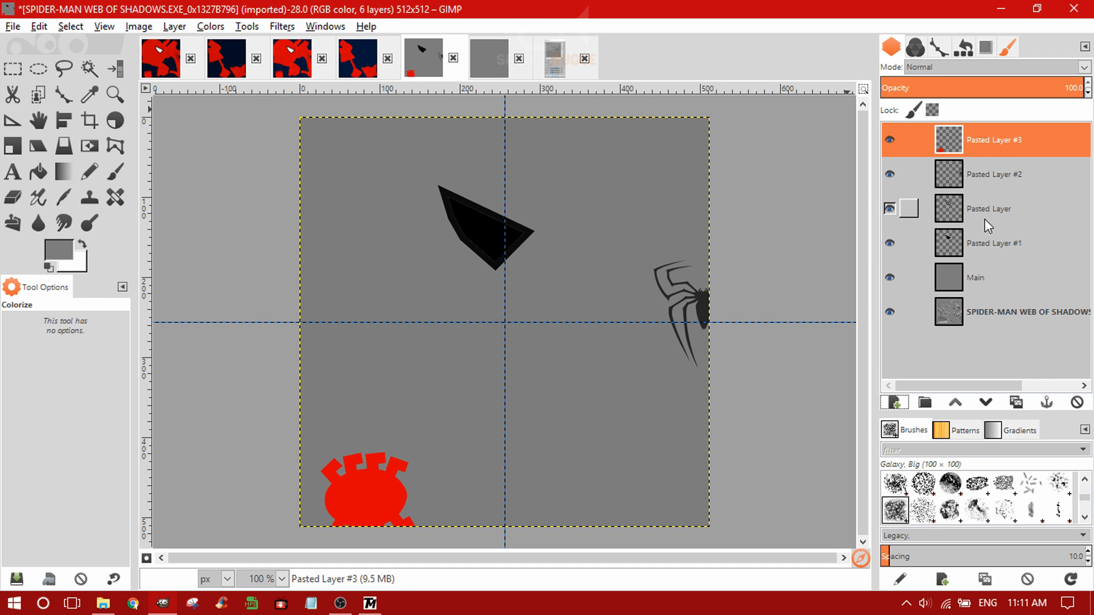
- Check the Emboss Outdent reference image and open the Emboss filter on the black spider emblem layer
click(969, 174)
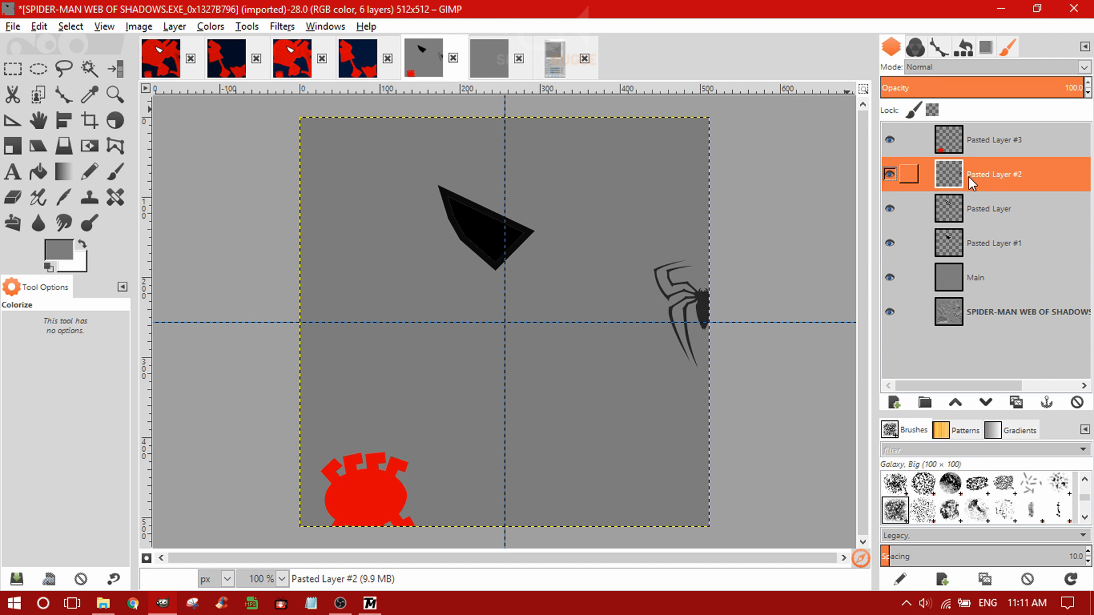
click(555, 53)
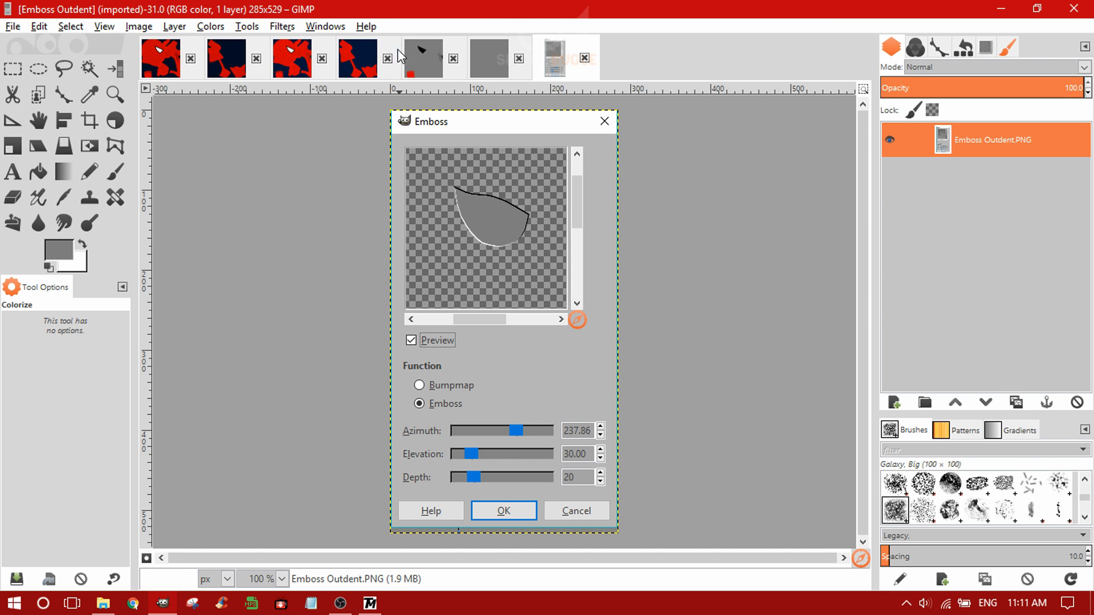
click(427, 63)
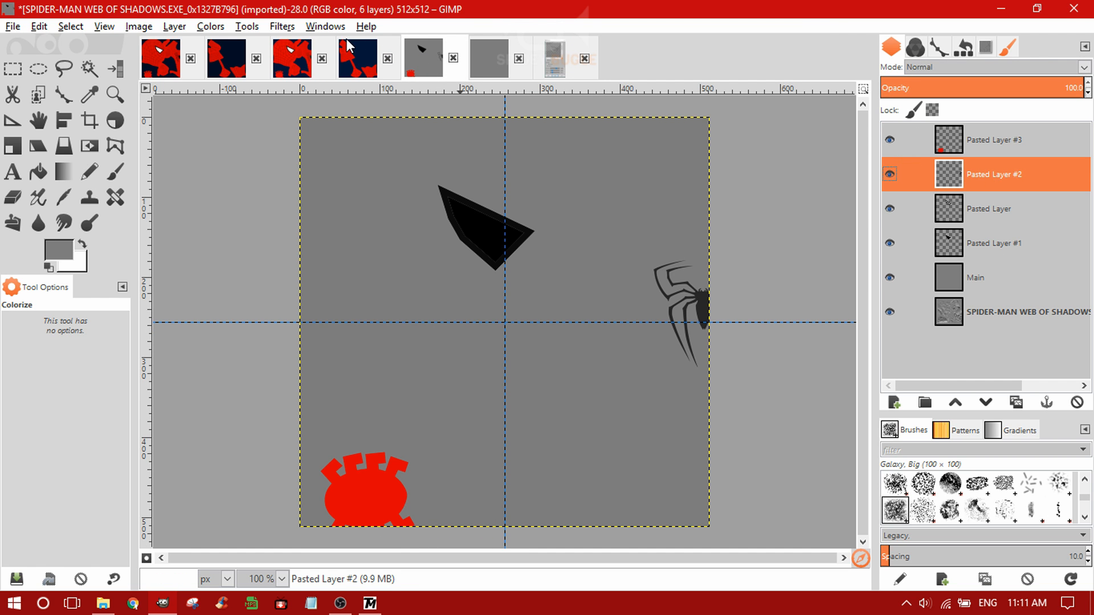
click(282, 26)
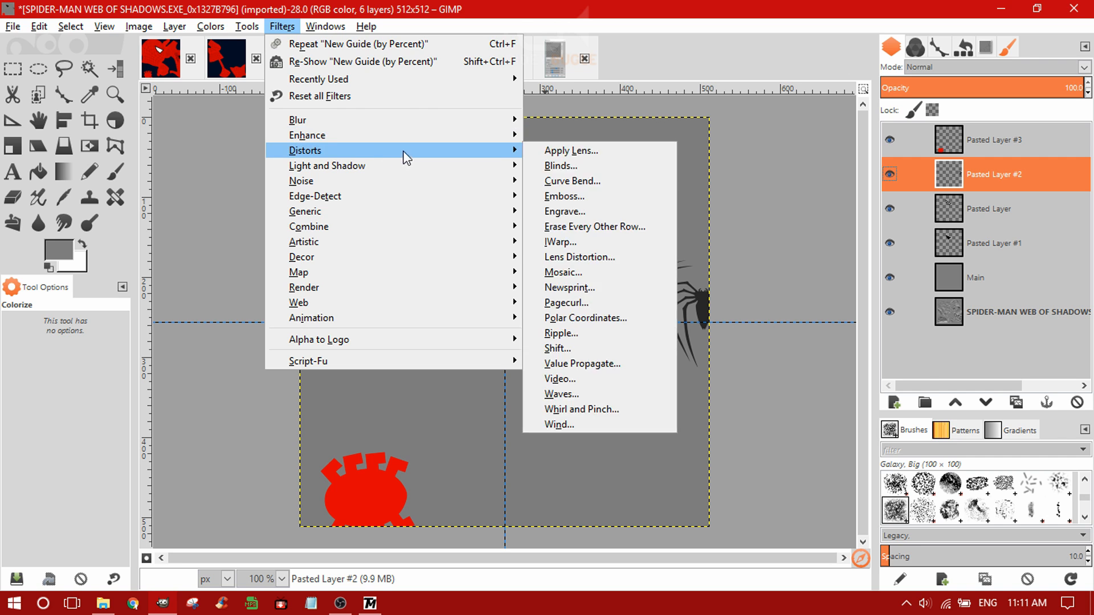
mouse_move(430, 136)
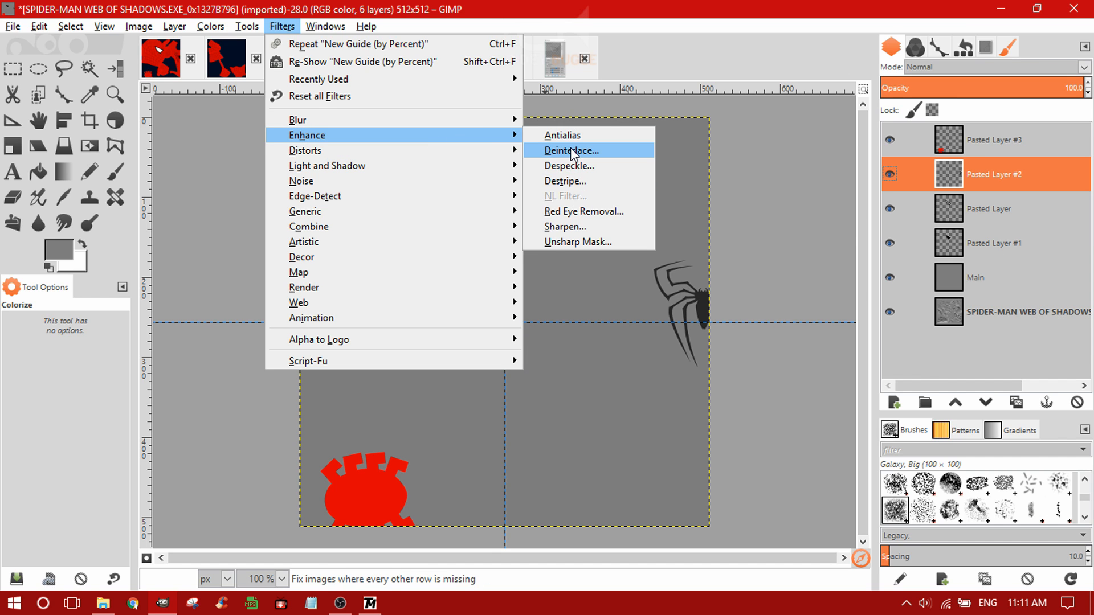
mouse_move(509, 158)
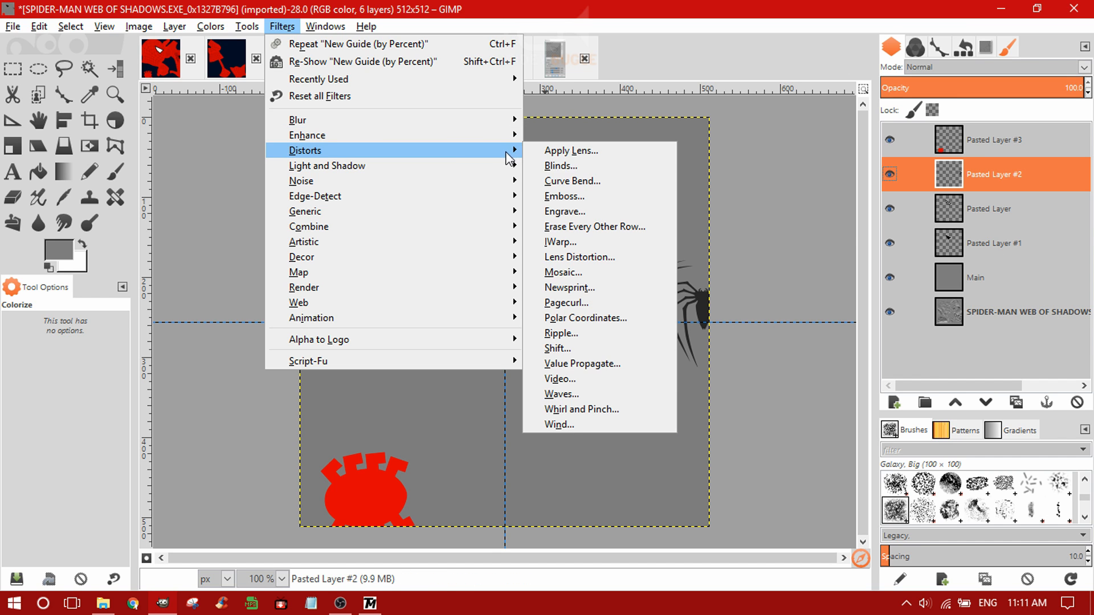
click(583, 197)
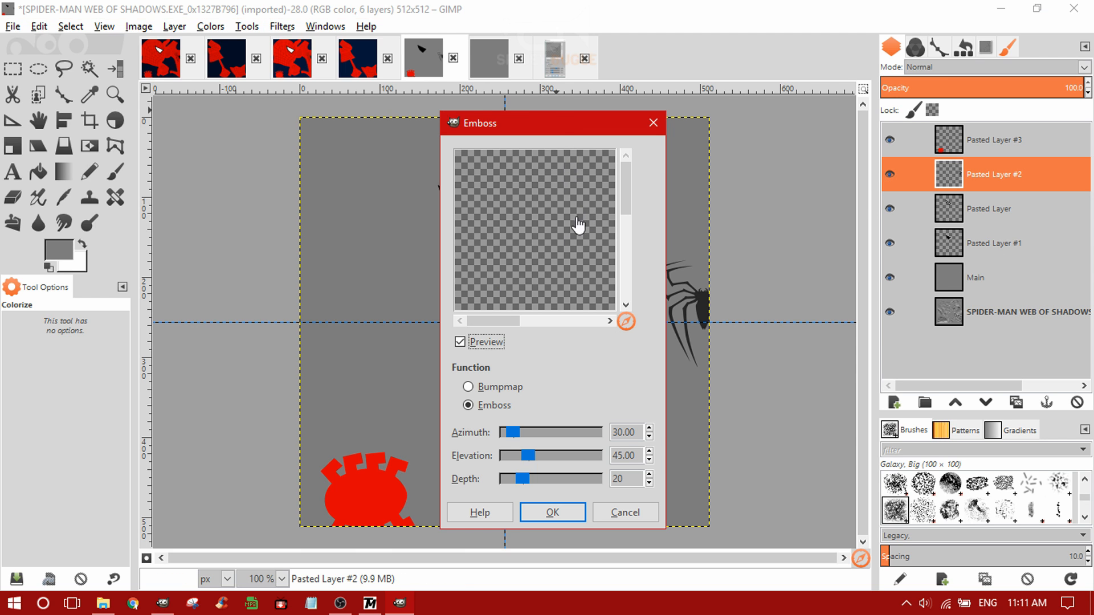
drag(629, 181, 623, 260)
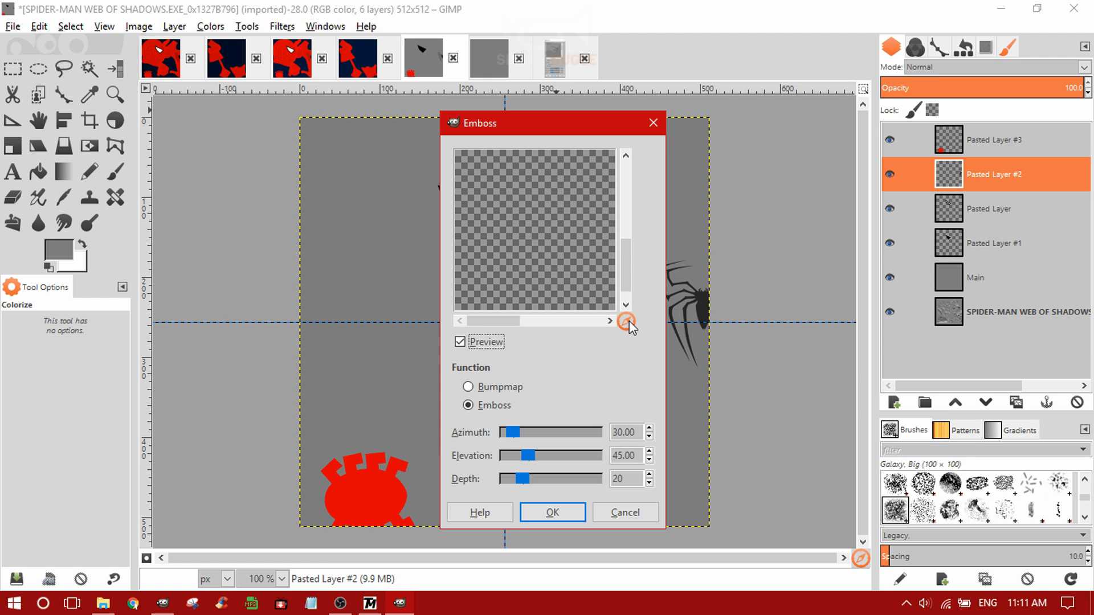
drag(627, 322, 689, 295)
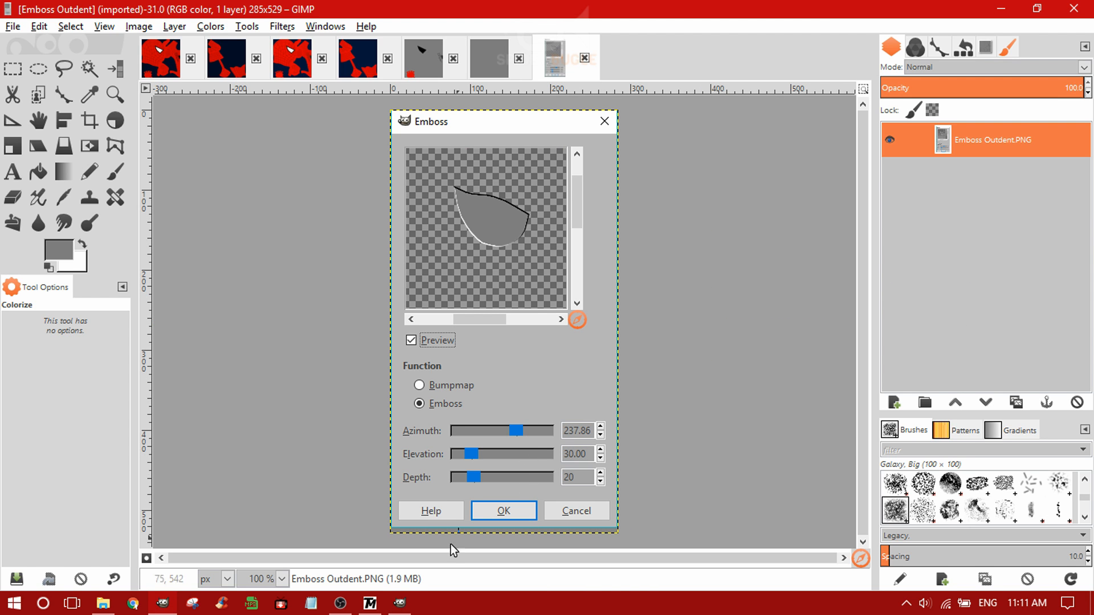
- Emboss the spider emblem with azimuth 237.86, elevation 30 and depth 5, using the reference image beside the filter settings
click(401, 605)
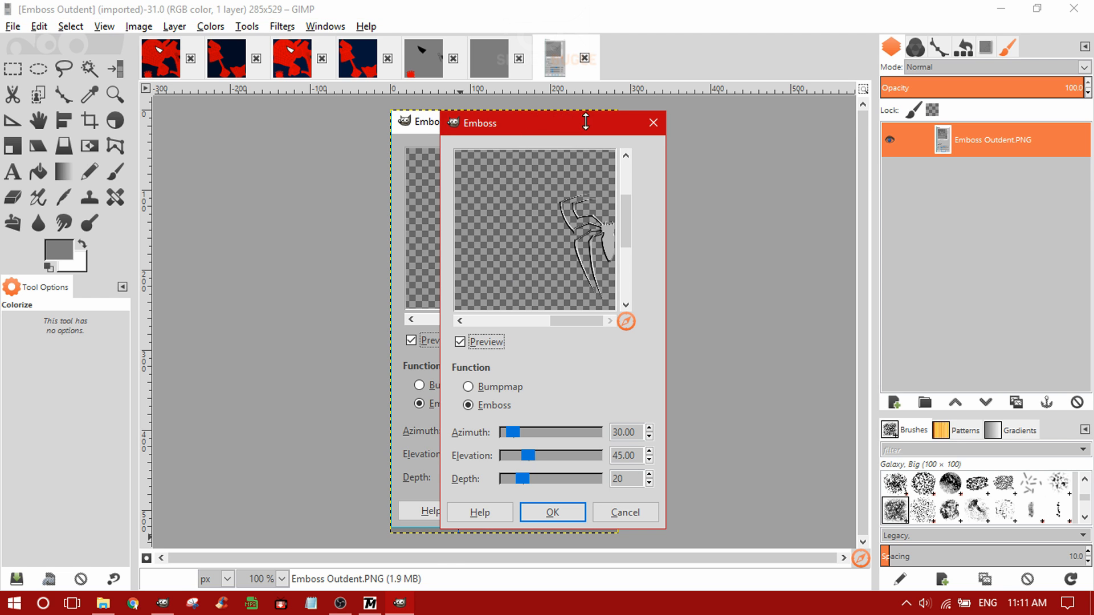
drag(572, 120, 778, 118)
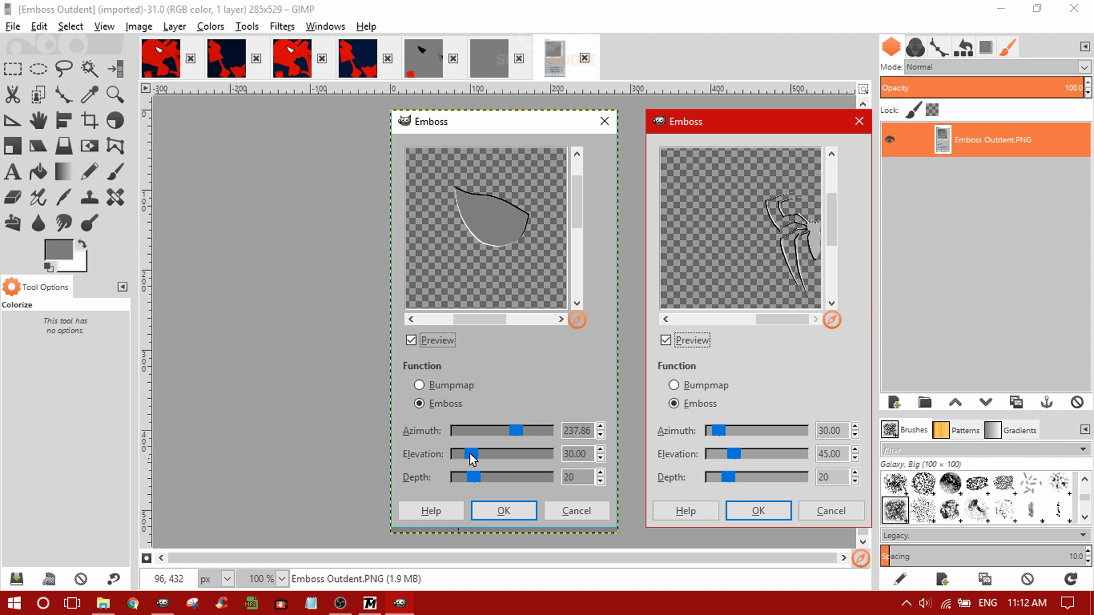
text(00)
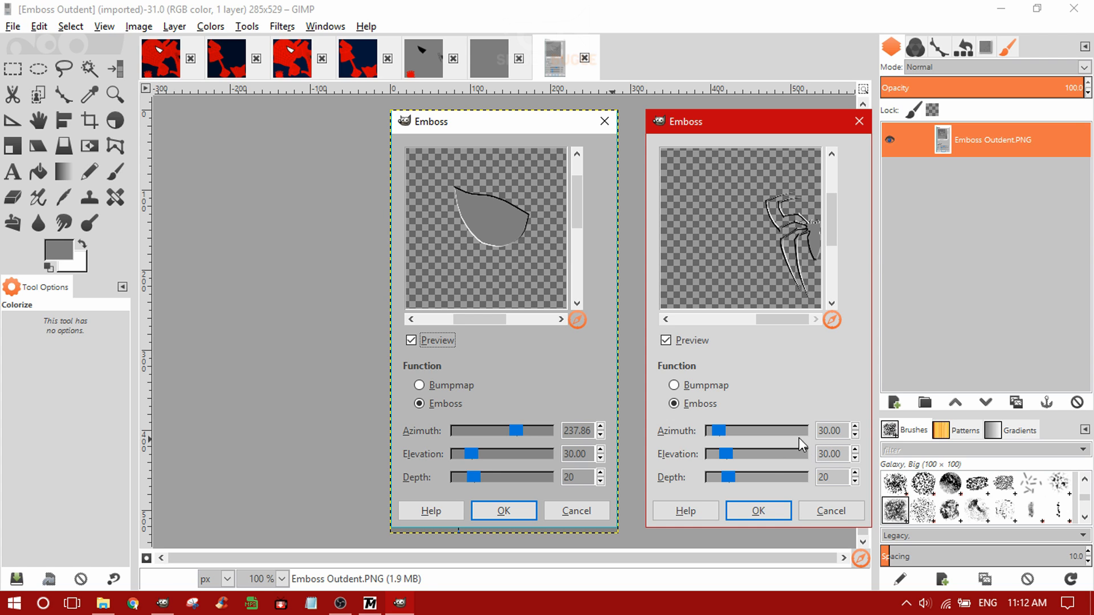
key(shift+Tab)
text(23)
key(Return)
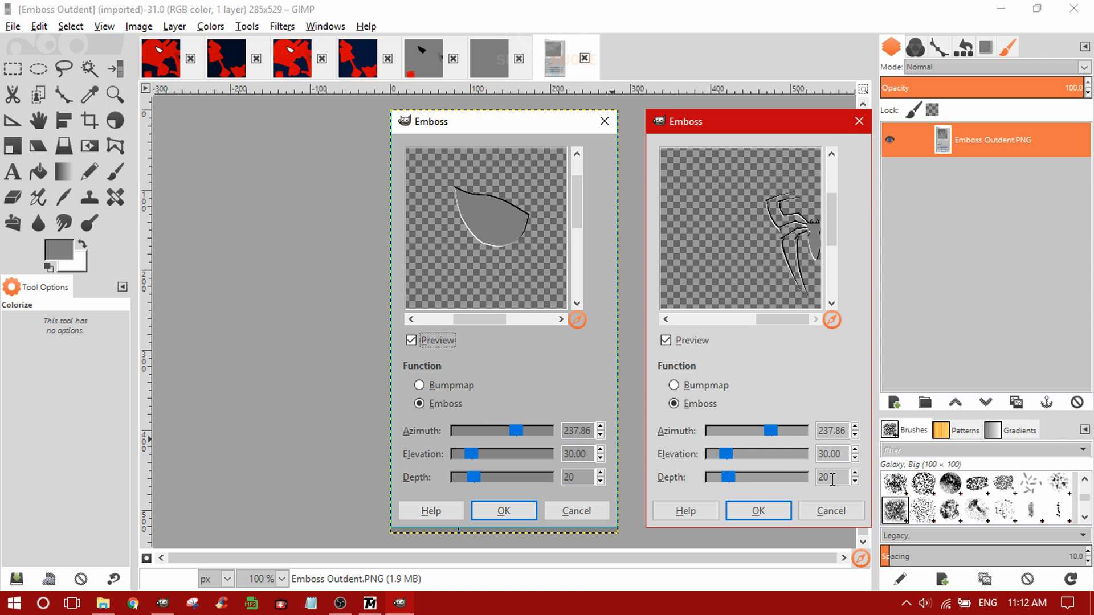
mouse_move(729, 476)
mouse_down()
mouse_move(747, 476)
mouse_move(709, 477)
mouse_move(720, 478)
mouse_up()
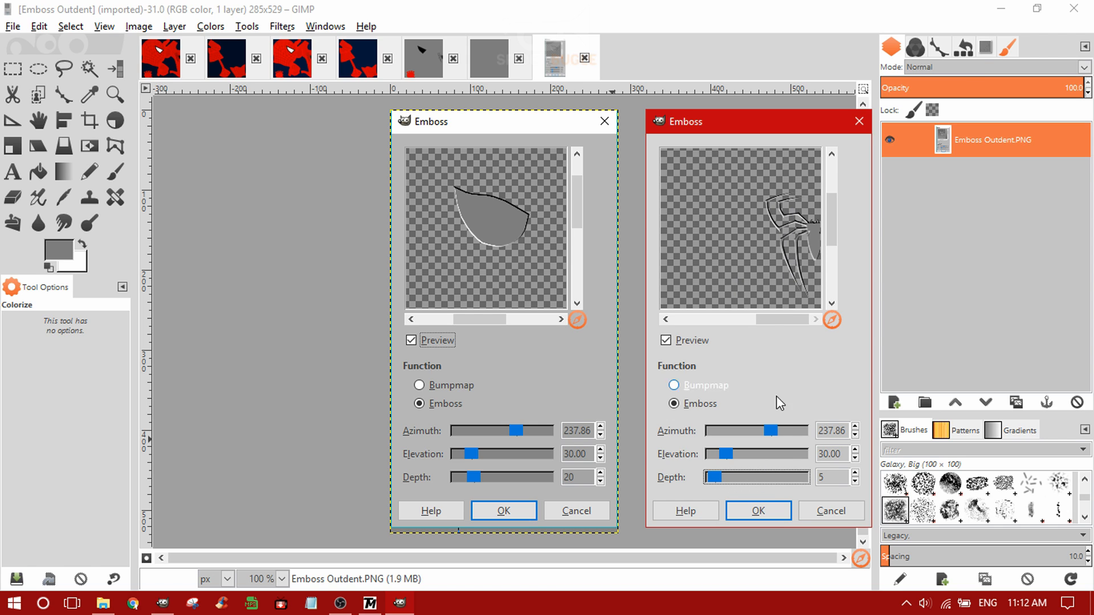
click(765, 516)
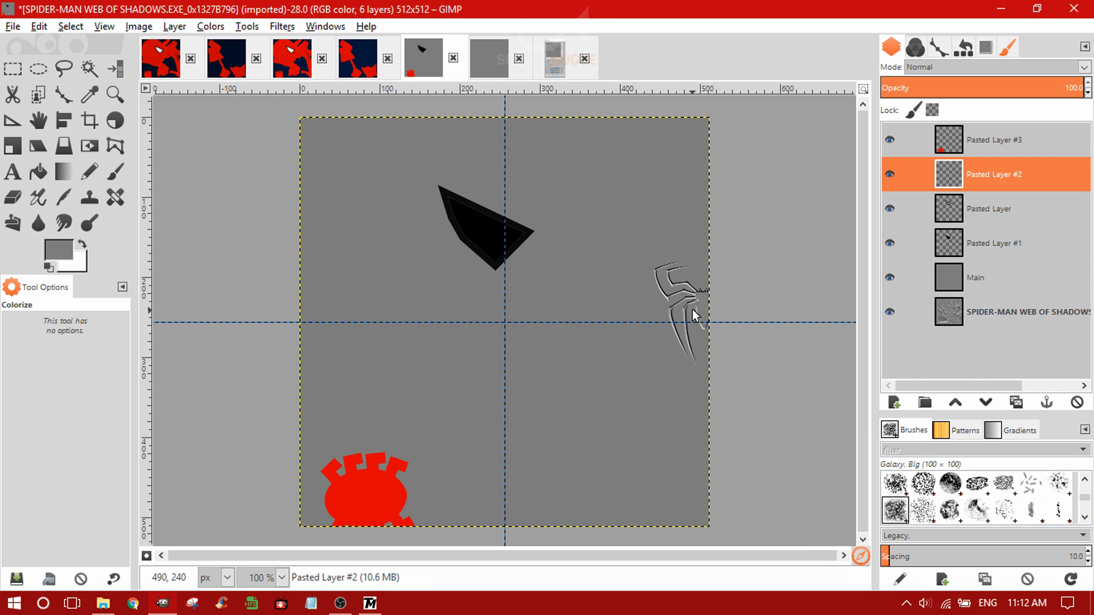
- Examine the edges of the embossed spider emblem up close
scroll(693, 310, up, 3)
scroll(692, 310, up, 1)
scroll(693, 309, right, 1)
scroll(772, 273, up, 1)
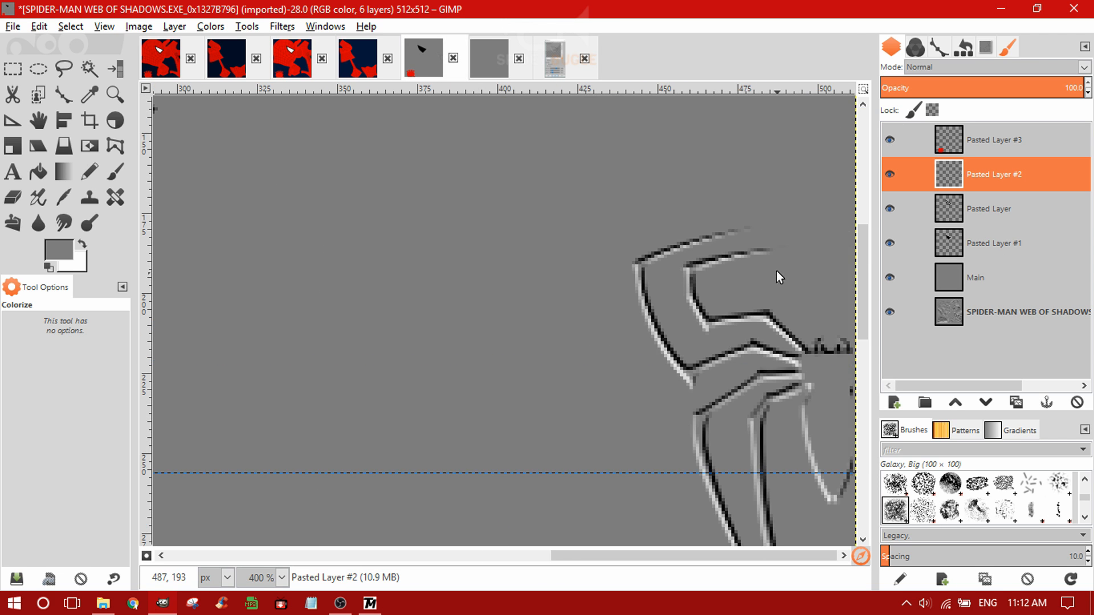
scroll(777, 272, down, 2)
scroll(775, 284, down, 1)
scroll(767, 293, down, 2)
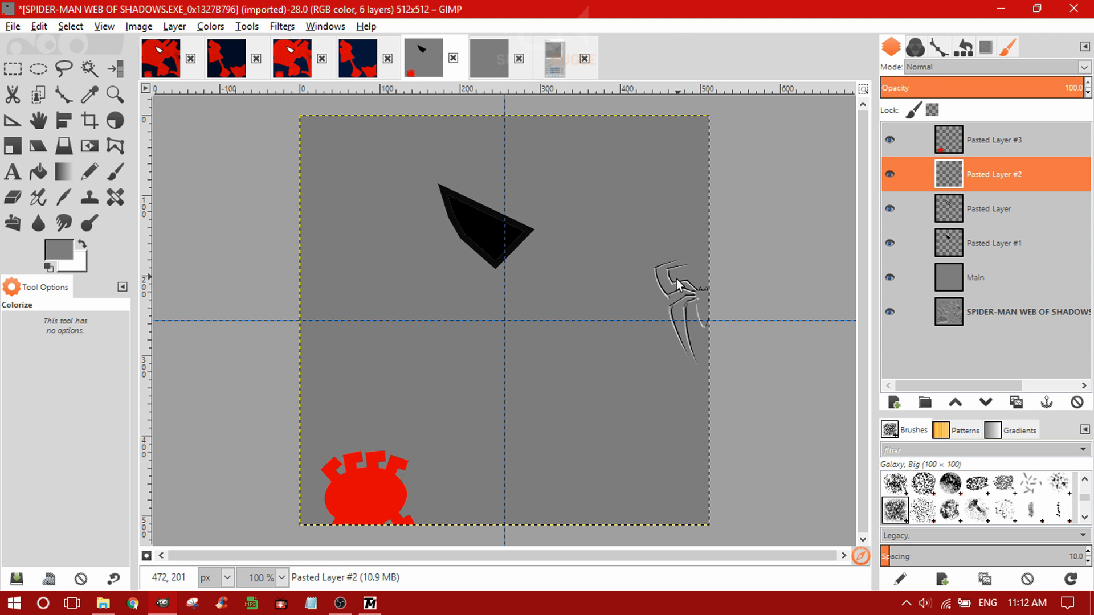
- Emboss the red back logo layer with the same settings: azimuth 237.86, elevation 30 and depth 5
click(969, 149)
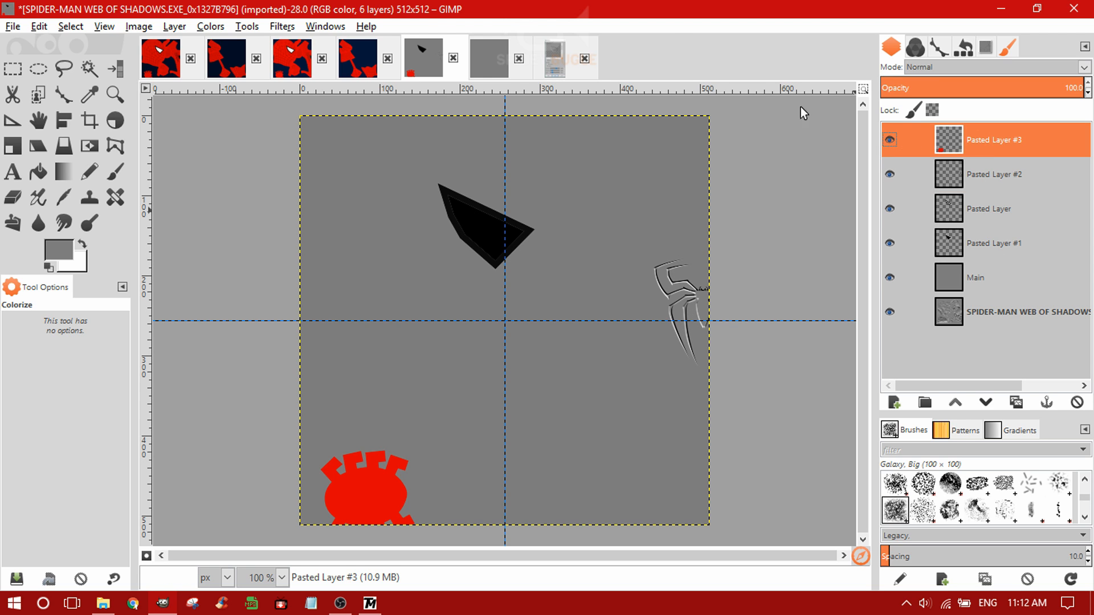
click(325, 26)
mouse_move(294, 28)
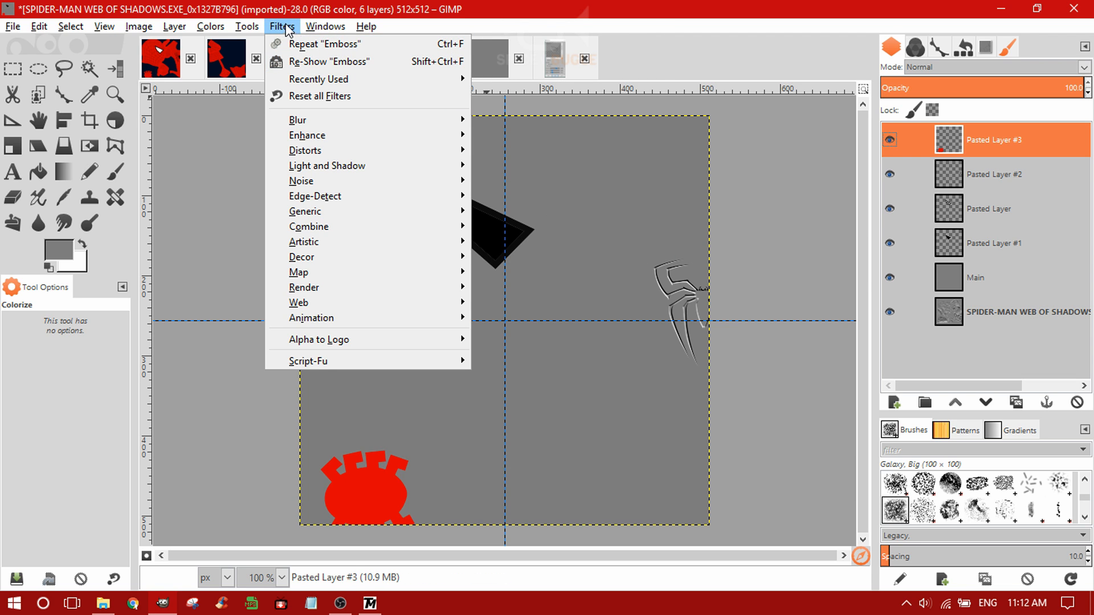
click(296, 63)
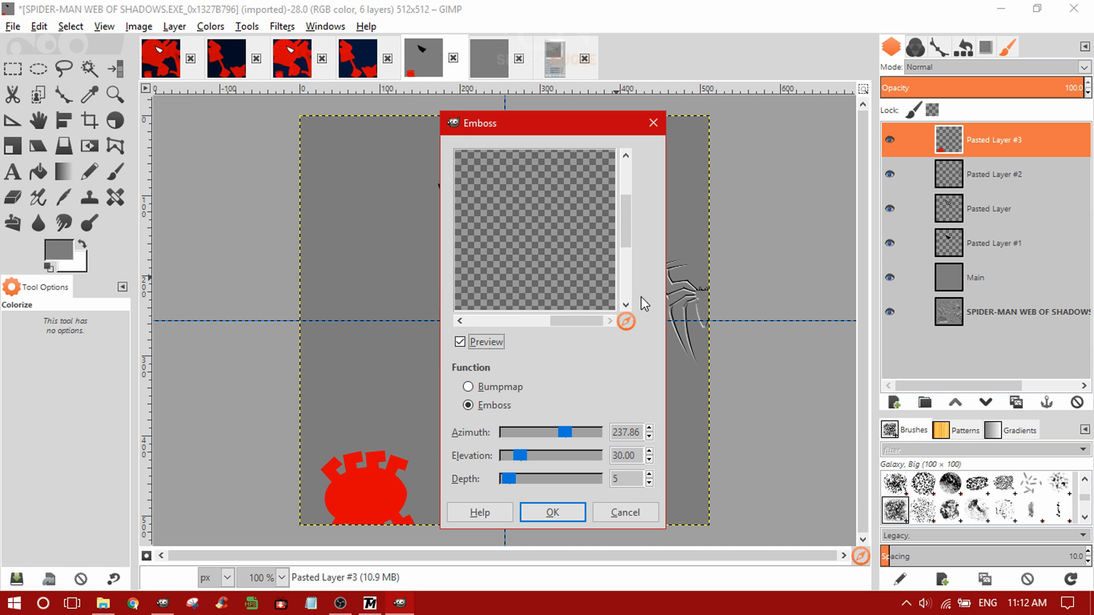
drag(626, 321, 571, 354)
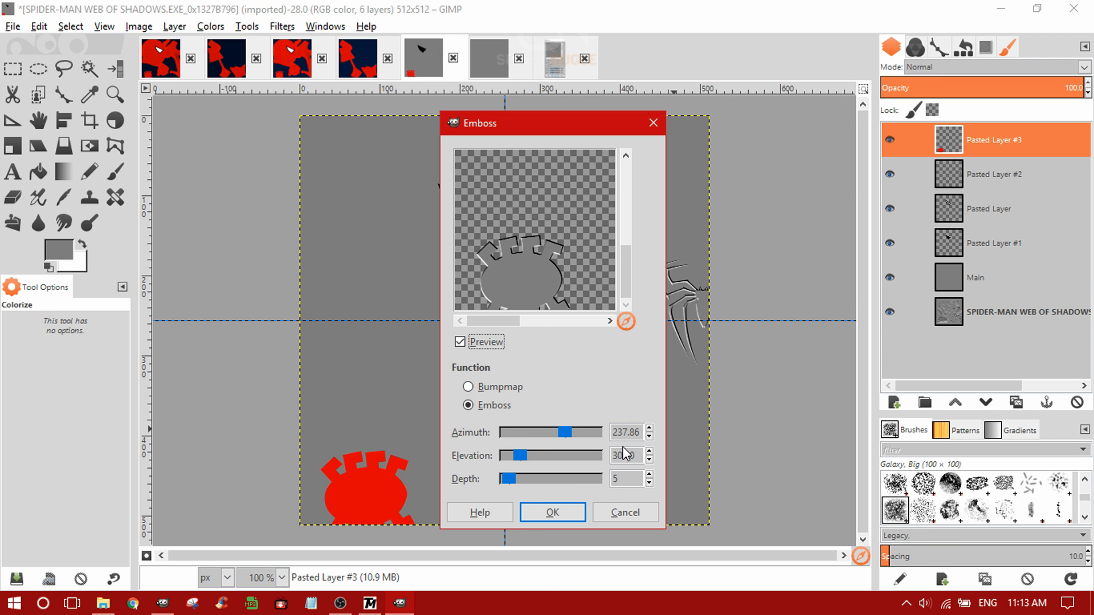
click(556, 519)
click(282, 26)
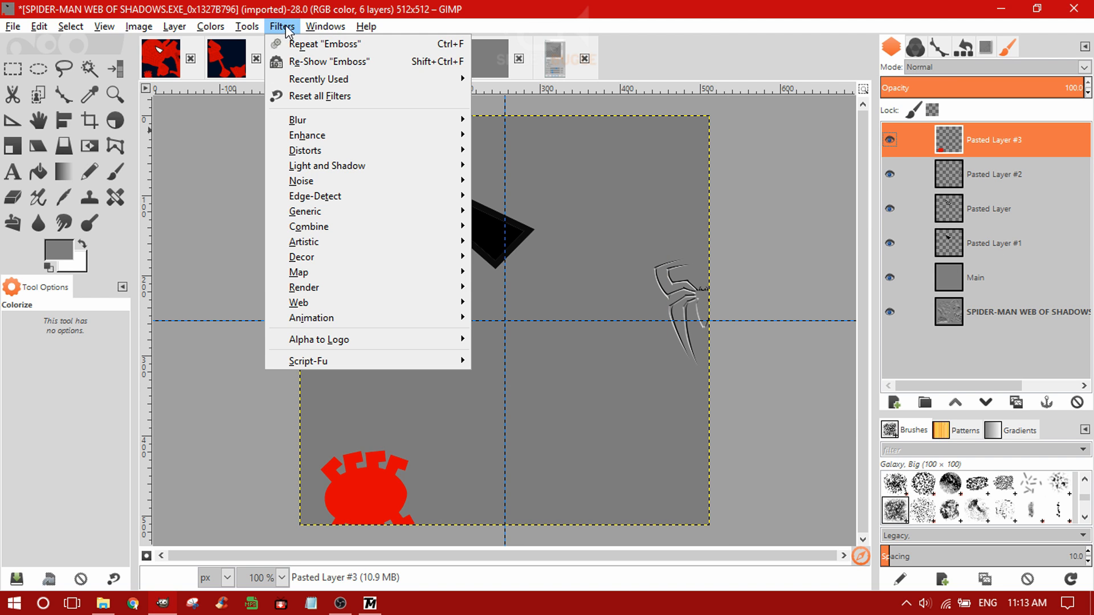
click(311, 61)
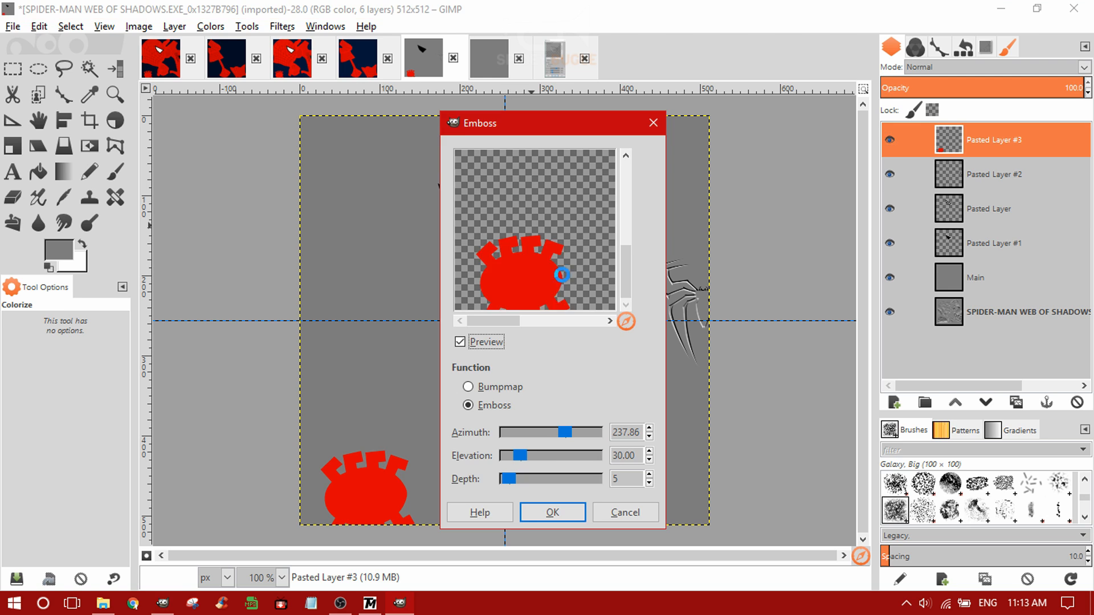
click(553, 513)
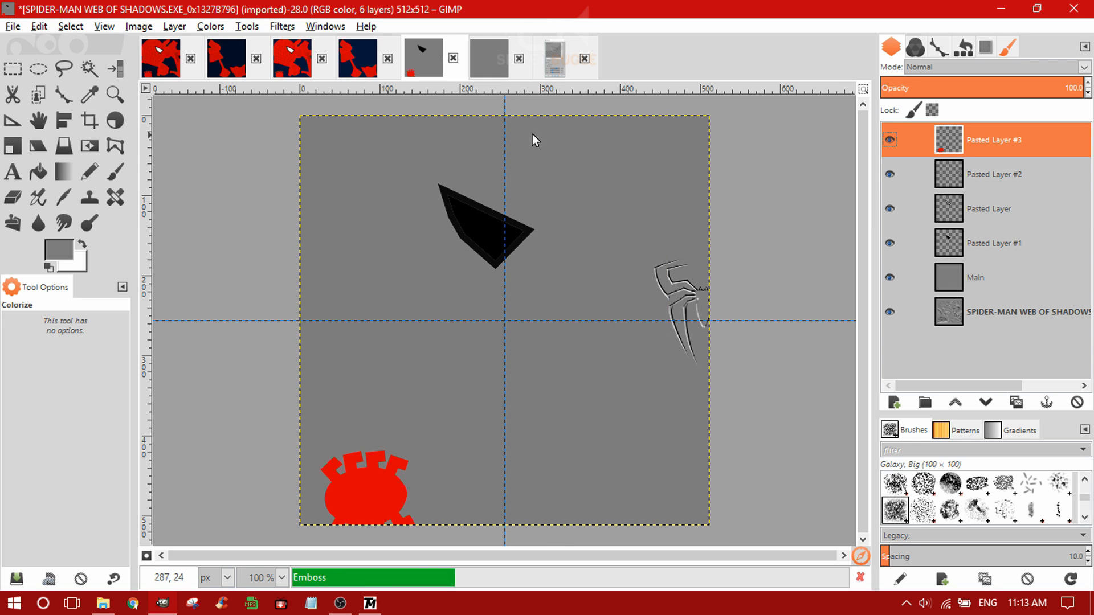
- Check which part of the eye each of the two eye layers holds by toggling their visibility
click(985, 174)
click(987, 245)
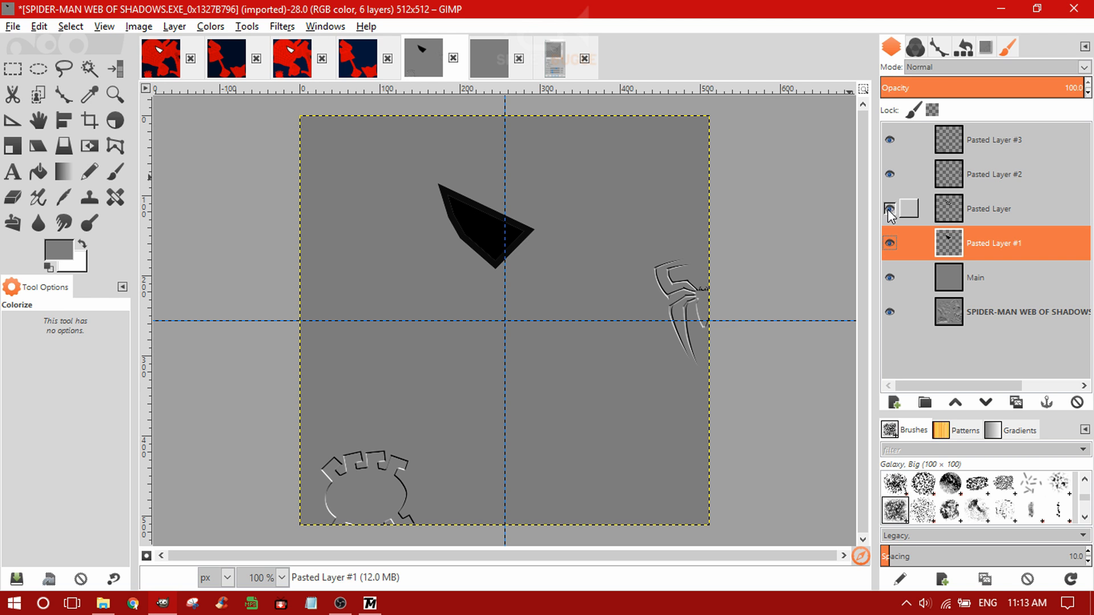
click(889, 209)
click(889, 209)
click(890, 243)
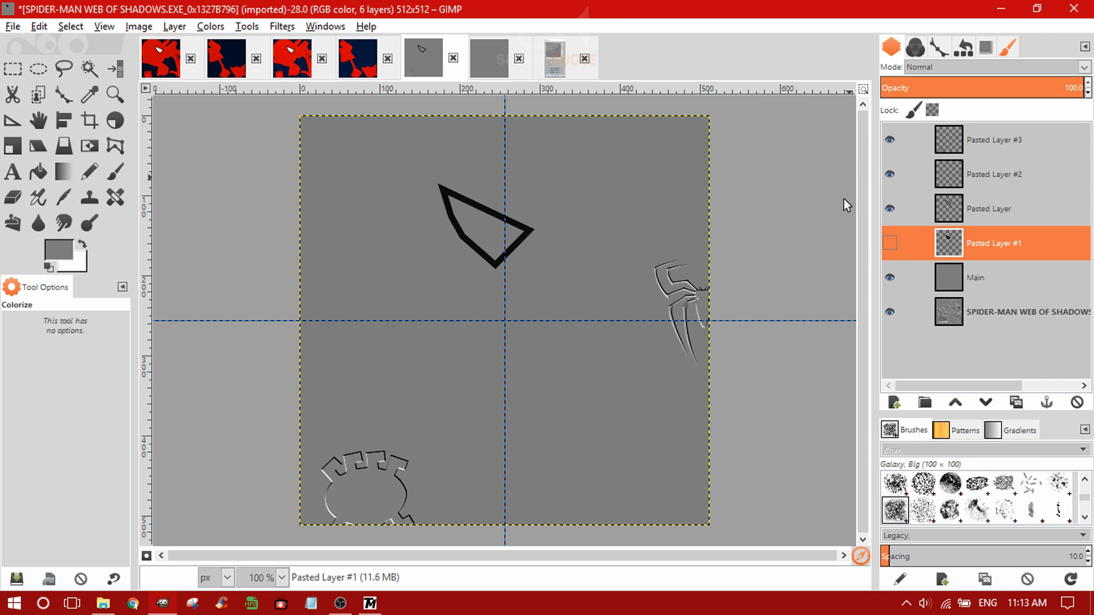
right_click(965, 240)
click(855, 424)
scroll(491, 219, up, 4)
scroll(460, 208, down, 2)
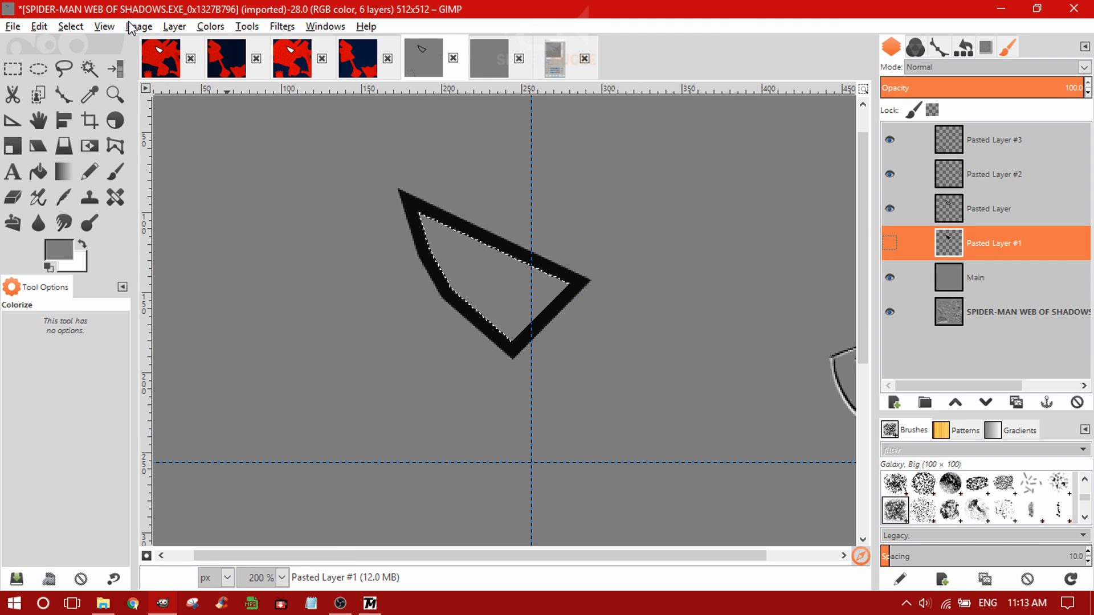
click(105, 27)
click(97, 63)
- Emboss the eye outline layer with azimuth 237.86 and elevation 30, raising the depth above that used for the logos
click(281, 27)
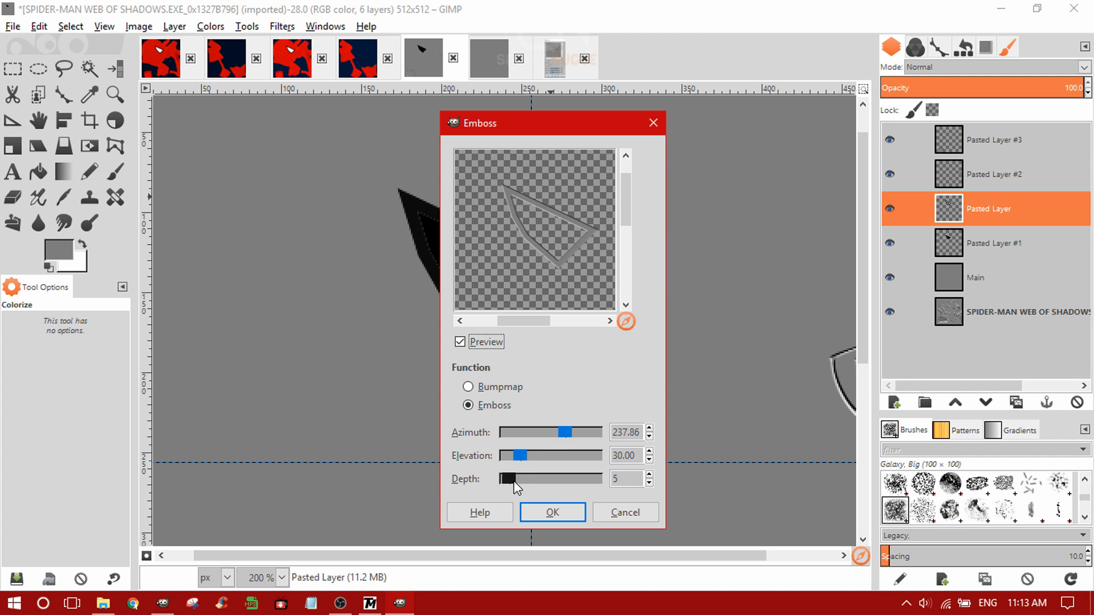
click(515, 480)
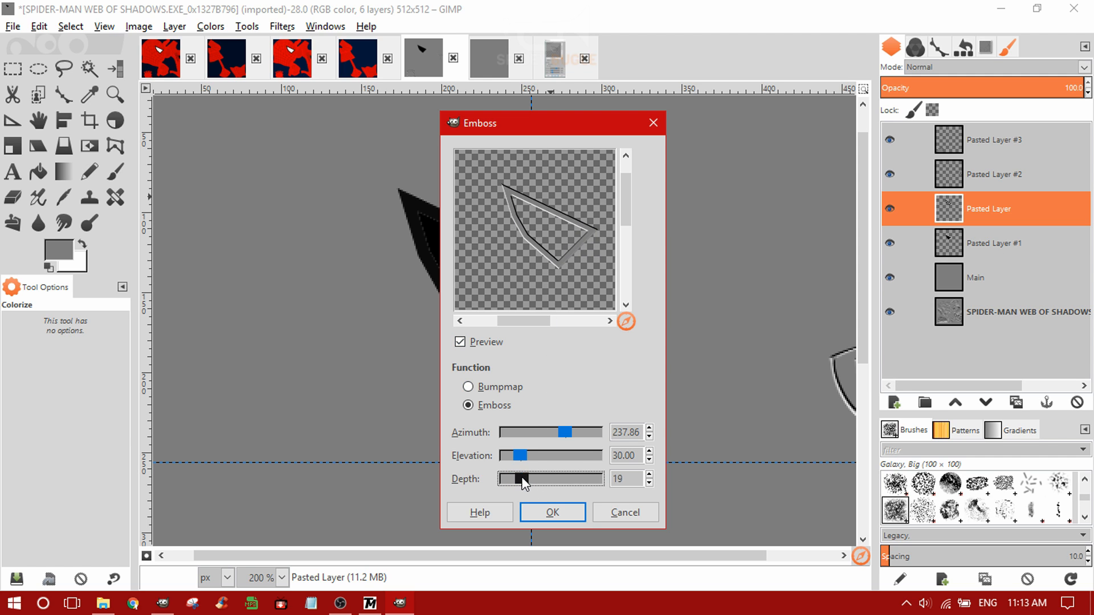
drag(522, 479, 552, 478)
click(552, 512)
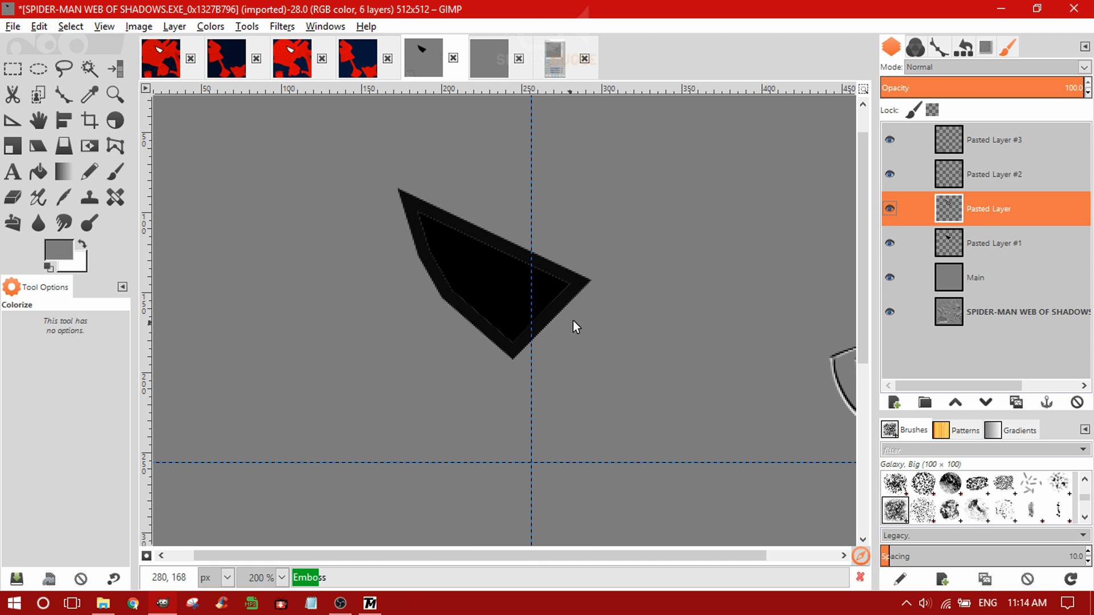
- Merge the visible logo, eye and Main layers, excluding the original texture, and set the merged layer's opacity to 50
key(minus)
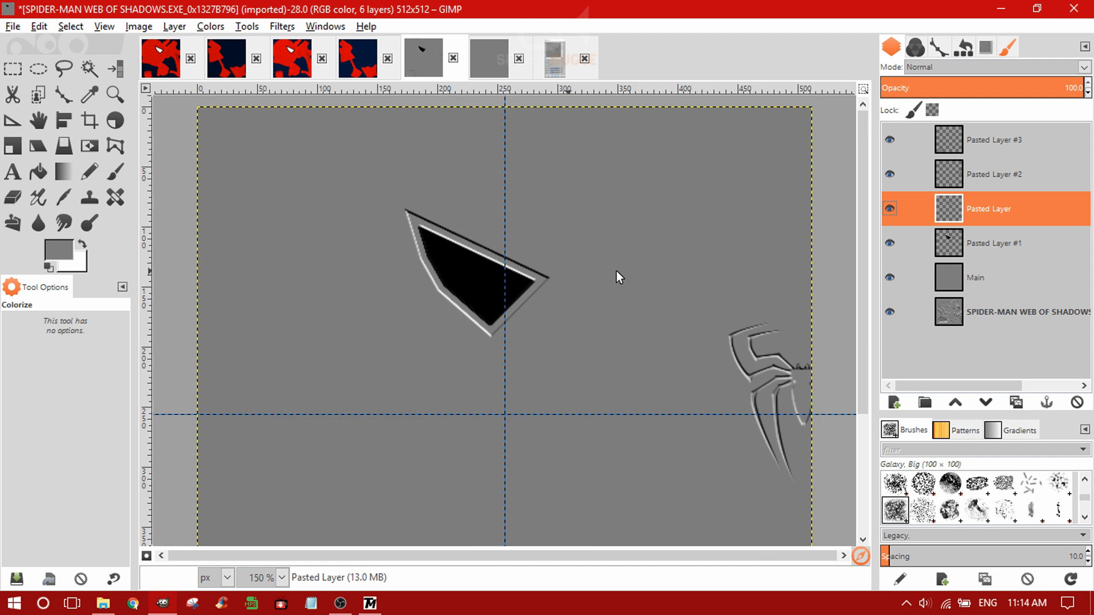
key(minus)
key(minus)
scroll(486, 262, up, 2)
scroll(523, 266, down, 1)
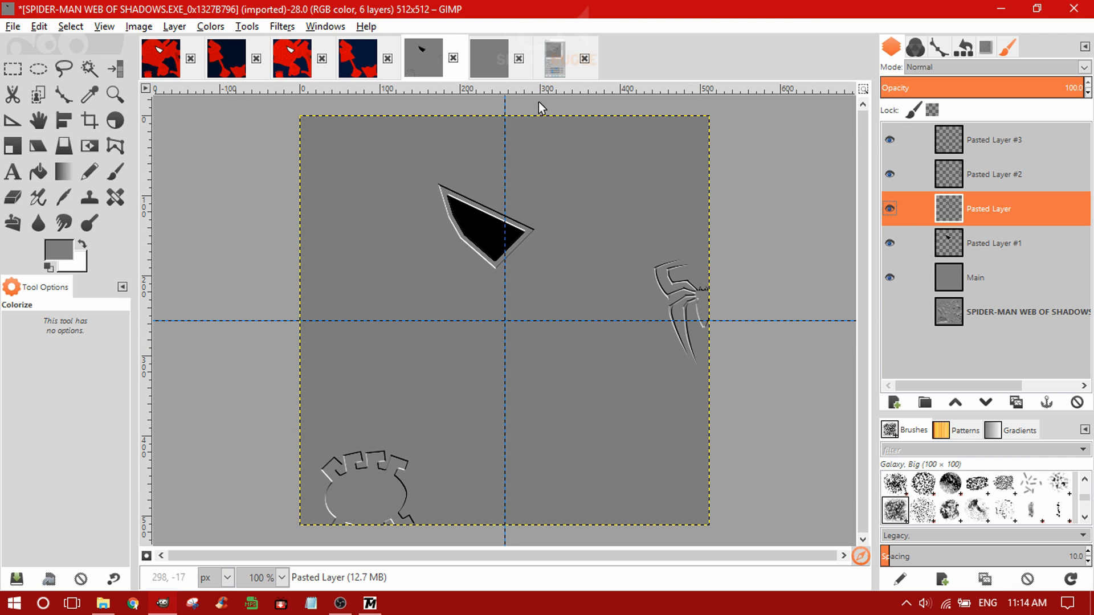
click(286, 45)
click(428, 56)
key(ctrl+m)
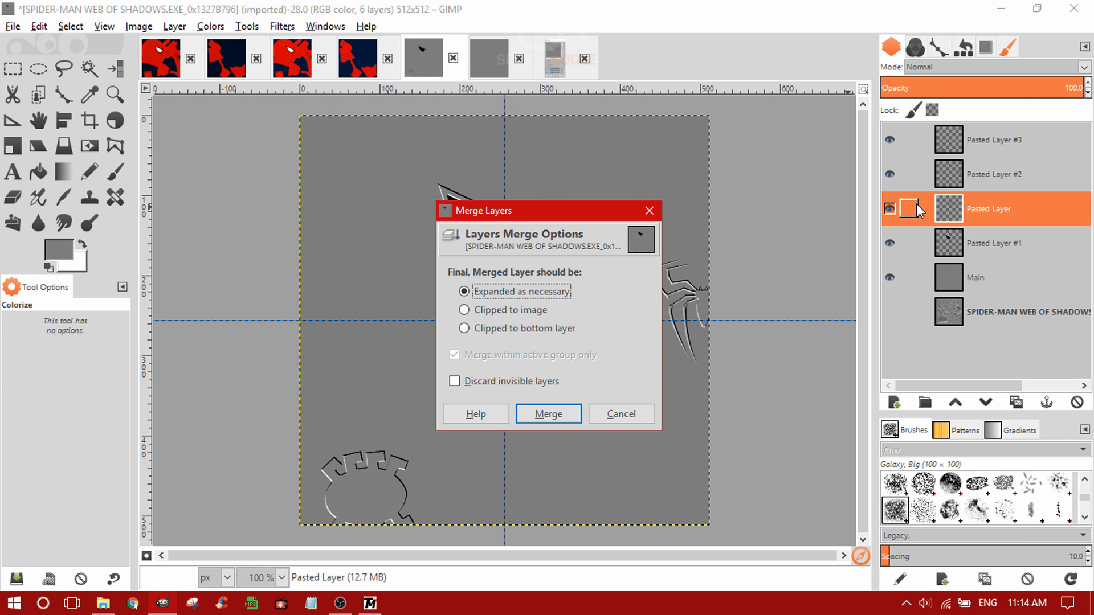
key(Return)
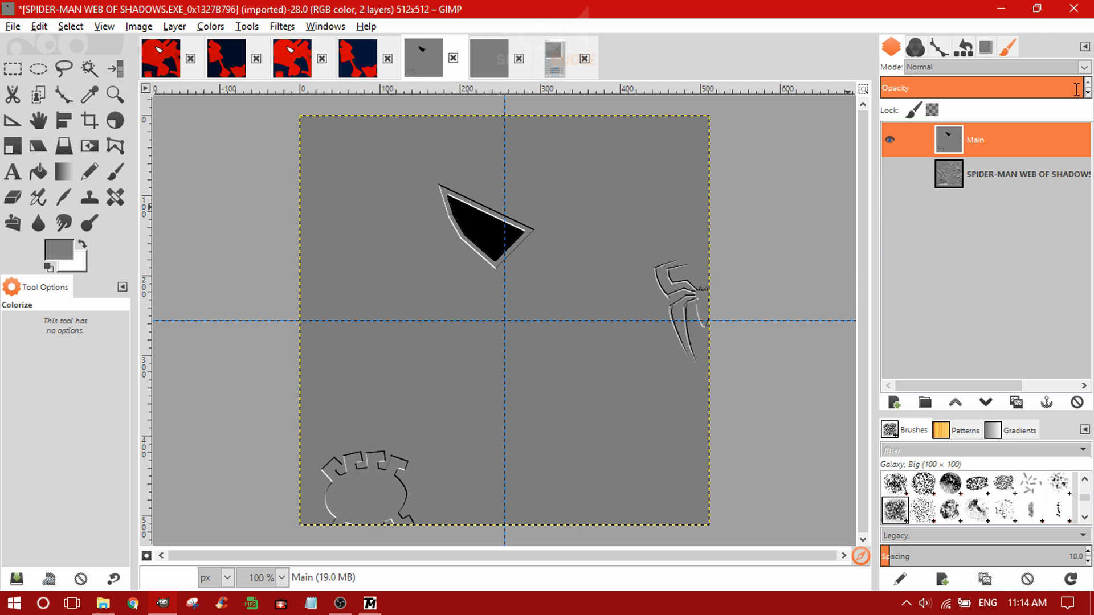
key(Return)
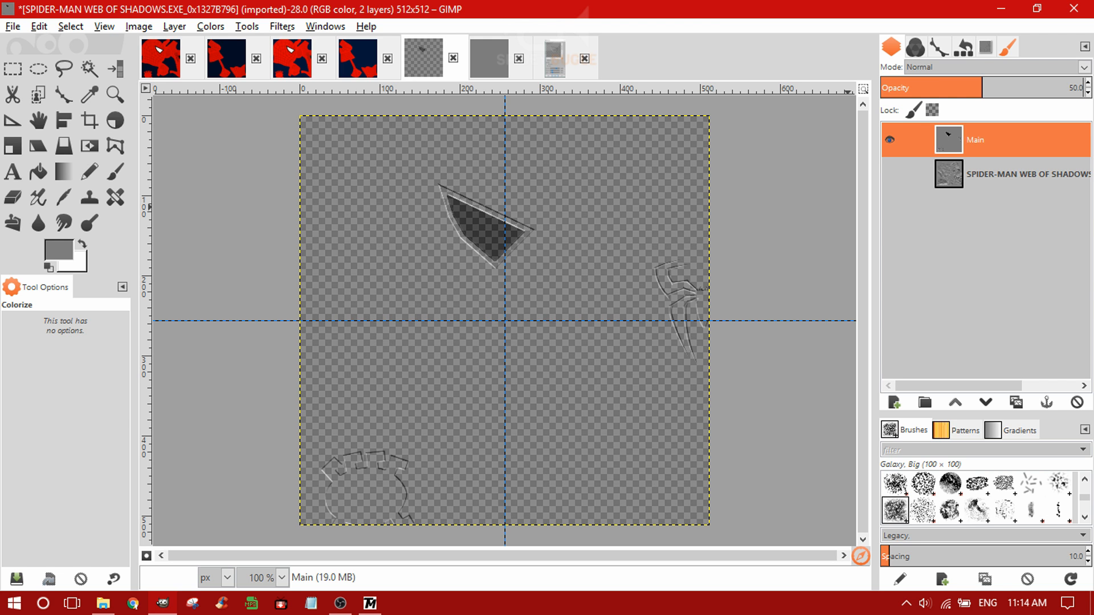
- Export the relief texture as PNG over SPIDER-MAN WEB OF SHADOWS.EXE_0x1327B796.png in the Main Game Suit folder
click(12, 26)
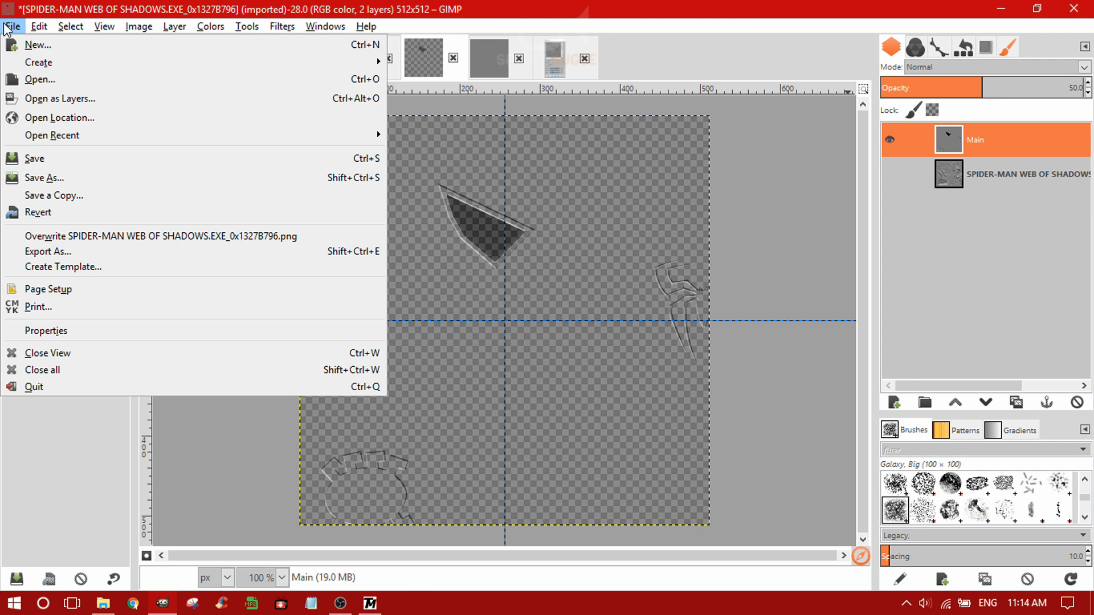
click(64, 252)
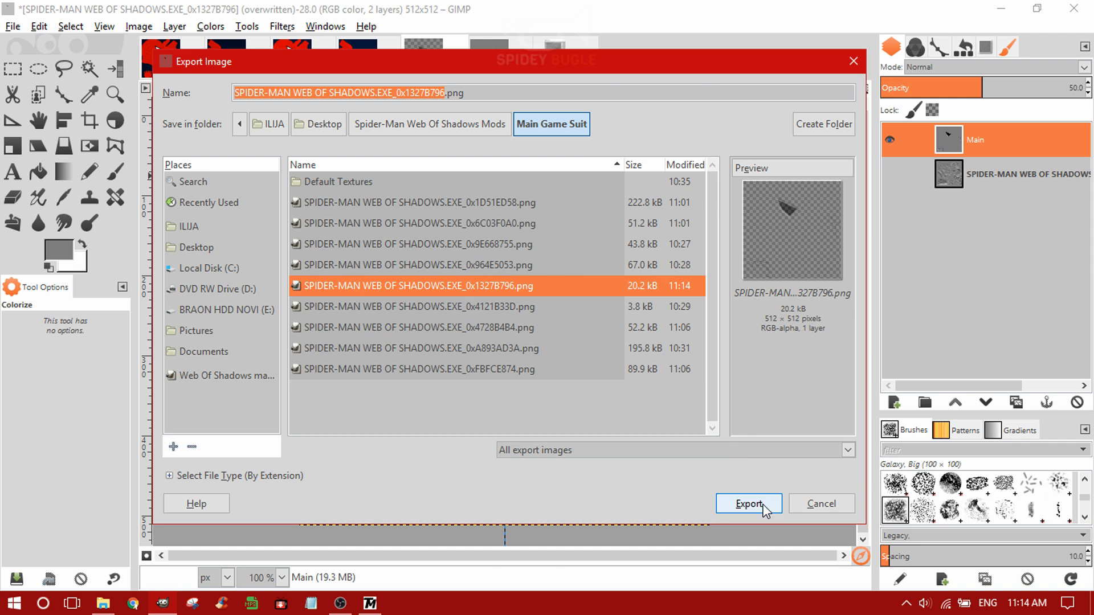
click(742, 504)
click(558, 378)
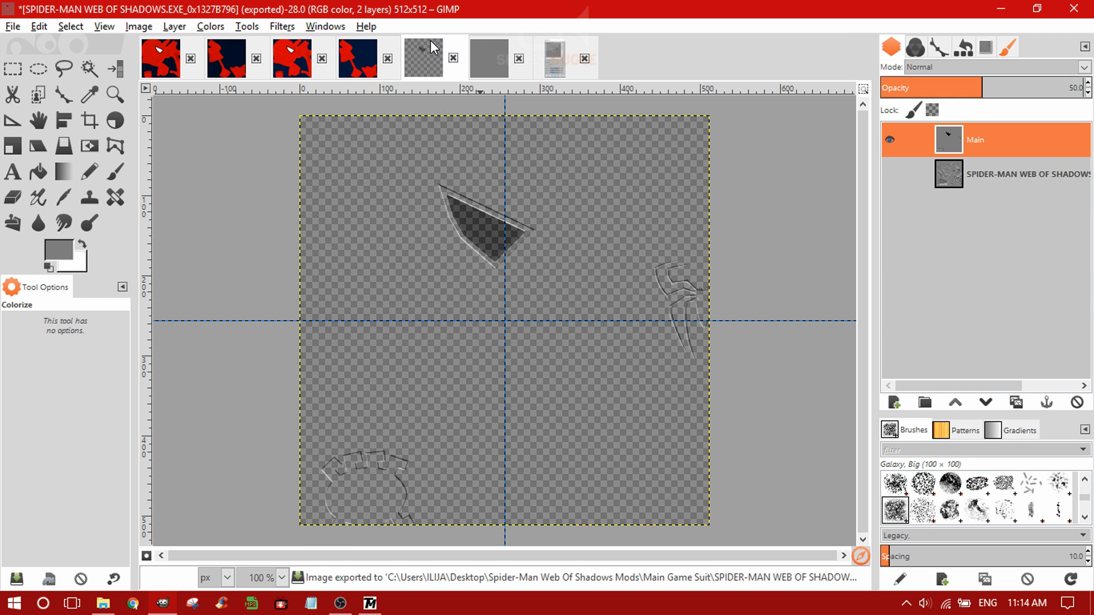
- Set the opacity of the plain grey Main layer in the 0xA893AD3A image to 50
scroll(430, 41, down, 1)
click(356, 60)
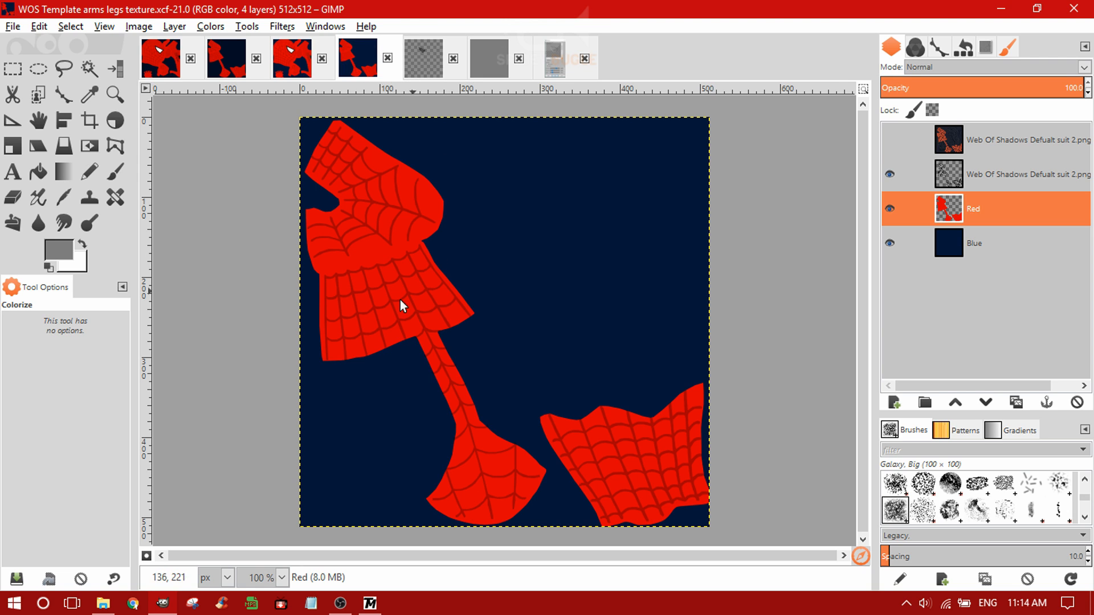
click(488, 59)
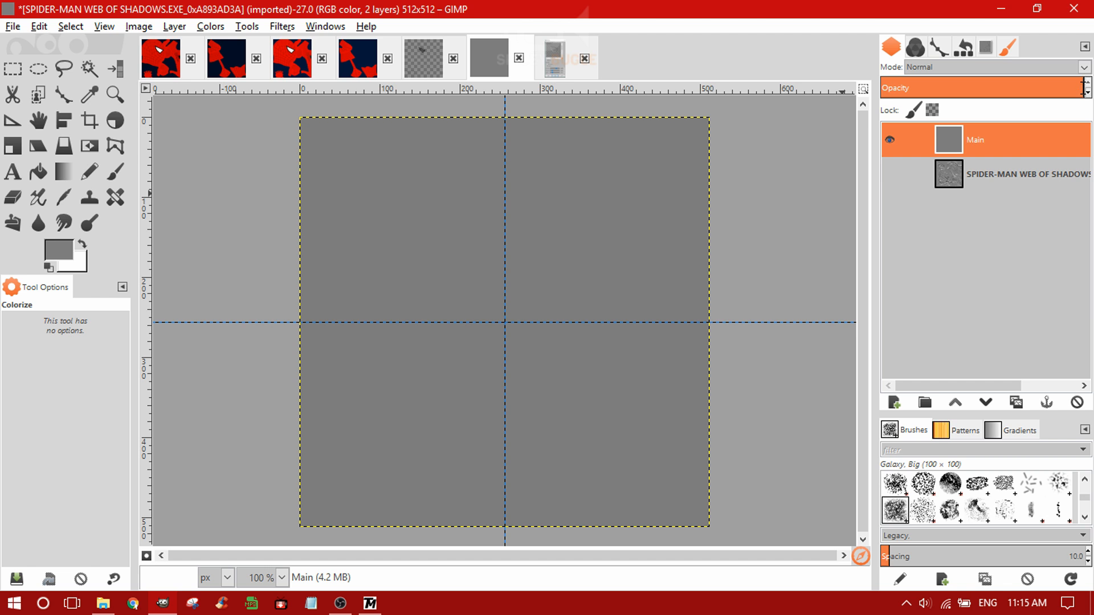
key(Return)
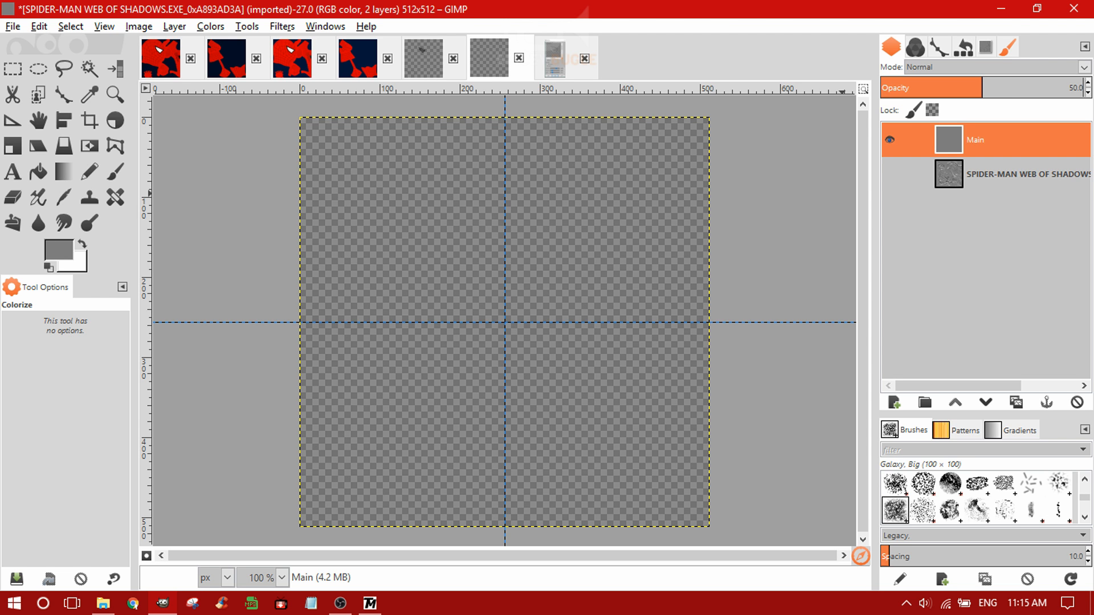
- Export the plain grey texture as PNG, replacing SPIDER-MAN WEB OF SHADOWS.EXE_0xA893AD3A.png in the Main Game Suit folder
click(14, 27)
click(49, 250)
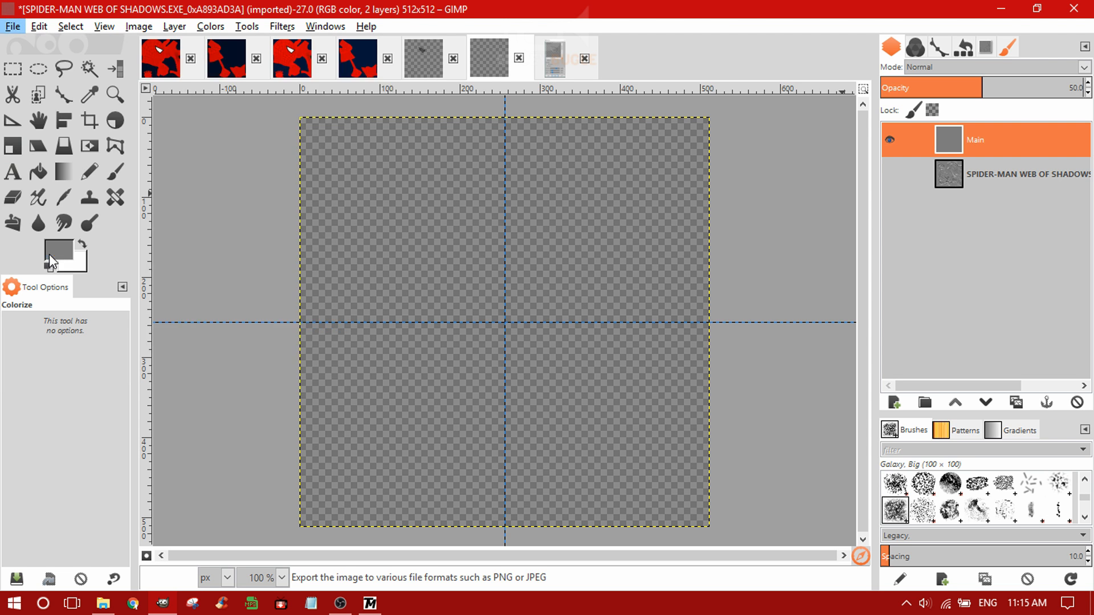
click(463, 273)
key(Down)
key(Down)
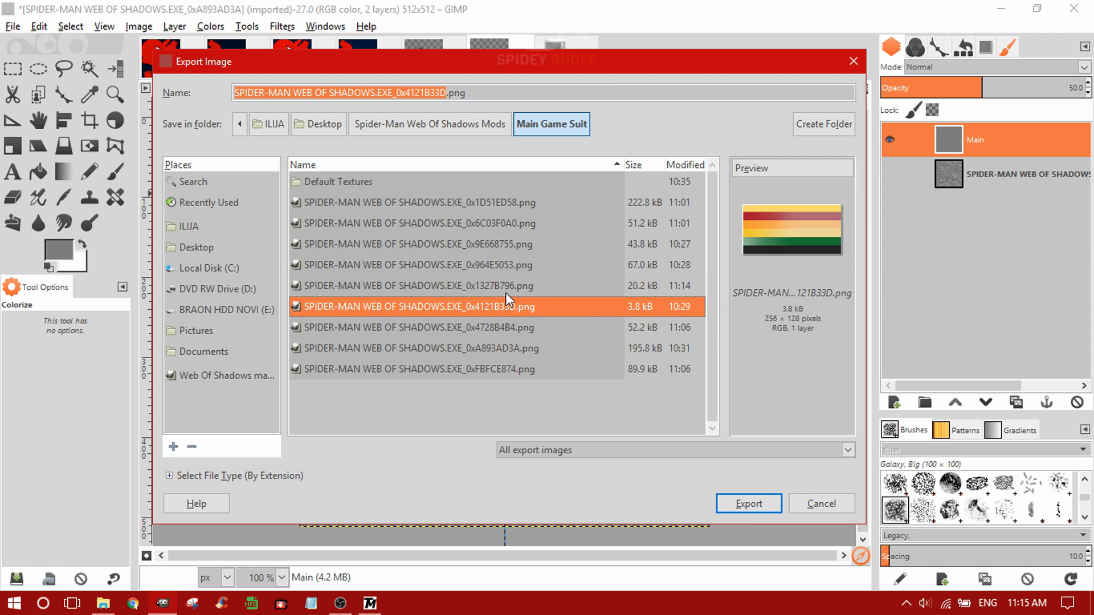
key(Down)
key(Down)
click(750, 505)
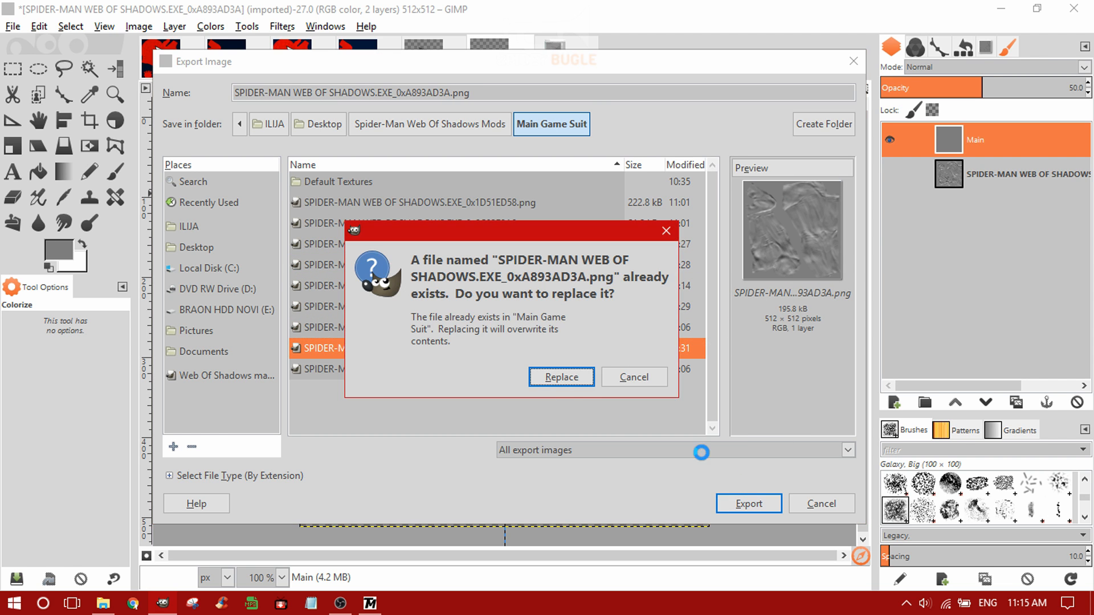
click(564, 377)
click(552, 451)
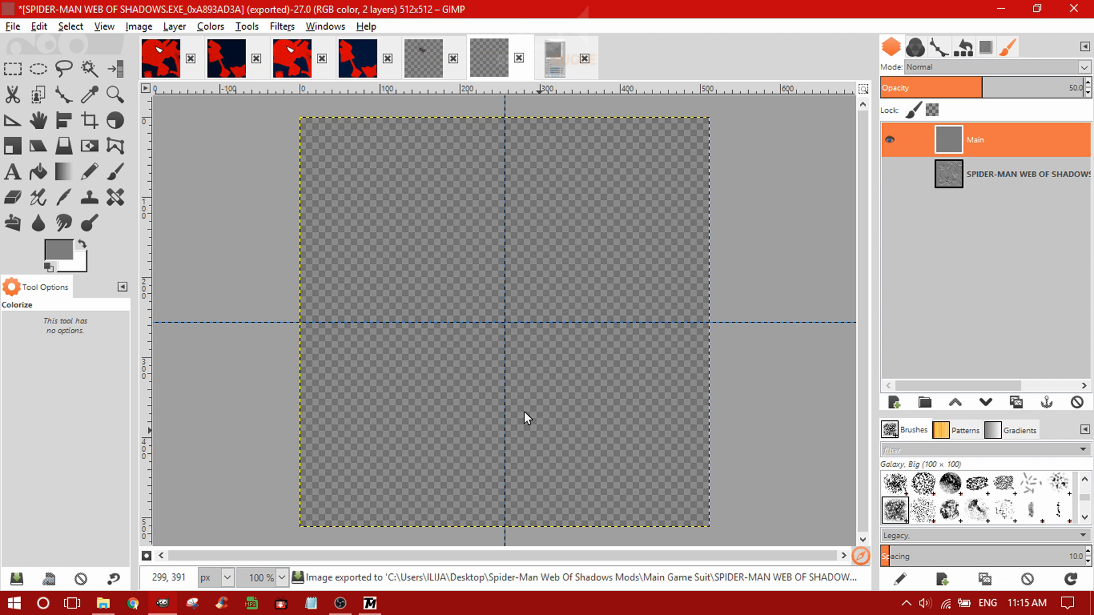
click(426, 60)
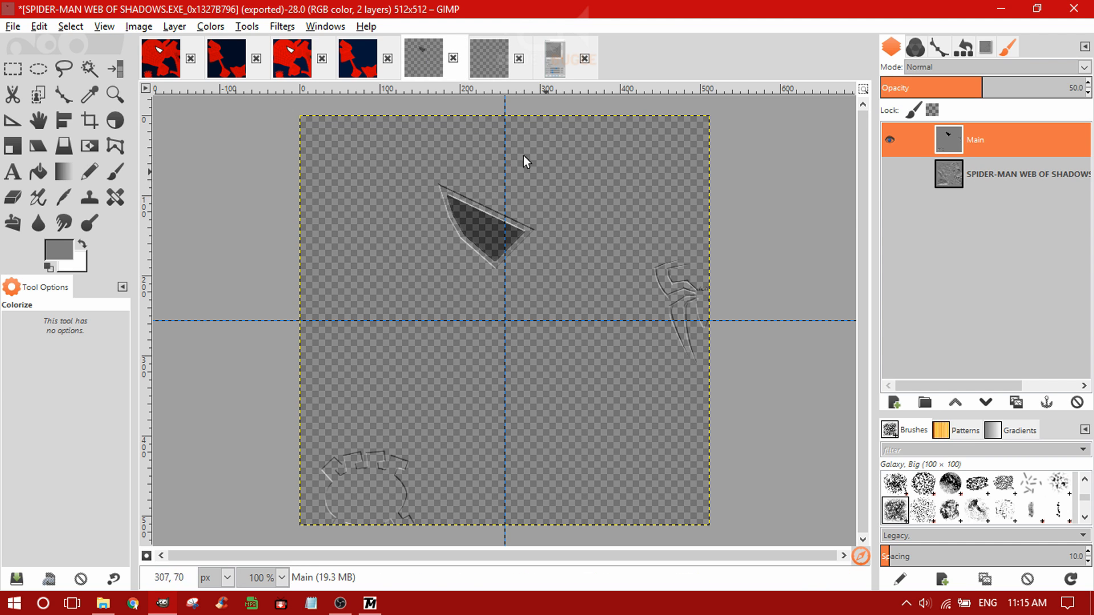
click(548, 64)
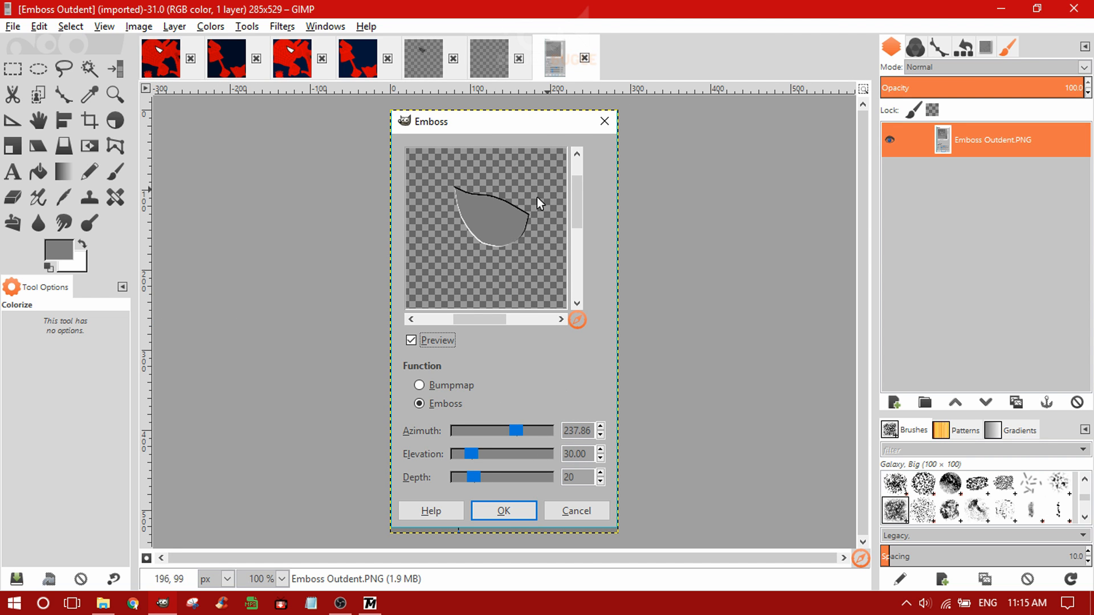
click(426, 61)
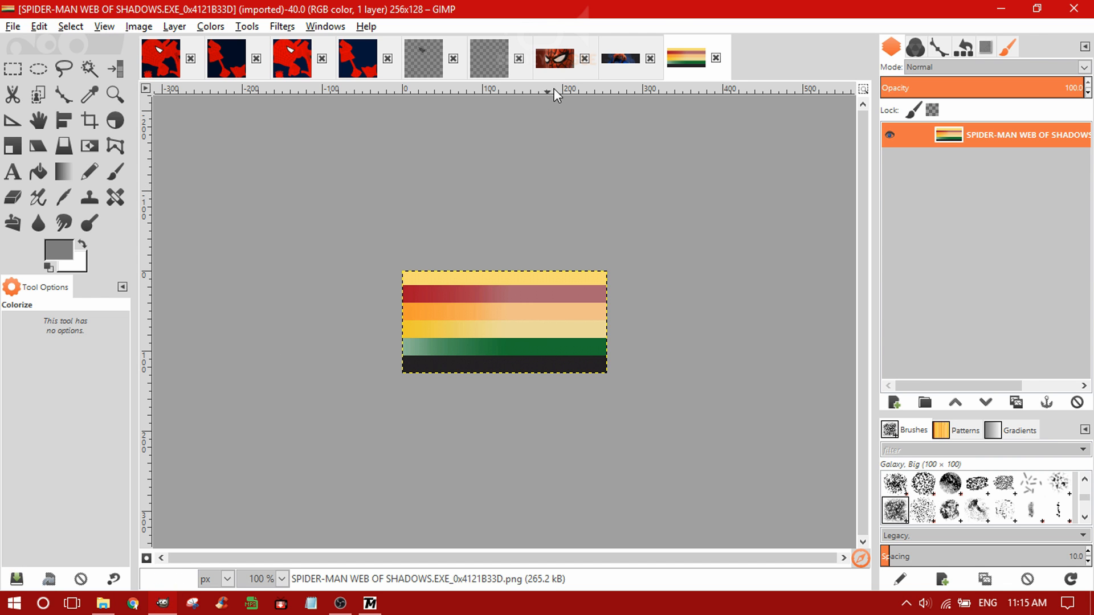
- Add a transparent 256 × 128 px layer named Main to the 0x9E668755 mask close-up image
scroll(552, 70, up, 2)
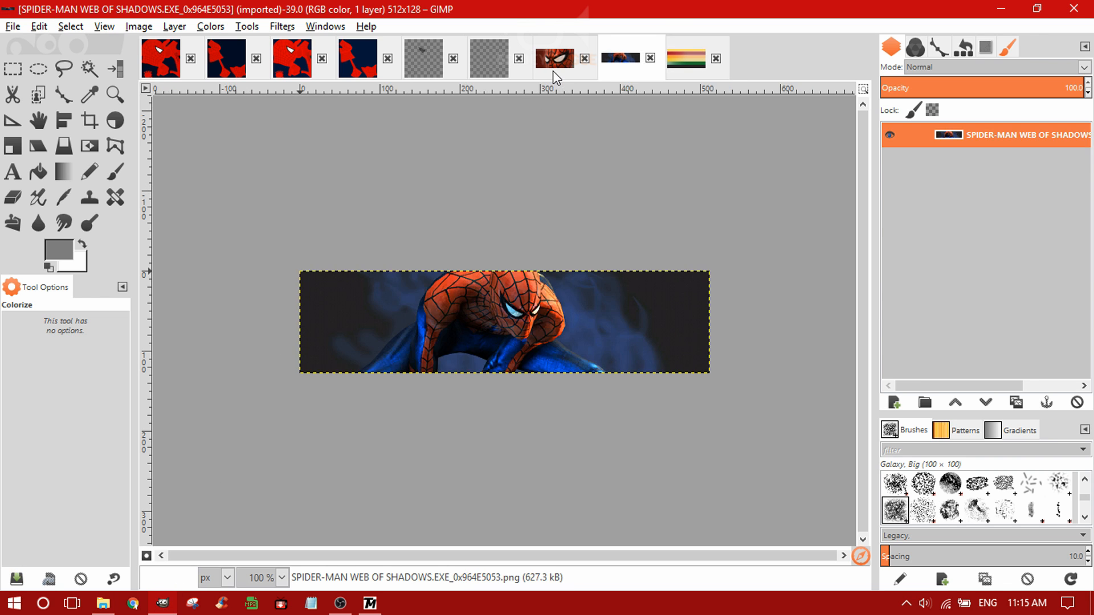
click(894, 402)
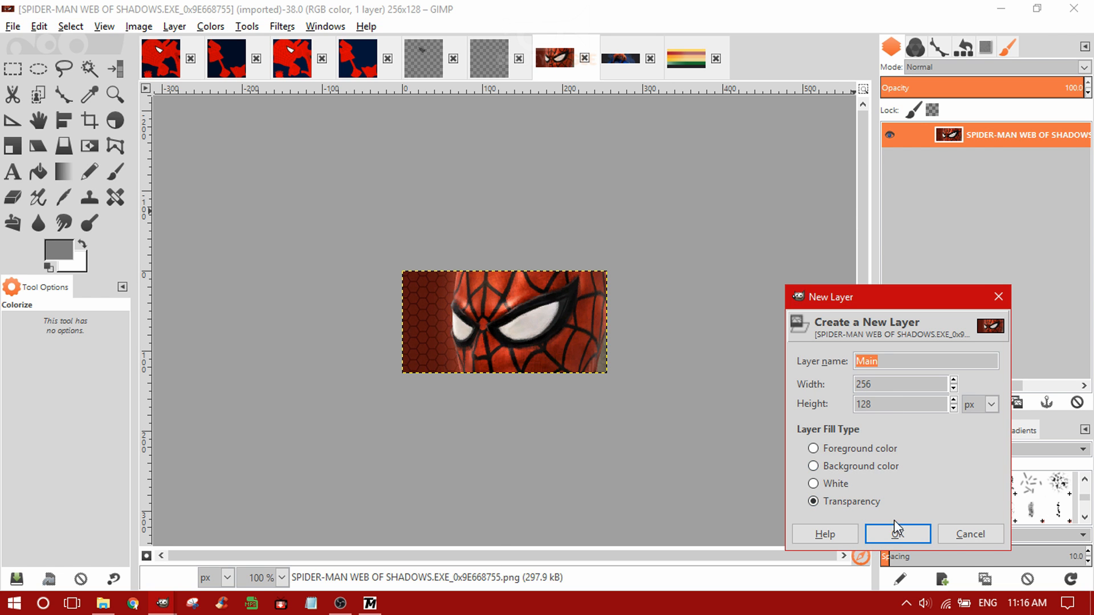
click(894, 529)
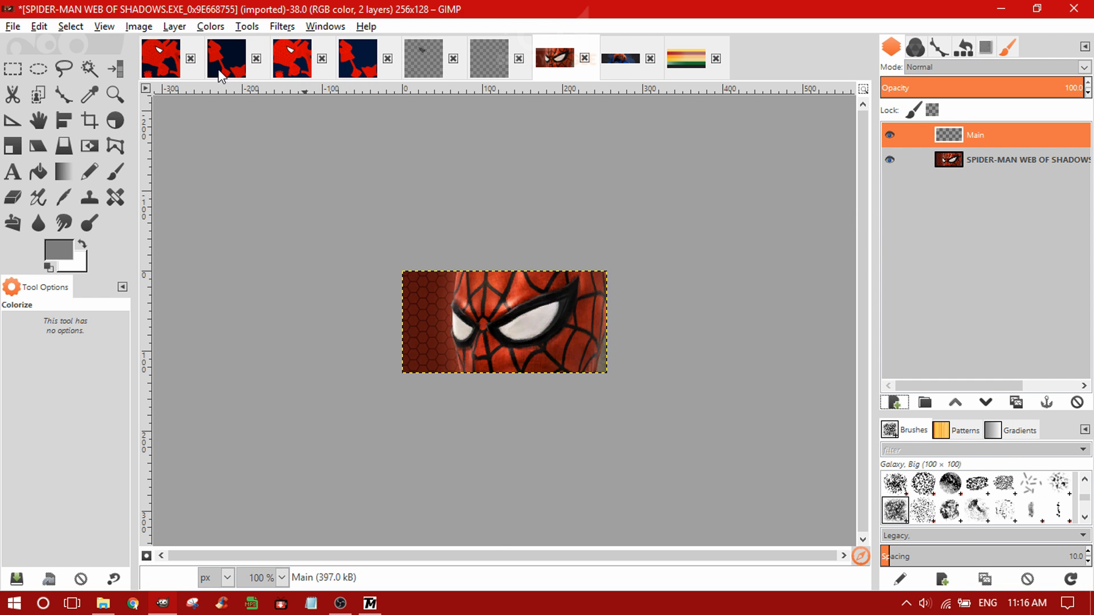
- Copy the spider logo half from WOS Template main into the 0x9E668755 image, duplicate it and mirror the duplicate horizontally to form the full spider
click(290, 60)
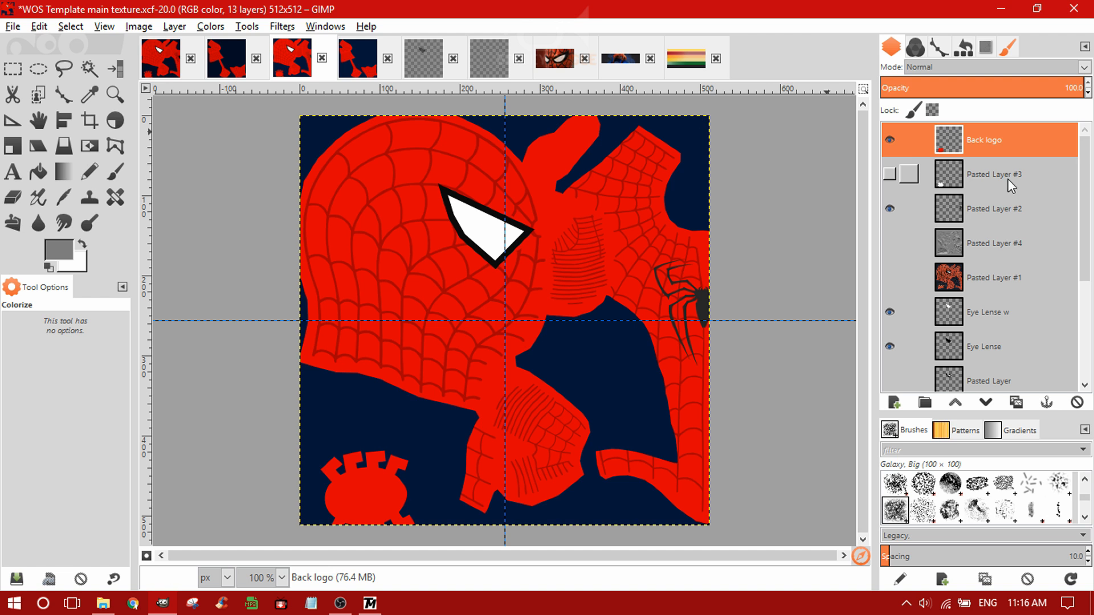
click(989, 211)
click(989, 312)
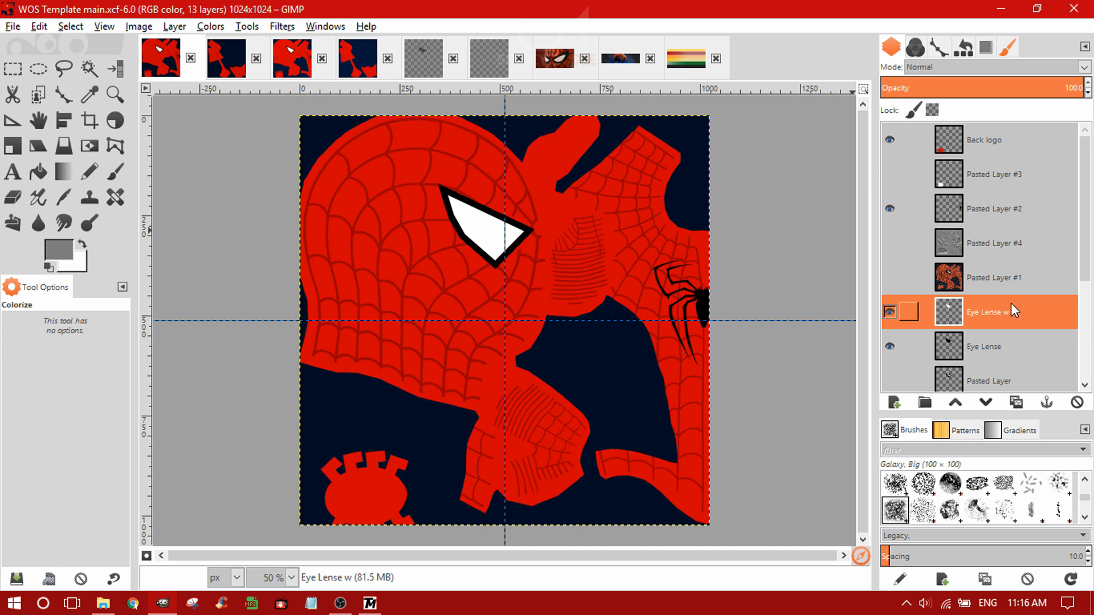
click(89, 146)
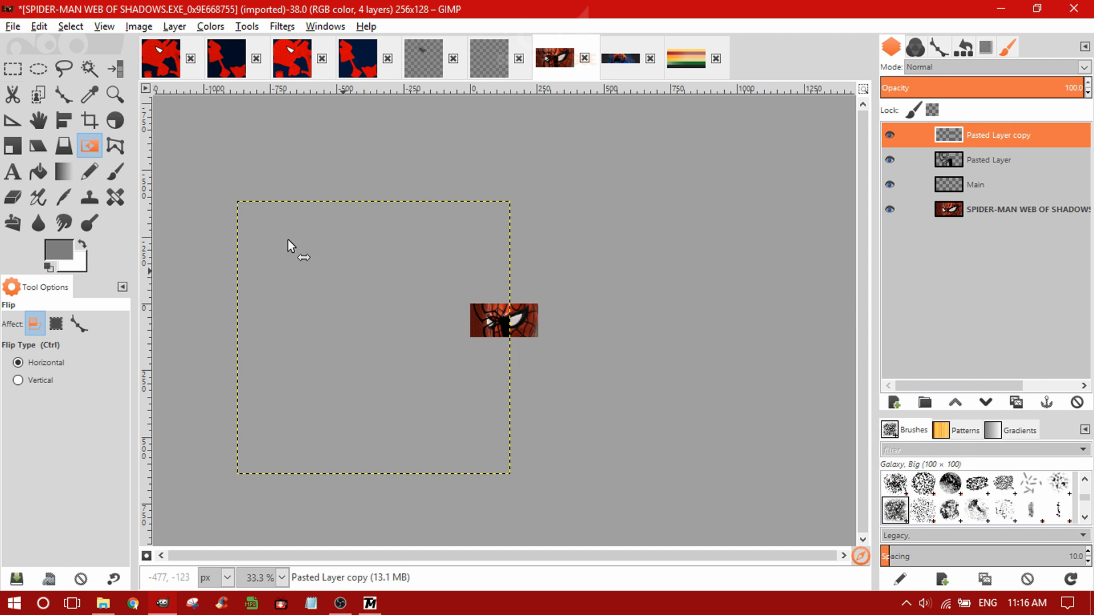
key(m)
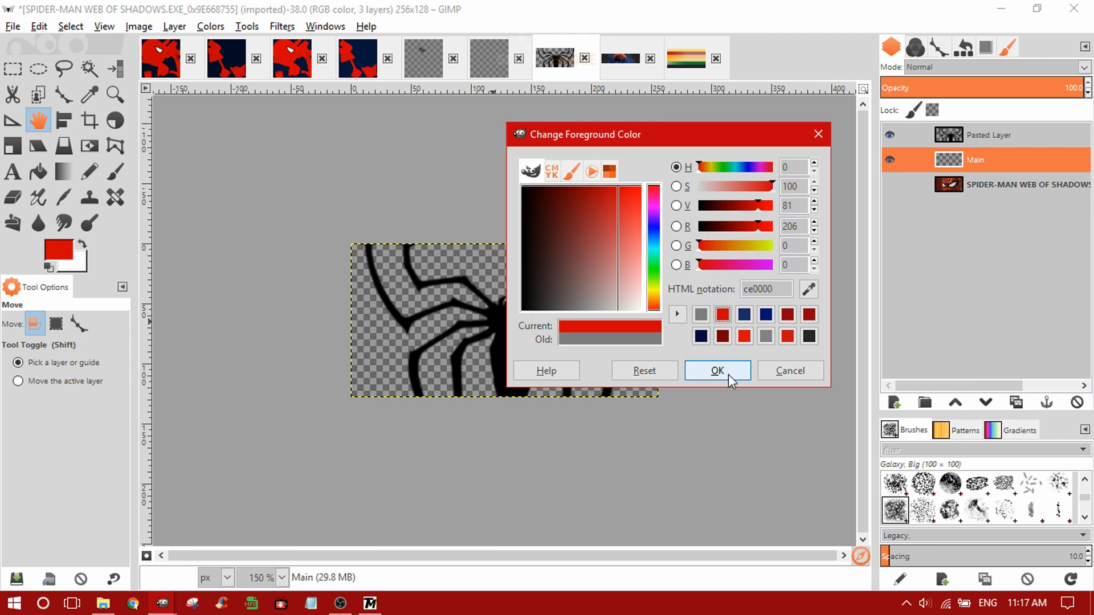
- Set the foreground colour to ce0000 and fill the Main layer with a diagonal dark-to-bright red gradient
click(715, 370)
drag(526, 331, 555, 313)
- Rotate the pasted spider layer by 14.43 degrees and reposition it over the middle of the red background
key(shift+r)
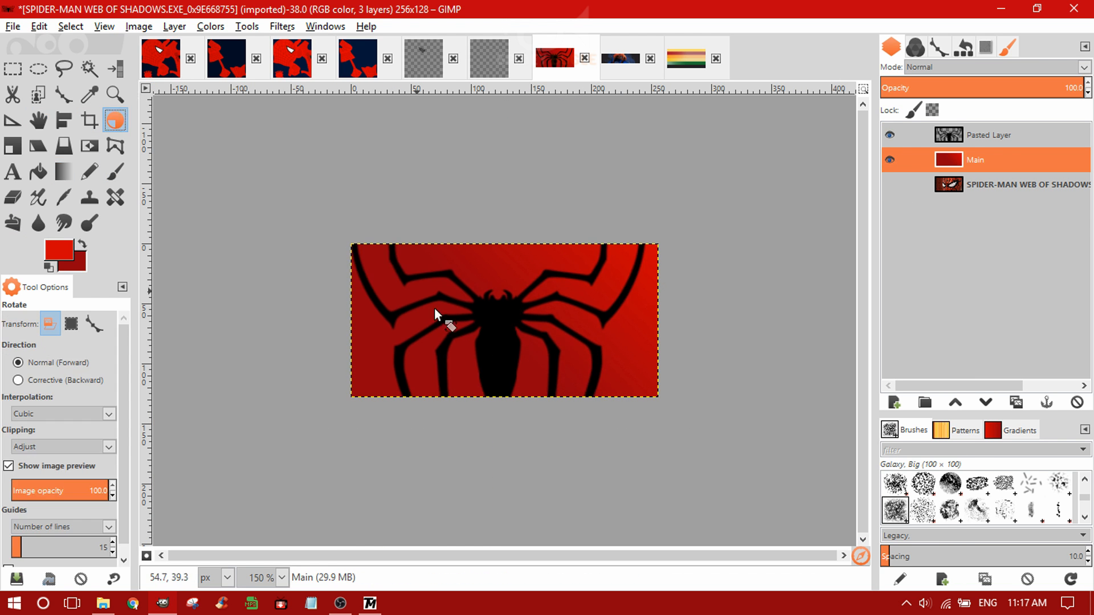
key(Page_Up)
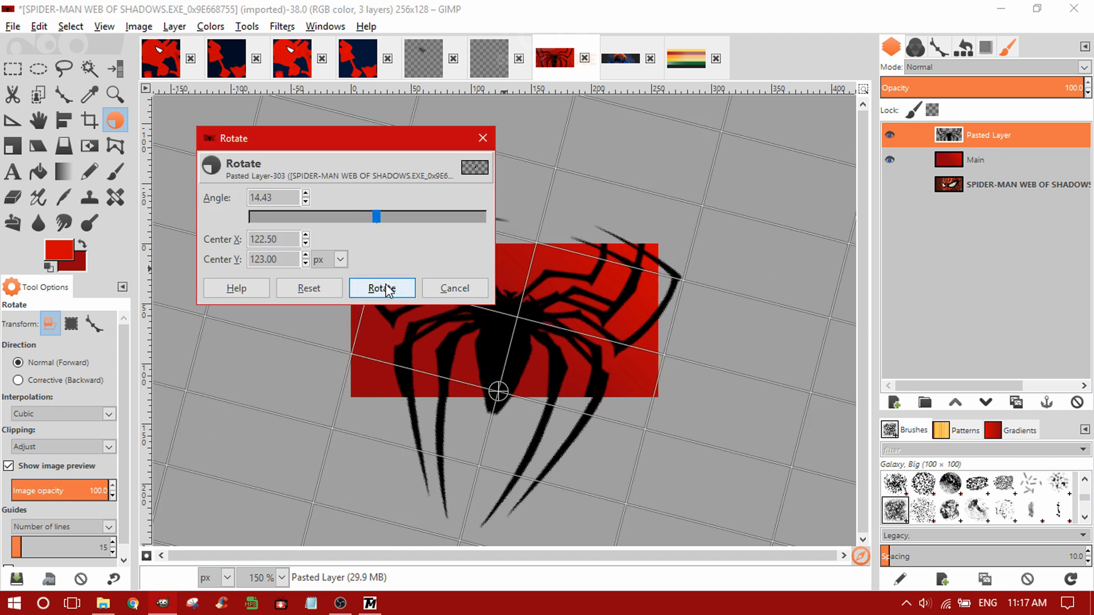
click(385, 288)
key(m)
drag(506, 319, 502, 320)
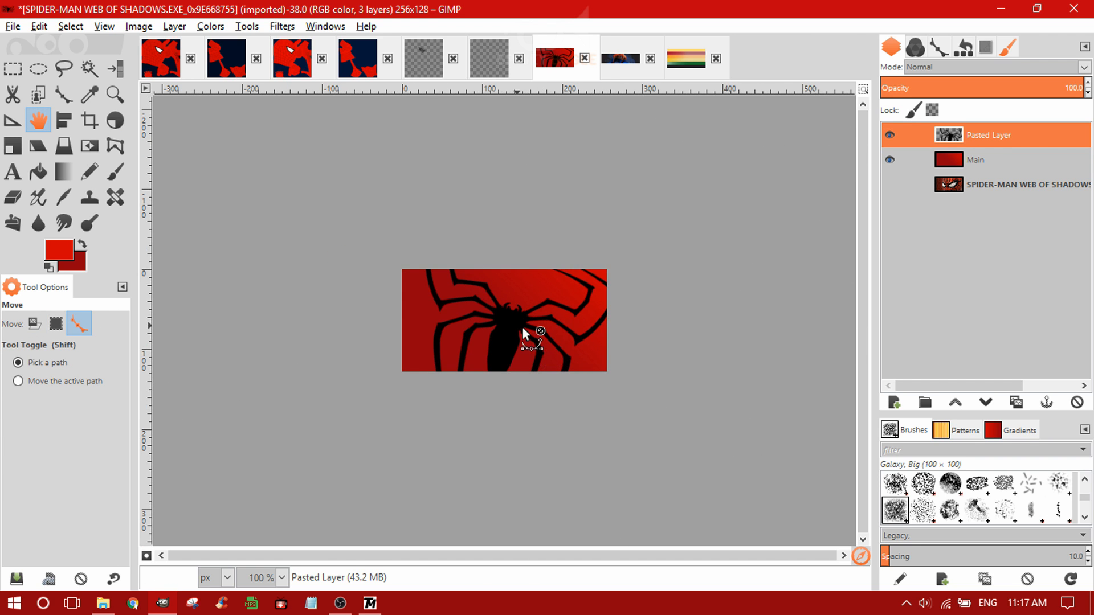
click(35, 323)
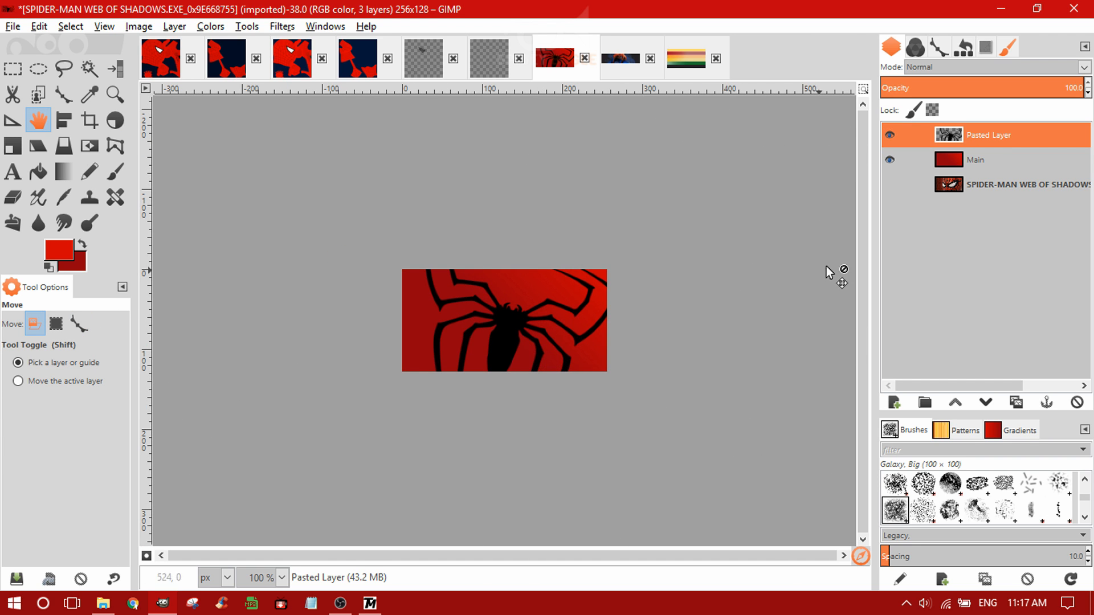
- Export the red spider image as PNG with compression level 9, replacing SPIDER-MAN WEB OF SHADOWS.EXE_0x9E668755.png in the Main Game Suit folder
click(13, 26)
click(48, 251)
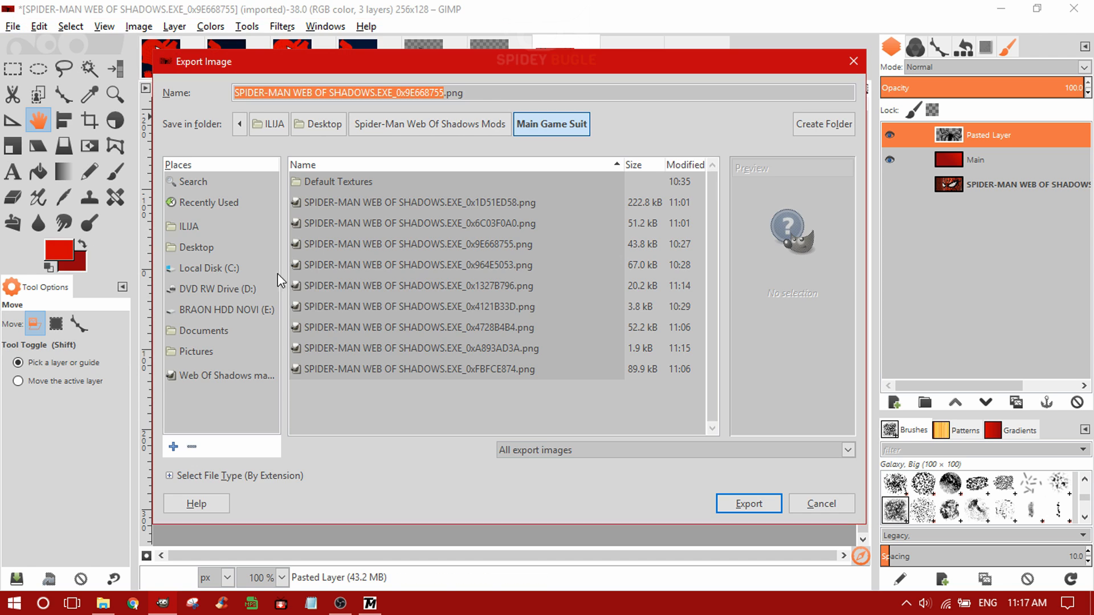
click(418, 311)
key(Down)
key(Down)
key(Up)
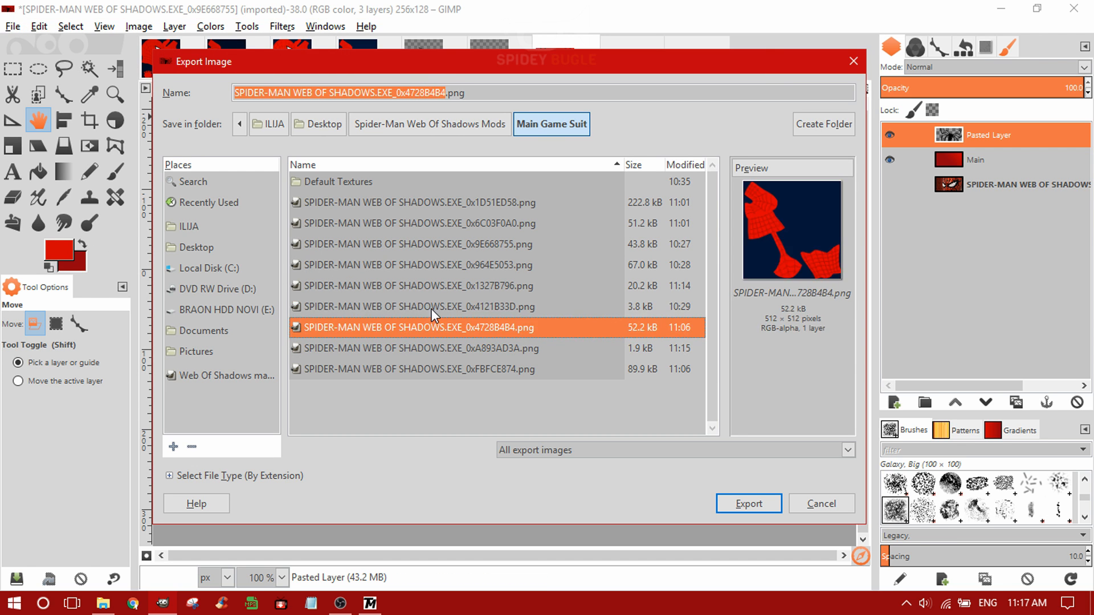
key(Up)
key(Up)
key(Up)
key(Up)
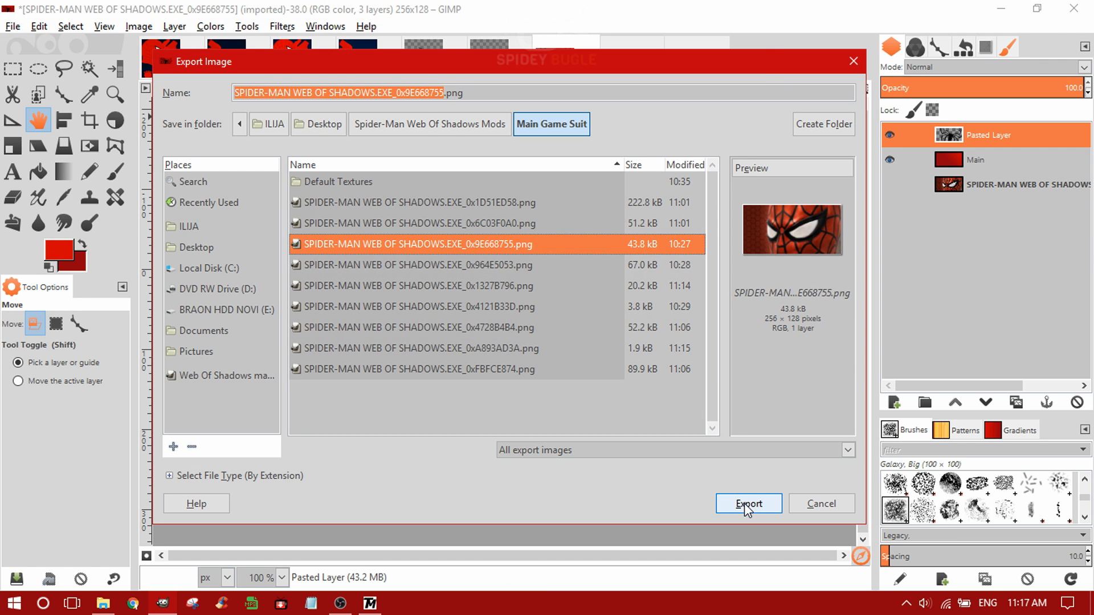
click(746, 504)
click(565, 379)
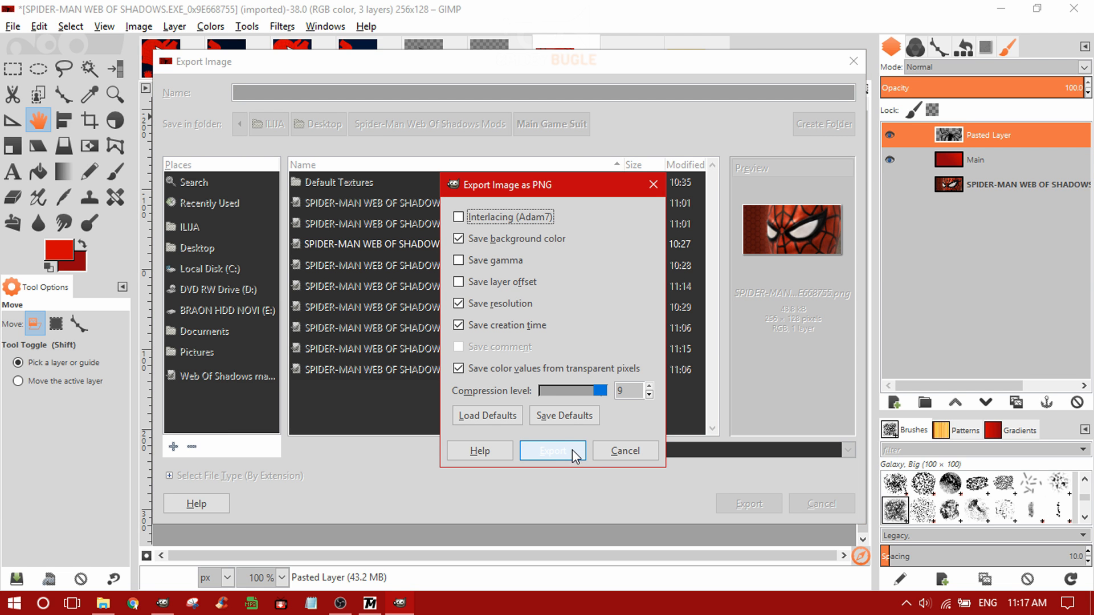
click(572, 450)
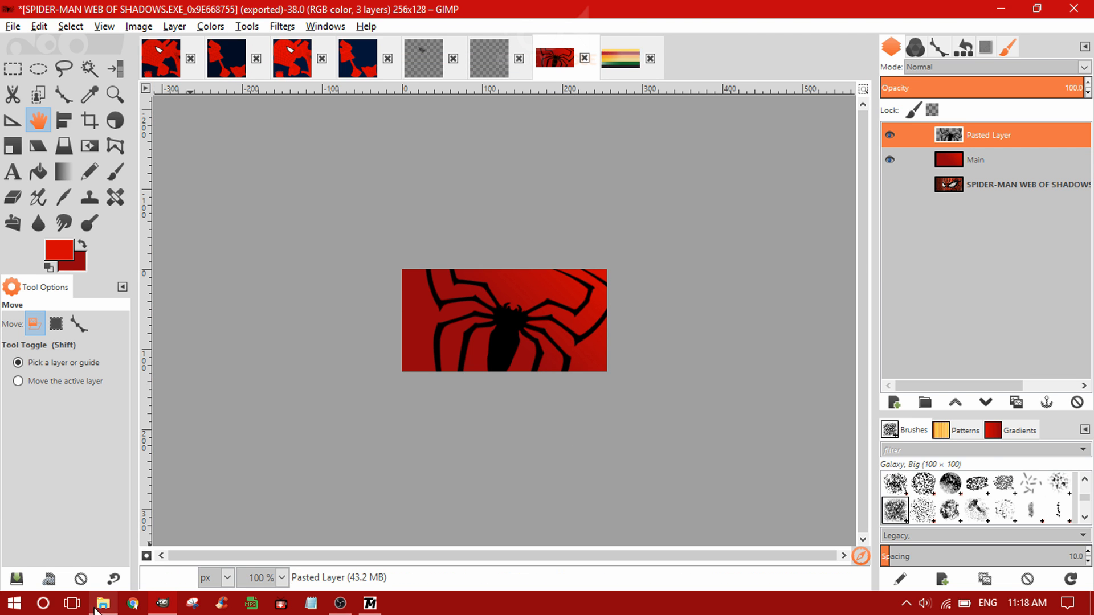
- Switch to File Explorer and look over the exported textures in the Main Game Suit folder
click(97, 607)
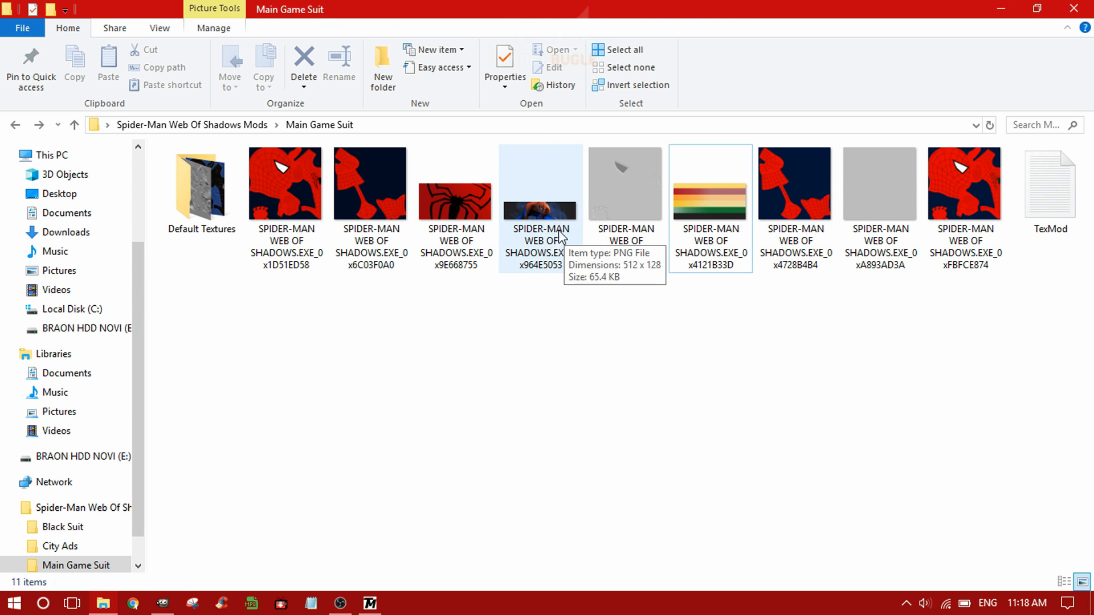
- Delete the SPIDER-MAN WEB OF SHADOWS.EXE_0x964E5053 texture from the Main Game Suit folder
click(538, 212)
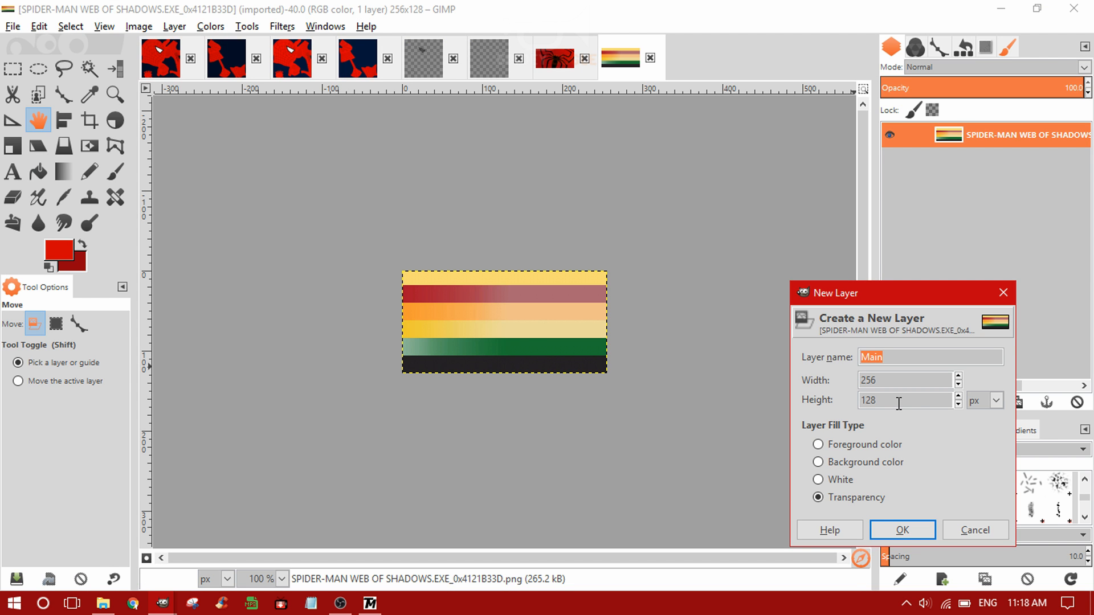
- Add a transparent layer named Power Meter and, with two blue shades as fill colours, select the full-width red stripe
text(MMeter)
key(Return)
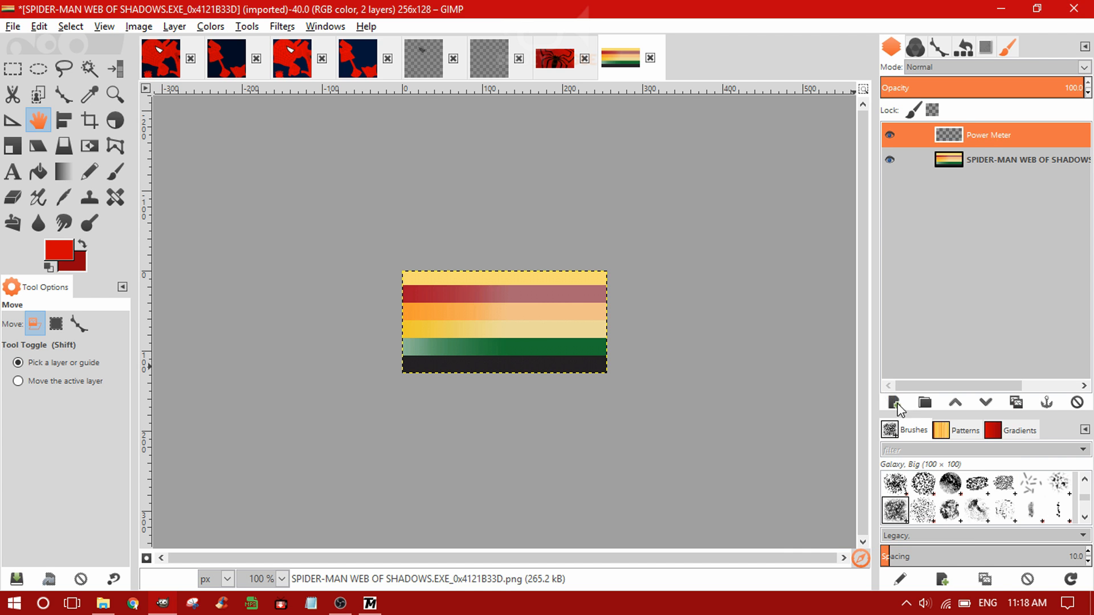
scroll(230, 223, up, 3)
key(r)
click(59, 250)
click(77, 263)
click(717, 371)
drag(185, 210, 848, 264)
- Fill the selected stripe on the Power Meter layer with a horizontal blue to dark navy gradient and clear the selection
scroll(511, 217, up, 2)
key(l)
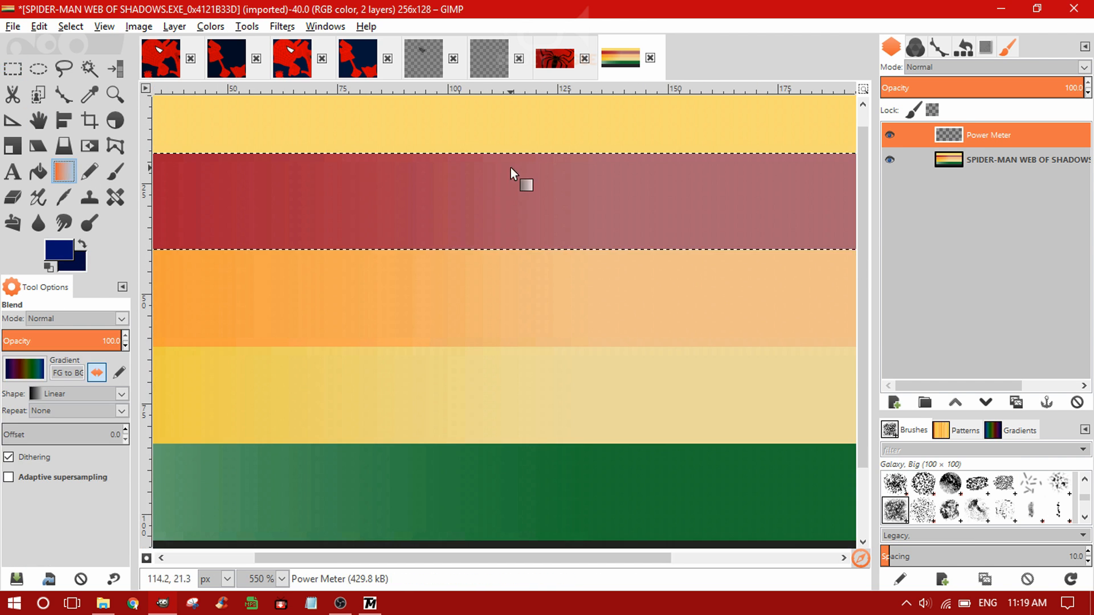
scroll(473, 188, down, 1)
drag(439, 196, 439, 234)
scroll(580, 238, down, 1)
drag(580, 237, 342, 238)
click(70, 27)
click(92, 64)
- Add a transparent layer named Health bar and select the green stripe across the full image width
click(13, 69)
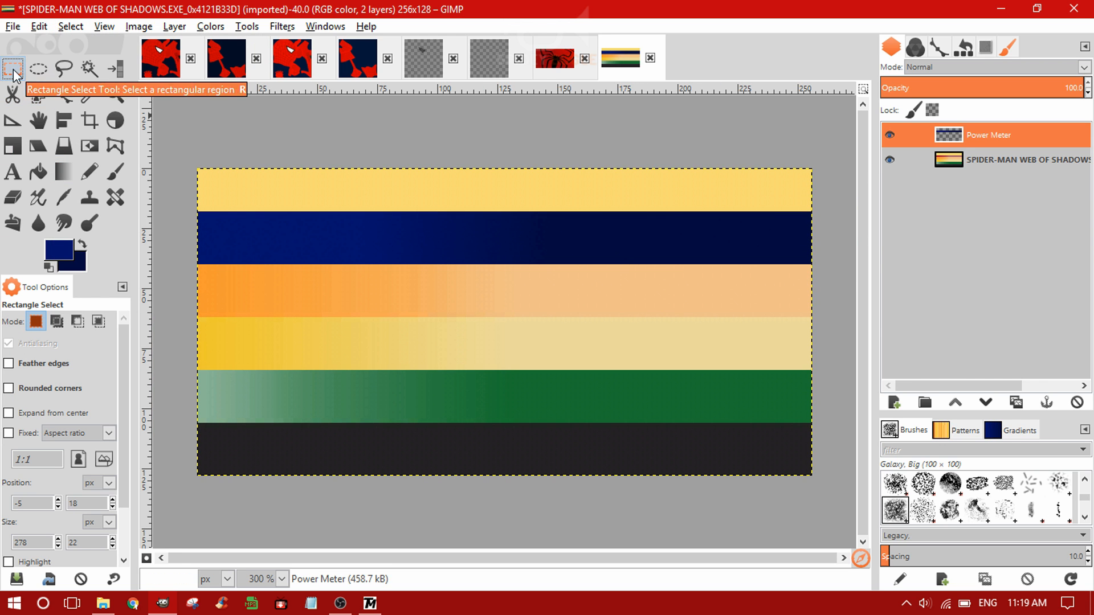
click(894, 402)
text(Health bar)
key(Return)
drag(195, 371, 840, 422)
- Fill the selected stripe on the Health bar layer with a horizontal bright red to dark red gradient
click(58, 250)
click(773, 315)
click(716, 370)
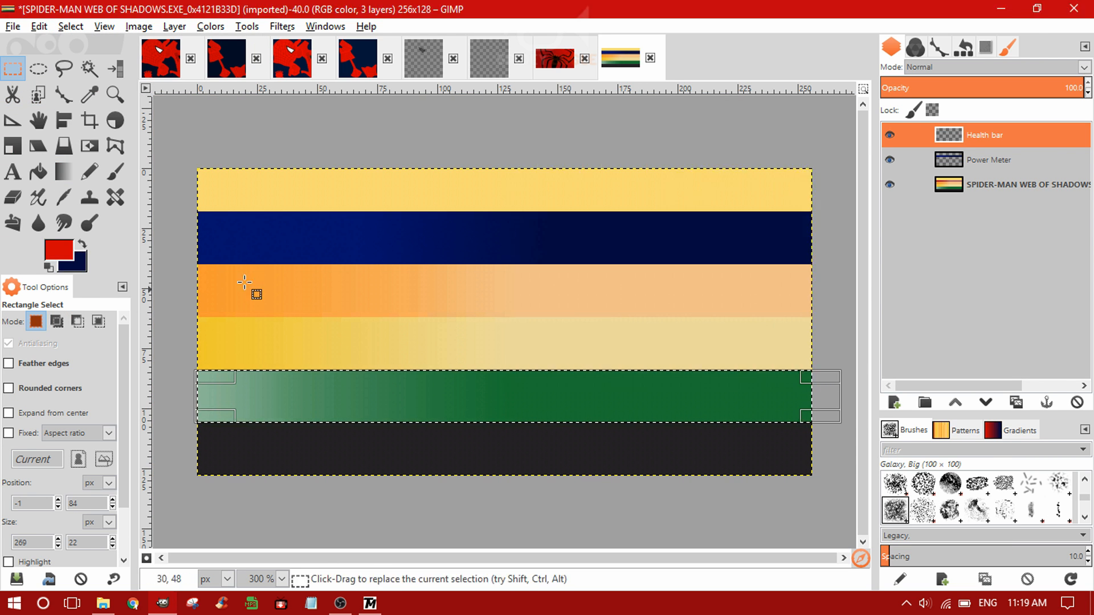
click(77, 264)
click(773, 315)
click(717, 371)
key(l)
drag(564, 397, 339, 397)
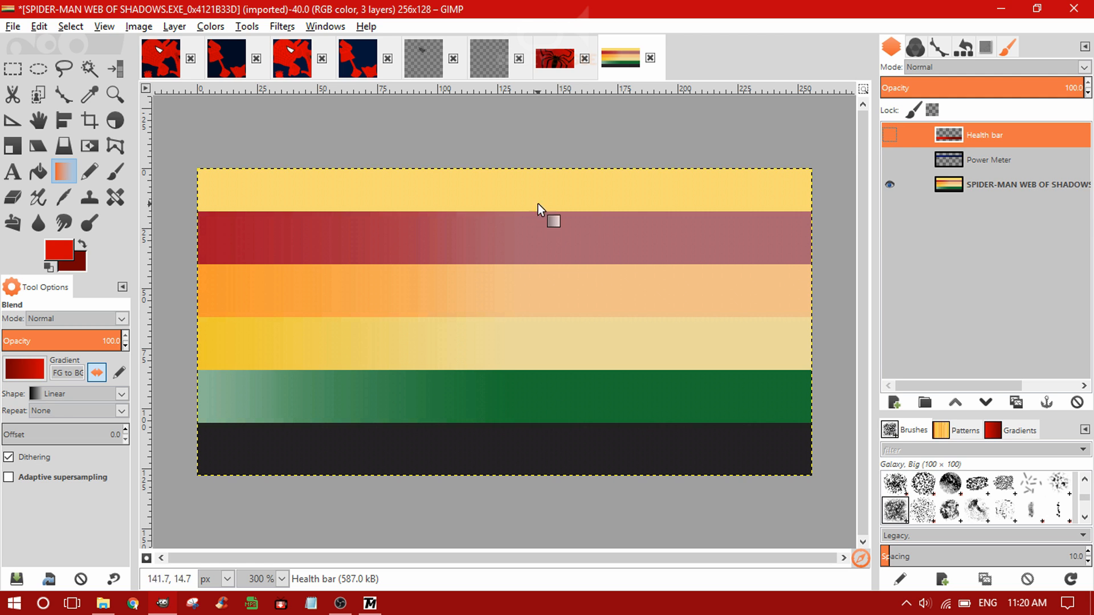
- Show the Health bar and Power Meter layers again and make the original texture layer active
click(889, 135)
click(889, 159)
click(985, 184)
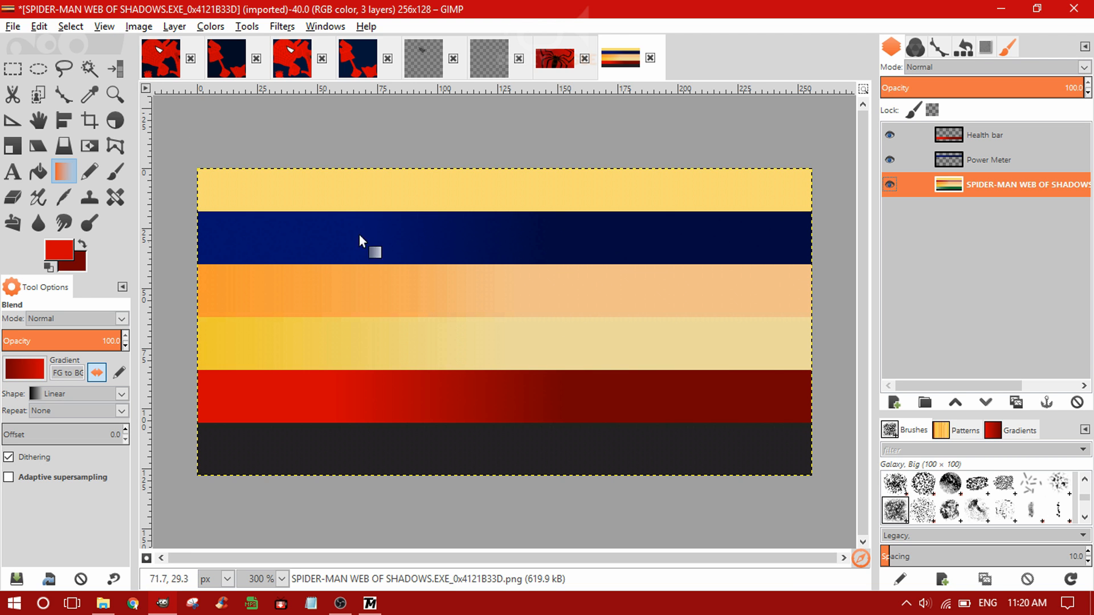
- Export the recoloured bar image as PNG, replacing SPIDER-MAN WEB OF SHADOWS.EXE_0x4121B33D.png in the Main Game Suit folder
click(10, 29)
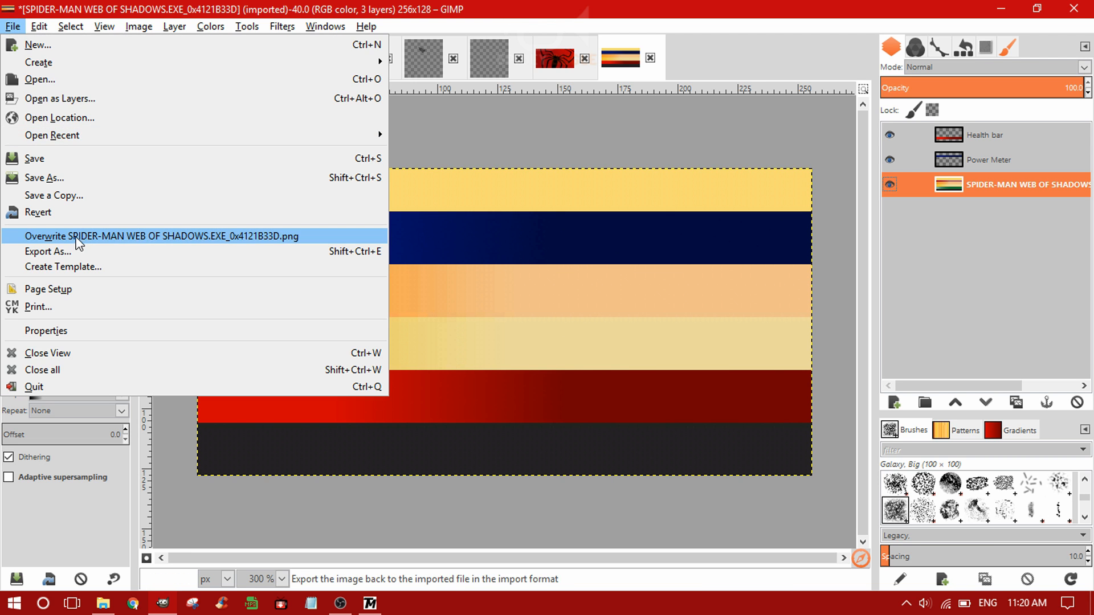
click(98, 254)
click(441, 329)
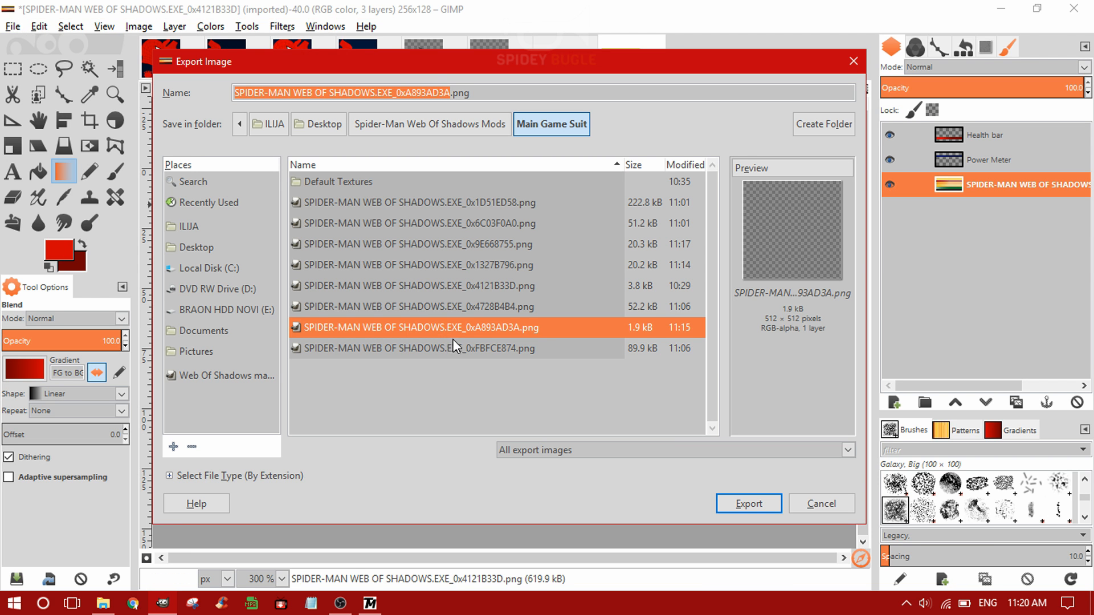
click(512, 351)
key(Up)
key(Down)
key(Up)
key(Up)
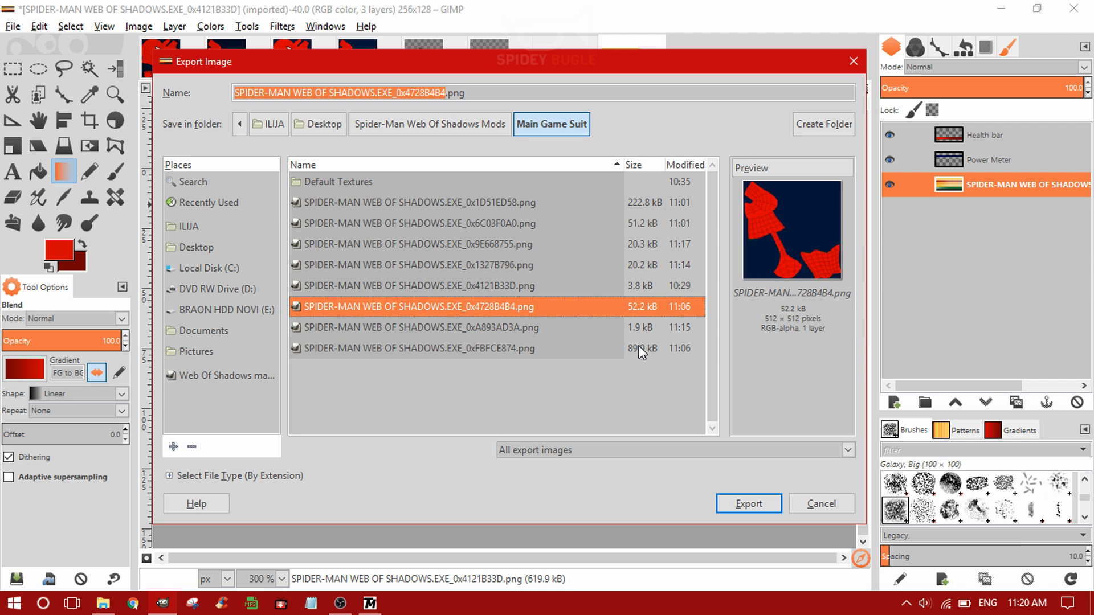
key(Up)
key(Up)
key(Down)
click(746, 503)
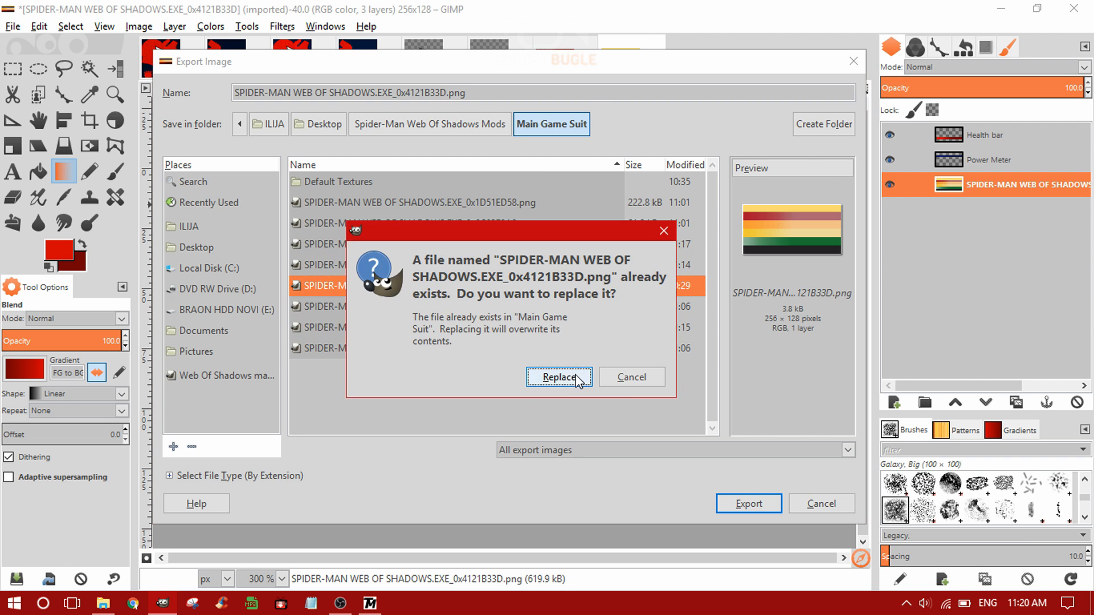
click(579, 377)
click(579, 452)
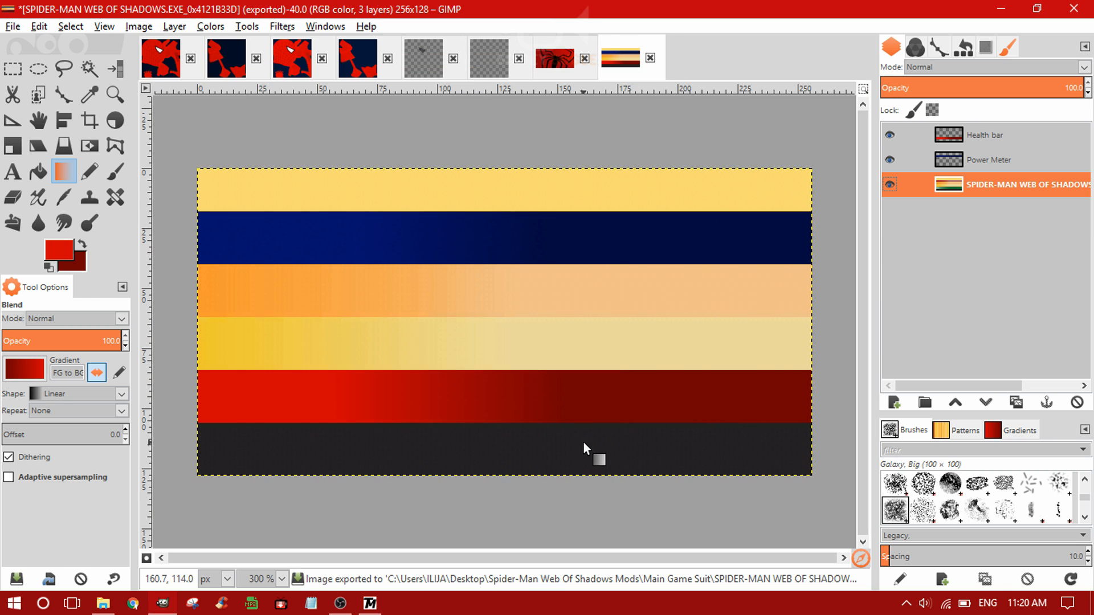
- Switch to File Explorer and review the finished textures in the Main Game Suit folder
click(369, 603)
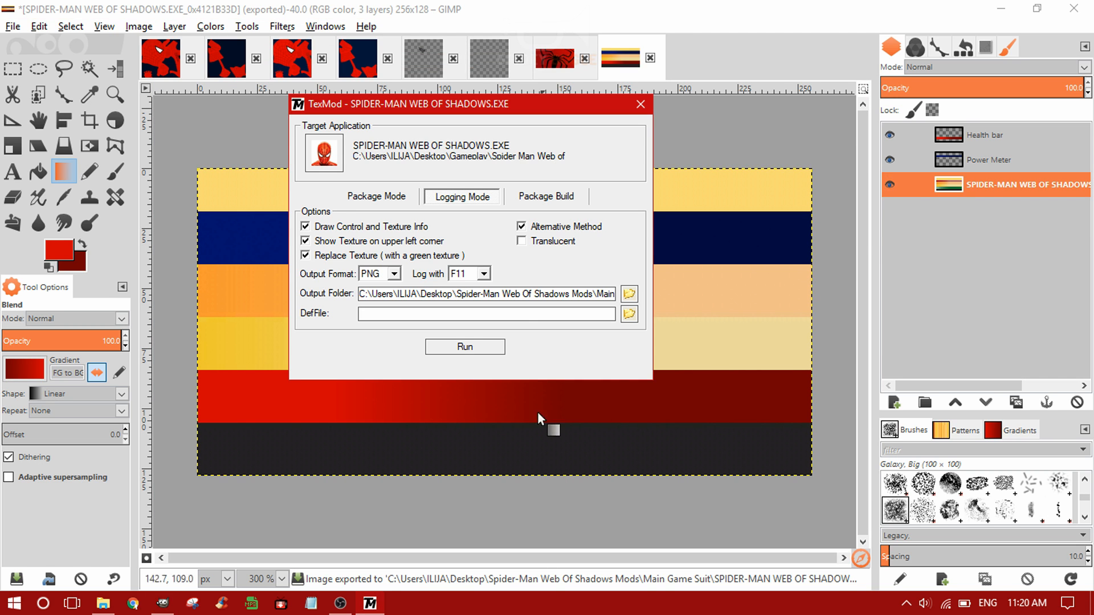
click(374, 604)
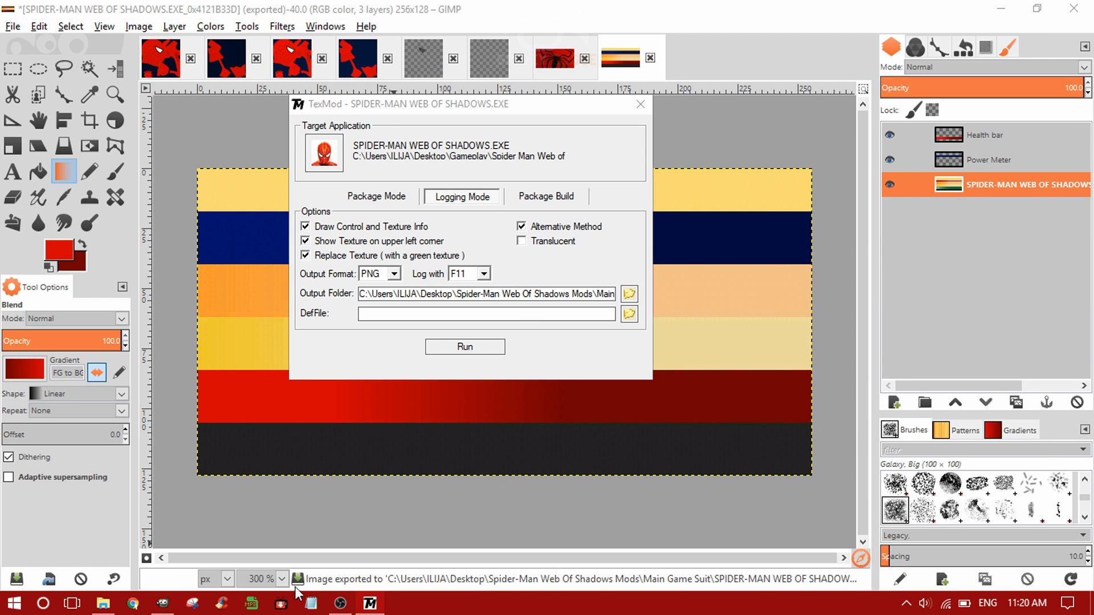
click(109, 608)
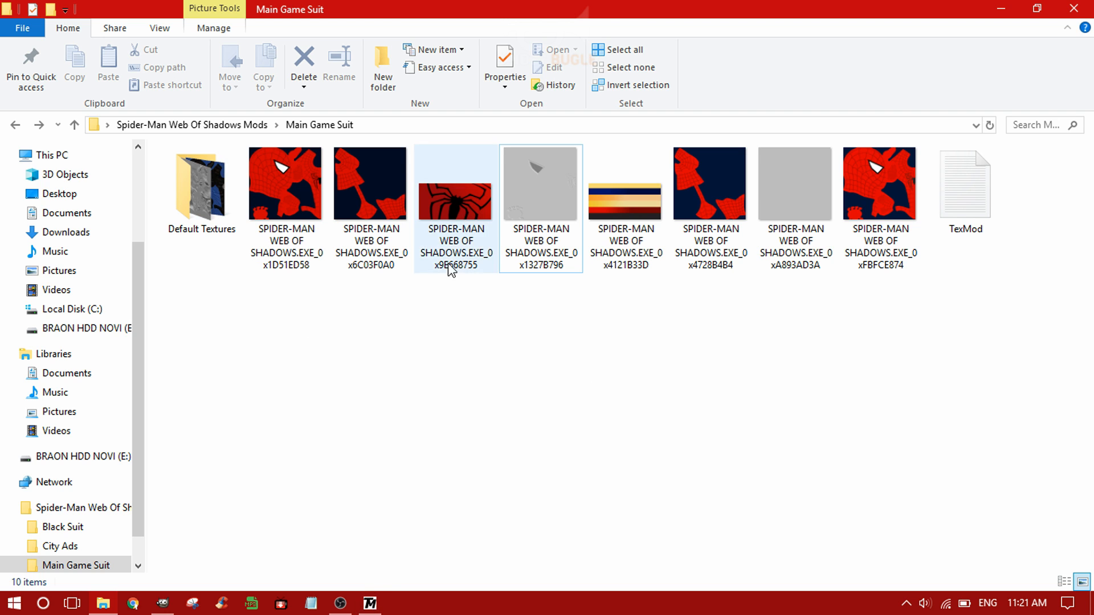
- Switch to TexMod's Package Build mode and choose the TexMod log from the Main Game Suit folder as the definition file
click(369, 603)
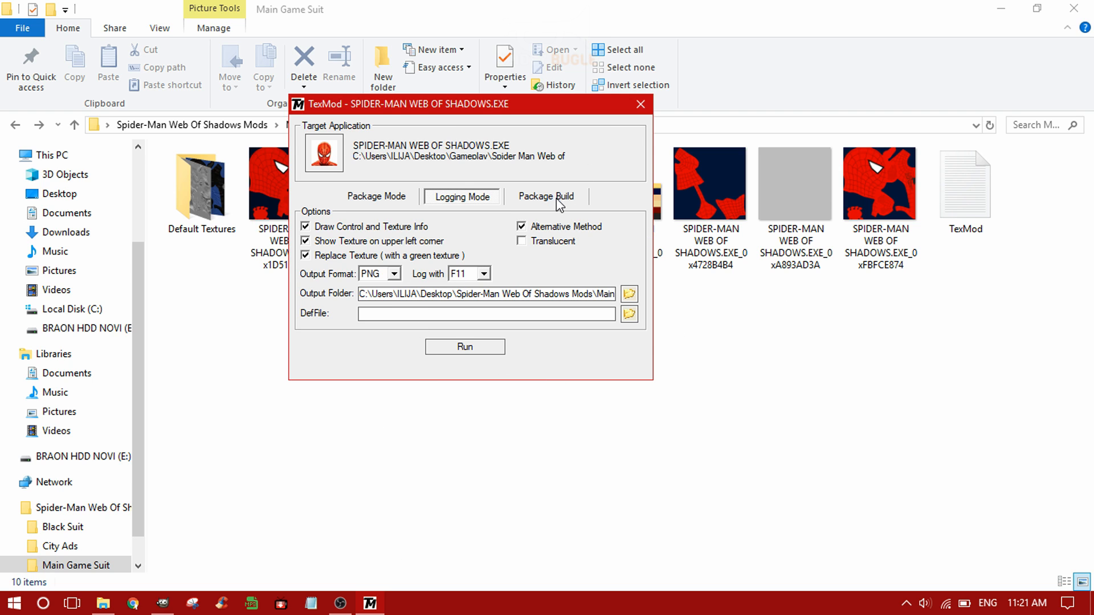
click(541, 201)
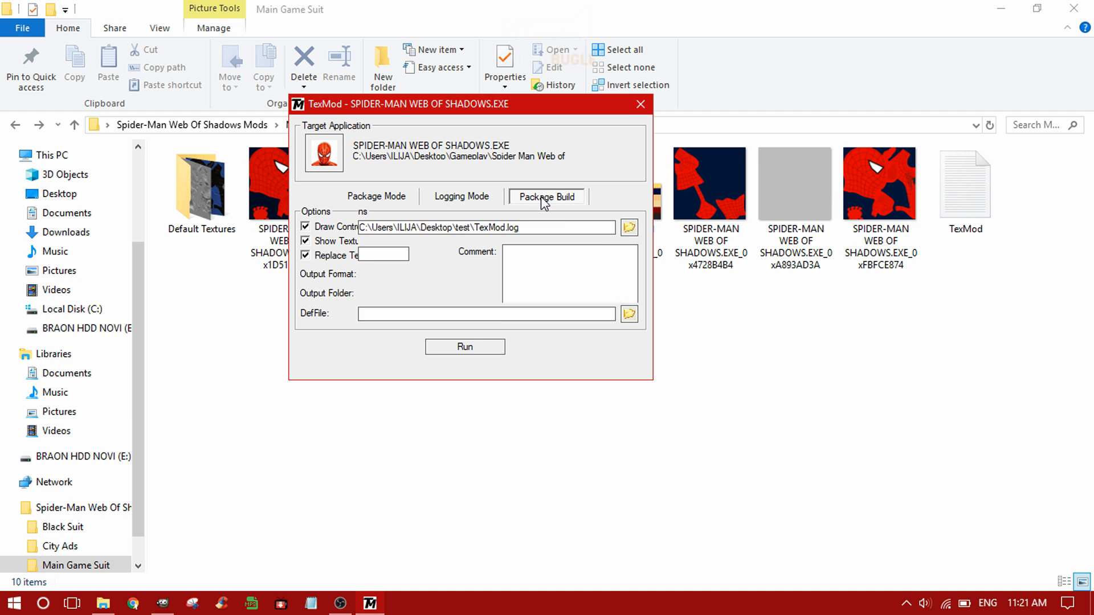
click(631, 231)
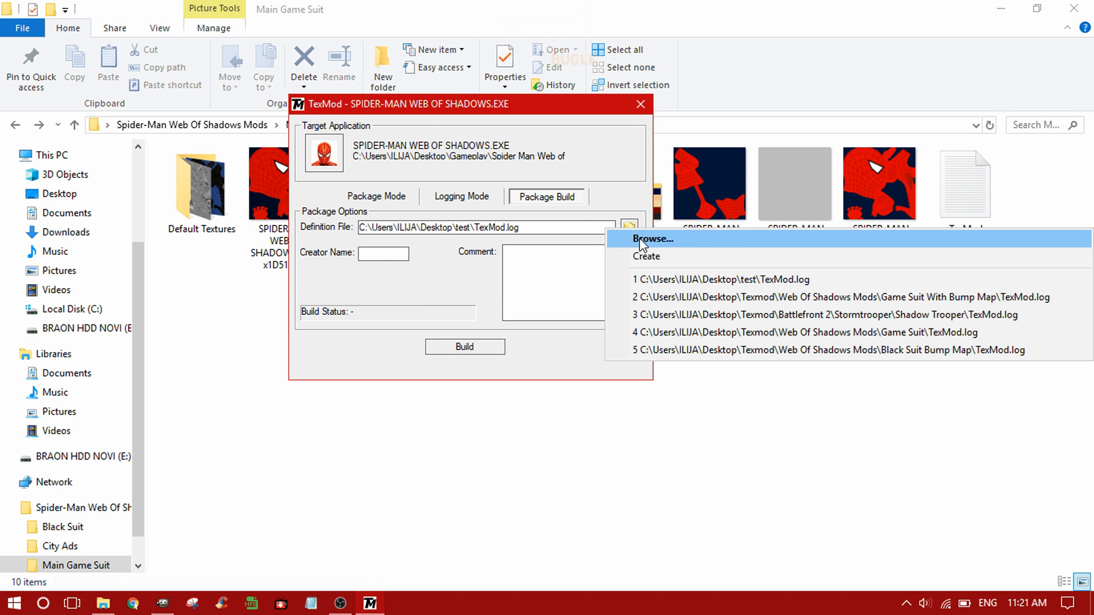
click(911, 431)
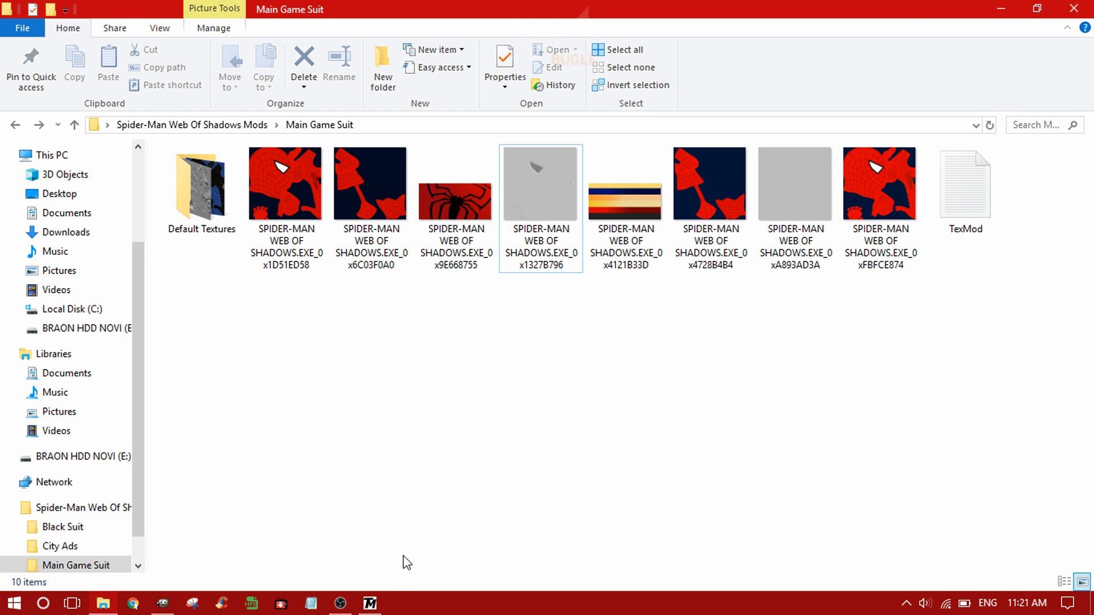
click(371, 605)
click(629, 227)
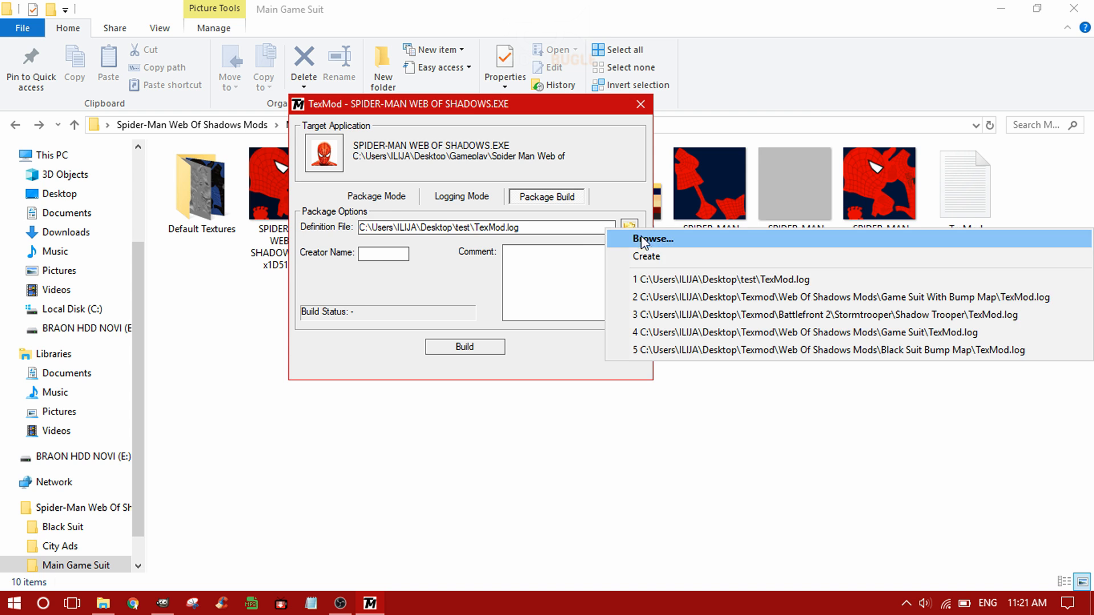
click(658, 246)
click(382, 259)
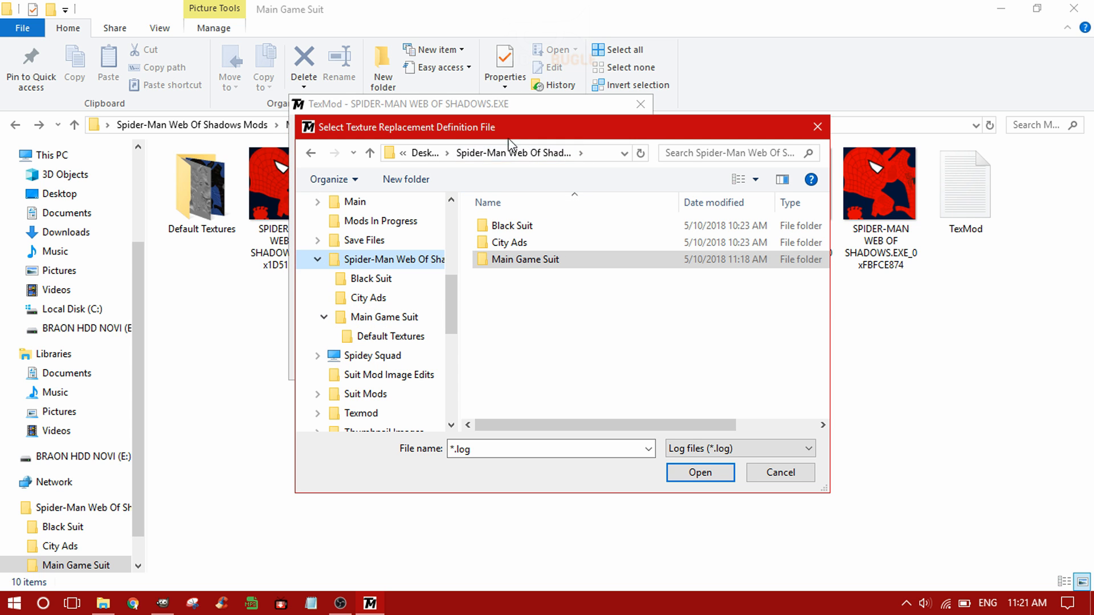
double_click(510, 265)
click(529, 246)
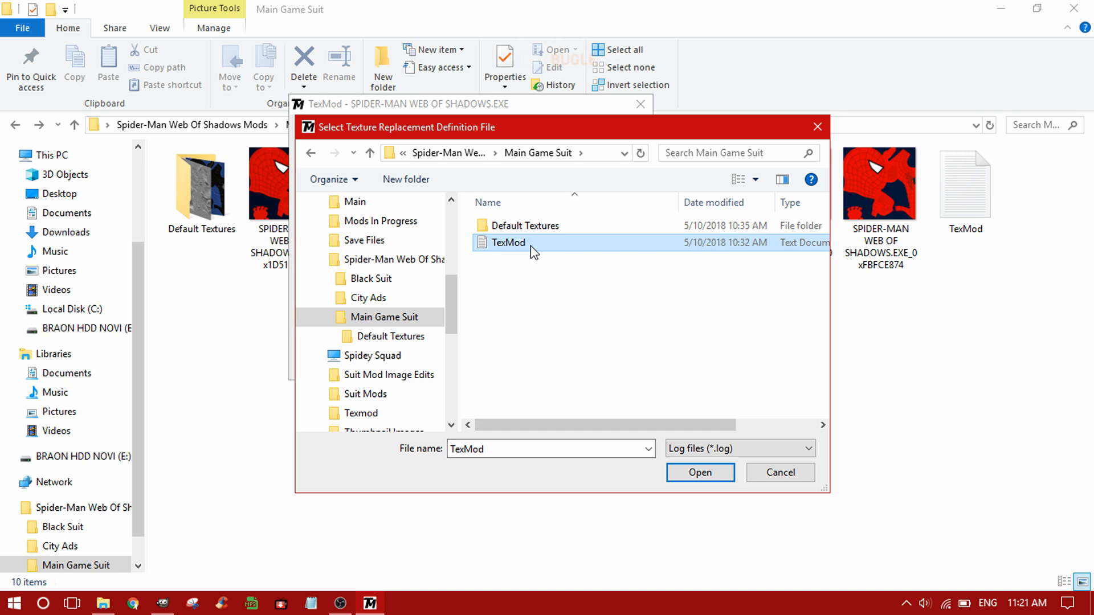
click(690, 473)
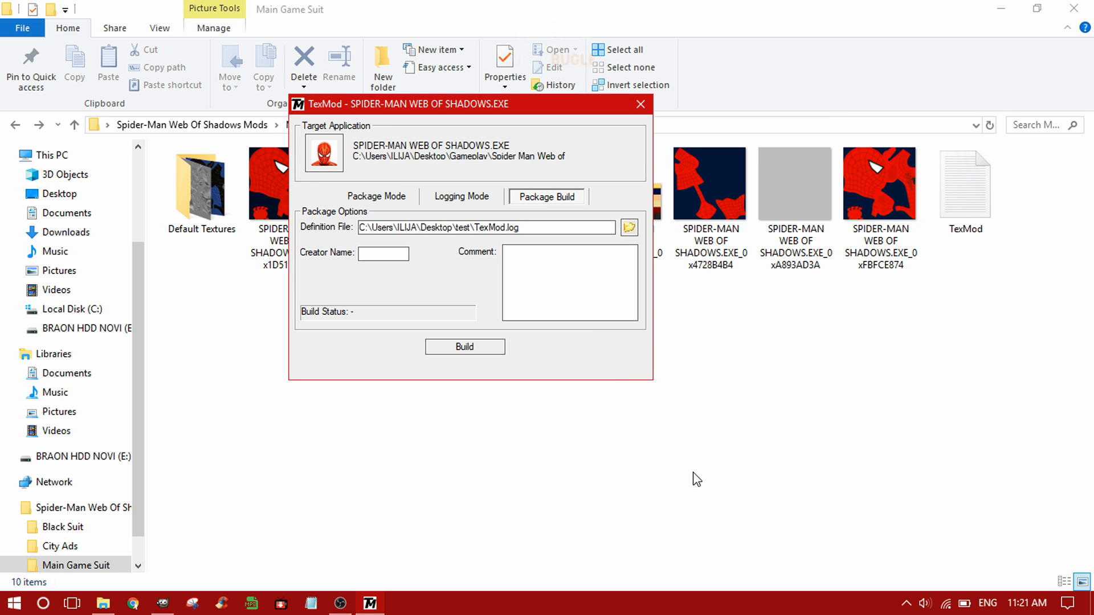
- Enter creator name Spidey Bugle and comment Tutorial suit, and build the package as Tutorial Suit on the Desktop
text(Spidey Bugle)
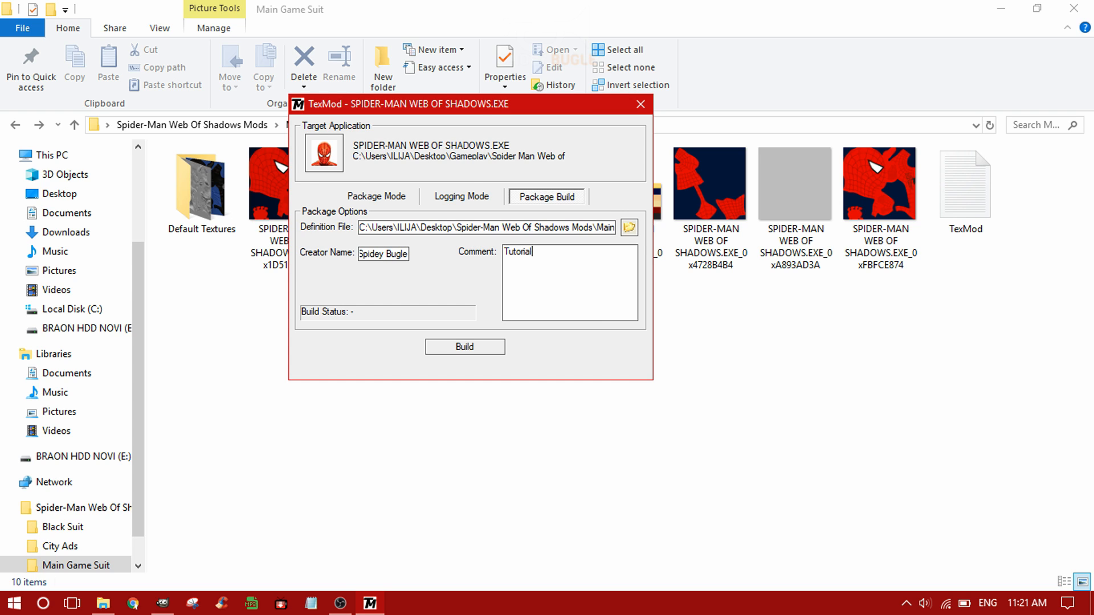
click(464, 348)
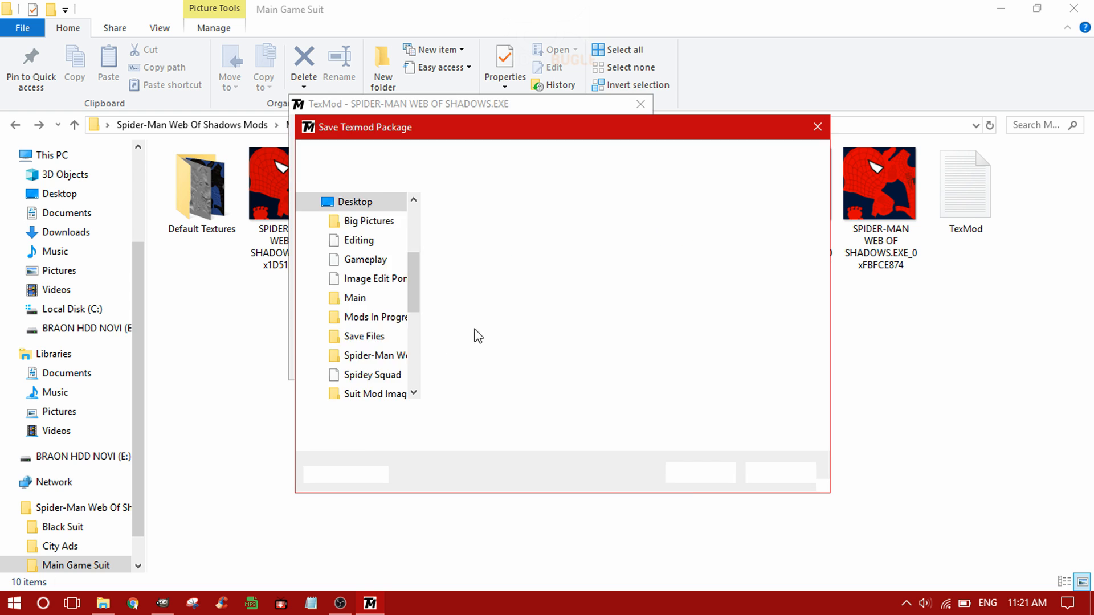
text(Tutorial Suit)
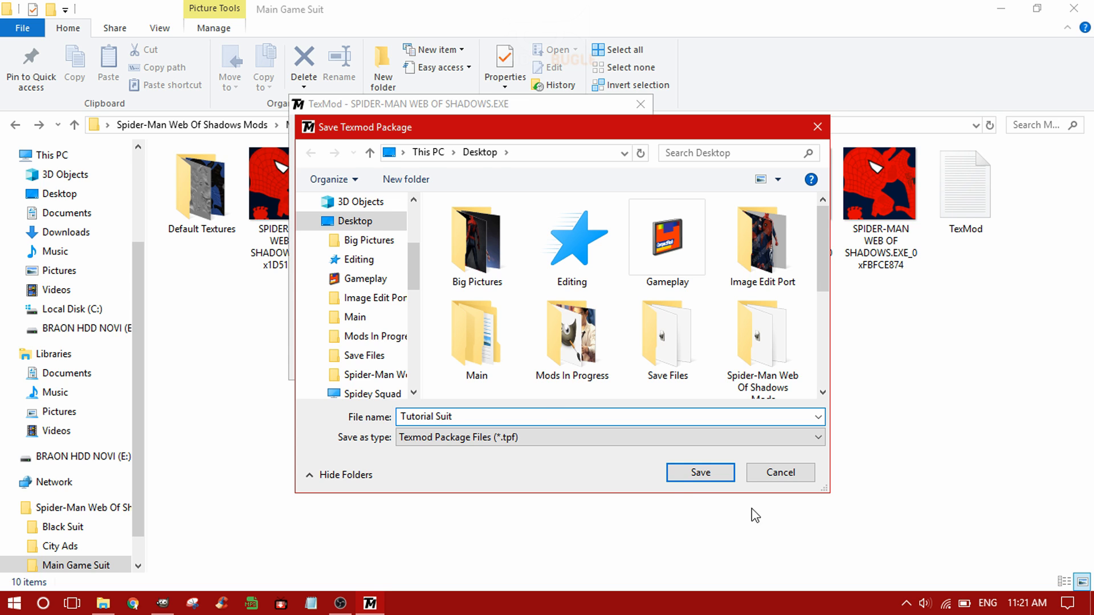
click(678, 475)
- Load Tutorial Suit.tpf in Package Mode and run the game with it to test the suit
click(391, 205)
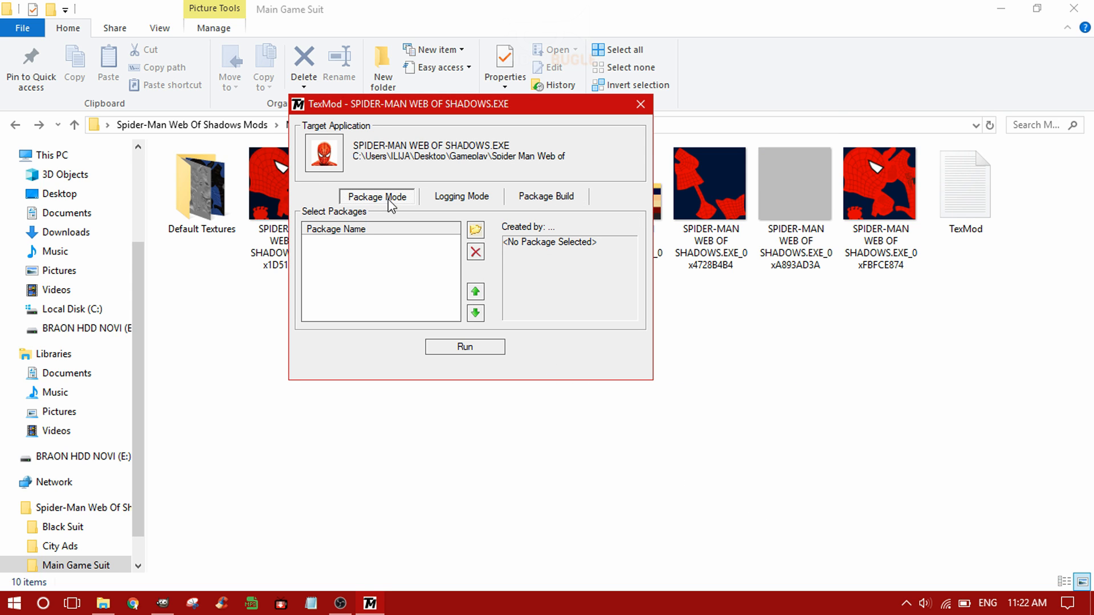
click(476, 230)
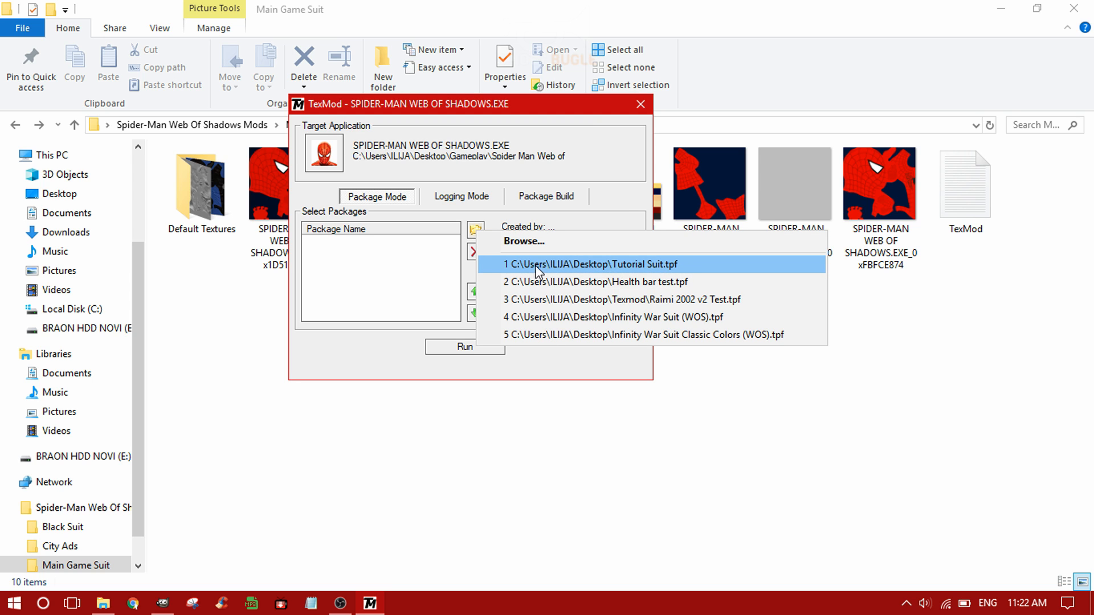
click(638, 264)
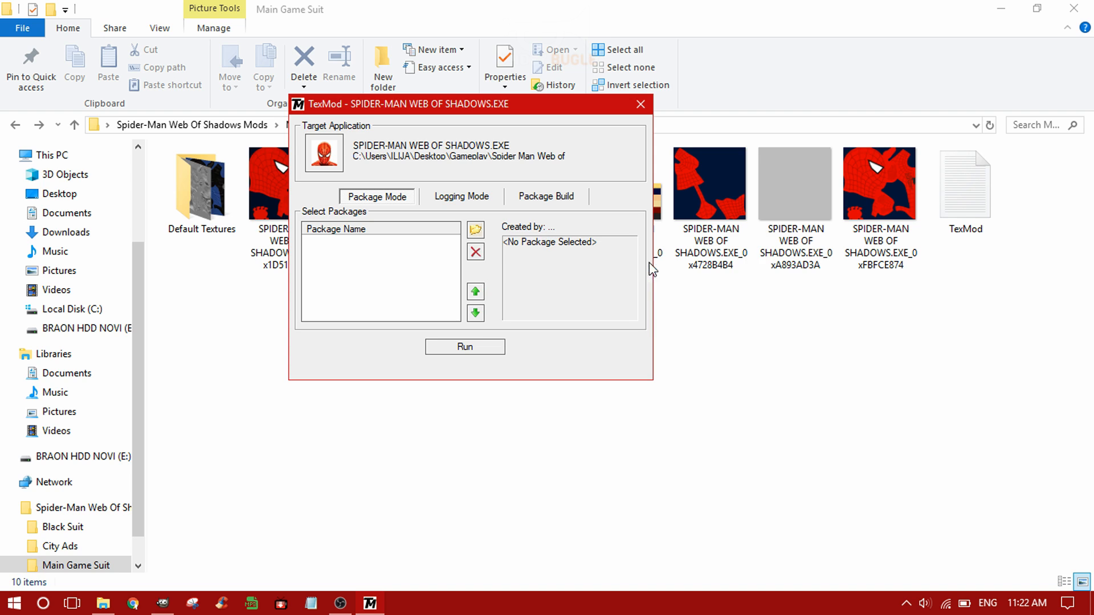
click(416, 244)
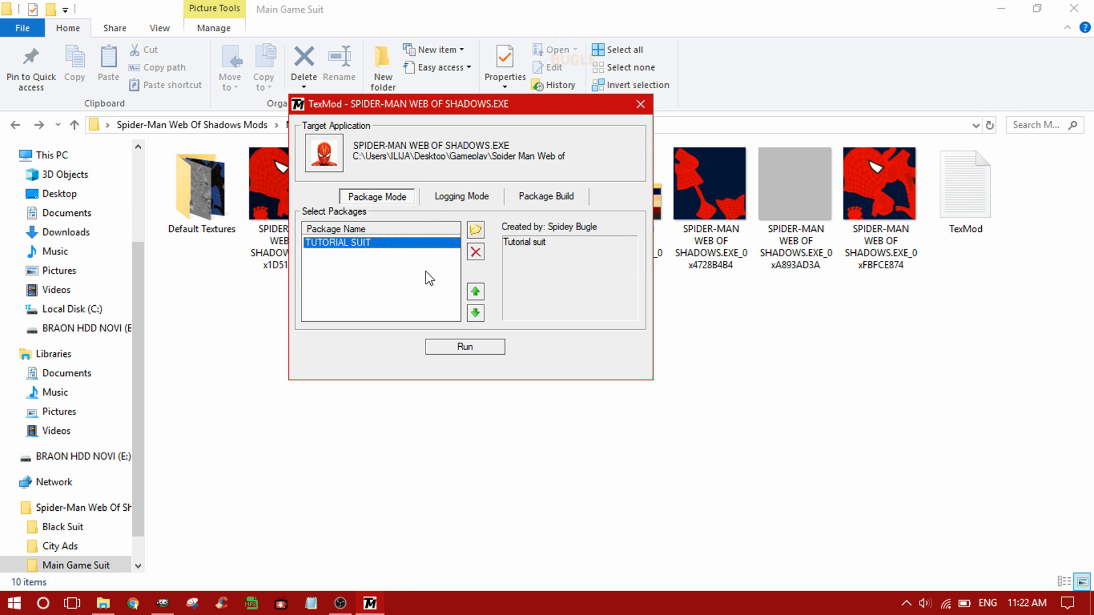
click(398, 245)
click(395, 243)
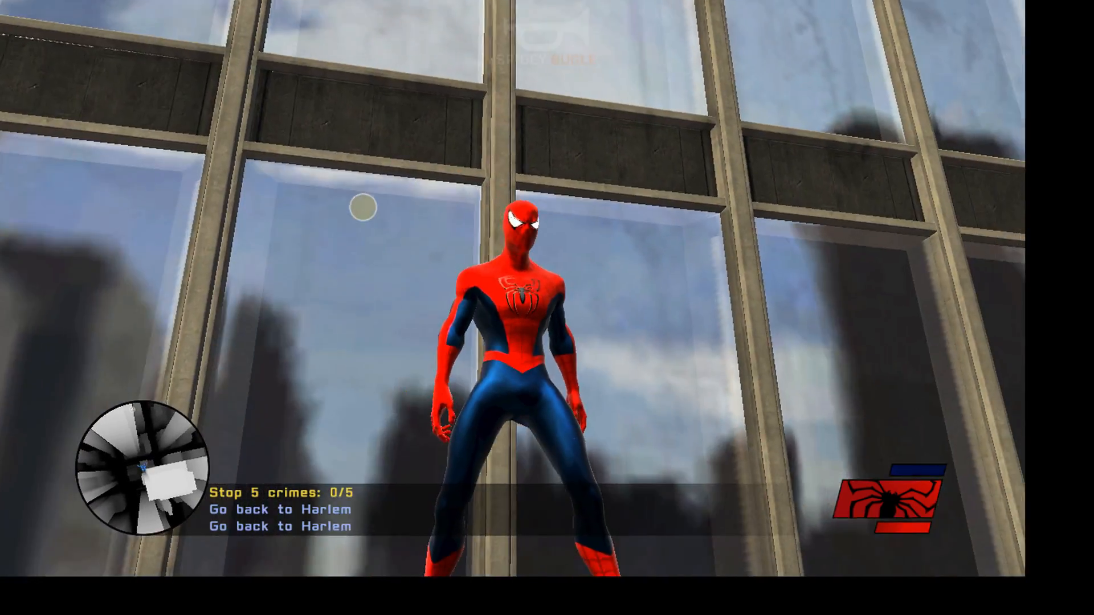
key(w)
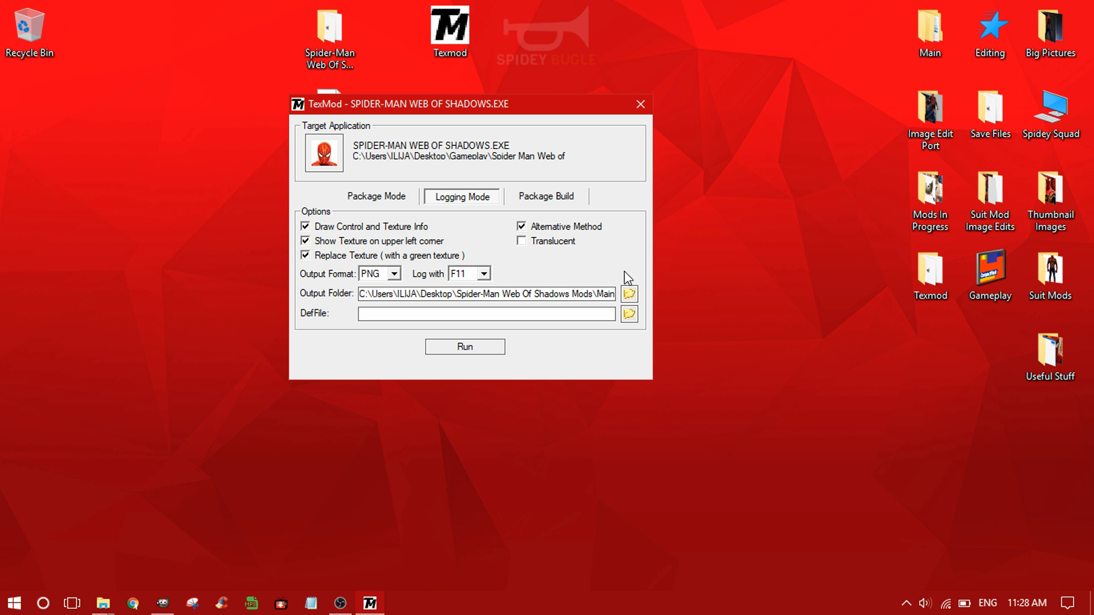
- Set the Logging Mode output folder to Black Suit inside Spider-Man Web Of Shadows Mods
click(629, 293)
click(660, 302)
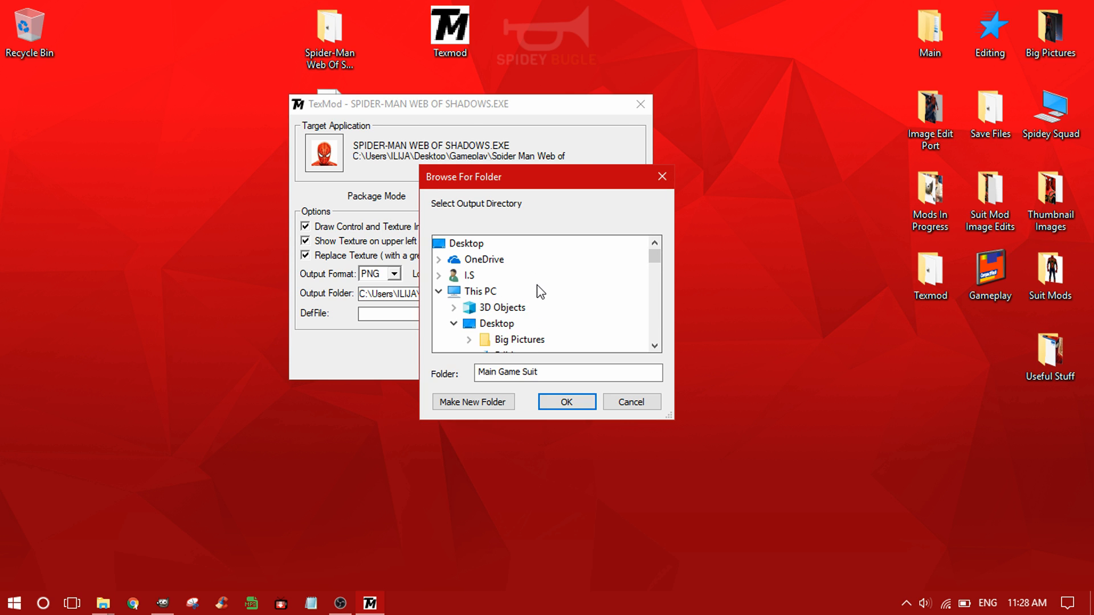
scroll(548, 295, down, 3)
scroll(567, 310, down, 1)
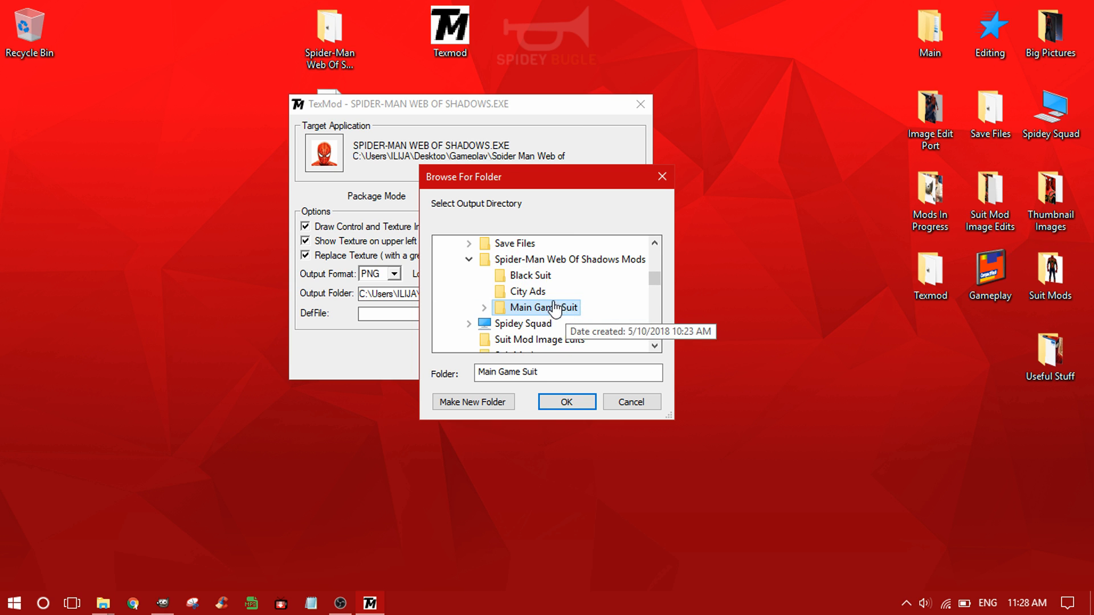
click(527, 276)
click(565, 402)
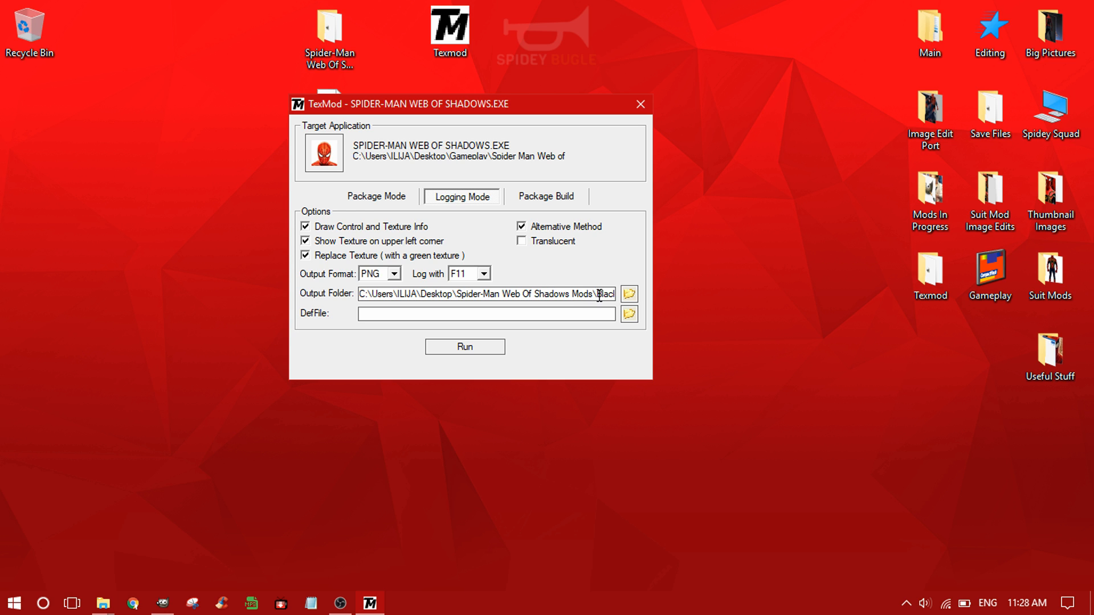
- Run the game in Logging Mode, start the texture selection and switch Spider-Man to the black suit
click(470, 346)
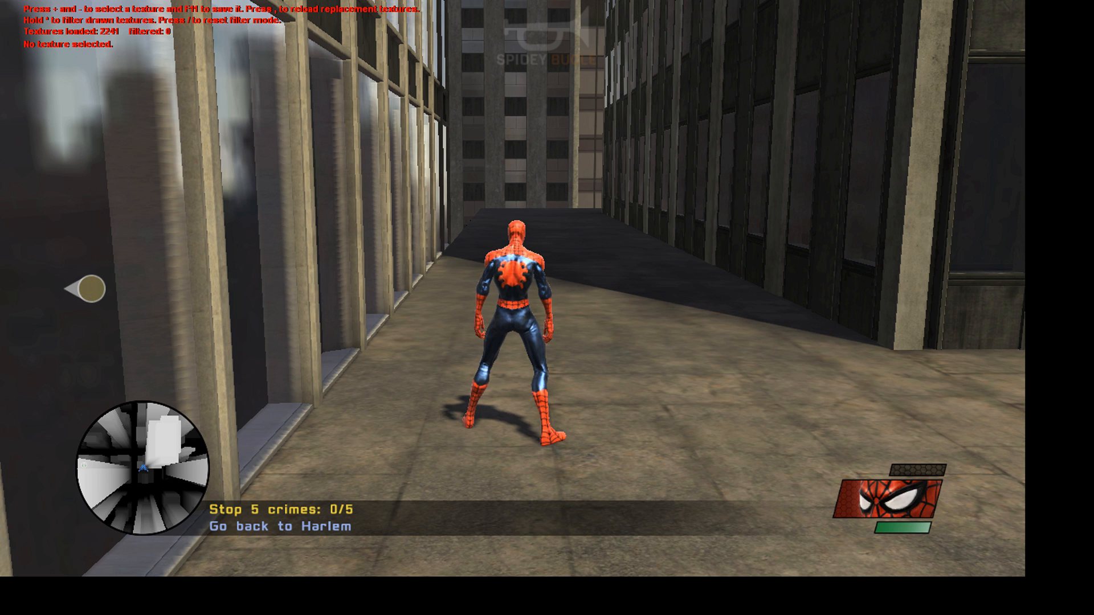
key(KP_Add)
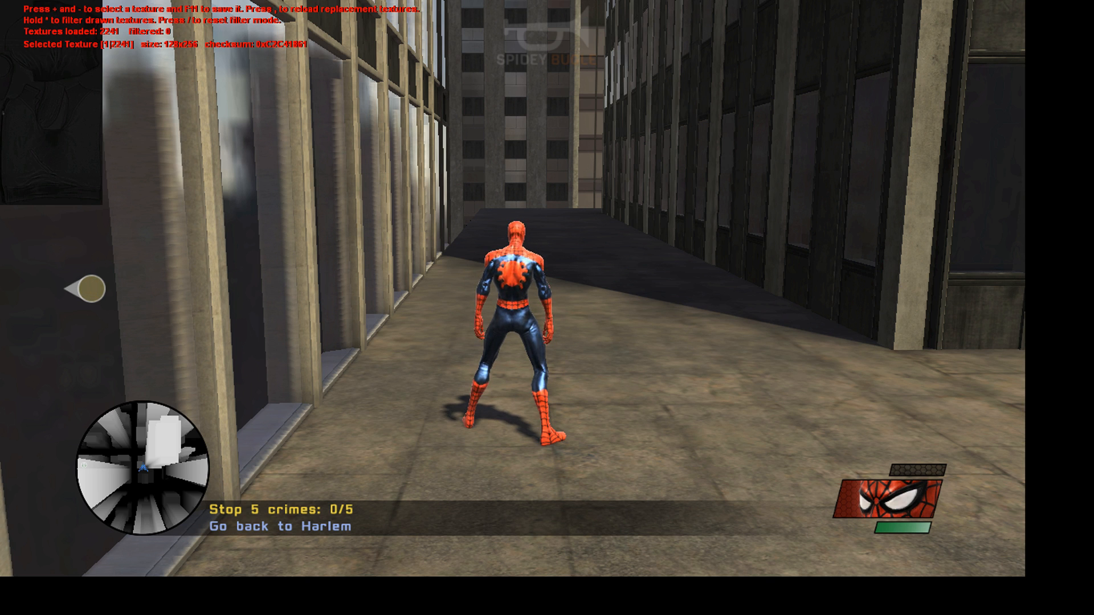
key(q)
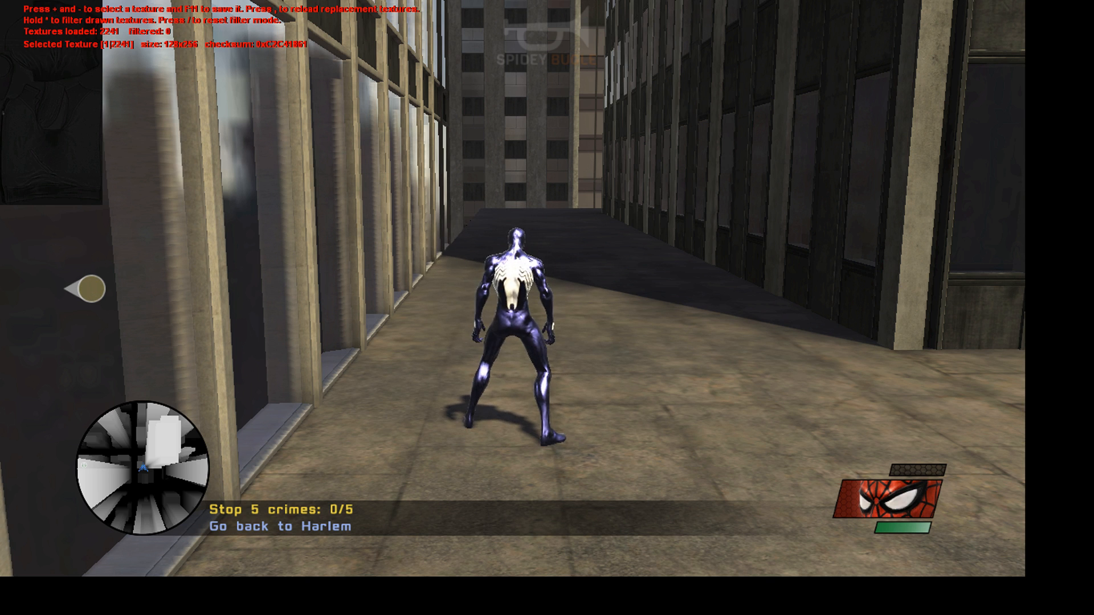
- Step through the loaded textures to the black suit's mask-eyes HUD texture and log it
key(KP_Add)
key(KP_Add)
key(KP_Add)
key(KP_Add)
key(KP_Add)
key(KP_Add)
key(KP_Add)
key(KP_Add)
key(KP_Add)
key(KP_Add)
key(KP_Add)
key(KP_Add)
key(KP_Add)
key(KP_Add)
key(KP_Add)
key(KP_Add)
key(KP_Add)
key(KP_Add)
key(KP_Add)
key(KP_Add)
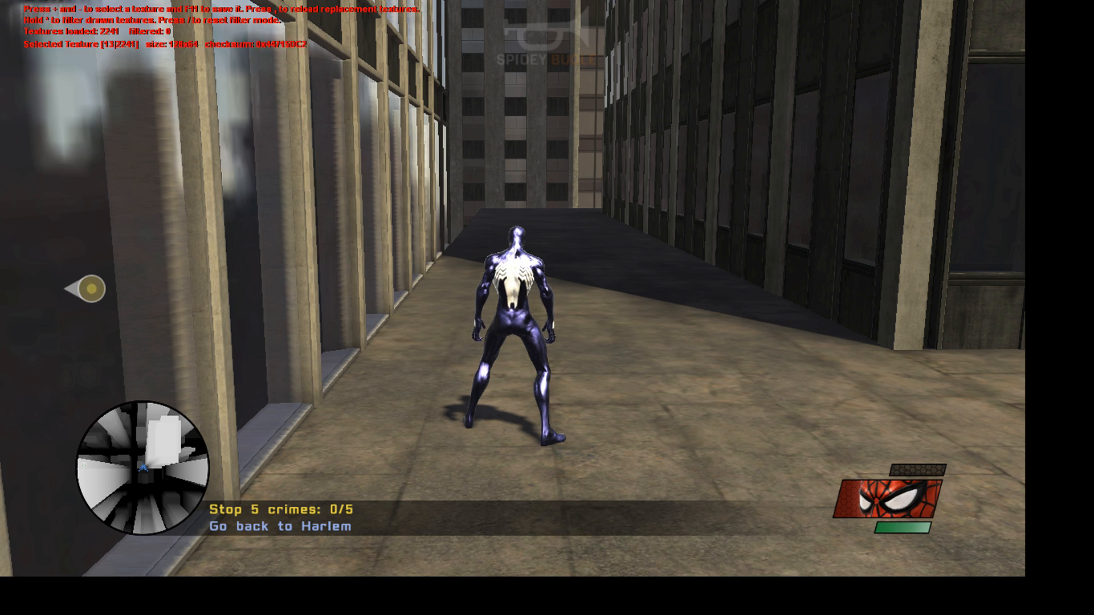
key(KP_Add)
key(KP_Add)
key(KP_Add)
key(KP_Add)
key(KP_Add)
key(KP_Add)
key(KP_Add)
key(KP_Add)
key(KP_Add)
key(KP_Add)
key(KP_Add)
key(KP_Add)
key(KP_Add)
key(KP_Add)
key(KP_Add)
key(KP_Add)
key(KP_Add)
key(KP_Add)
key(KP_Add)
key(KP_Add)
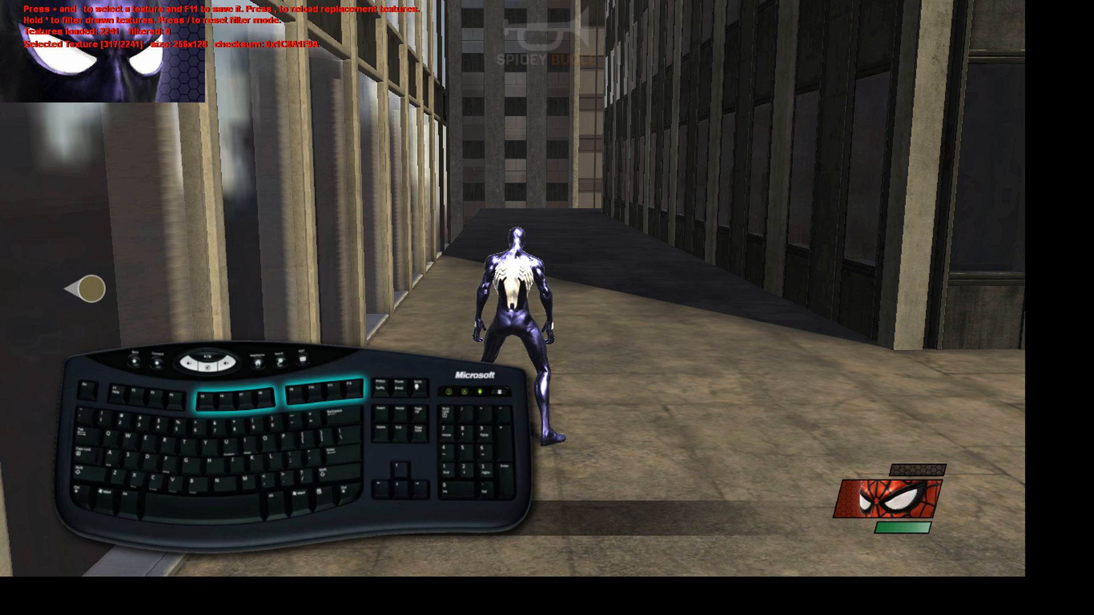
- Continue through the loaded textures to the black suit's head and torso texture with the white spider emblem and log it
key(KP_Add)
key(KP_Add)
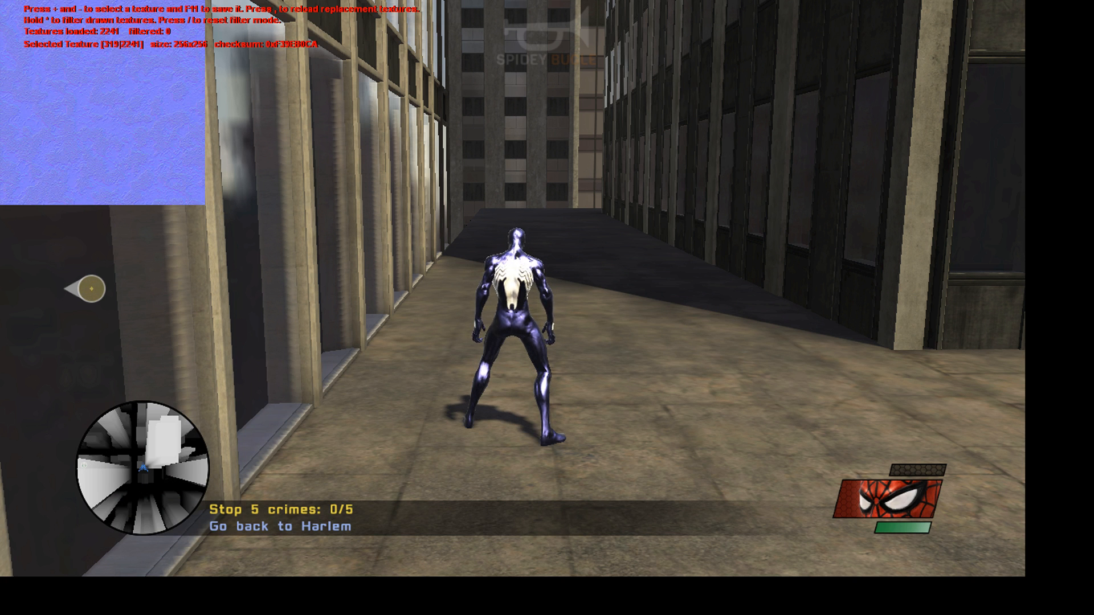
key(KP_Add)
key(KP_Add)
key(KP_Add)
key(KP_Add)
key(KP_Add)
key(KP_Add)
key(KP_Add)
key(KP_Add)
key(KP_Add)
key(KP_Add)
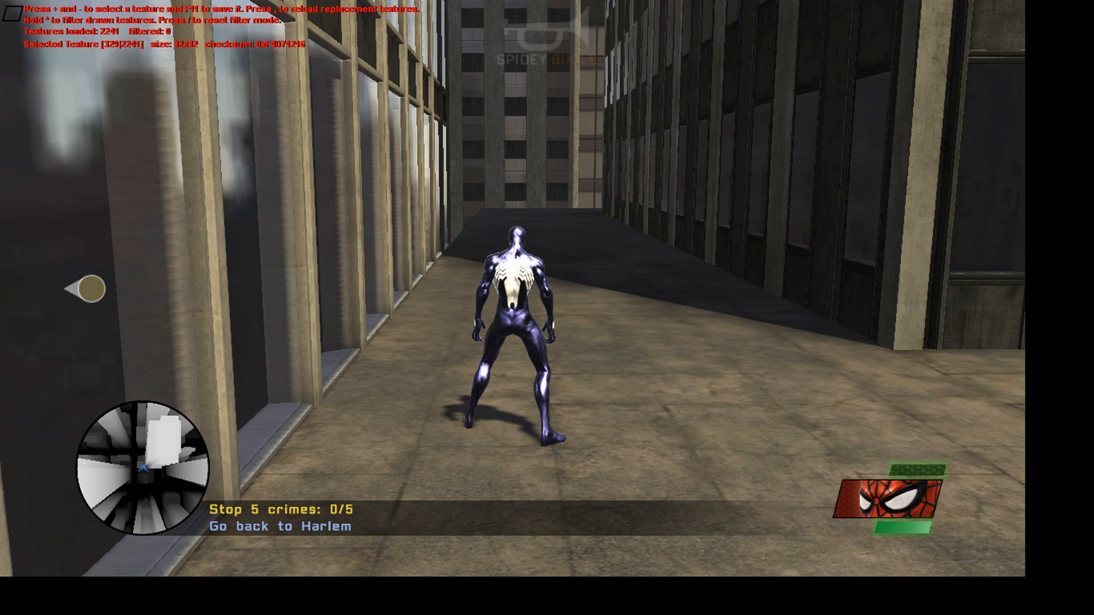
key(KP_Add)
key(KP_Add)
key(KP_Add)
key(KP_Add)
key(KP_Add)
key(KP_Add)
key(KP_Add)
key(KP_Add)
key(KP_Add)
key(KP_Add)
key(KP_Add)
key(KP_Add)
key(KP_Add)
key(KP_Add)
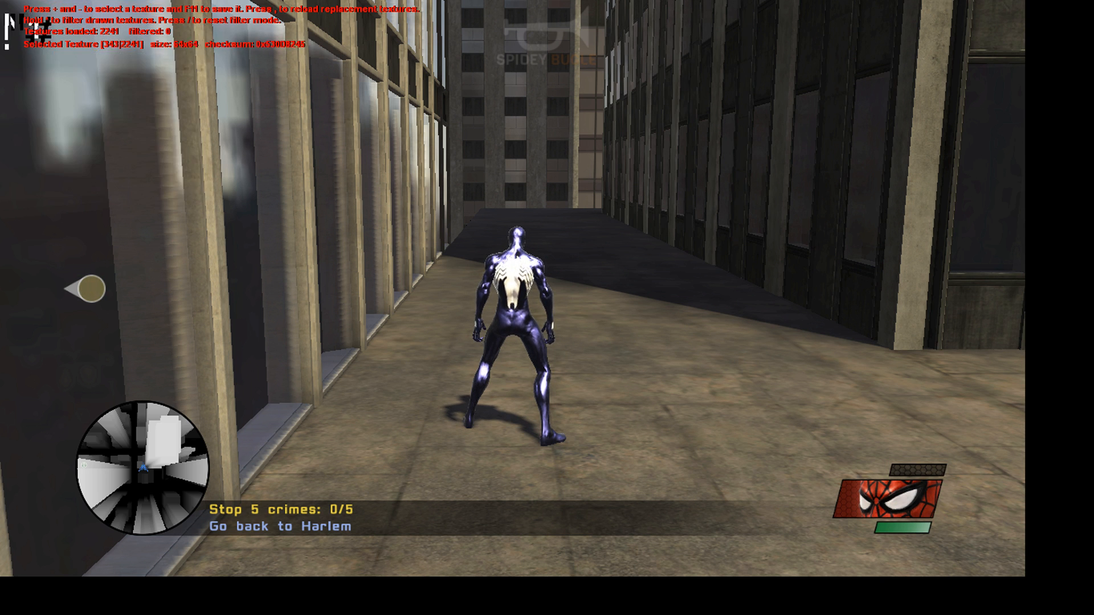
key(KP_Add)
key(KP_Add)
key(KP_Add)
key(KP_Add)
key(KP_Add)
key(KP_Add)
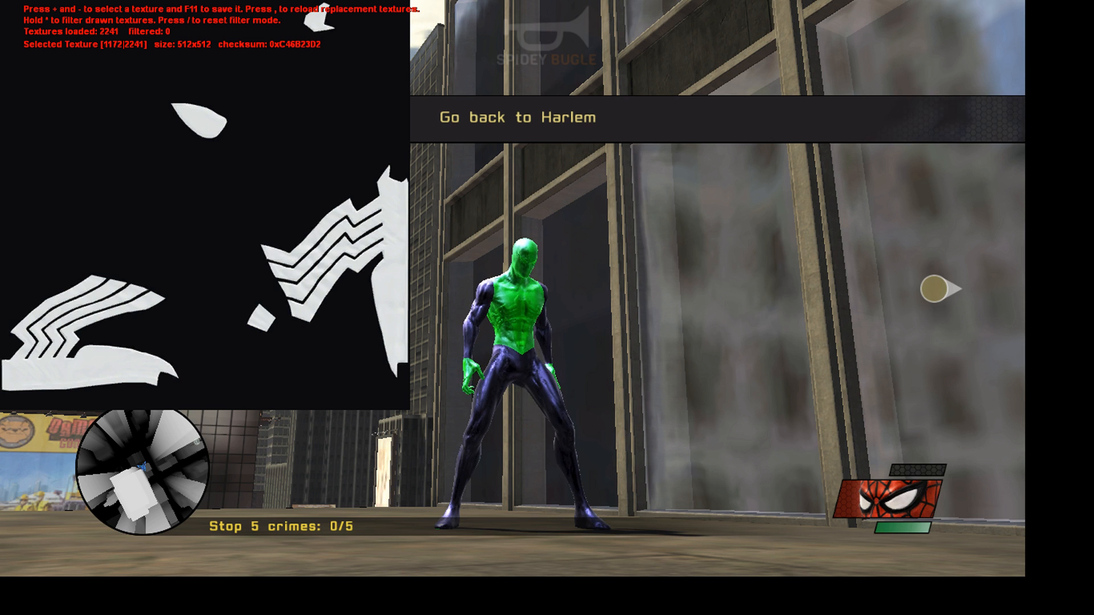
- Step through the adjacent textures and log the black suit's remaining head, torso, arm and leg textures, including the blue and grey maps
key(plus)
key(plus)
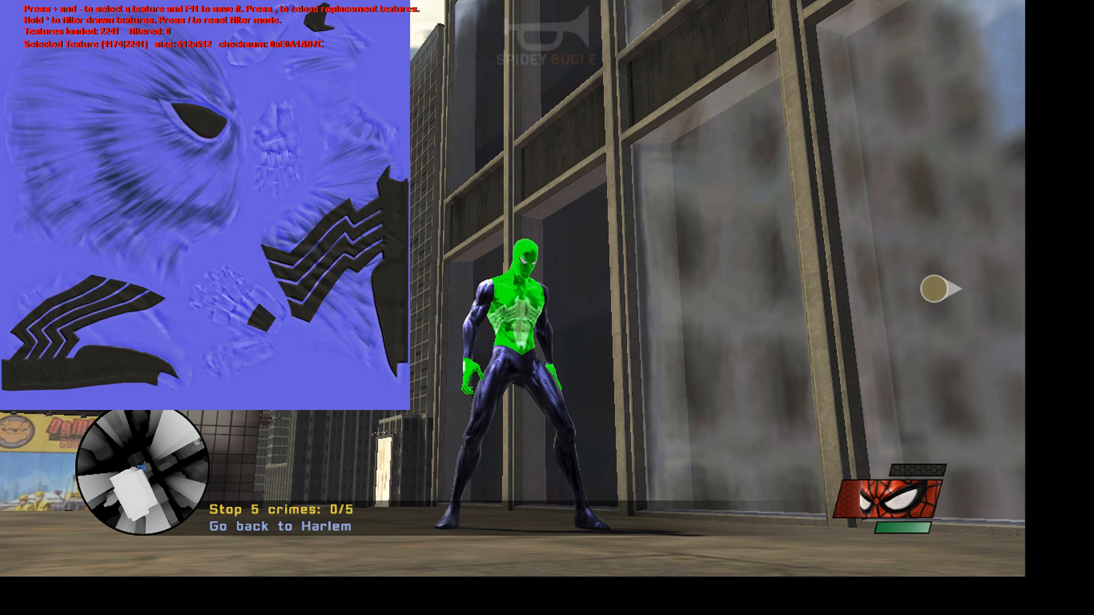
key(plus)
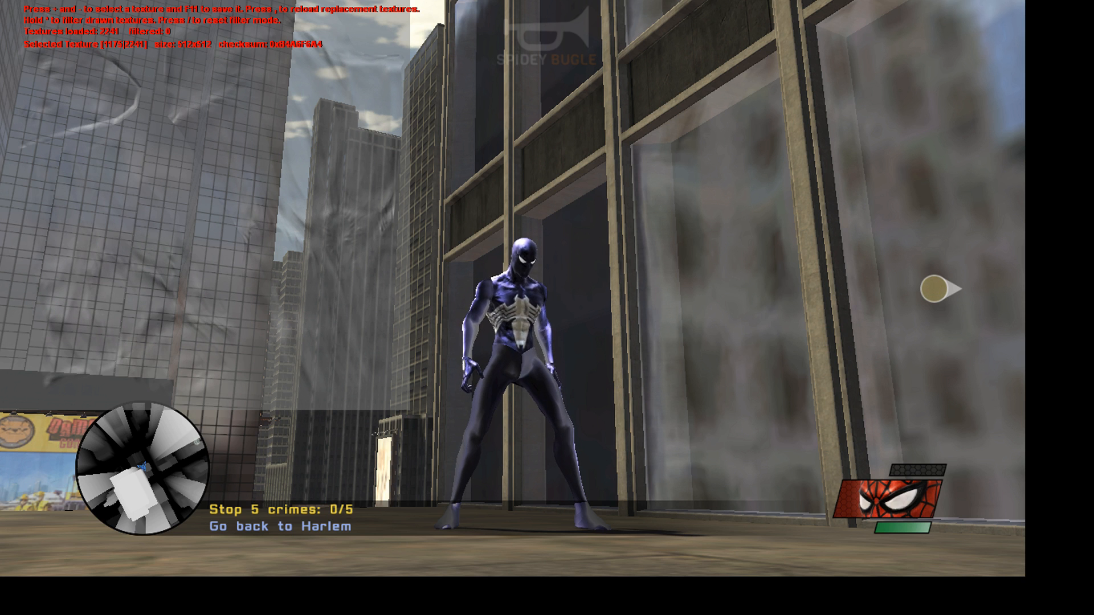
key(plus)
key(plus)
key(plus)
key(plus)
key(plus)
key(plus)
key(plus)
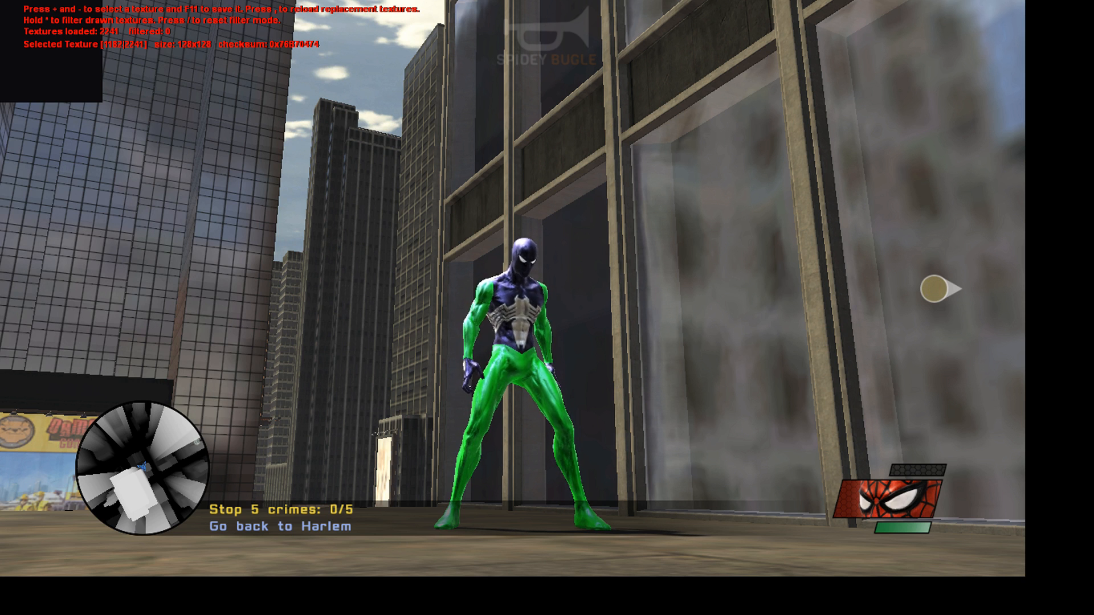
key(plus)
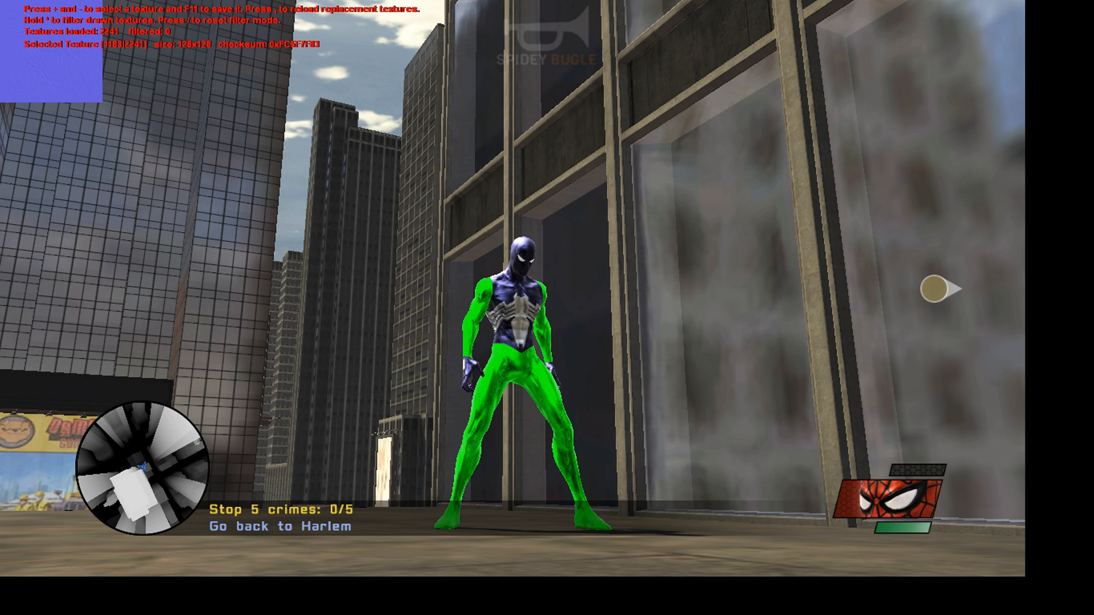
key(plus)
key(plus)
key(plus)
key(plus)
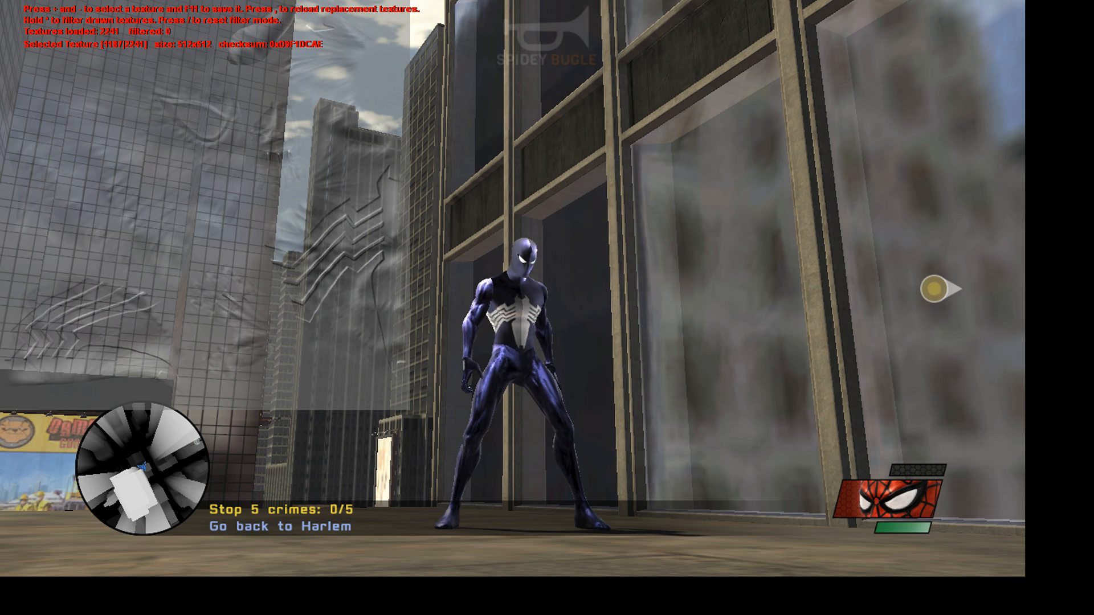
key(minus)
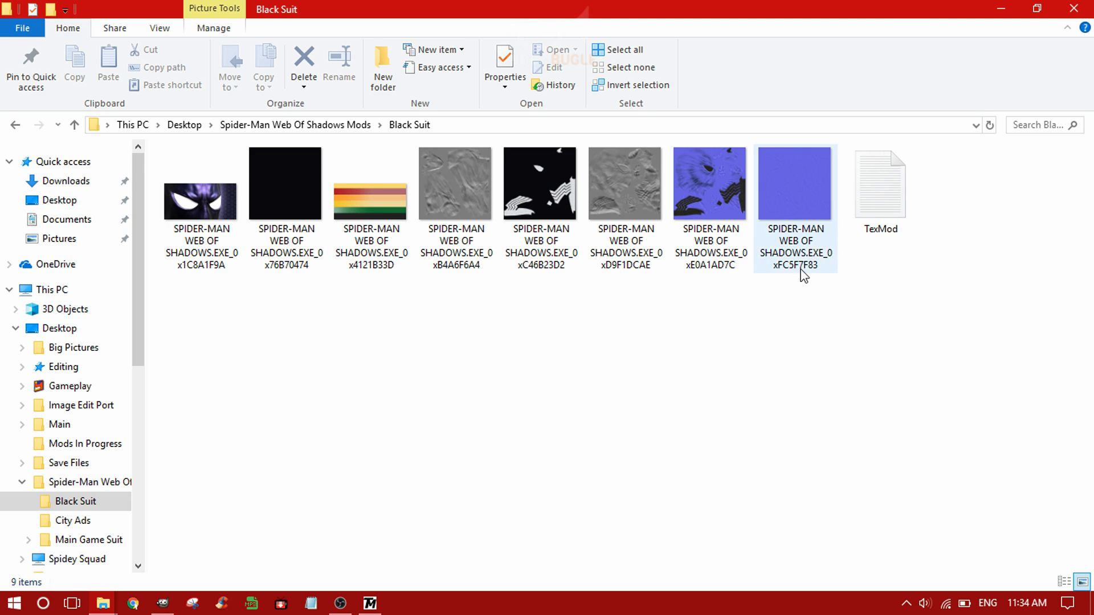
- Create a Default Textures folder inside the Black Suit folder
click(381, 63)
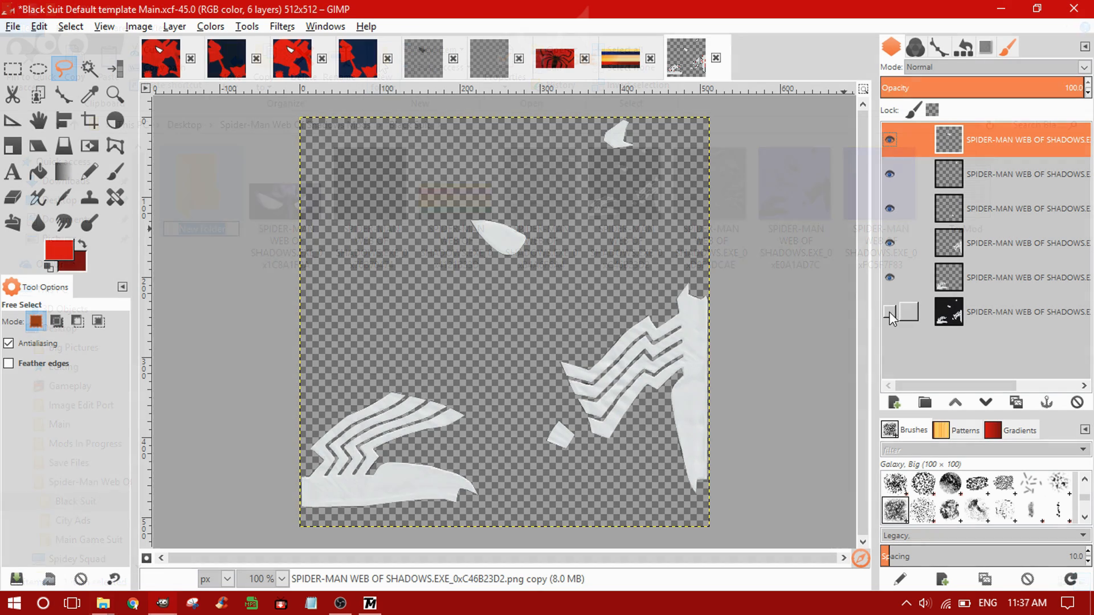
- Show the original texture layer of the Black Suit template in GIMP, and return to the Black Suit folder in File Explorer
click(889, 312)
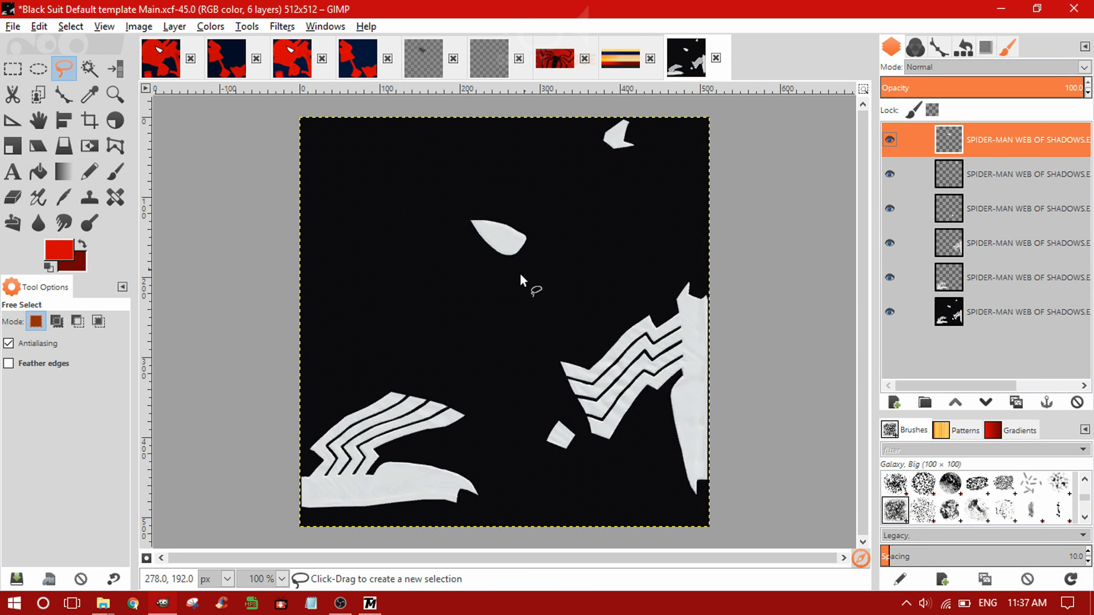
click(102, 603)
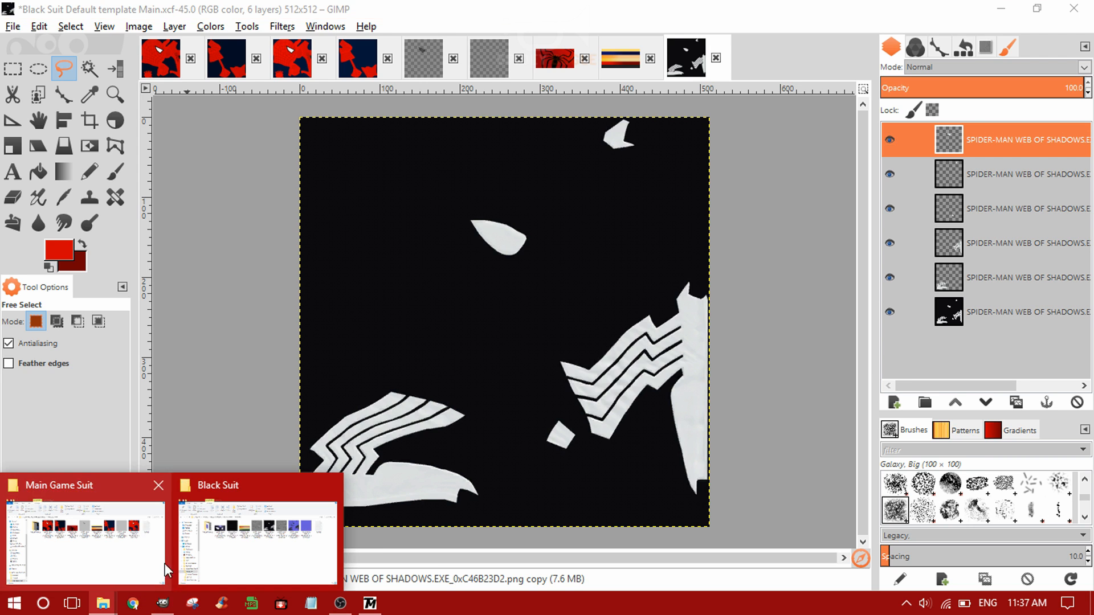
click(257, 534)
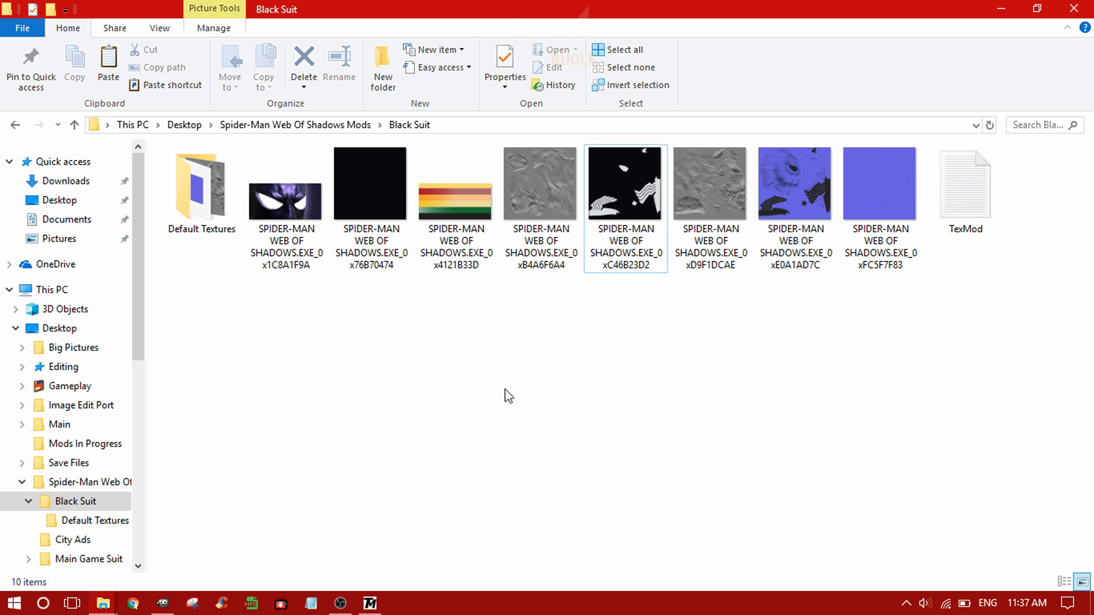
- Open the plain black texture 0x76B70474 in Paint to check its pixel dimensions, and close it
right_click(373, 188)
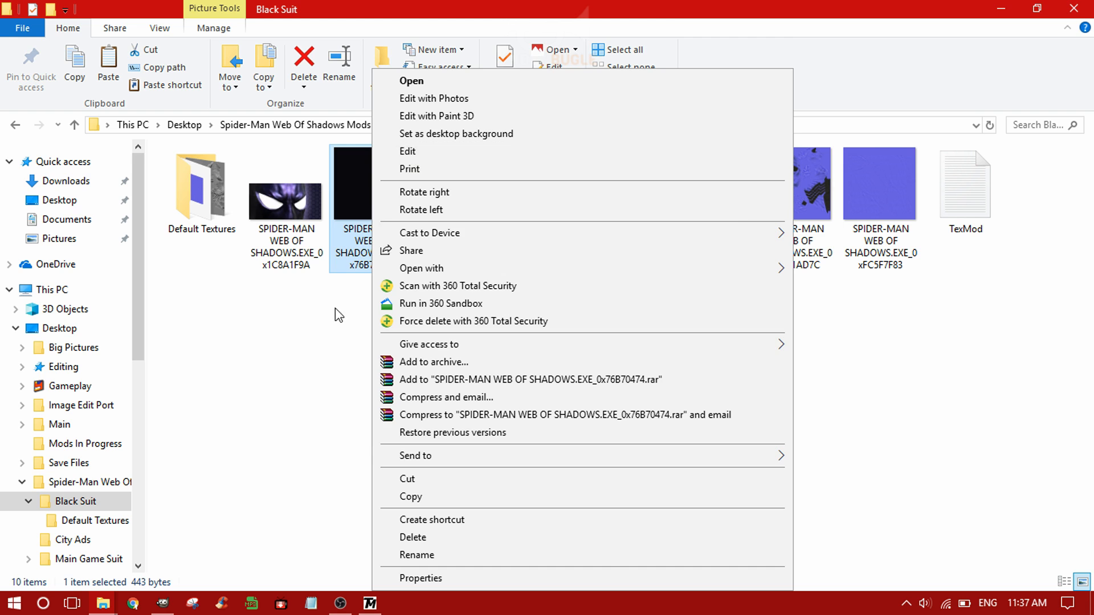
key(Escape)
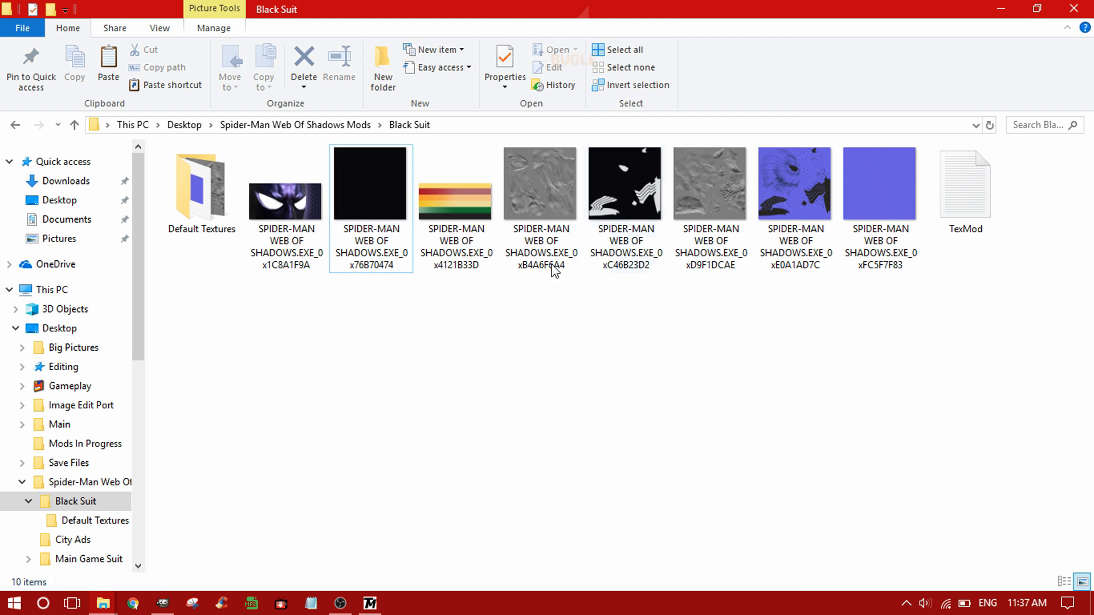
click(538, 196)
right_click(537, 196)
click(370, 181)
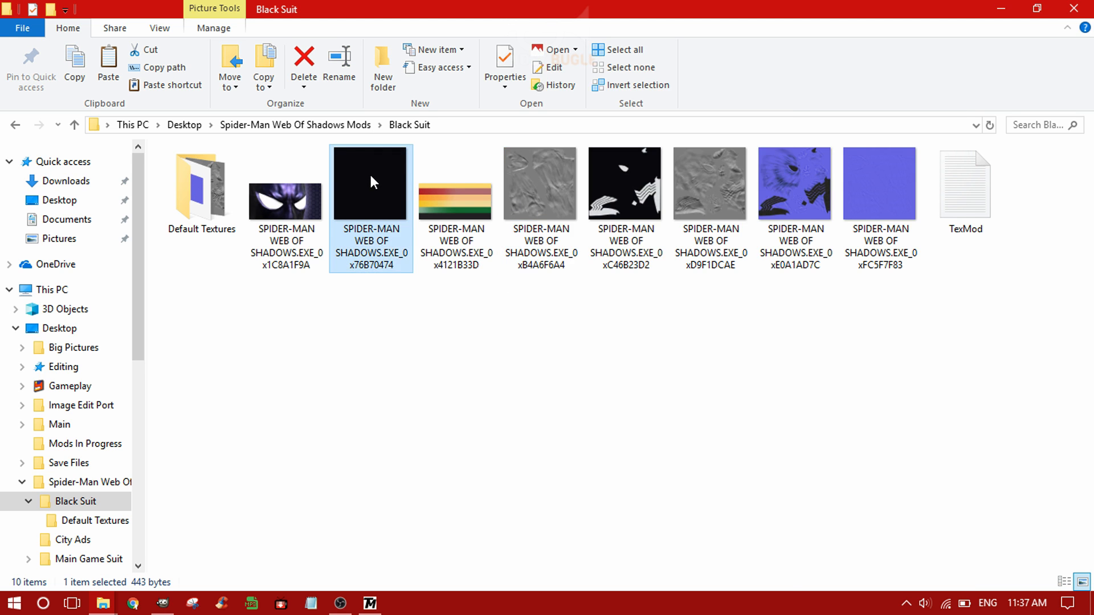
right_click(371, 181)
click(406, 151)
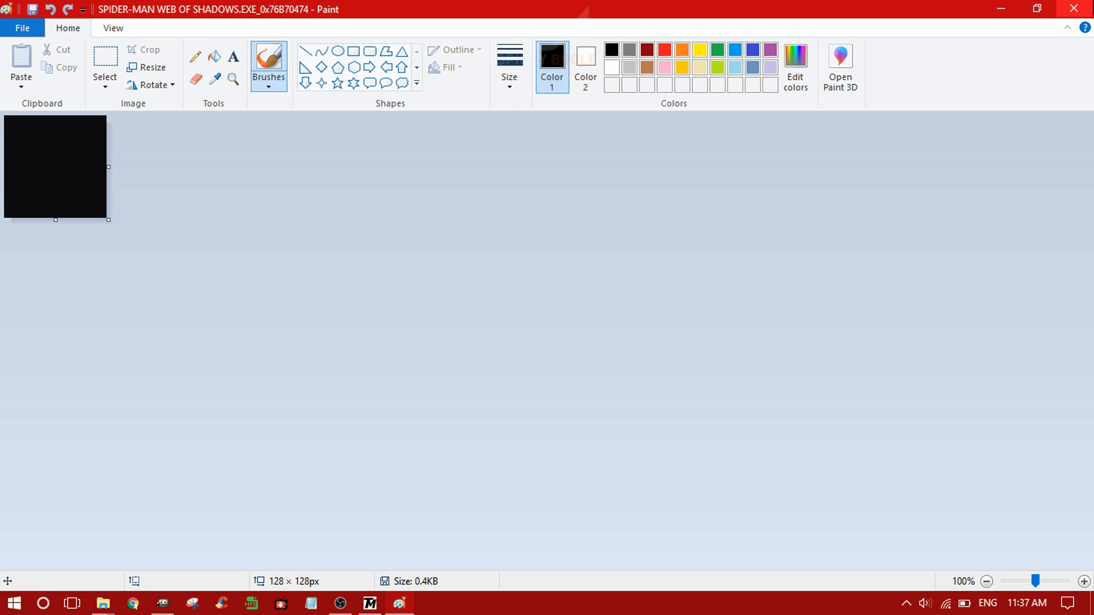
click(1073, 8)
- Open the plain black texture 0x76B70474 in GIMP
right_click(393, 191)
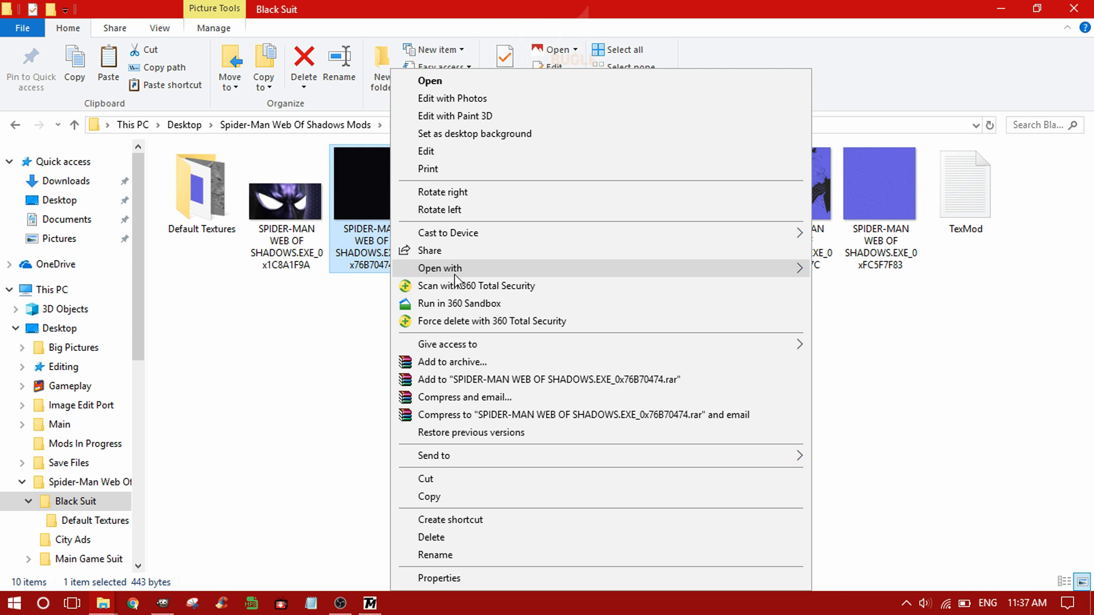
mouse_move(605, 274)
click(877, 270)
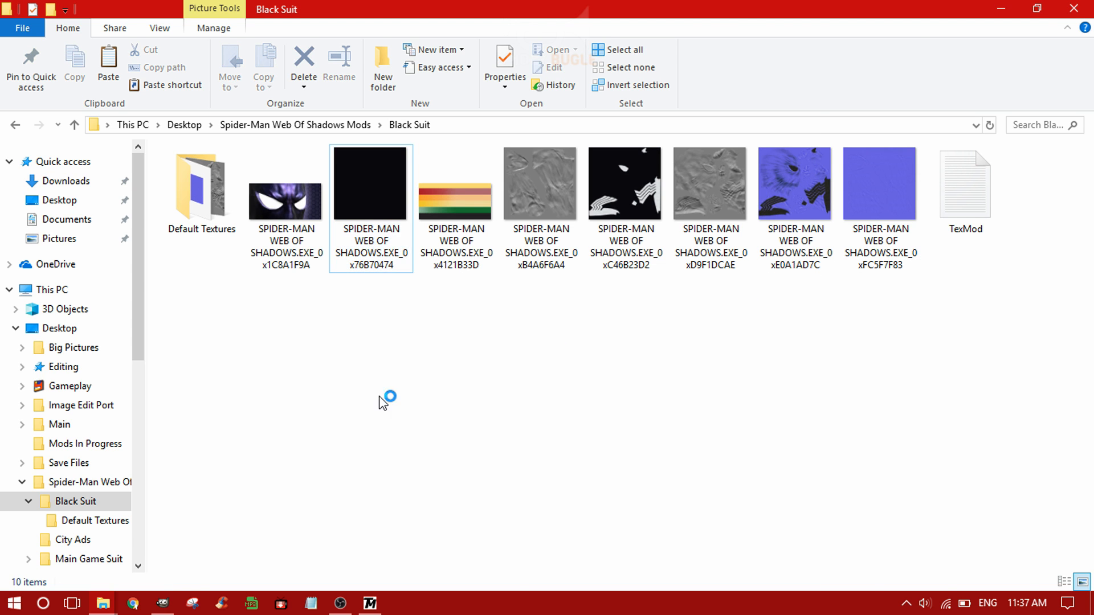
click(164, 607)
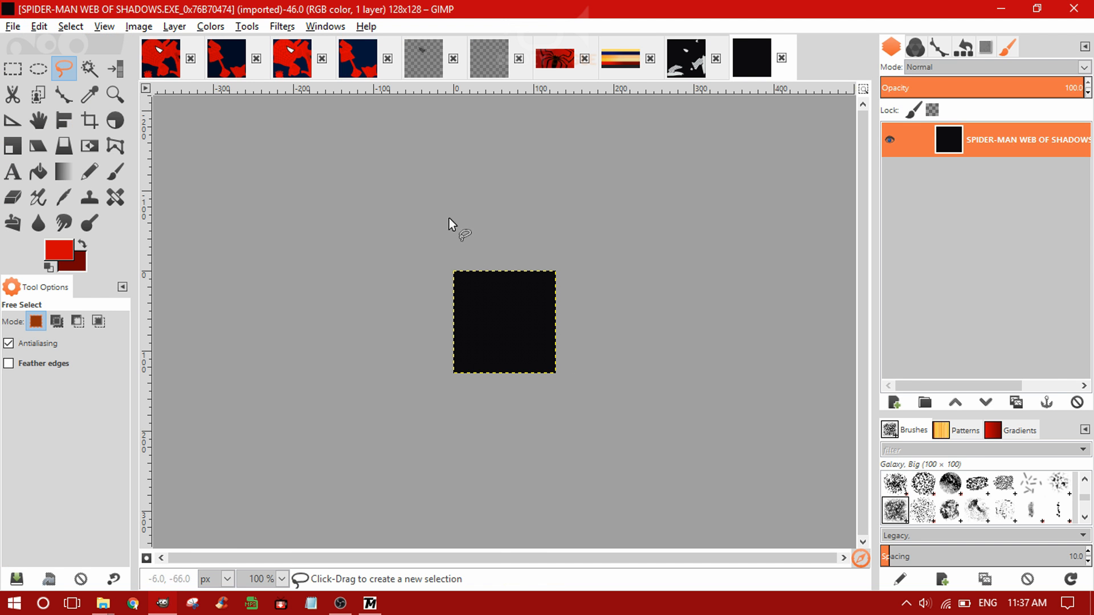
scroll(519, 283, up, 1)
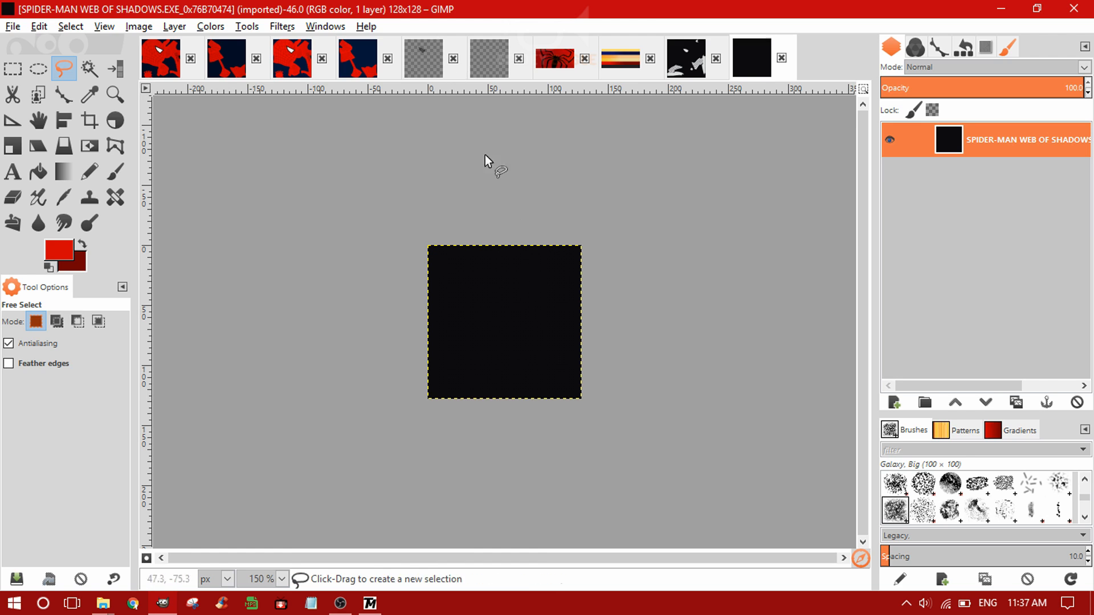
scroll(520, 241, up, 2)
scroll(511, 220, down, 1)
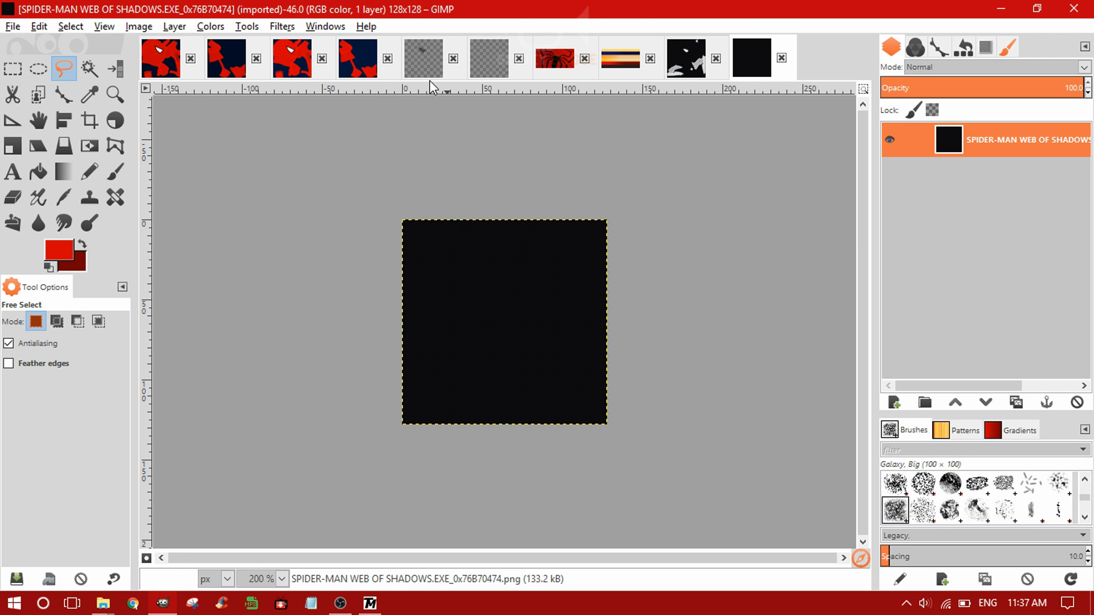
- Scale the WOS Template arms legs texture image to 128 × 128 pixels
click(375, 74)
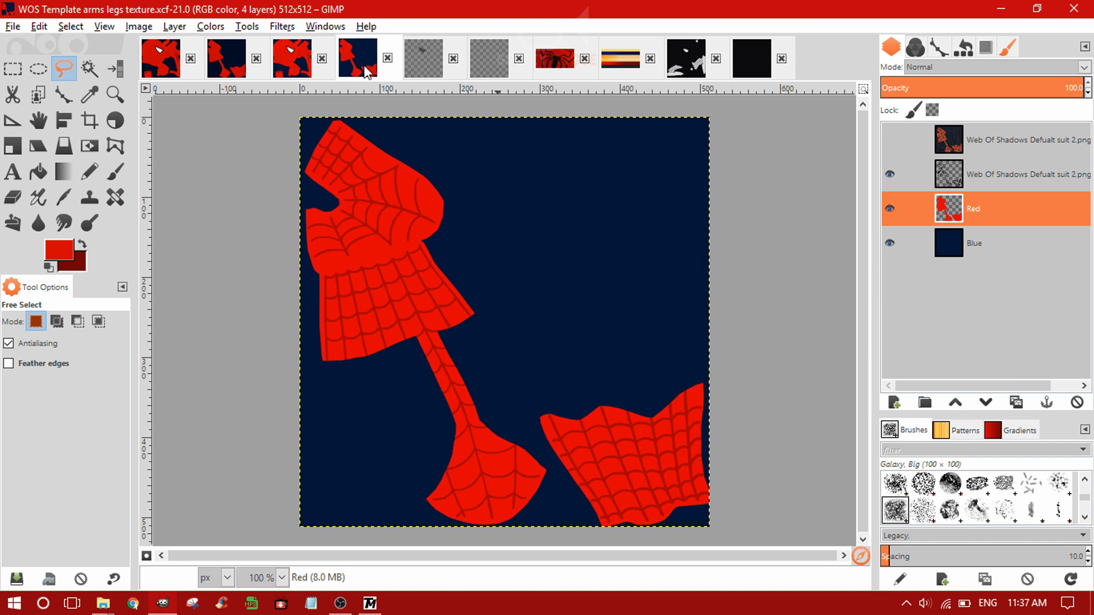
click(174, 26)
mouse_move(135, 31)
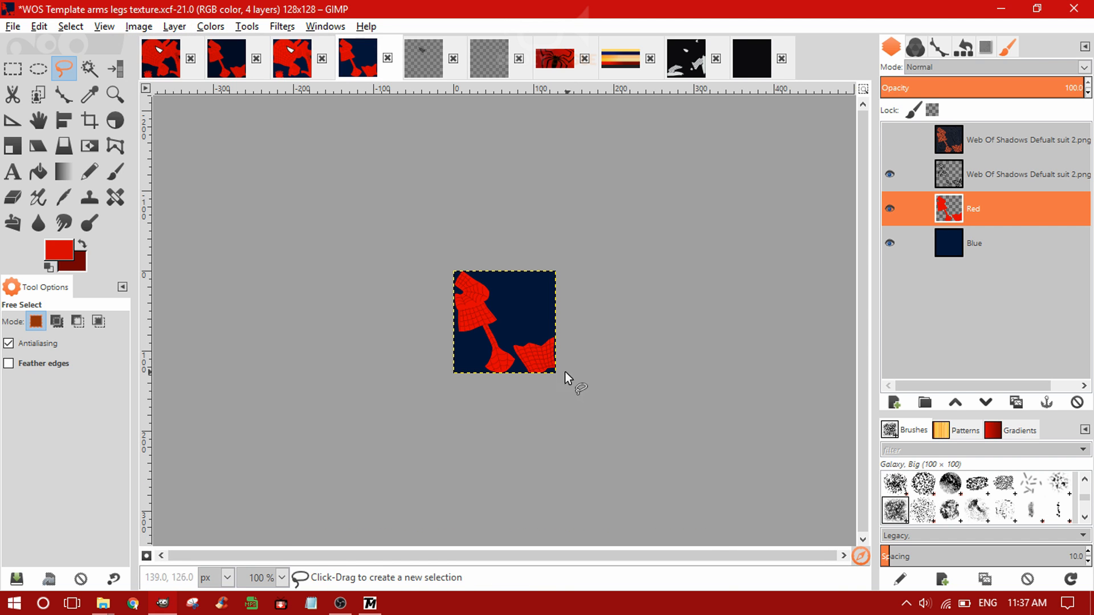
key(ctrl)
key(ctrl)
scroll(530, 363, up, 4)
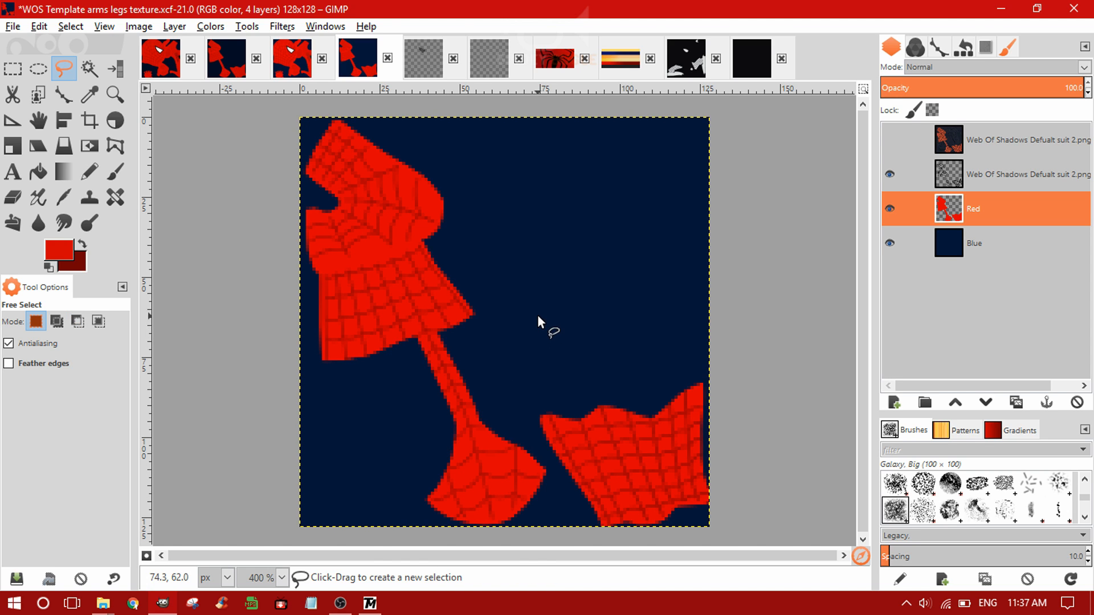
- Try reapplying the last filter to the web-lines layer of the scaled arms and legs template
click(890, 174)
click(889, 173)
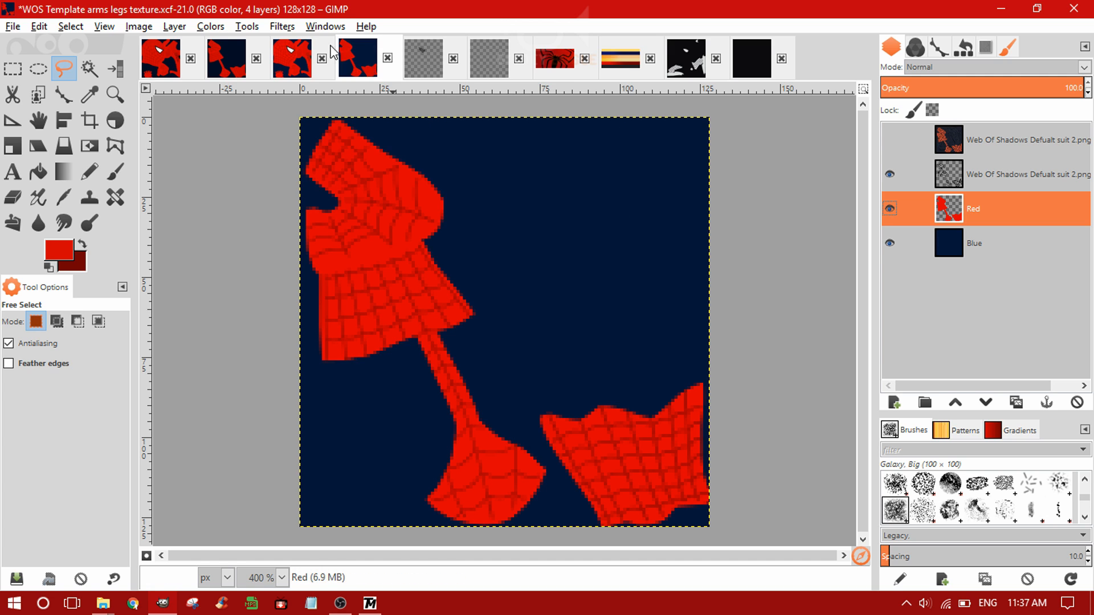
click(282, 26)
click(295, 27)
click(973, 171)
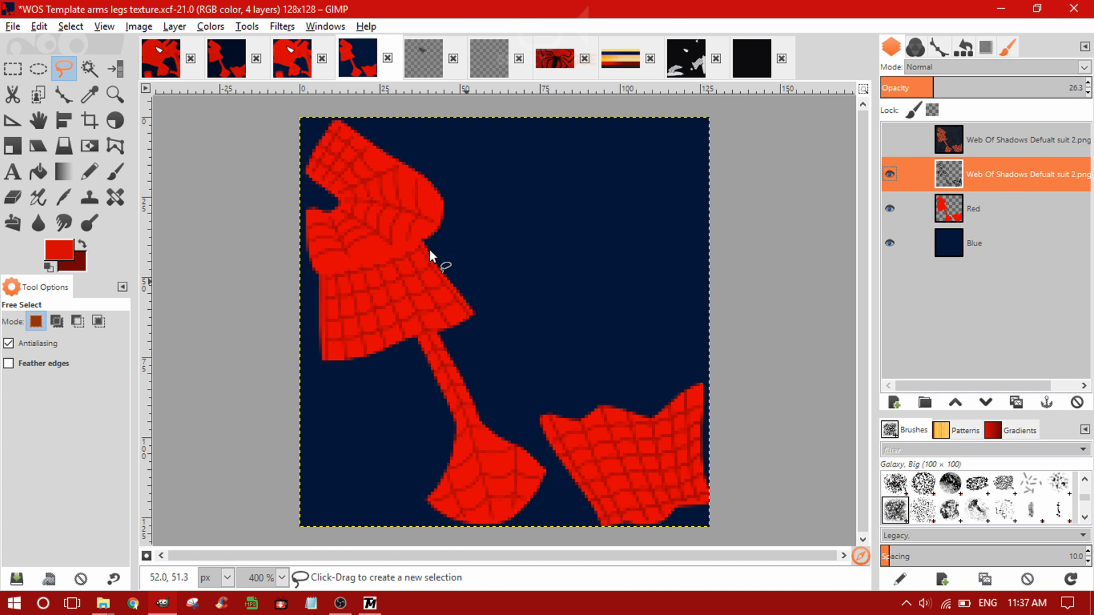
click(282, 26)
click(310, 44)
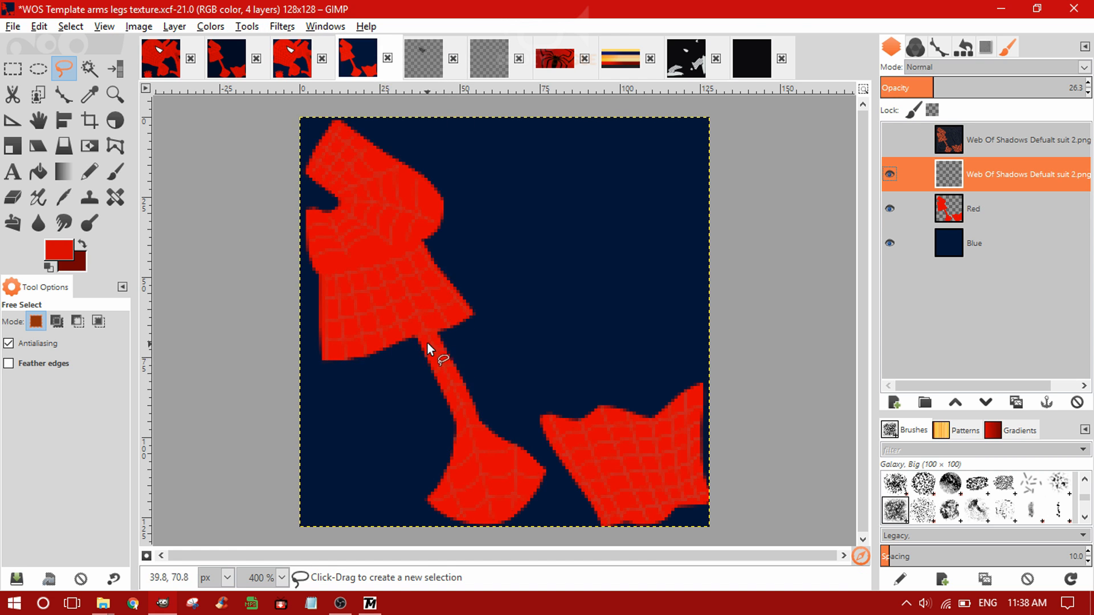
scroll(427, 343, up, 3)
scroll(356, 265, down, 3)
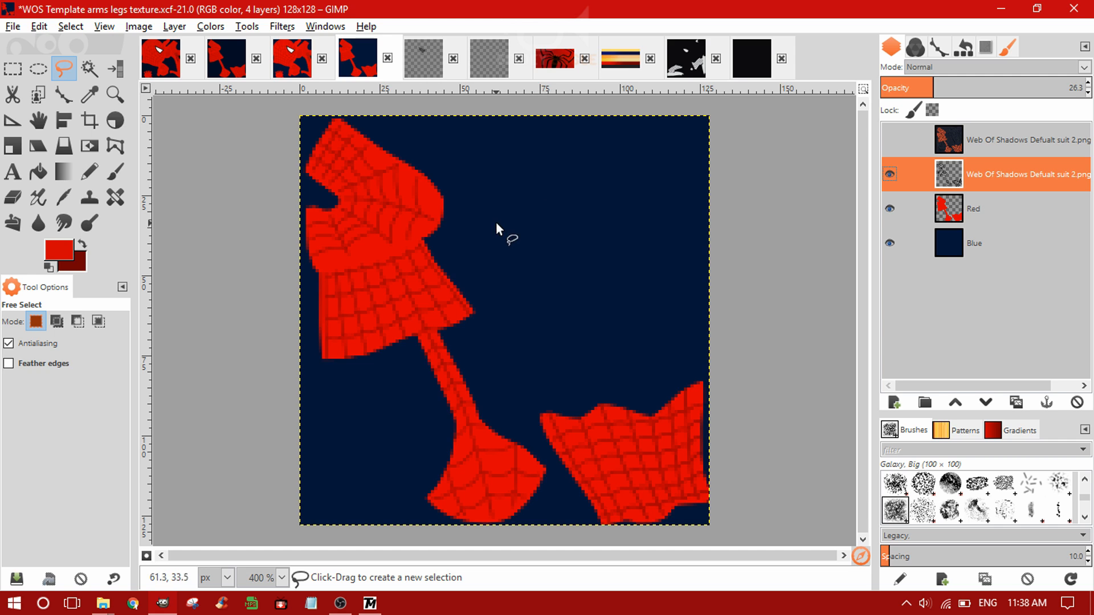
- Add a transparent 512 × 512 layer named Main to the Black Suit Default template Main and place it just above the bottommost layer
scroll(606, 174, down, 1)
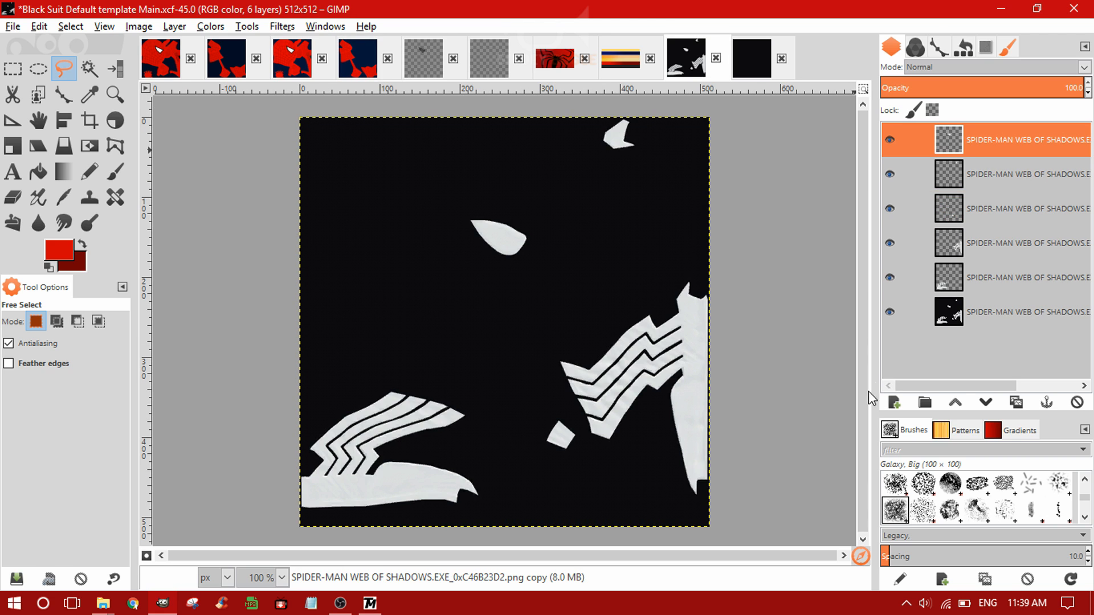
click(894, 403)
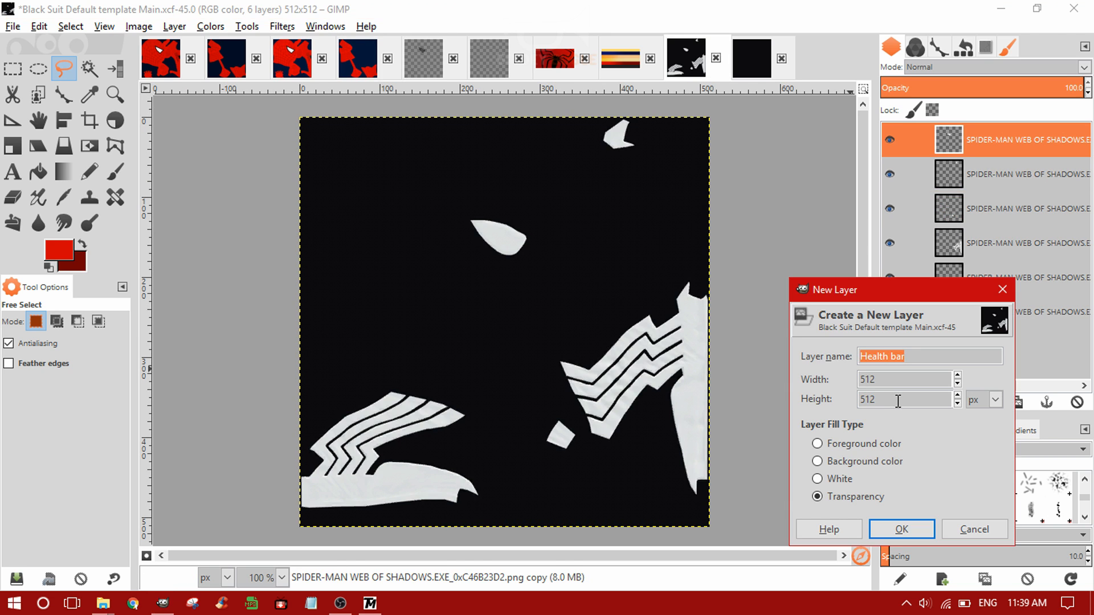
text(Main)
key(Return)
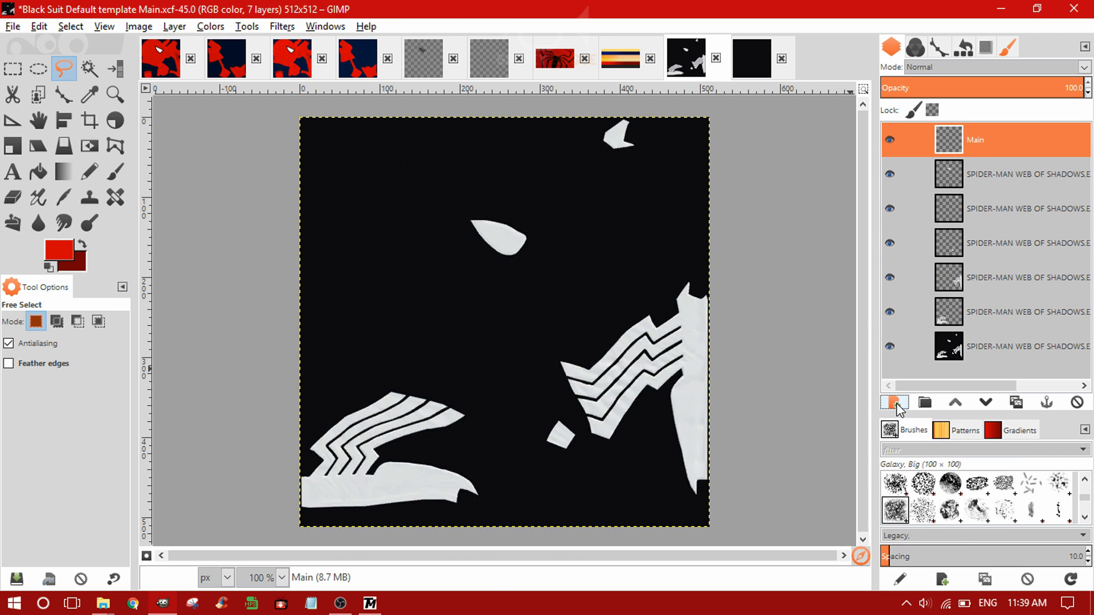
drag(1025, 140, 1014, 313)
- Set the foreground color to dark grey 171717 and fill the Main layer with it
click(63, 250)
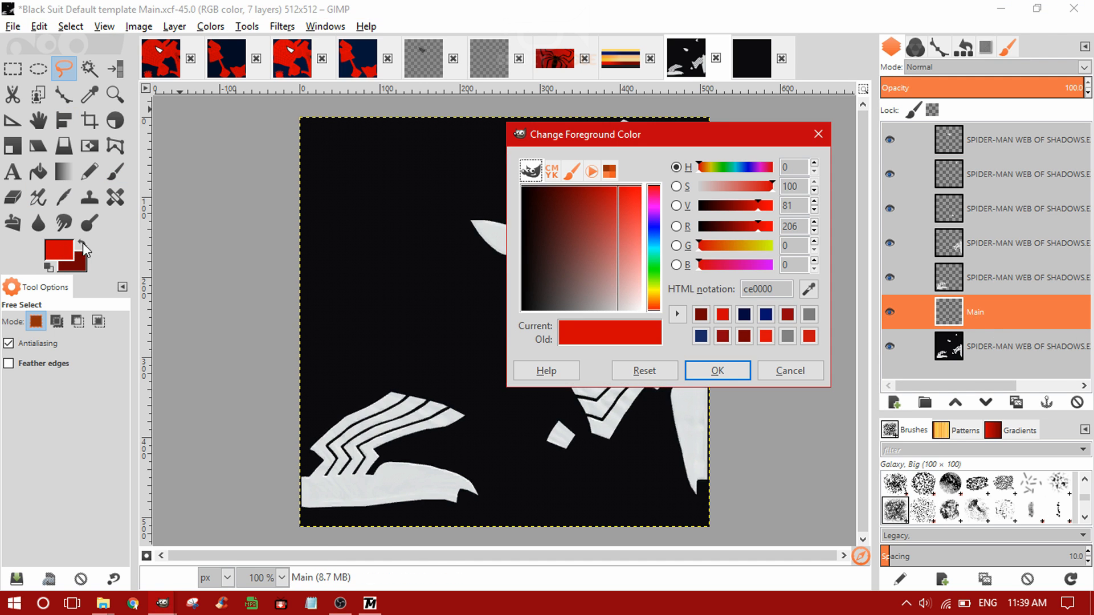
click(808, 288)
click(527, 424)
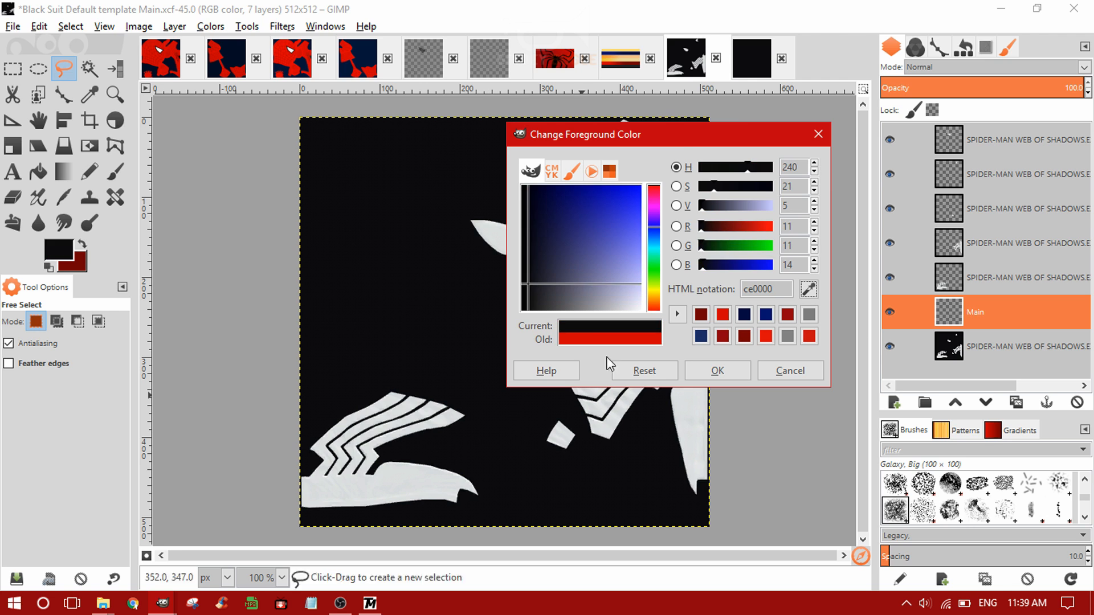
drag(551, 277, 523, 313)
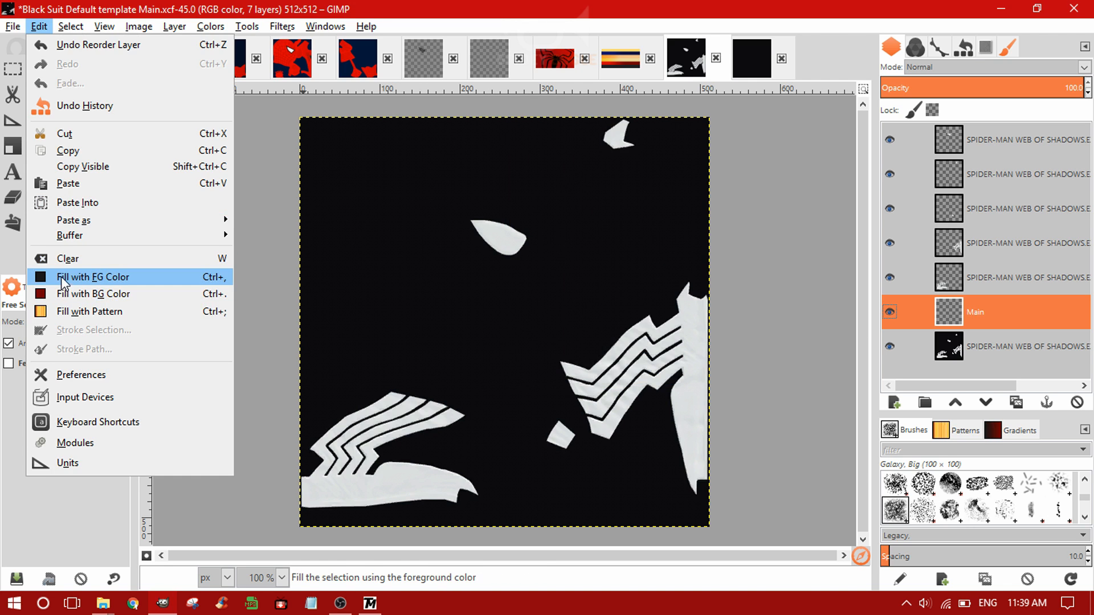
click(62, 283)
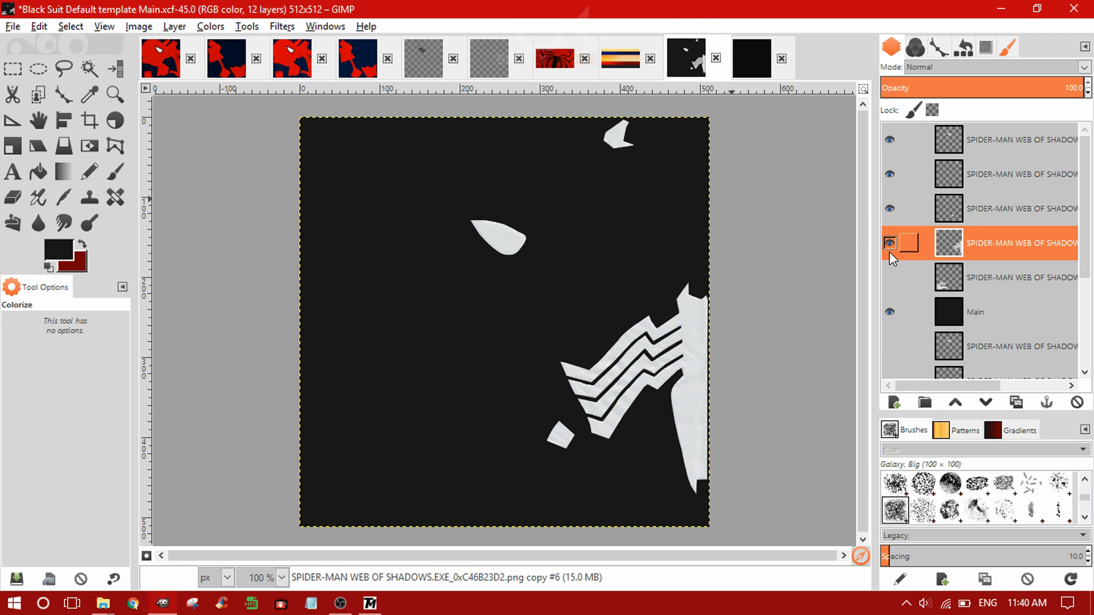
- Hide the white torso-stripes layer and copy the front spider logo layer, Pasted Layer #2, from the WOS Template main texture
click(889, 245)
click(286, 68)
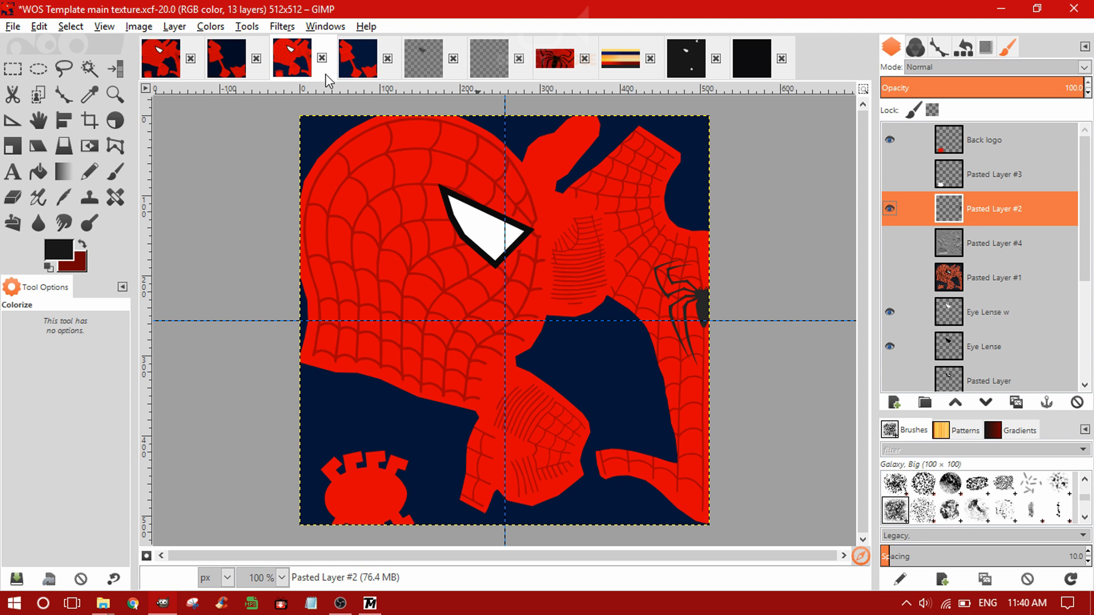
click(171, 65)
click(285, 60)
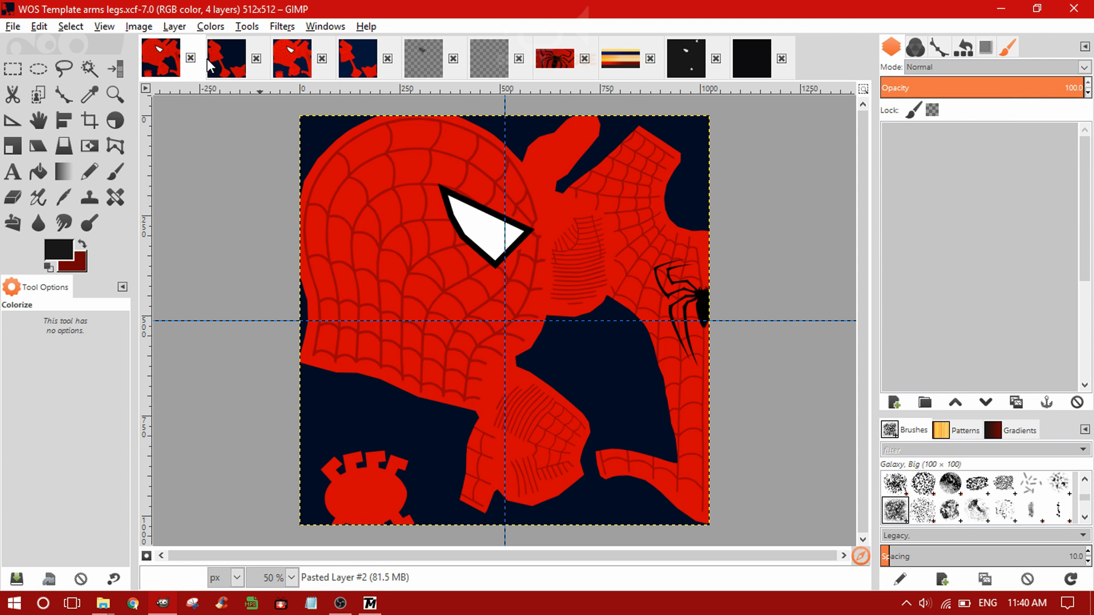
click(283, 54)
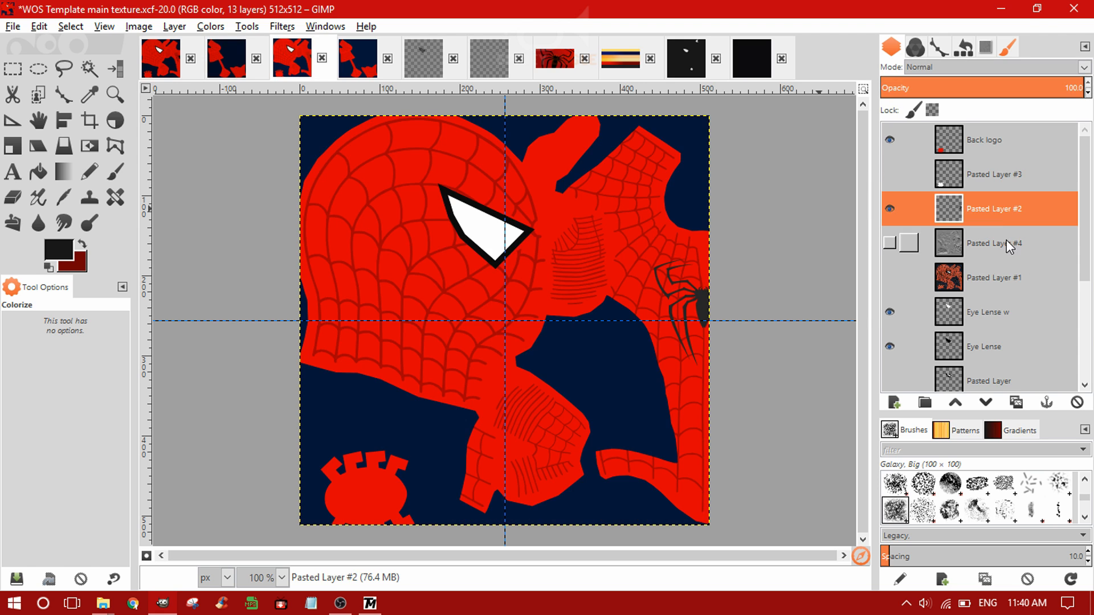
key(ctrl+c)
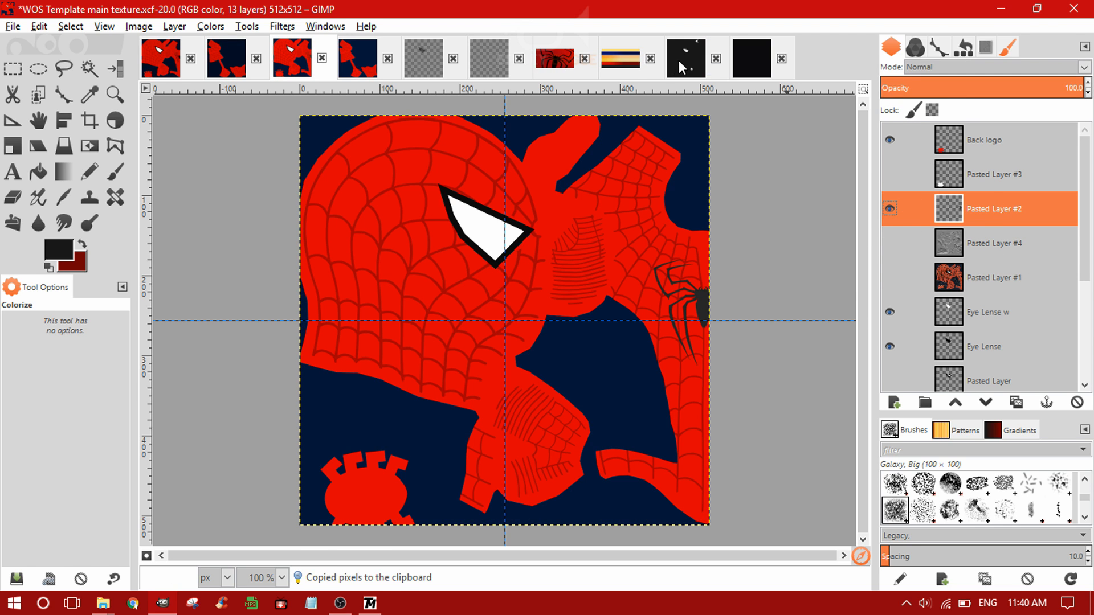
- Add centered horizontal and vertical guides to the Black Suit Default template Main and paste the spider logo as a new layer
click(359, 64)
click(174, 26)
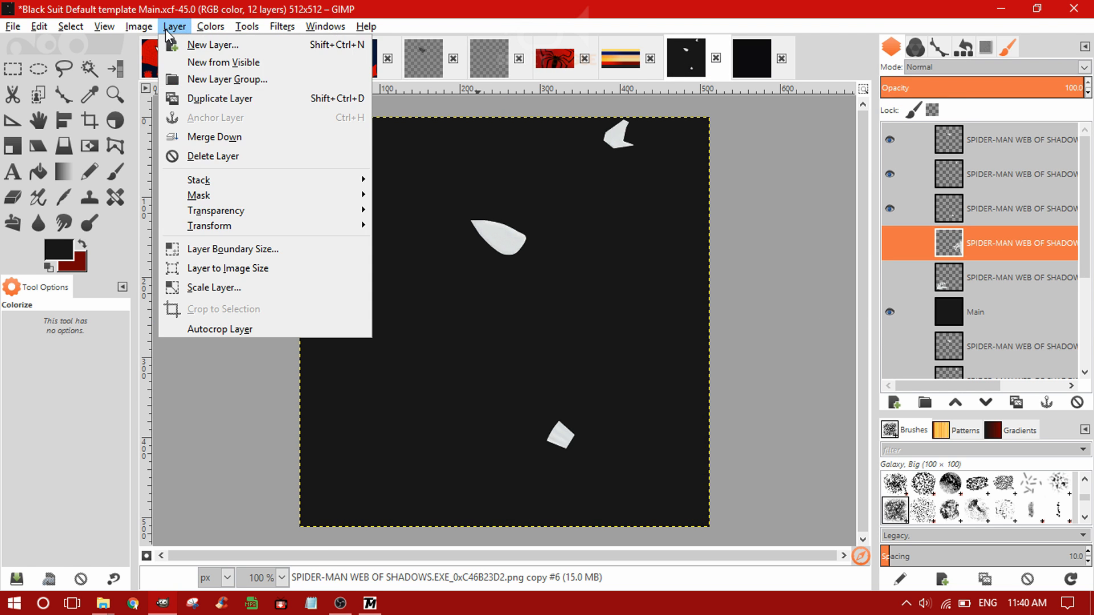
mouse_move(139, 26)
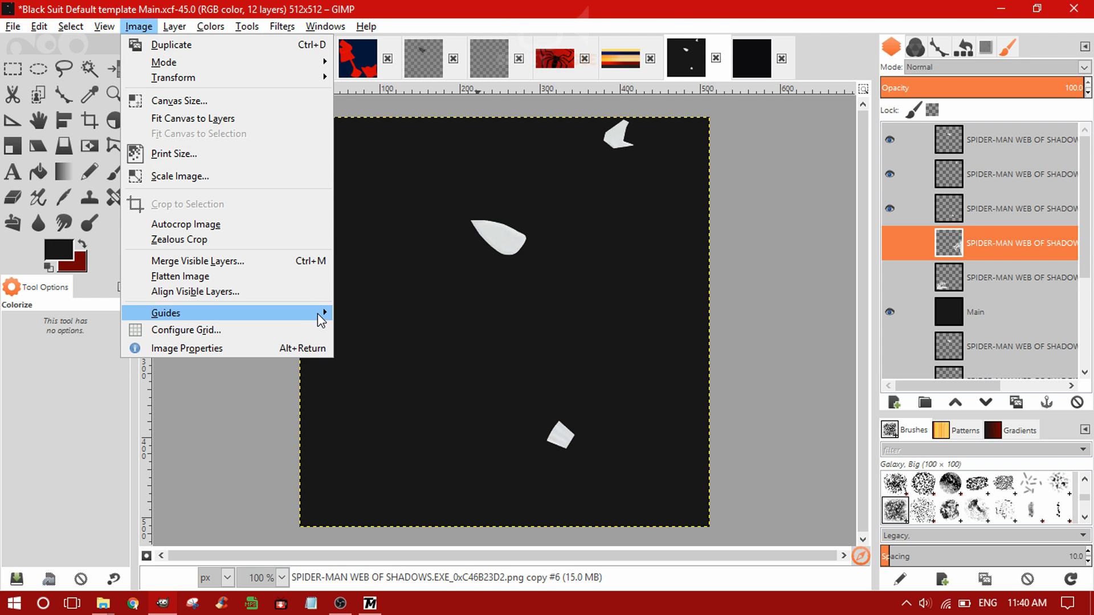
mouse_move(320, 313)
click(411, 312)
click(589, 386)
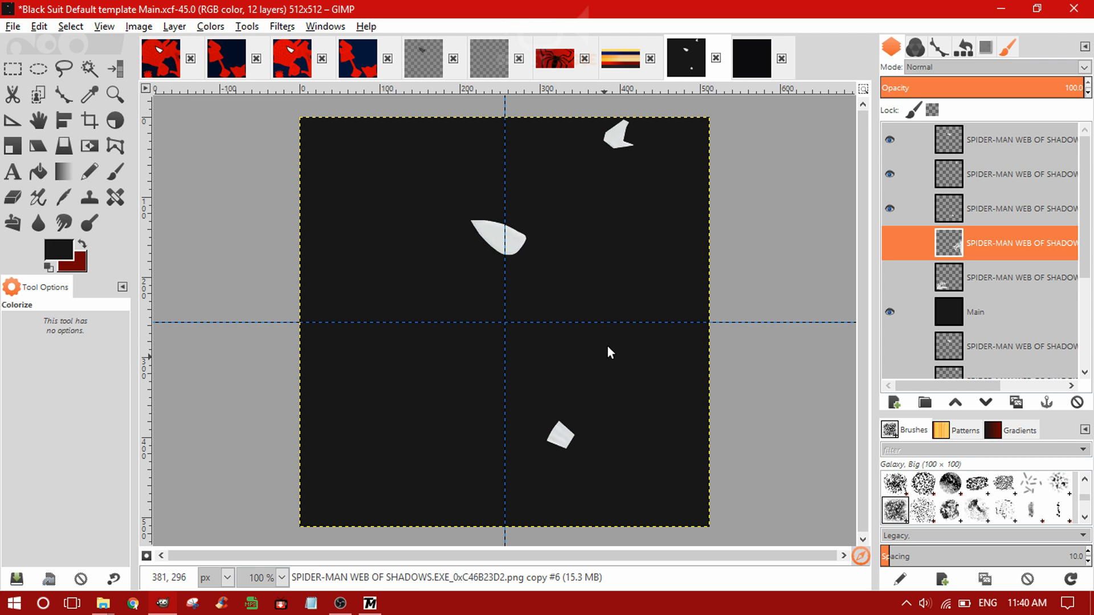
key(ctrl+v)
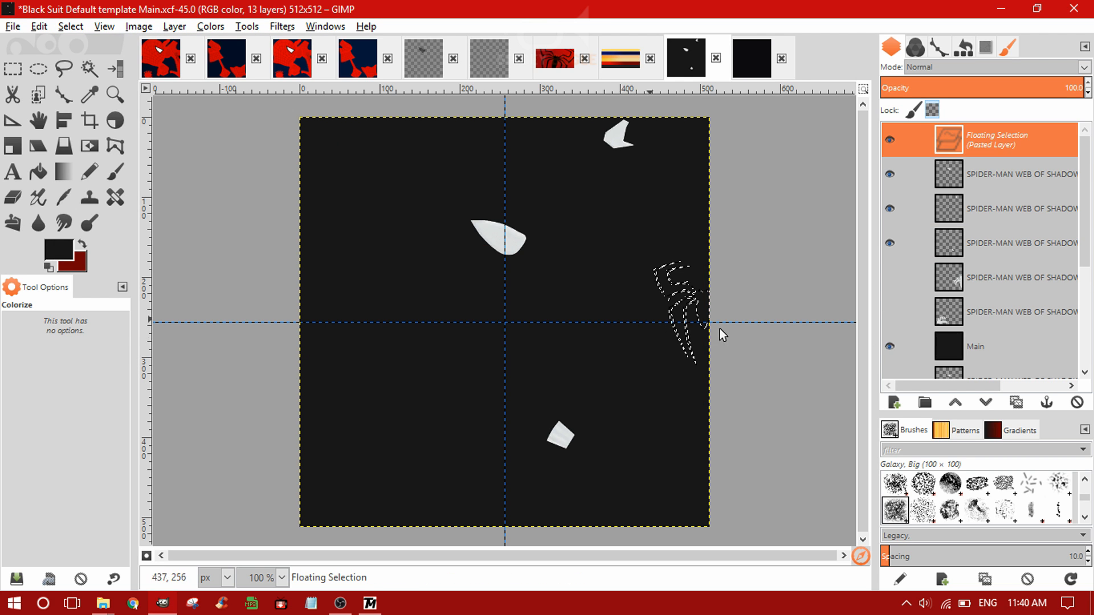
click(894, 405)
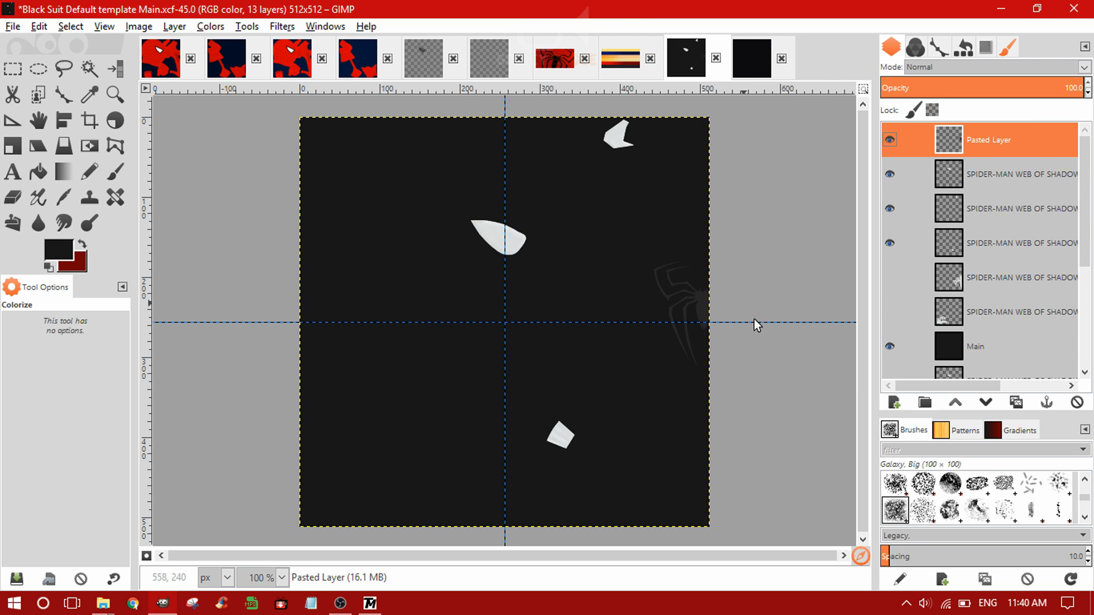
click(247, 26)
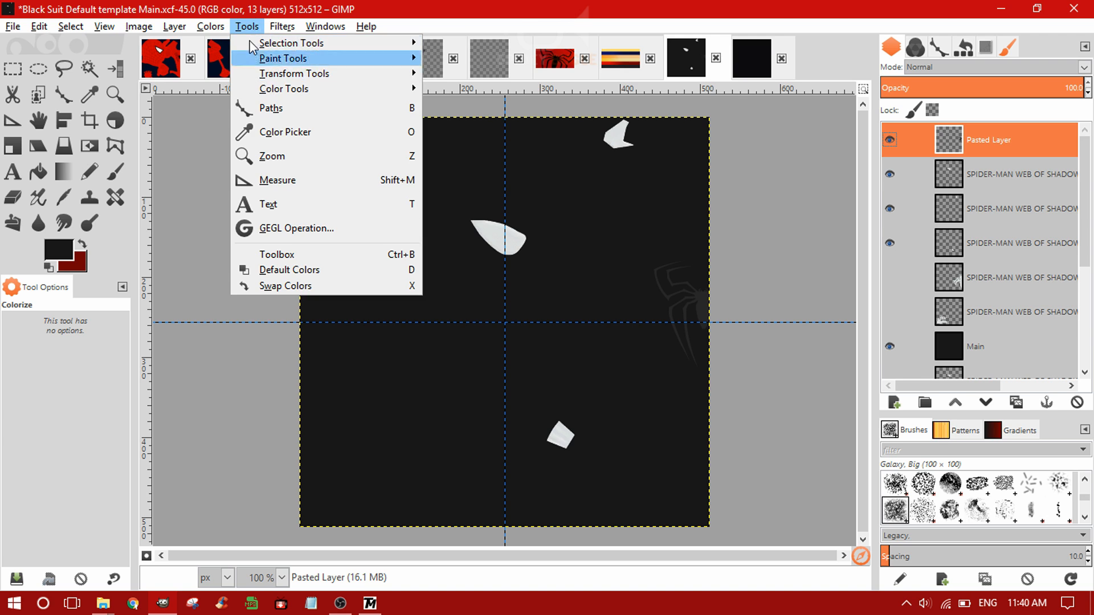
click(234, 94)
key(Escape)
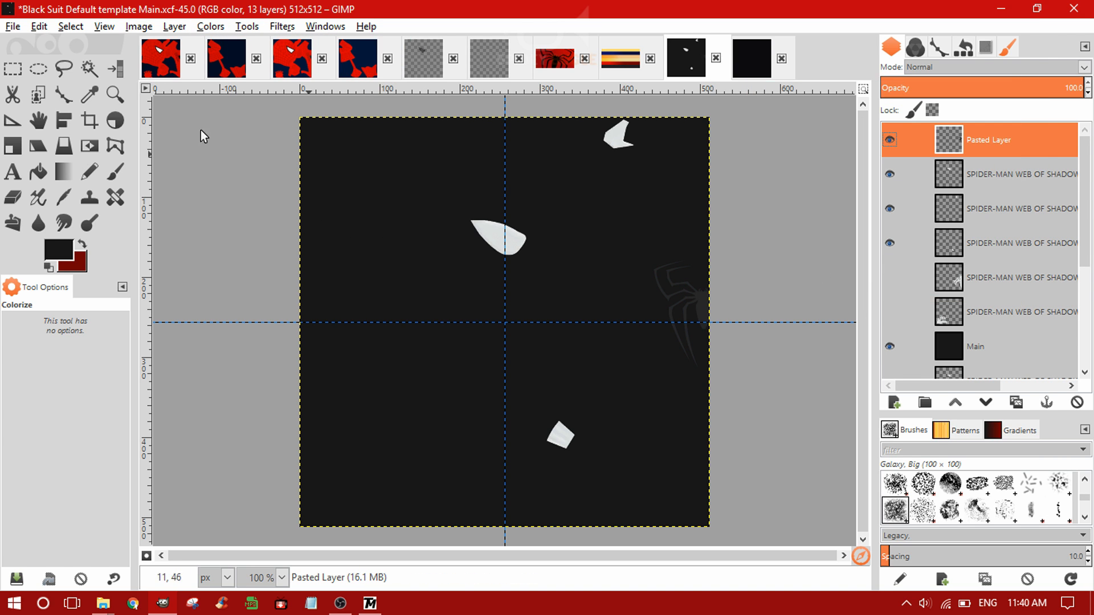
click(59, 249)
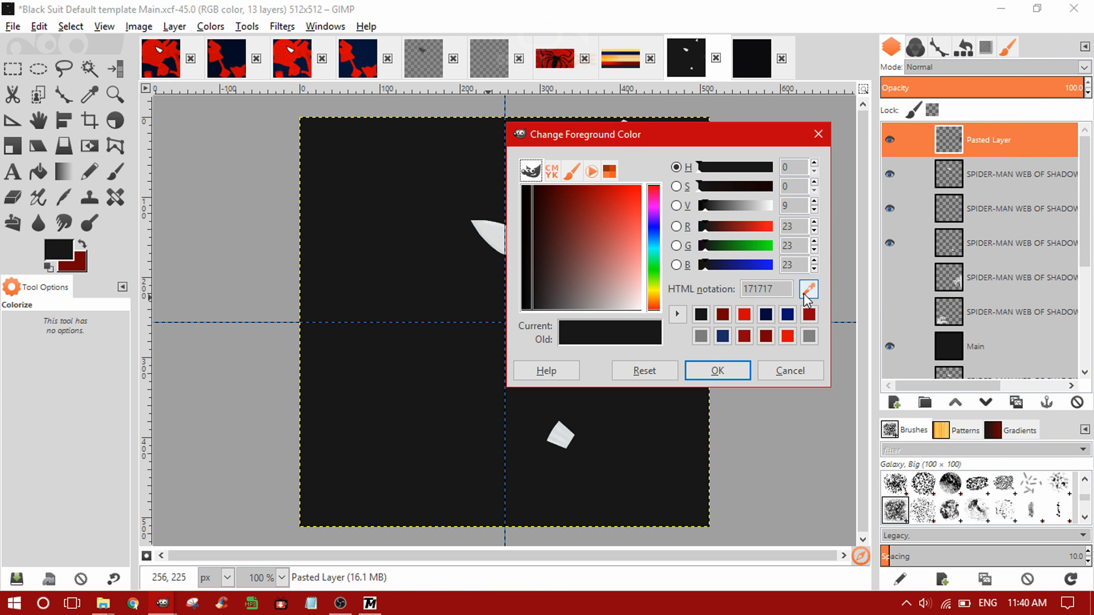
click(765, 373)
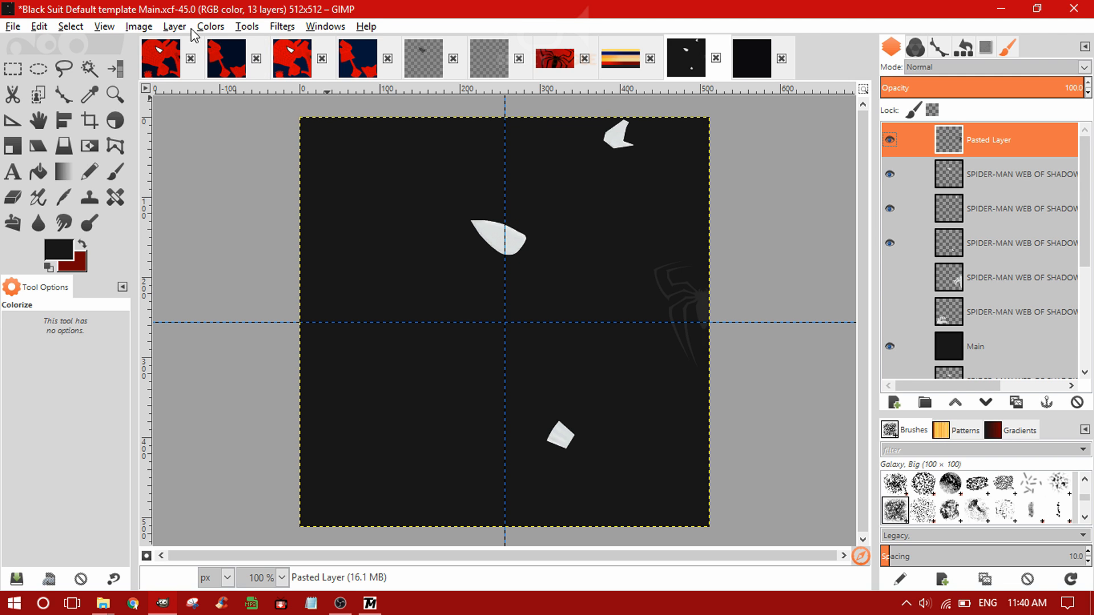
- Colorize the pasted spider logo light grey with saturation 0 and a raised lightness
click(210, 26)
click(233, 94)
drag(903, 239, 817, 220)
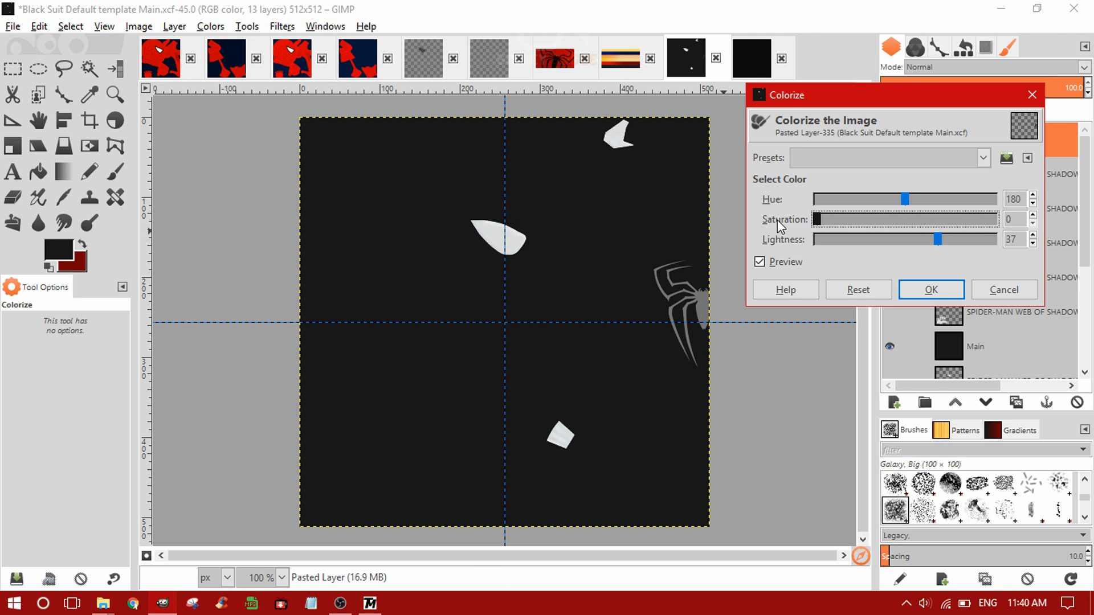
mouse_move(943, 241)
mouse_down()
mouse_move(981, 242)
mouse_move(963, 241)
mouse_up()
click(931, 289)
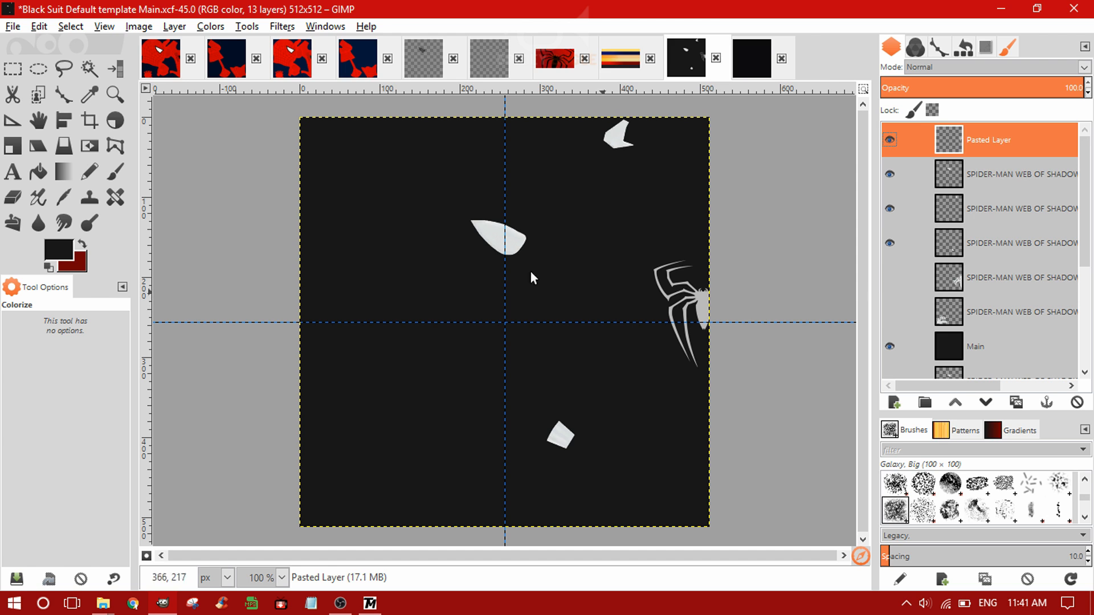
- Set the foreground color to the light grey sampled from the spider logo
click(58, 249)
drag(762, 142, 471, 141)
click(516, 288)
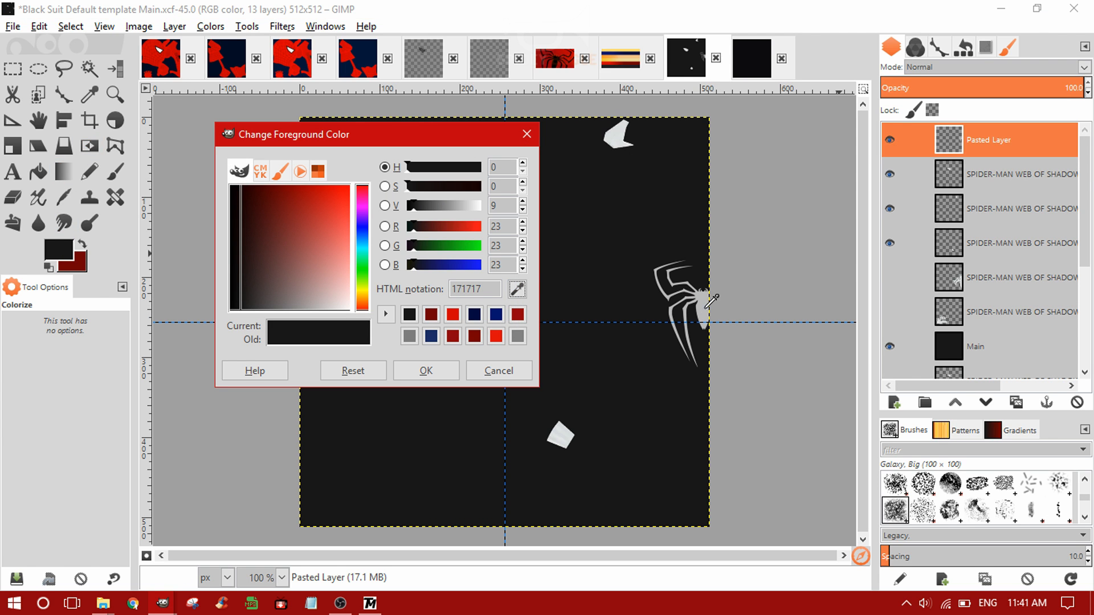
click(706, 306)
click(427, 371)
right_click(986, 170)
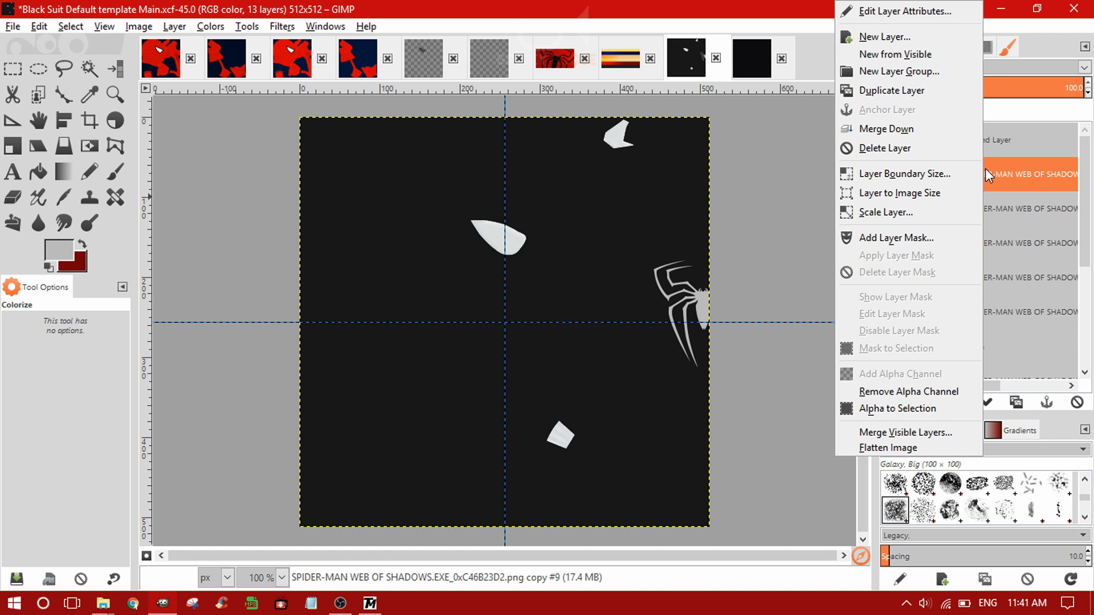
click(994, 172)
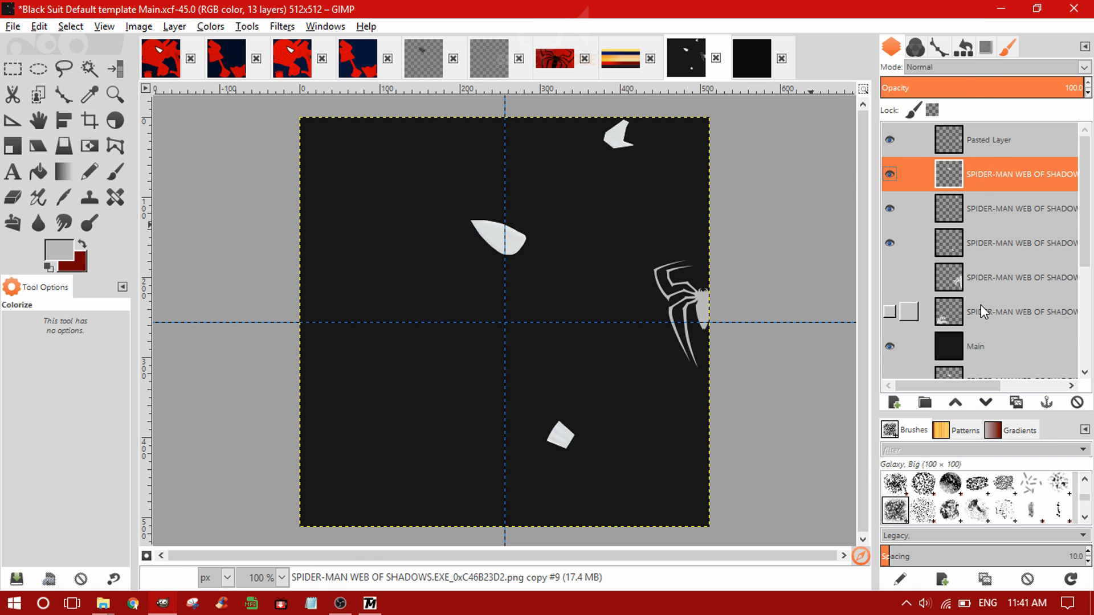
scroll(975, 306, down, 5)
scroll(982, 298, up, 5)
click(63, 67)
- Open the grey detail texture 0xD9F1DCAE from the Black Suit folder in GIMP
click(102, 603)
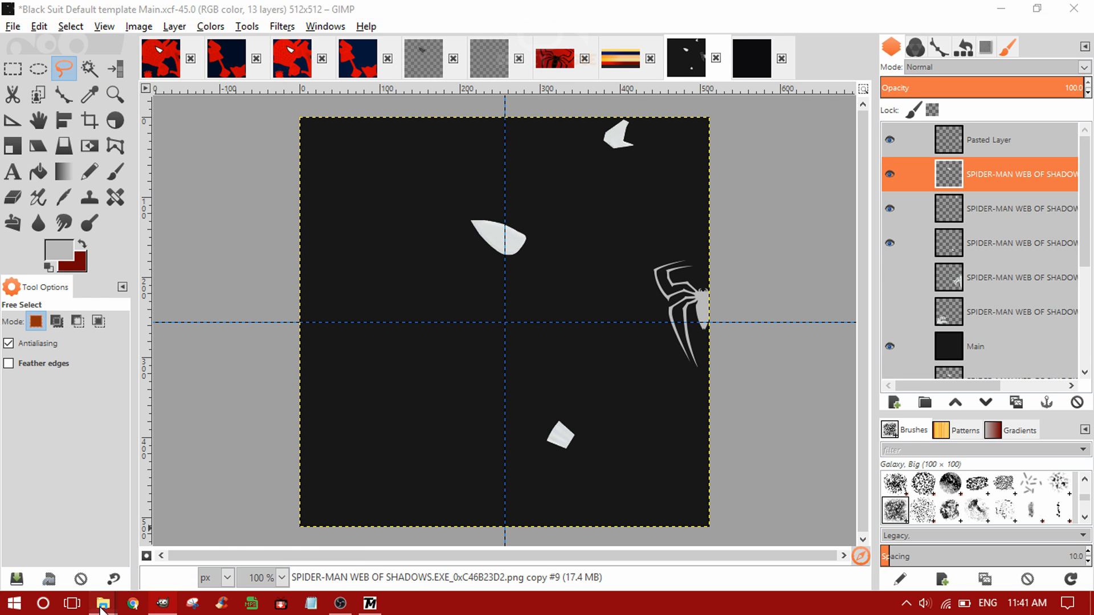
click(273, 562)
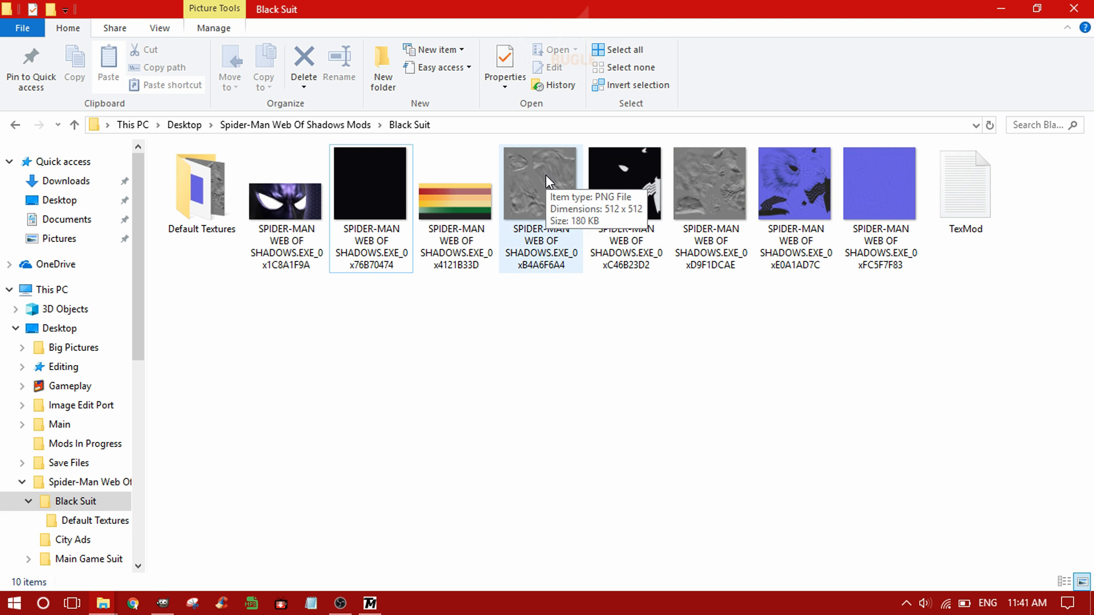
right_click(709, 189)
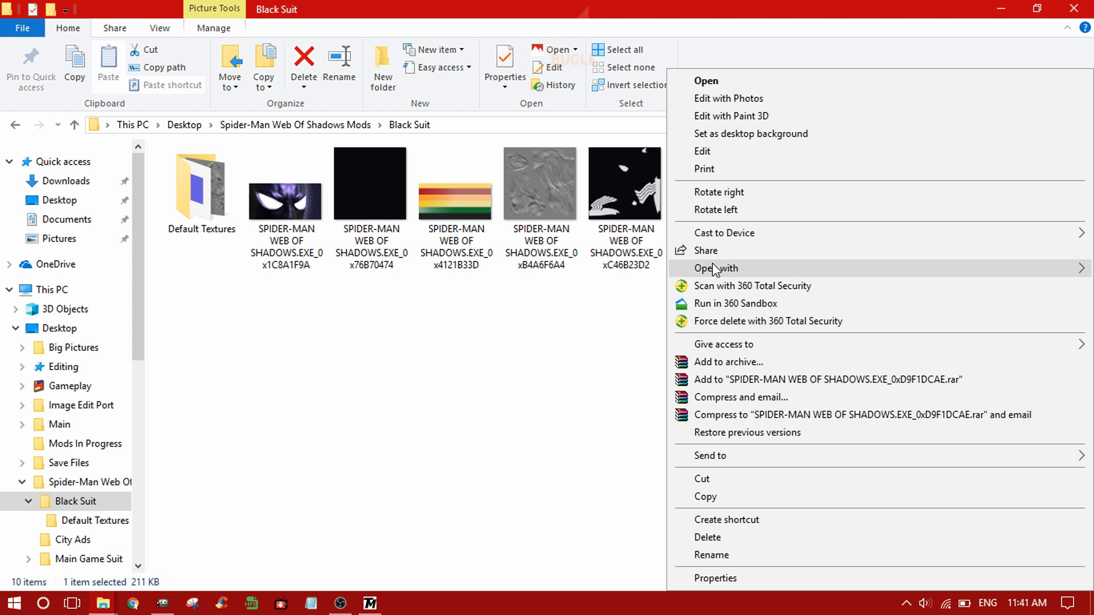
mouse_move(709, 272)
click(573, 272)
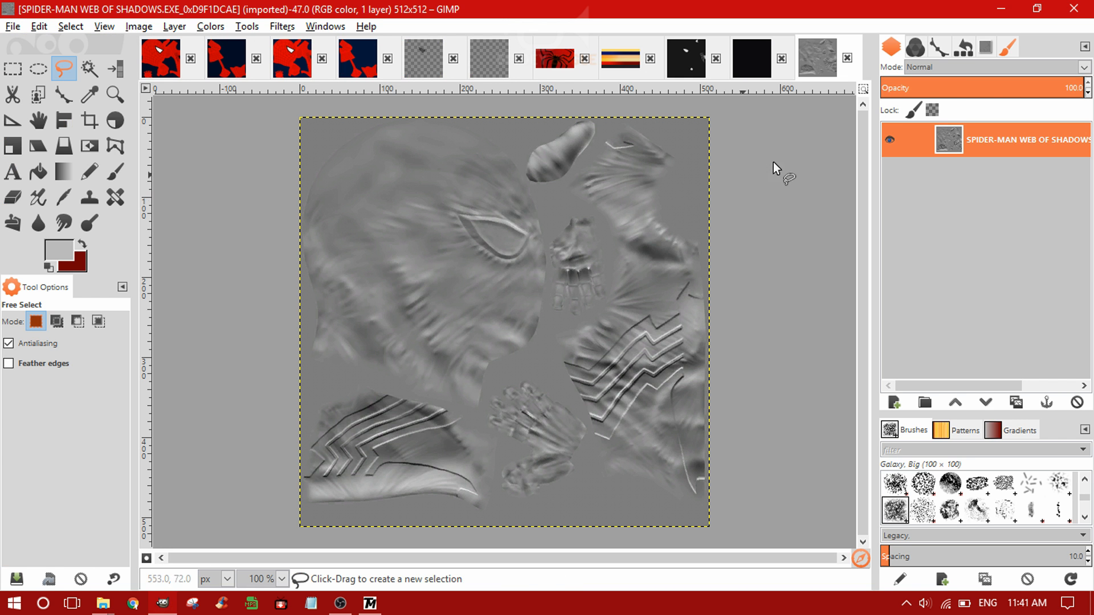
- Copy the entire 0xD9F1DCAE detail texture and paste it as a new layer in the Black Suit Default template Main
key(ctrl+a)
key(ctrl+c)
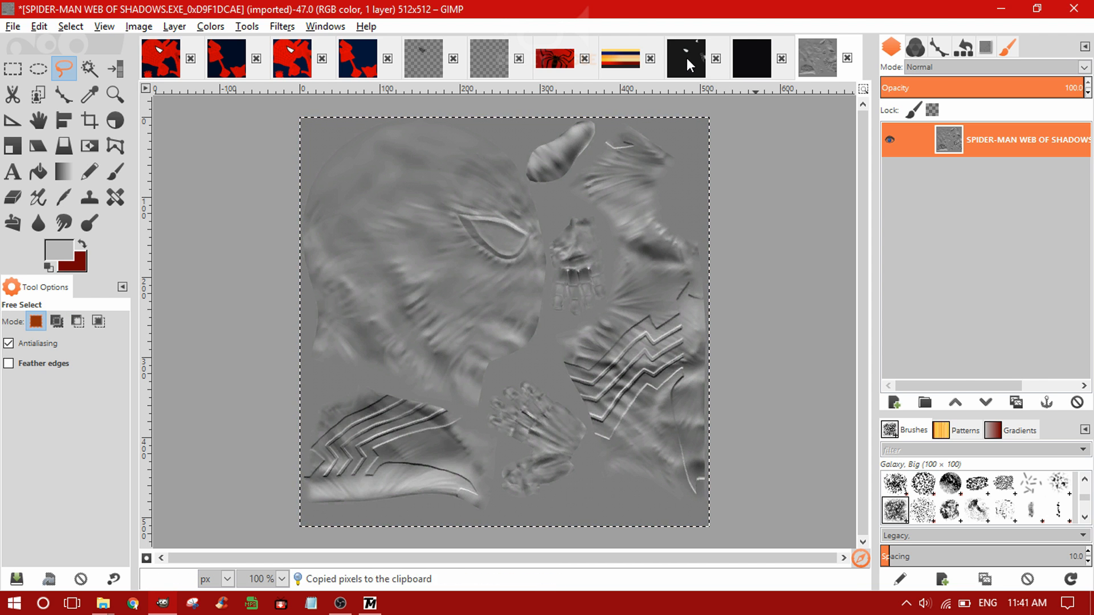
click(690, 60)
click(161, 58)
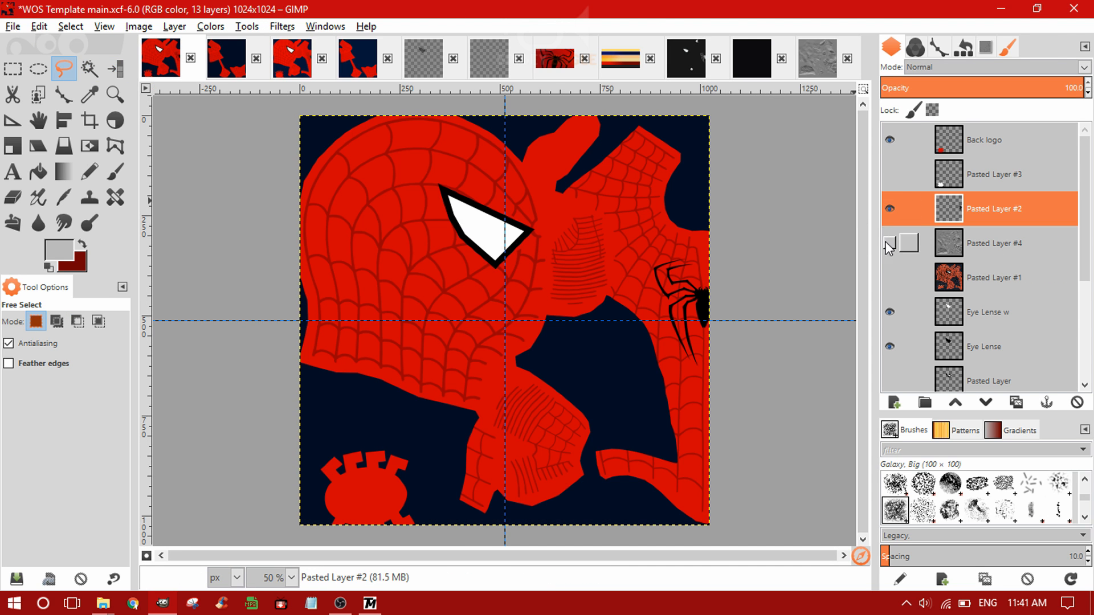
click(815, 65)
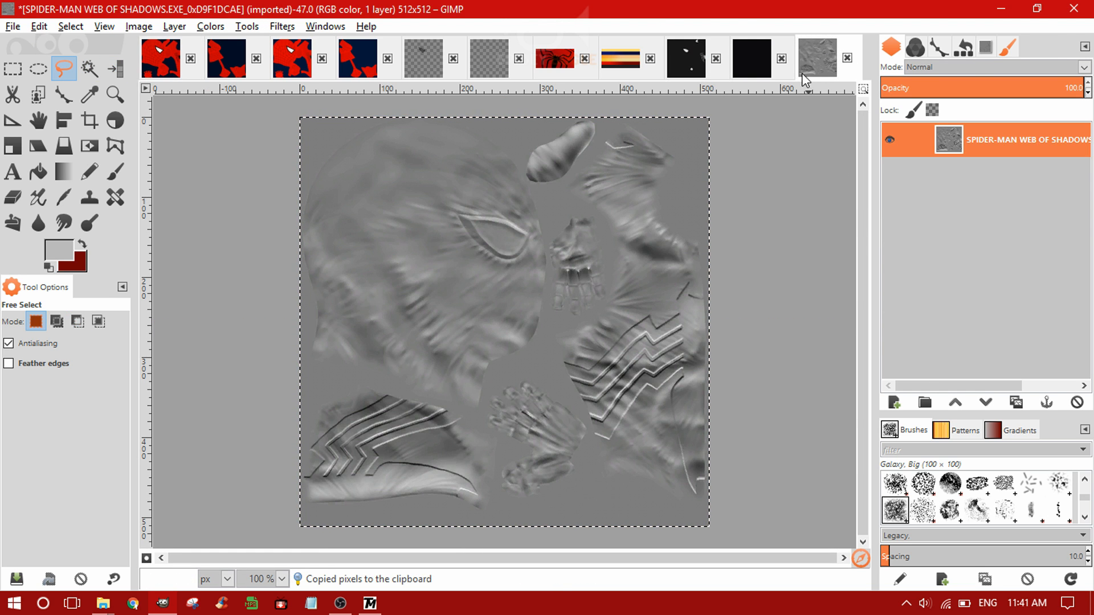
click(689, 63)
key(ctrl+v)
click(893, 402)
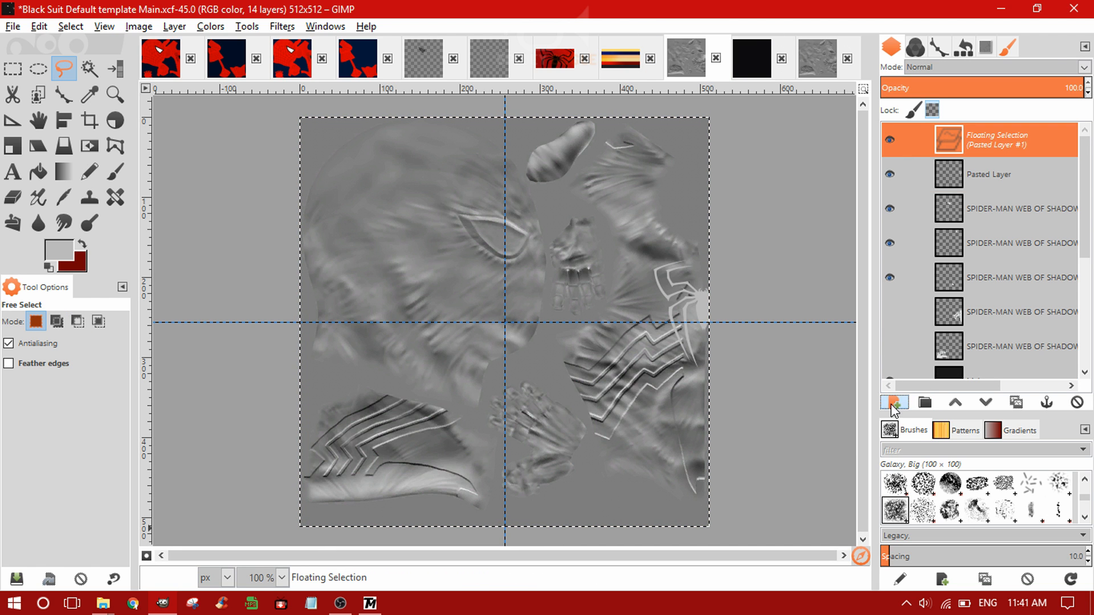
- Reduce the pasted detail texture layer's opacity to 63.9
drag(1006, 88, 1010, 89)
drag(988, 88, 1010, 87)
key(2)
scroll(610, 286, down, 4)
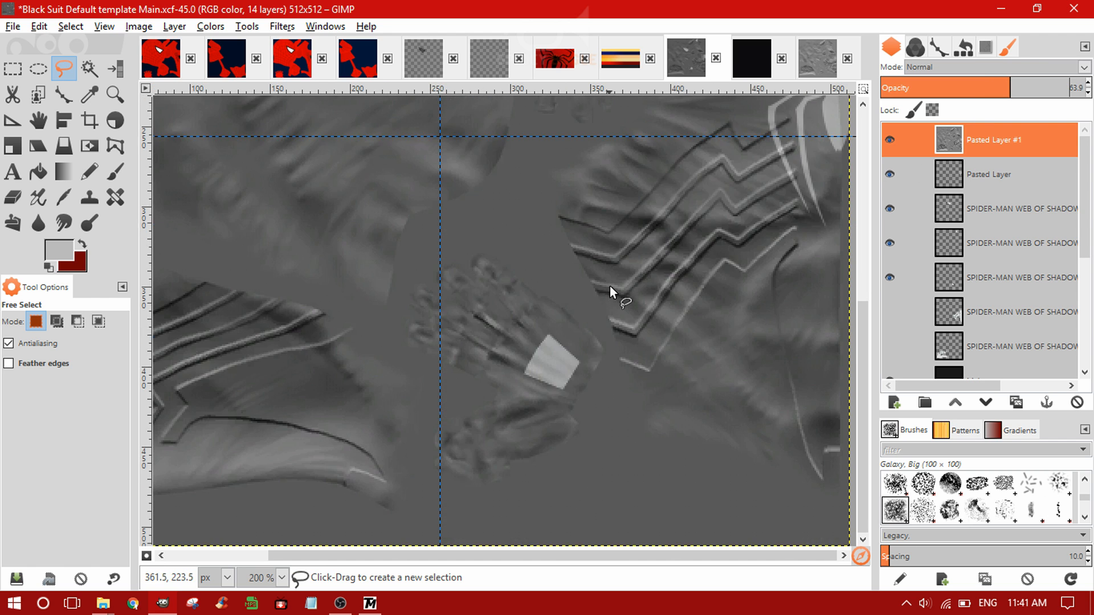
scroll(610, 286, down, 2)
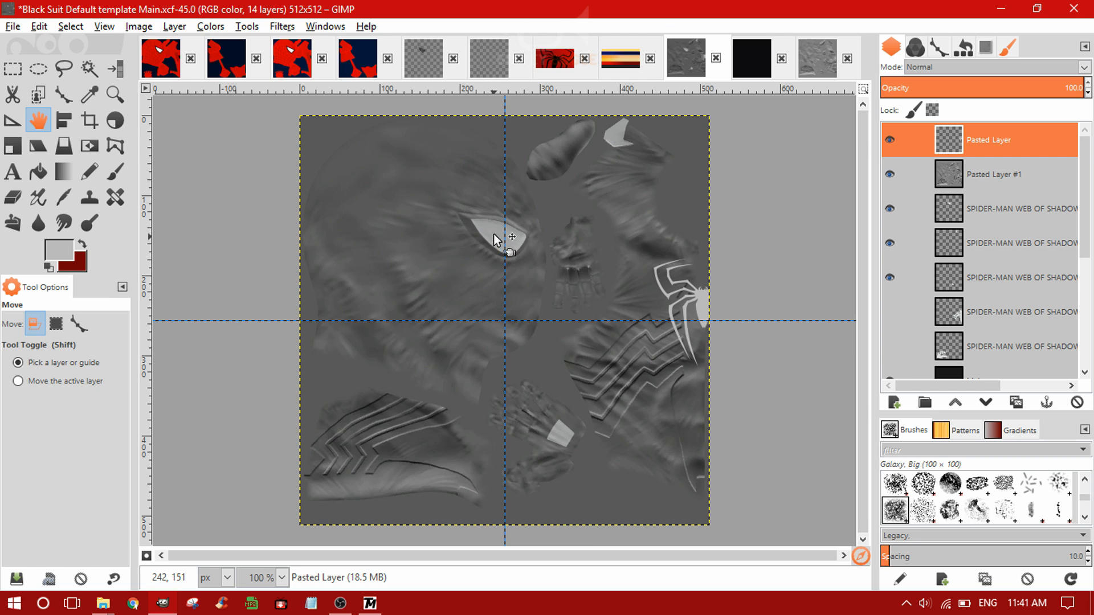
- Create a 512 x 512 transparent layer named Eye lenses above the pasted detail texture
ctrl+scroll(495, 240, up, 3)
scroll(519, 261, up, 3)
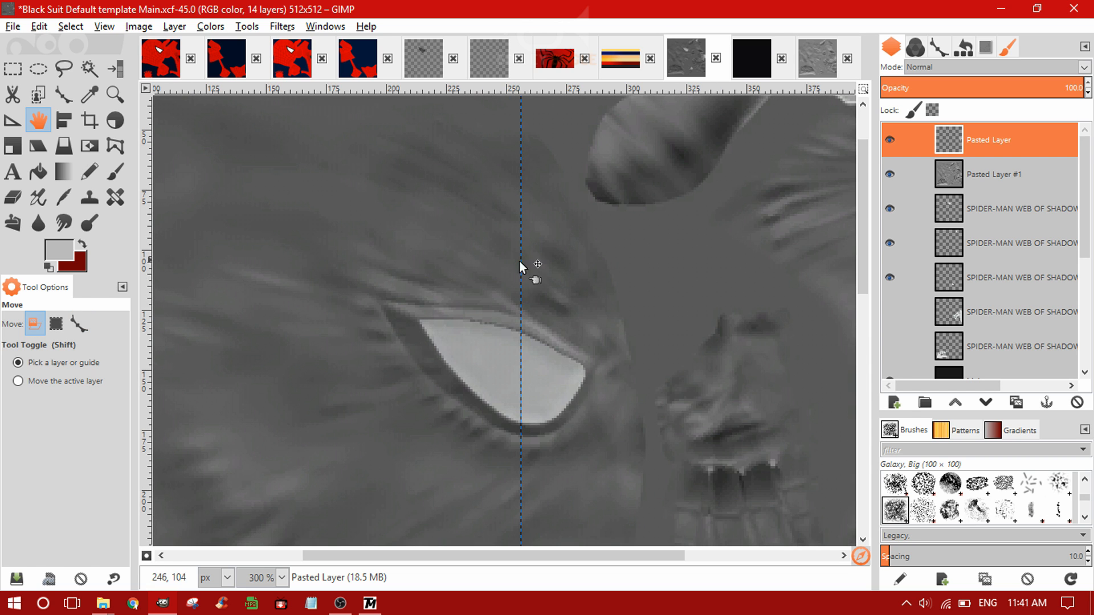
click(893, 403)
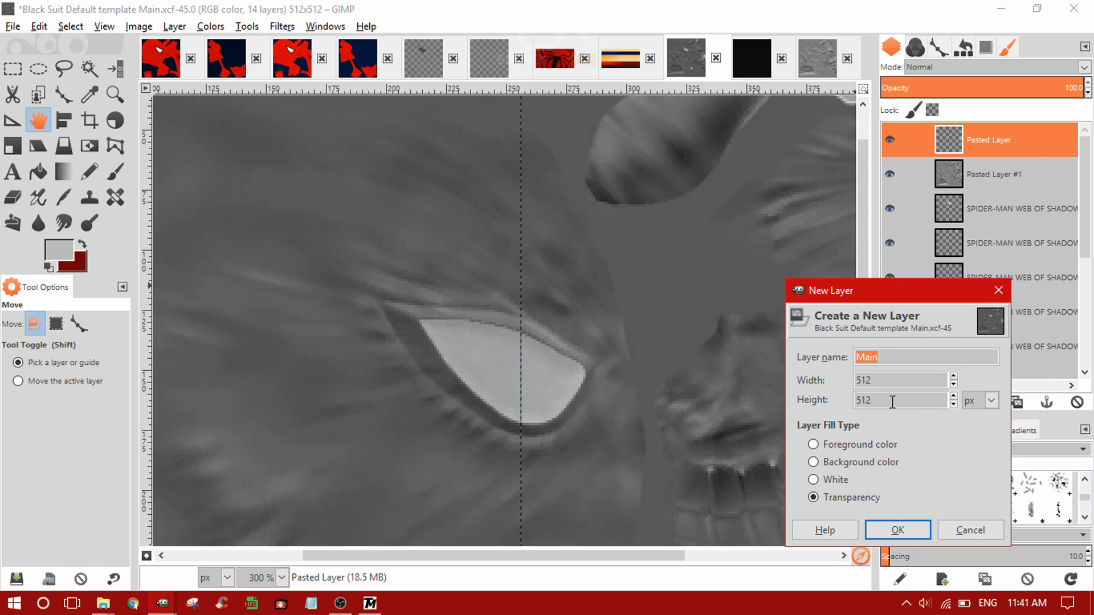
text(Eye lenses)
key(Return)
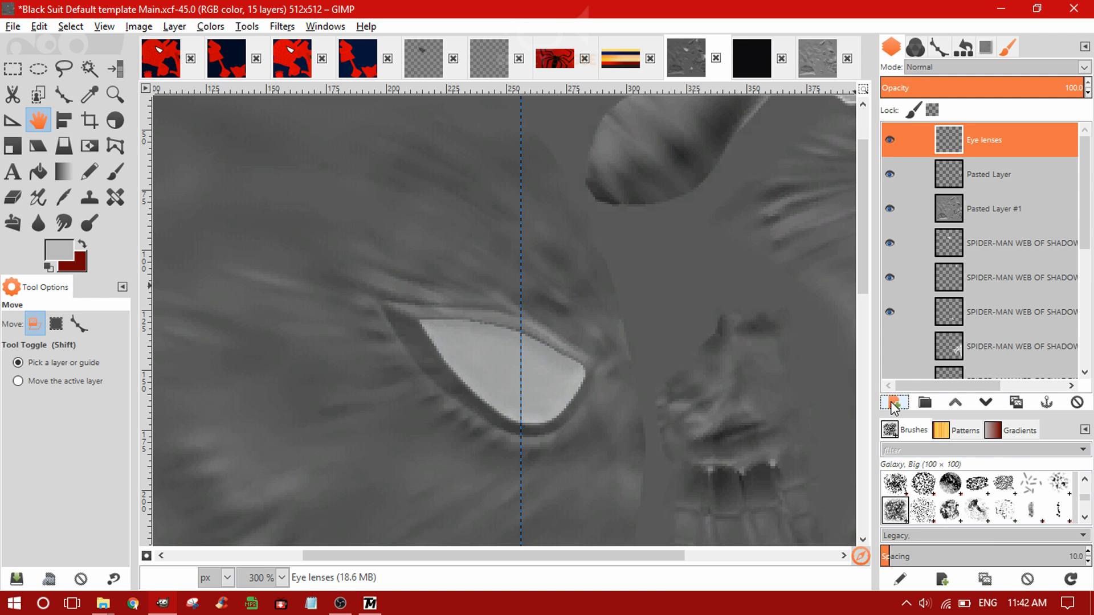
- Outline a larger eye lens around the existing eye with Free Select, with a pointed outer corner and curved lower edge
click(63, 69)
click(591, 363)
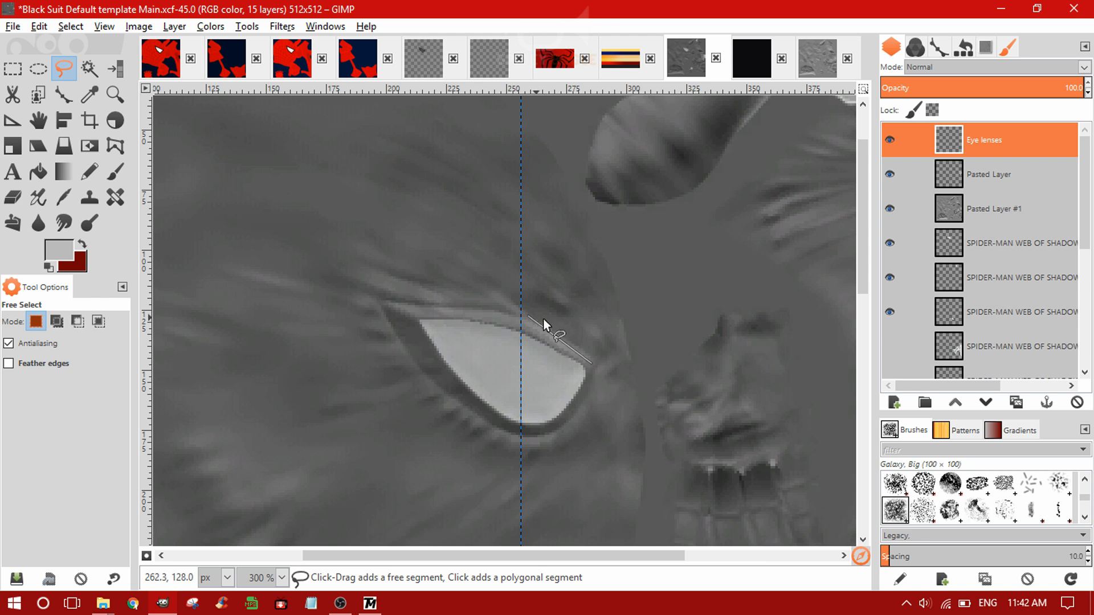
ctrl+scroll(545, 320, down, 2)
ctrl+scroll(534, 311, up, 3)
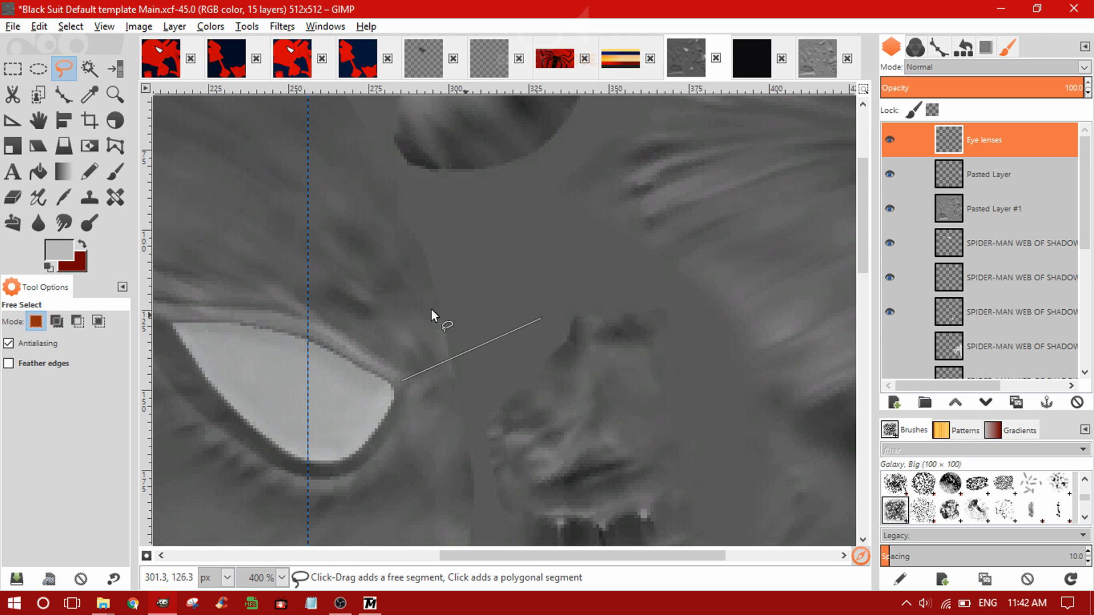
scroll(432, 309, left, 5)
drag(729, 347, 625, 261)
drag(578, 228, 483, 211)
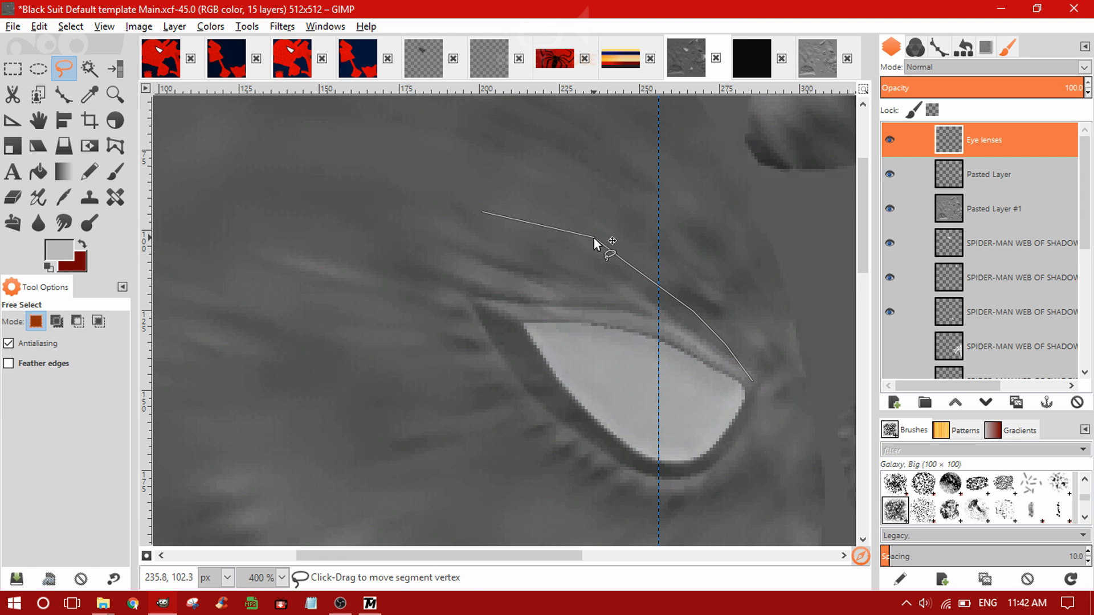
ctrl+scroll(658, 243, down, 2)
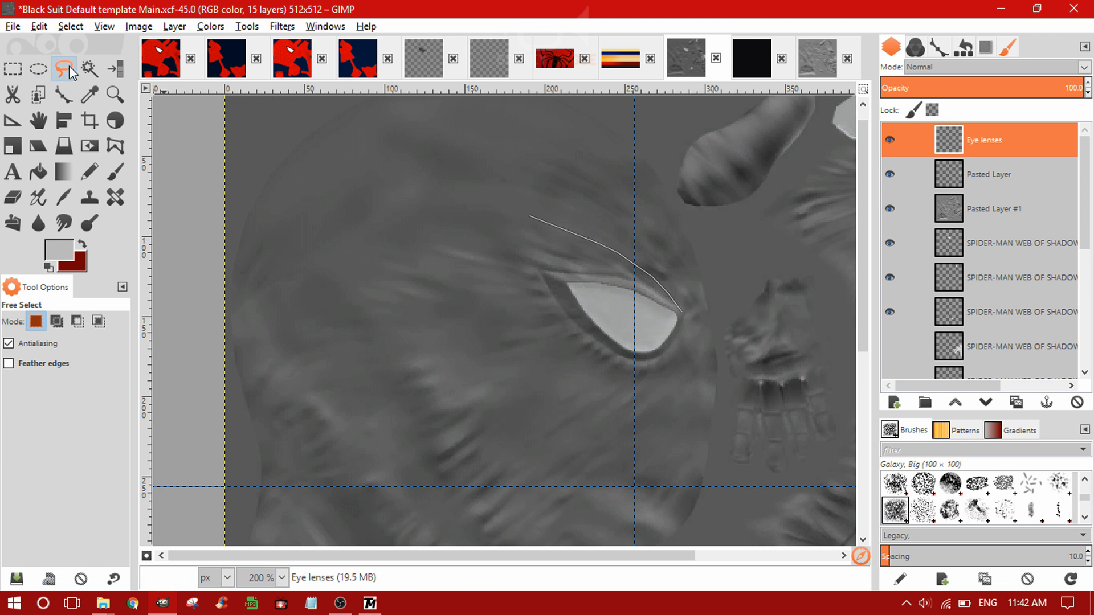
mouse_move(536, 222)
mouse_down()
mouse_move(536, 280)
mouse_move(553, 338)
mouse_up()
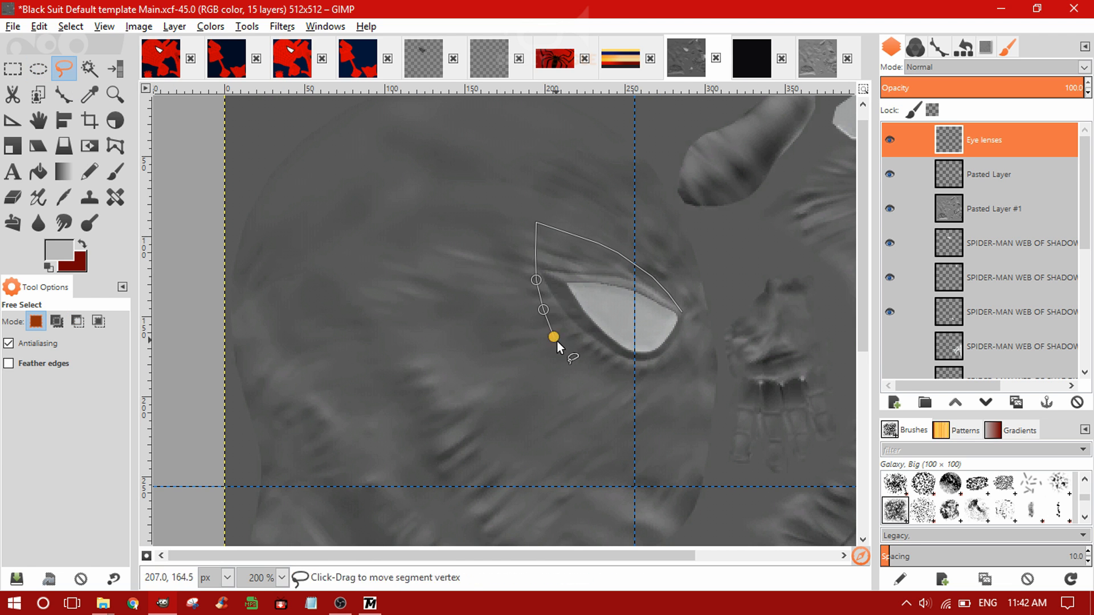
click(570, 358)
click(597, 373)
click(681, 312)
ctrl+scroll(687, 302, down, 1)
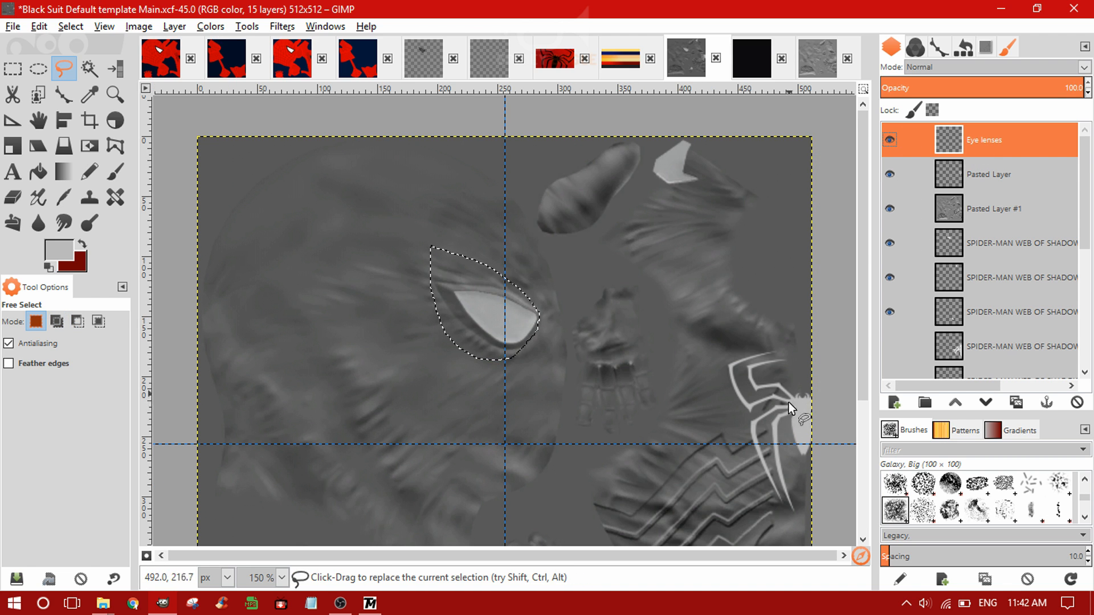
- Fill the lens selection on the Eye lenses layer with the light grey foreground color and clear the selection
click(39, 26)
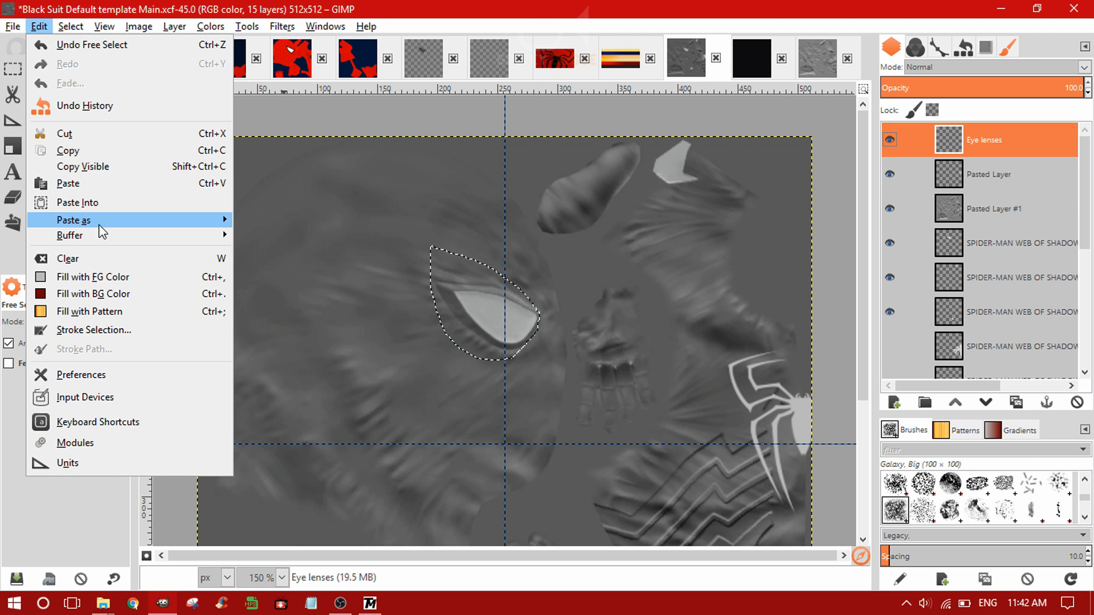
click(103, 277)
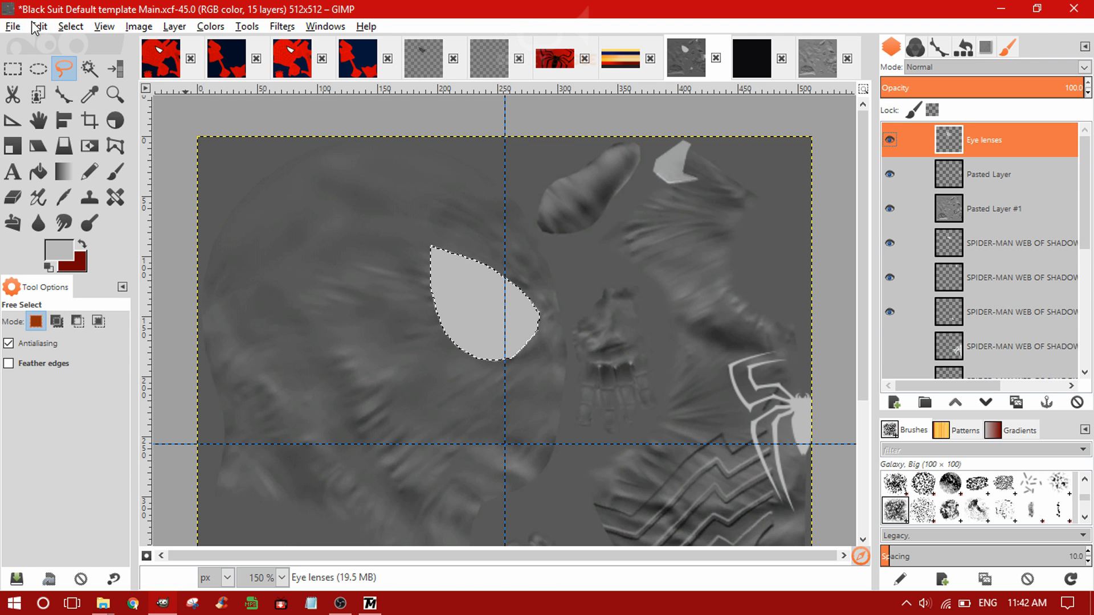
click(70, 27)
click(99, 66)
scroll(664, 240, down, 2)
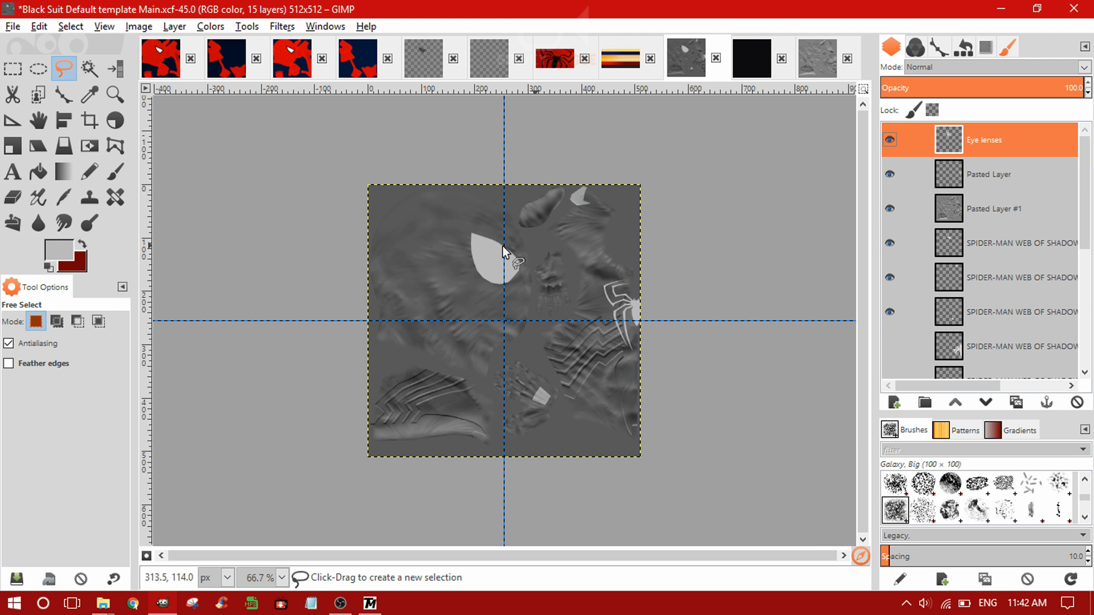
scroll(502, 247, up, 4)
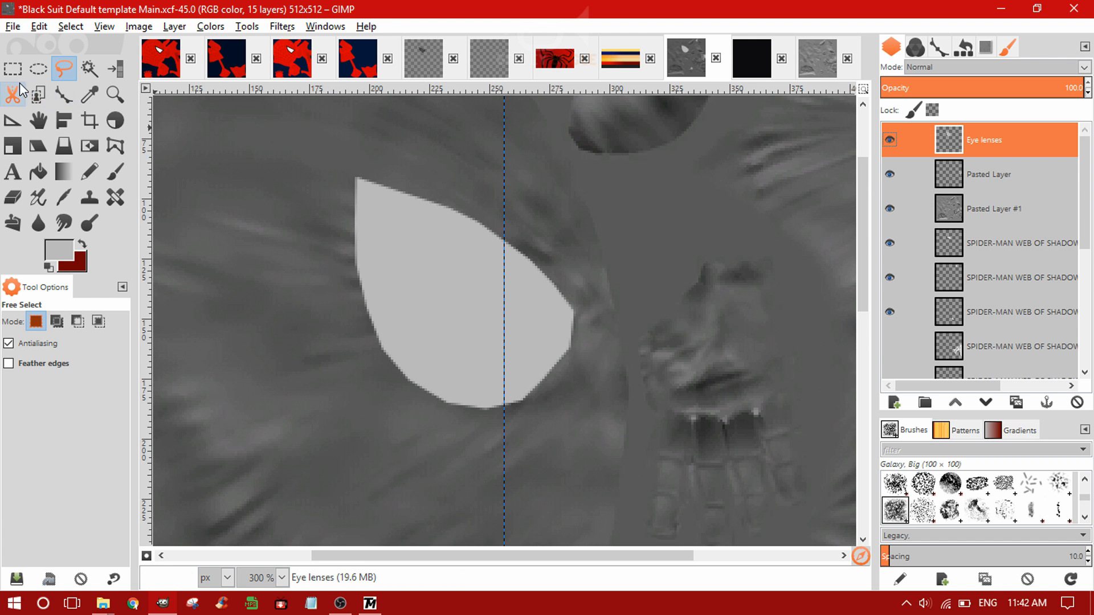
- Select a circle about 67 px across over the lens's rounded inner end with Ellipse Select
click(47, 69)
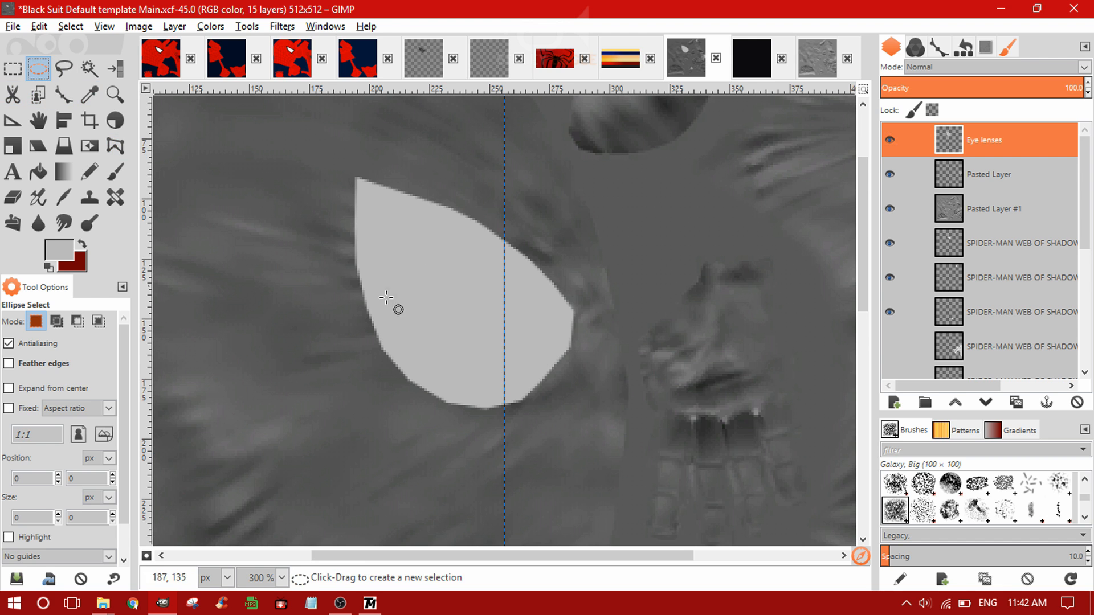
drag(362, 251, 503, 383)
drag(401, 320, 440, 313)
drag(473, 365, 473, 396)
drag(533, 334, 554, 334)
drag(466, 302, 478, 305)
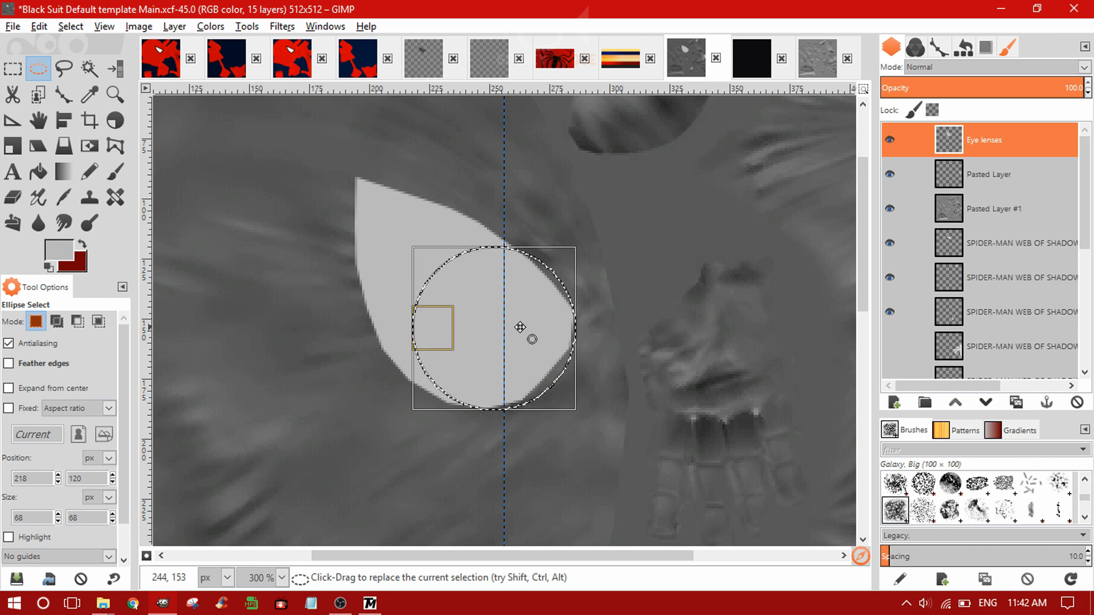
drag(559, 329, 556, 328)
- Fill the circular selection with the foreground color to round the lens's inner end, and clear the selection
click(39, 26)
click(102, 278)
click(71, 26)
click(79, 56)
scroll(543, 279, up, 1)
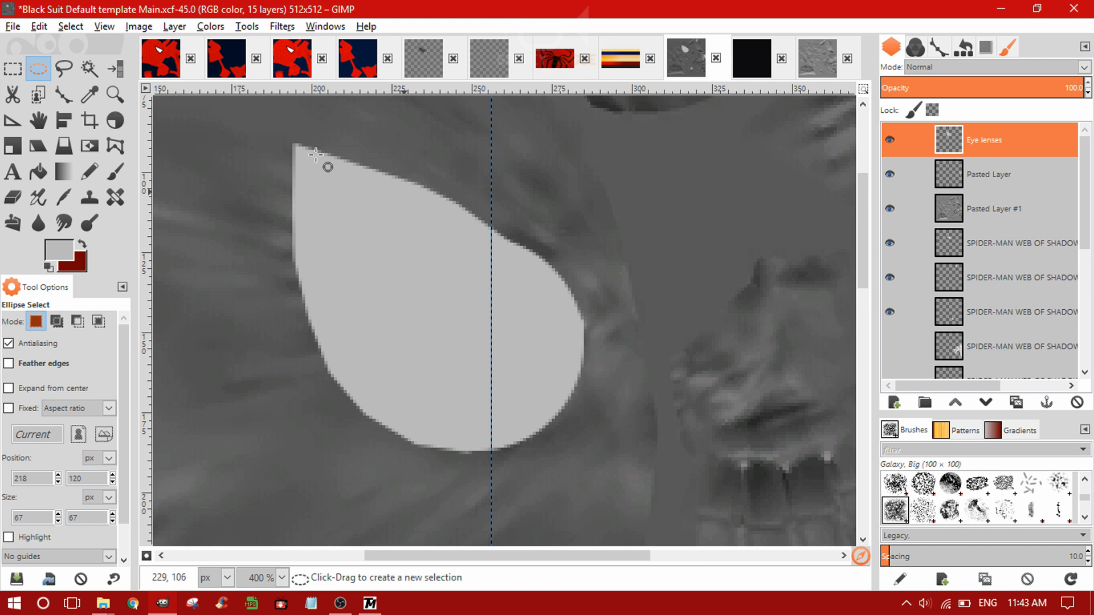
- Outline a smoother upper lens edge with Free Select from the inner end to the pointed corner, closing the selection through the lens
click(64, 68)
click(583, 321)
click(567, 283)
click(544, 258)
click(523, 238)
click(491, 217)
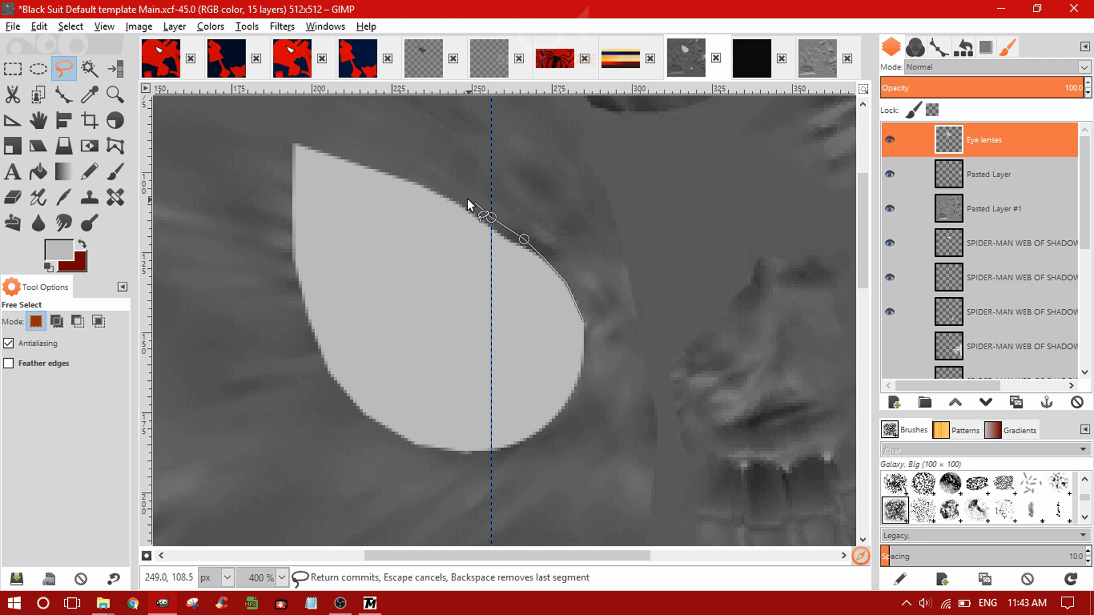
click(443, 194)
click(323, 151)
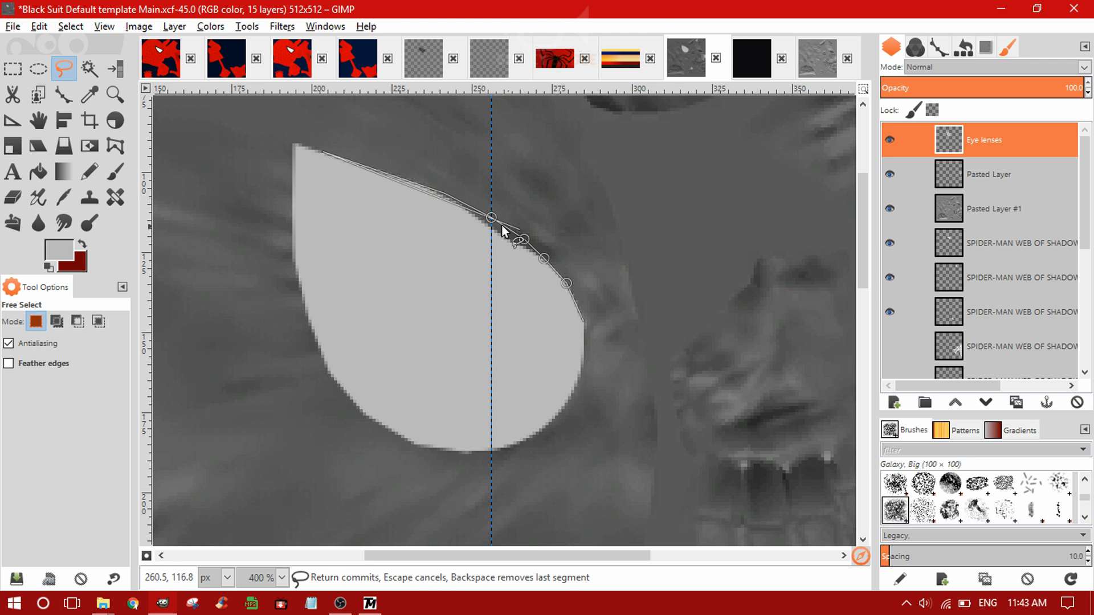
click(294, 146)
click(443, 312)
click(583, 321)
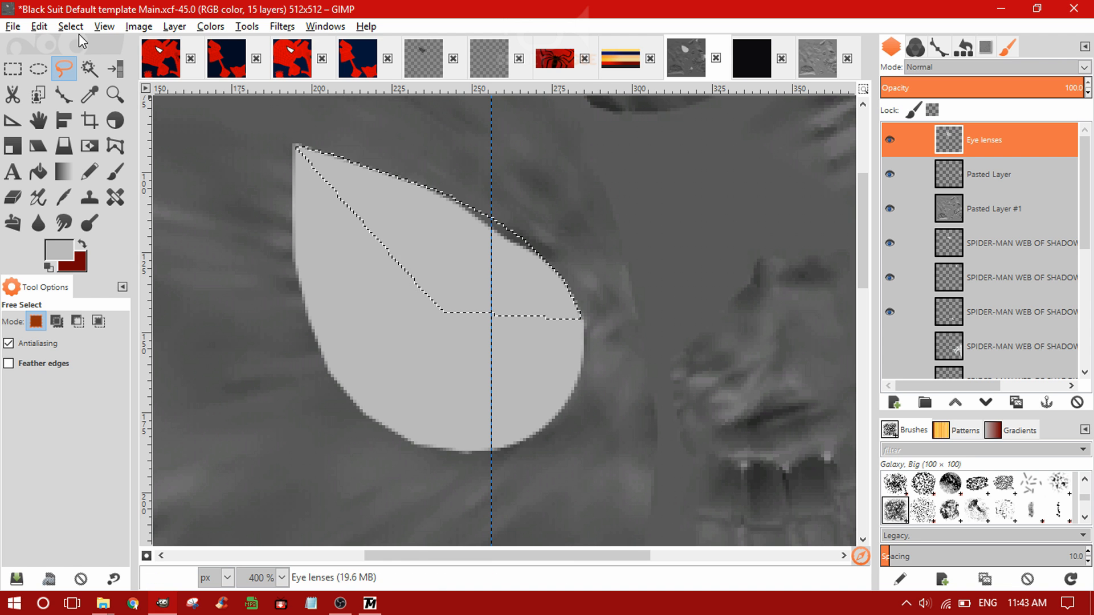
- Fill the upper-edge selection with the foreground color to smooth the lens contour, and clear the selection
click(38, 26)
click(67, 258)
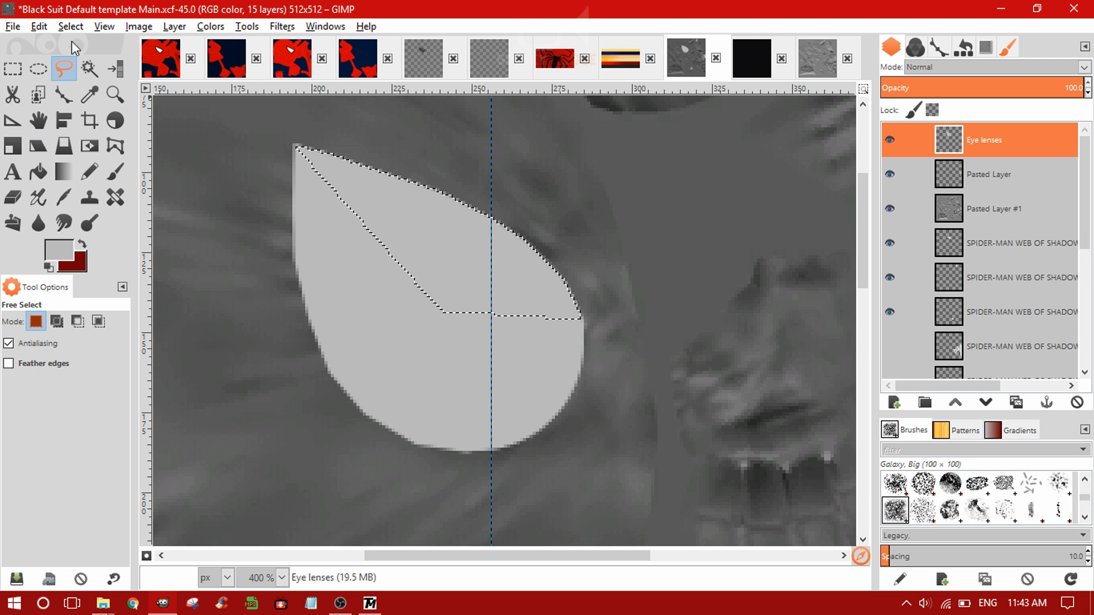
click(69, 26)
click(94, 63)
scroll(621, 217, down, 5)
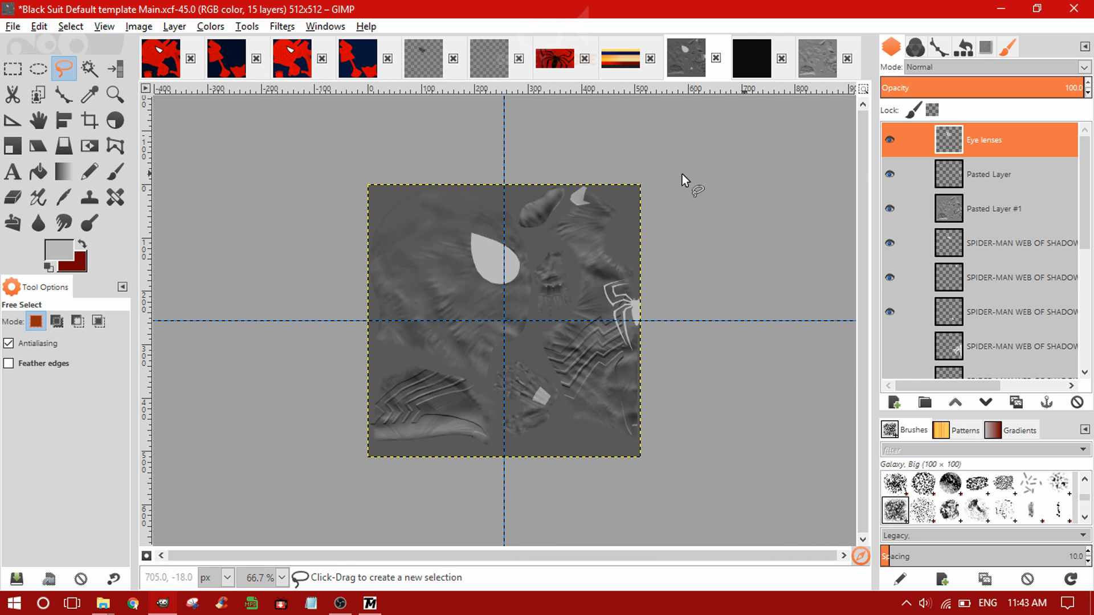
- Move the eye lens shape down the head by about 5 px
key(m)
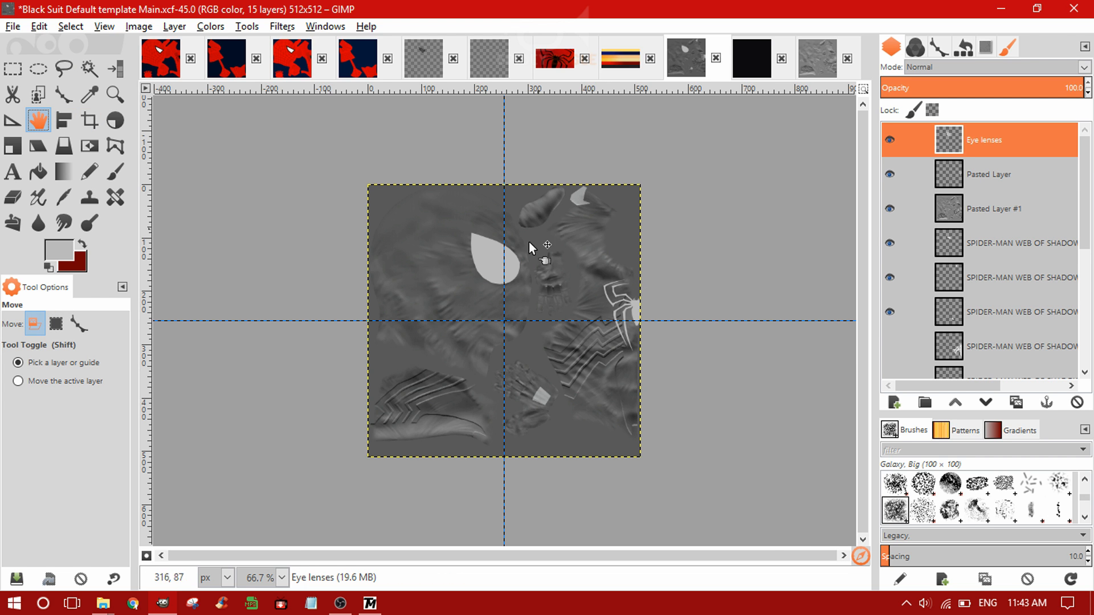
scroll(528, 241, up, 4)
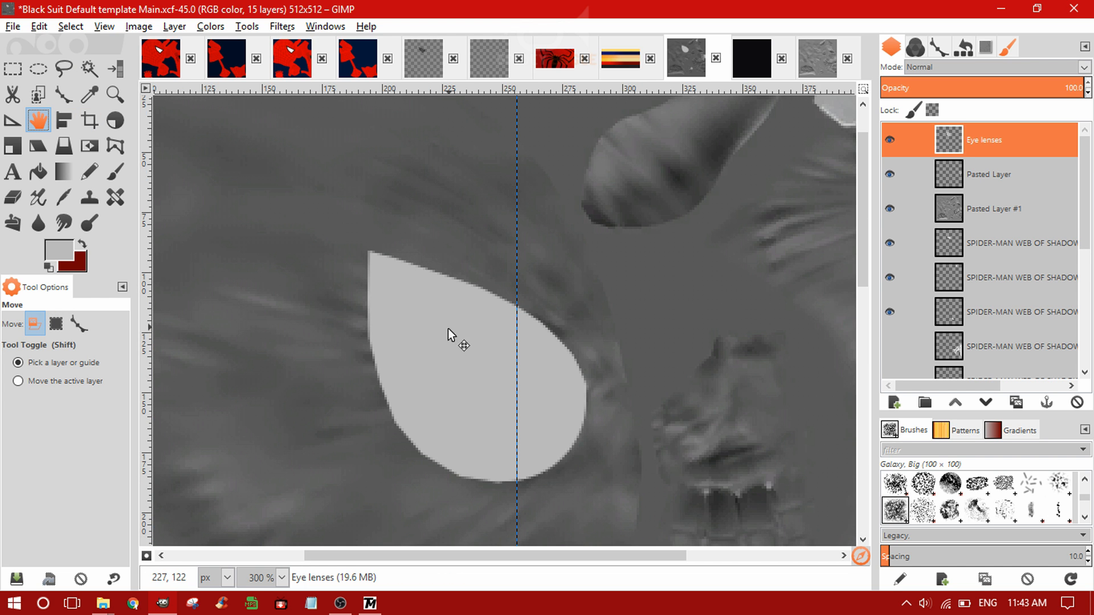
mouse_move(448, 329)
mouse_down()
mouse_move(429, 347)
mouse_move(440, 349)
mouse_up()
scroll(484, 354, down, 3)
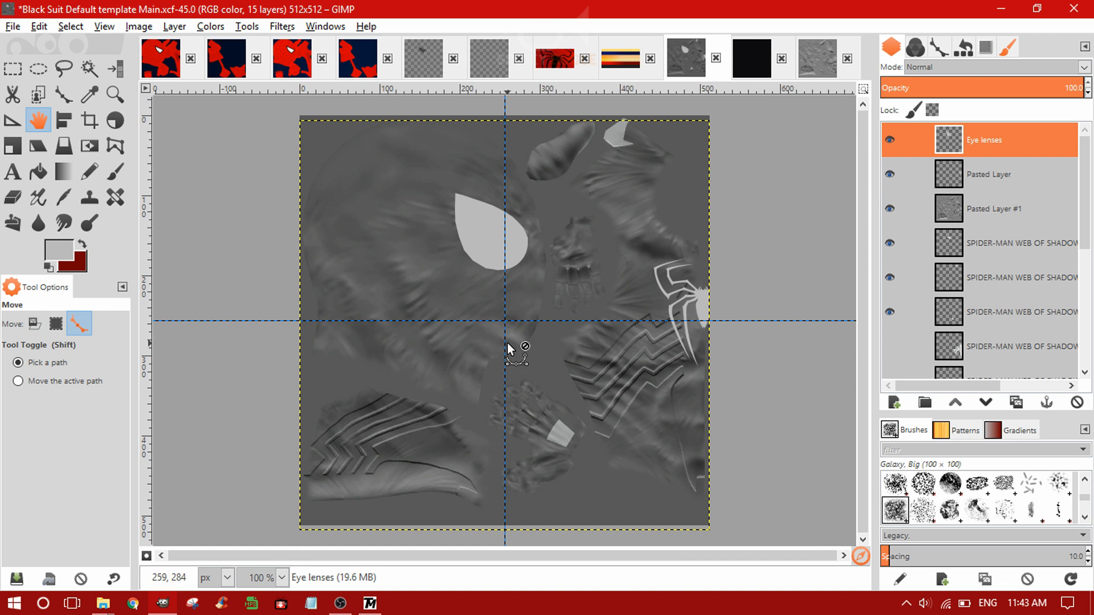
- Hide Pasted Layer #1 and the two SPIDER-MAN WEB OF SHADOWS layers directly below it, keeping the small hand patch layer visible
click(962, 137)
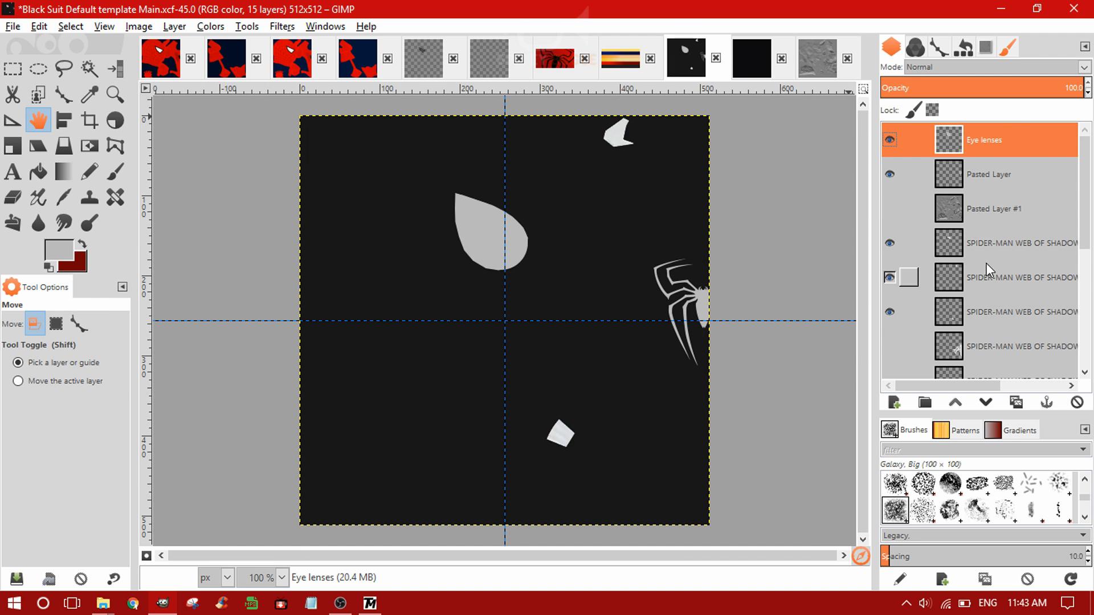
click(975, 320)
click(891, 307)
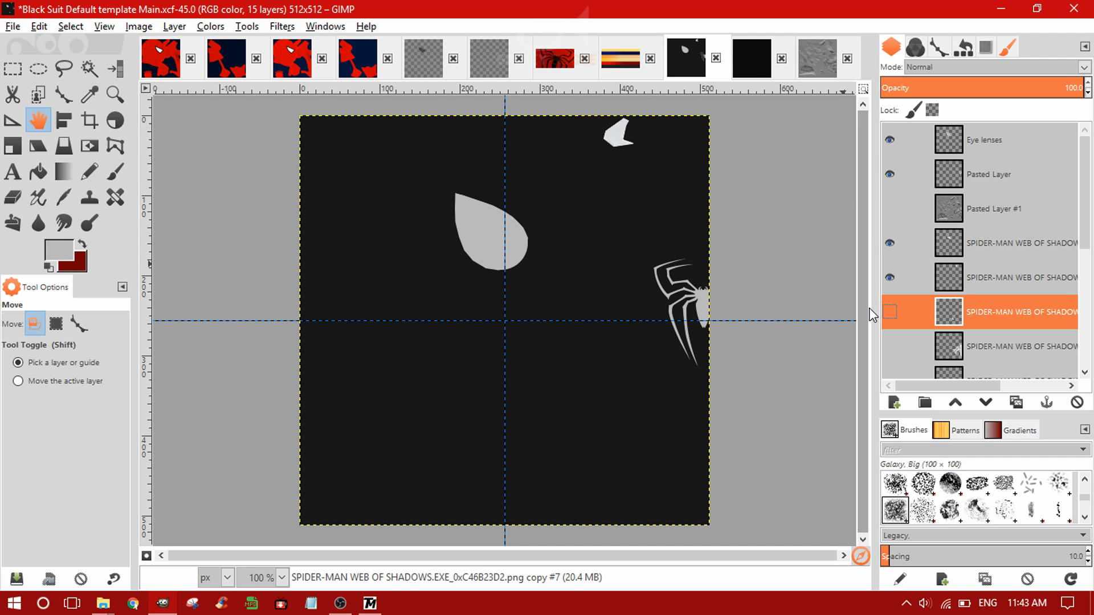
click(890, 311)
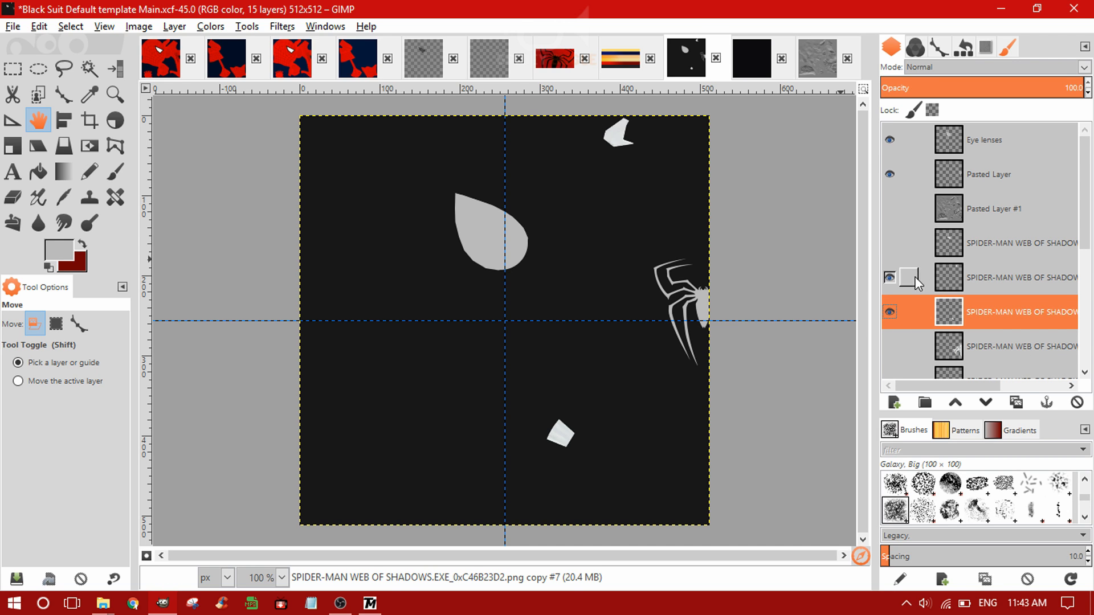
click(889, 277)
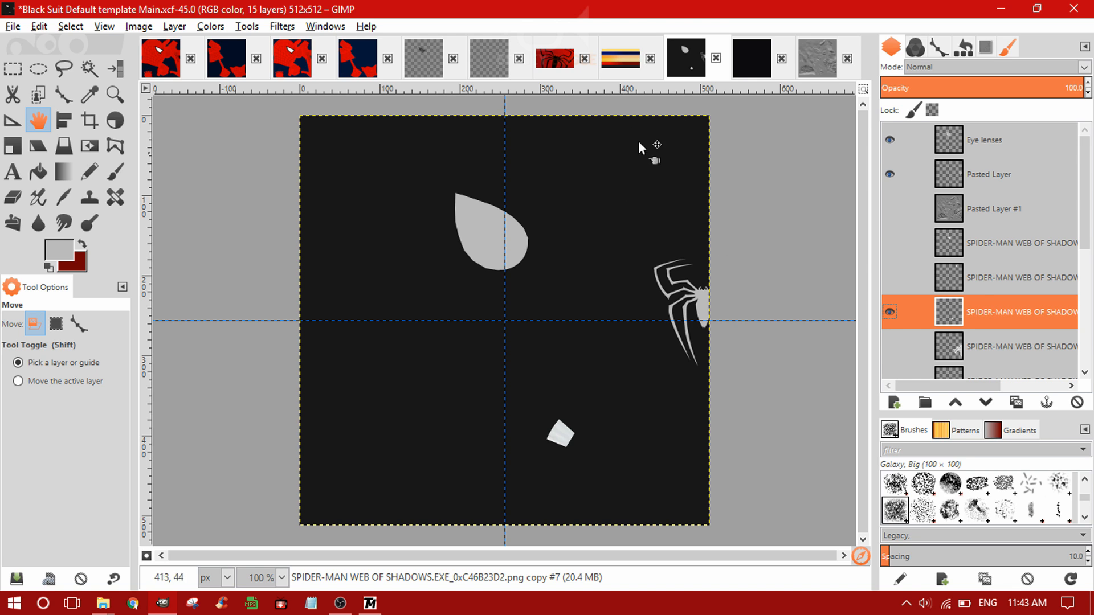
- Toggle the visibility of the striped pattern layer and the hand patch layer to check what each one contains
scroll(889, 348, down, 1)
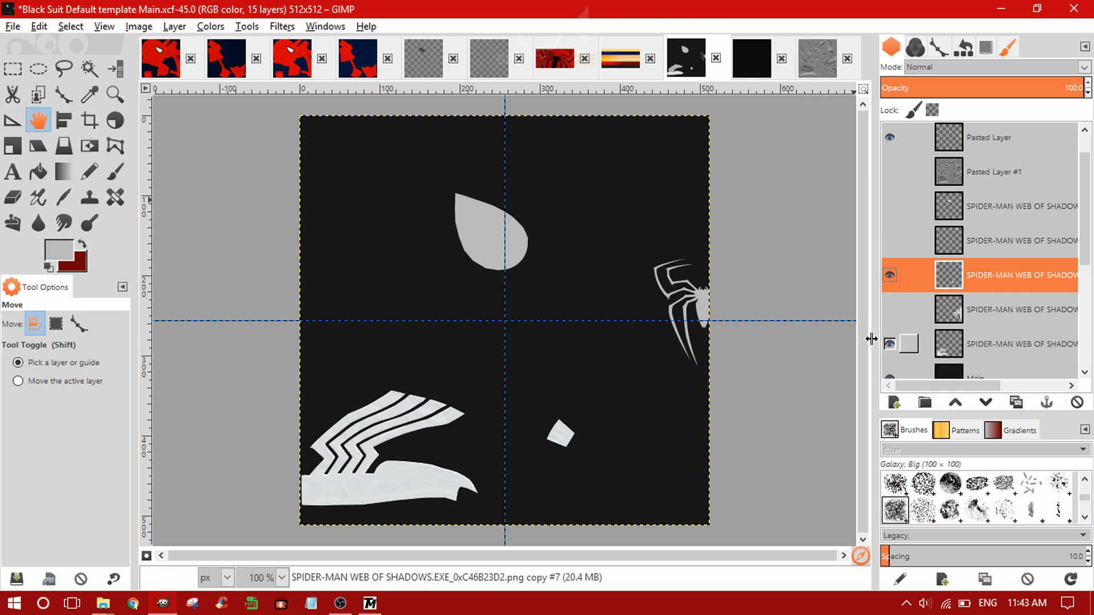
click(889, 344)
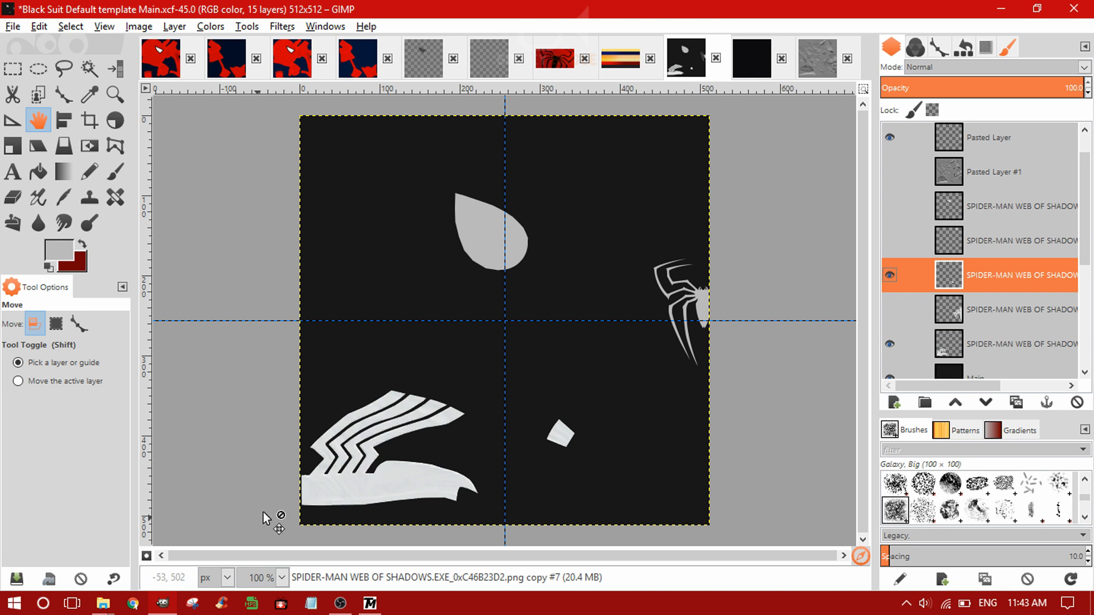
click(889, 344)
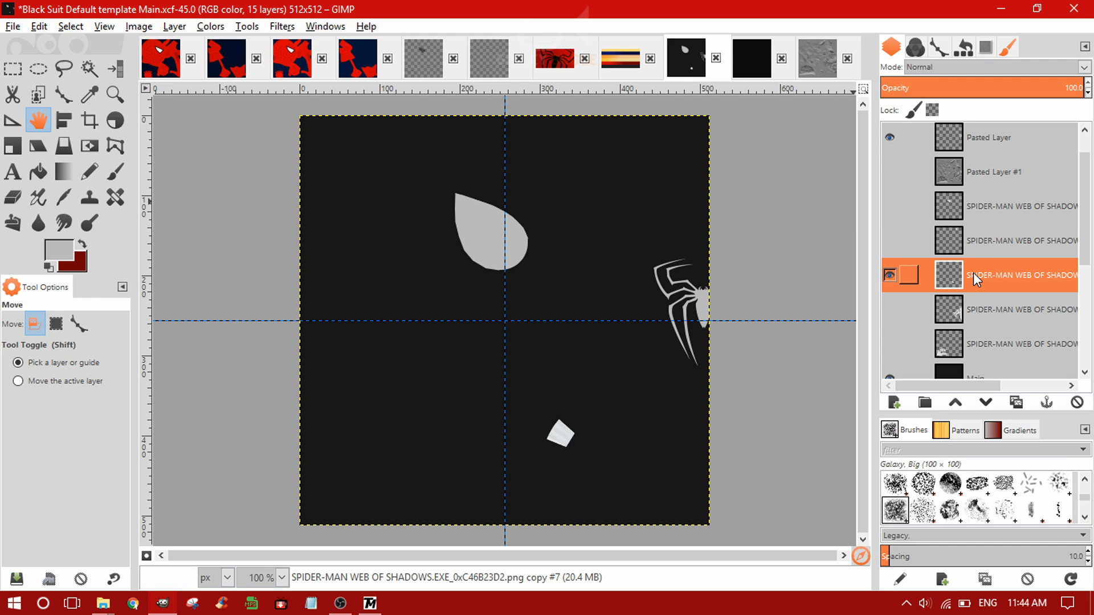
click(889, 275)
click(890, 274)
- Select the hand patch from its layer's alpha, fill it with the light grey foreground on a new layer named Hand, and hide the original patch
click(174, 26)
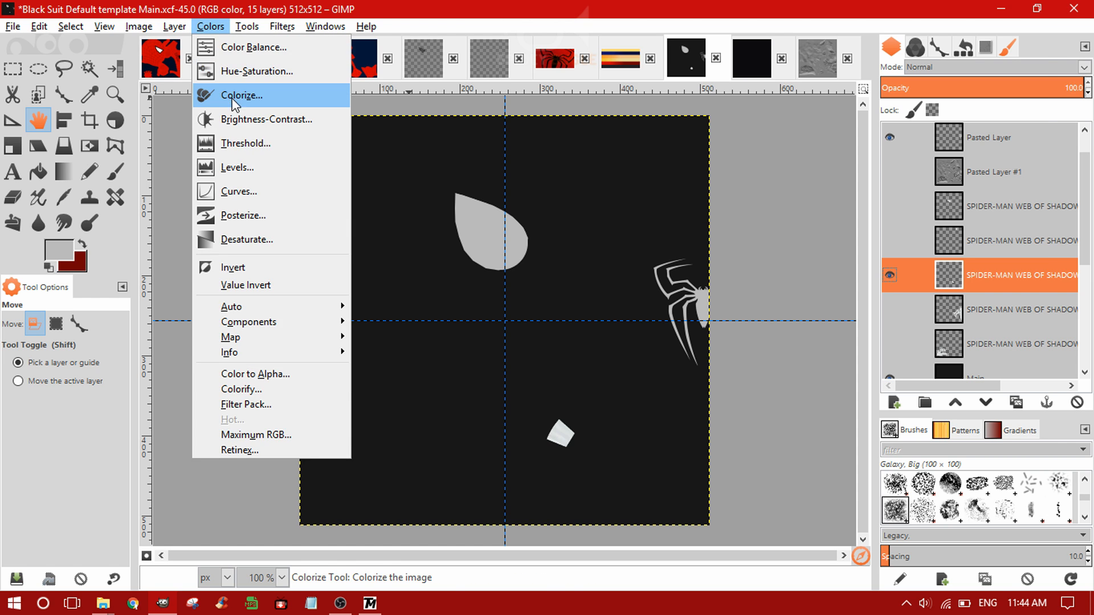
click(234, 96)
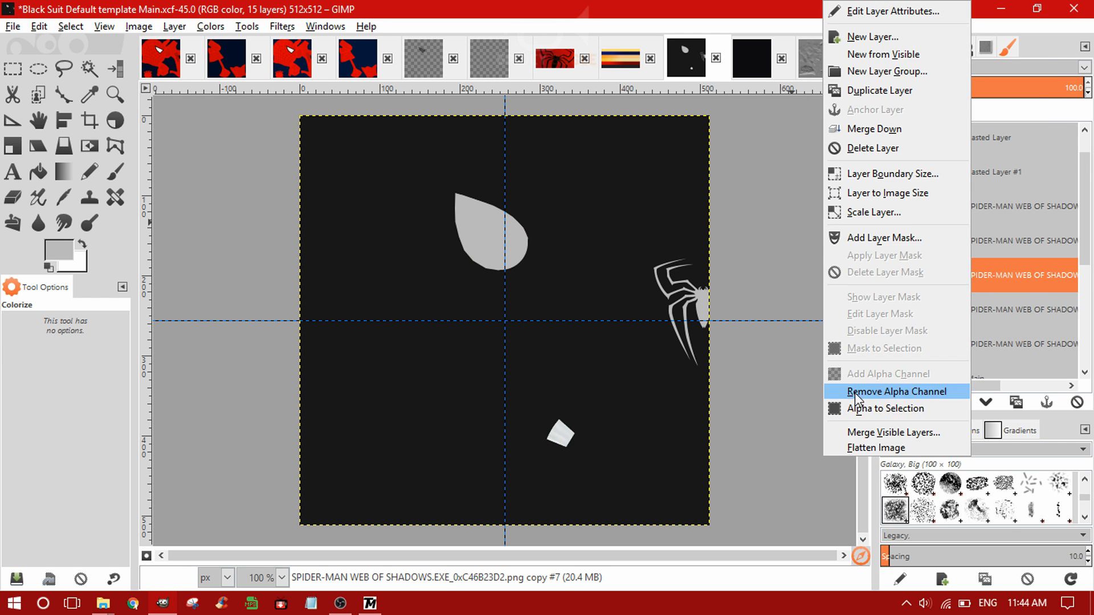
click(867, 37)
text(Hand)
key(Return)
key(ctrl+comma)
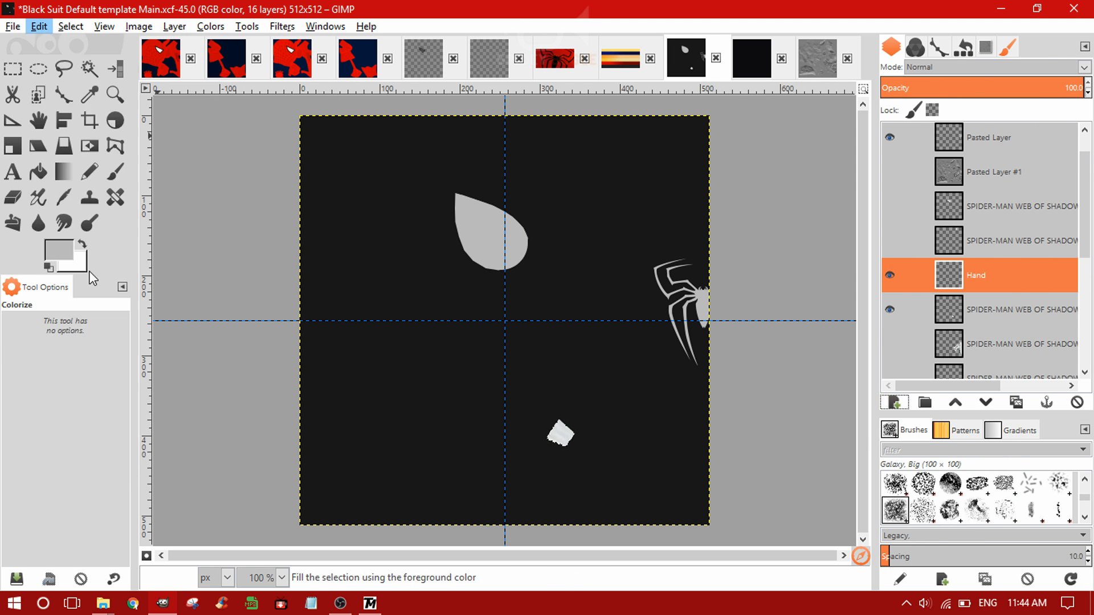
click(892, 310)
scroll(613, 351, down, 1)
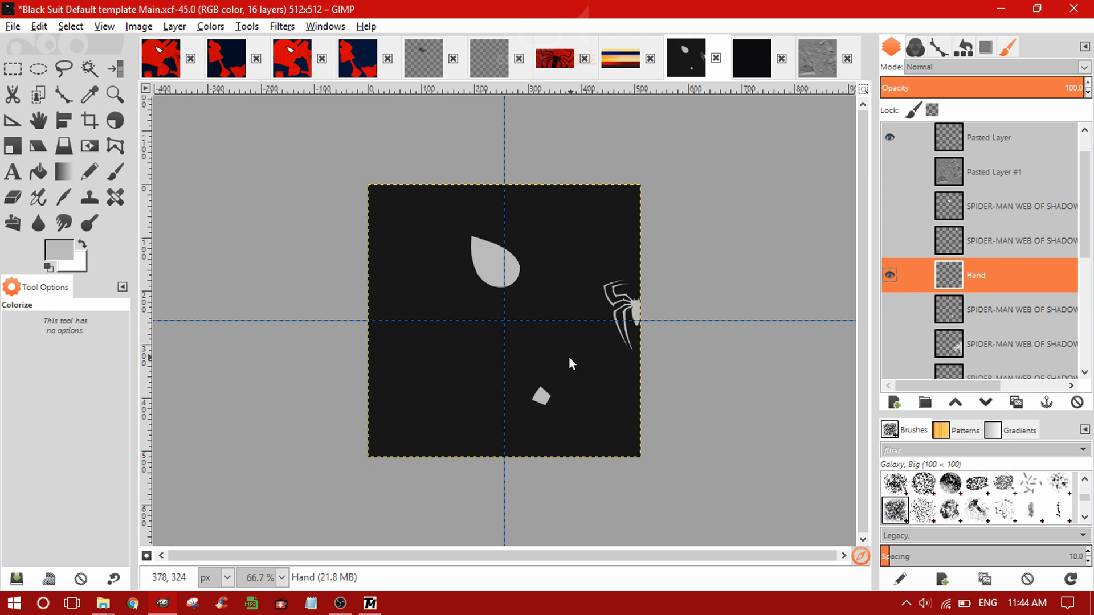
- Save the project as Black suit Main WOS.xcf in the Spider-Man Web Of Shadows Mods folder
scroll(569, 356, up, 1)
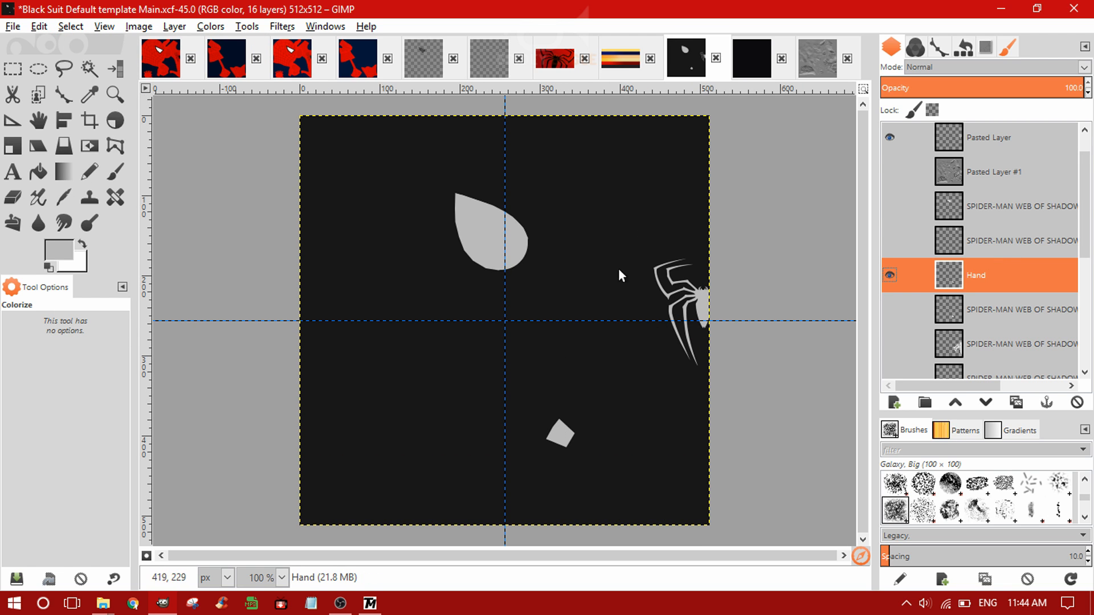
click(13, 28)
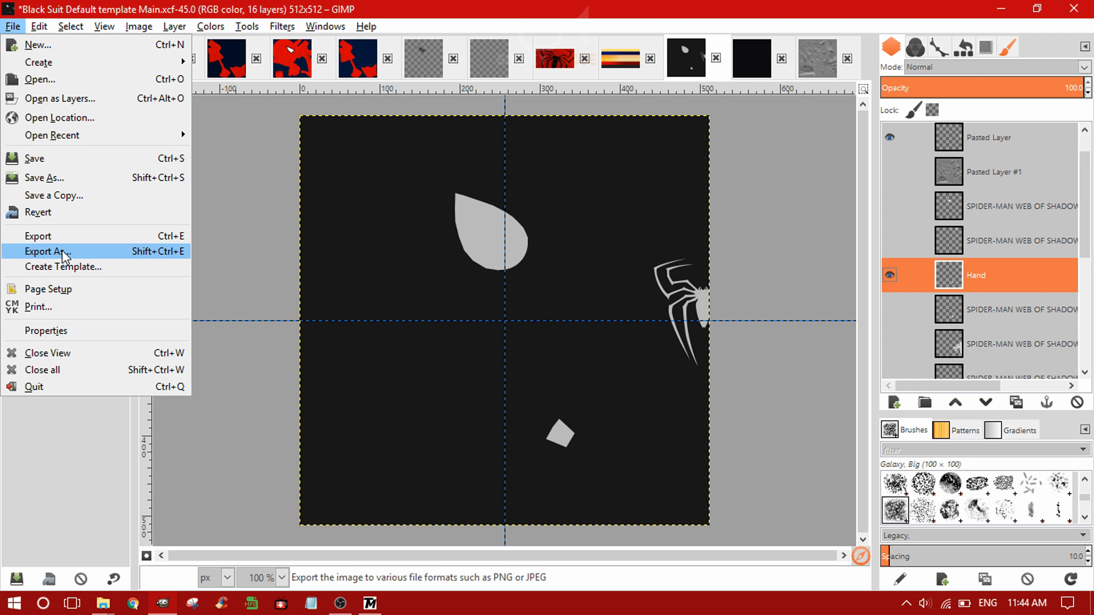
click(81, 159)
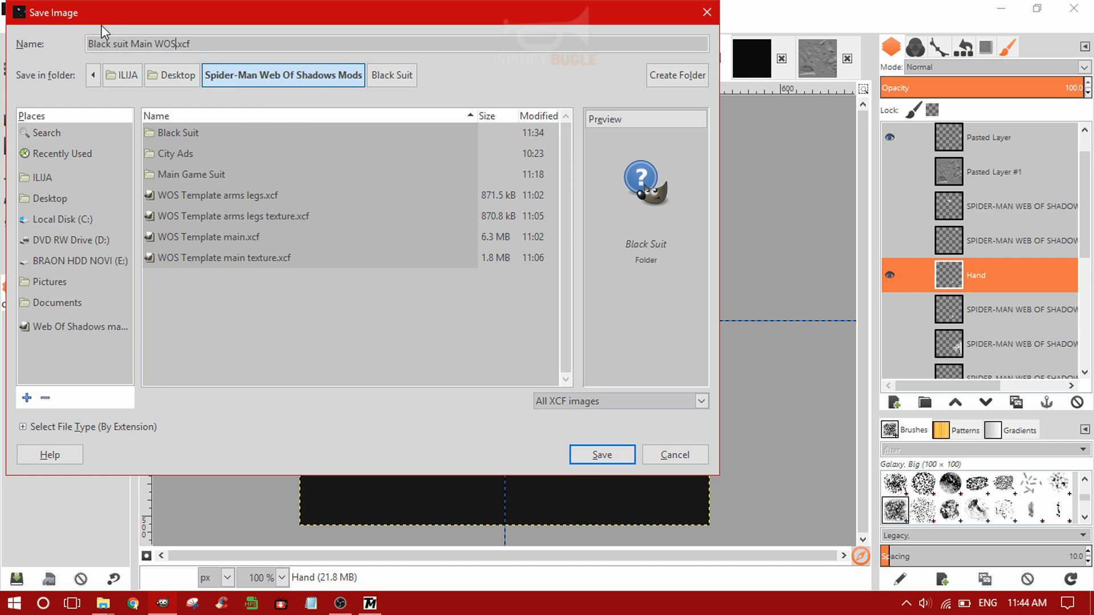
click(594, 456)
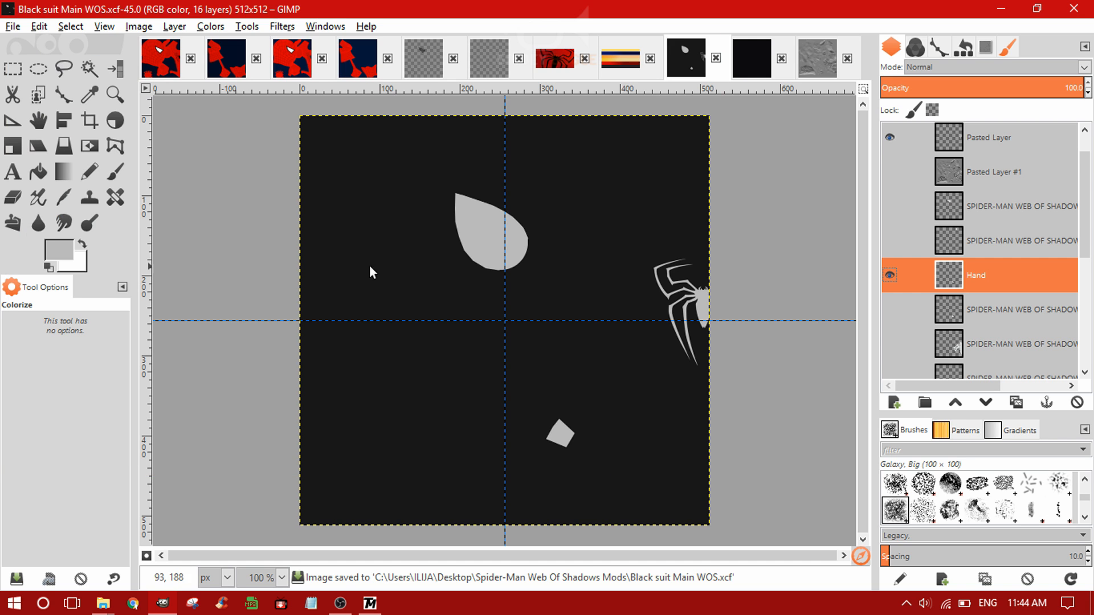
- Export the main texture as PNG into the Black Suit folder, replacing SPIDER-MAN WEB OF SHADOWS.EXE_0xC46B23D2.png
click(12, 26)
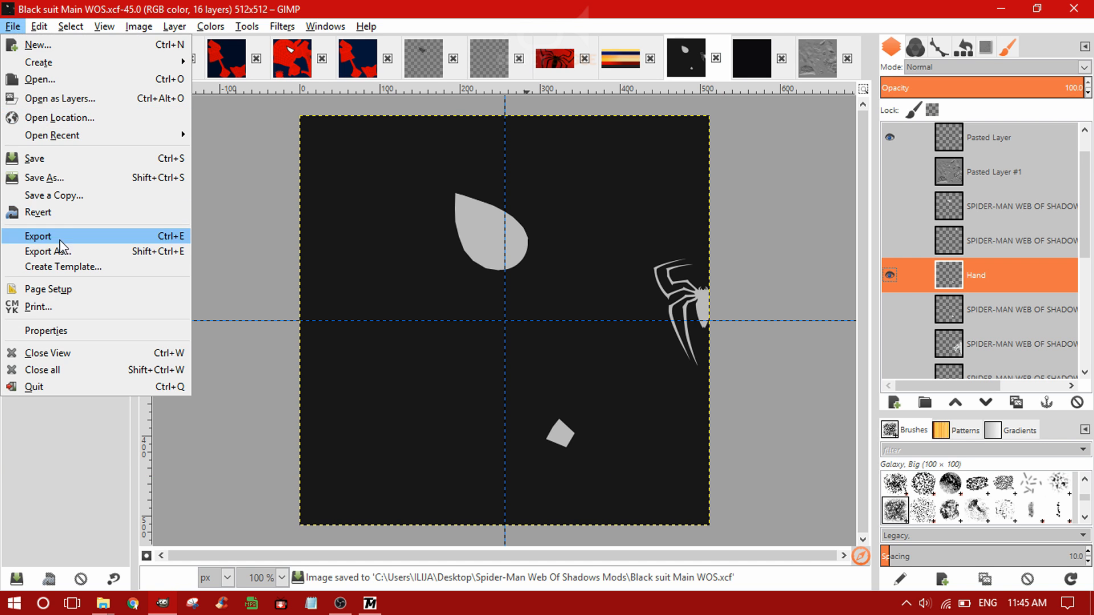
click(56, 255)
double_click(328, 181)
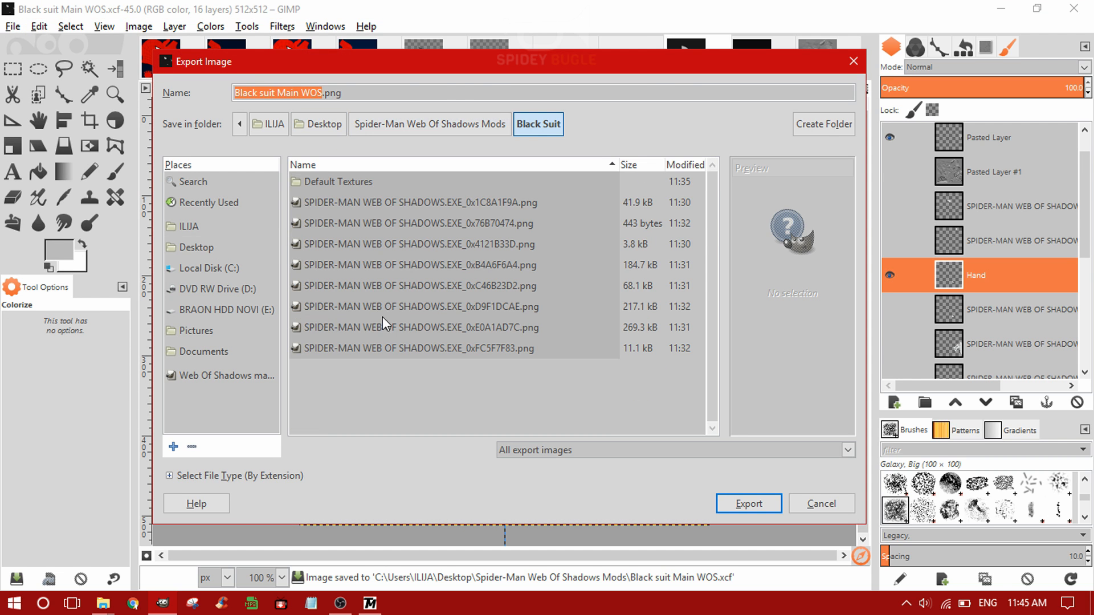
click(434, 204)
key(Down)
key(Down)
key(Down)
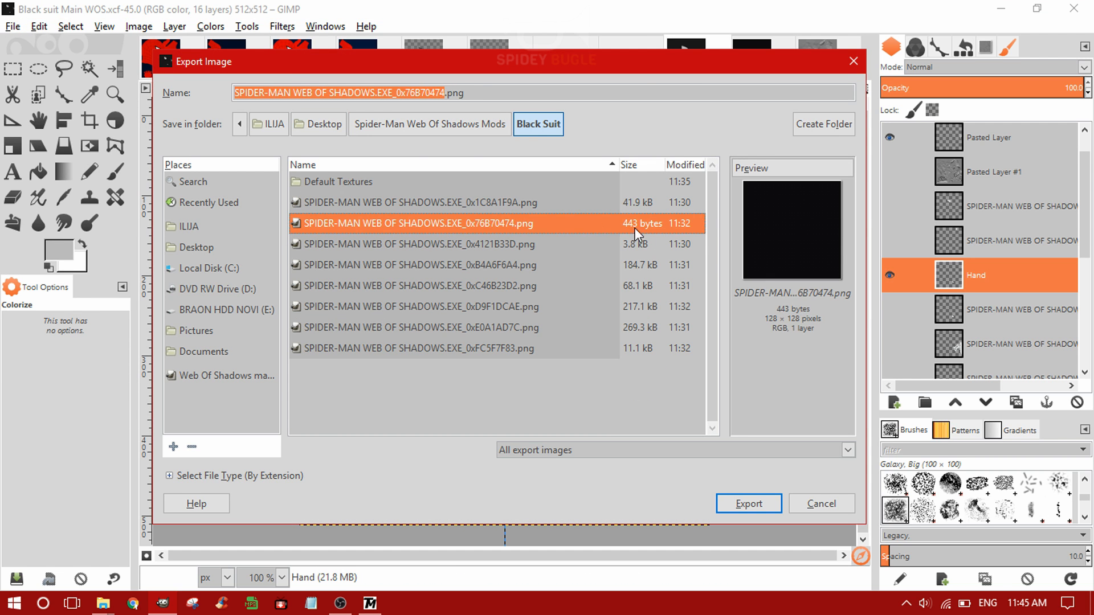
key(Up)
key(Up)
key(Down)
key(Down)
key(Down)
key(Down)
key(Down)
key(Down)
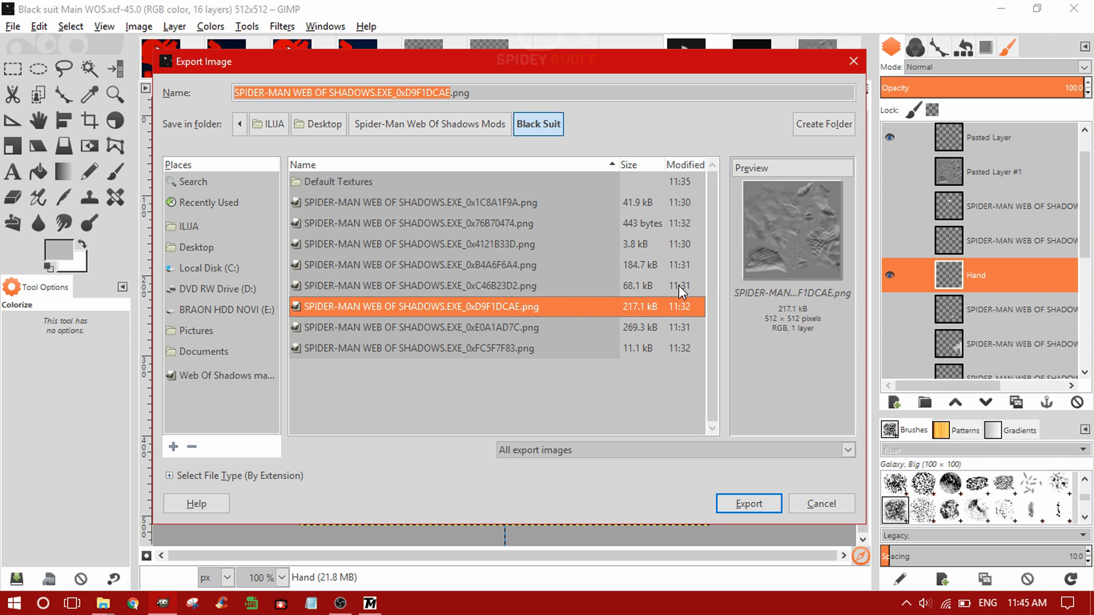
key(Up)
key(Up)
key(Up)
click(741, 505)
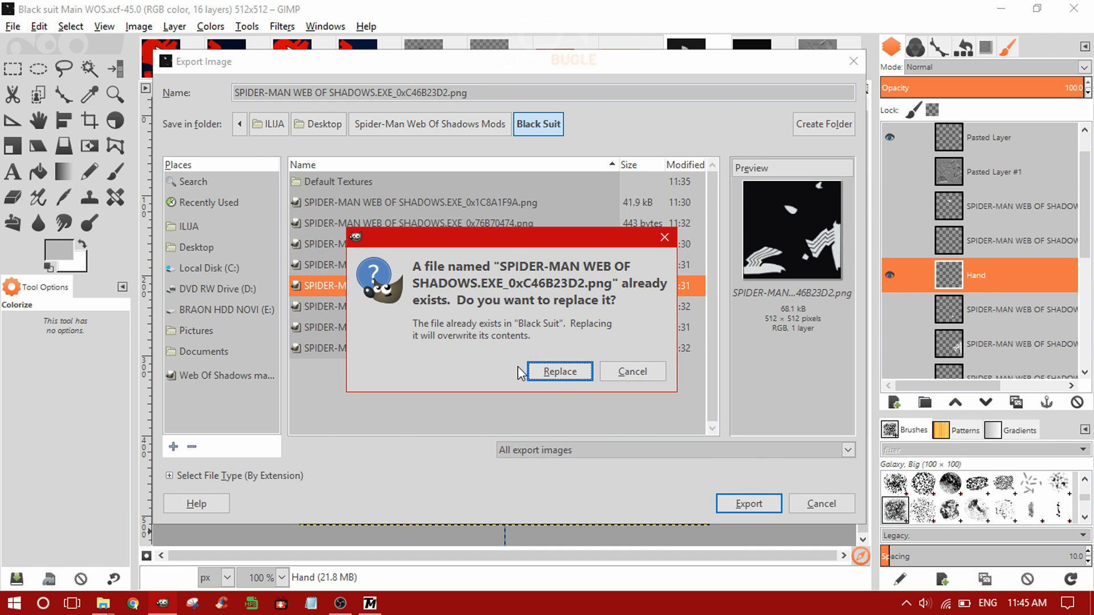
click(556, 372)
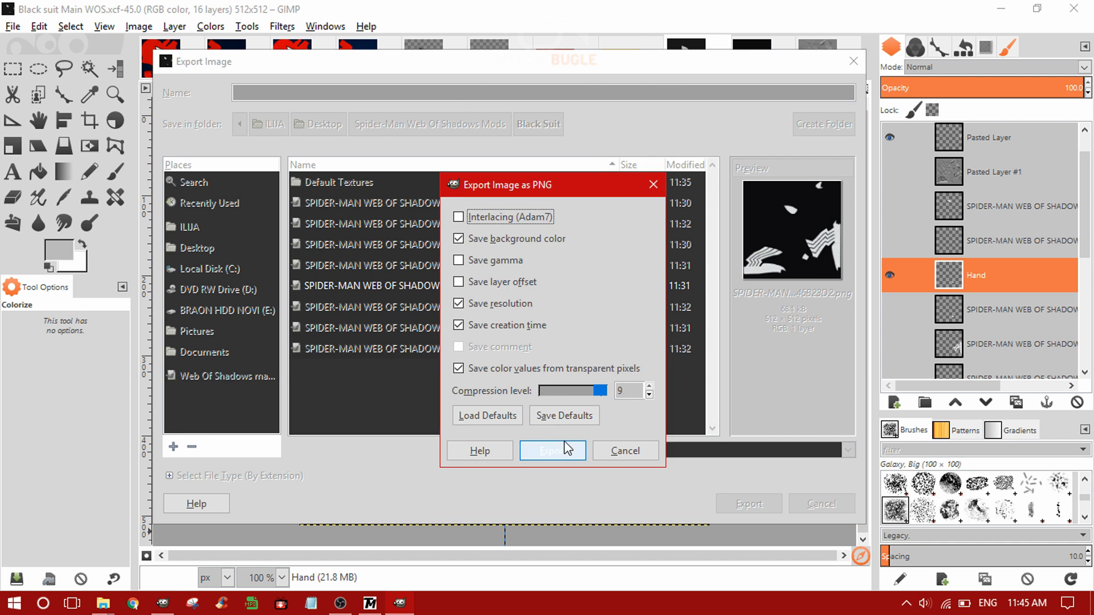
click(564, 448)
- Set the foreground to the suit's near-black colour and fill the 128x128 texture 0x76B70474 with it
click(749, 61)
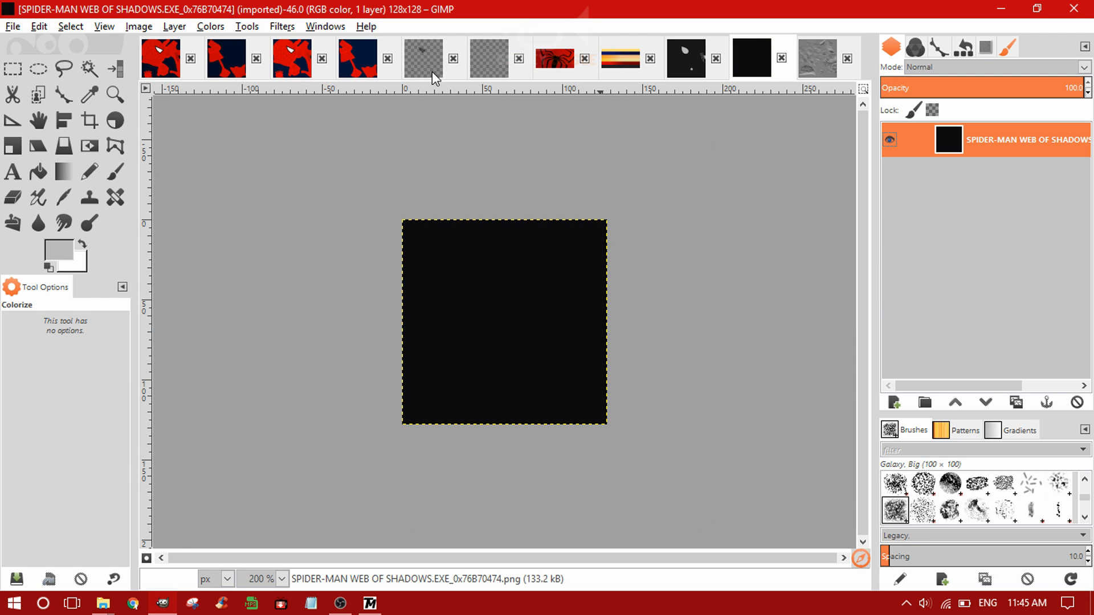
click(703, 59)
click(70, 249)
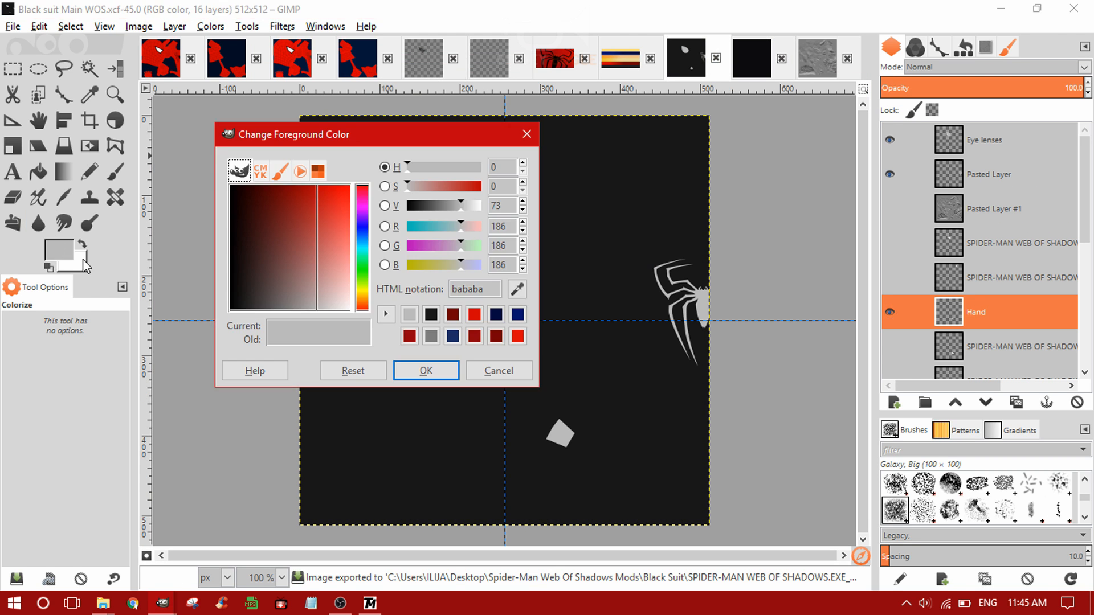
click(431, 314)
click(426, 371)
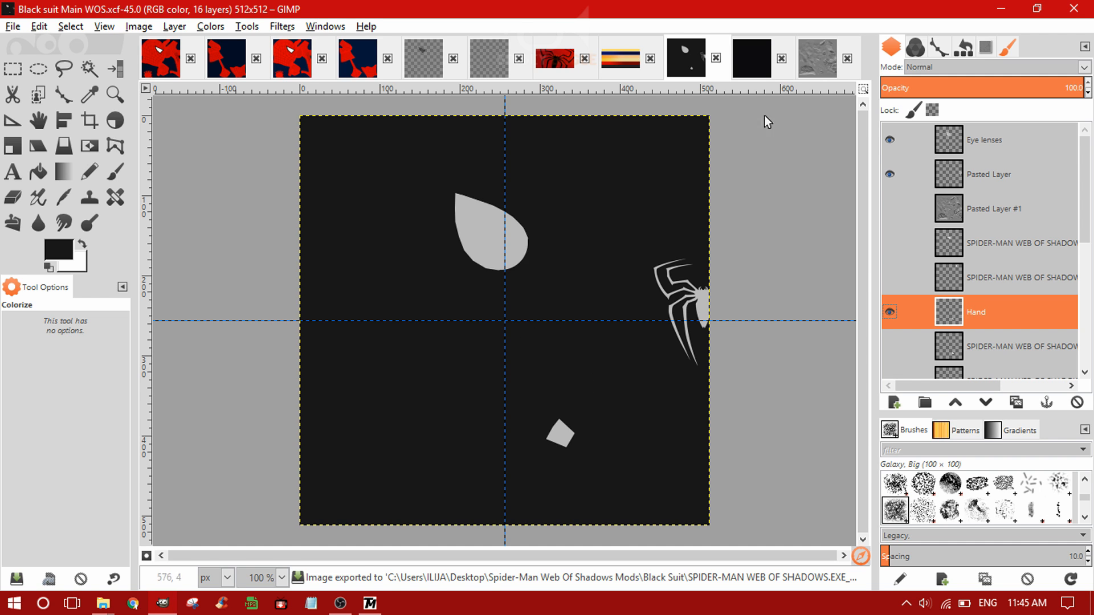
click(752, 57)
click(38, 26)
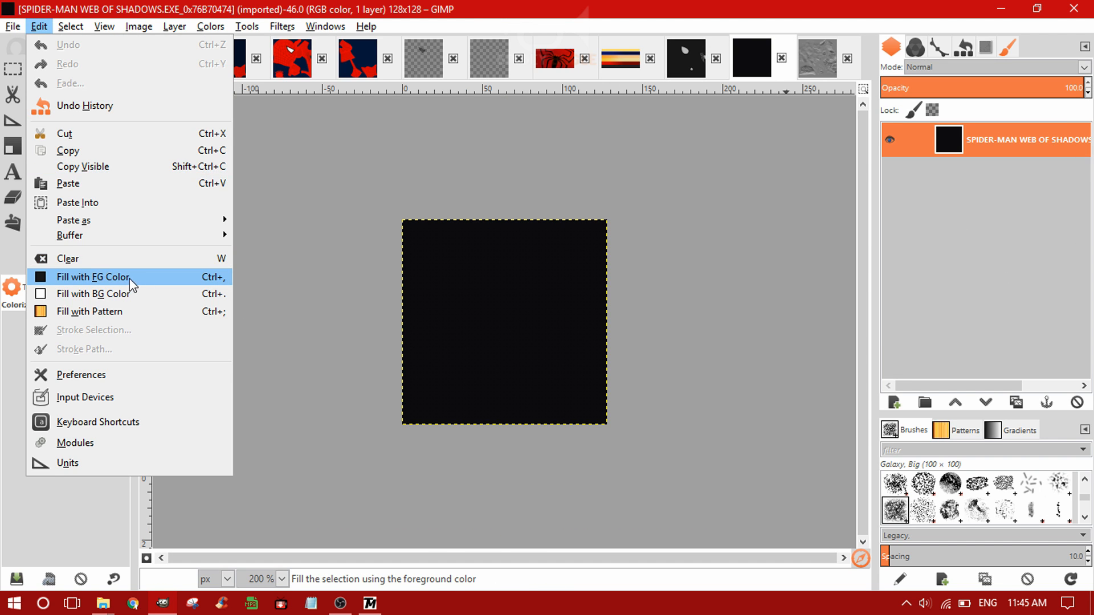
click(86, 276)
- Export the filled 128x128 texture as PNG, replacing SPIDER-MAN WEB OF SHADOWS.EXE_0x76B70474.png in the Black Suit folder
click(12, 26)
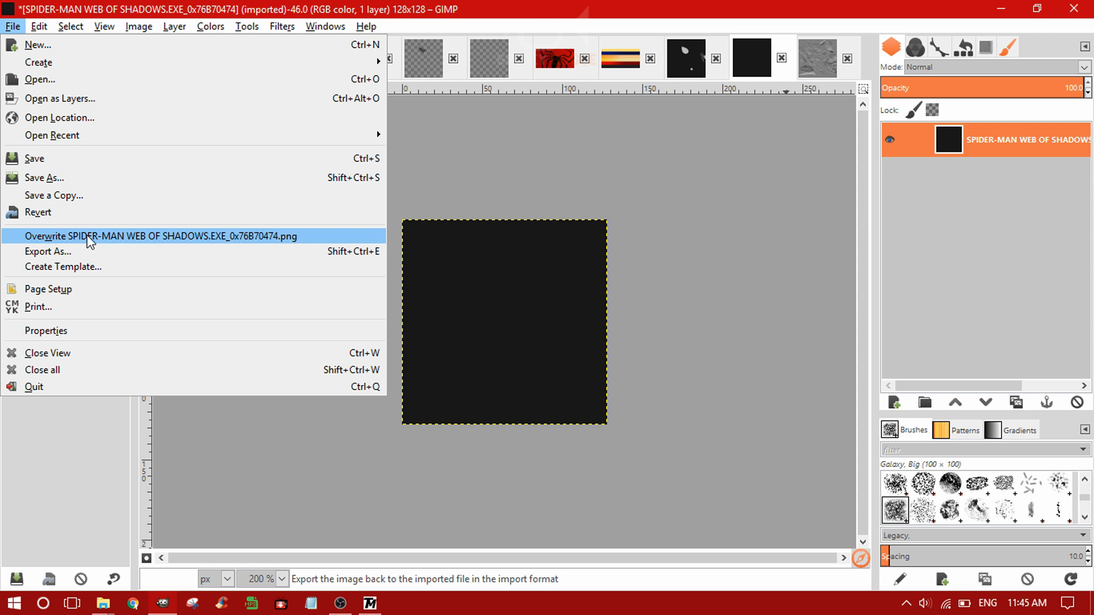
click(76, 251)
click(563, 250)
click(556, 231)
click(556, 209)
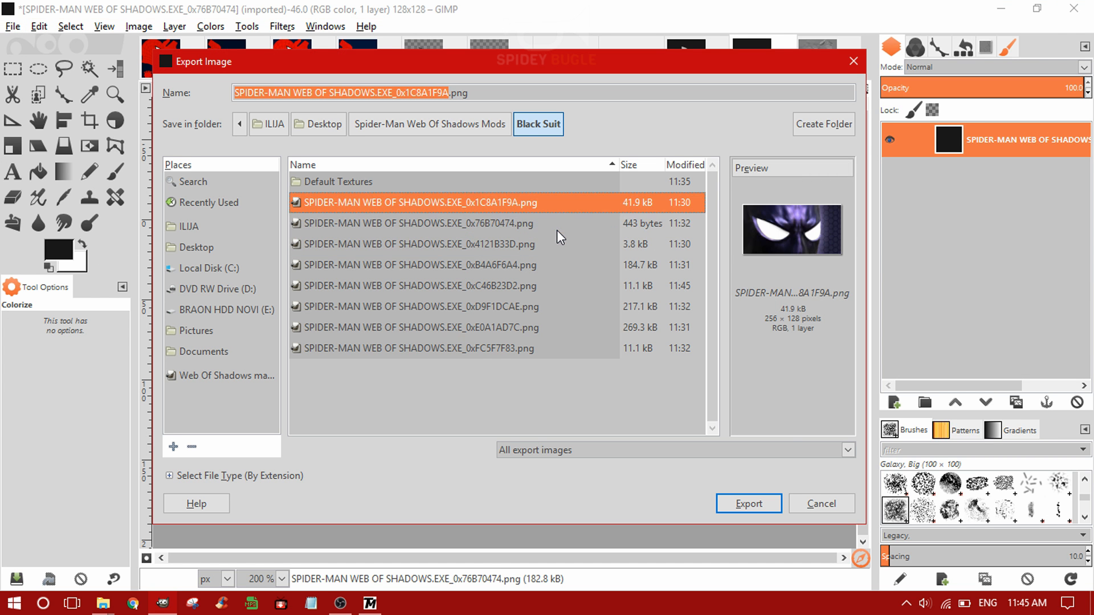
click(556, 230)
click(751, 504)
click(554, 368)
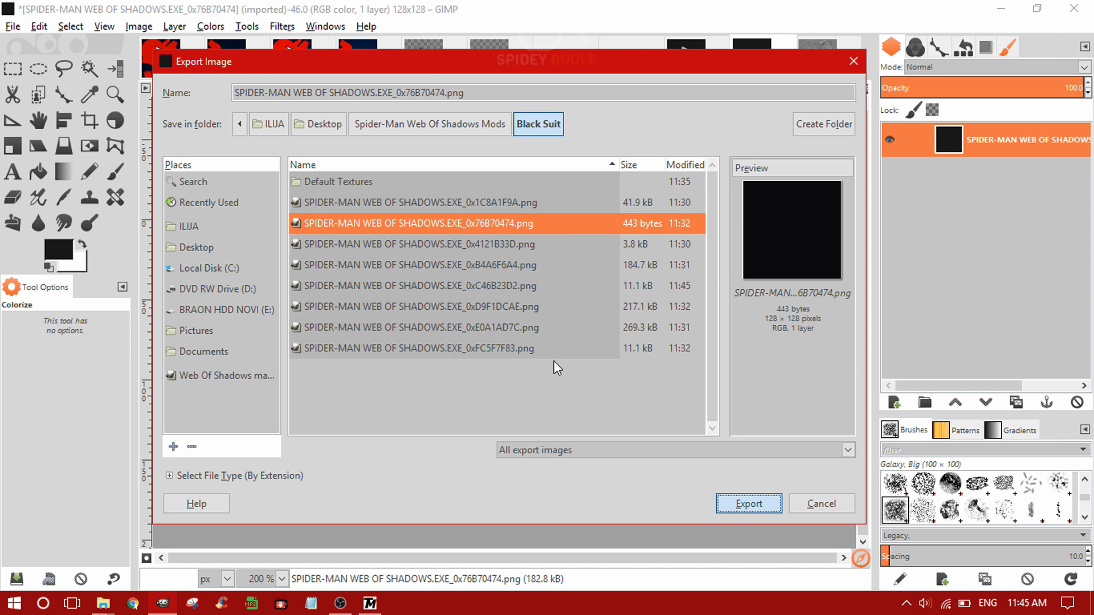
click(554, 450)
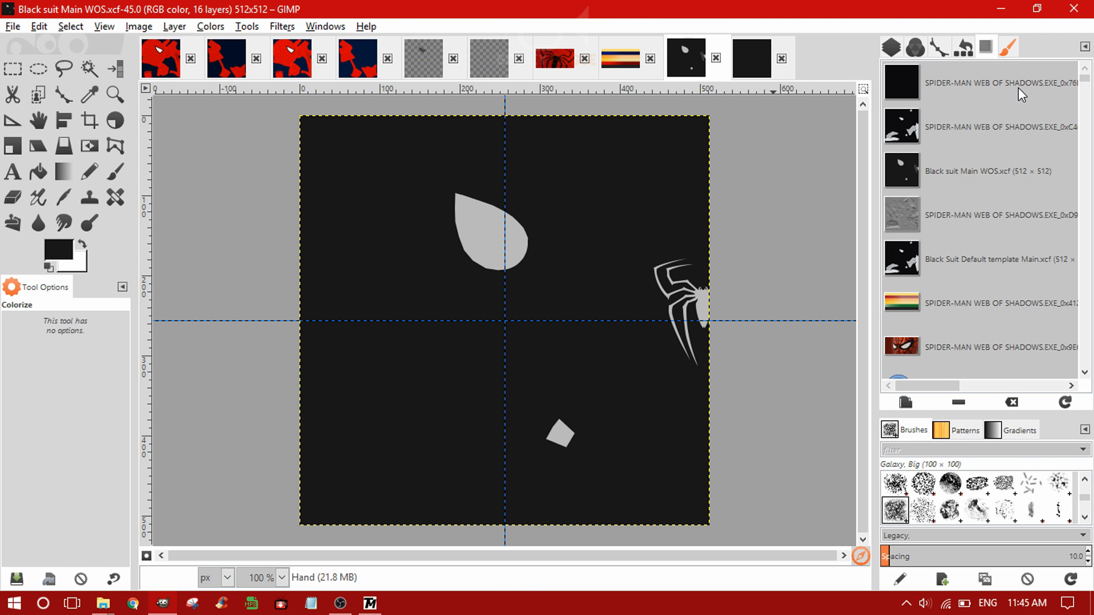
- Open another copy of Black suit Main WOS.xcf from the recent documents and lighten its Main layer slightly with Hue-Saturation
double_click(953, 168)
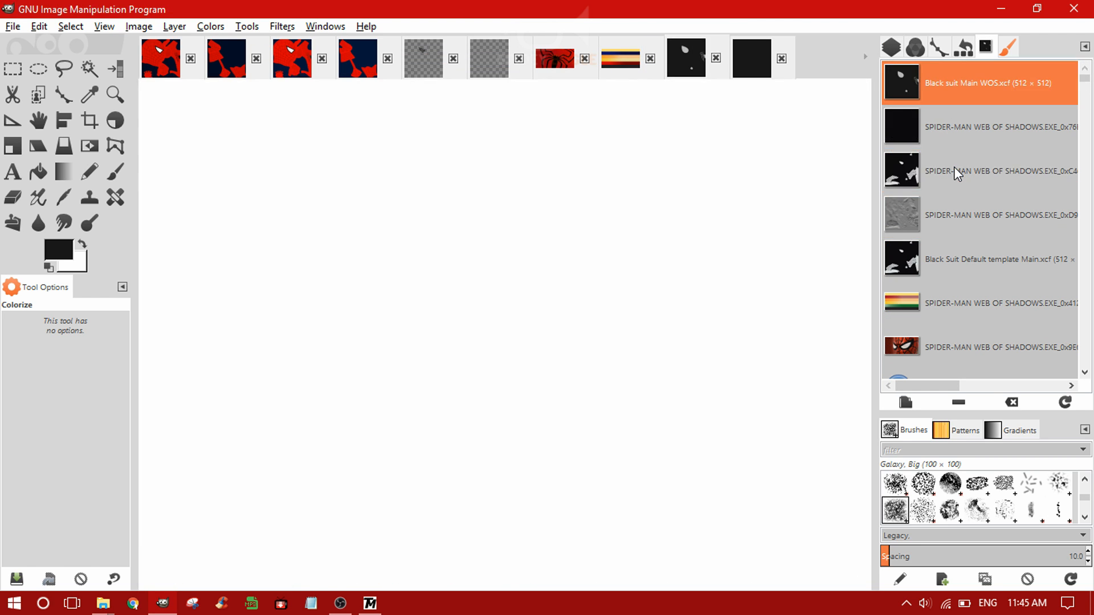
click(891, 47)
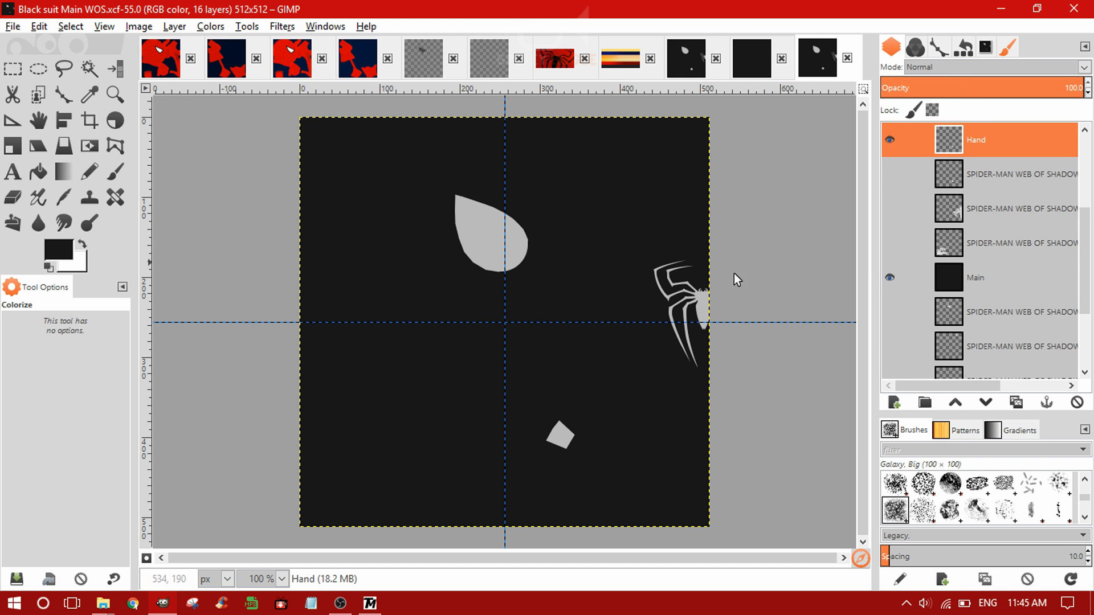
click(957, 276)
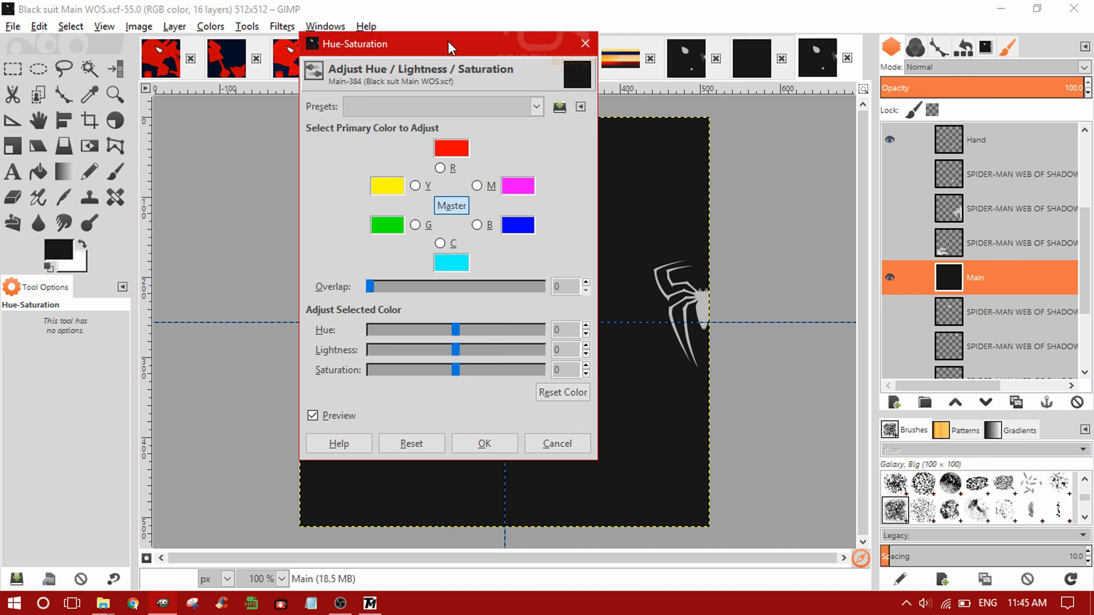
drag(448, 41, 870, 66)
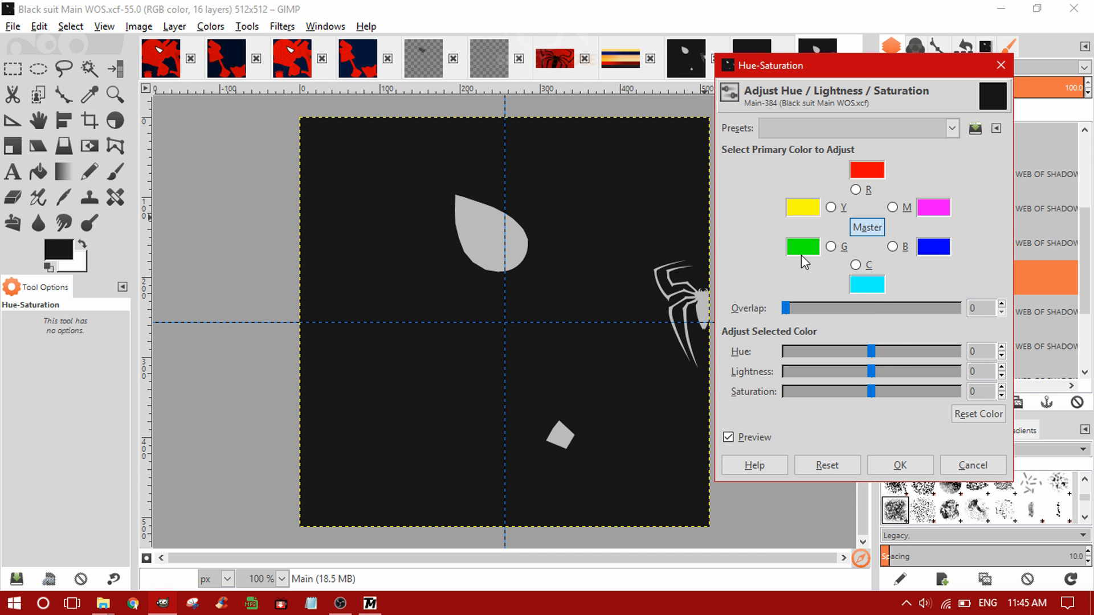
drag(870, 371, 888, 374)
click(901, 464)
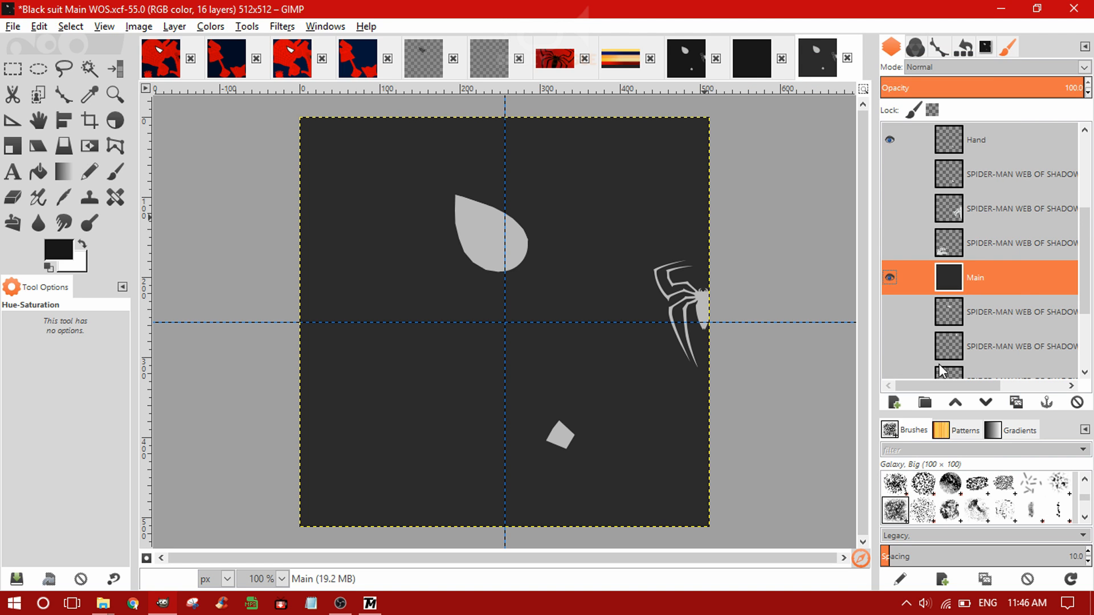
- Colorize the Eye lenses layer to pure white with a lightness of 100
scroll(993, 193, up, 5)
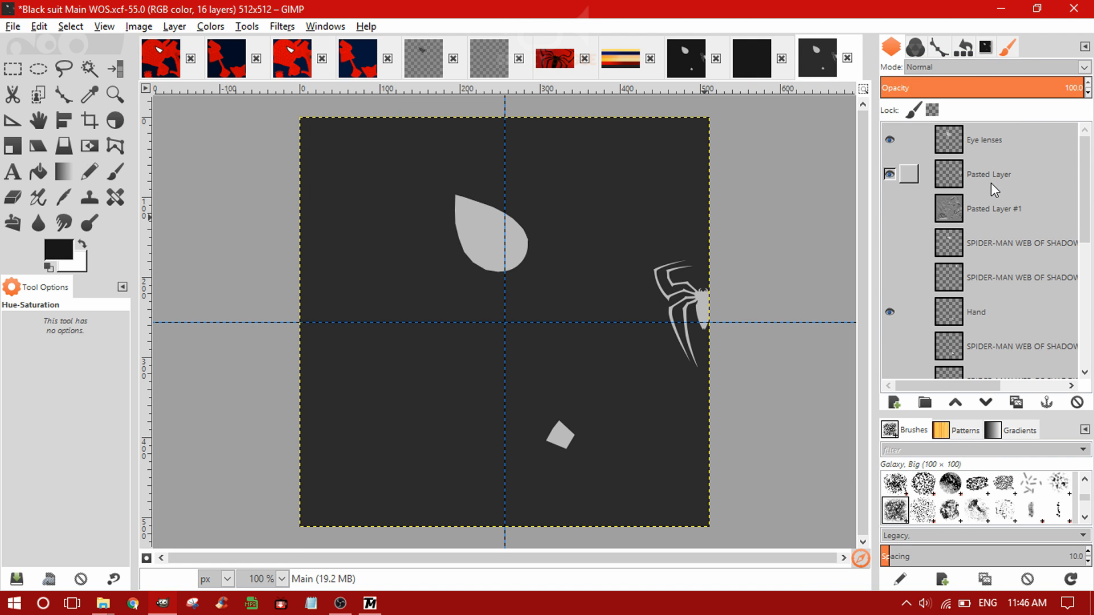
click(983, 142)
click(212, 26)
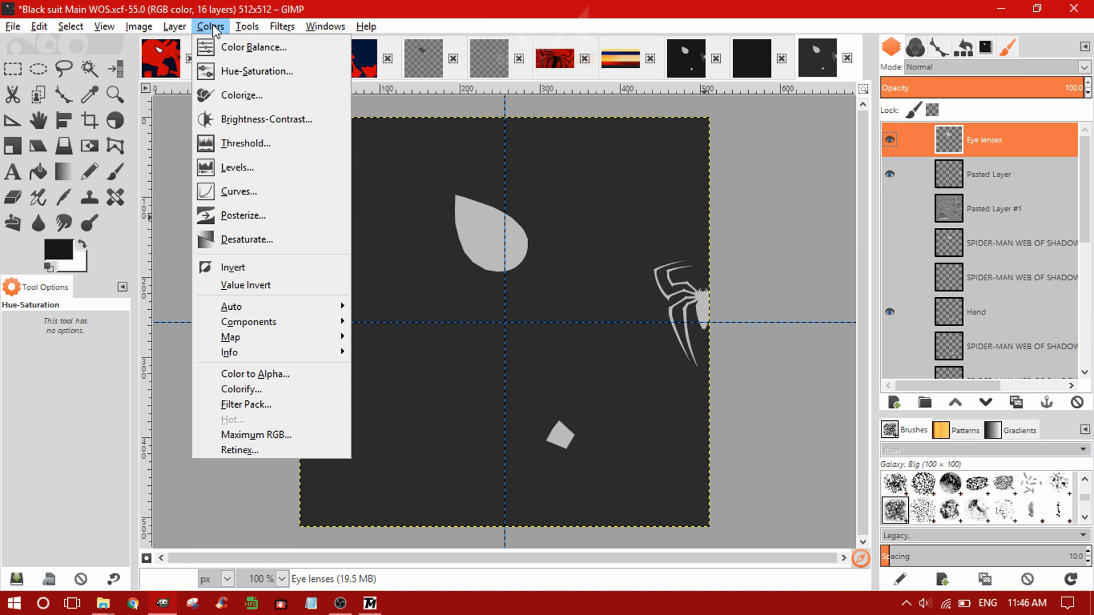
click(254, 97)
drag(904, 238, 1033, 239)
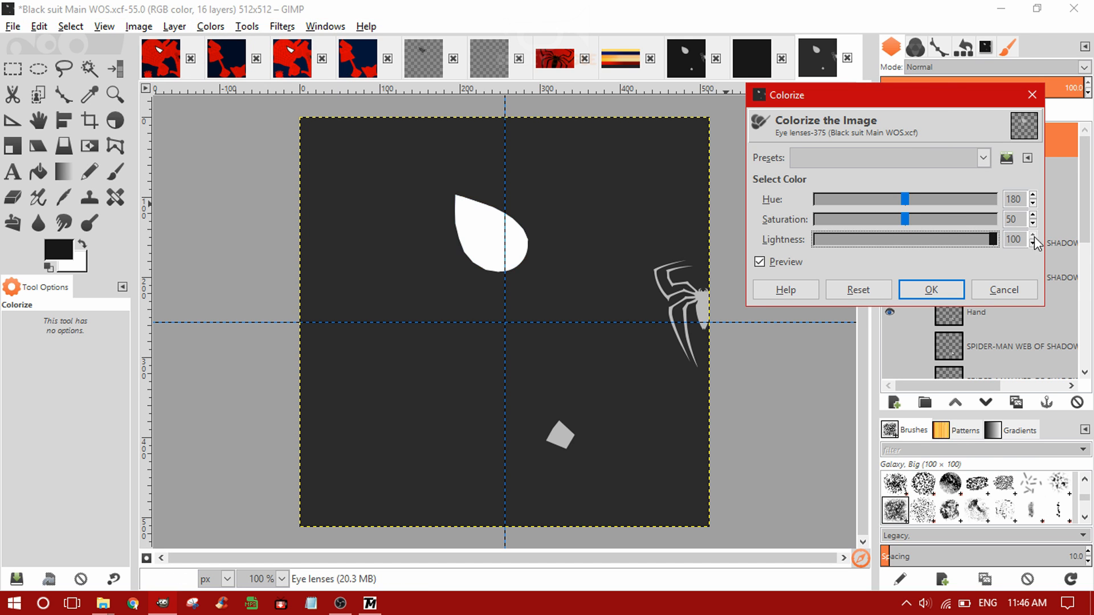
click(935, 289)
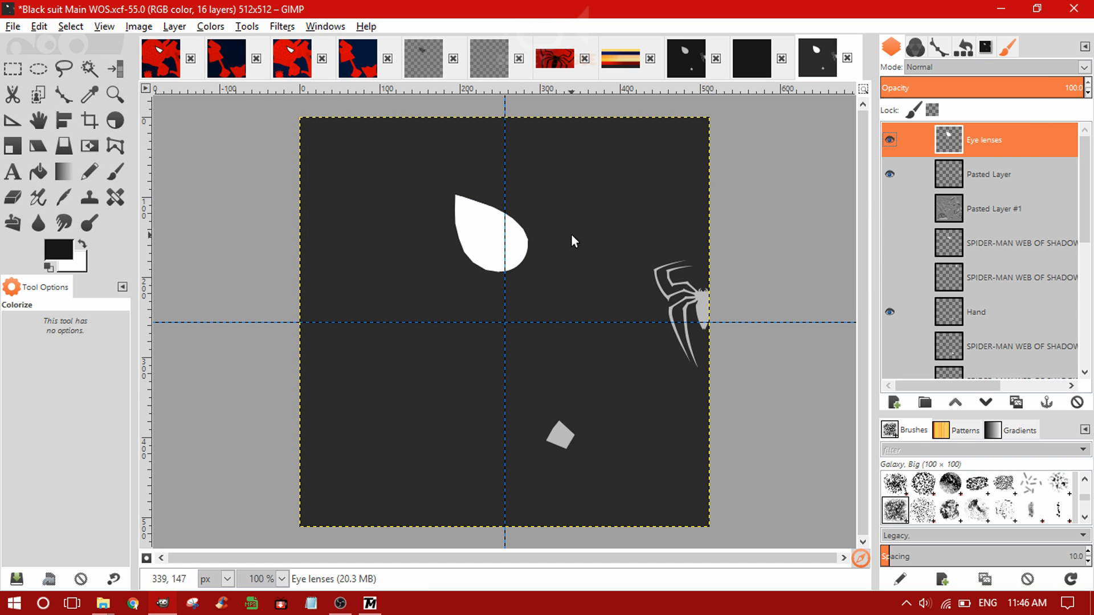
- Colorize the spider logo on Pasted Layer to pure white using maximum lightness
click(986, 170)
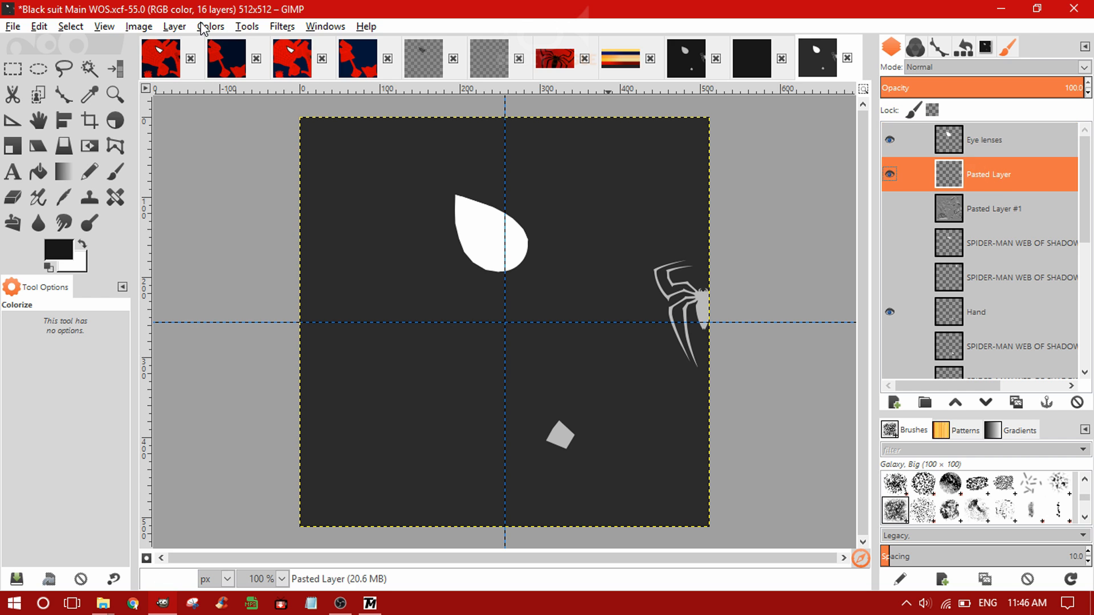
click(211, 26)
click(254, 97)
drag(904, 240, 1026, 239)
click(931, 290)
- Colorize the Hand layer's patch to pure white using maximum lightness
click(999, 313)
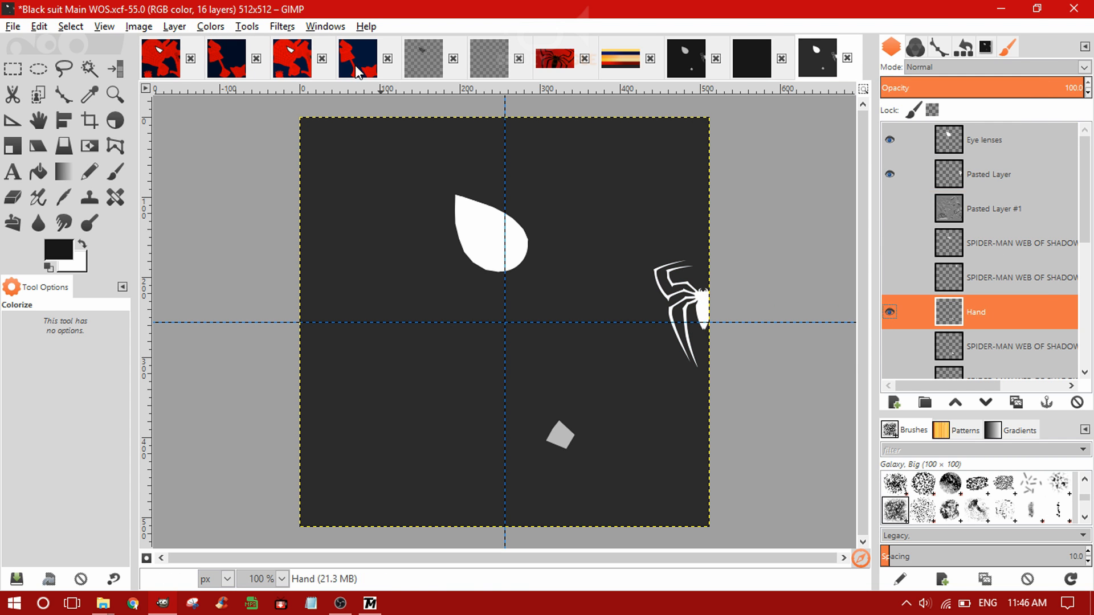
click(210, 26)
click(255, 97)
drag(905, 239, 1025, 239)
click(930, 289)
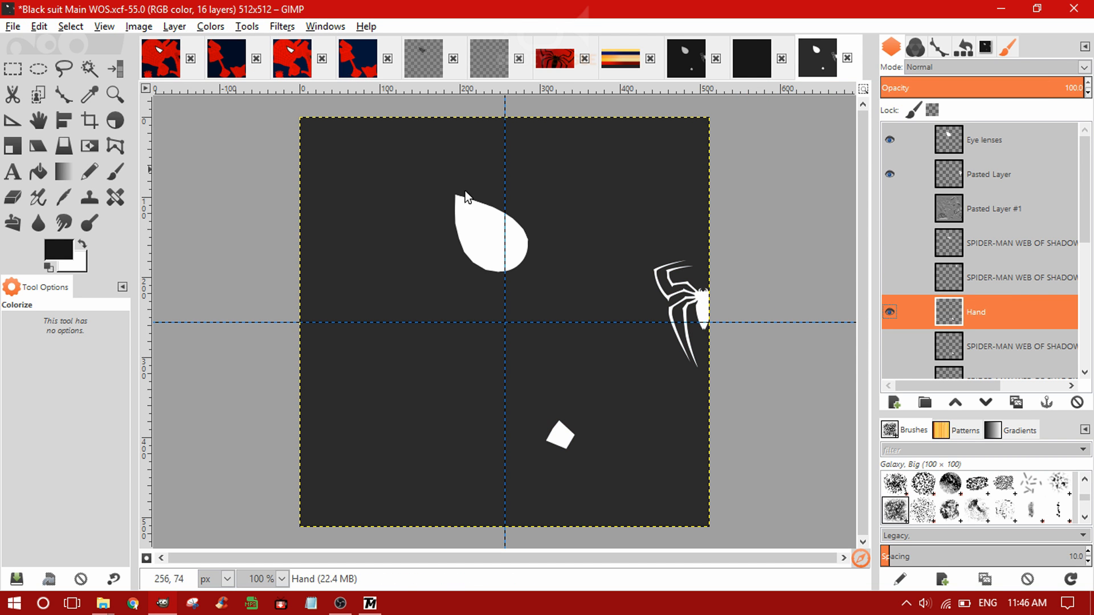
- Export the lightened copy as PNG, replacing SPIDER-MAN WEB OF SHADOWS.EXE_0xE0A1AD7C.png in the Black Suit folder
click(12, 27)
click(54, 215)
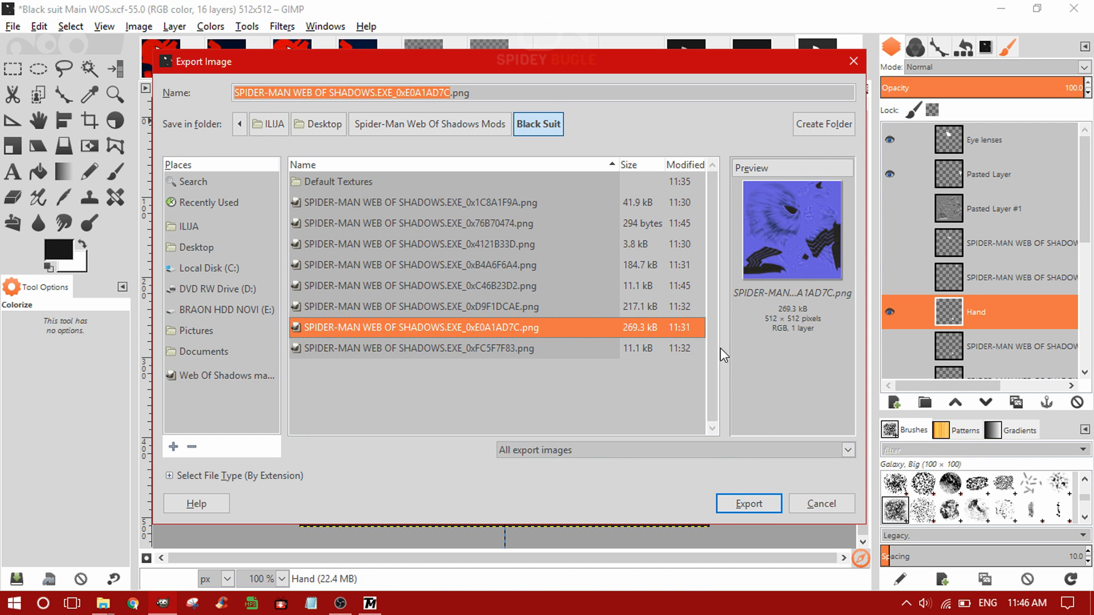
click(751, 510)
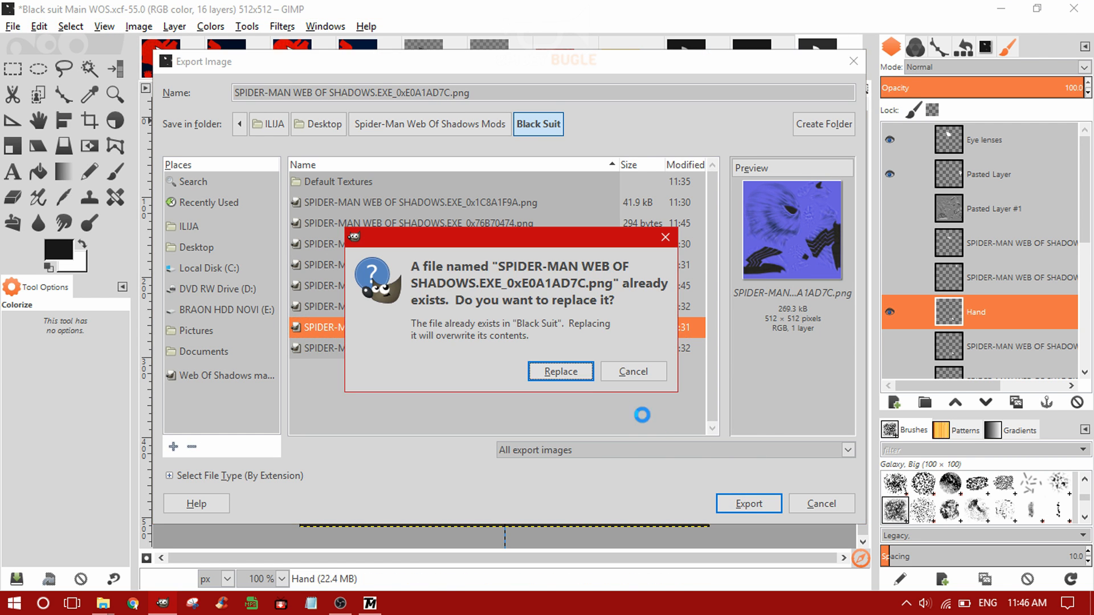
click(564, 371)
click(583, 449)
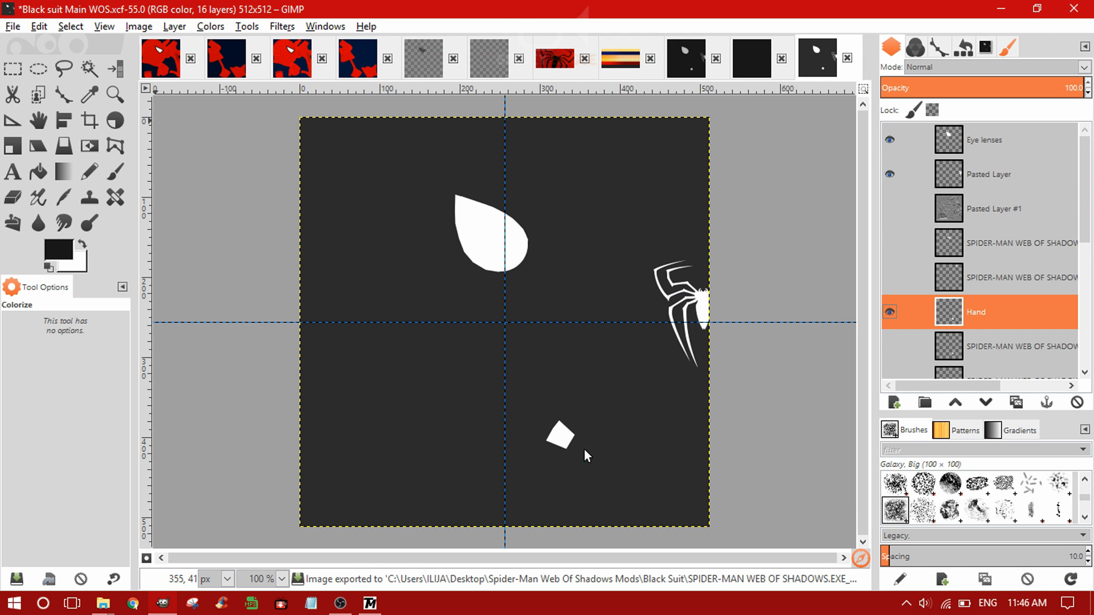
- Open SPIDER-MAN WEB OF SHADOWS.EXE_0xFC5F7F83.png from the Black Suit folder in GIMP for editing
mouse_move(104, 607)
click(208, 542)
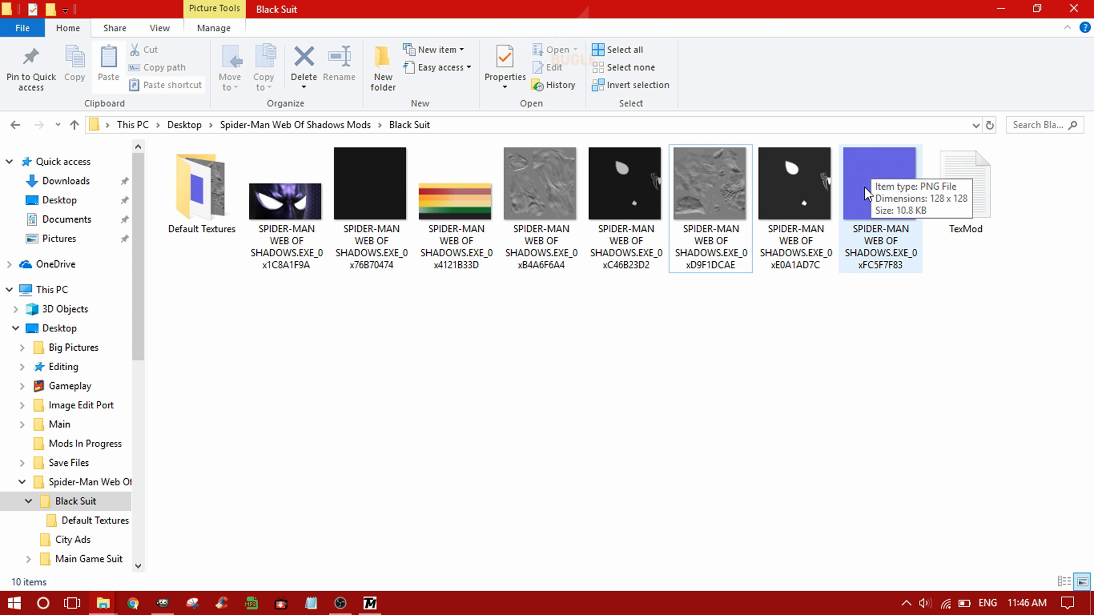
right_click(874, 168)
mouse_move(737, 270)
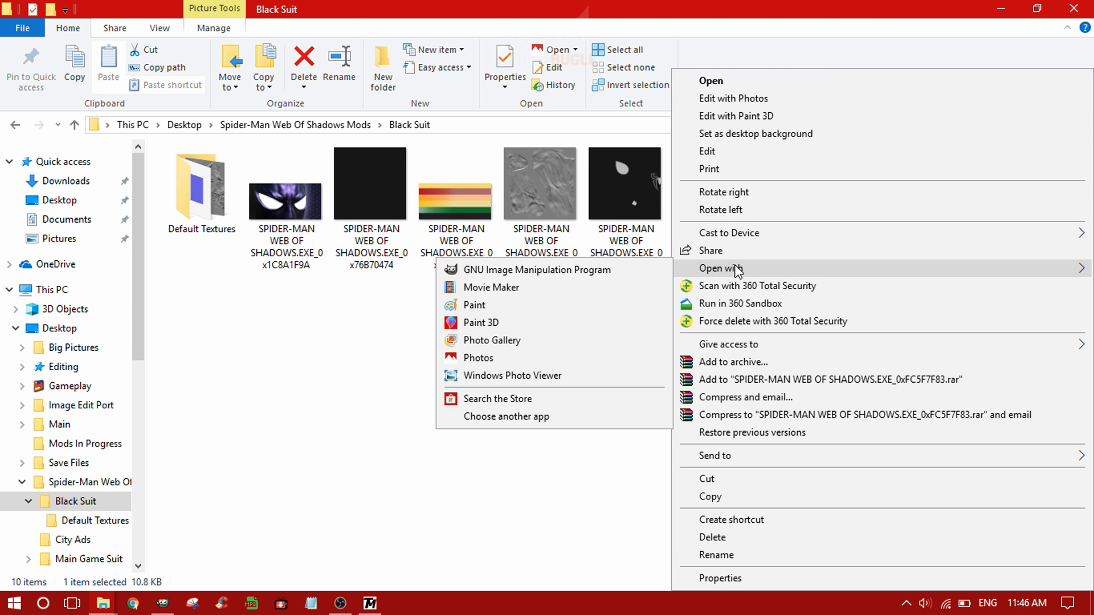
click(570, 270)
- Sample the lightened suit's dark grey 2b2b2b as the foreground color and fill the 0xFC5F7F83 texture with it
click(516, 289)
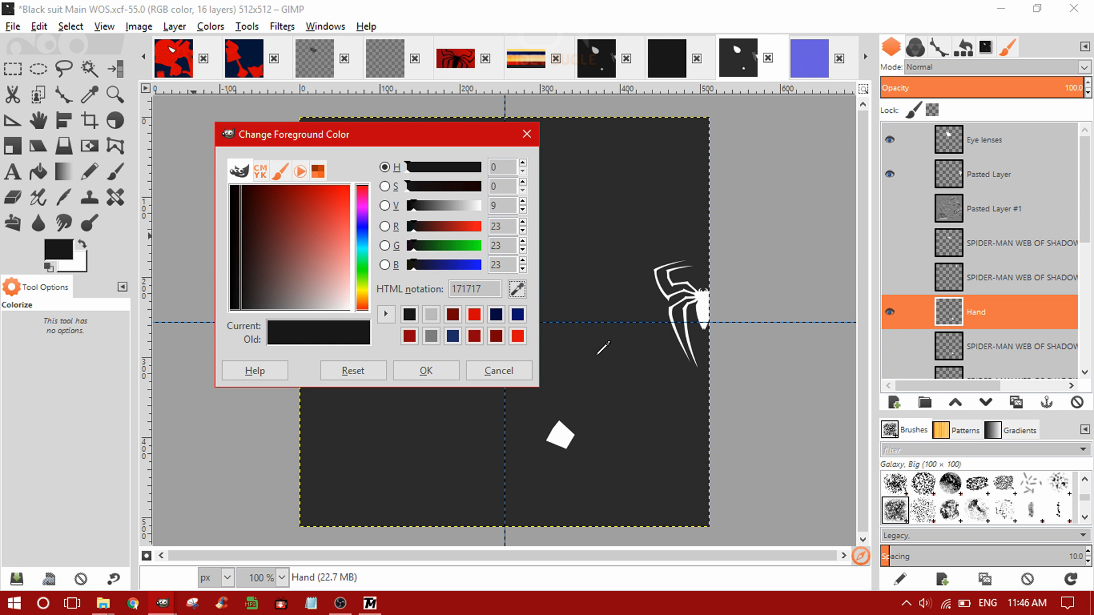
click(598, 354)
click(431, 371)
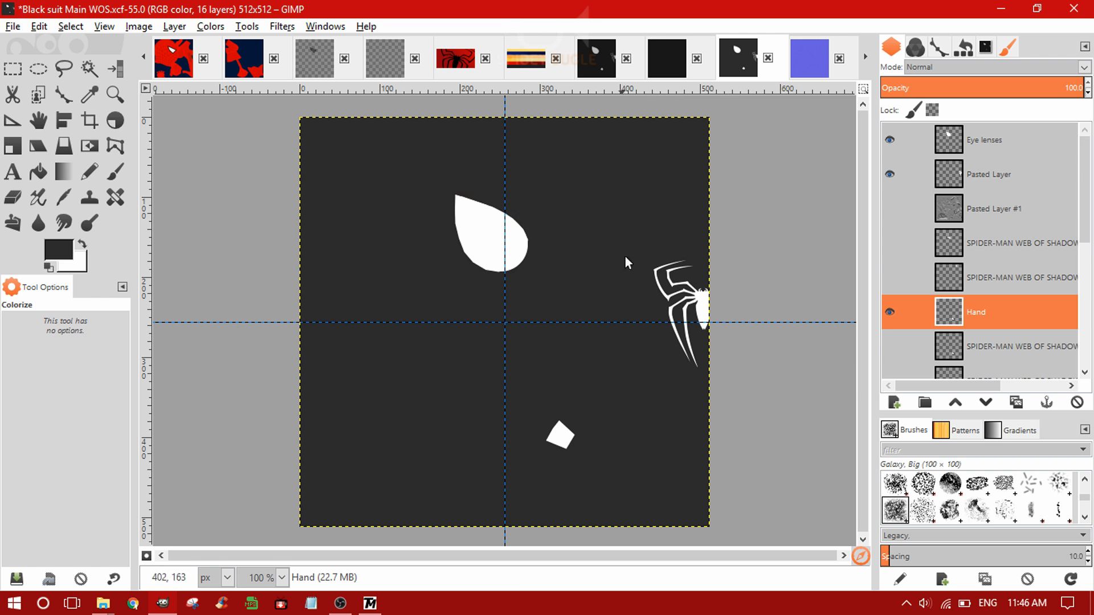
click(811, 70)
click(38, 27)
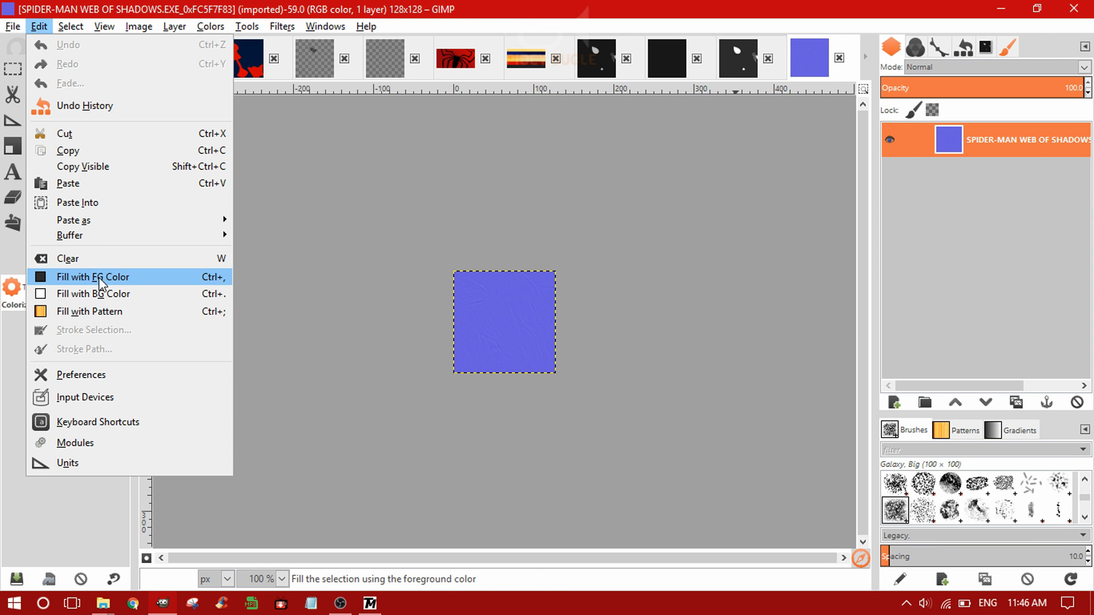
click(111, 277)
- Export the dark grey texture as PNG, replacing SPIDER-MAN WEB OF SHADOWS.EXE_0xFC5F7F83.png in the Black Suit folder
click(13, 27)
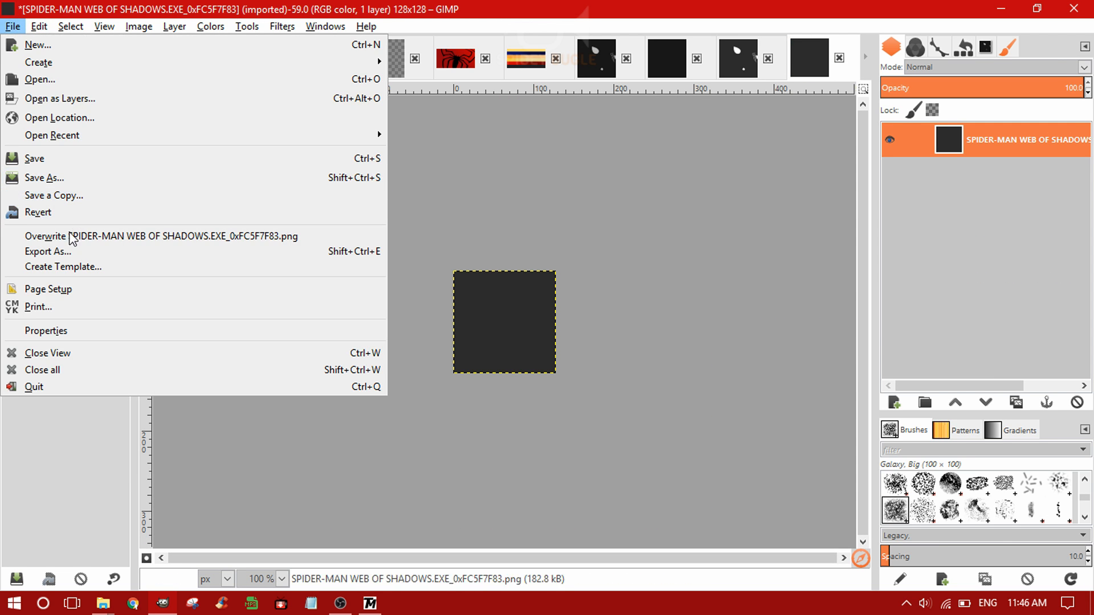
click(70, 248)
click(336, 276)
key(Down)
key(Down)
key(Down)
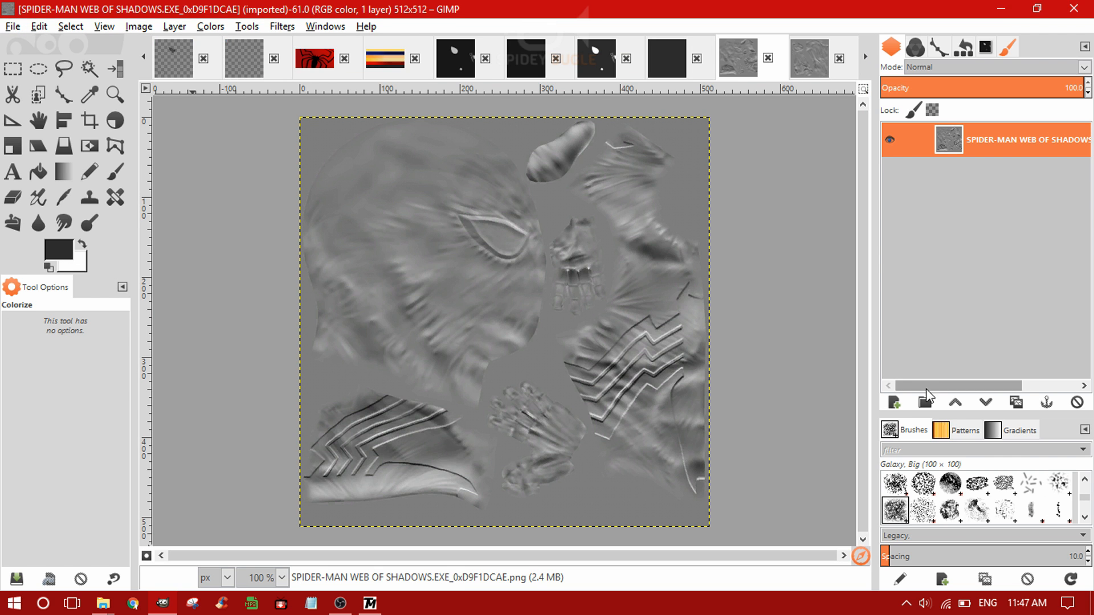
- Add a transparent layer named Main to both the 0xD9F1DCAE and 0xB4A6F6A4 bump textures
click(894, 402)
click(912, 531)
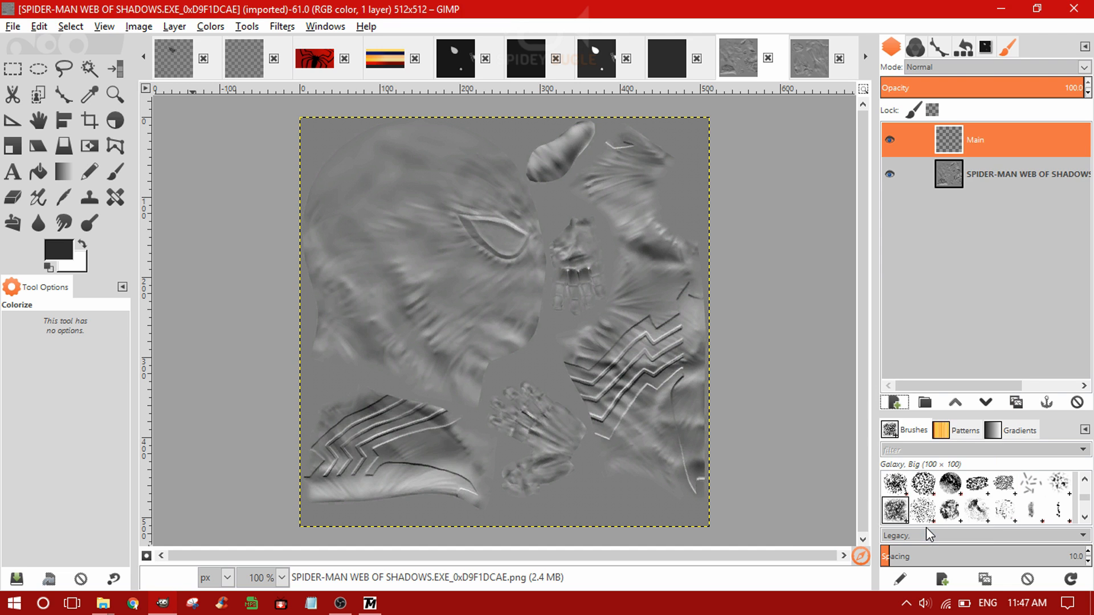
click(816, 59)
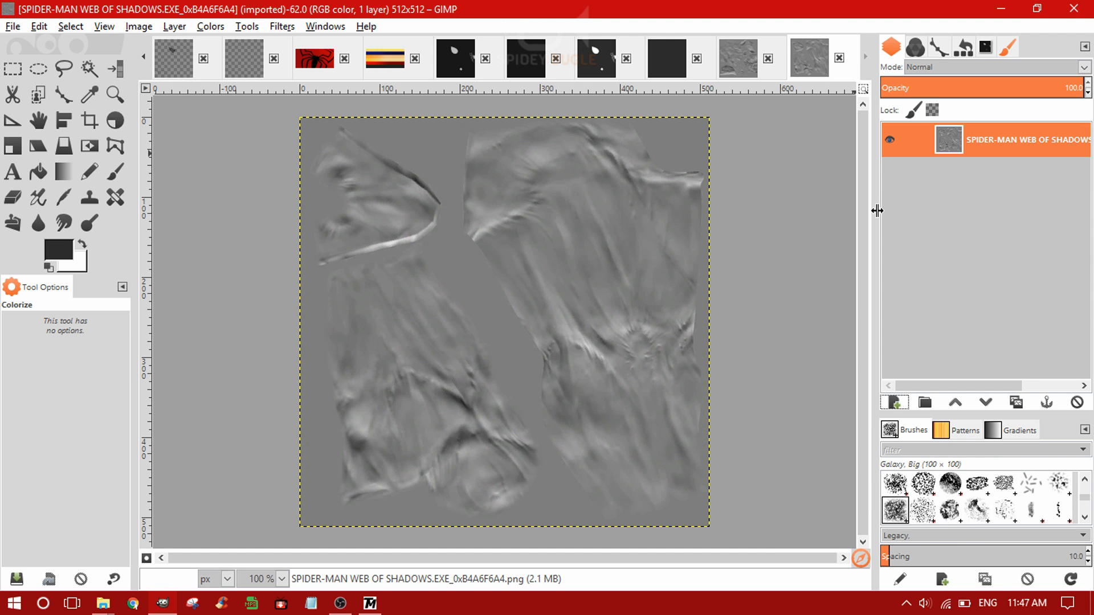
click(905, 403)
key(Return)
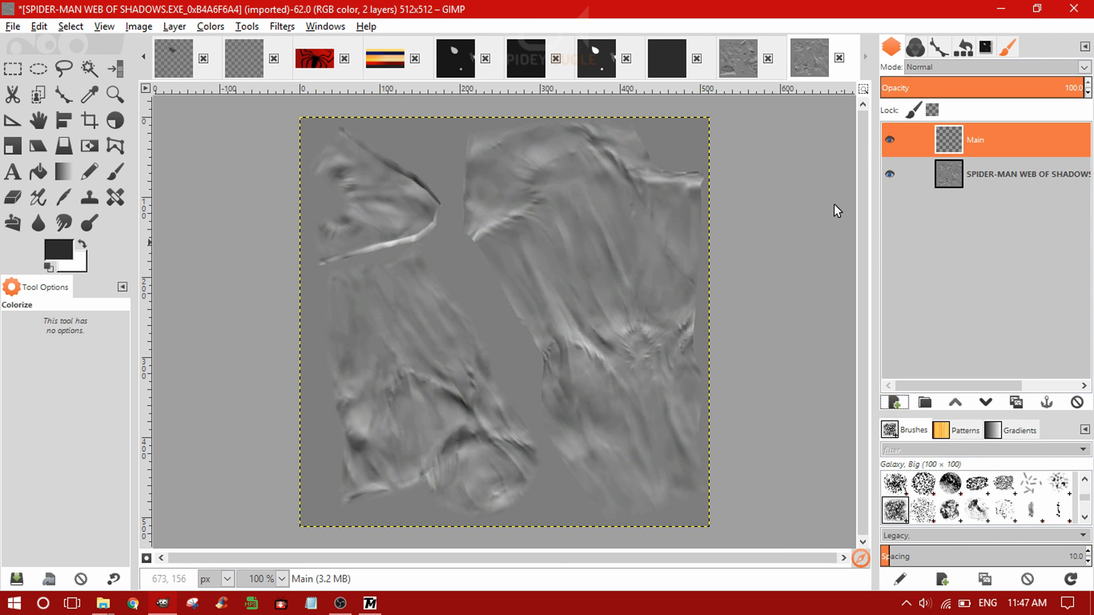
- Sample the bump texture's flat grey as the foreground color and fill the Main layer of both bump textures with it
click(59, 249)
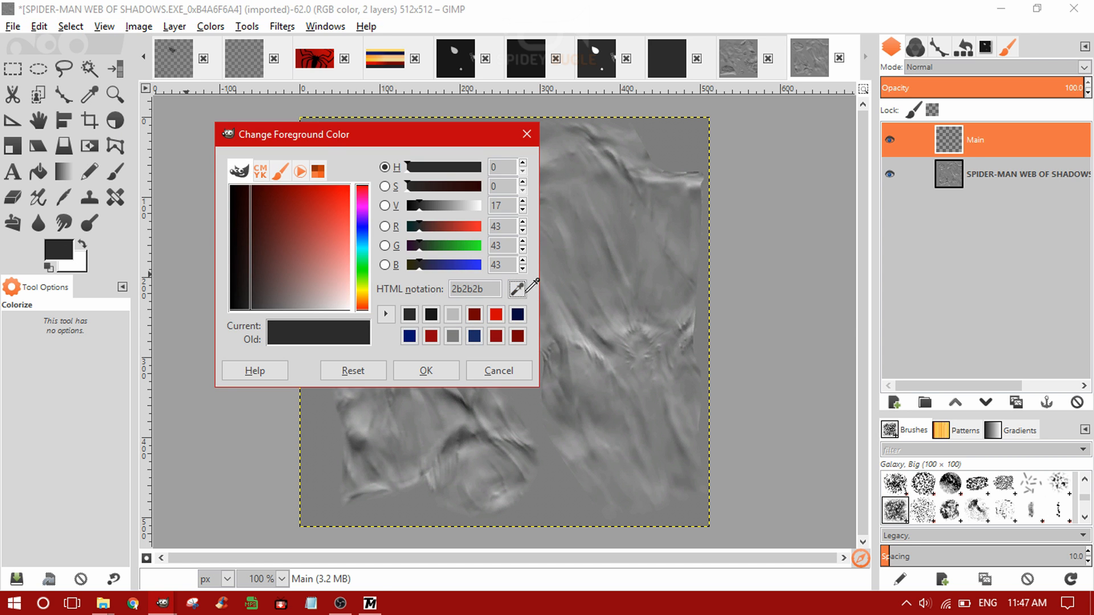
click(426, 371)
click(39, 26)
click(39, 27)
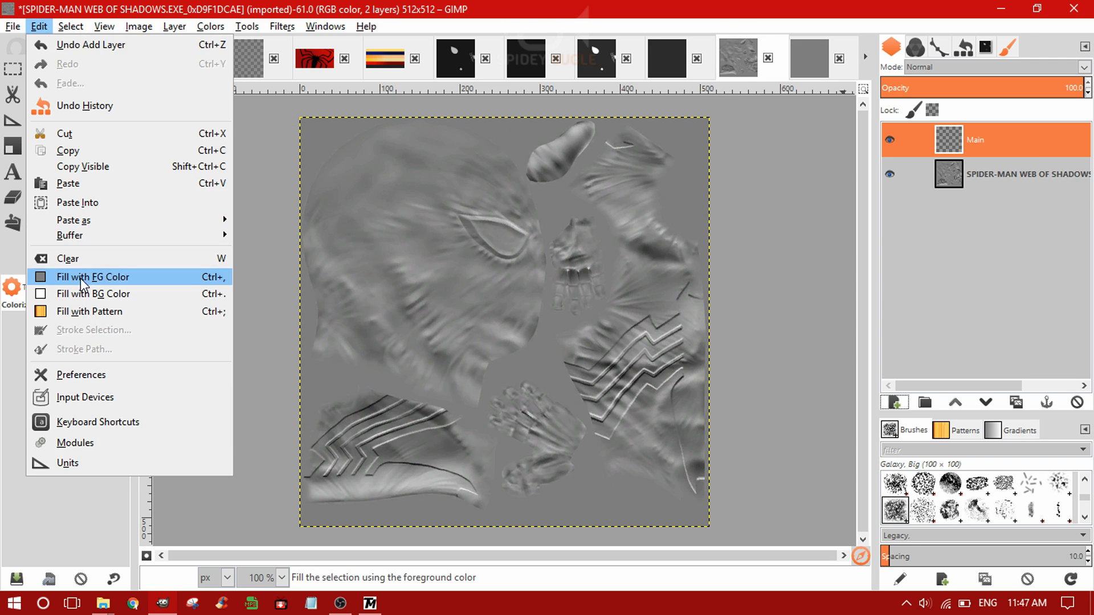
click(80, 276)
- Copy the white Eye lenses layer from the lightened suit into the 0xD9F1DCAE texture as a new layer
click(596, 57)
click(988, 149)
key(ctrl+c)
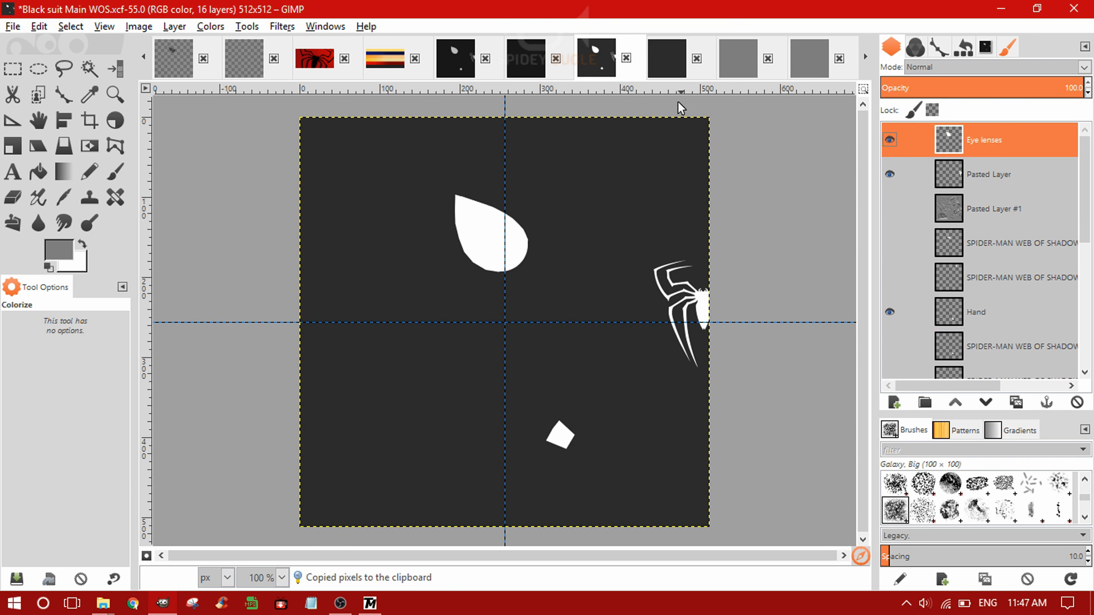
click(739, 67)
key(ctrl+v)
click(894, 402)
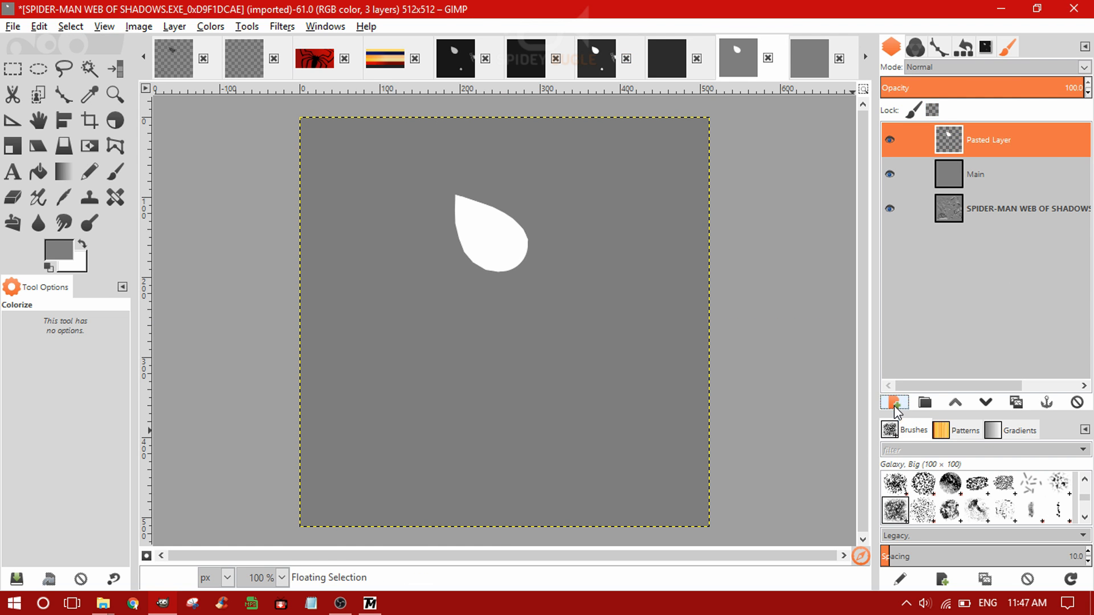
- Copy the white spider logo layer from the lightened suit into the 0xD9F1DCAE texture as a new layer
click(325, 26)
click(371, 308)
click(968, 176)
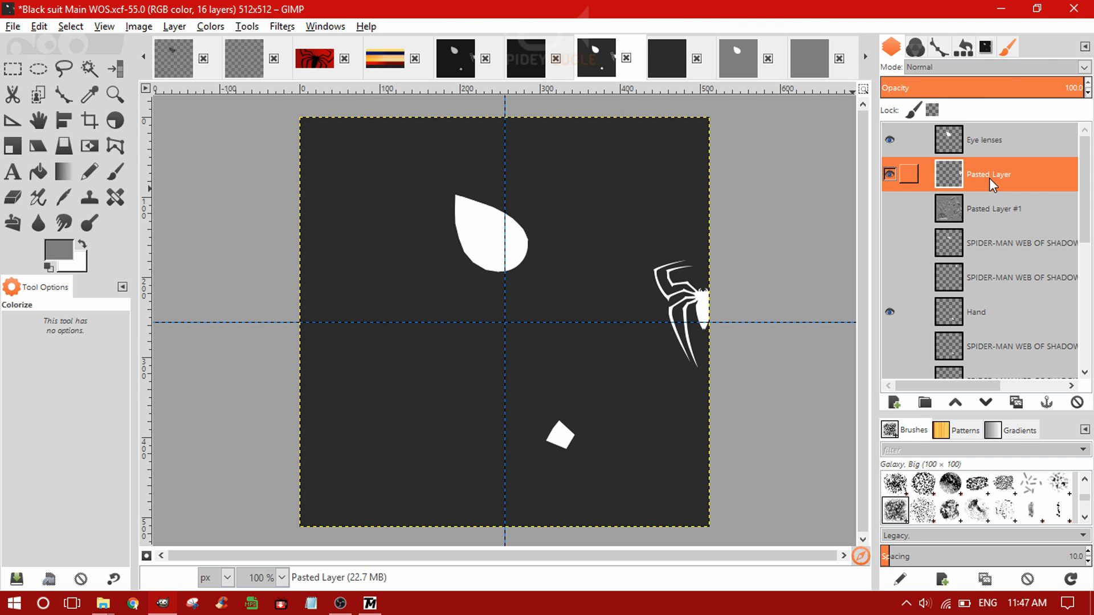
key(ctrl+c)
click(738, 62)
key(ctrl+v)
click(894, 403)
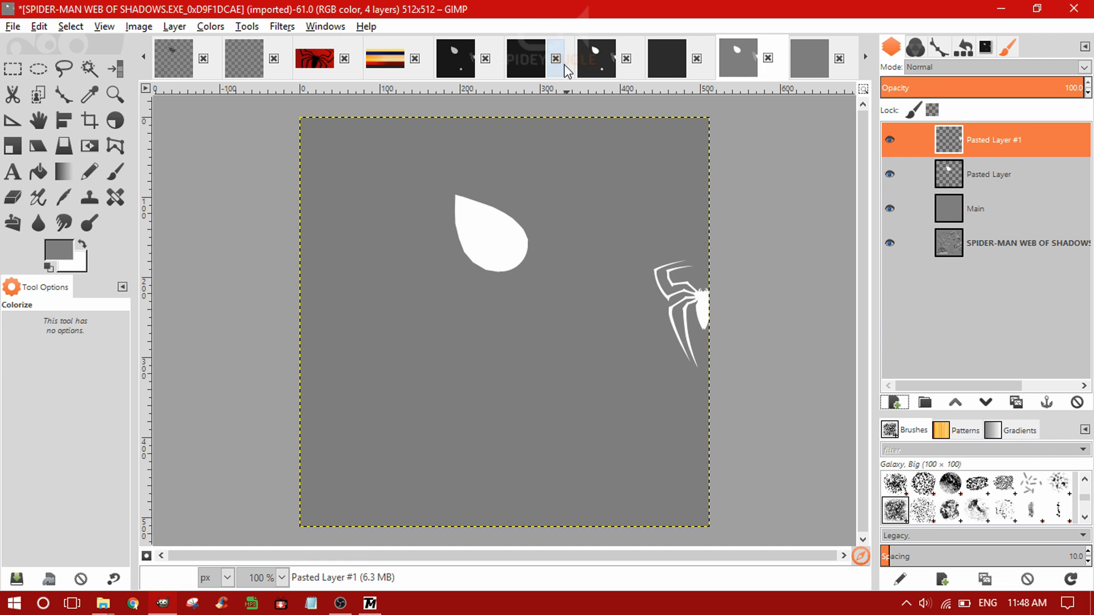
click(324, 26)
click(384, 58)
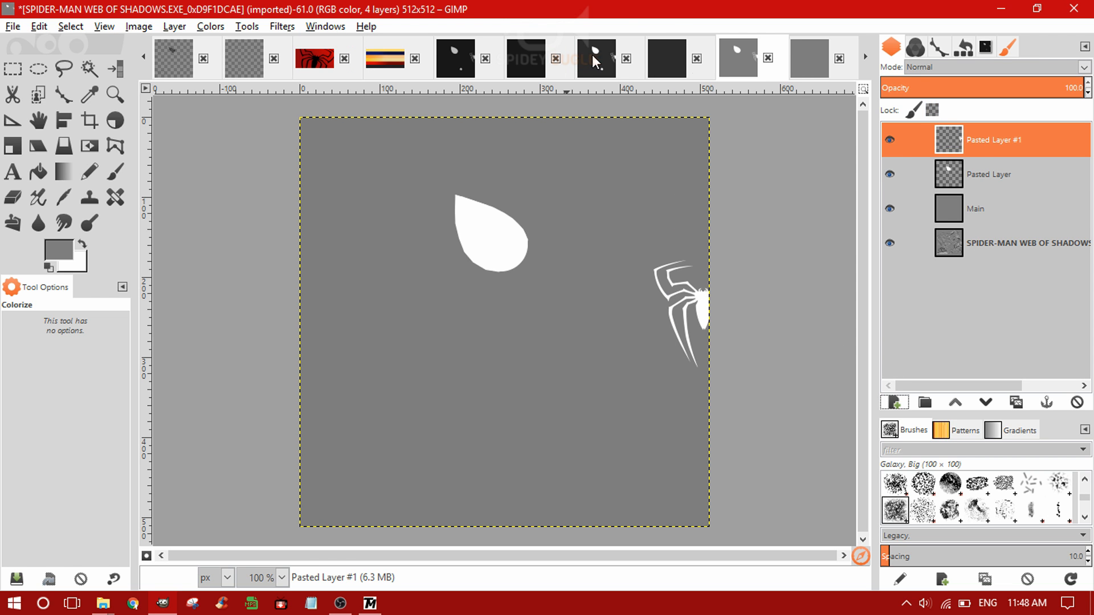
- Set the Main layer's opacity to 50 in the 0xB4A6F6A4 texture and hide the original texture layer beneath it
click(821, 63)
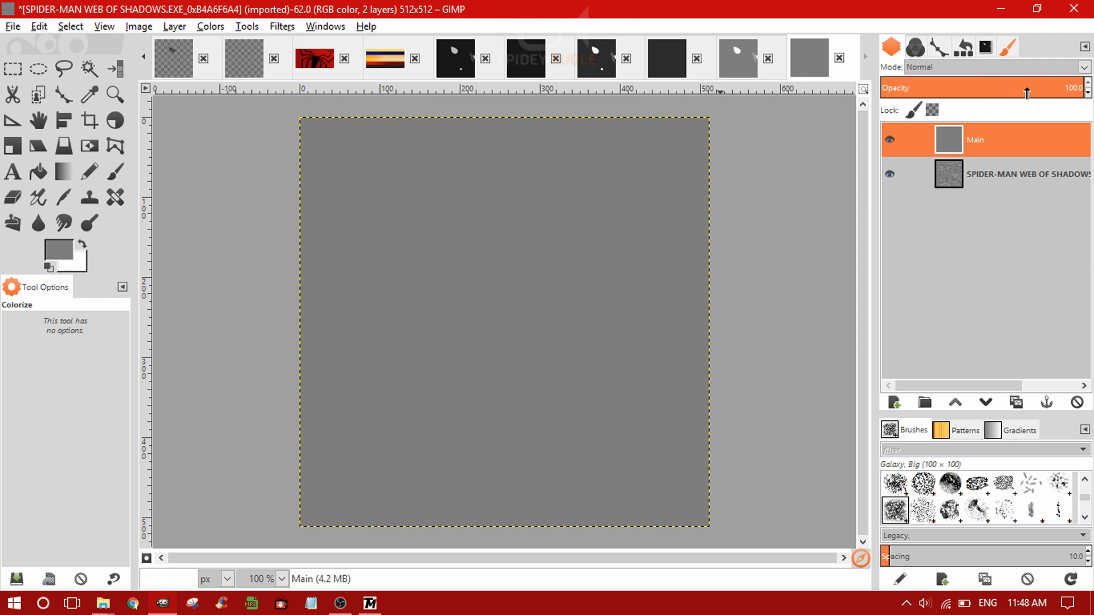
drag(1027, 92, 996, 86)
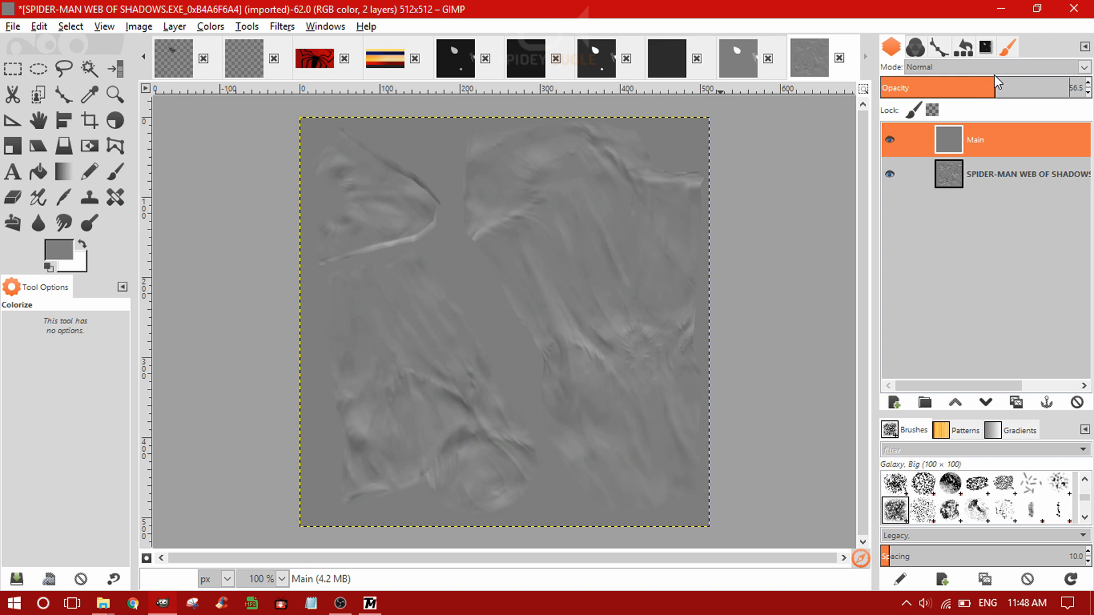
key(Right)
key(Right)
key(Right)
key(Right)
key(BackSpace)
key(BackSpace)
key(BackSpace)
text(50.0)
click(889, 174)
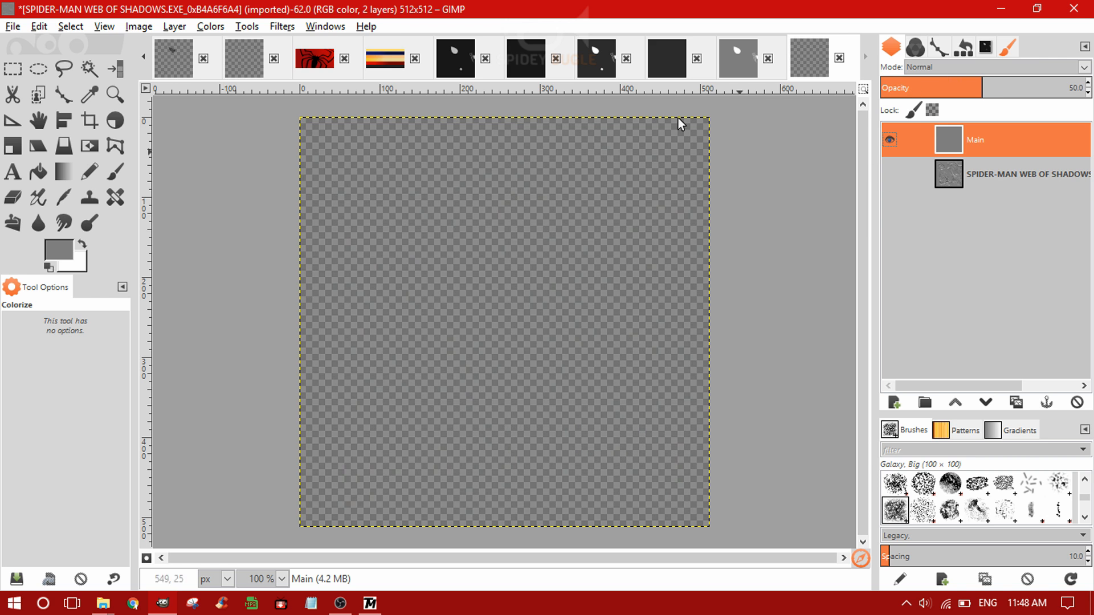
- Export the half-transparent grey texture as PNG, replacing SPIDER-MAN WEB OF SHADOWS.EXE_0xB4A6F6A4.png in the Black Suit folder
click(12, 27)
click(47, 247)
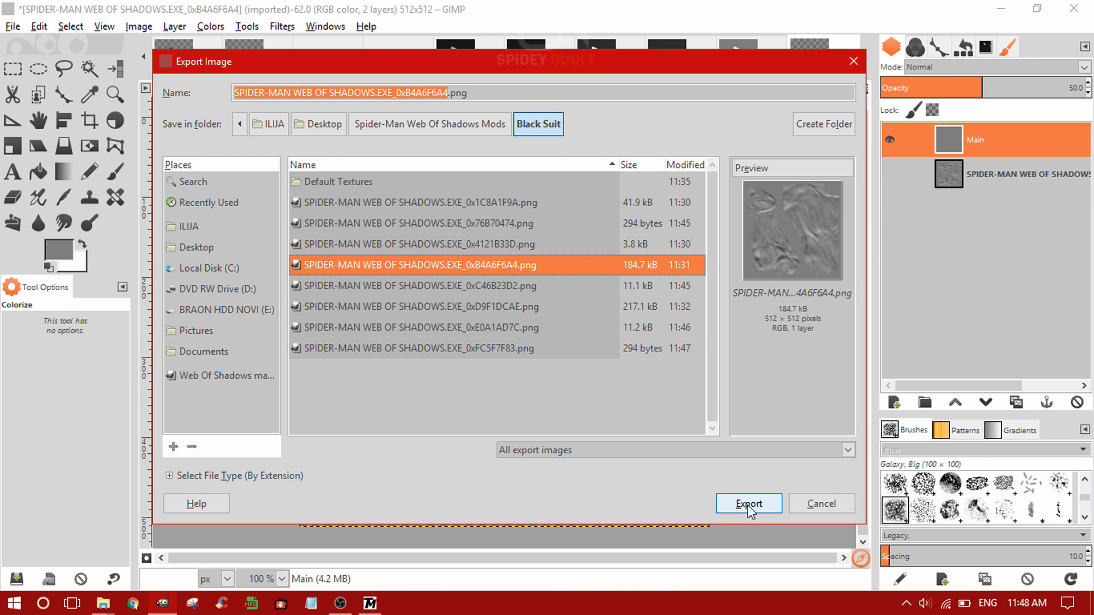
click(747, 503)
click(563, 368)
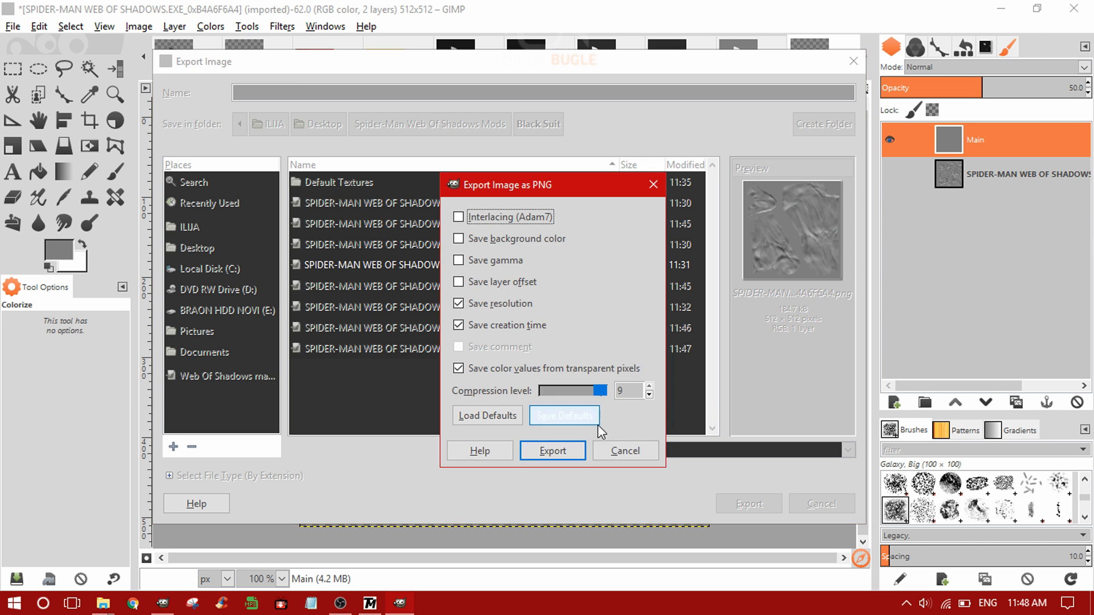
click(554, 450)
- Compare the Emboss filter's azimuth, elevation and depth for the spider logo layer with the Emboss Outdent.PNG reference
click(749, 67)
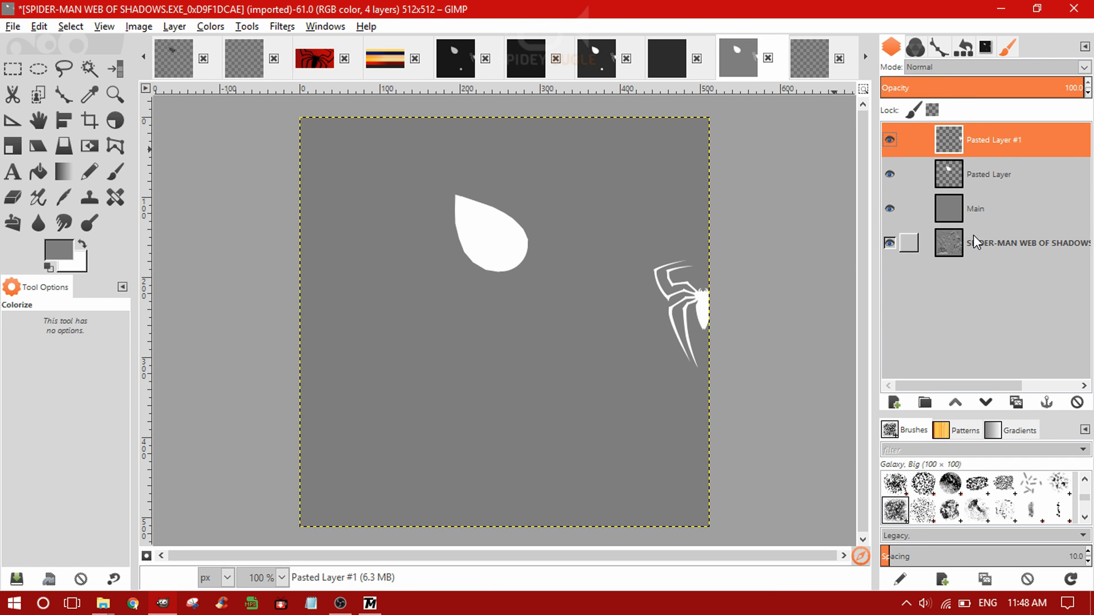
click(968, 216)
click(983, 141)
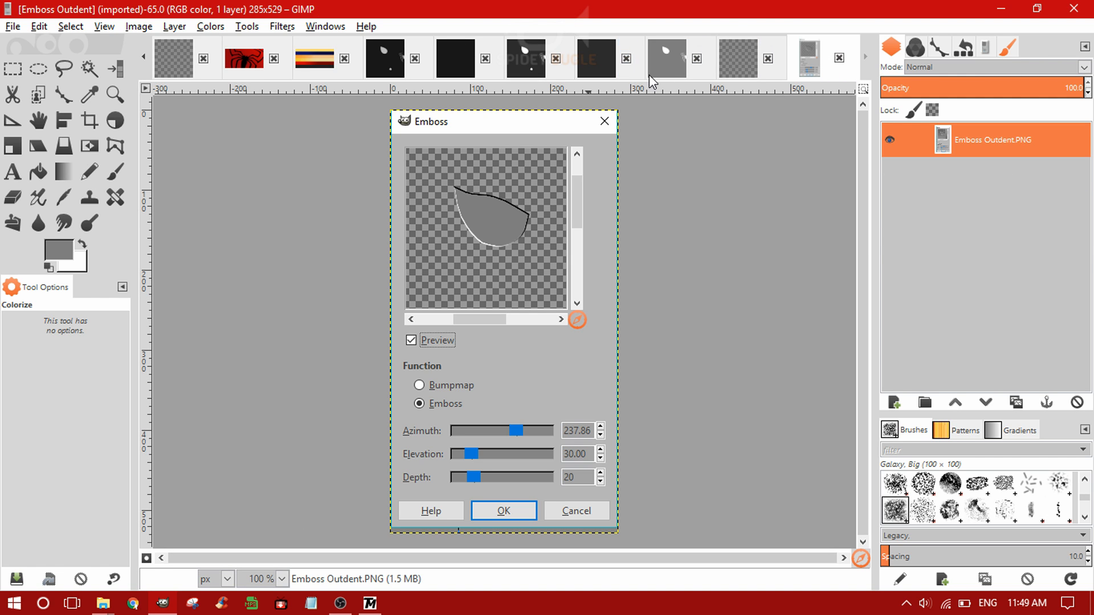
click(649, 75)
click(982, 140)
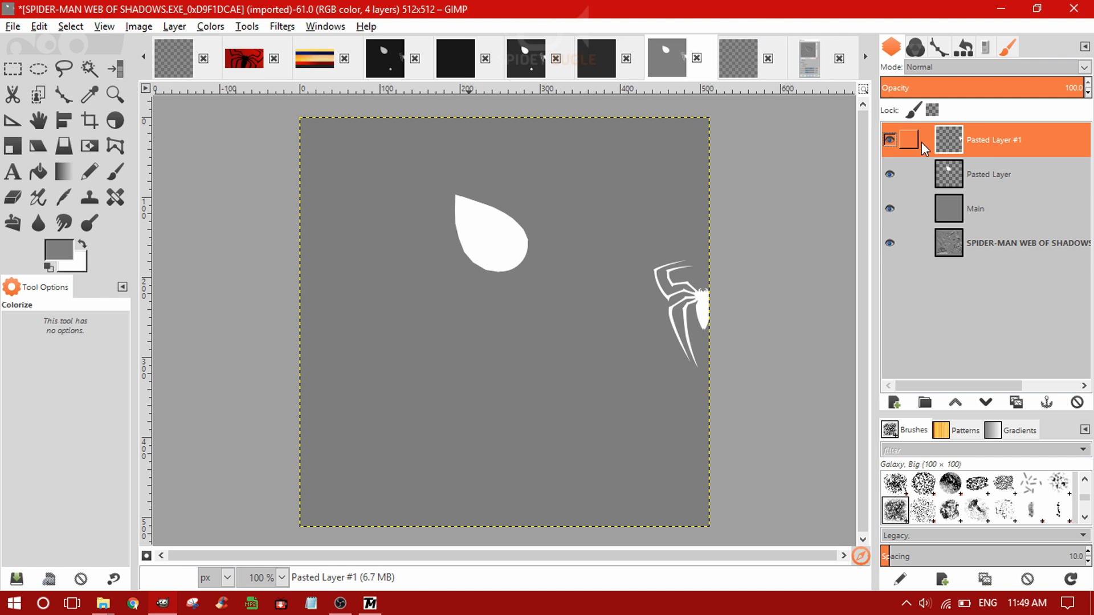
click(282, 26)
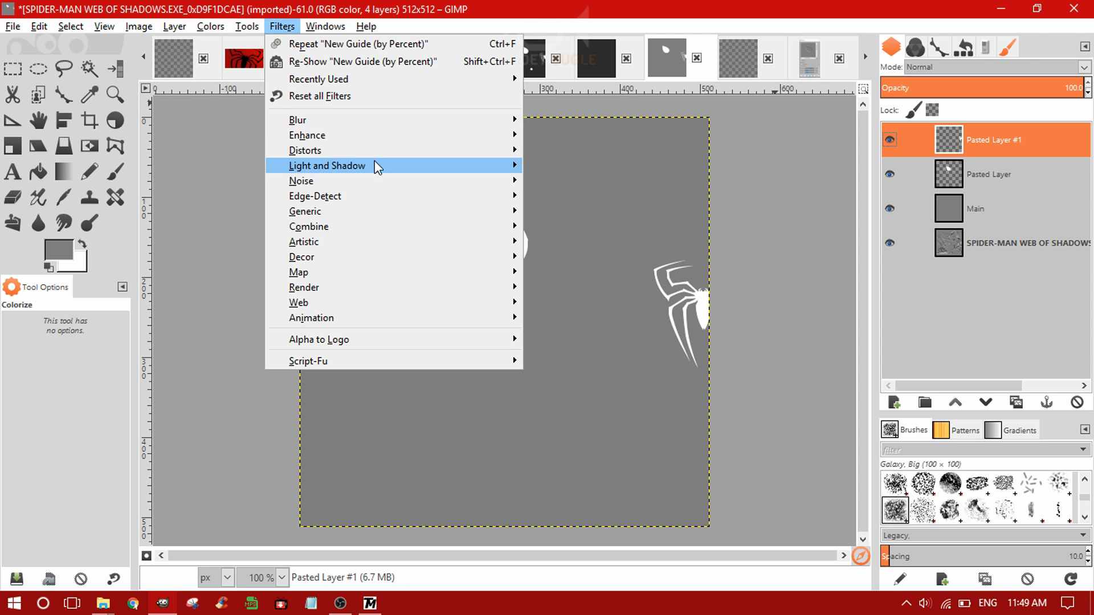
mouse_move(442, 152)
click(573, 196)
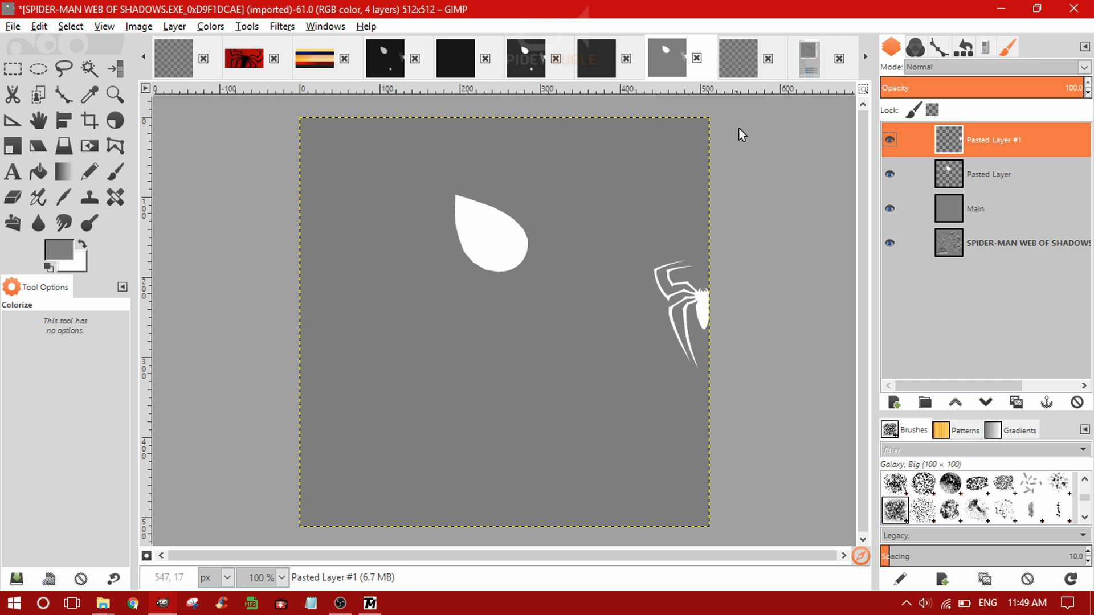
click(816, 66)
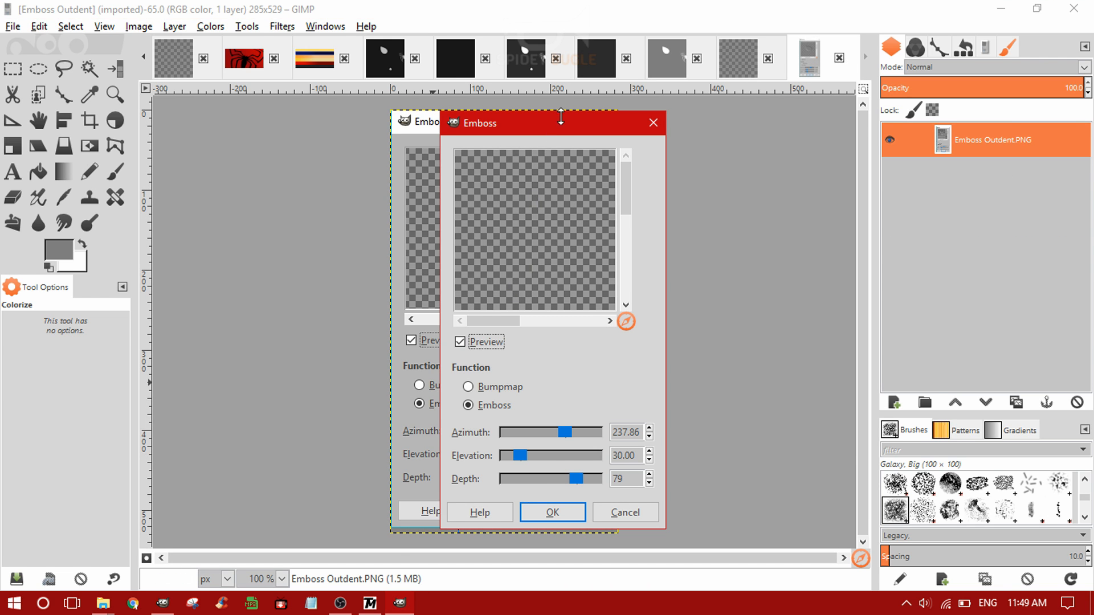
drag(572, 132, 780, 134)
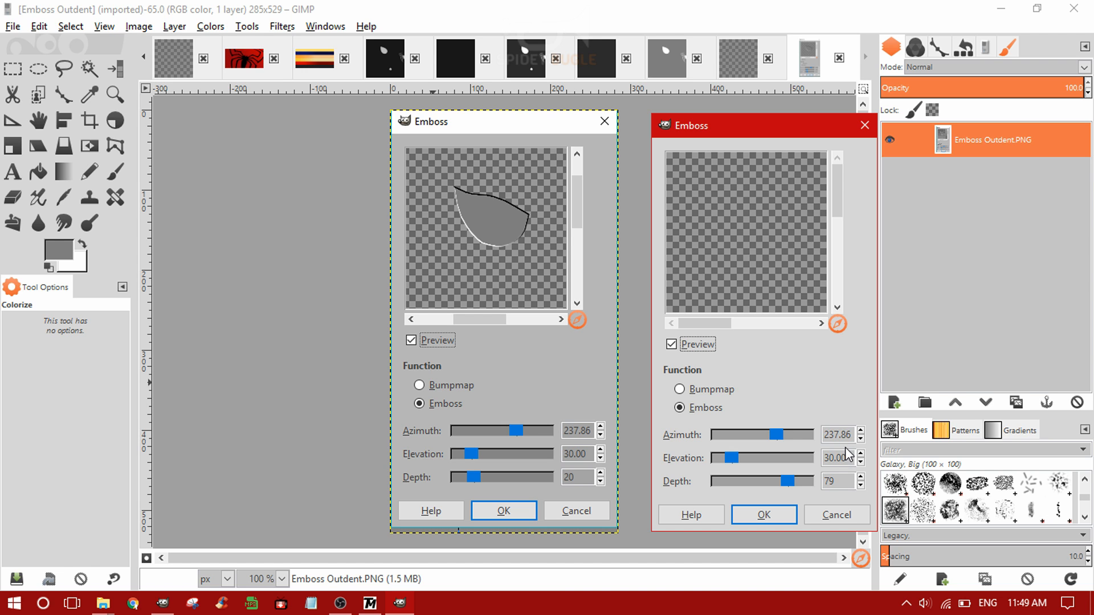
click(849, 516)
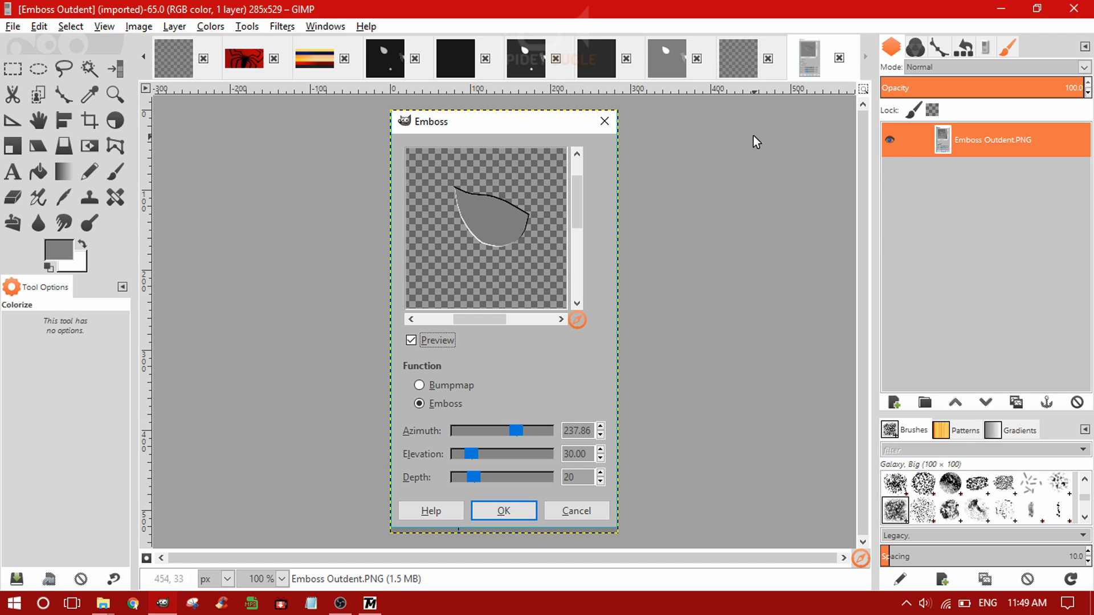
- Emboss the spider logo layer in the 0xD9F1DCAE texture using azimuth 237.86, elevation 30 and a reduced depth
click(671, 60)
click(324, 27)
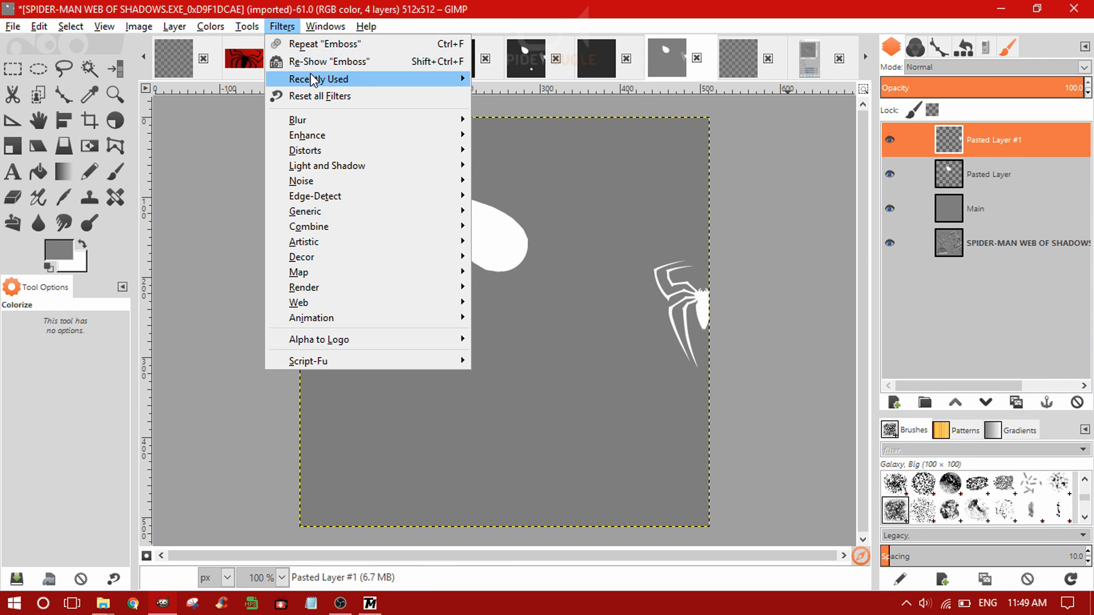
click(316, 63)
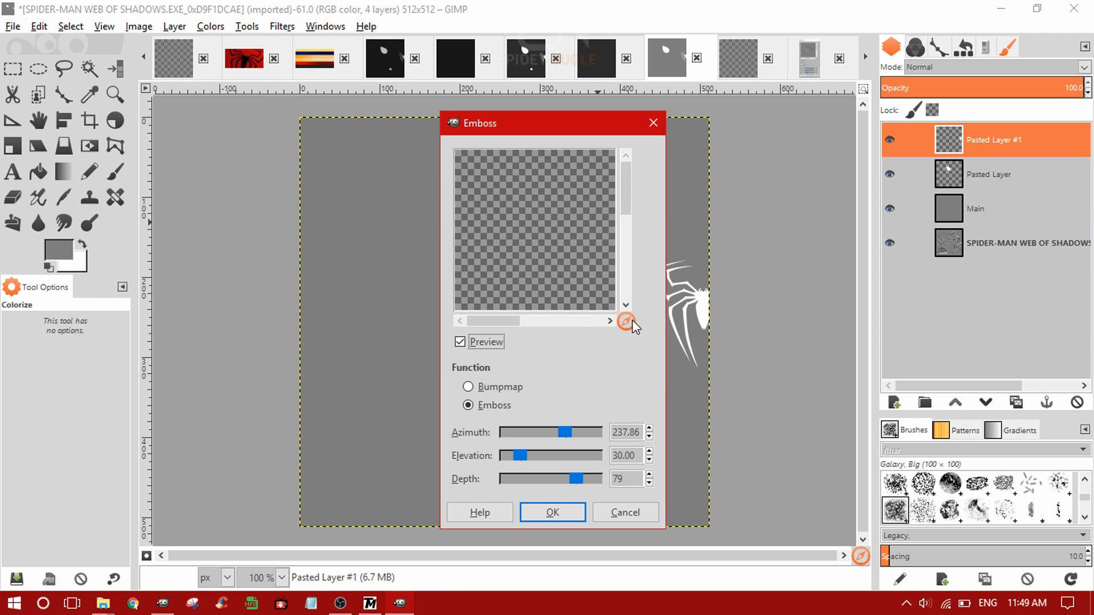
drag(625, 320, 653, 329)
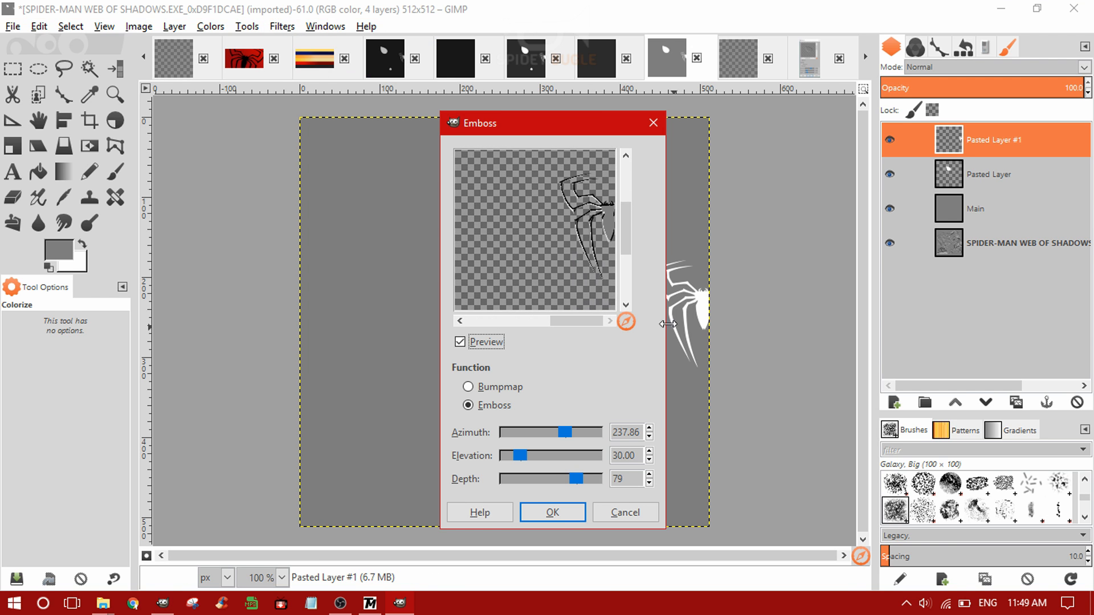
click(559, 478)
click(566, 516)
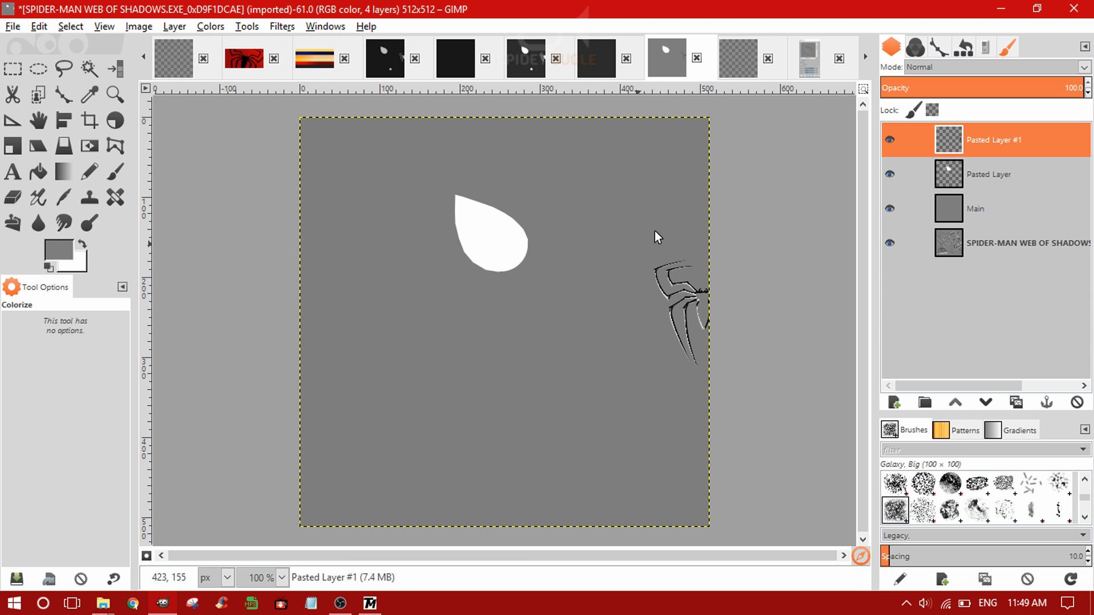
- Apply the same Emboss filter again to the white eye-shape layer, Pasted Layer, in the 0xD9F1DCAE texture
key(Down)
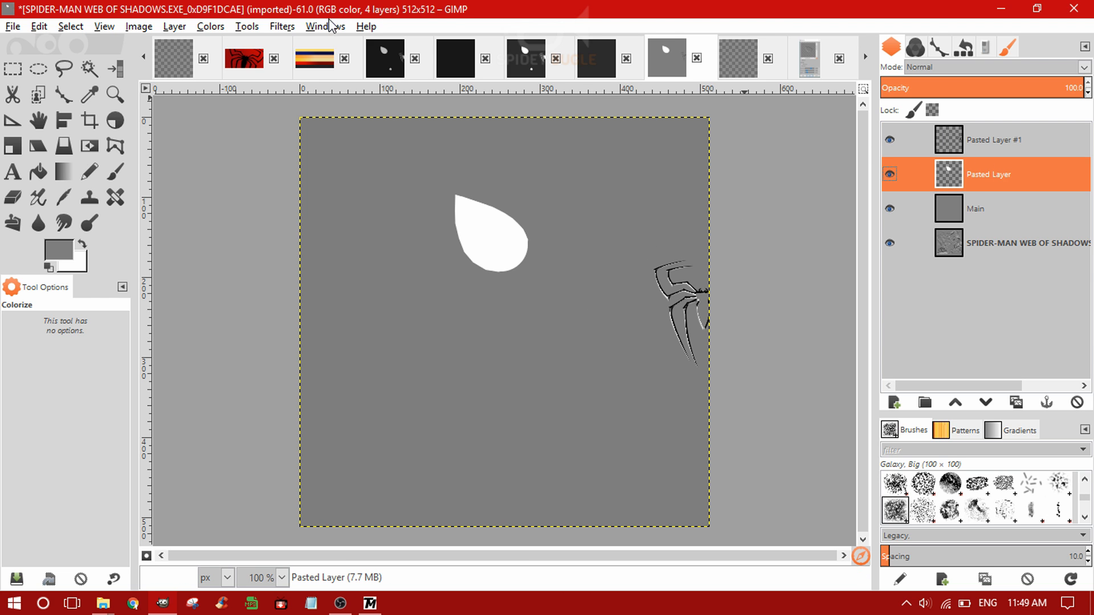
click(306, 27)
mouse_move(282, 26)
click(319, 43)
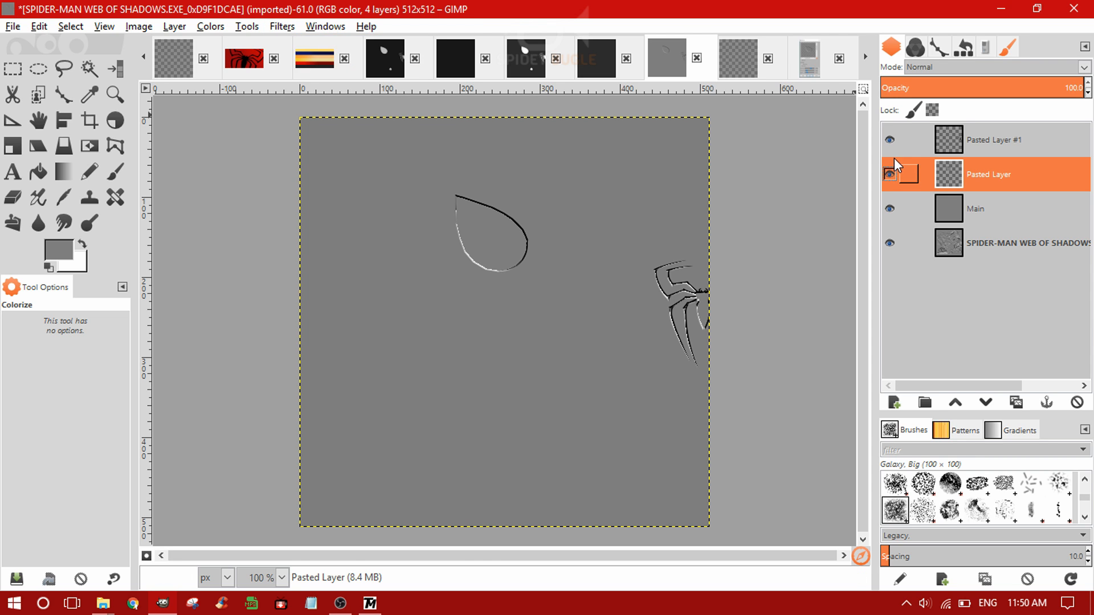
- Merge the embossed layers into Main, leaving the original texture hidden and separate, and set Main's opacity to 50
key(ctrl+m)
key(Return)
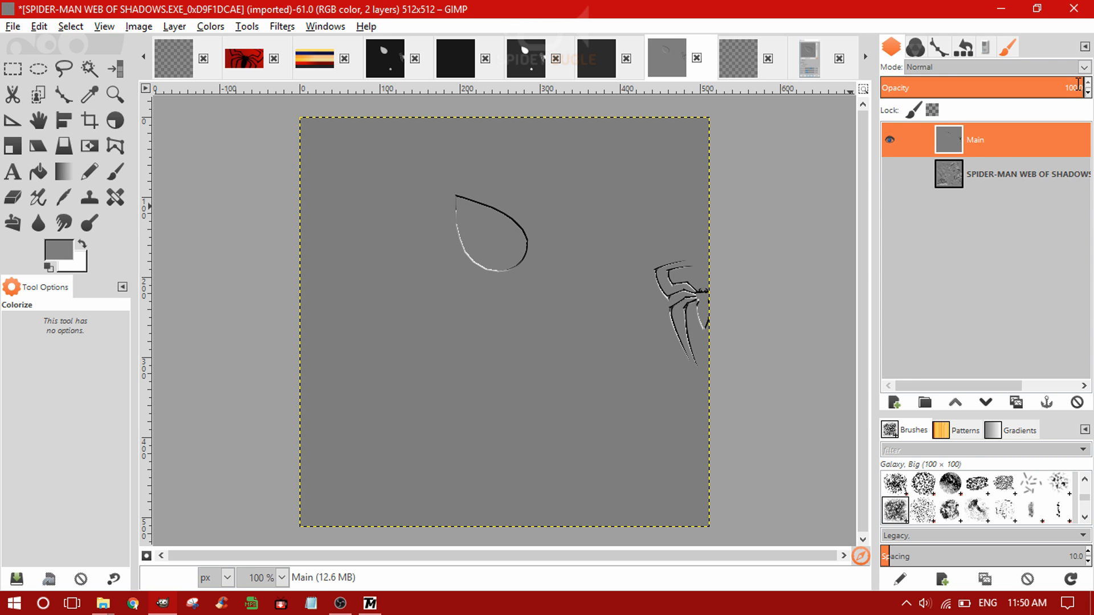
key(Return)
- Export the embossed texture as PNG, replacing SPIDER-MAN WEB OF SHADOWS.EXE_0xD9F1DCAE.png in the Black Suit folder
click(13, 26)
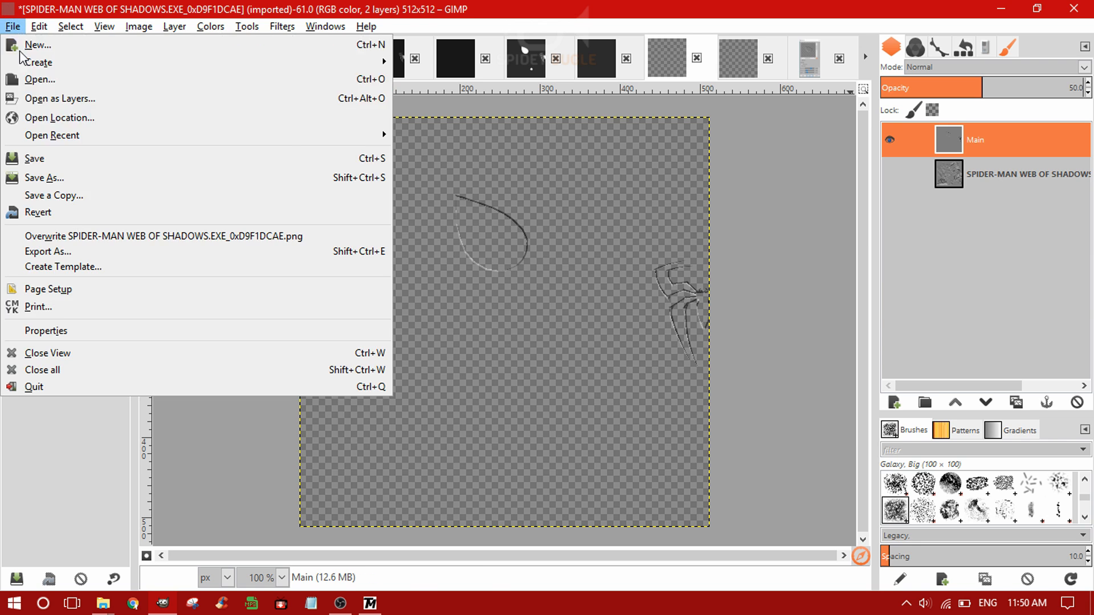
click(46, 252)
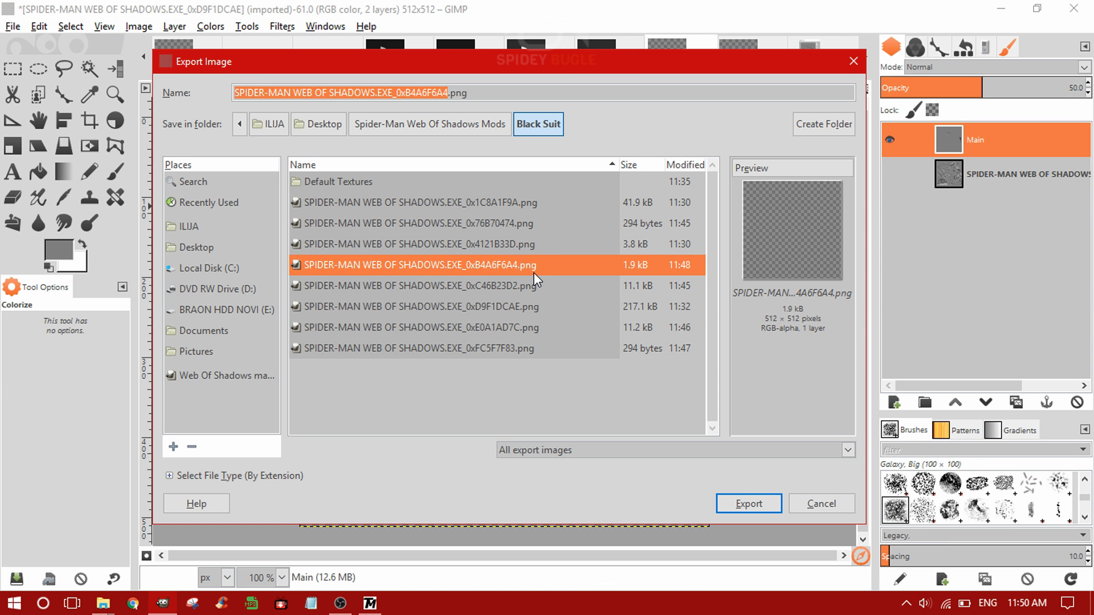
key(Up)
key(Up)
key(Down)
key(Down)
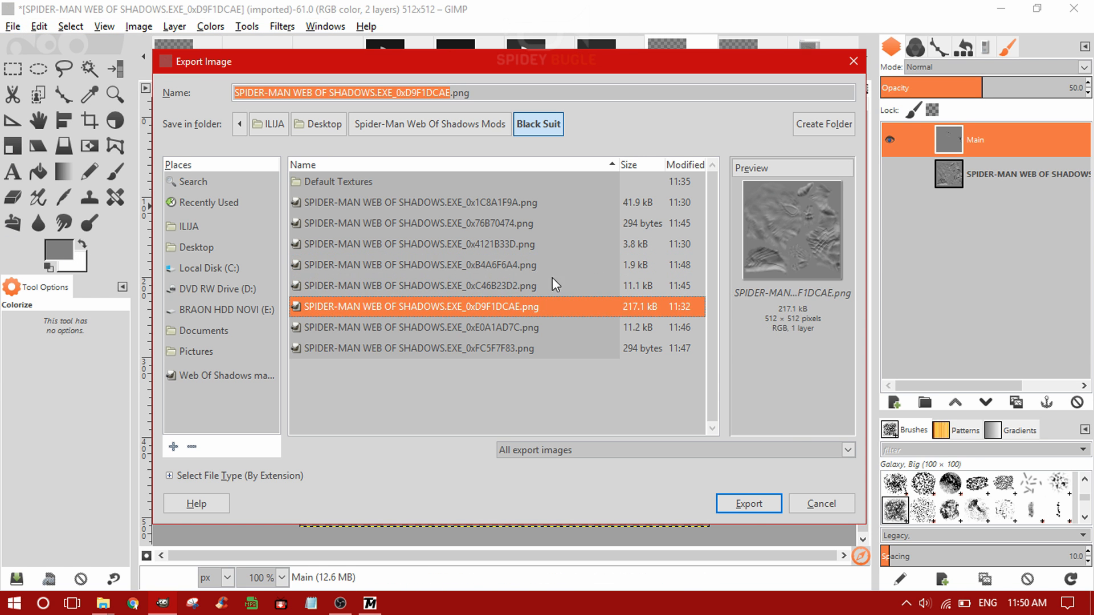
click(746, 505)
click(561, 371)
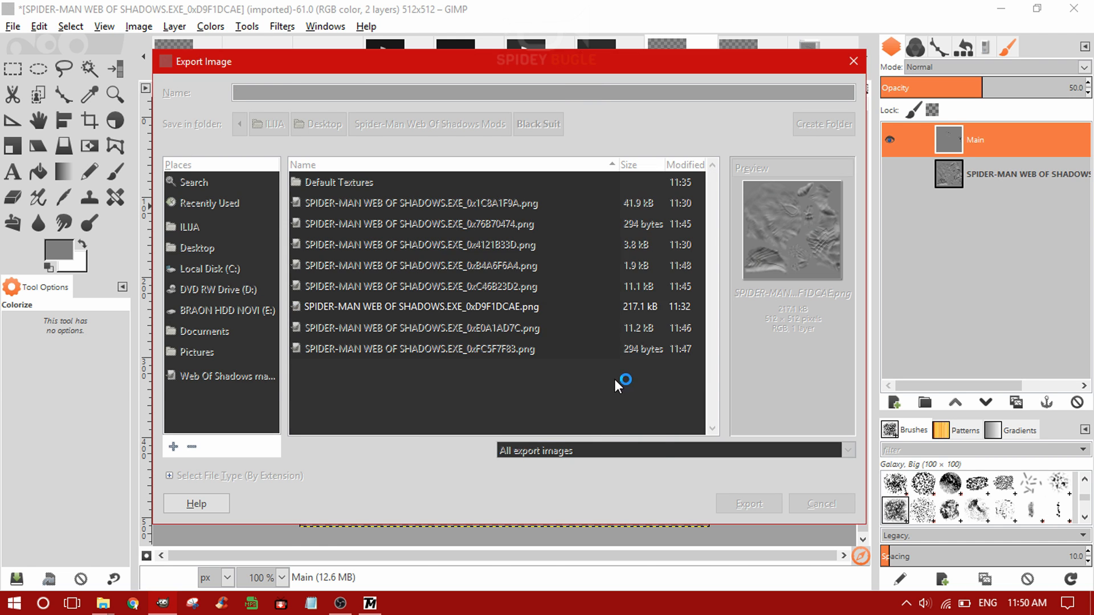
click(570, 452)
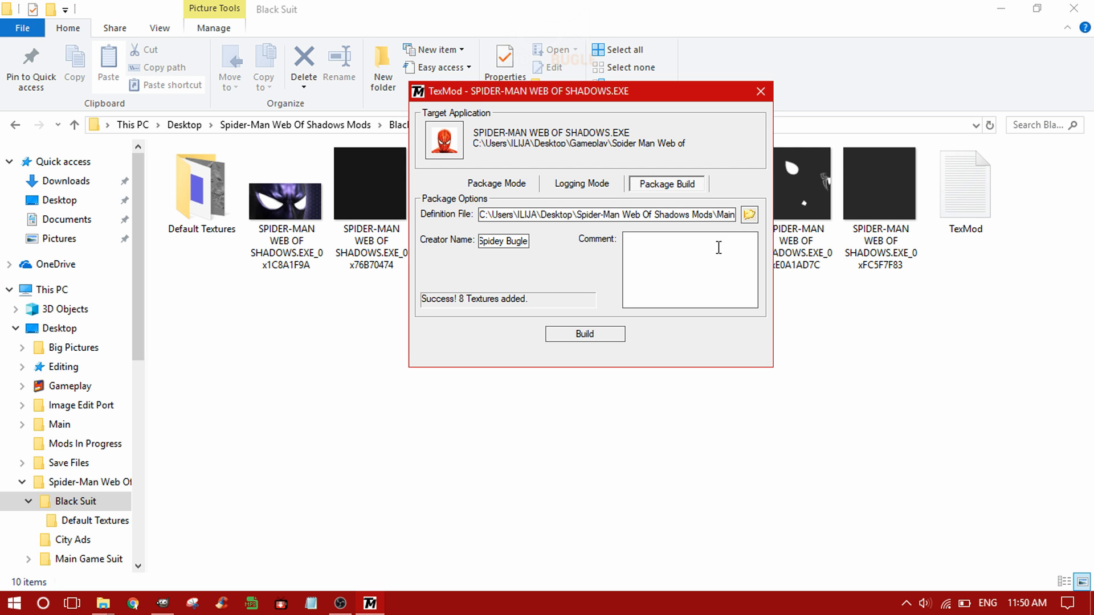
- In TexMod, load the TexMod log from the Black Suit folder as the package's definition file
click(749, 214)
click(712, 232)
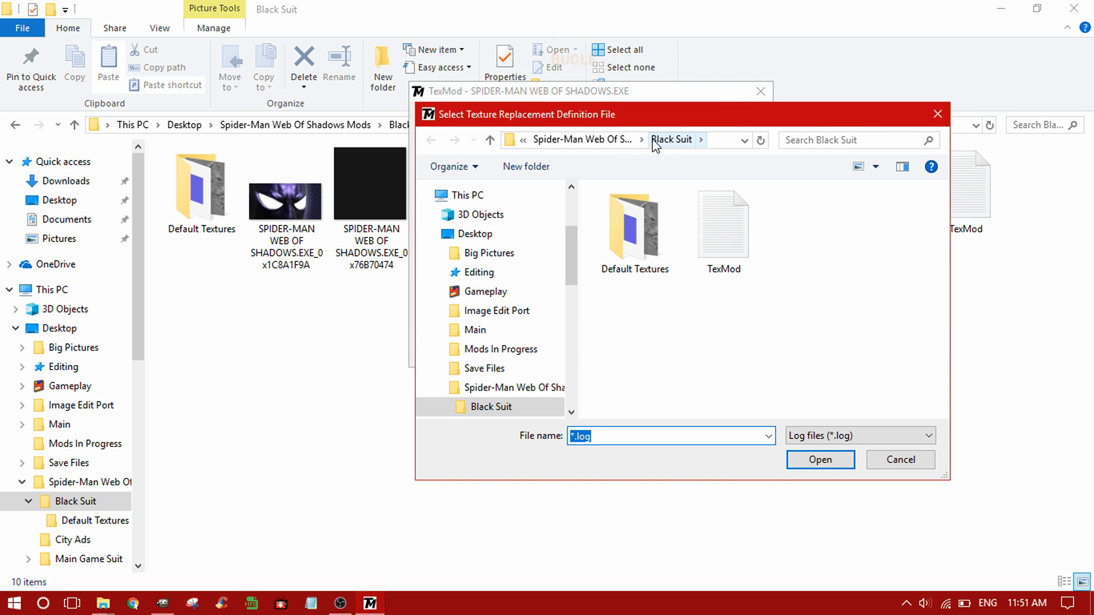
click(582, 140)
double_click(641, 215)
click(721, 237)
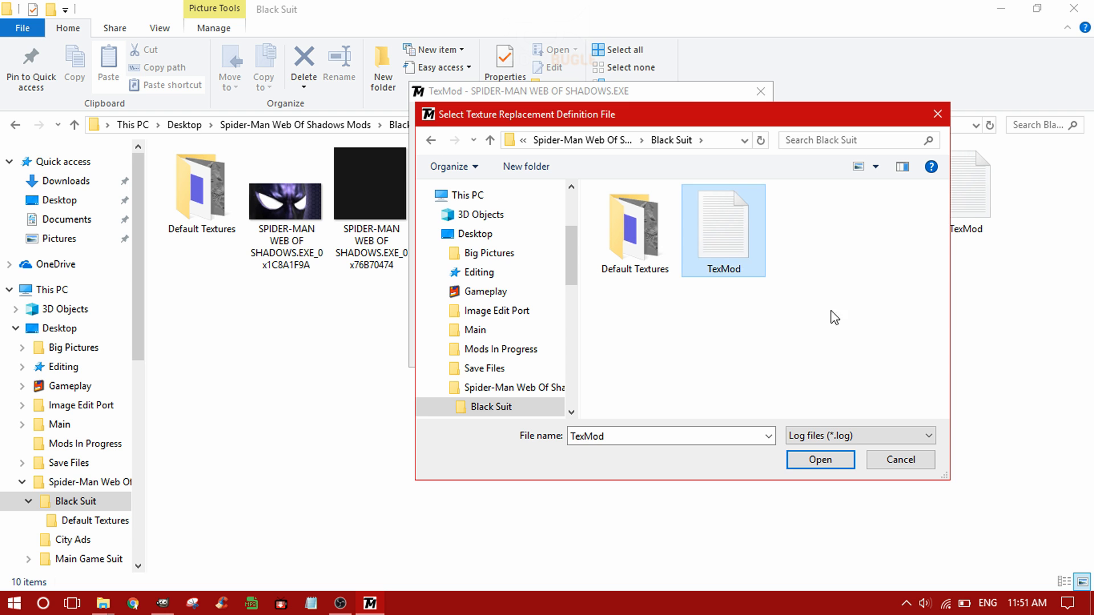
click(820, 459)
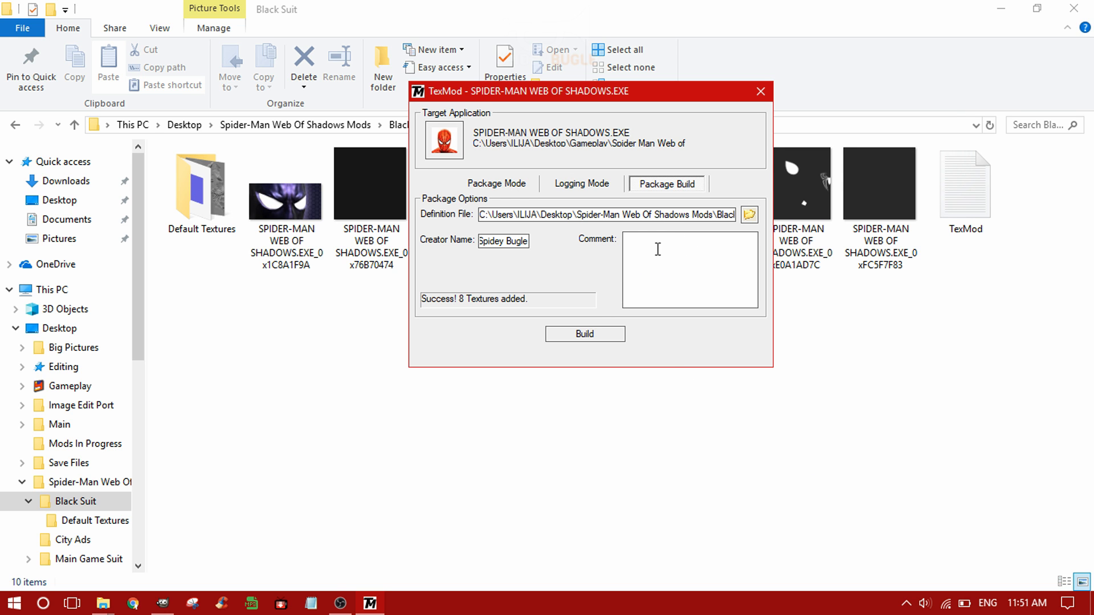
- Add the comment "Tutorial black suit" and build the package as Tutorial Black Suit.tpf on the Desktop
text(Tutorial black suit)
click(601, 337)
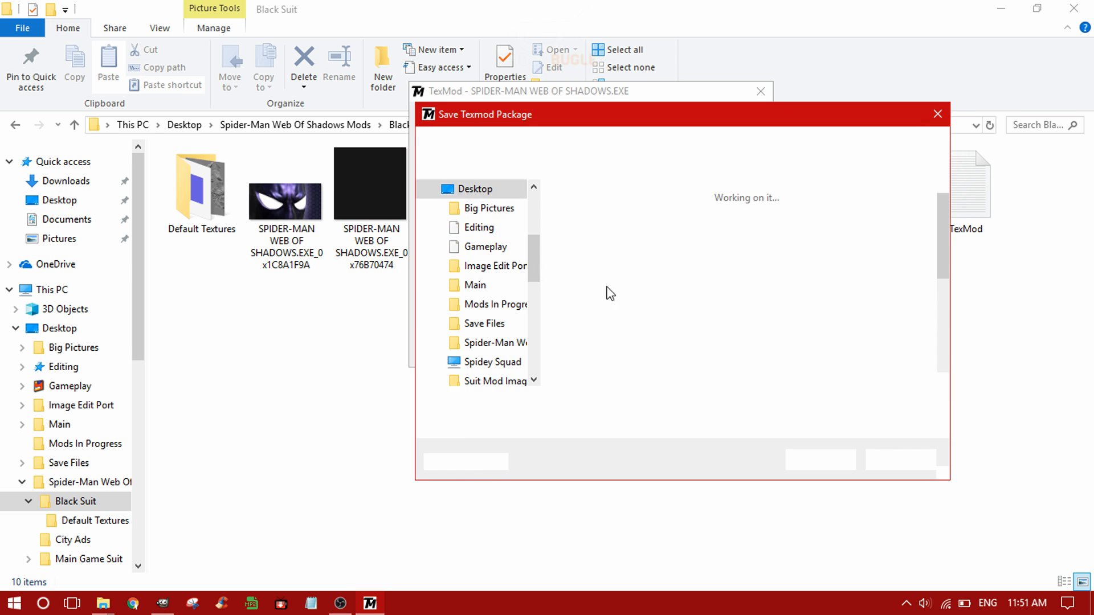
scroll(636, 285, down, 5)
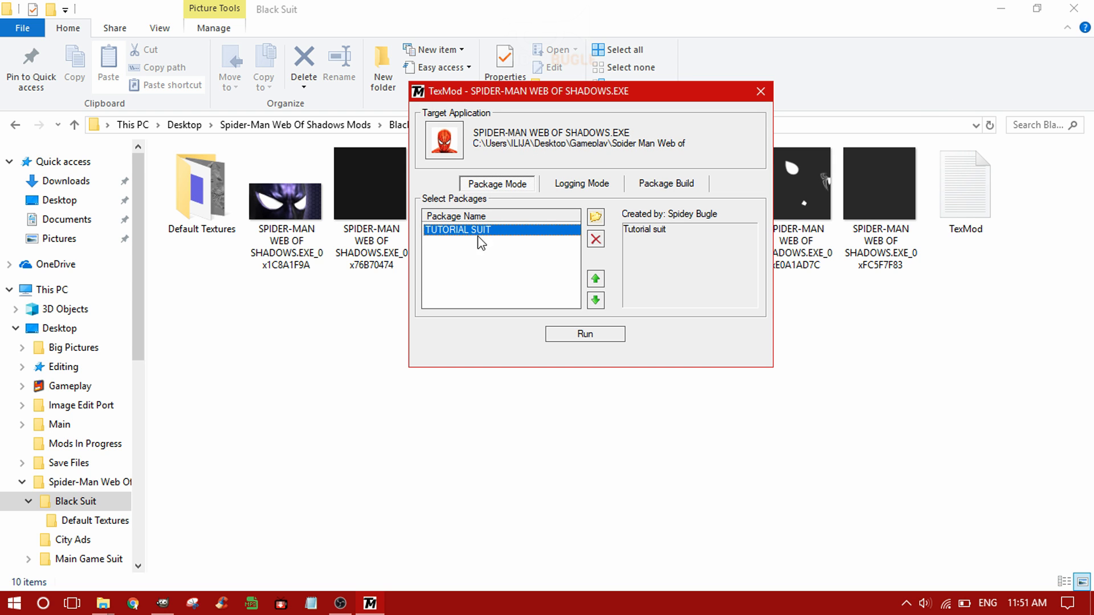
- Add Tutorial Black Suit.tpf above the Tutorial Suit package and run the game with both packages
click(595, 217)
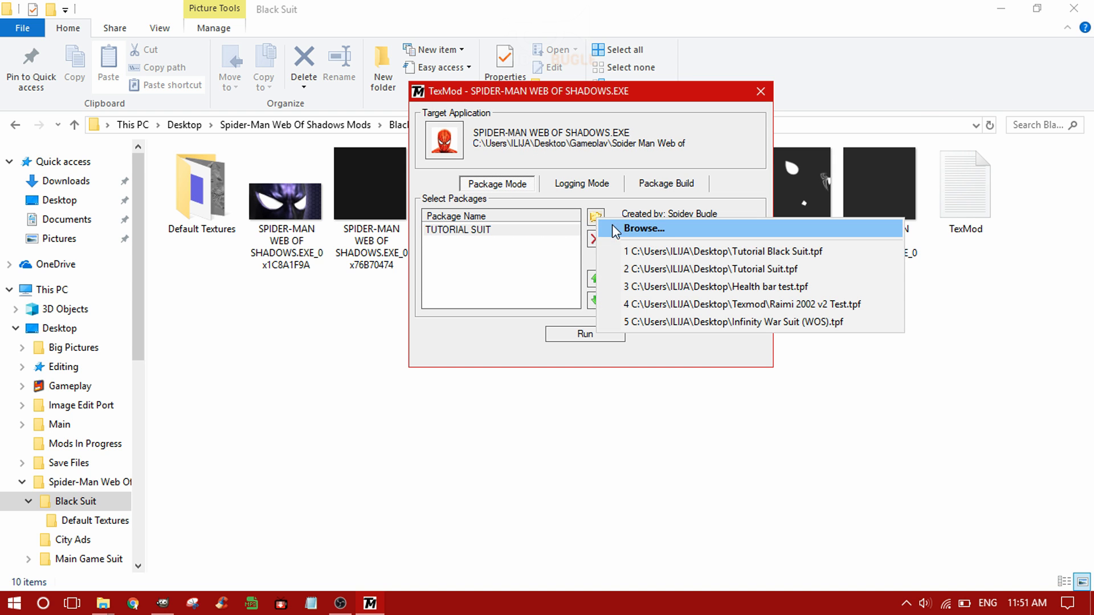
click(651, 253)
click(595, 278)
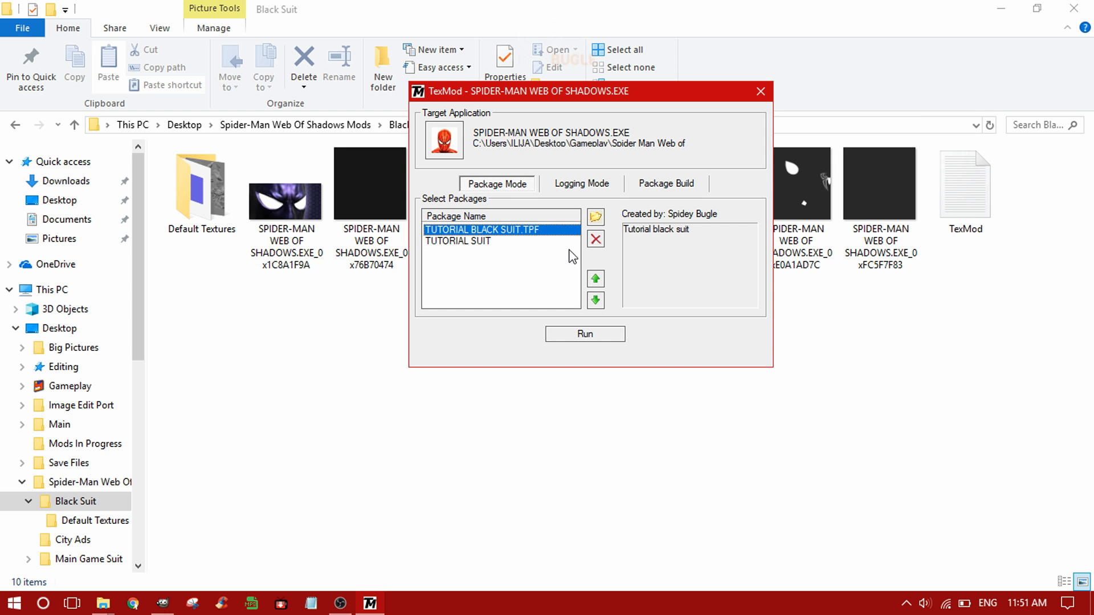
click(504, 242)
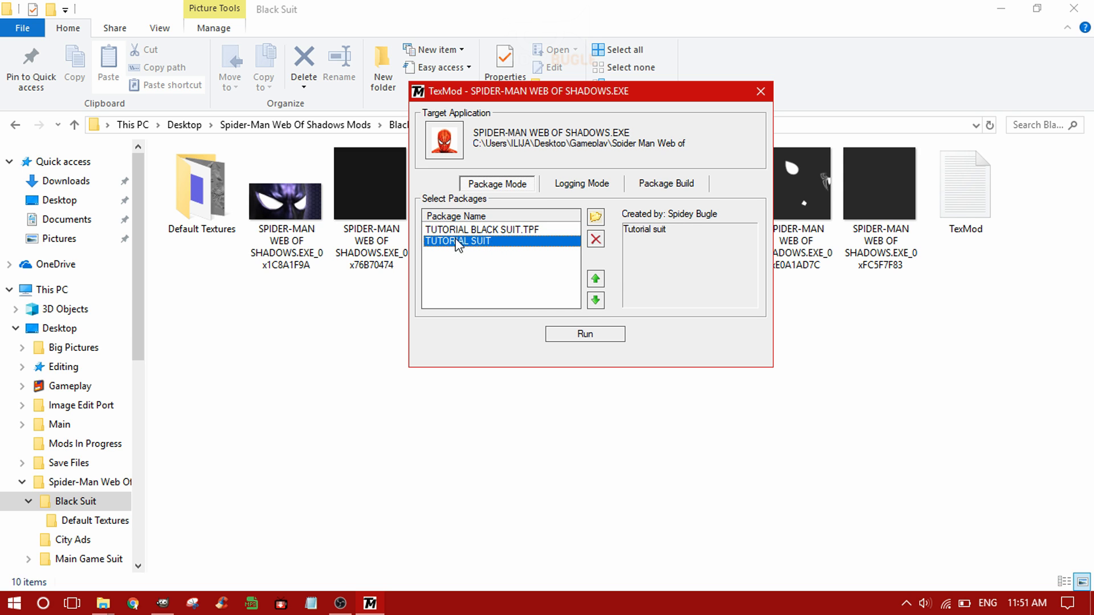
click(530, 230)
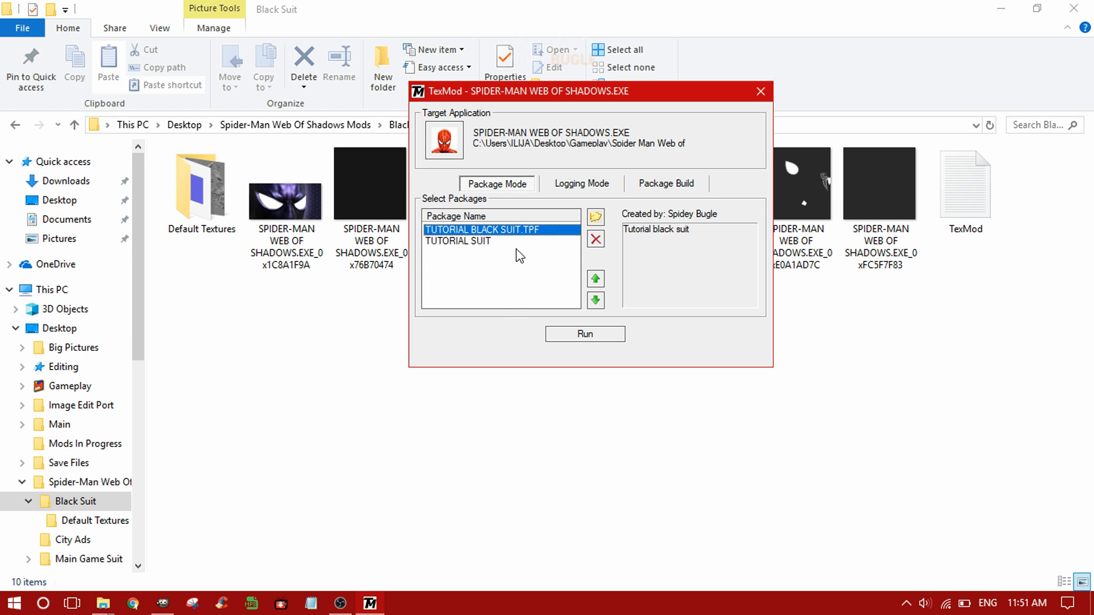
click(585, 334)
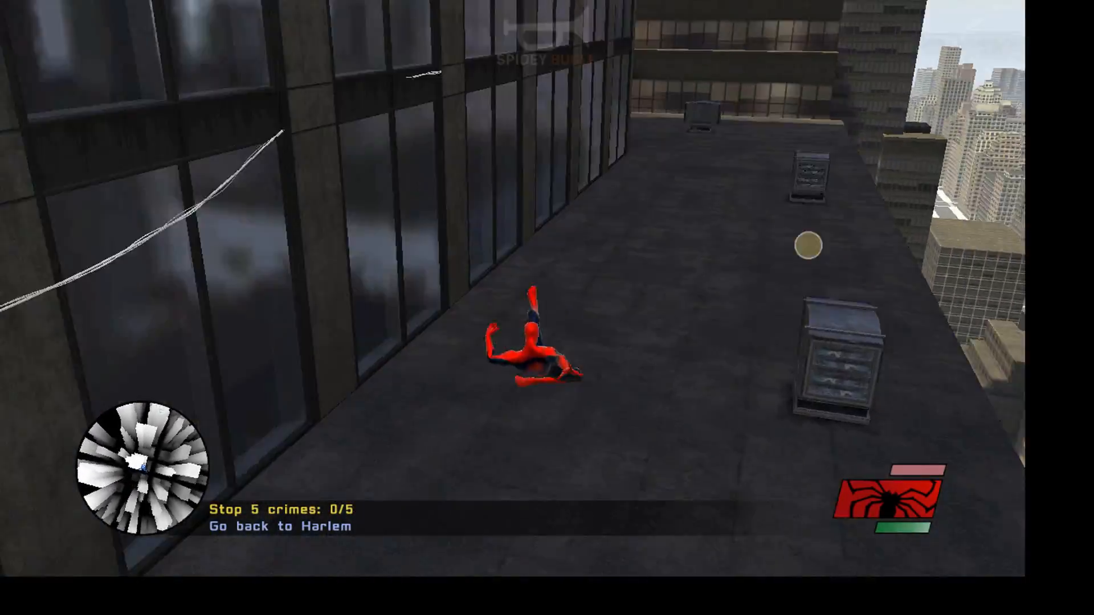
- Check the custom red-and-blue suit on the character from behind and from the front in the running game
key(w)
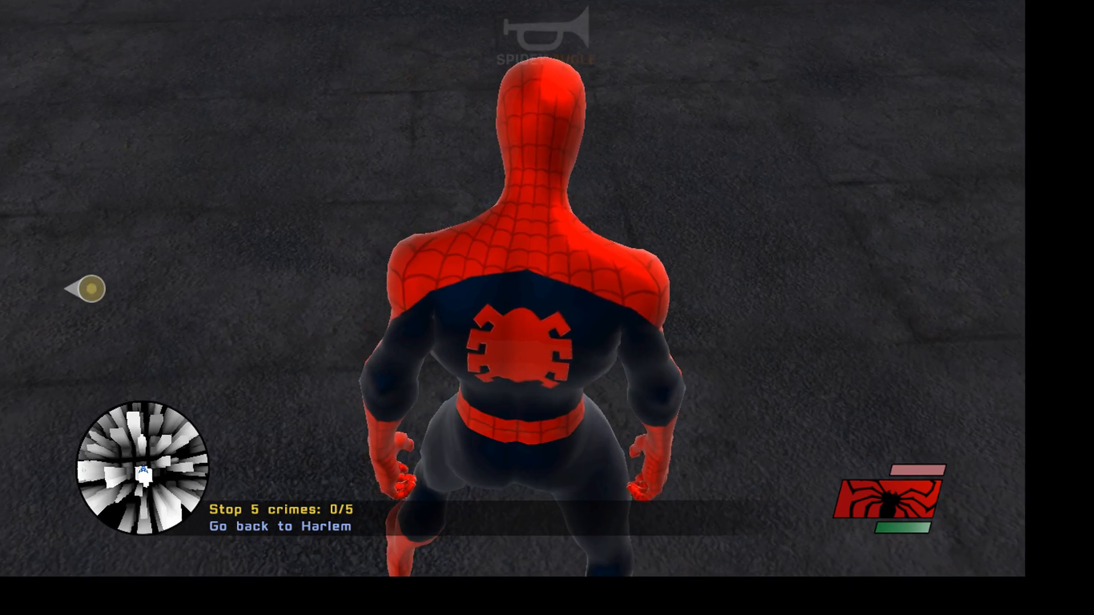
key(w)
key(s)
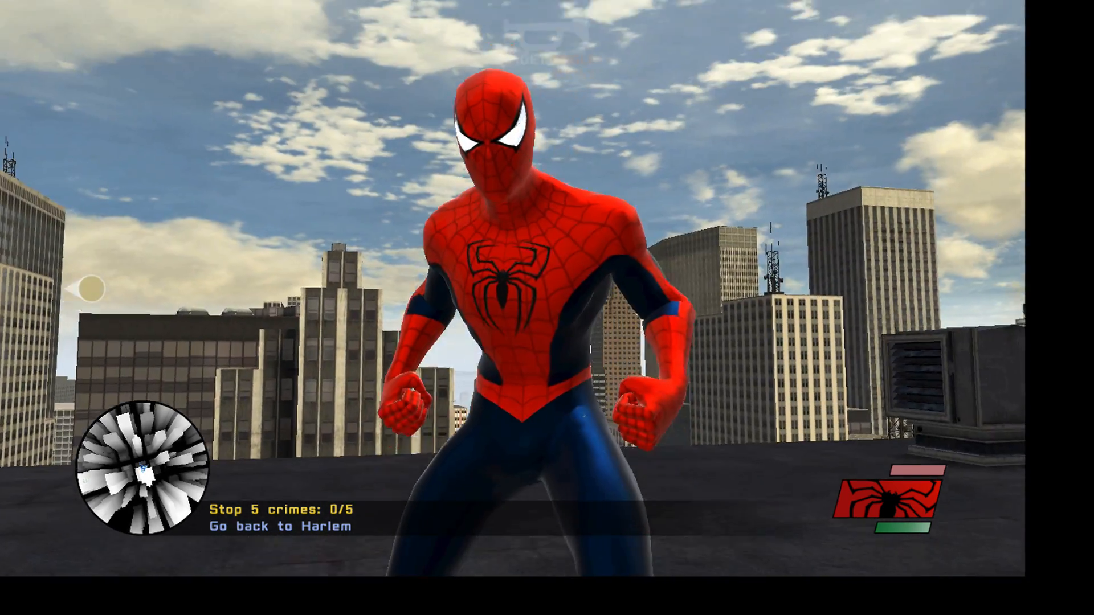